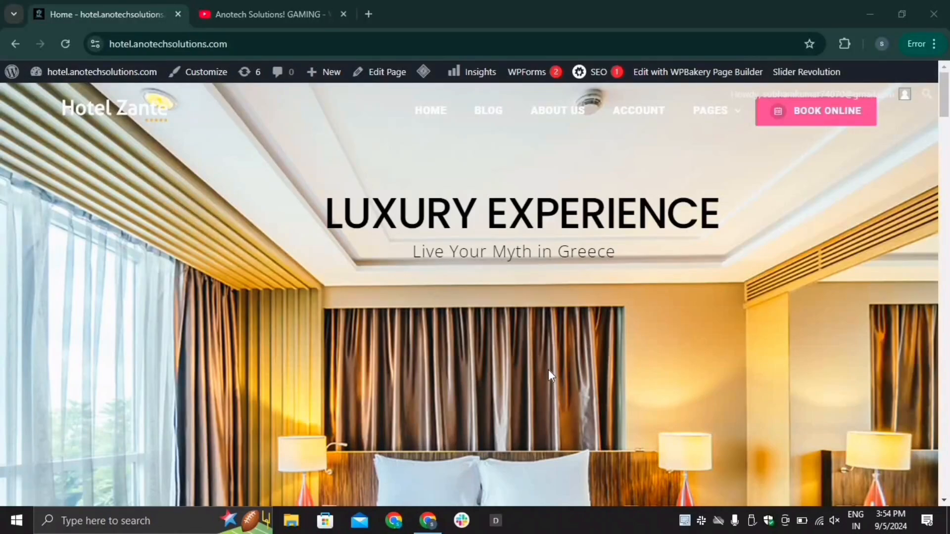
Step: Choose a stay from 05/09/2024 to 08/09/2024 in the homepage's availability search form
{"action": "scroll", "coordinate": [526, 376], "scroll_direction": "down", "scroll_amount": 4}
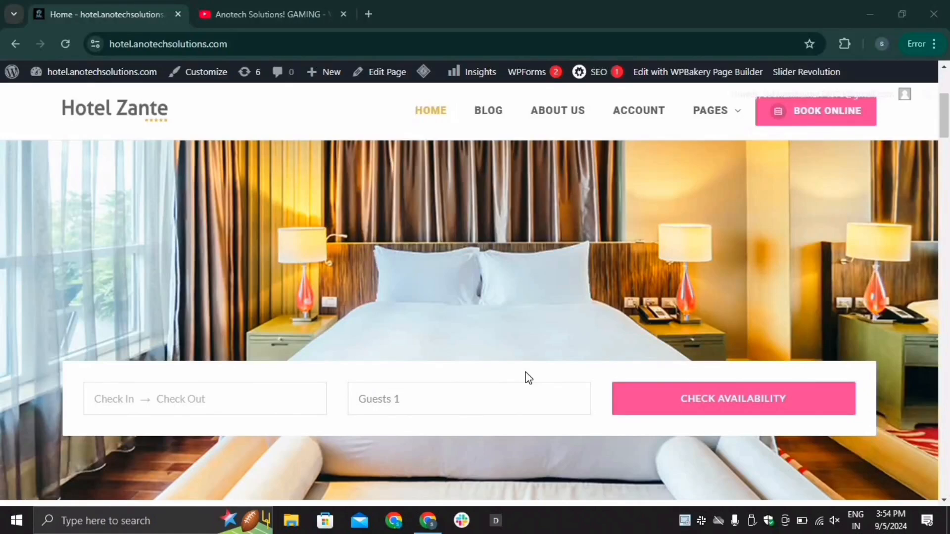
{"action": "left_click", "coordinate": [247, 414]}
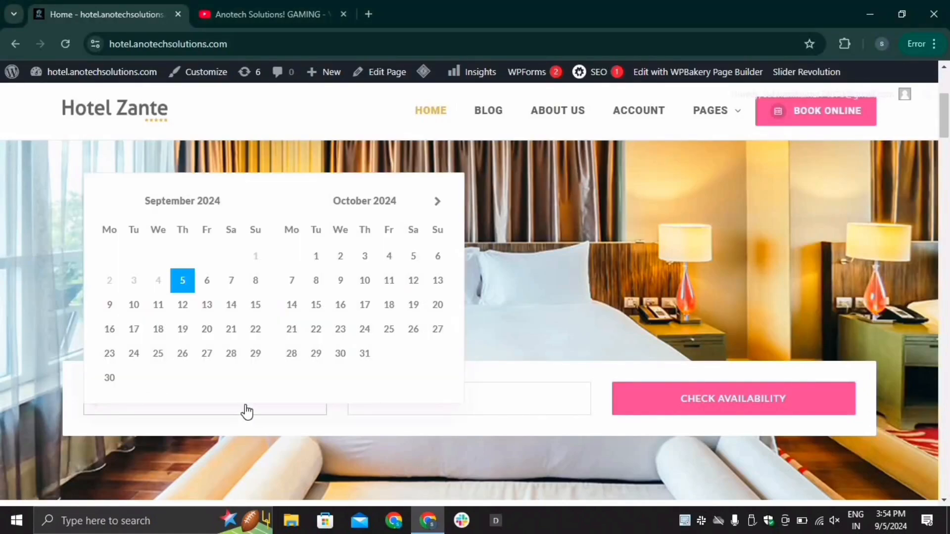
{"action": "left_click", "coordinate": [192, 290]}
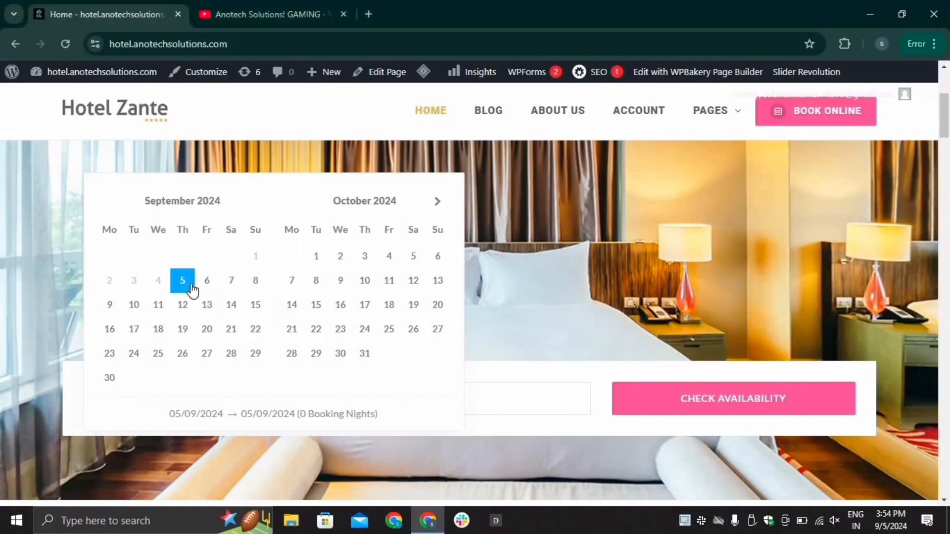
{"action": "left_click", "coordinate": [253, 281]}
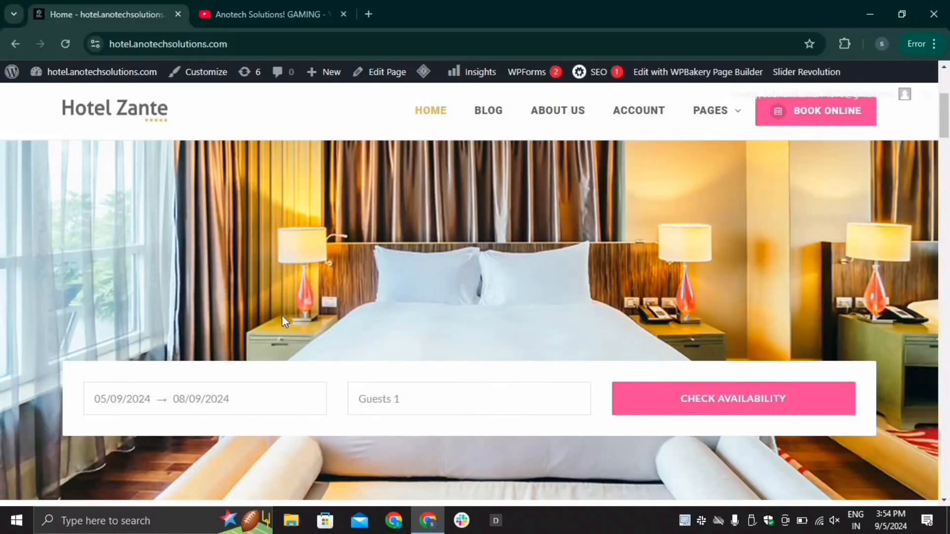
Step: Set the guests to 2 adults and 1 child and check room availability
{"action": "left_click", "coordinate": [411, 398]}
{"action": "scroll", "coordinate": [475, 381], "scroll_direction": "down", "scroll_amount": 1}
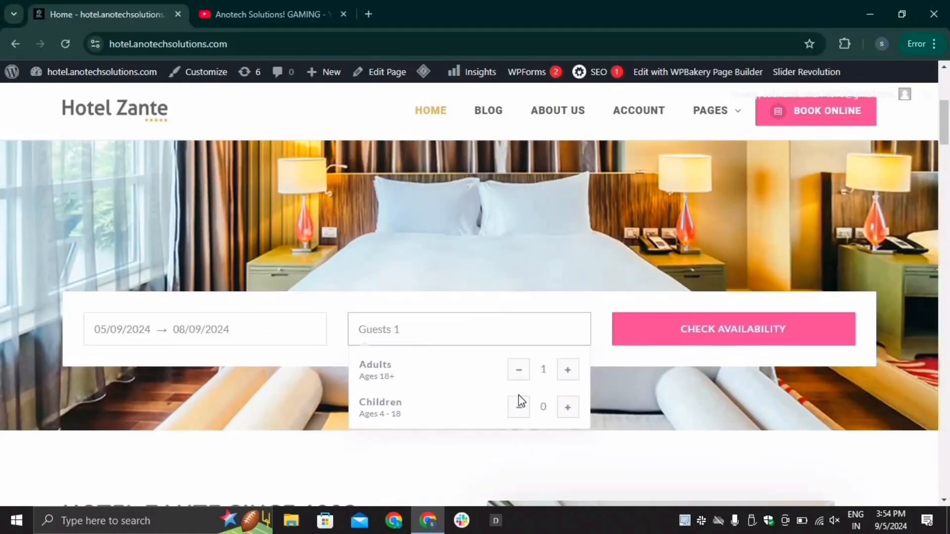
{"action": "left_click", "coordinate": [574, 375]}
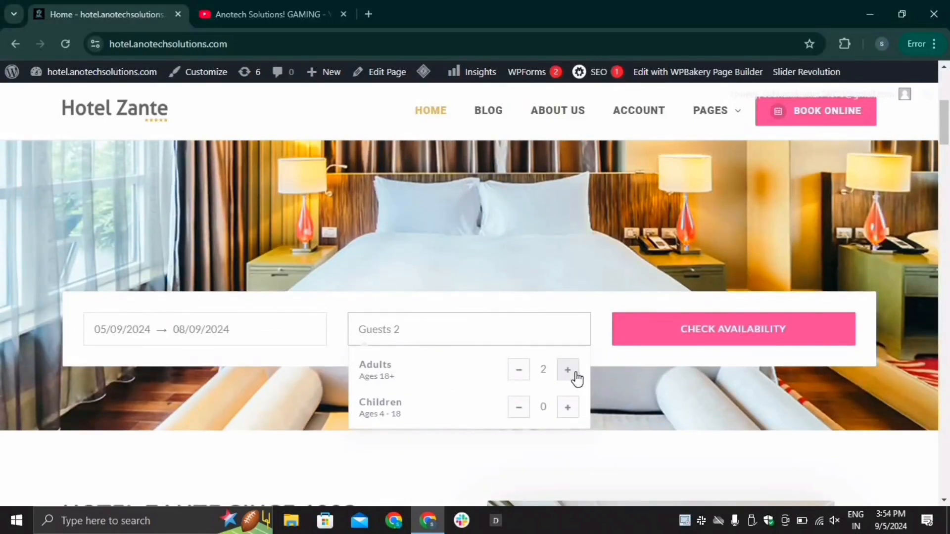
{"action": "left_click", "coordinate": [568, 408]}
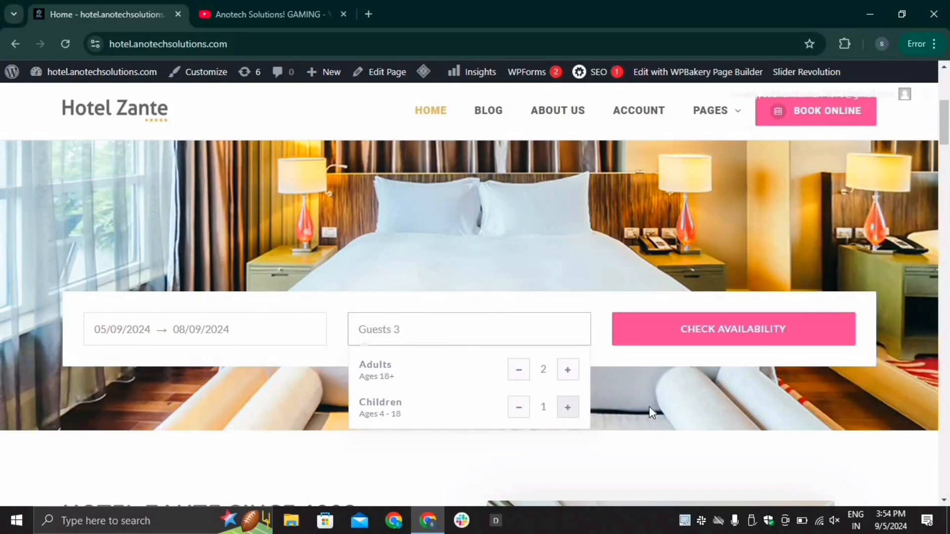
{"action": "left_click", "coordinate": [688, 342]}
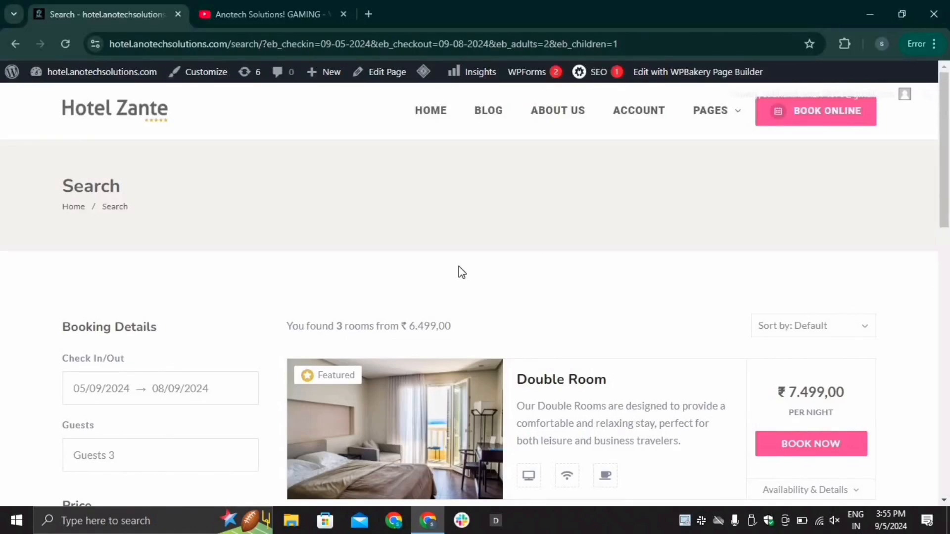
Step: Look through the available rooms and start booking the Double Room
{"action": "scroll", "coordinate": [489, 295], "scroll_direction": "down", "scroll_amount": 4}
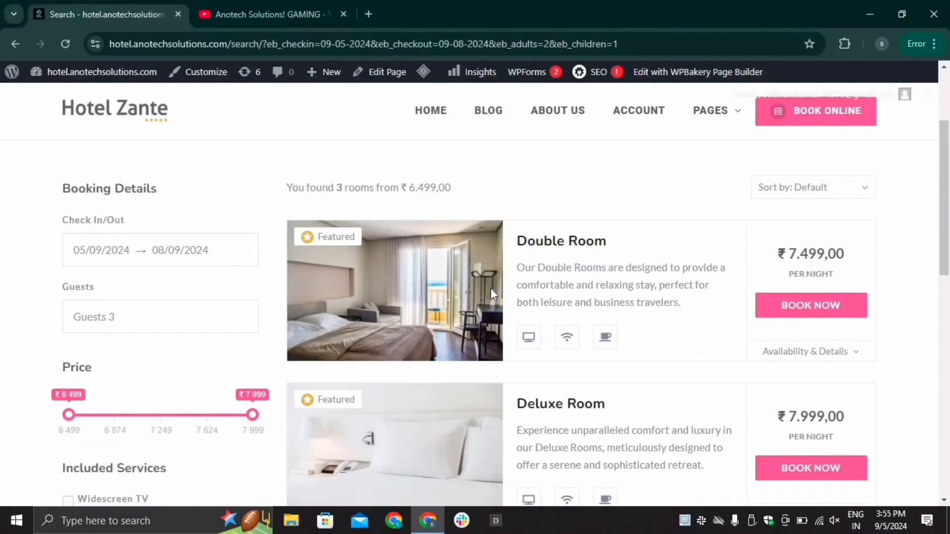
{"action": "scroll", "coordinate": [492, 296], "scroll_direction": "down", "scroll_amount": 1}
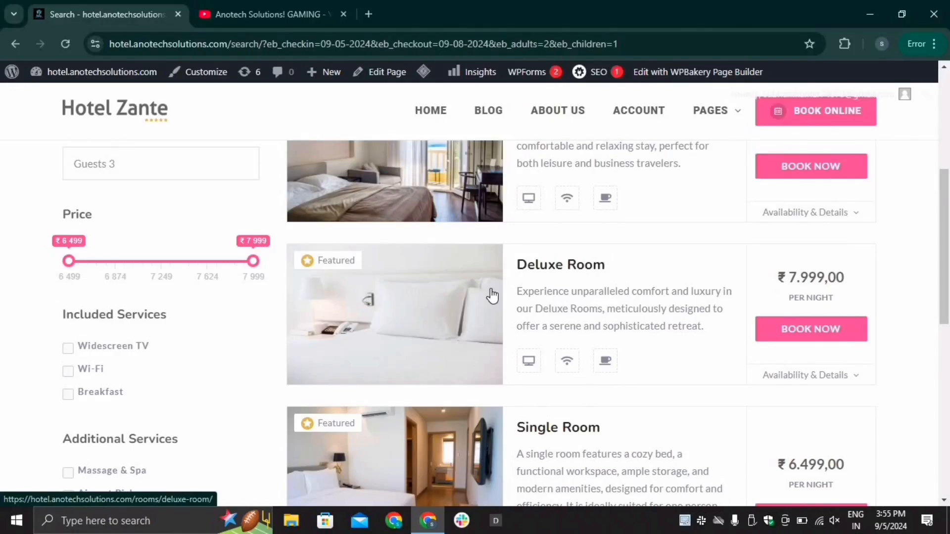
{"action": "scroll", "coordinate": [491, 295], "scroll_direction": "down", "scroll_amount": 1}
{"action": "scroll", "coordinate": [492, 295], "scroll_direction": "up", "scroll_amount": 3}
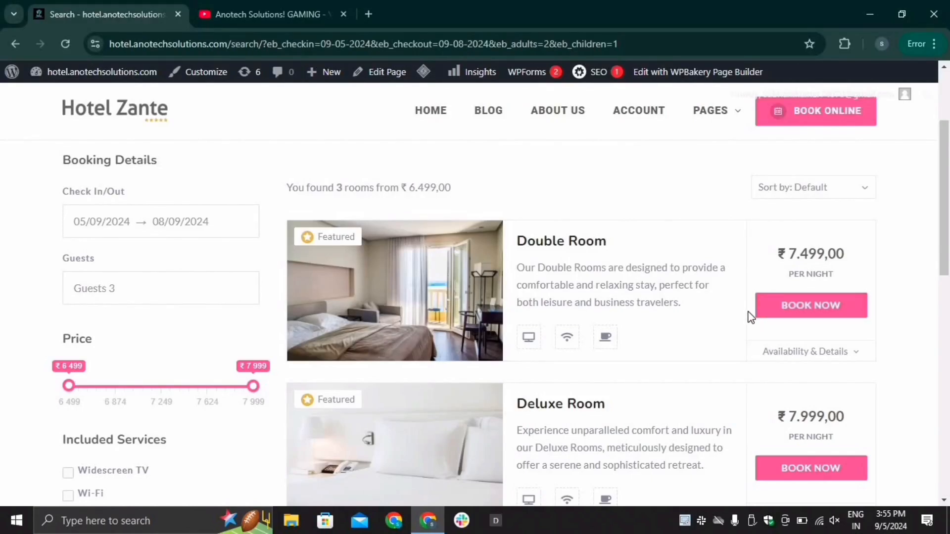
{"action": "left_click", "coordinate": [780, 307]}
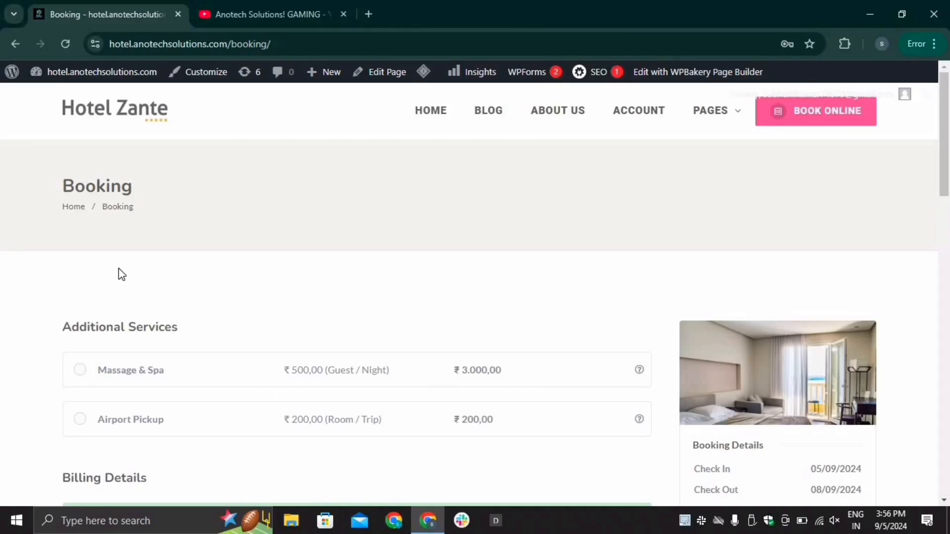
Step: Add the Massage & Spa additional service to the booking
{"action": "scroll", "coordinate": [235, 295], "scroll_direction": "down", "scroll_amount": 1}
{"action": "scroll", "coordinate": [237, 302], "scroll_direction": "down", "scroll_amount": 1}
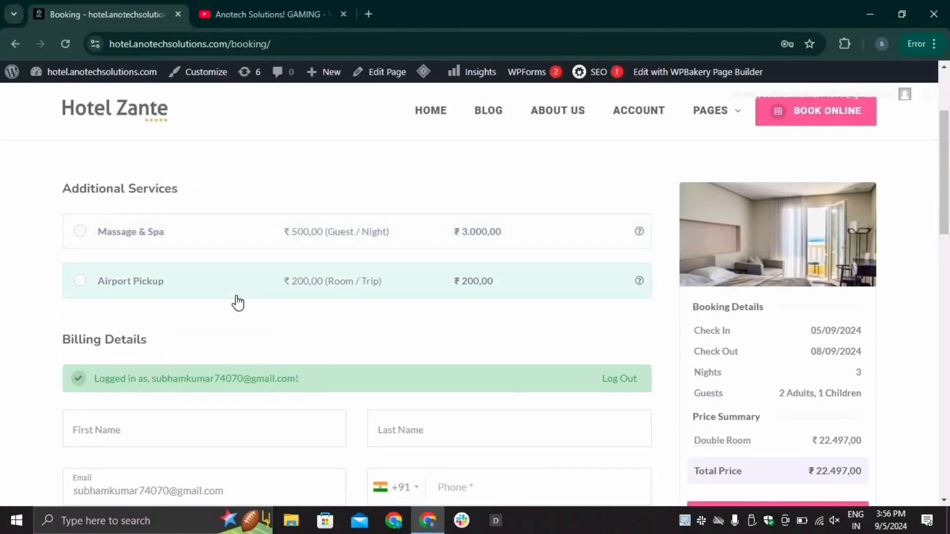
{"action": "left_click", "coordinate": [114, 232]}
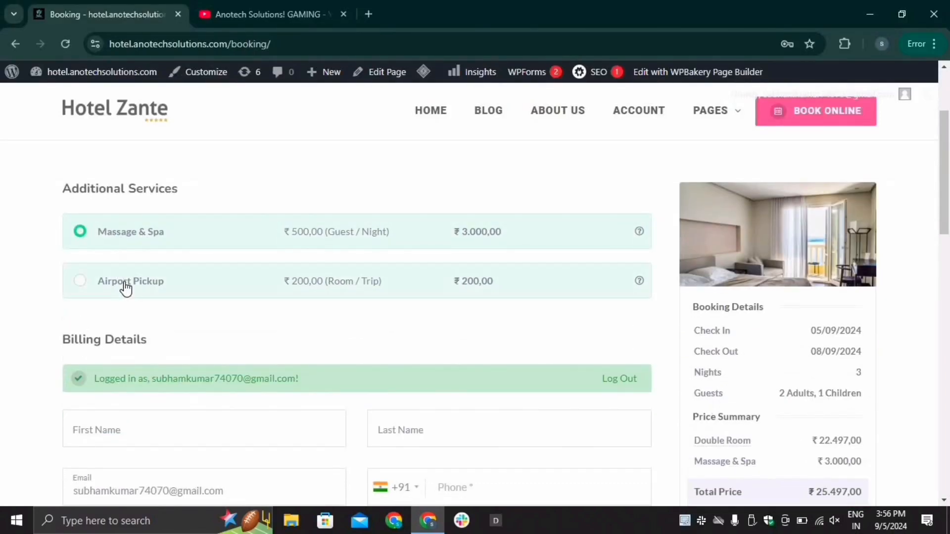
Step: Agree to the Terms and Conditions on the booking form and proceed to checkout
{"action": "scroll", "coordinate": [138, 305], "scroll_direction": "down", "scroll_amount": 2}
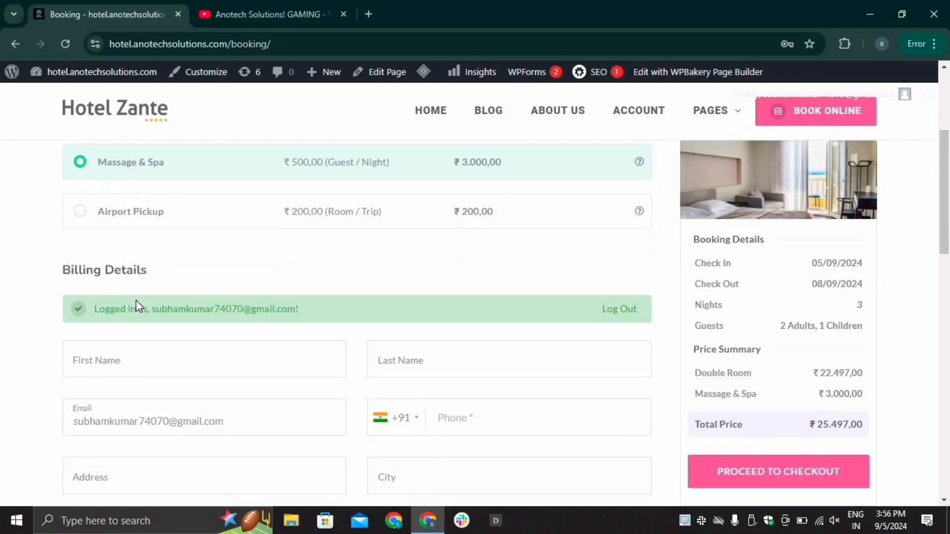
{"action": "scroll", "coordinate": [137, 300], "scroll_direction": "down", "scroll_amount": 4}
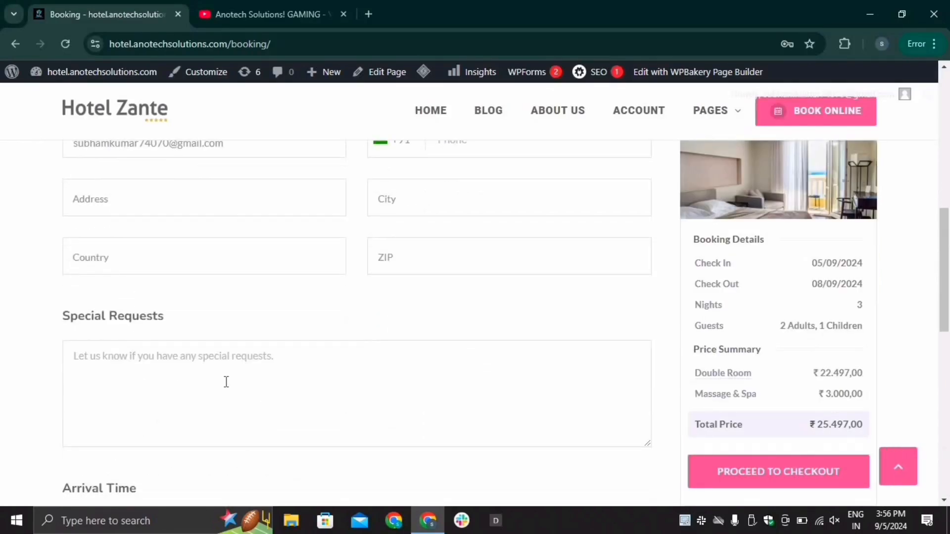
{"action": "scroll", "coordinate": [226, 381], "scroll_direction": "down", "scroll_amount": 2}
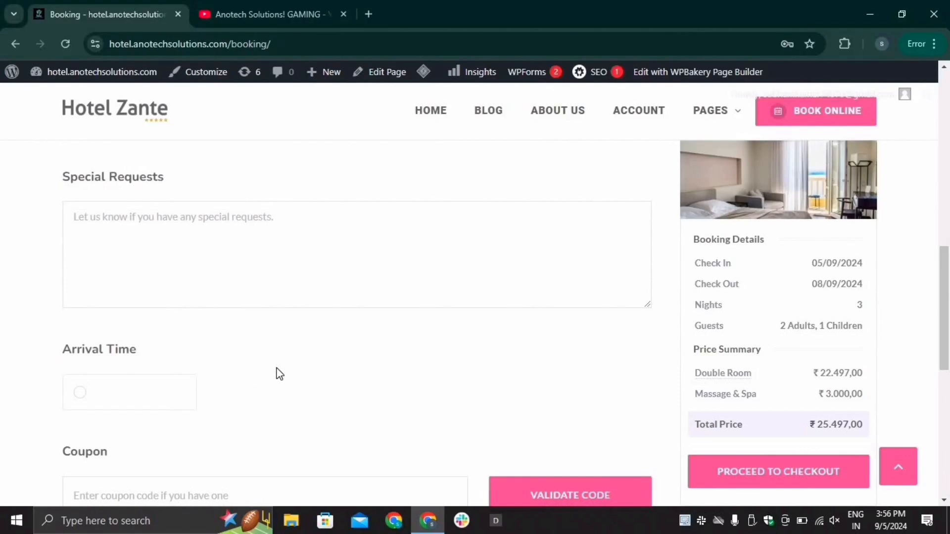
{"action": "scroll", "coordinate": [295, 367], "scroll_direction": "down", "scroll_amount": 1}
{"action": "scroll", "coordinate": [61, 455], "scroll_direction": "down", "scroll_amount": 2}
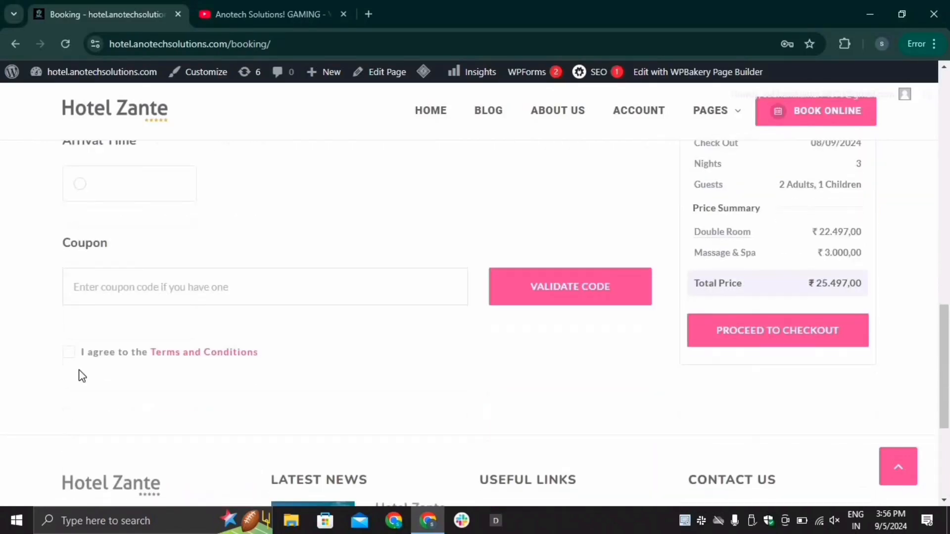
{"action": "left_click", "coordinate": [68, 352]}
{"action": "scroll", "coordinate": [740, 336], "scroll_direction": "up", "scroll_amount": 2}
{"action": "left_click", "coordinate": [764, 475]}
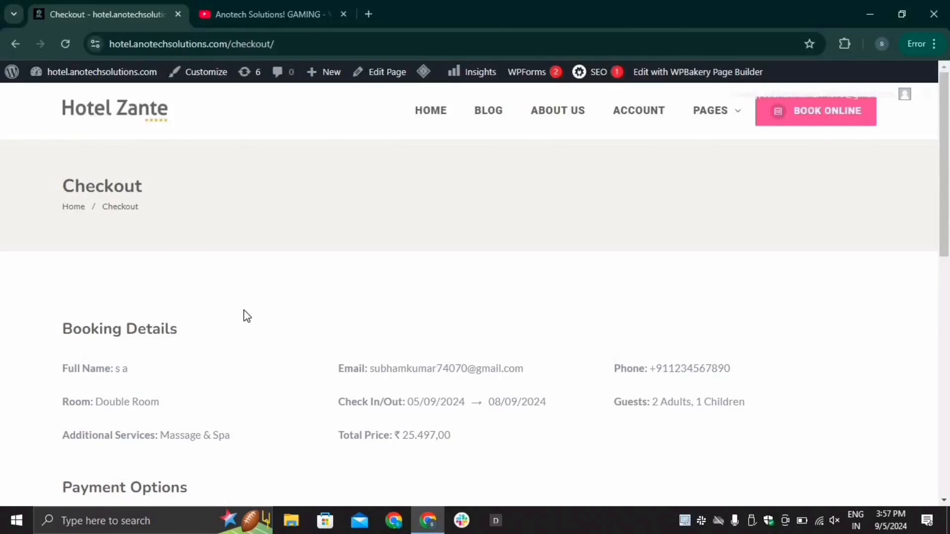
Step: Select Payment On Arrival as the payment option, submit the booking and review its details
{"action": "scroll", "coordinate": [261, 316], "scroll_direction": "down", "scroll_amount": 3}
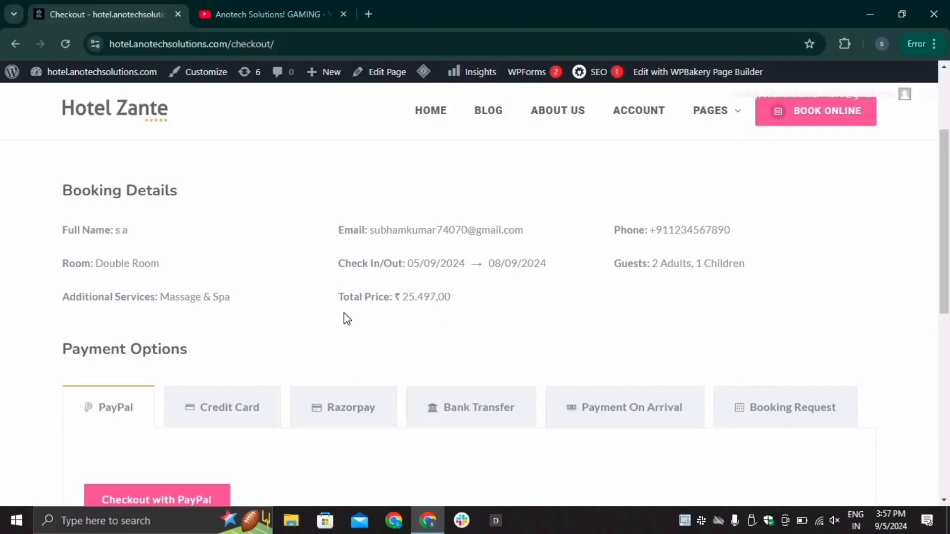
{"action": "scroll", "coordinate": [460, 363], "scroll_direction": "down", "scroll_amount": 3}
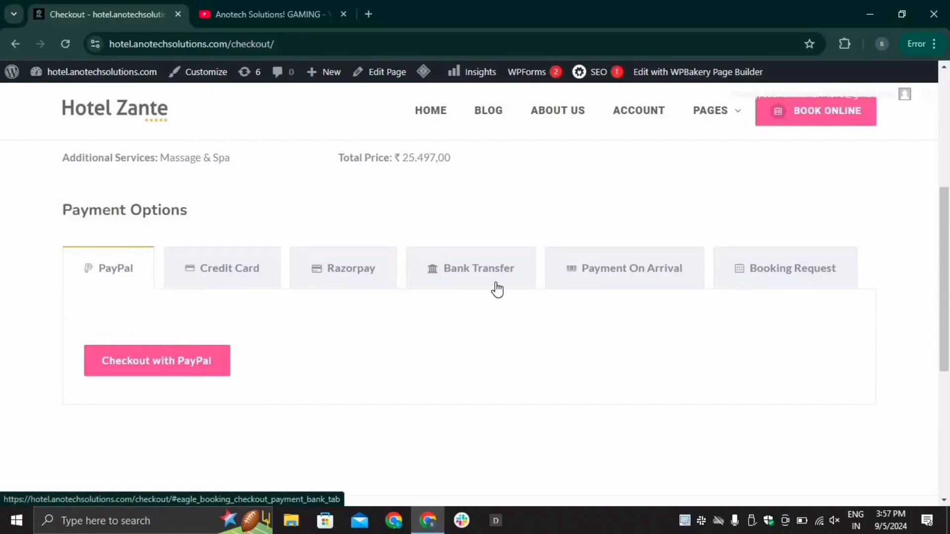
{"action": "left_click", "coordinate": [614, 288]}
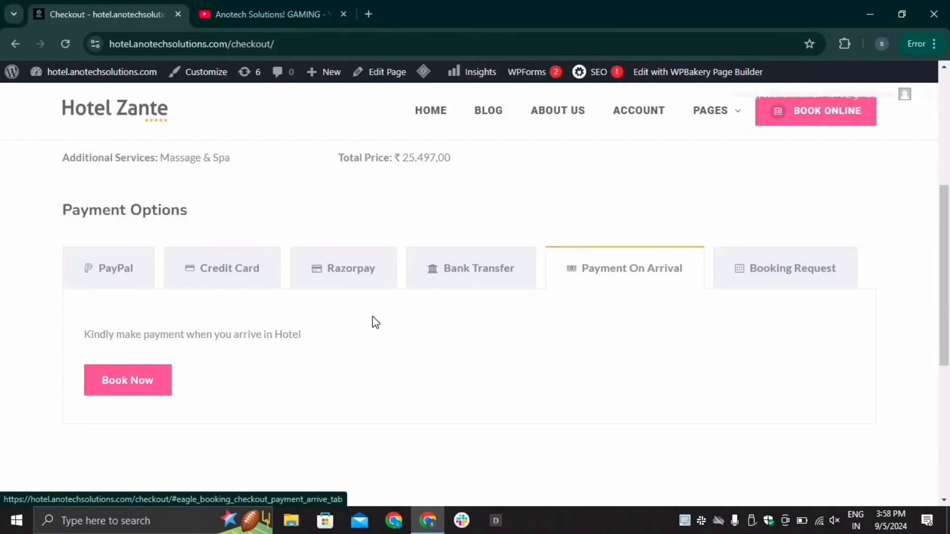
{"action": "left_click", "coordinate": [135, 386]}
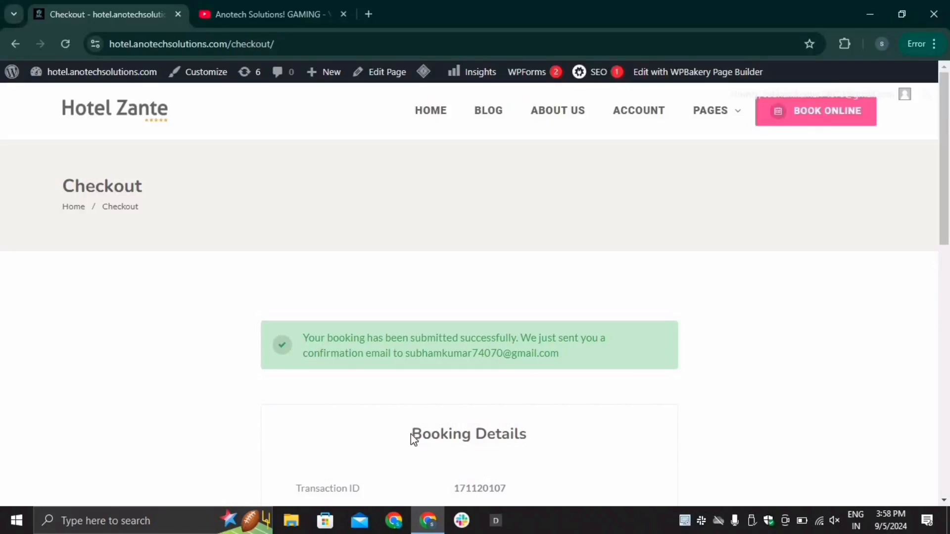
{"action": "scroll", "coordinate": [411, 436], "scroll_direction": "down", "scroll_amount": 7}
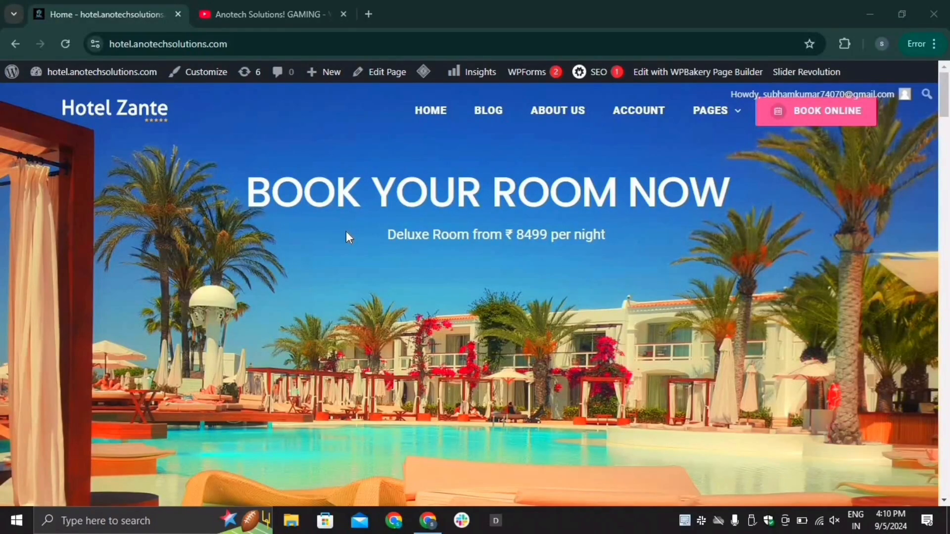
Step: Look through the homepage from the booking banner down to the Our Awesome Services section
{"action": "scroll", "coordinate": [405, 267], "scroll_direction": "down", "scroll_amount": 3}
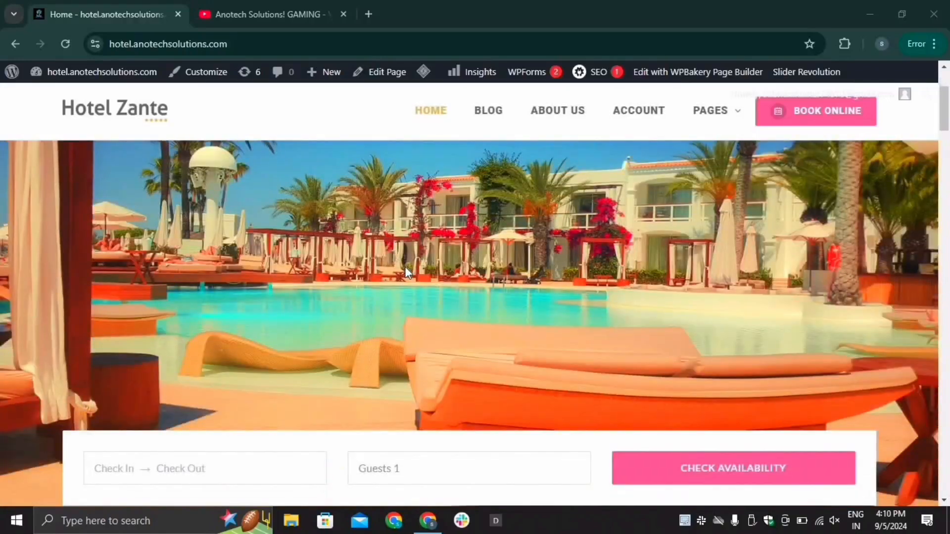
{"action": "scroll", "coordinate": [375, 269], "scroll_direction": "up", "scroll_amount": 2}
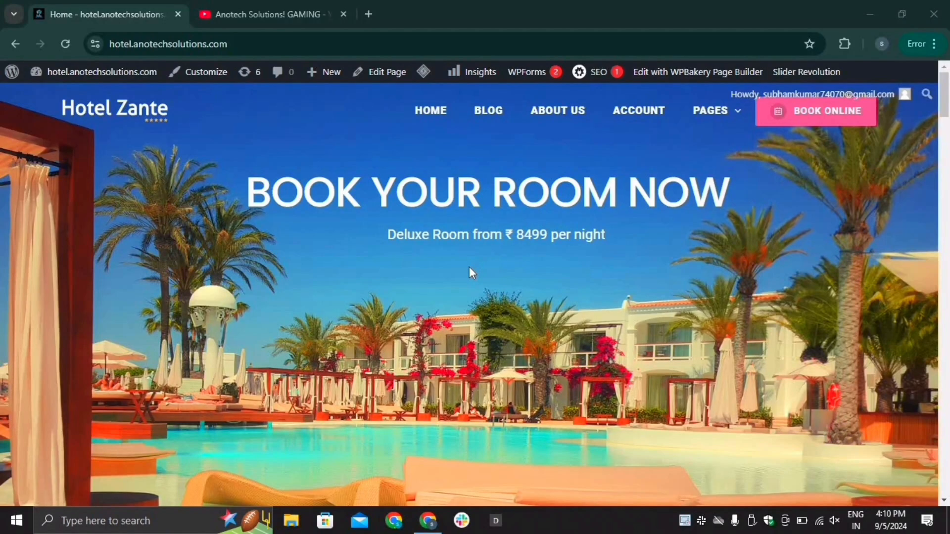
{"action": "scroll", "coordinate": [470, 275], "scroll_direction": "down", "scroll_amount": 3}
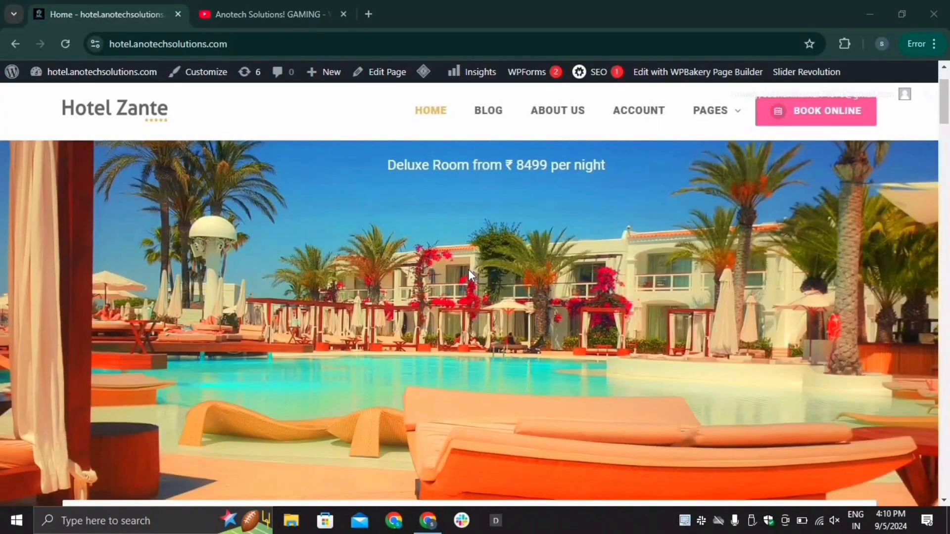
{"action": "scroll", "coordinate": [468, 273], "scroll_direction": "down", "scroll_amount": 3}
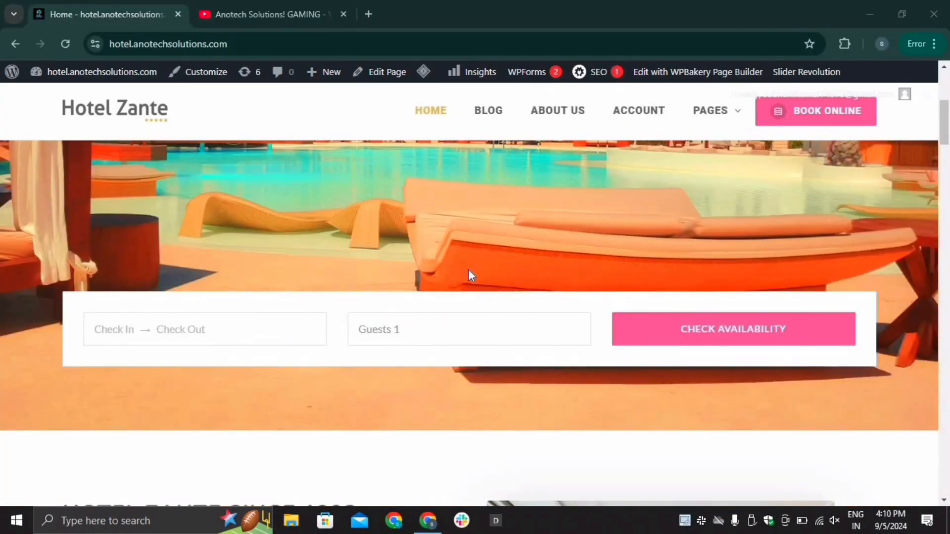
{"action": "scroll", "coordinate": [468, 273], "scroll_direction": "down", "scroll_amount": 3}
{"action": "scroll", "coordinate": [470, 275], "scroll_direction": "down", "scroll_amount": 4}
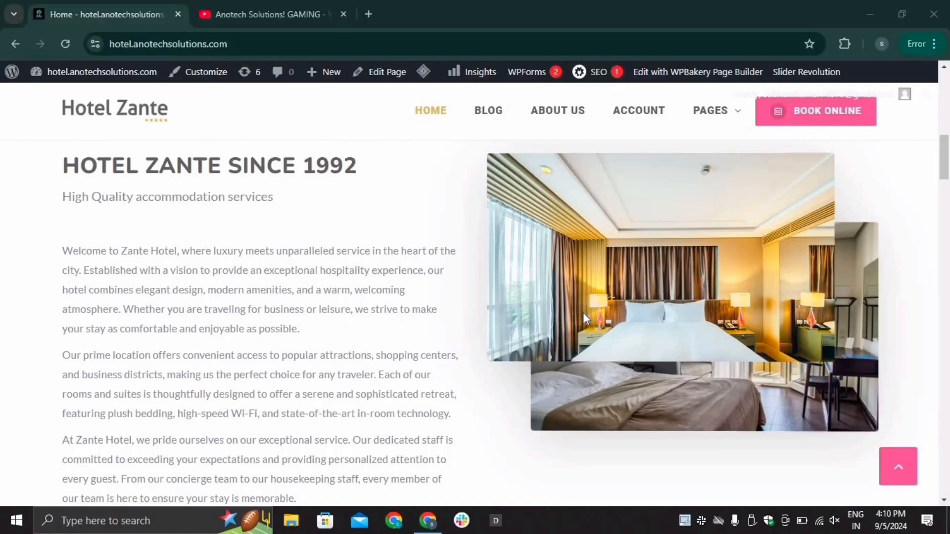
{"action": "scroll", "coordinate": [367, 287], "scroll_direction": "down", "scroll_amount": 8}
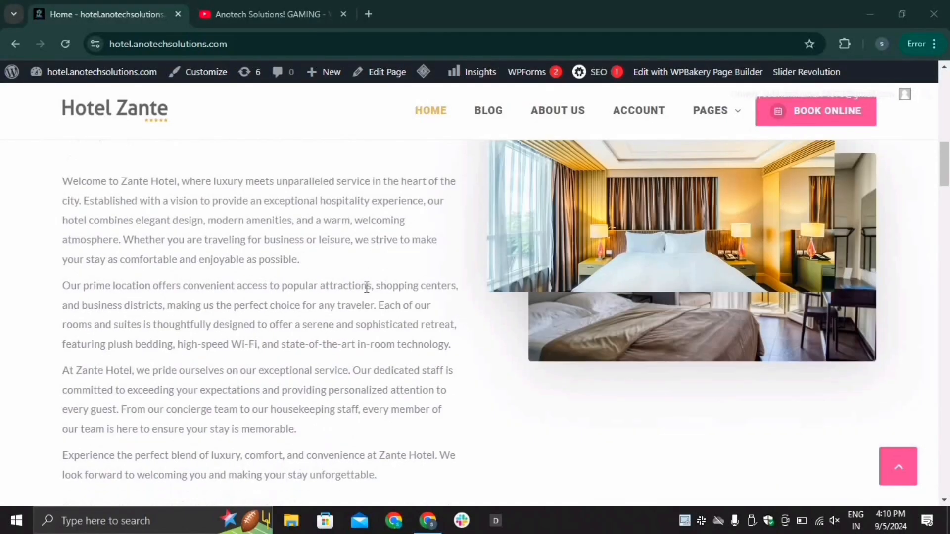
{"action": "scroll", "coordinate": [367, 287], "scroll_direction": "down", "scroll_amount": 2}
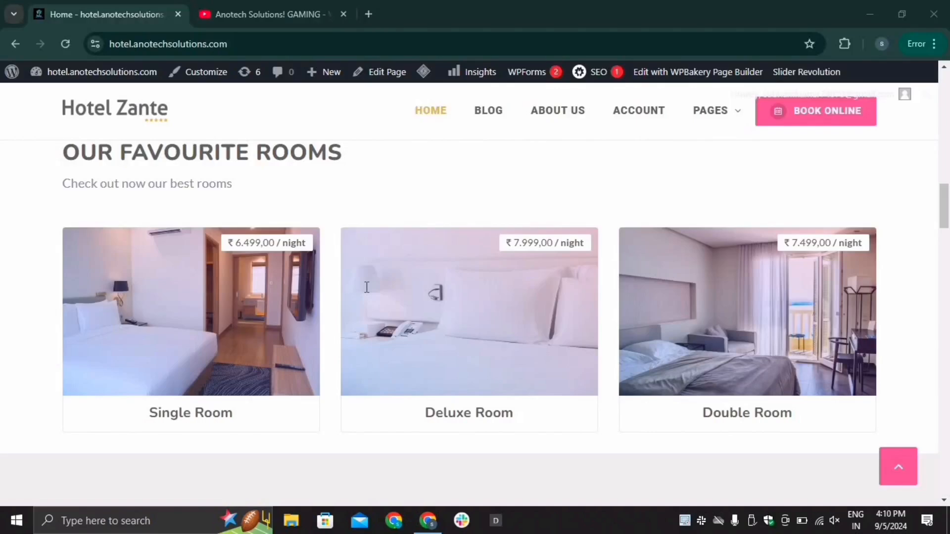
{"action": "scroll", "coordinate": [426, 292], "scroll_direction": "down", "scroll_amount": 6}
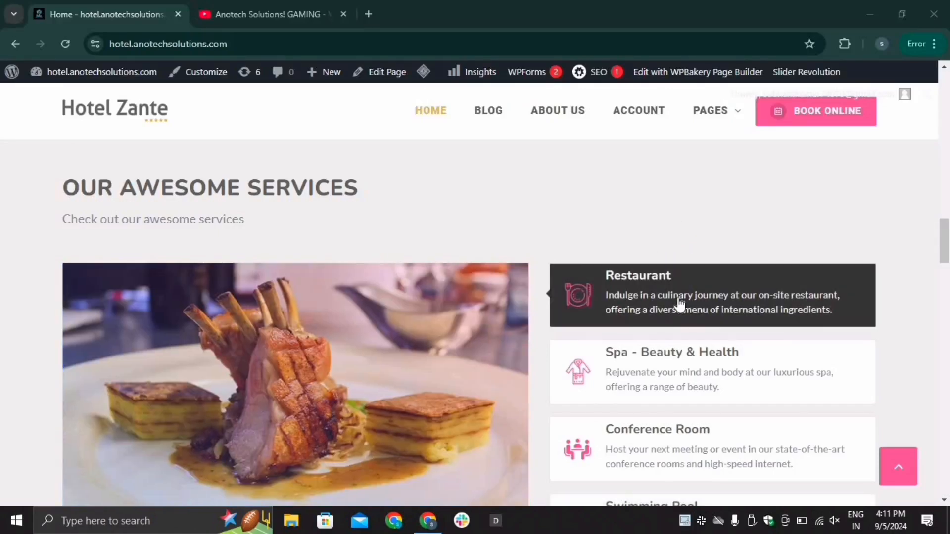
{"action": "scroll", "coordinate": [678, 303], "scroll_direction": "down", "scroll_amount": 1}
{"action": "scroll", "coordinate": [671, 367], "scroll_direction": "down", "scroll_amount": 2}
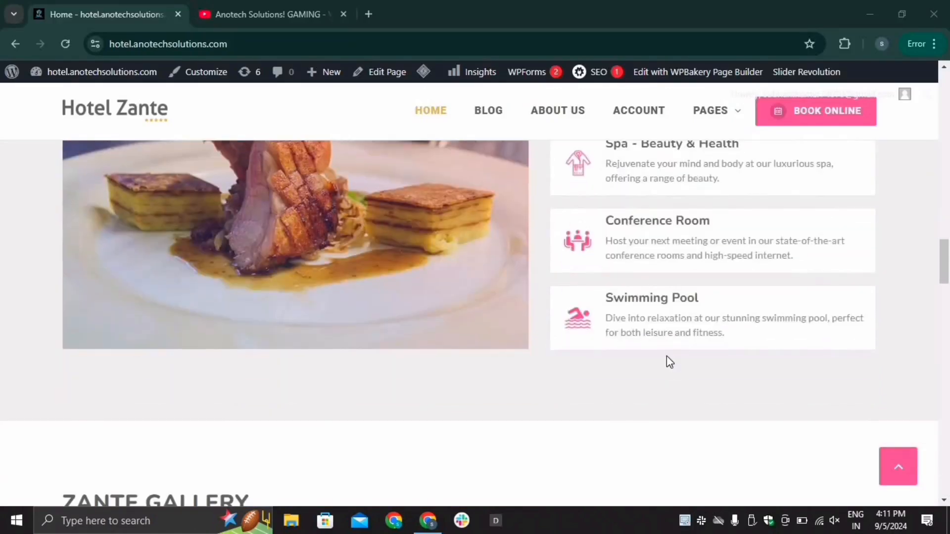
Step: Look through the homepage gallery, the latest news and events, and the guest reviews
{"action": "scroll", "coordinate": [515, 305], "scroll_direction": "down", "scroll_amount": 5}
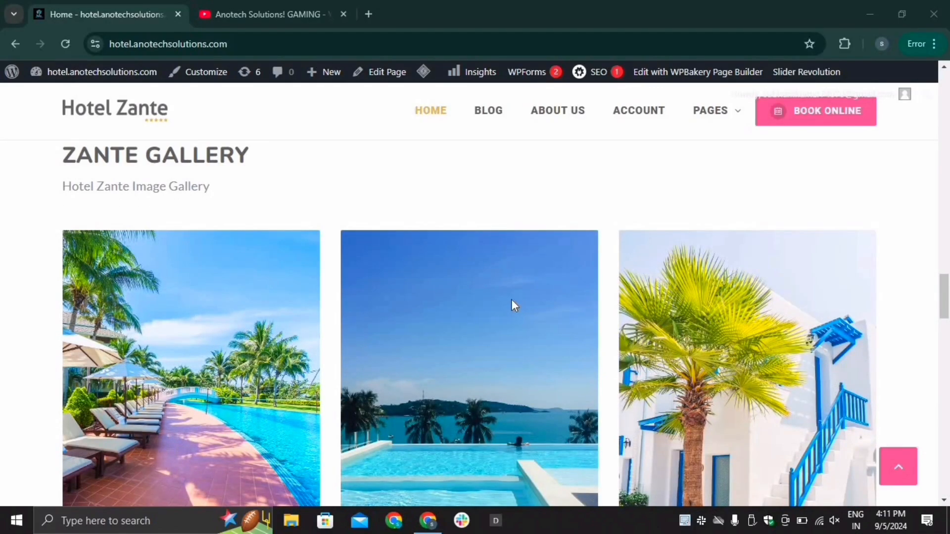
{"action": "scroll", "coordinate": [511, 299], "scroll_direction": "down", "scroll_amount": 1}
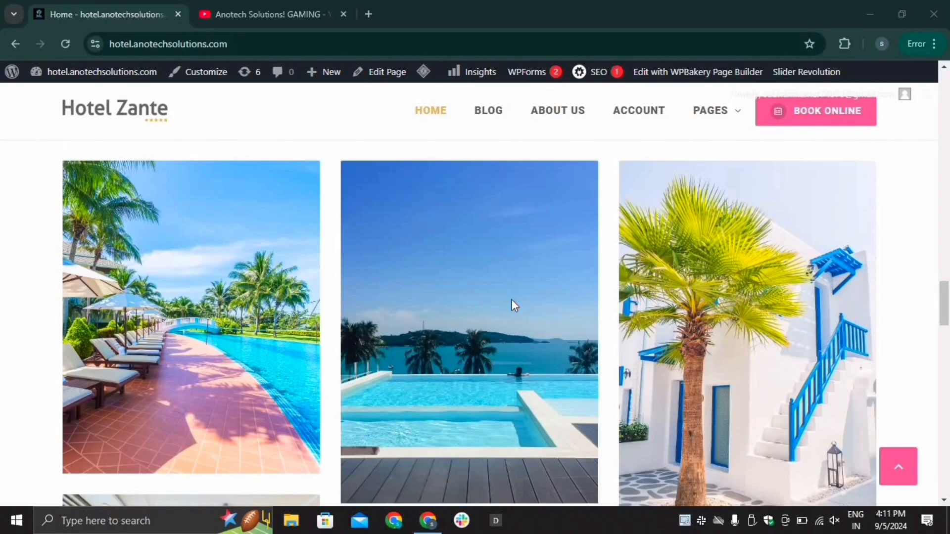
{"action": "scroll", "coordinate": [511, 300], "scroll_direction": "down", "scroll_amount": 6}
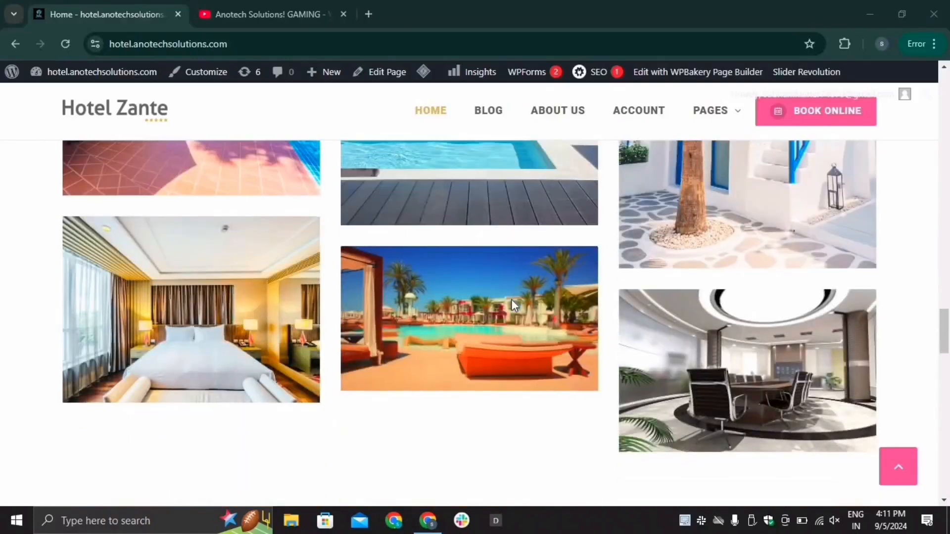
{"action": "scroll", "coordinate": [515, 305], "scroll_direction": "down", "scroll_amount": 1}
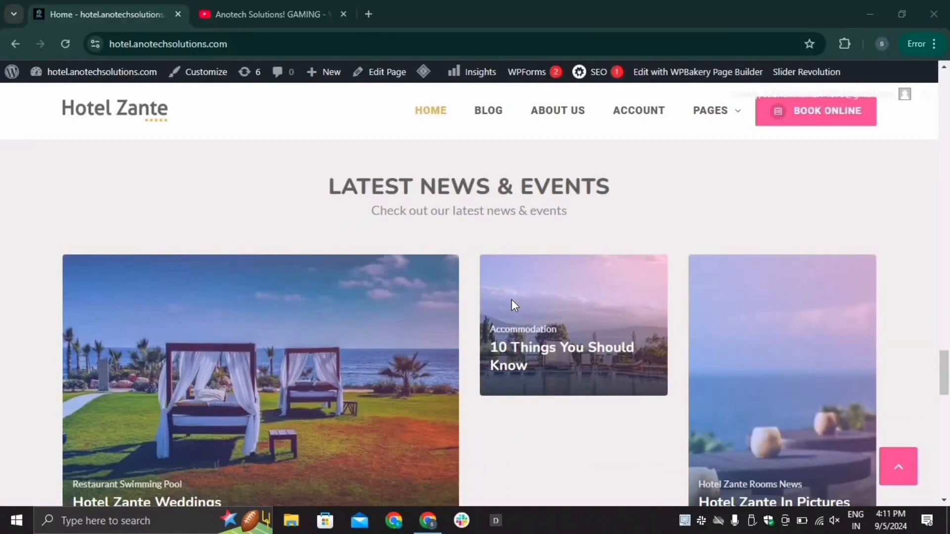
{"action": "scroll", "coordinate": [511, 305], "scroll_direction": "down", "scroll_amount": 1}
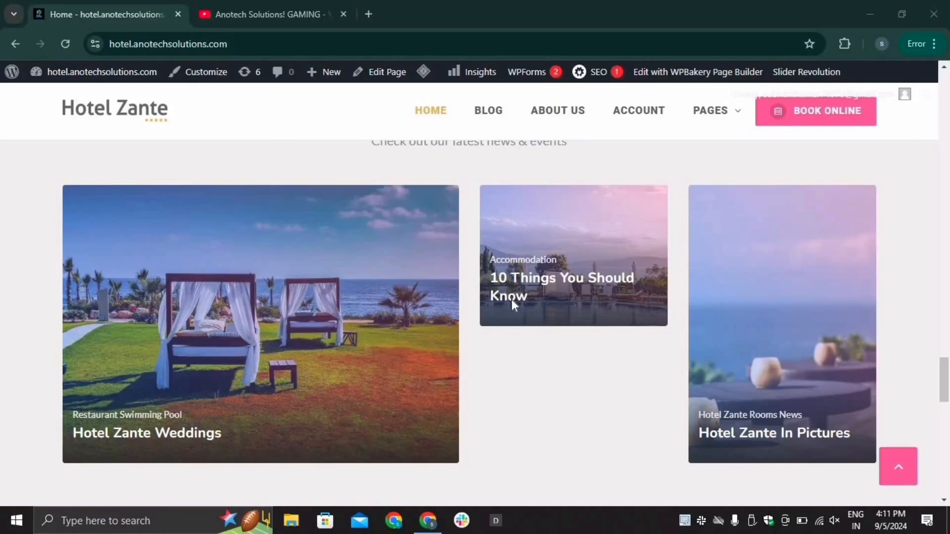
{"action": "scroll", "coordinate": [511, 302], "scroll_direction": "down", "scroll_amount": 1}
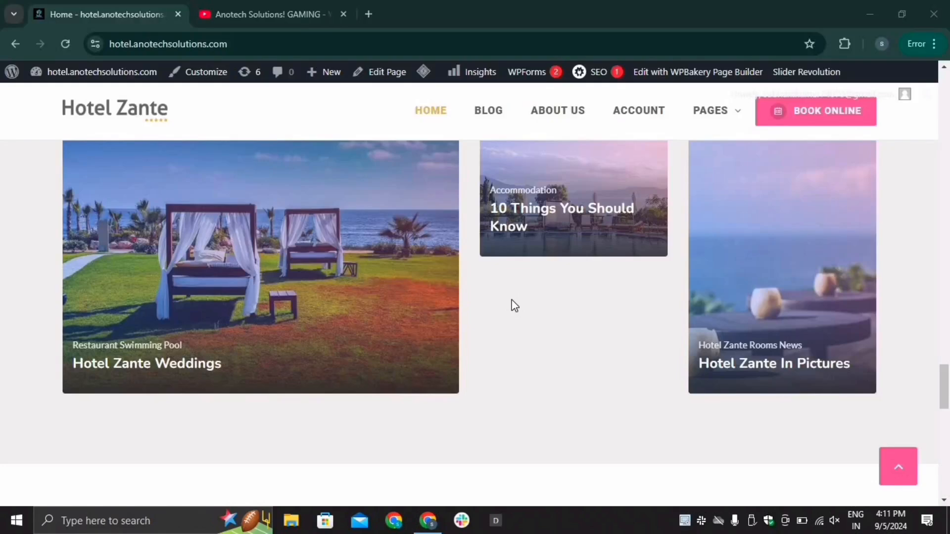
{"action": "scroll", "coordinate": [514, 305], "scroll_direction": "down", "scroll_amount": 6}
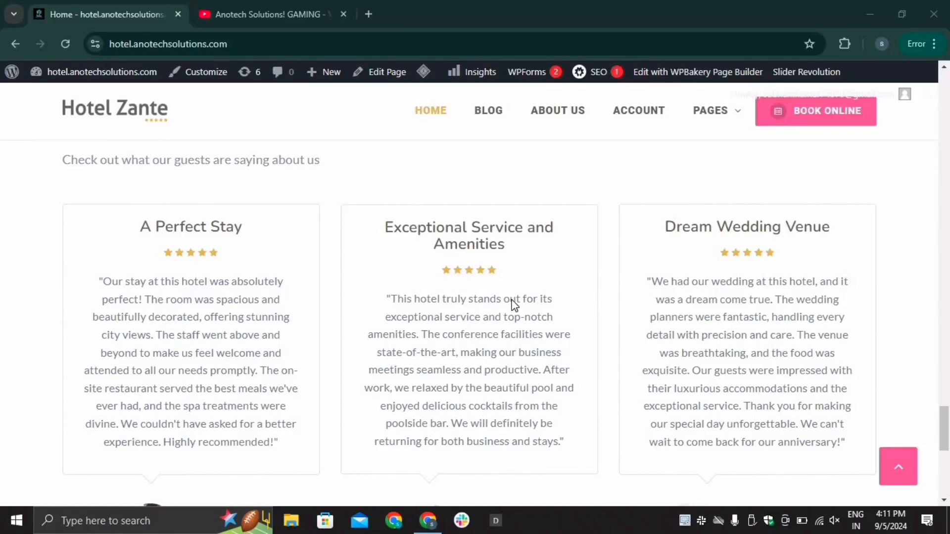
{"action": "scroll", "coordinate": [515, 305], "scroll_direction": "down", "scroll_amount": 6}
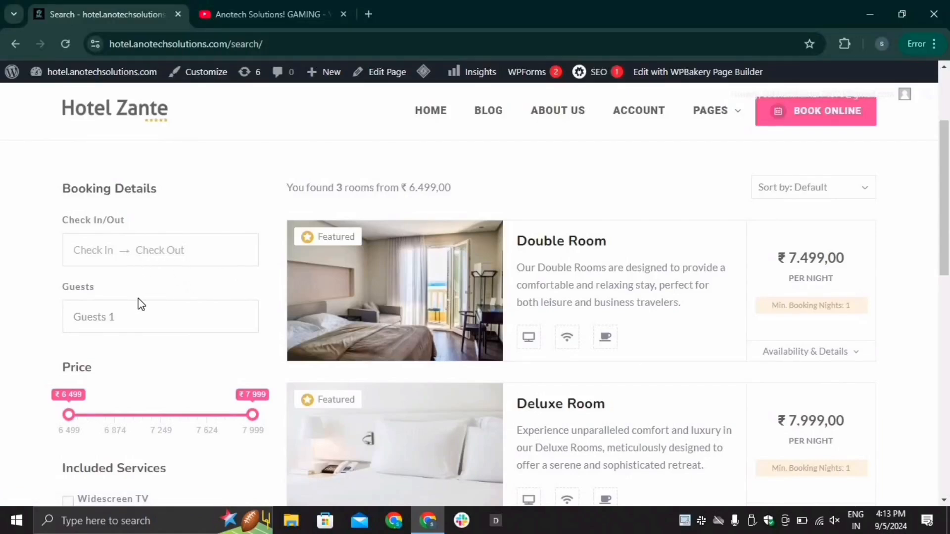
Step: Examine the check-in and check-out calendar in the room search filters
{"action": "left_click", "coordinate": [99, 248]}
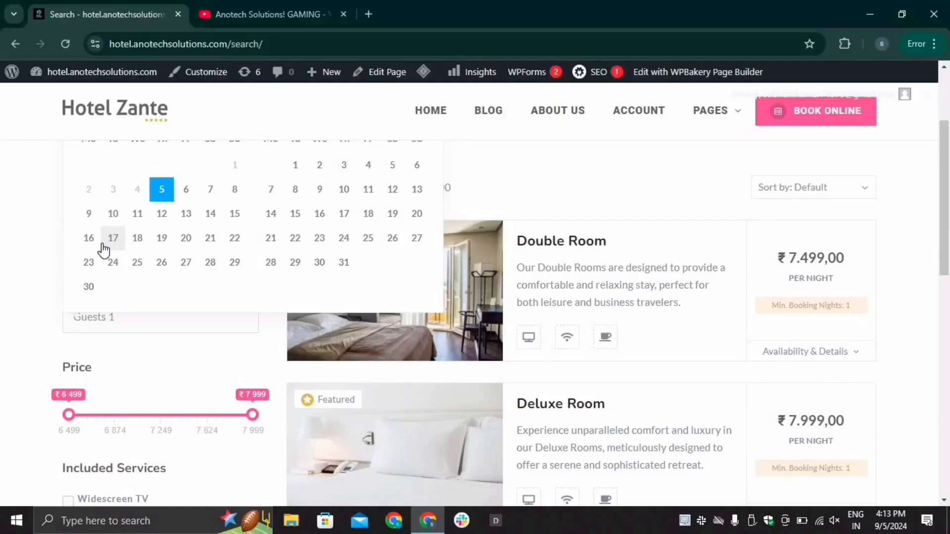
{"action": "left_click", "coordinate": [210, 190]}
{"action": "left_click", "coordinate": [112, 365]}
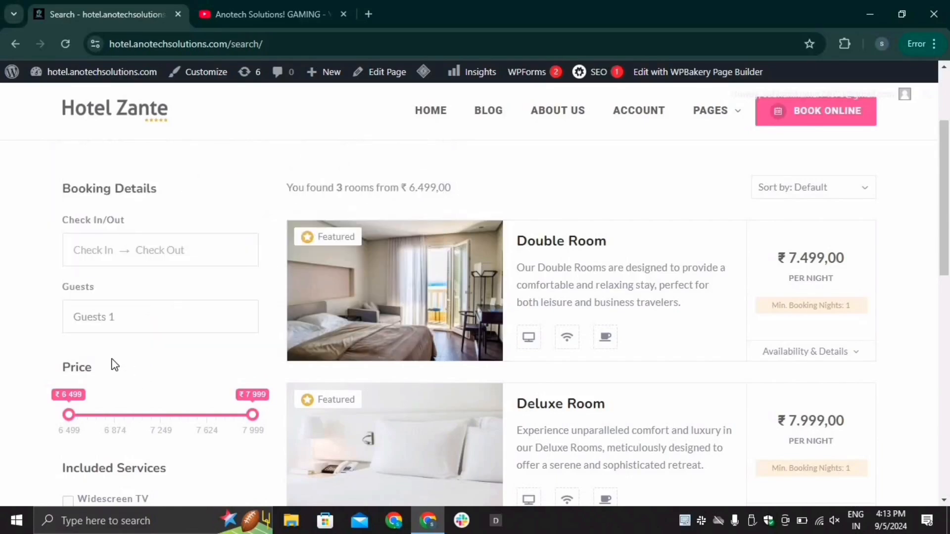
Step: Filter the room search by the Breakfast included service
{"action": "scroll", "coordinate": [114, 399], "scroll_direction": "down", "scroll_amount": 2}
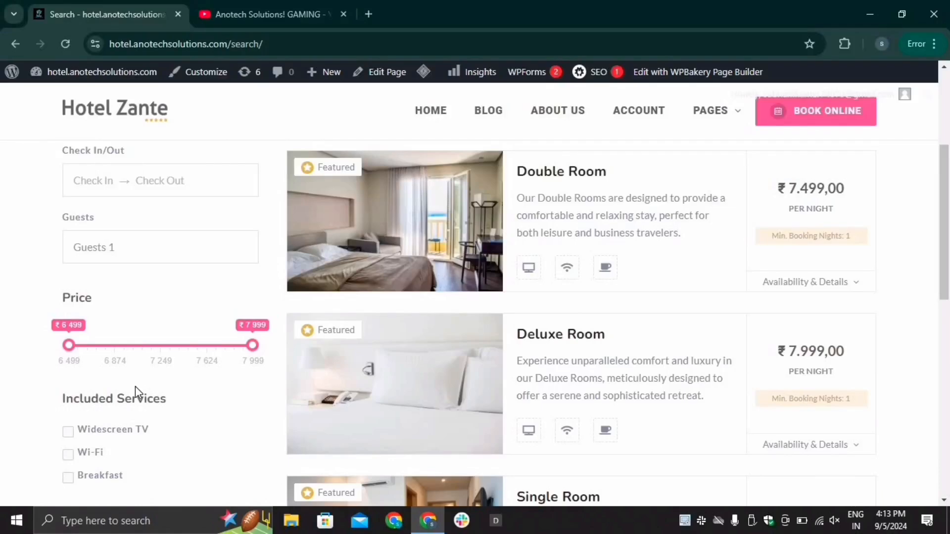
{"action": "scroll", "coordinate": [135, 387], "scroll_direction": "down", "scroll_amount": 4}
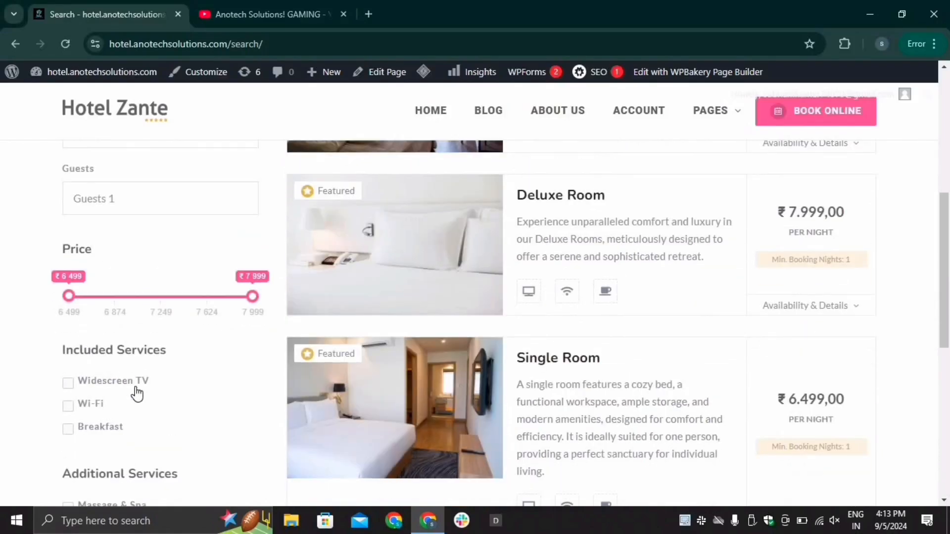
{"action": "scroll", "coordinate": [66, 396], "scroll_direction": "down", "scroll_amount": 2}
{"action": "left_click", "coordinate": [67, 364]}
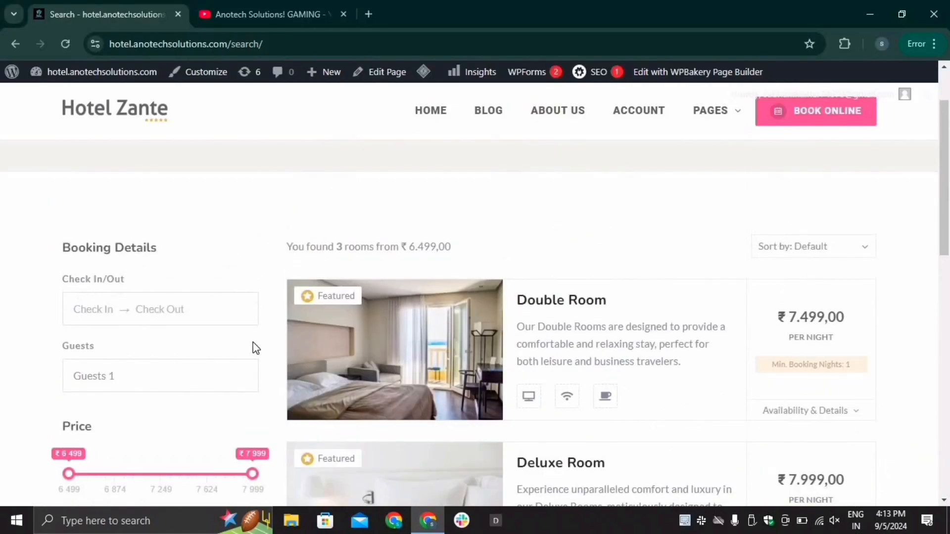
Step: Try filtering the room search by the Massage & Spa additional service and clear that filter again
{"action": "scroll", "coordinate": [316, 349], "scroll_direction": "down", "scroll_amount": 1}
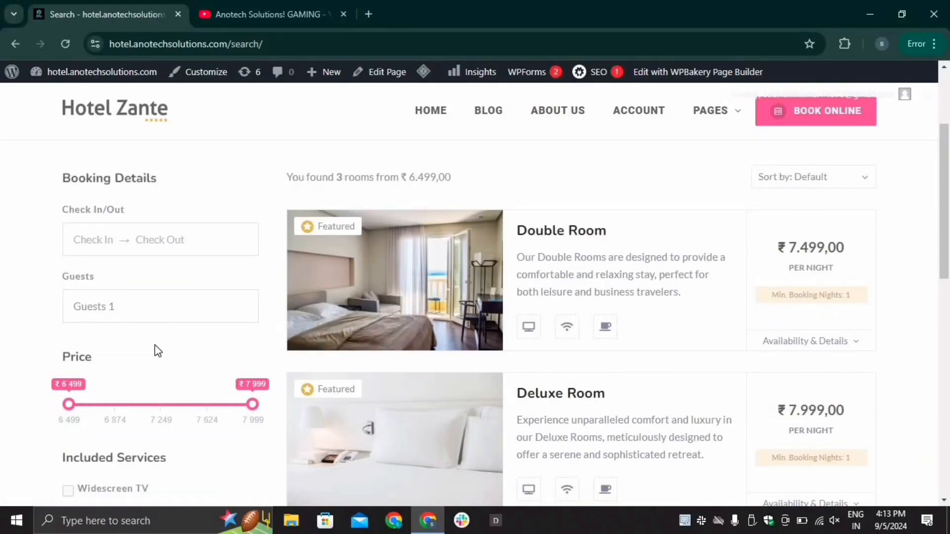
{"action": "scroll", "coordinate": [151, 392], "scroll_direction": "down", "scroll_amount": 3}
{"action": "scroll", "coordinate": [117, 457], "scroll_direction": "down", "scroll_amount": 2}
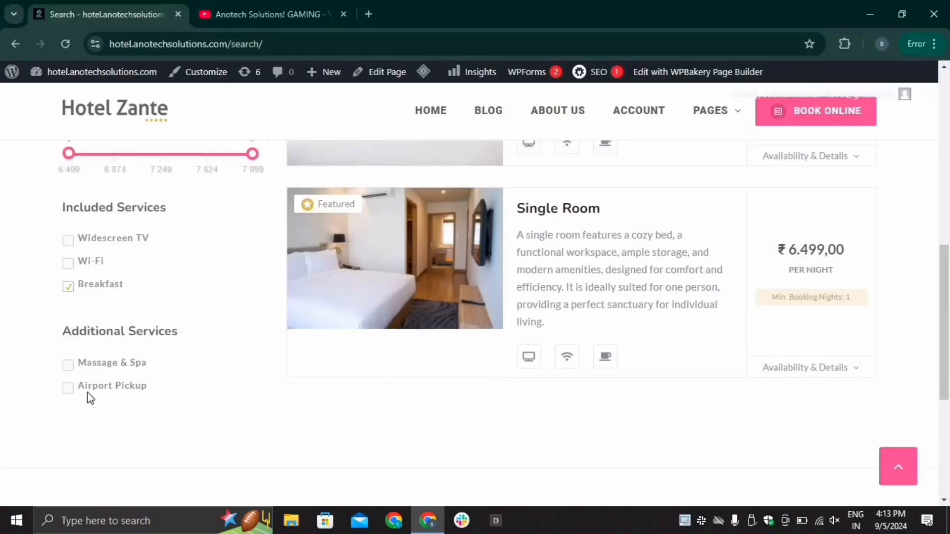
{"action": "left_click", "coordinate": [72, 368]}
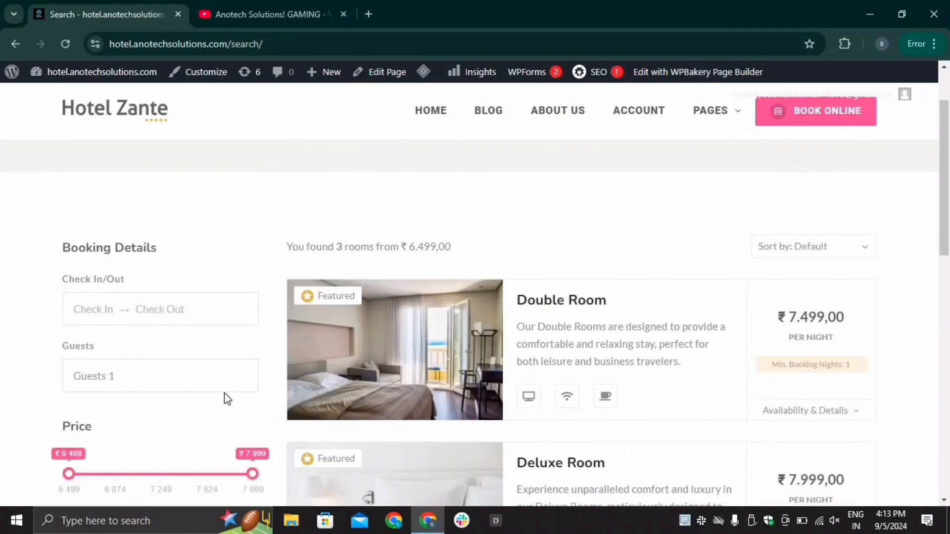
{"action": "scroll", "coordinate": [67, 442], "scroll_direction": "down", "scroll_amount": 4}
{"action": "scroll", "coordinate": [66, 442], "scroll_direction": "down", "scroll_amount": 2}
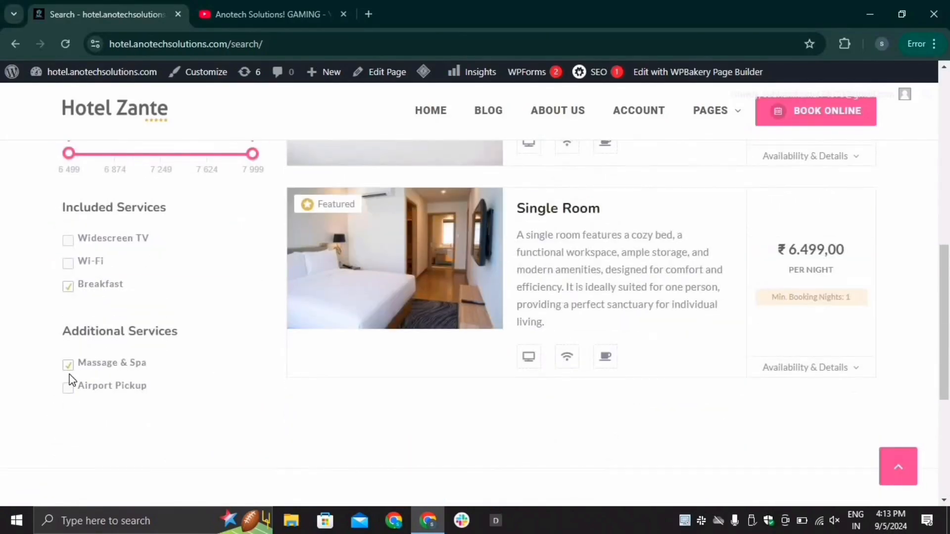
{"action": "left_click", "coordinate": [68, 370]}
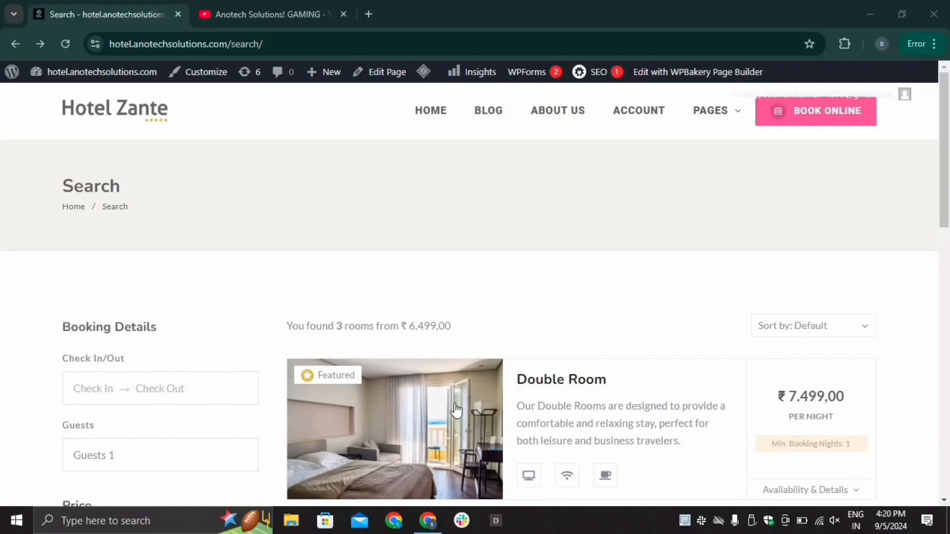
Step: Open the Double Room page from the search results and view its photo gallery
{"action": "left_click", "coordinate": [439, 453]}
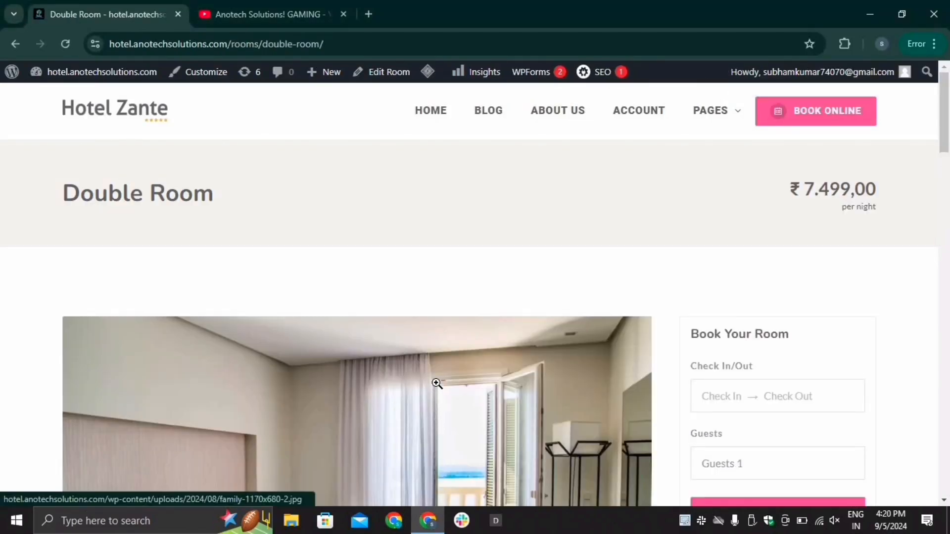
{"action": "scroll", "coordinate": [437, 383], "scroll_direction": "down", "scroll_amount": 3}
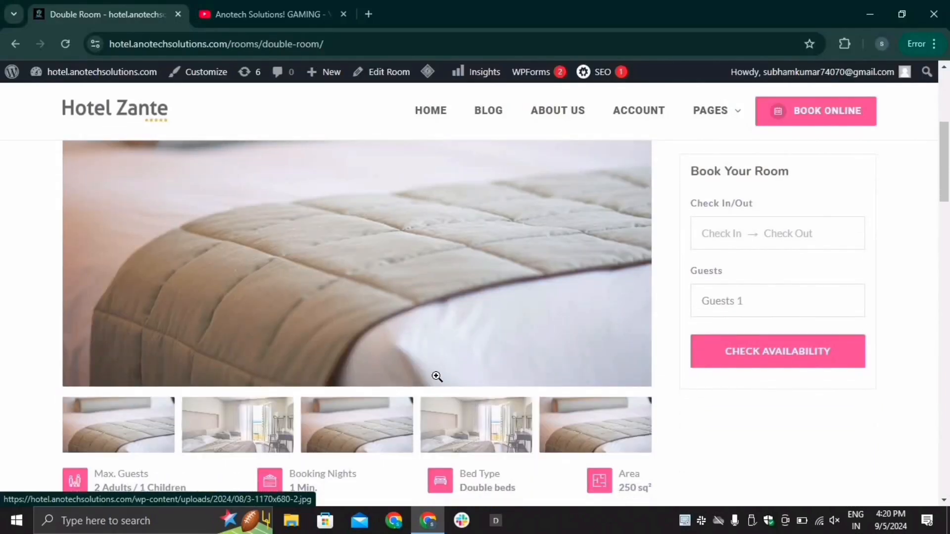
{"action": "scroll", "coordinate": [437, 376], "scroll_direction": "up", "scroll_amount": 1}
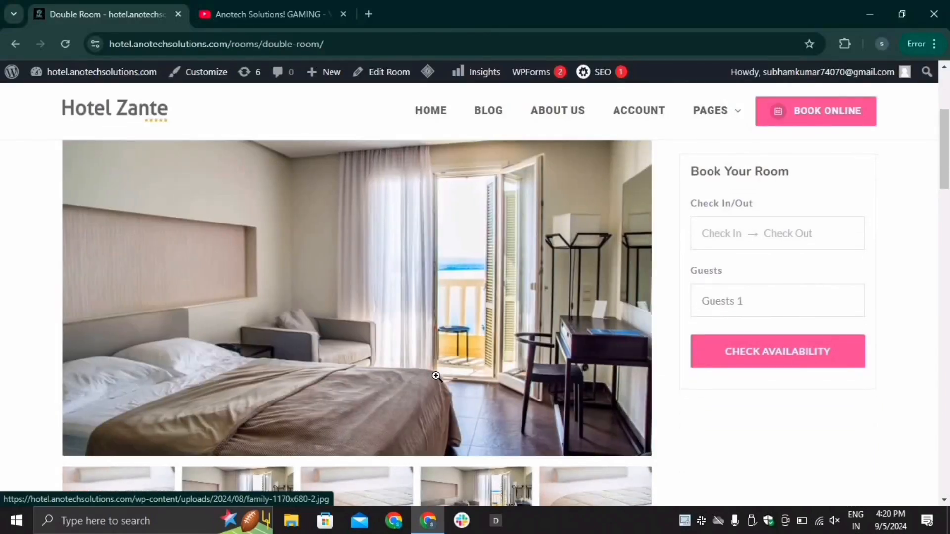
{"action": "scroll", "coordinate": [437, 377], "scroll_direction": "up", "scroll_amount": 1}
{"action": "scroll", "coordinate": [437, 377], "scroll_direction": "down", "scroll_amount": 1}
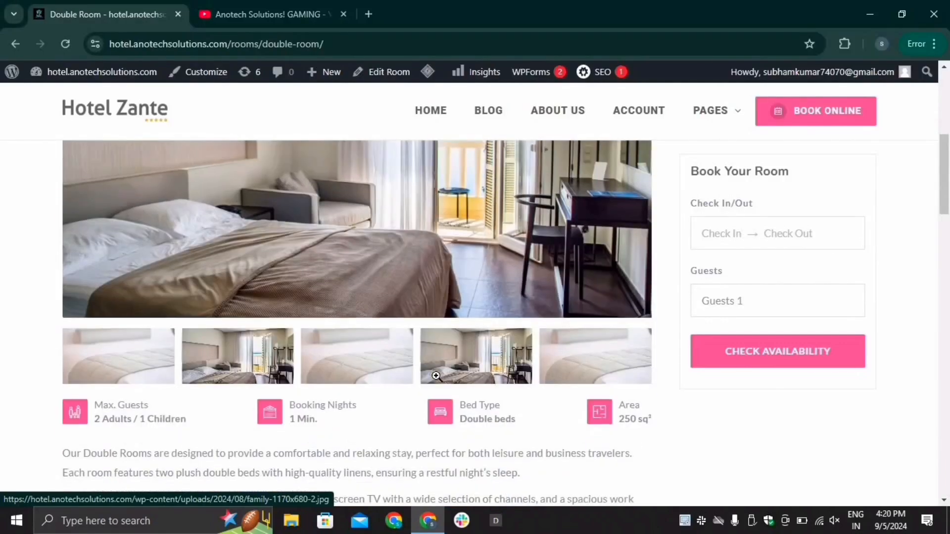
Step: Review the Double Room's key facts, description, availability calendar and services
{"action": "scroll", "coordinate": [437, 382], "scroll_direction": "down", "scroll_amount": 2}
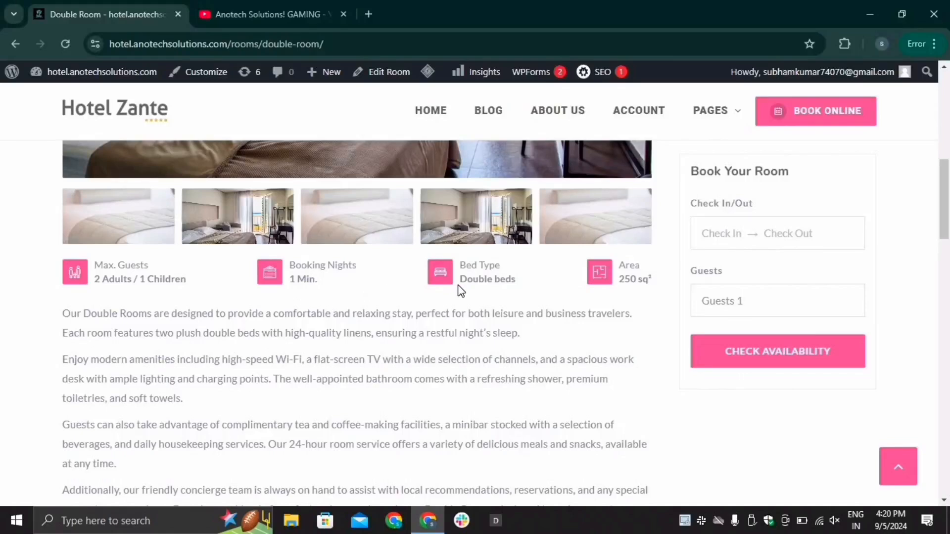
{"action": "left_click_drag", "start_coordinate": [484, 280], "coordinate": [610, 285]}
{"action": "left_click", "coordinate": [583, 323]}
{"action": "scroll", "coordinate": [471, 357], "scroll_direction": "down", "scroll_amount": 2}
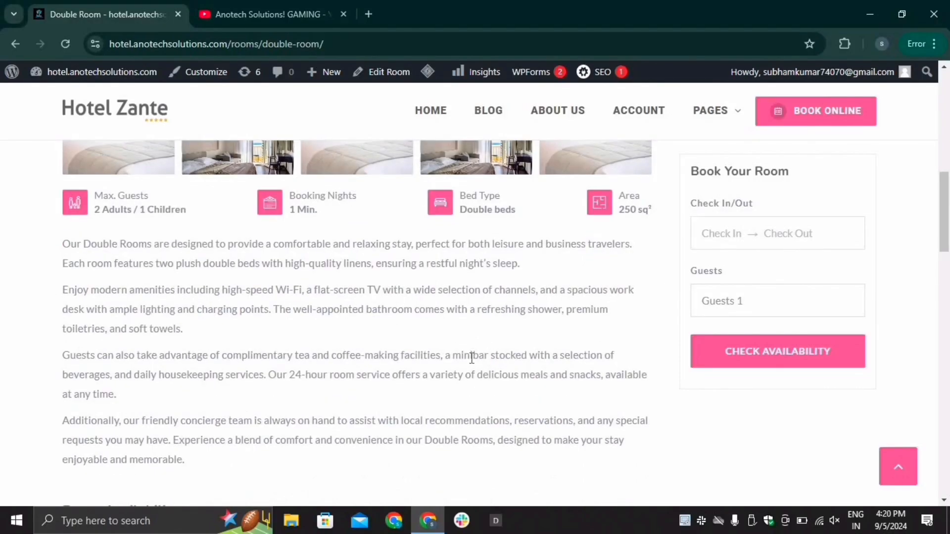
{"action": "scroll", "coordinate": [472, 358], "scroll_direction": "down", "scroll_amount": 5}
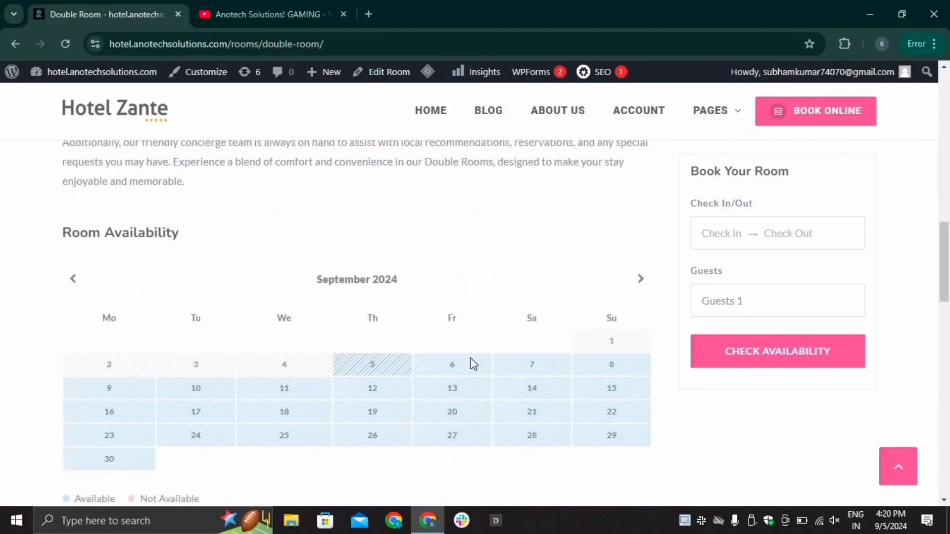
{"action": "scroll", "coordinate": [222, 304], "scroll_direction": "down", "scroll_amount": 6}
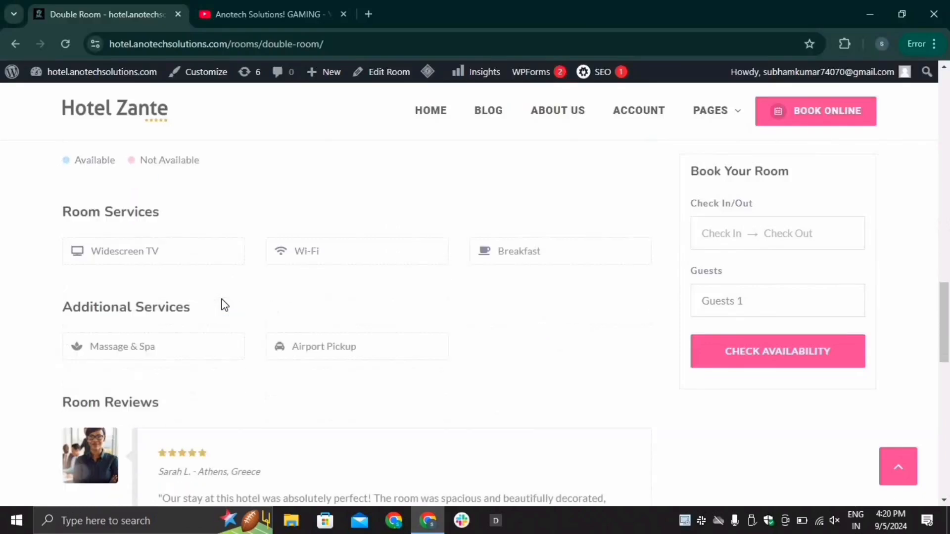
Step: Examine the additional services, room reviews, similar rooms and booking form on the Double Room page
{"action": "scroll", "coordinate": [225, 328], "scroll_direction": "down", "scroll_amount": 1}
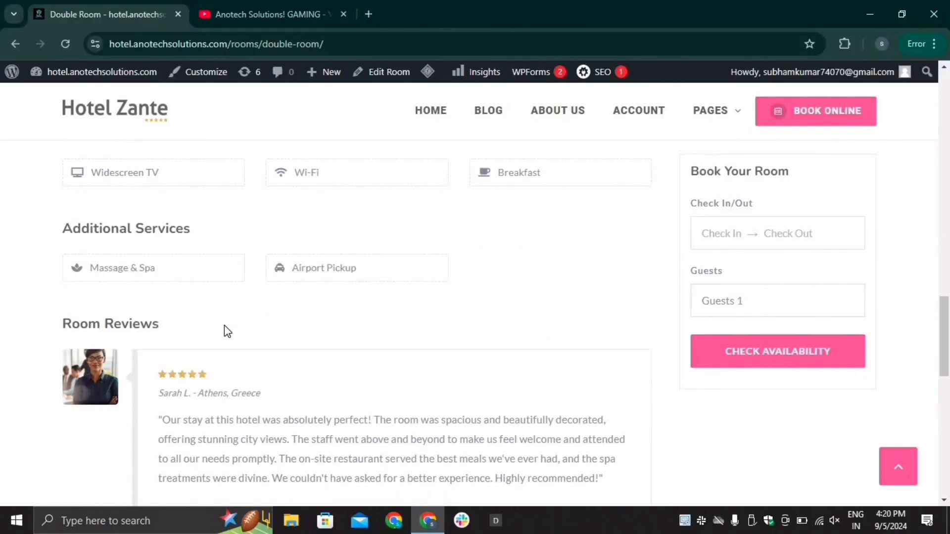
{"action": "scroll", "coordinate": [231, 349], "scroll_direction": "down", "scroll_amount": 1}
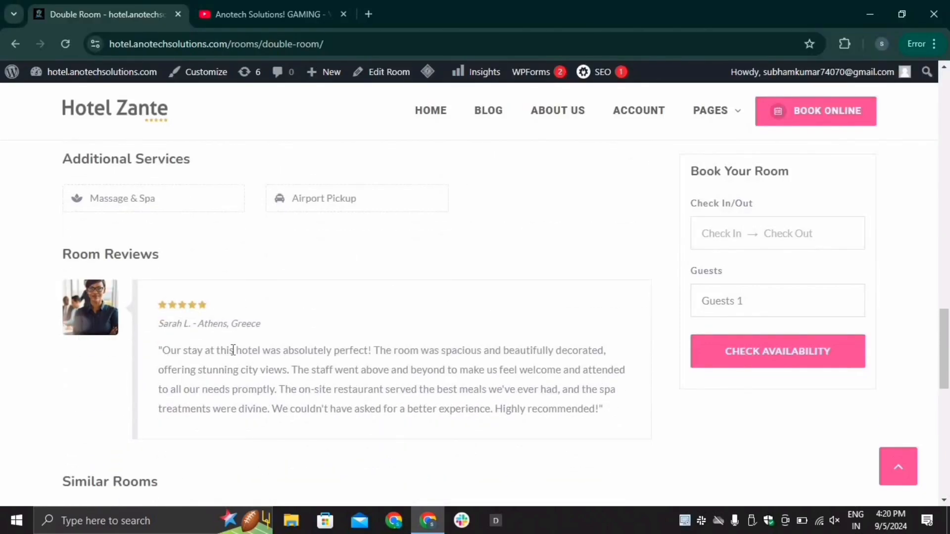
{"action": "scroll", "coordinate": [233, 350], "scroll_direction": "down", "scroll_amount": 1}
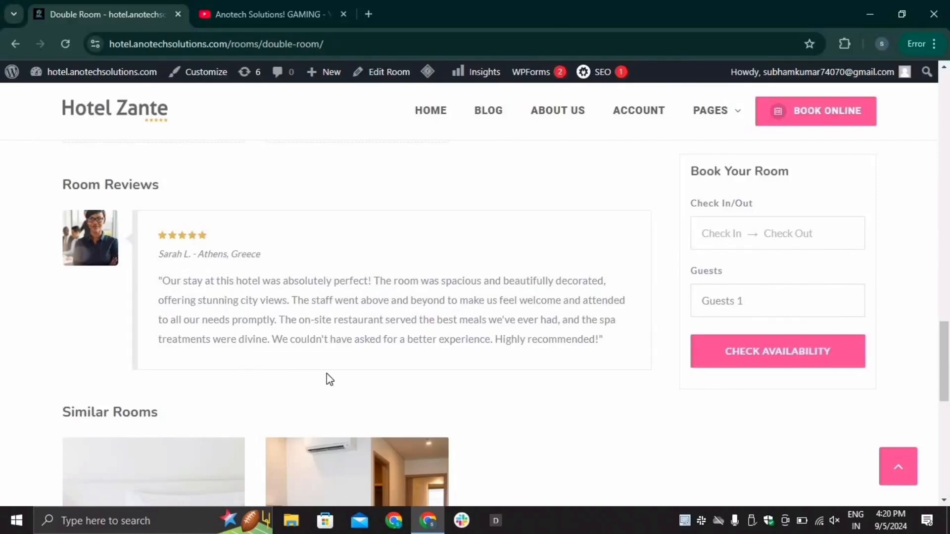
{"action": "scroll", "coordinate": [329, 380], "scroll_direction": "down", "scroll_amount": 1}
{"action": "scroll", "coordinate": [328, 380], "scroll_direction": "down", "scroll_amount": 3}
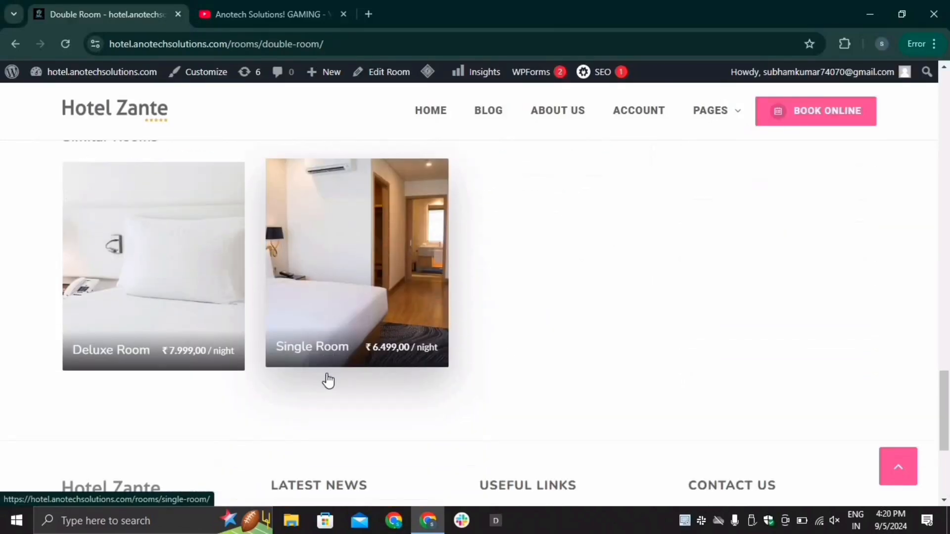
{"action": "scroll", "coordinate": [327, 381], "scroll_direction": "up", "scroll_amount": 4}
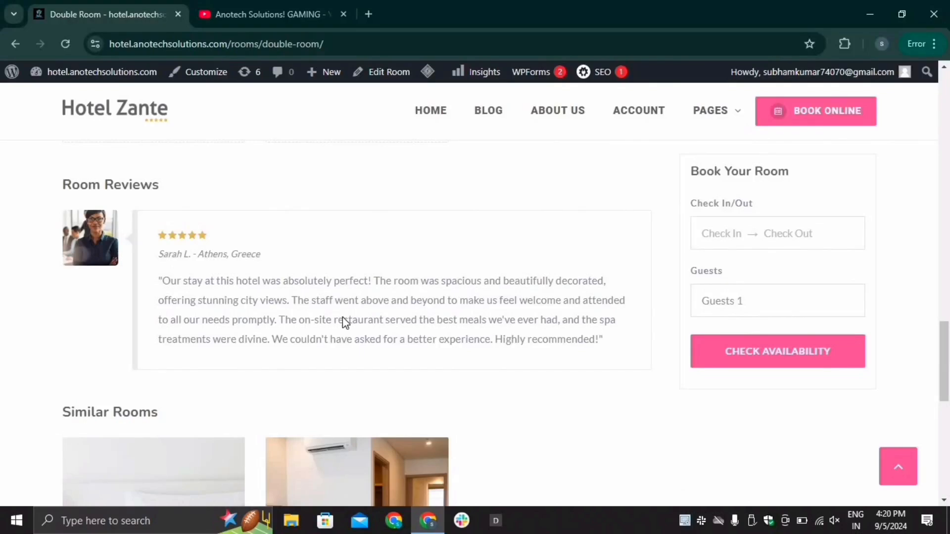
{"action": "scroll", "coordinate": [344, 323], "scroll_direction": "down", "scroll_amount": 1}
{"action": "scroll", "coordinate": [342, 317], "scroll_direction": "up", "scroll_amount": 1}
{"action": "scroll", "coordinate": [410, 317], "scroll_direction": "down", "scroll_amount": 3}
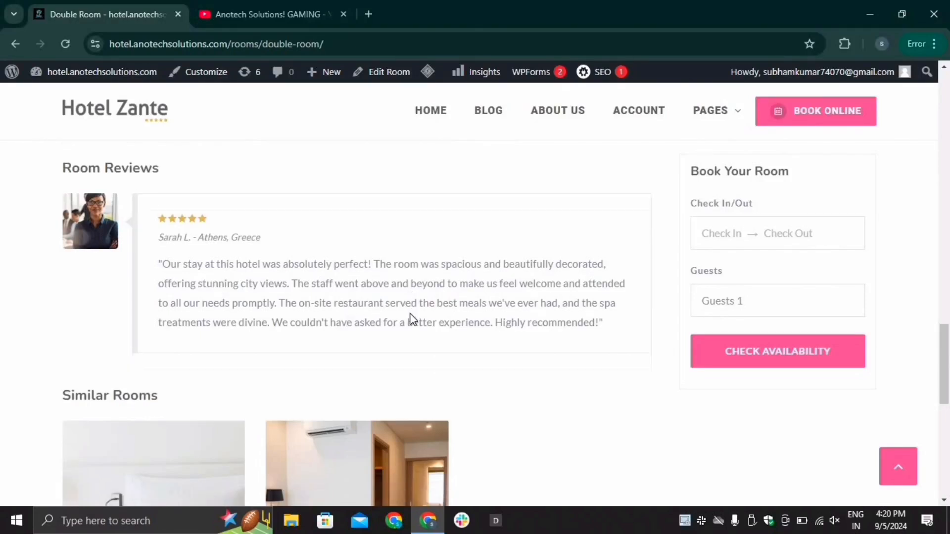
{"action": "scroll", "coordinate": [594, 335], "scroll_direction": "up", "scroll_amount": 3}
{"action": "scroll", "coordinate": [729, 334], "scroll_direction": "up", "scroll_amount": 1}
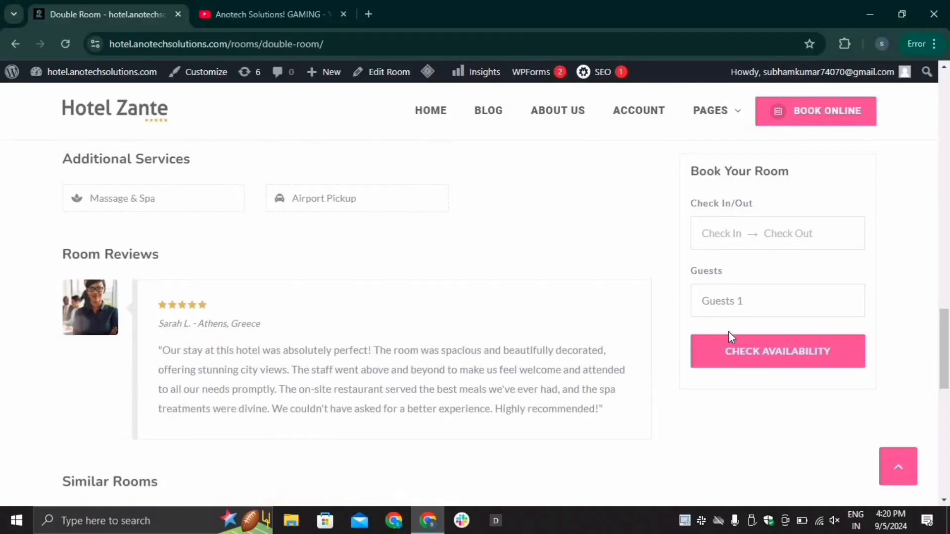
{"action": "scroll", "coordinate": [729, 335], "scroll_direction": "down", "scroll_amount": 4}
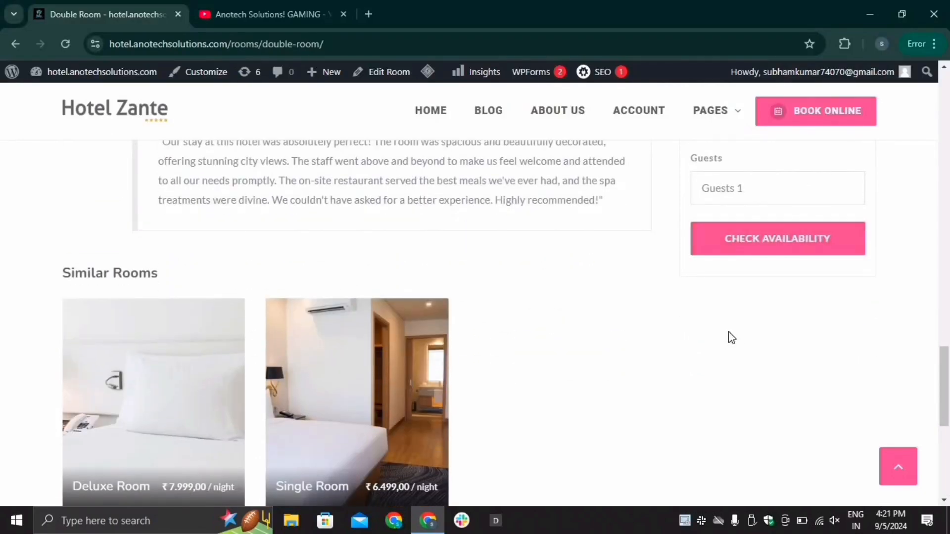
{"action": "scroll", "coordinate": [731, 337], "scroll_direction": "up", "scroll_amount": 3}
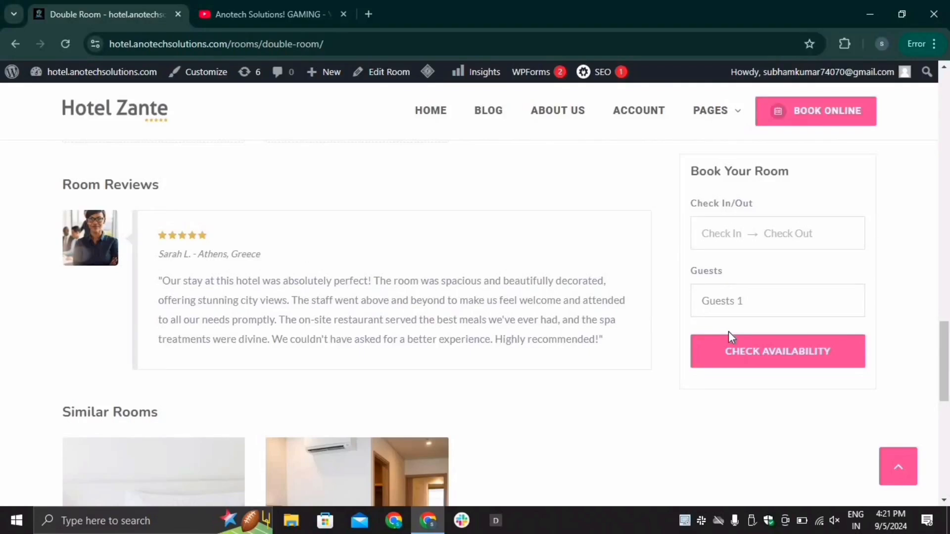
{"action": "scroll", "coordinate": [728, 332], "scroll_direction": "up", "scroll_amount": 3}
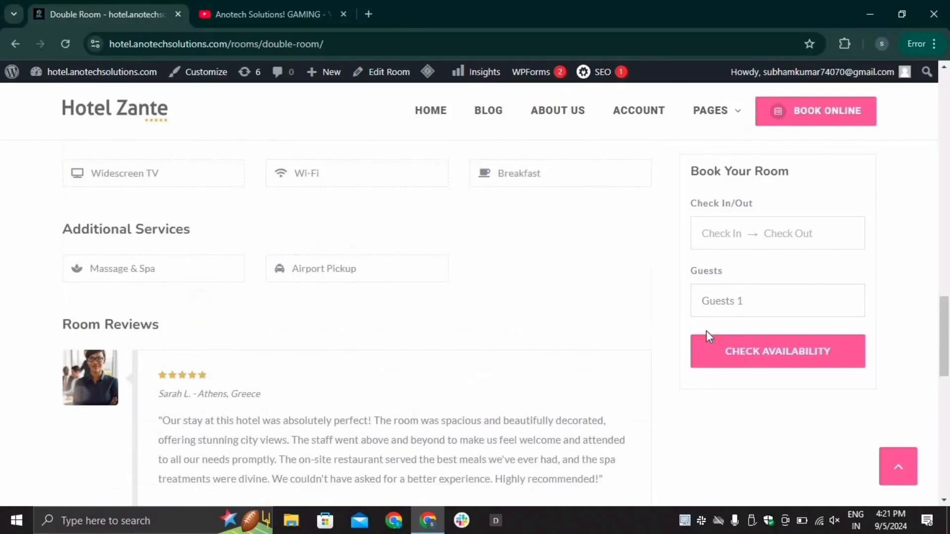
Step: Open the site's Account page and review the list of recent bookings on its dashboard
{"action": "left_click", "coordinate": [639, 114]}
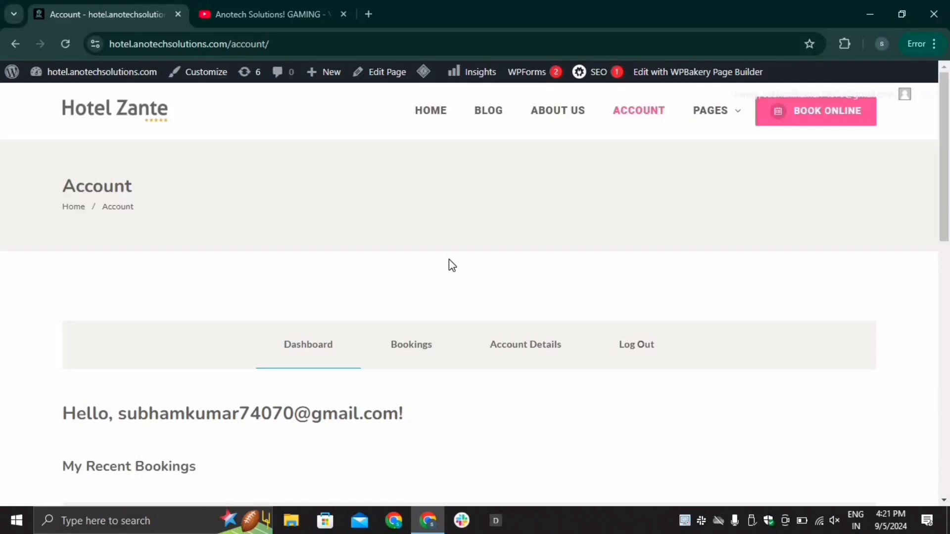
{"action": "scroll", "coordinate": [452, 265], "scroll_direction": "down", "scroll_amount": 3}
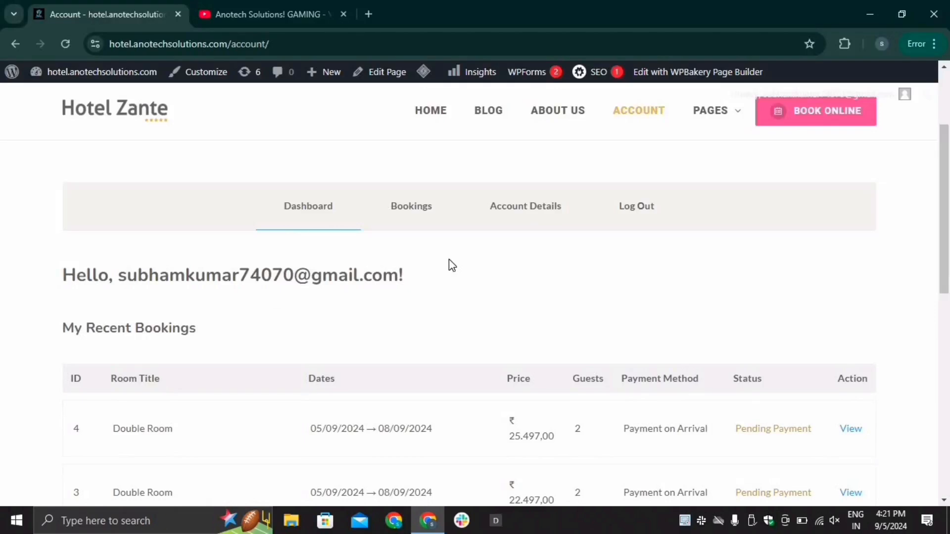
{"action": "scroll", "coordinate": [451, 265], "scroll_direction": "down", "scroll_amount": 1}
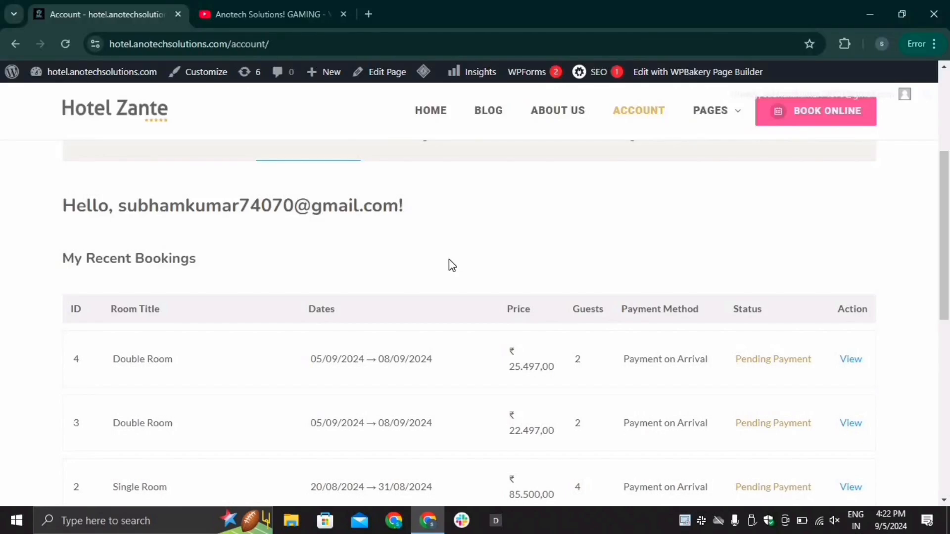
{"action": "scroll", "coordinate": [452, 265], "scroll_direction": "up", "scroll_amount": 3}
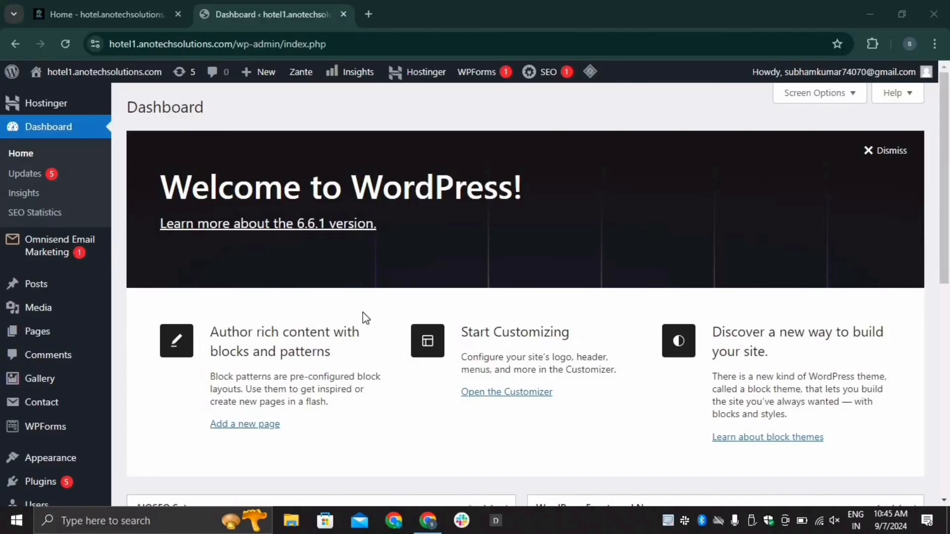
Step: Hide the AIOSEO Setup, WordPress Events and News, WPForms and Welcome elements from the WordPress dashboard of hotel1.anotechsolutions.com
{"action": "scroll", "coordinate": [363, 317], "scroll_direction": "down", "scroll_amount": 4}
{"action": "scroll", "coordinate": [365, 318], "scroll_direction": "up", "scroll_amount": 4}
{"action": "left_click", "coordinate": [798, 99]}
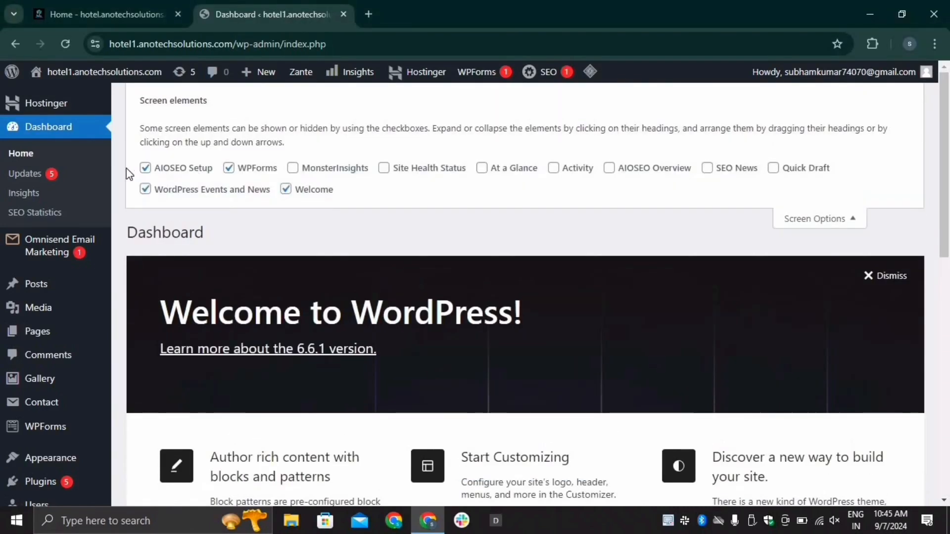
{"action": "left_click", "coordinate": [145, 167]}
{"action": "left_click", "coordinate": [145, 189]}
{"action": "left_click", "coordinate": [227, 170]}
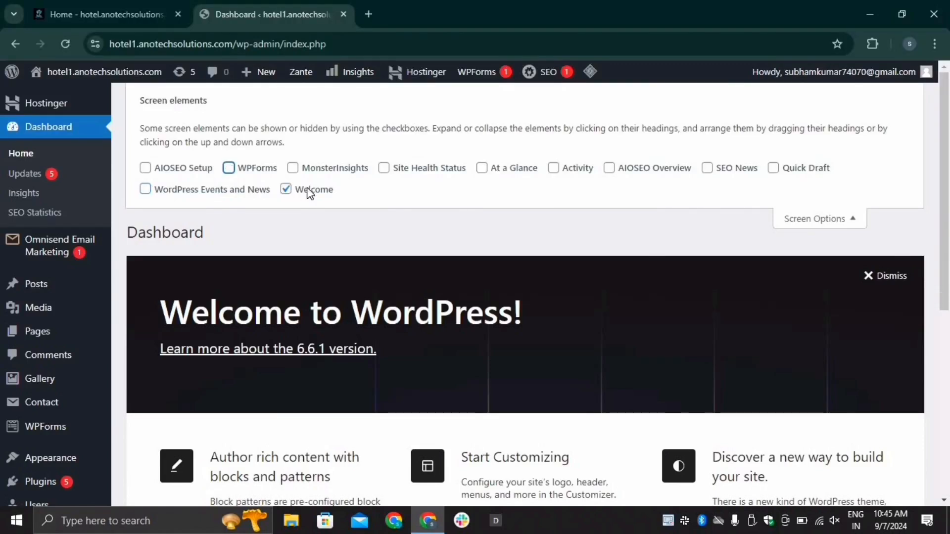
{"action": "left_click", "coordinate": [286, 189]}
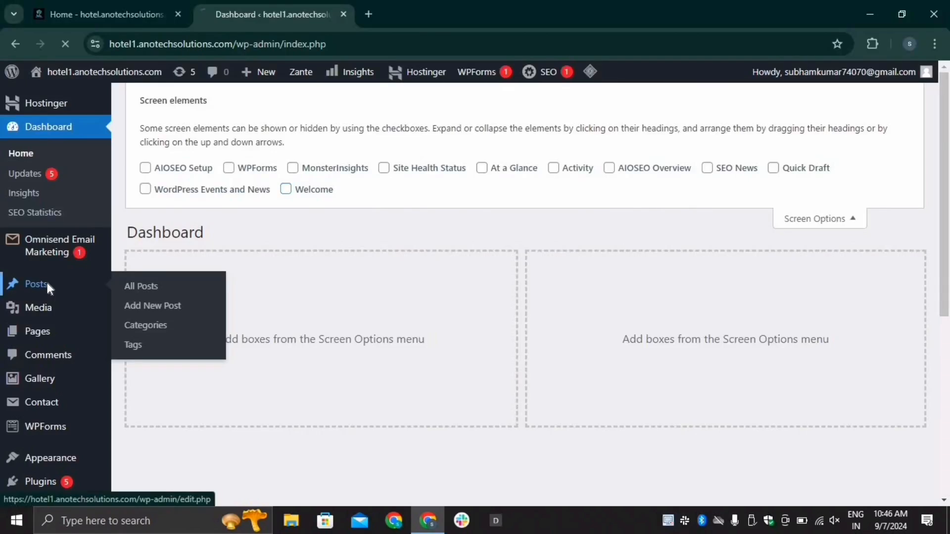
Step: View the site's Posts, Media Library, Pages and Comments lists one after another in the WordPress admin area
{"action": "left_click", "coordinate": [61, 283]}
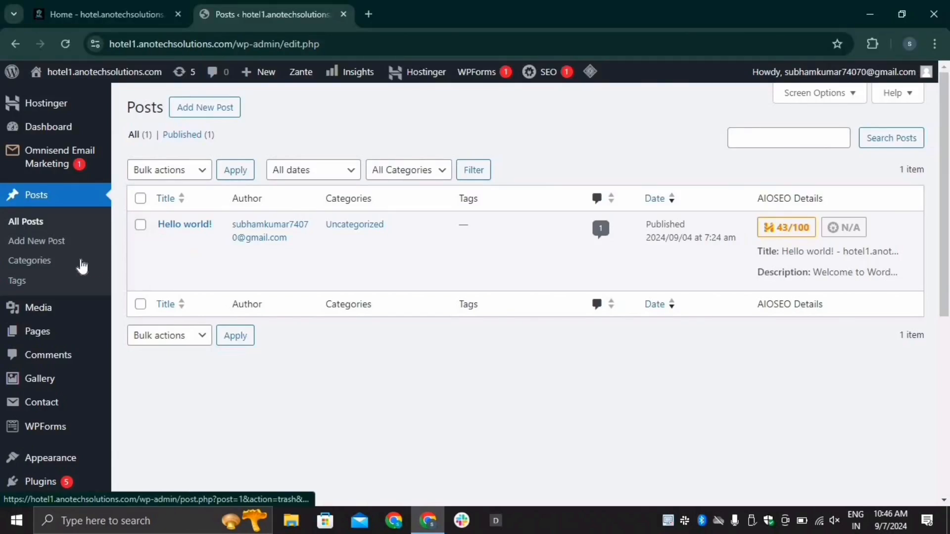
{"action": "left_click", "coordinate": [49, 307]}
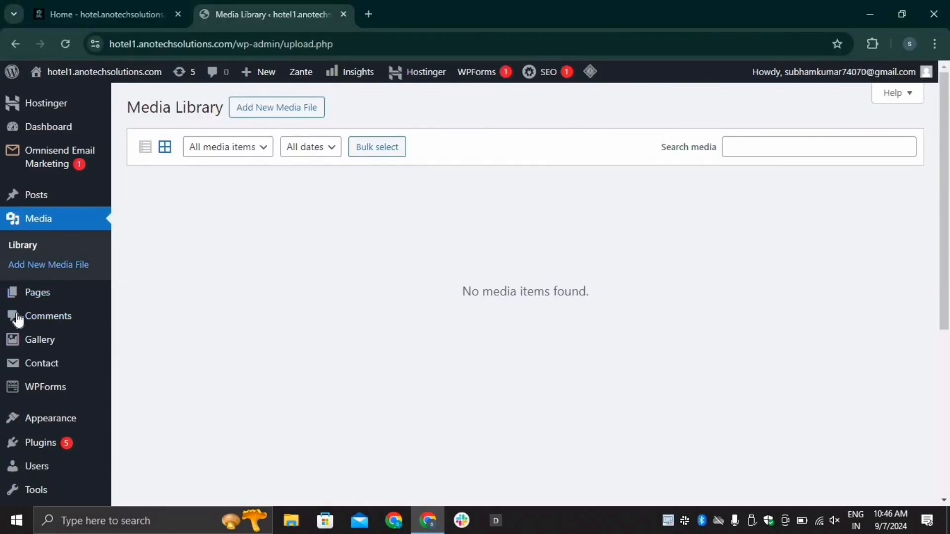
{"action": "left_click", "coordinate": [57, 294]}
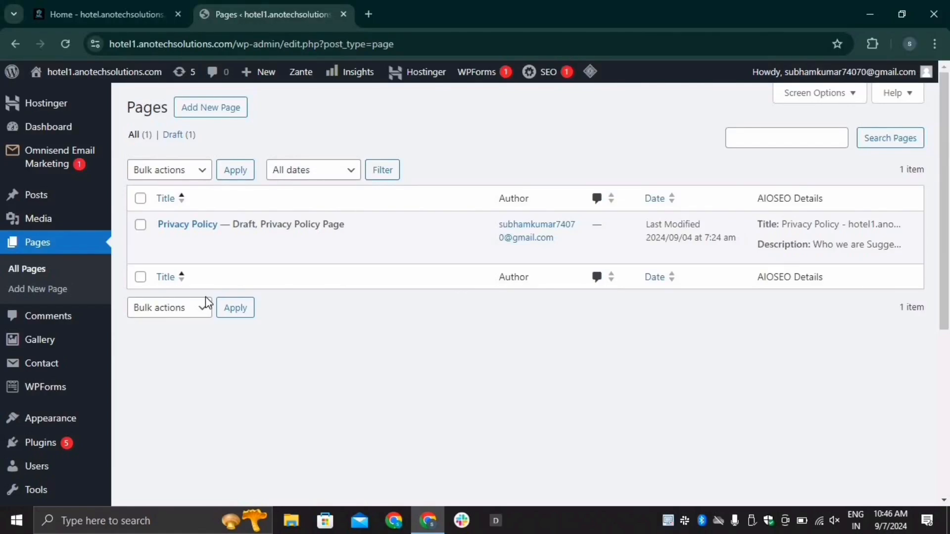
{"action": "left_click", "coordinate": [50, 317]}
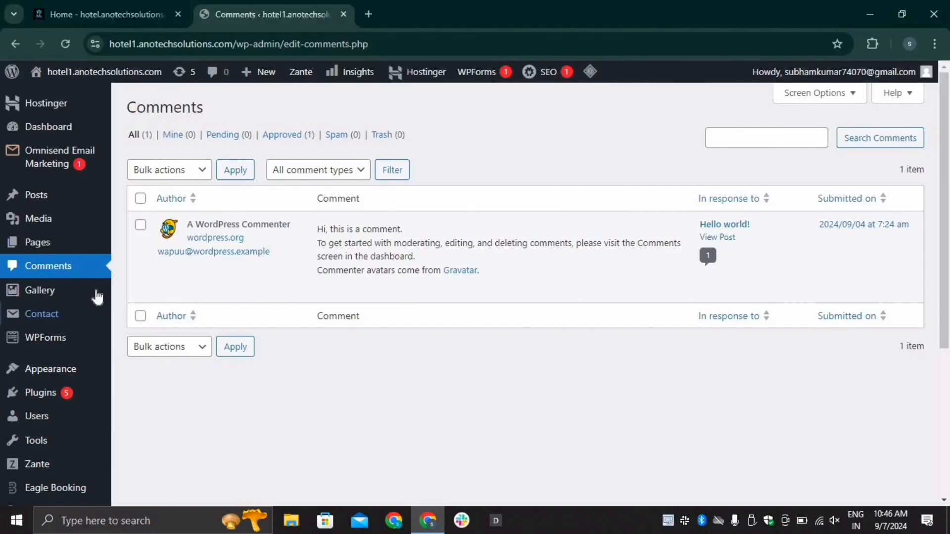
Step: Open the installed themes overview and look over the active hotel theme and its customization options
{"action": "left_click", "coordinate": [19, 372]}
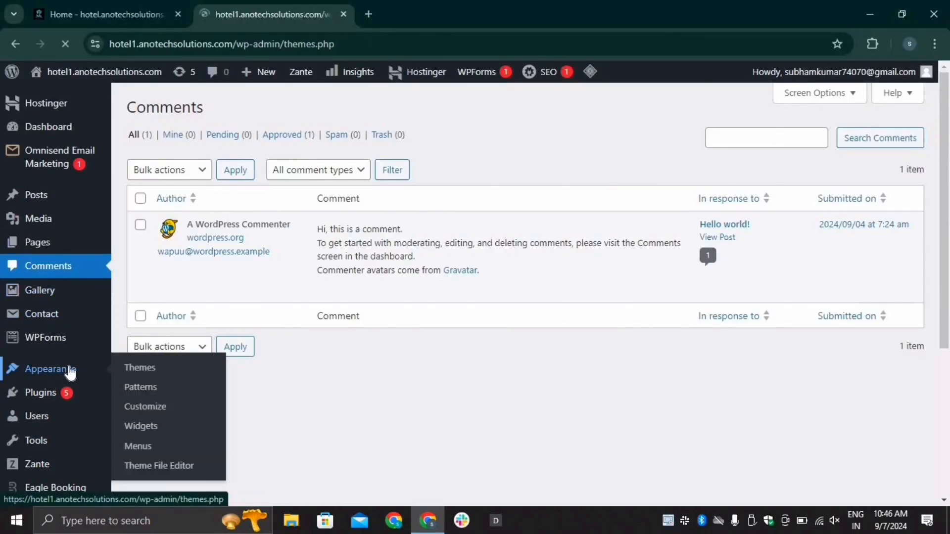
{"action": "scroll", "coordinate": [144, 350], "scroll_direction": "down", "scroll_amount": 5}
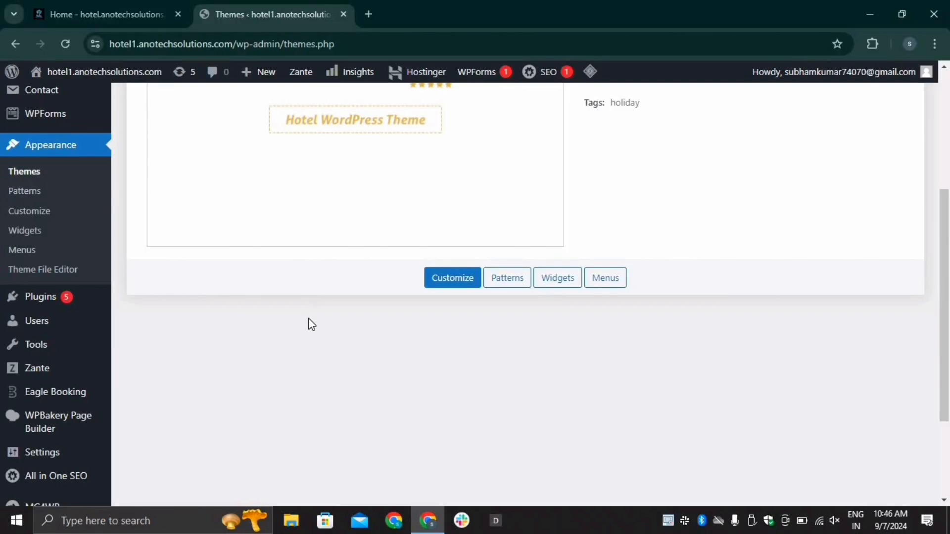
{"action": "scroll", "coordinate": [307, 319], "scroll_direction": "up", "scroll_amount": 5}
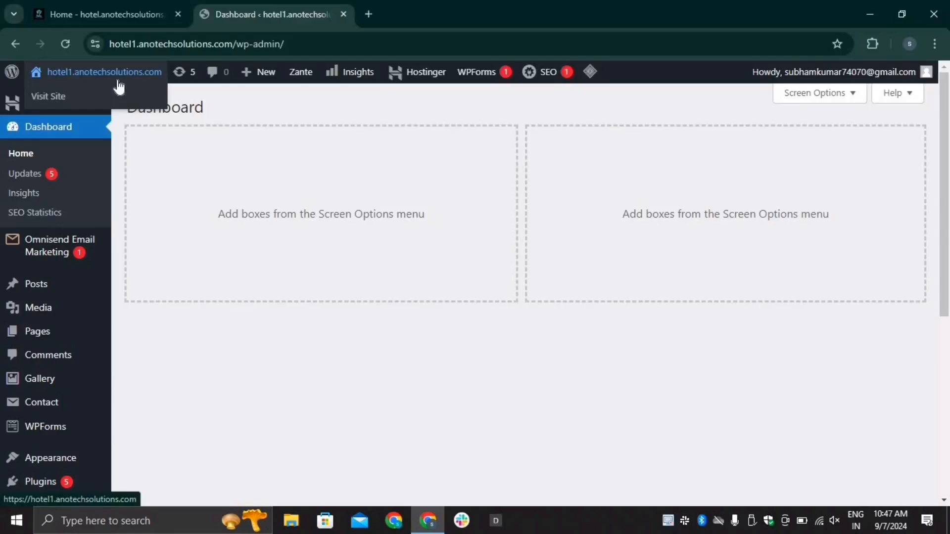
Step: Visit the front end of hotel1.anotechsolutions.com and compare it with the finished Hotel Zante homepage
{"action": "left_click", "coordinate": [66, 90]}
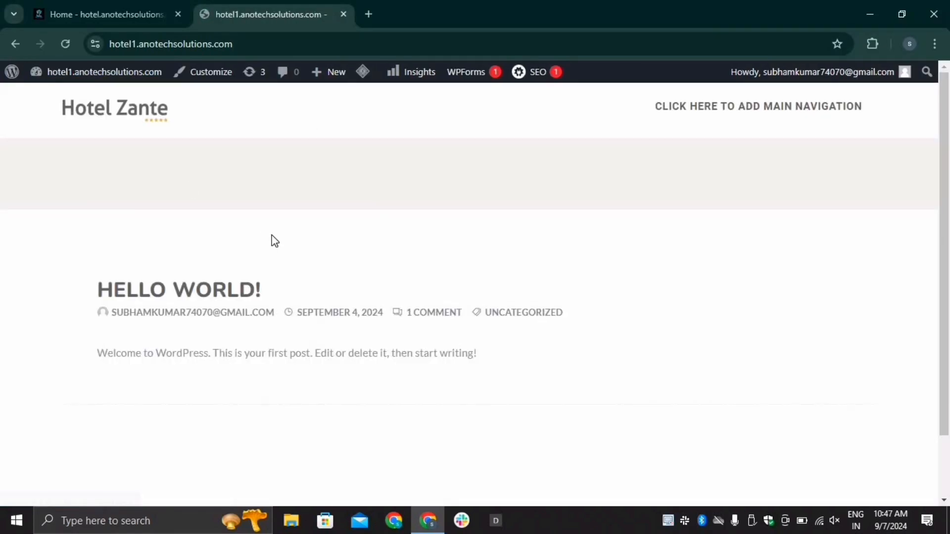
{"action": "left_click", "coordinate": [97, 14]}
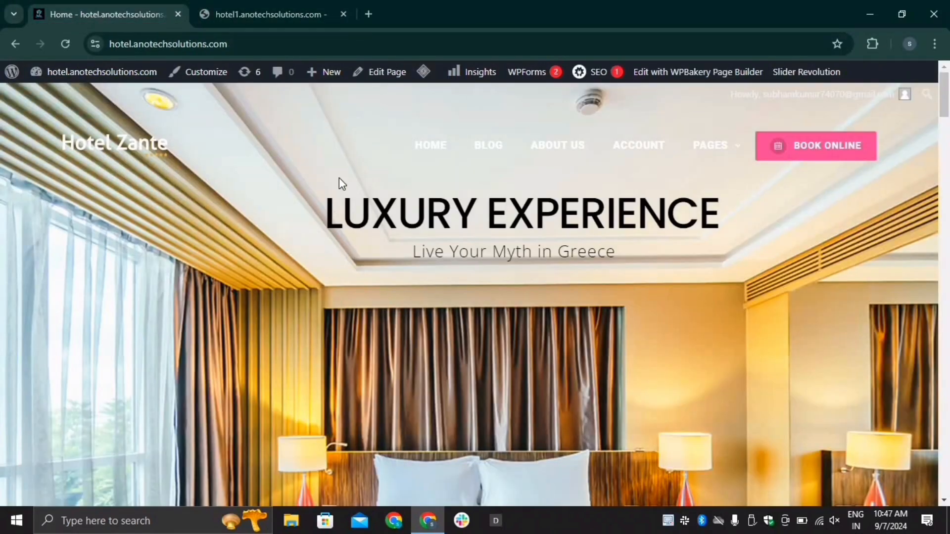
{"action": "left_click", "coordinate": [293, 14]}
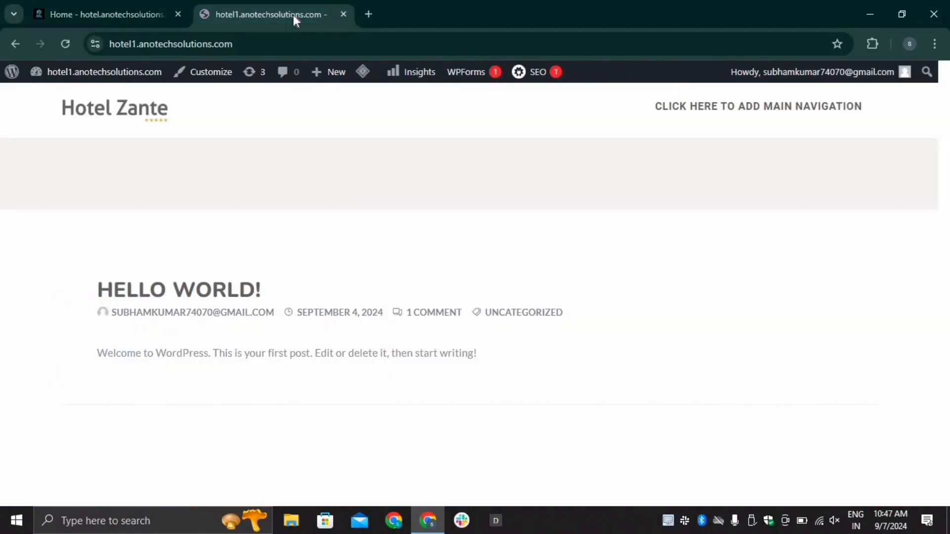
{"action": "scroll", "coordinate": [335, 200], "scroll_direction": "down", "scroll_amount": 2}
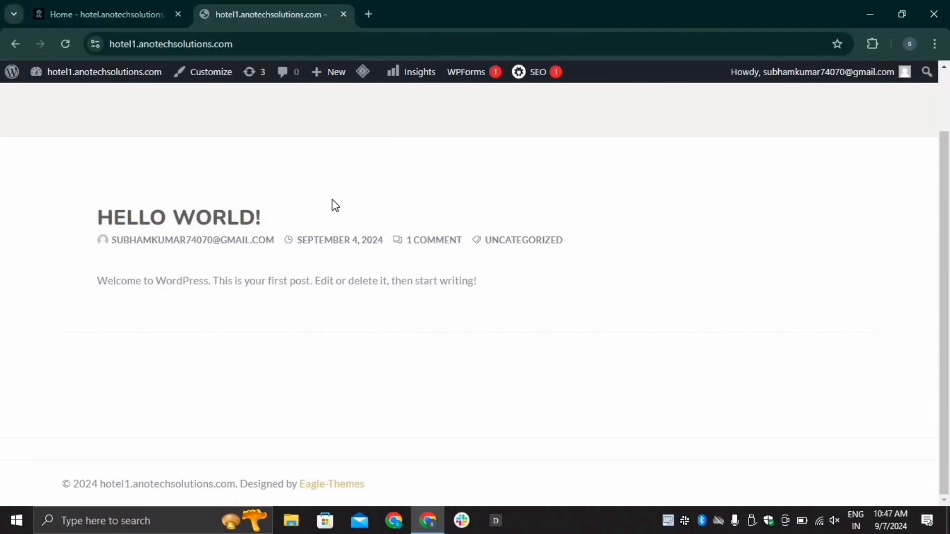
{"action": "scroll", "coordinate": [332, 200], "scroll_direction": "up", "scroll_amount": 2}
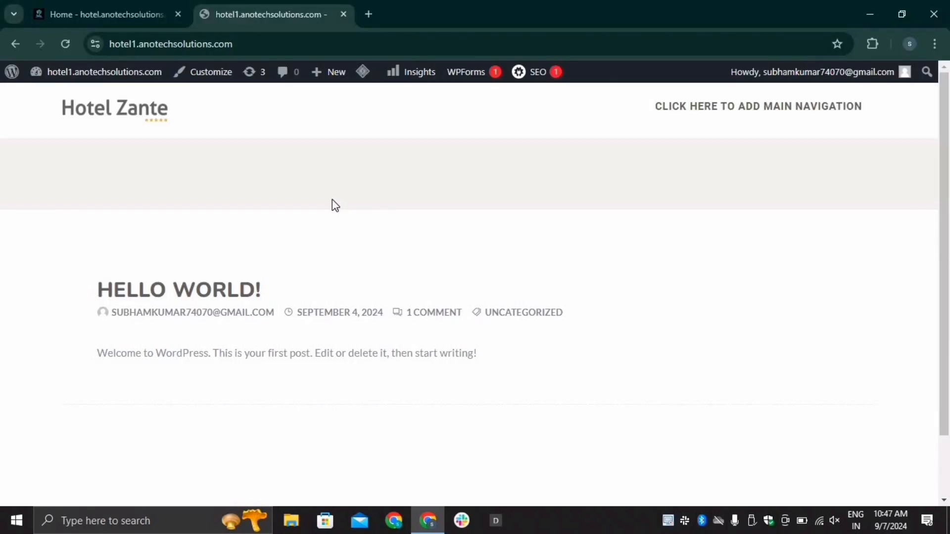
{"action": "scroll", "coordinate": [331, 201], "scroll_direction": "down", "scroll_amount": 2}
{"action": "scroll", "coordinate": [332, 200], "scroll_direction": "up", "scroll_amount": 2}
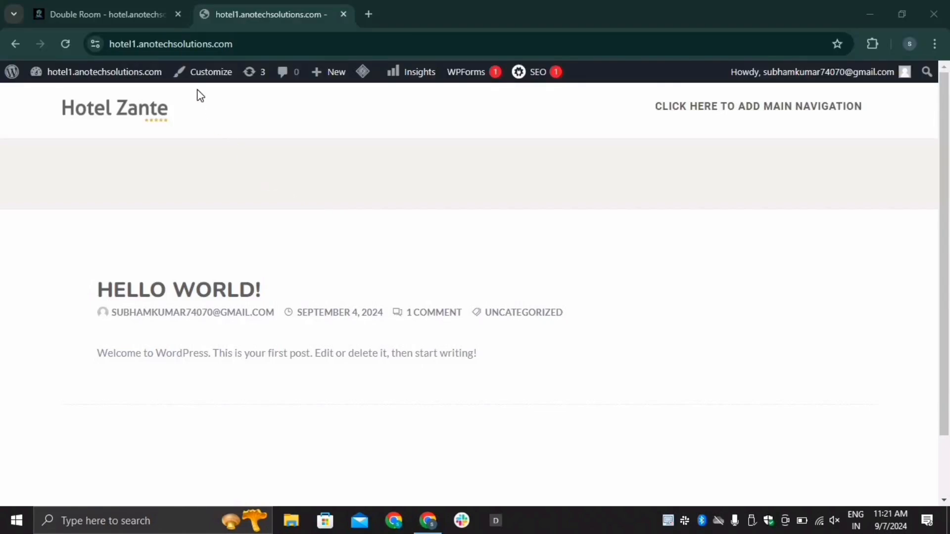
Step: Return to the WordPress dashboard and open a blank new service entry in Eagle Booking's Services
{"action": "mouse_move", "coordinate": [121, 72]}
{"action": "left_click", "coordinate": [87, 99]}
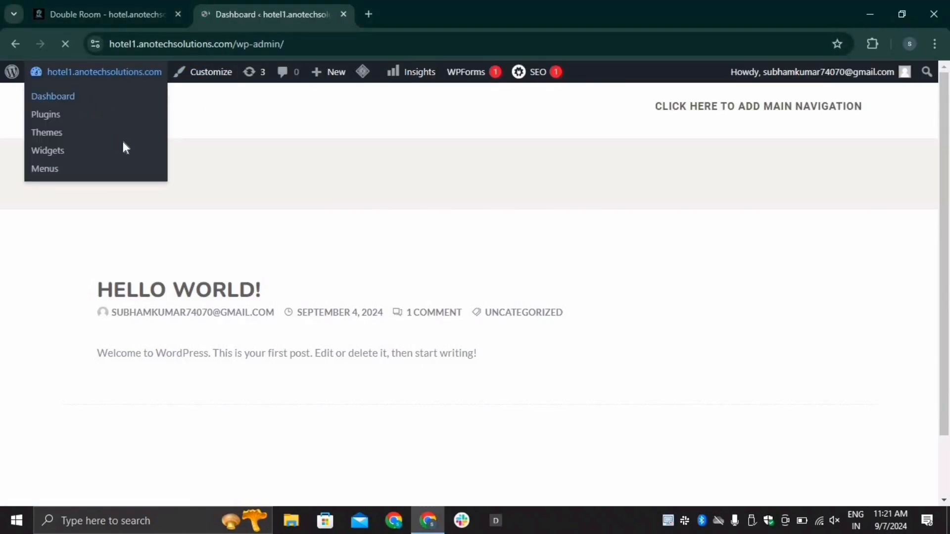
{"action": "scroll", "coordinate": [75, 237], "scroll_direction": "down", "scroll_amount": 2}
{"action": "scroll", "coordinate": [76, 236], "scroll_direction": "down", "scroll_amount": 2}
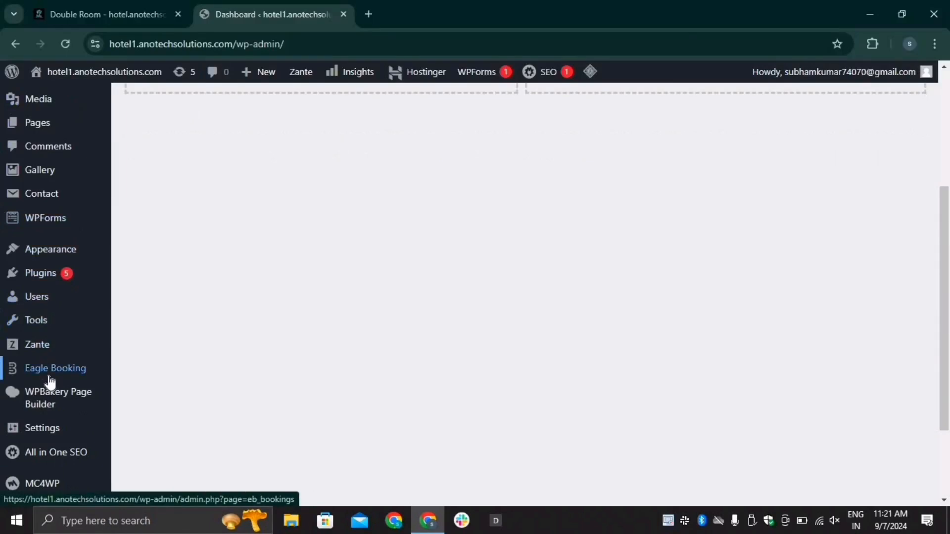
{"action": "mouse_move", "coordinate": [55, 371]}
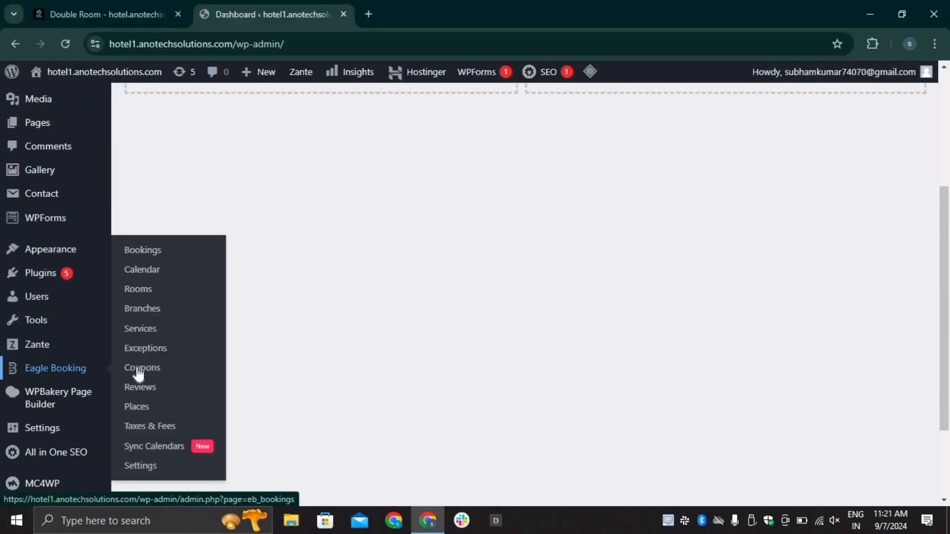
{"action": "left_click", "coordinate": [146, 330]}
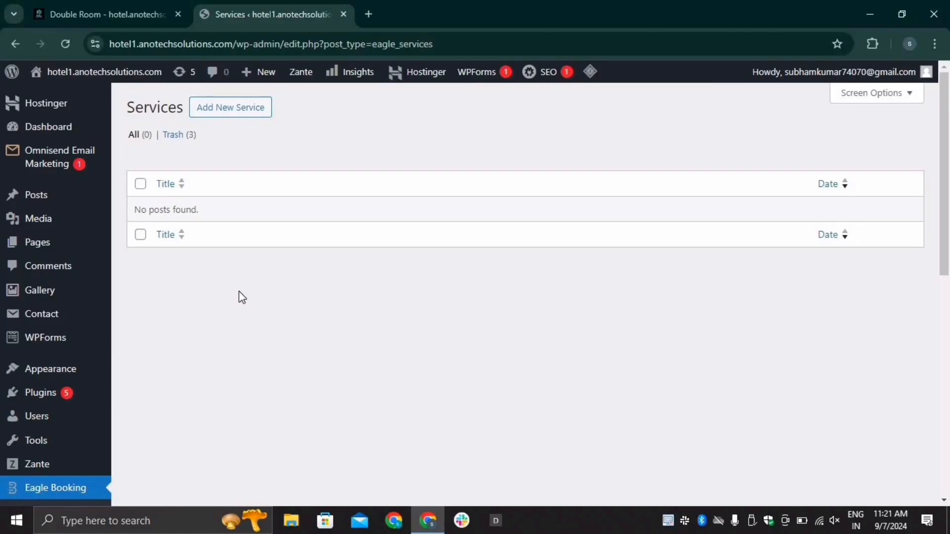
{"action": "left_click", "coordinate": [226, 118]}
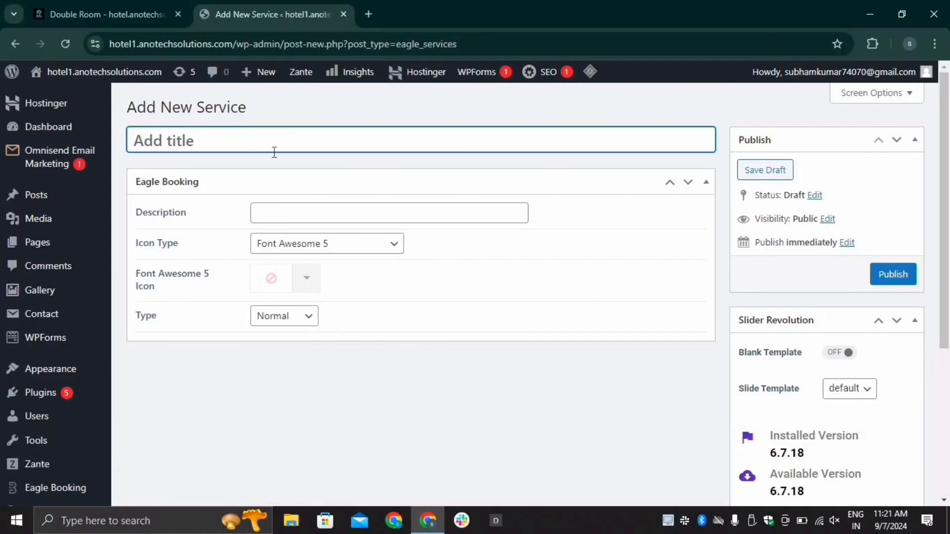
Step: Title the new service "breakfast" and give it the description "Breakfast Included"
{"action": "type", "text": "br"}
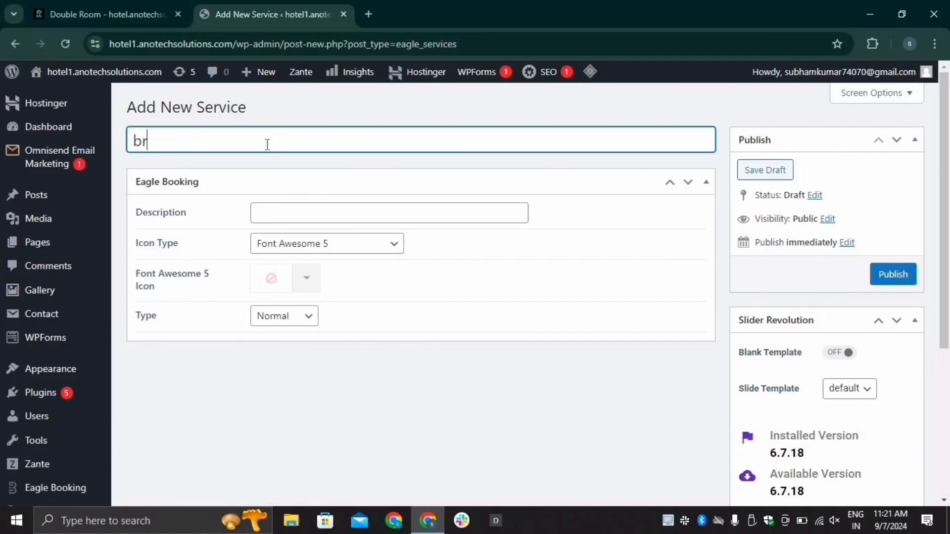
{"action": "type", "text": "eakfast"}
{"action": "left_click", "coordinate": [280, 211]}
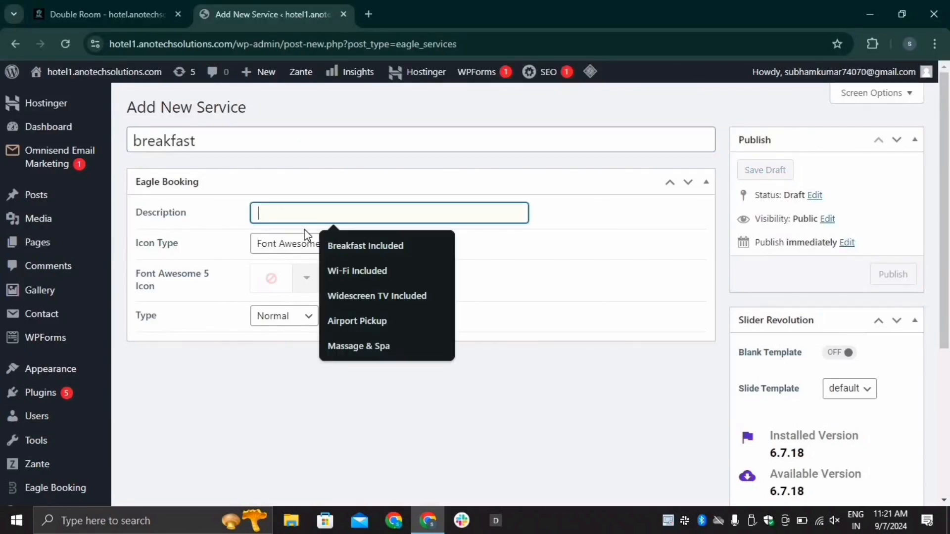
{"action": "left_click", "coordinate": [334, 245]}
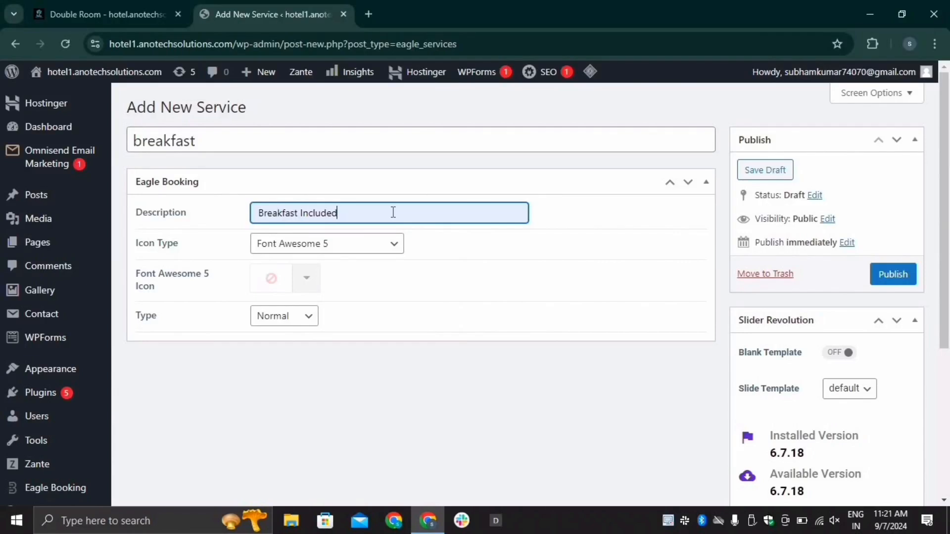
Step: Choose Font Awesome 5 as the breakfast service's icon type and assign the coffee cup icon, searching for "coff"
{"action": "left_click", "coordinate": [364, 246]}
{"action": "left_click", "coordinate": [328, 279]}
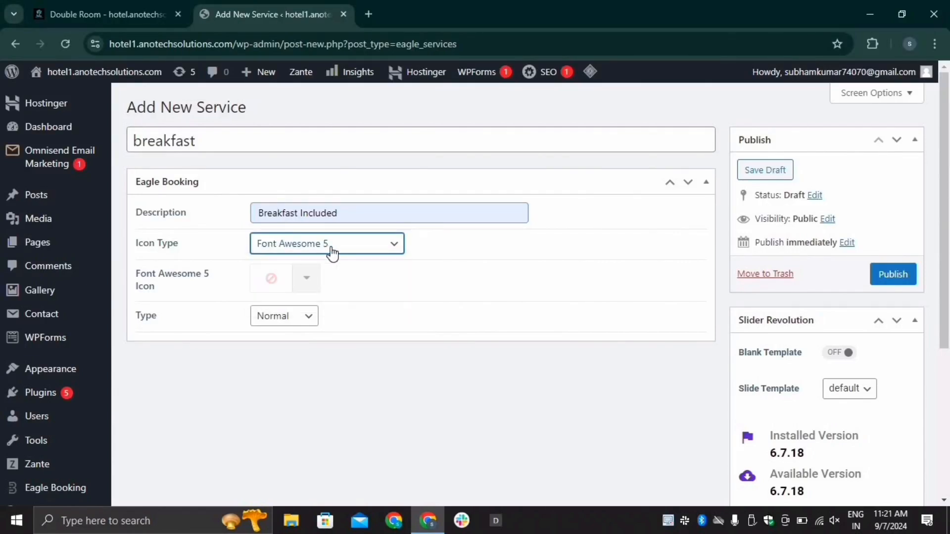
{"action": "left_click", "coordinate": [306, 280]}
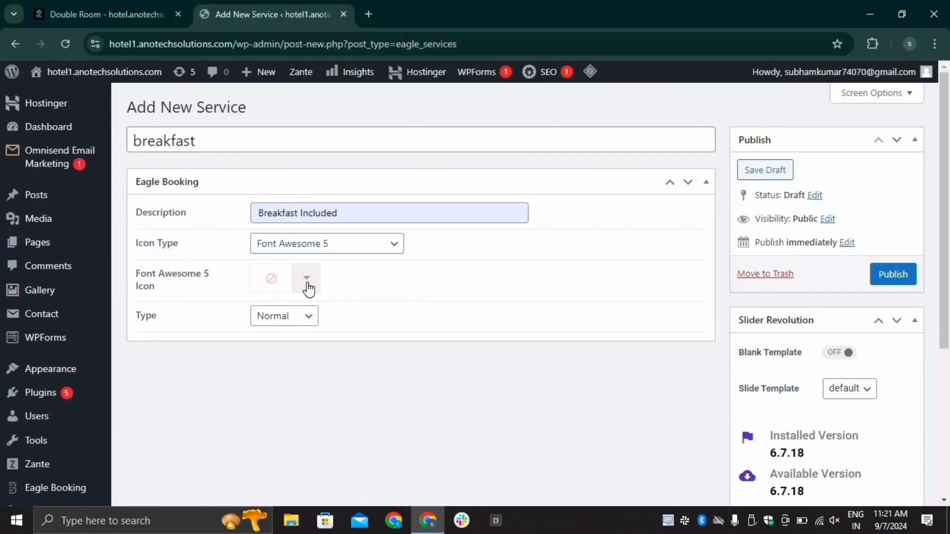
{"action": "type", "text": "coff"}
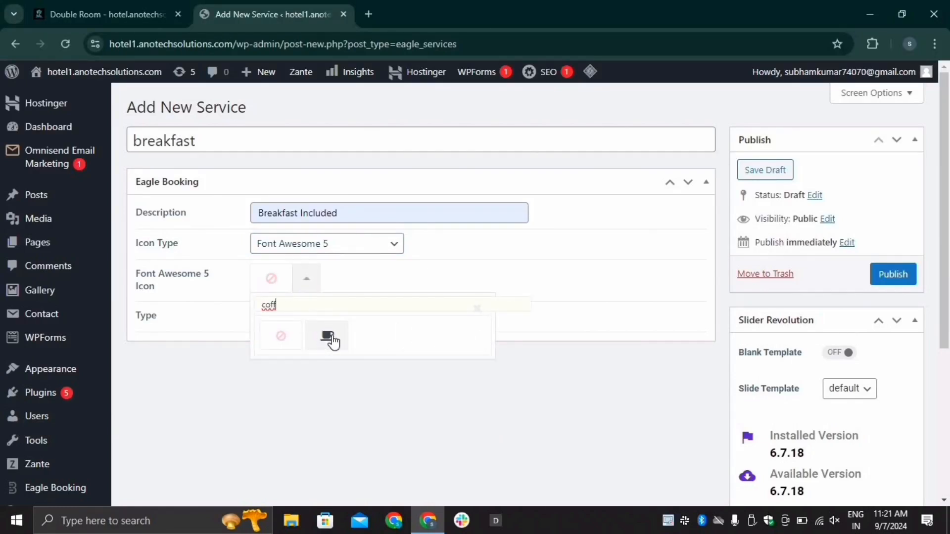
{"action": "left_click", "coordinate": [328, 337]}
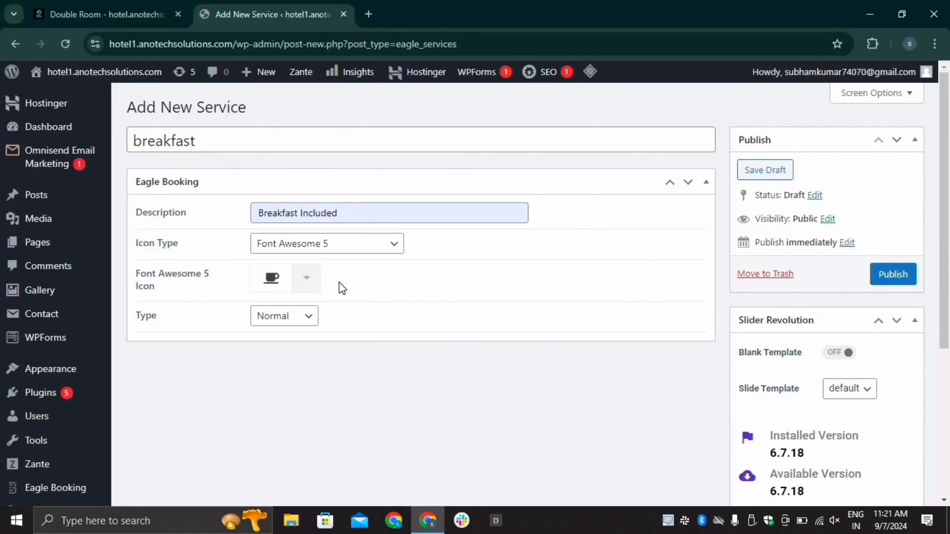
Step: Set the breakfast service's type to Normal and publish it
{"action": "left_click", "coordinate": [272, 321]}
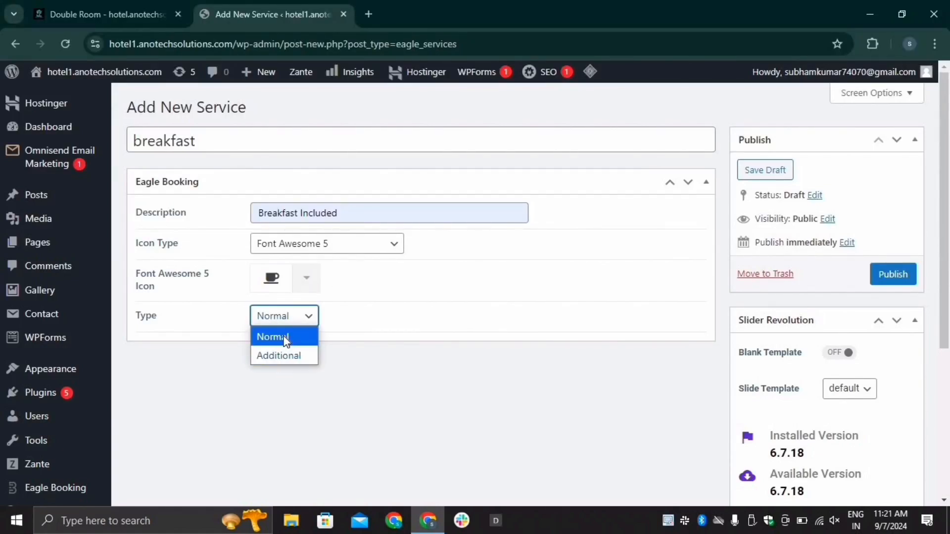
{"action": "left_click", "coordinate": [285, 340]}
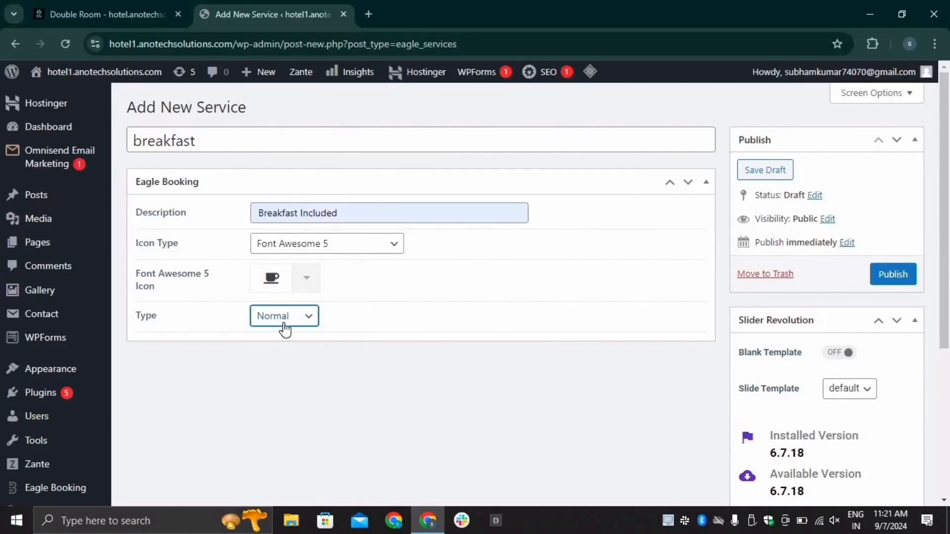
{"action": "left_click", "coordinate": [908, 278]}
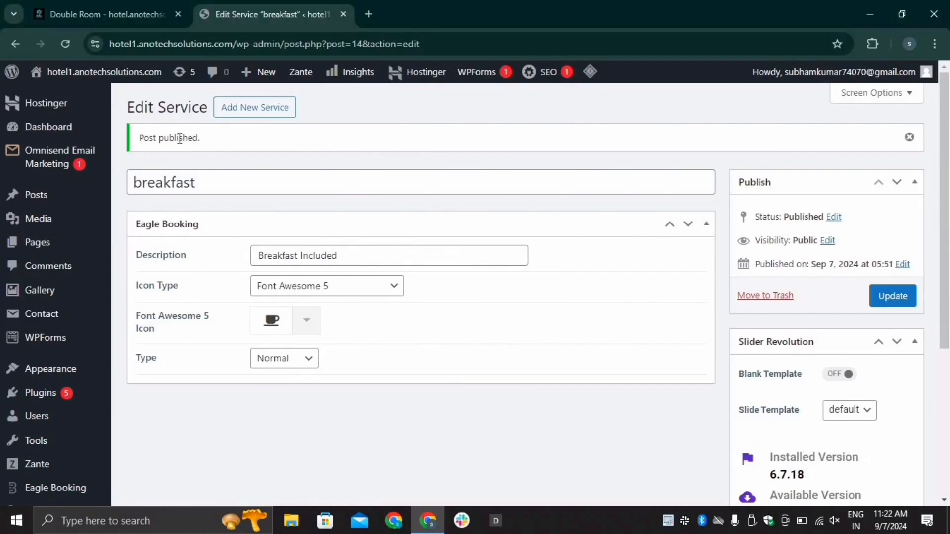
Step: Add another new service titled "Wifi" with the description "Wi-Fi Included"
{"action": "left_click", "coordinate": [229, 112]}
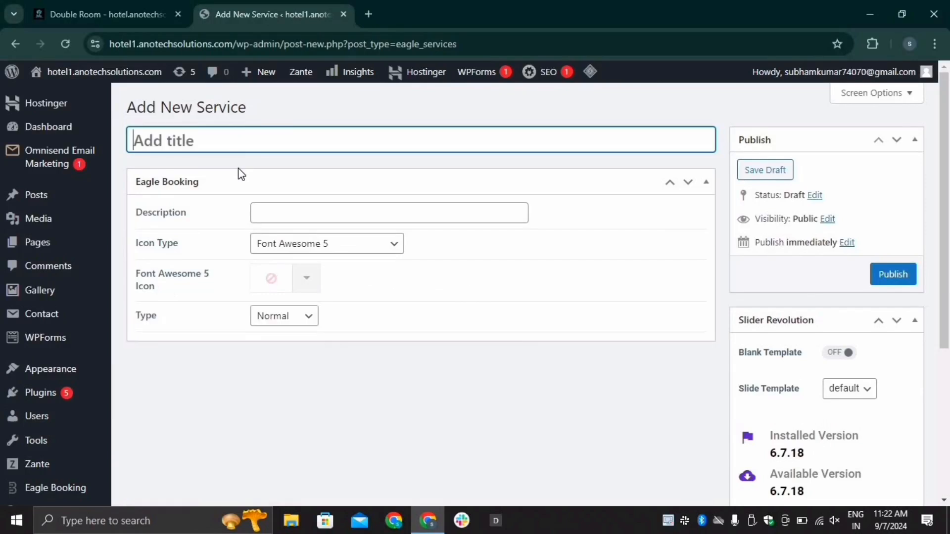
{"action": "type", "text": "Wifi"}
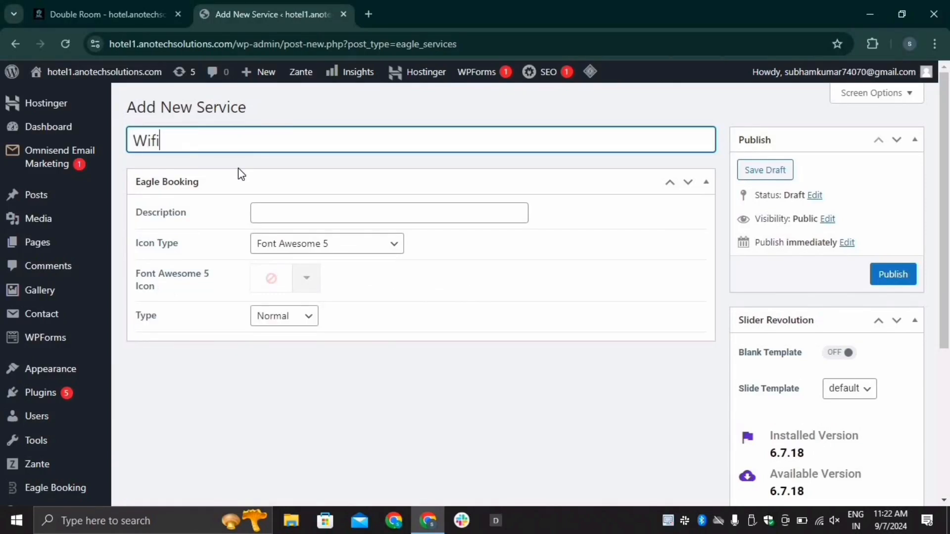
{"action": "left_click", "coordinate": [268, 207]}
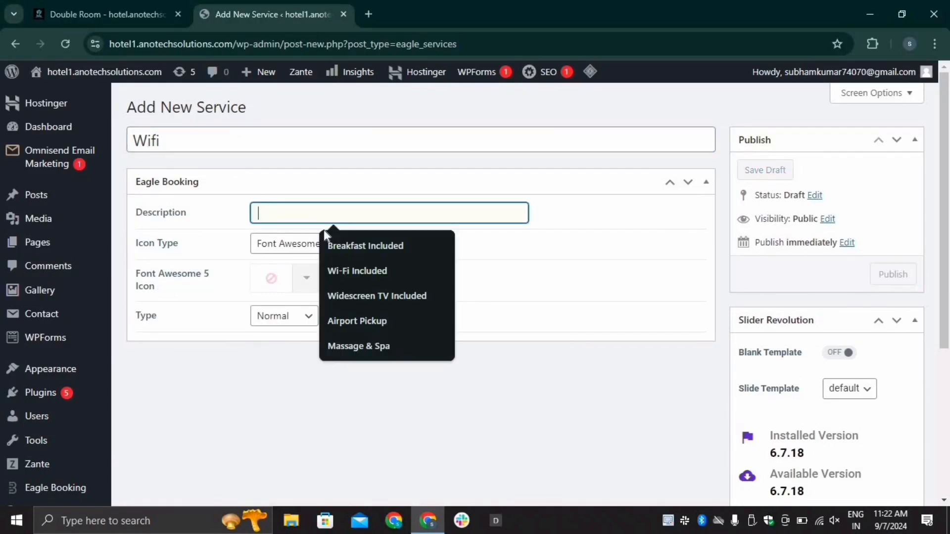
{"action": "left_click", "coordinate": [356, 270]}
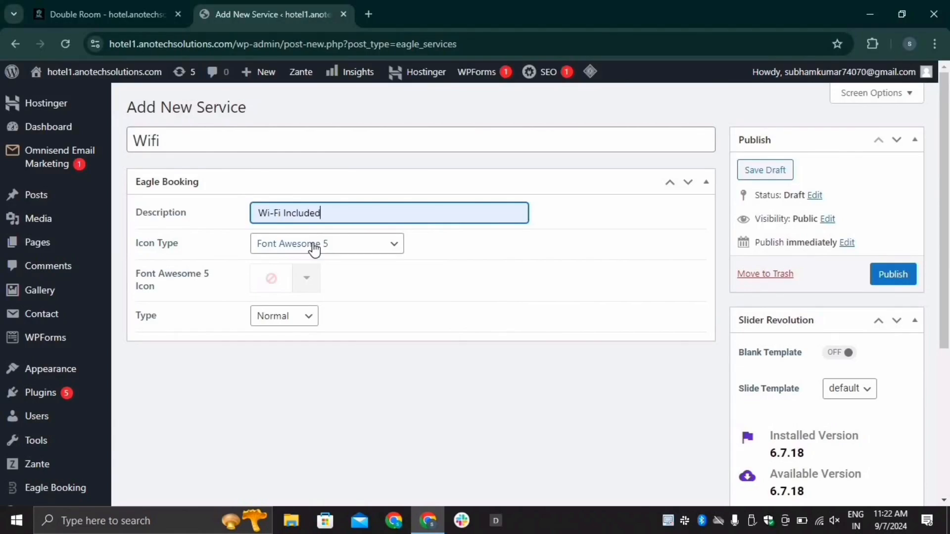
Step: Choose Font Awesome 5 as the Wifi service's icon type and assign the wifi icon, searching for "wifi"
{"action": "left_click", "coordinate": [314, 247]}
{"action": "left_click", "coordinate": [313, 281]}
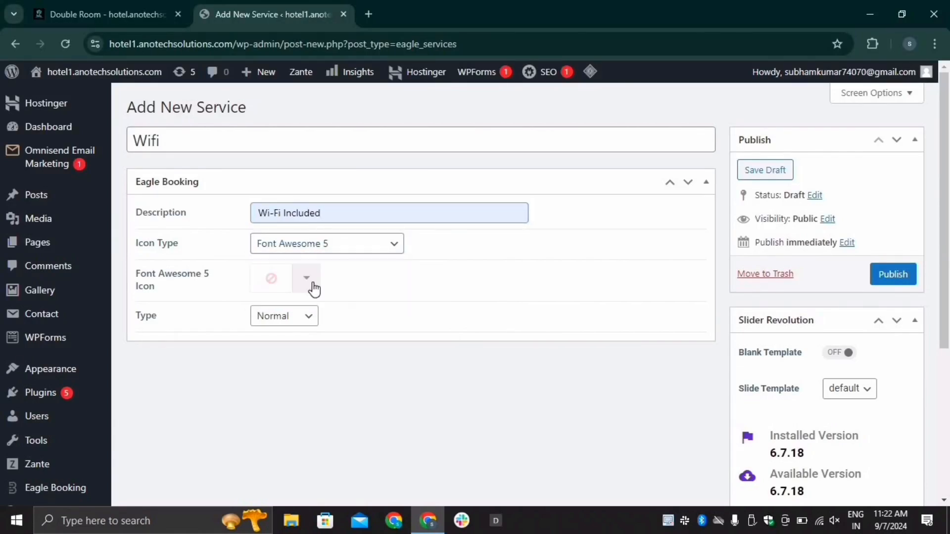
{"action": "left_click", "coordinate": [306, 279]}
{"action": "type", "text": "wifi"}
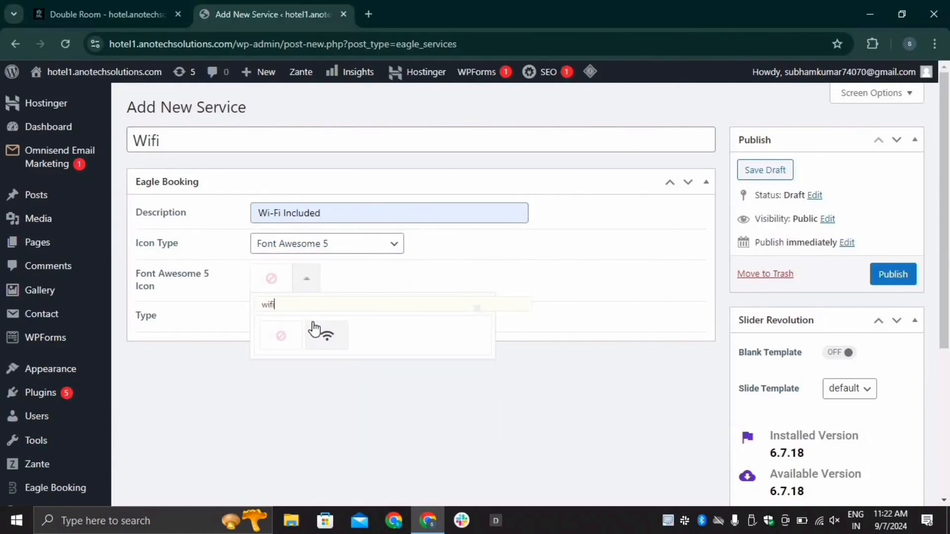
{"action": "left_click", "coordinate": [327, 338]}
Step: Set the Wifi service's type to Normal and publish it
{"action": "left_click", "coordinate": [303, 316]}
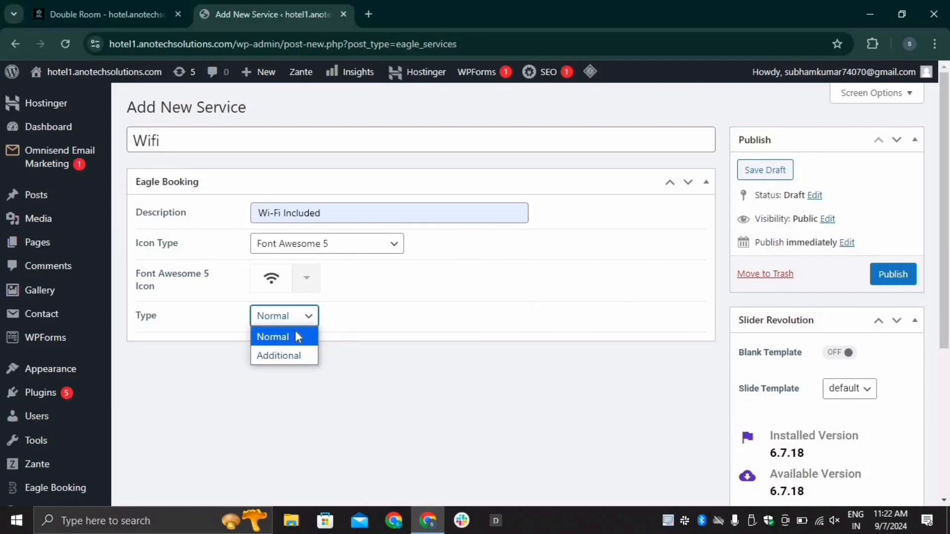
{"action": "left_click", "coordinate": [295, 342]}
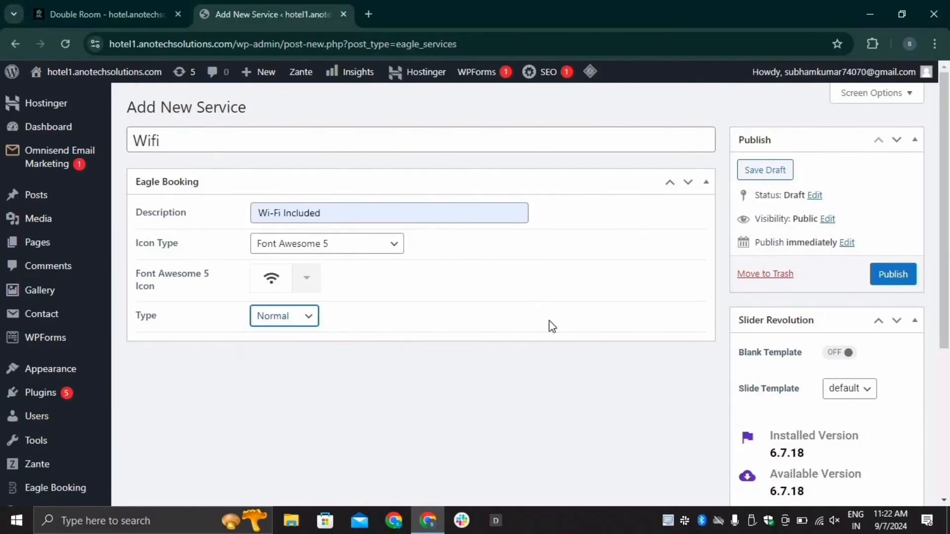
{"action": "left_click", "coordinate": [904, 281]}
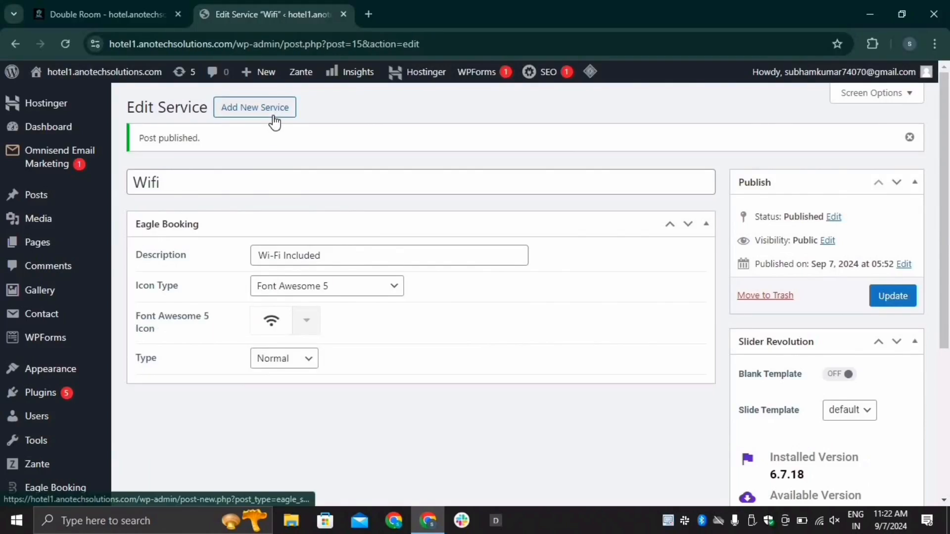
Step: Add another new service titled "WideScreen TV" with the description "Widescreen TV Included"
{"action": "left_click", "coordinate": [275, 109]}
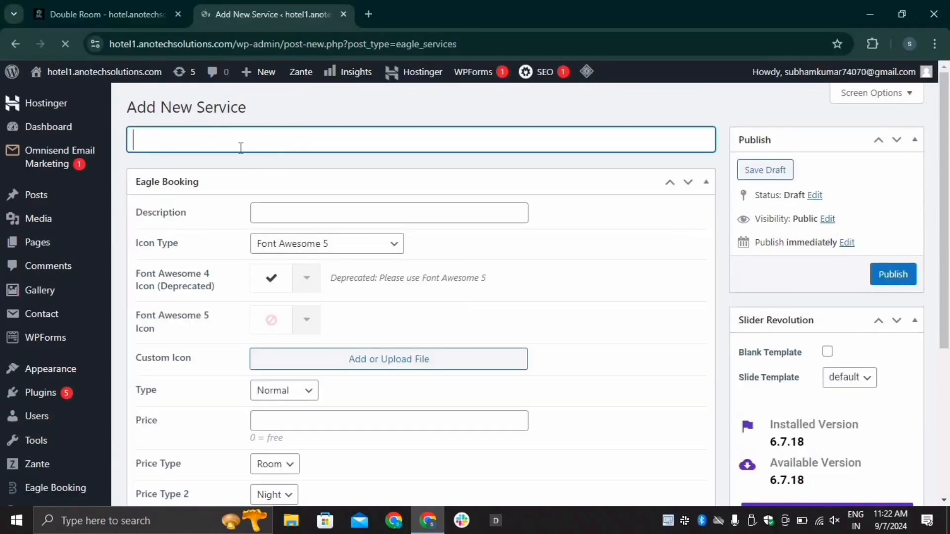
{"action": "type", "text": "wide"}
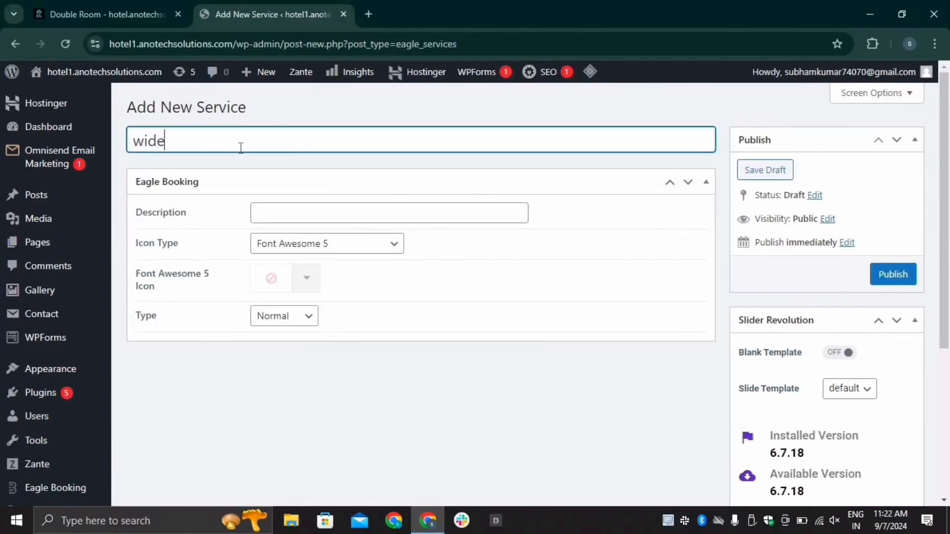
{"action": "key", "text": "BackSpace"}
{"action": "key", "text": "BackSpace"}
{"action": "key", "text": "BackSpace"}
{"action": "type", "text": "WideSR"}
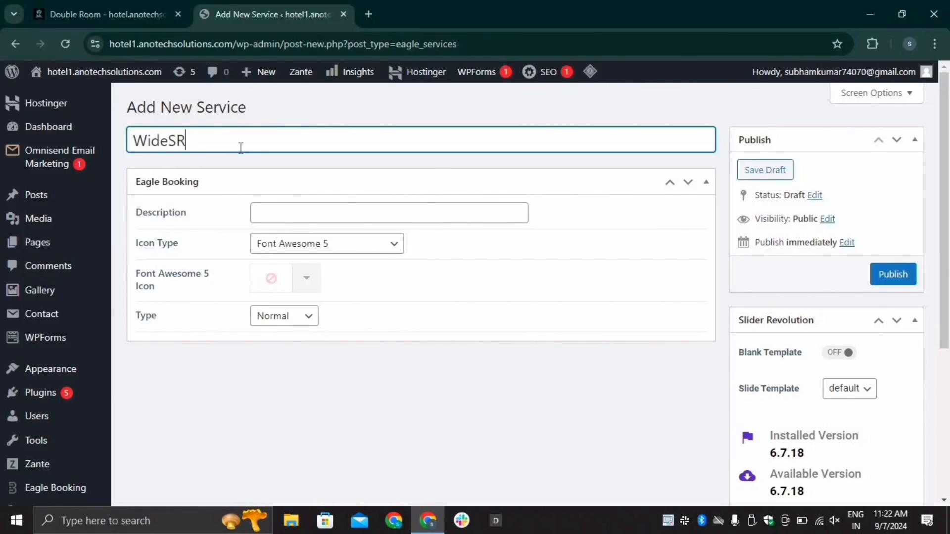
{"action": "key", "text": "BackSpace"}
{"action": "type", "text": "creen "}
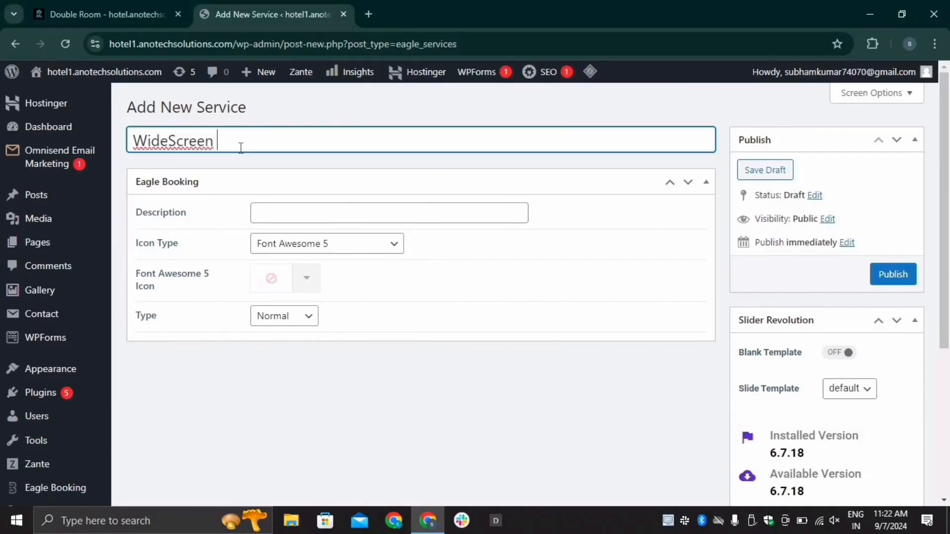
{"action": "type", "text": "TV"}
{"action": "left_click", "coordinate": [283, 212]}
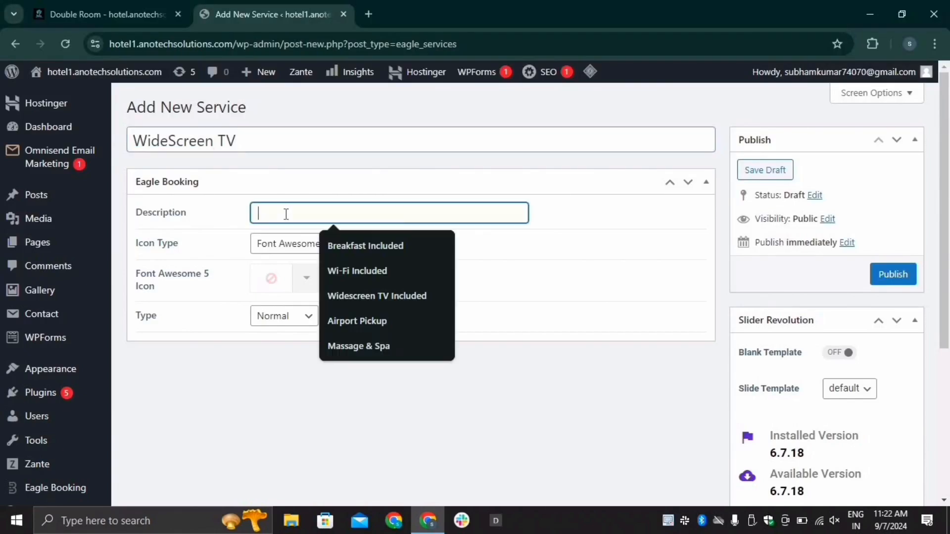
{"action": "left_click", "coordinate": [382, 297]}
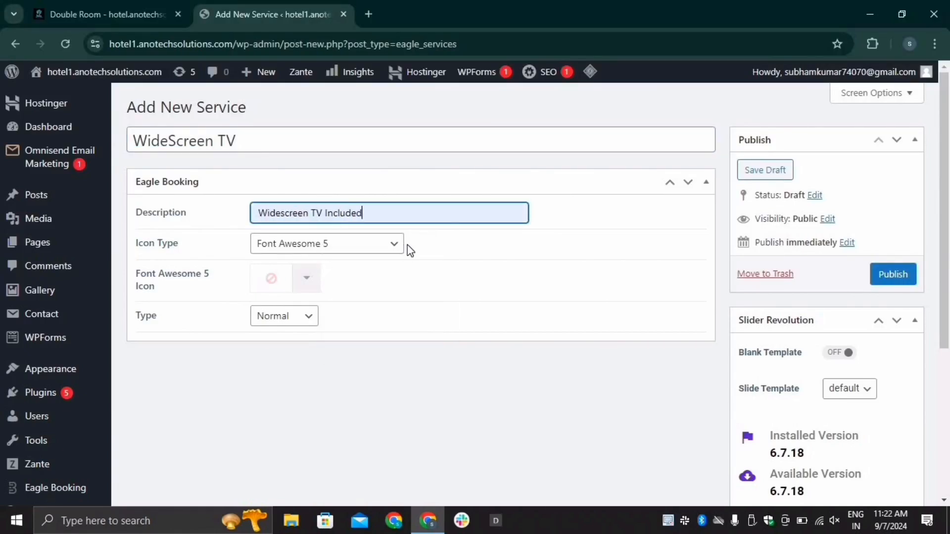
Step: Choose Font Awesome 5 as the WideScreen TV service's icon type and assign the TV icon, searching for "tv"
{"action": "left_click", "coordinate": [345, 254]}
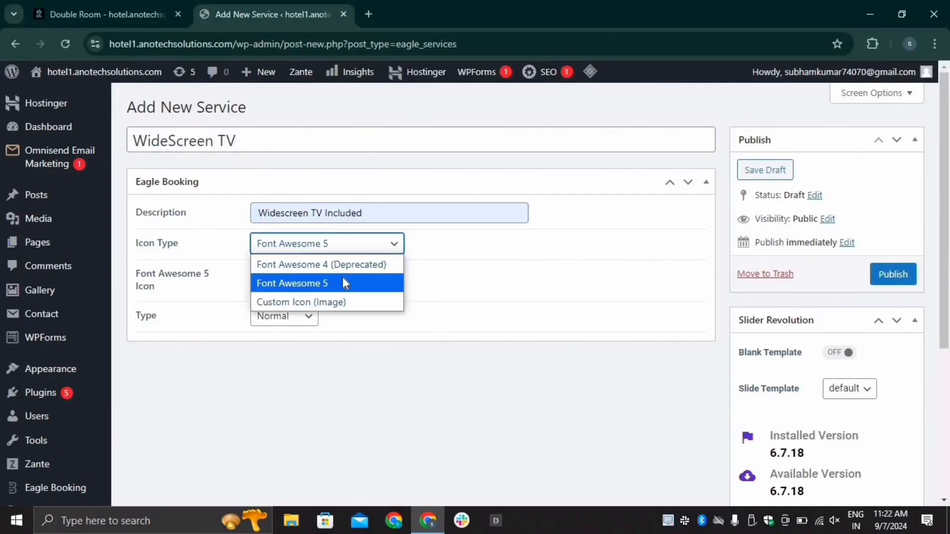
{"action": "left_click", "coordinate": [343, 280]}
{"action": "left_click", "coordinate": [306, 279]}
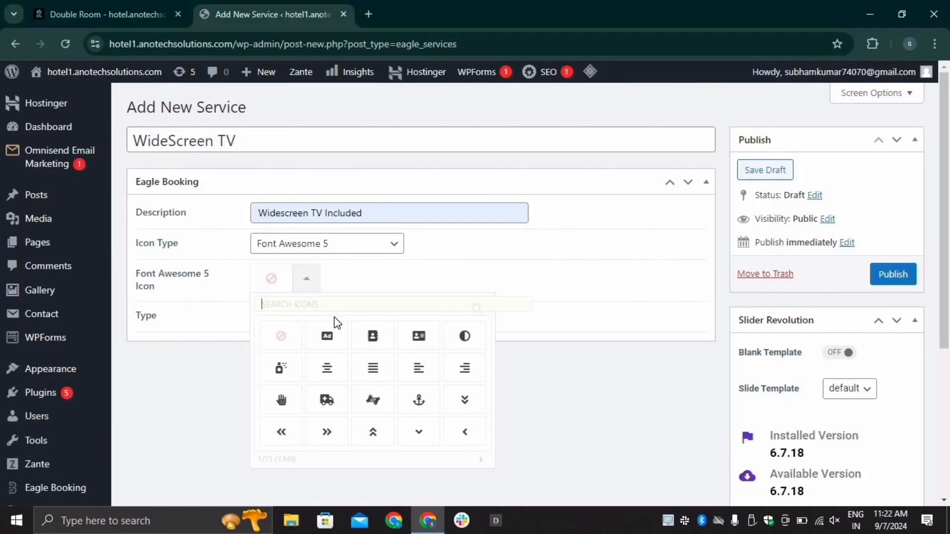
{"action": "type", "text": "tv"}
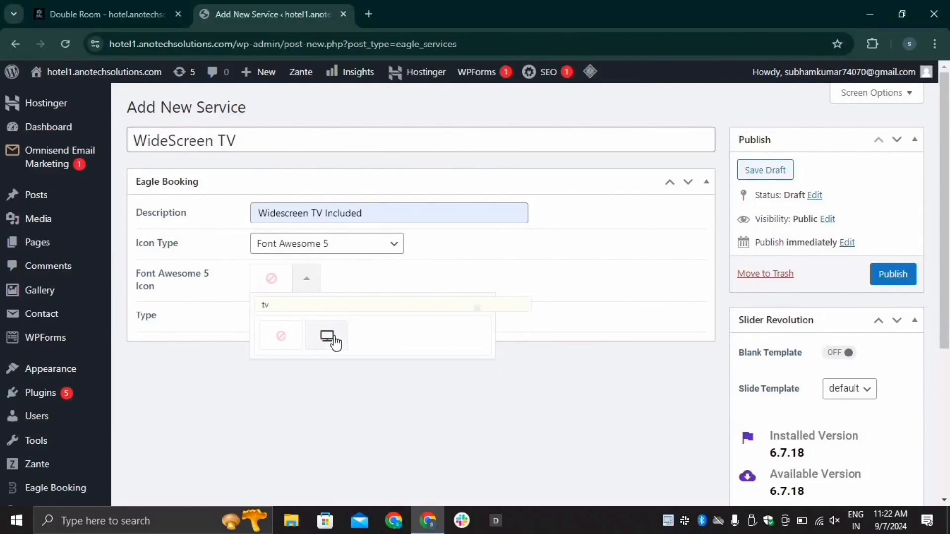
{"action": "left_click", "coordinate": [330, 338]}
Step: Set the WideScreen TV service's type to Normal and publish it
{"action": "left_click", "coordinate": [309, 317]}
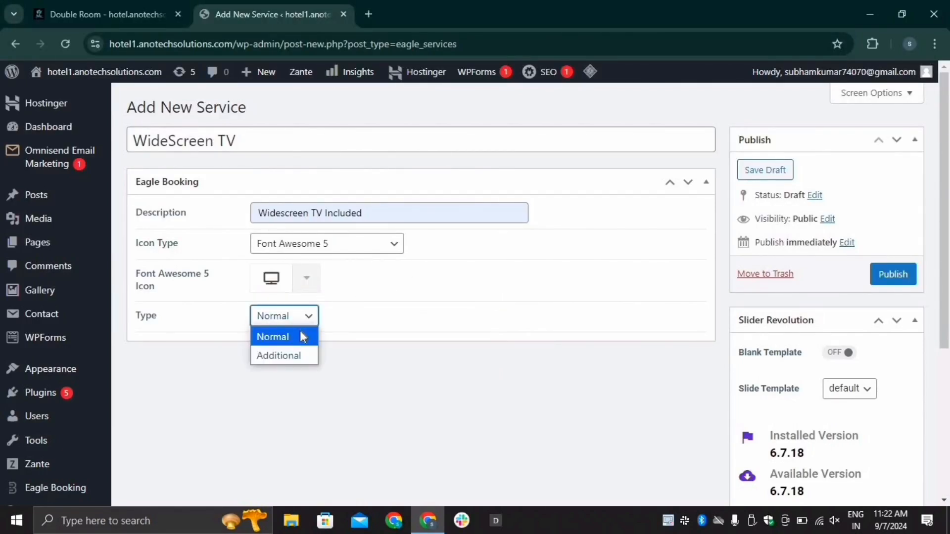
{"action": "left_click", "coordinate": [301, 331]}
{"action": "left_click", "coordinate": [876, 280]}
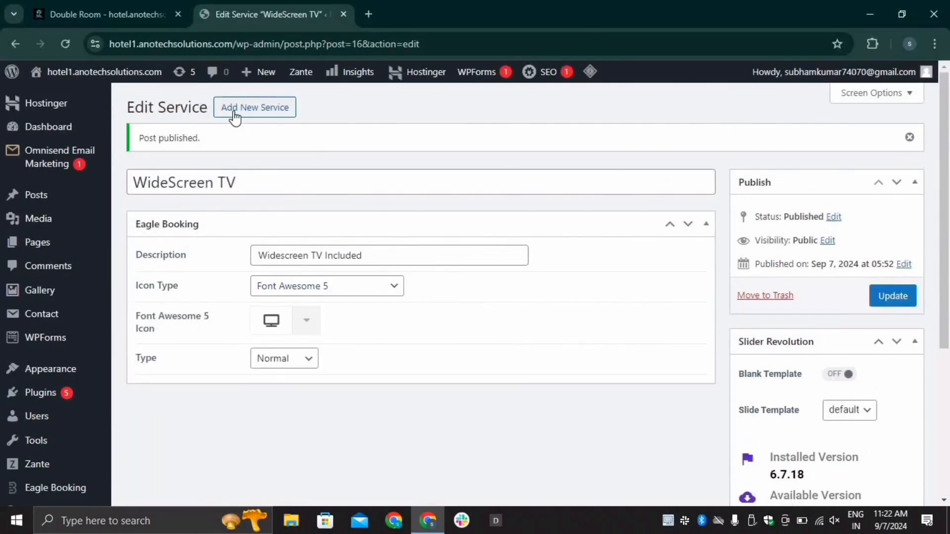
Step: Add another new service titled "Massage & Spa" with the description "Massage & Spa"
{"action": "left_click", "coordinate": [237, 111]}
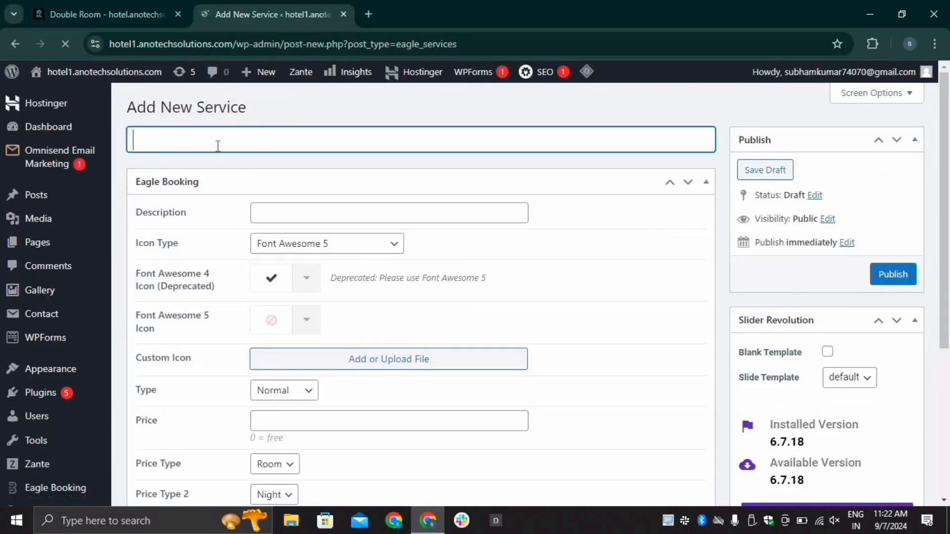
{"action": "type", "text": "ma"}
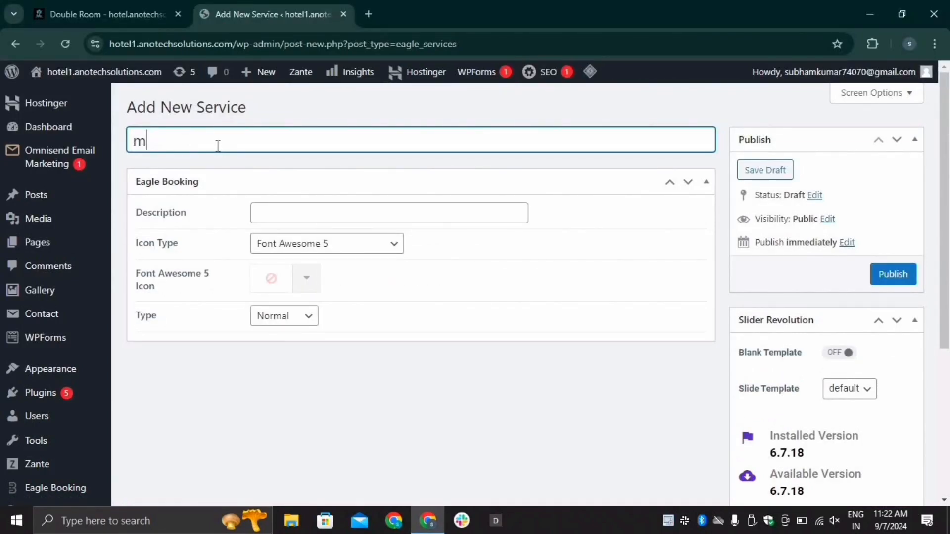
{"action": "key", "text": "BackSpace"}
{"action": "key", "text": "BackSpace"}
{"action": "type", "text": "Massage"}
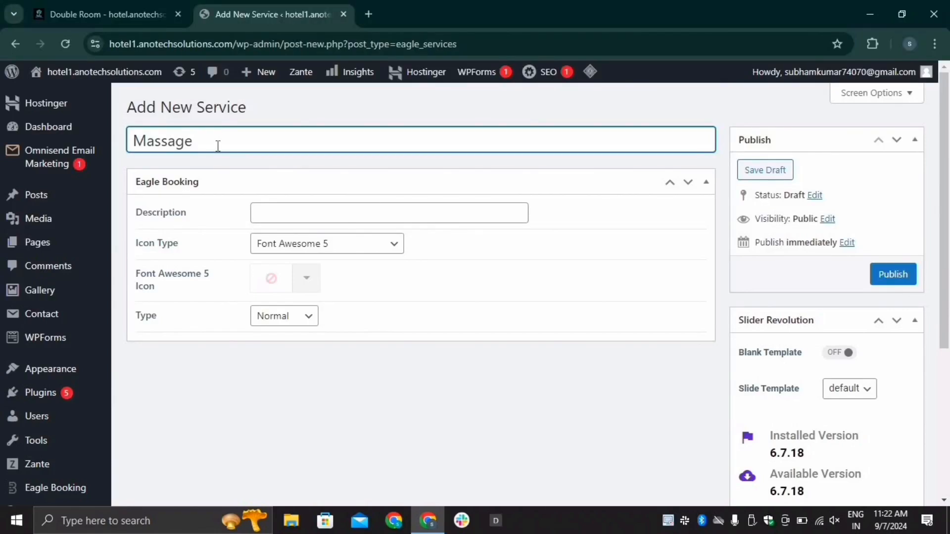
{"action": "type", "text": " & Spa"}
{"action": "left_click", "coordinate": [290, 205]}
{"action": "left_click", "coordinate": [384, 346]}
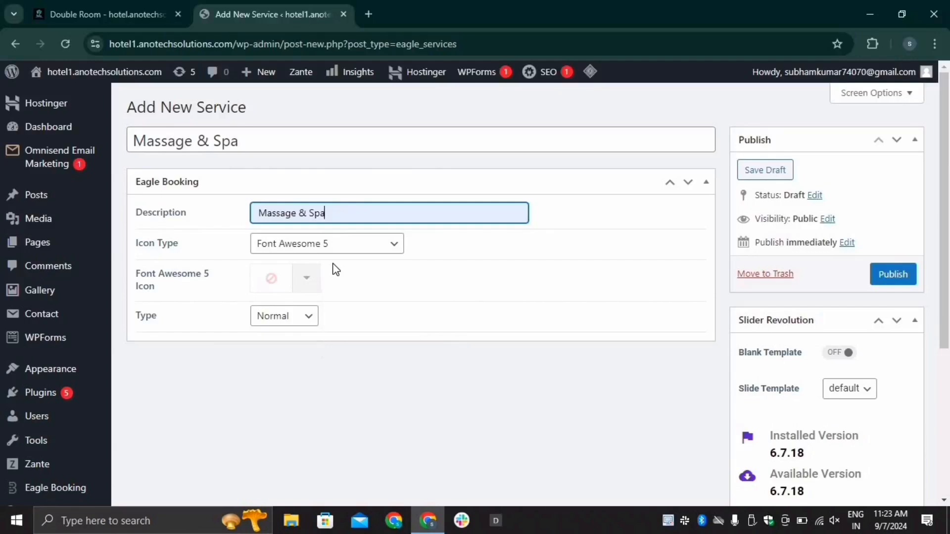
Step: Keep Font Awesome 5 as the Massage & Spa service's icon type and assign the spa leaf icon, searching for "spa"
{"action": "left_click", "coordinate": [367, 252]}
{"action": "left_click", "coordinate": [366, 252]}
{"action": "left_click", "coordinate": [301, 281]}
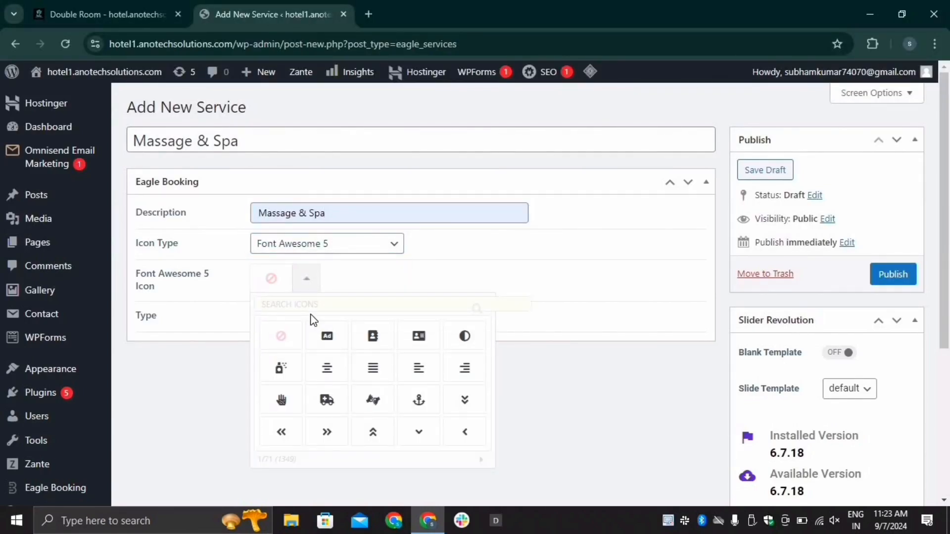
{"action": "type", "text": "spa"}
{"action": "left_click", "coordinate": [418, 336]}
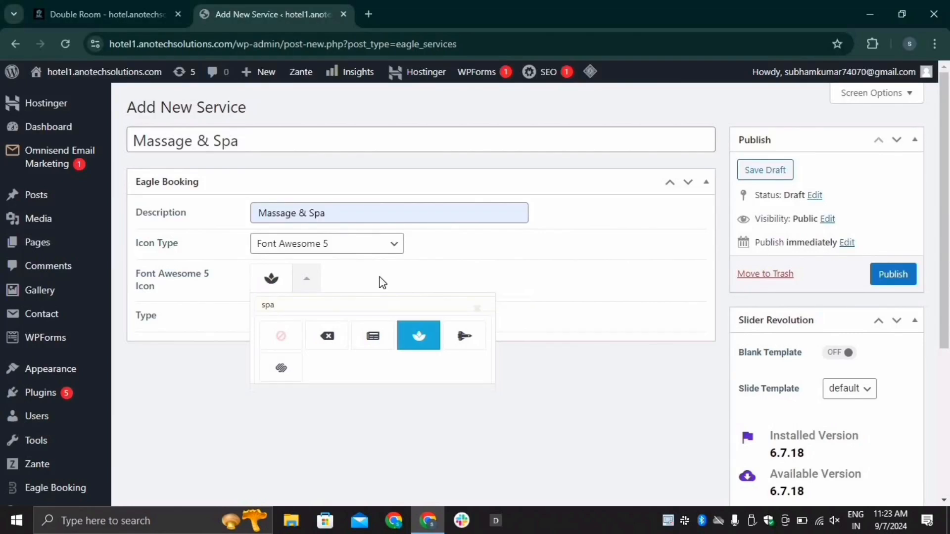
Step: Set the Massage & Spa service's type to Additional with a price of 500
{"action": "left_click", "coordinate": [300, 319]}
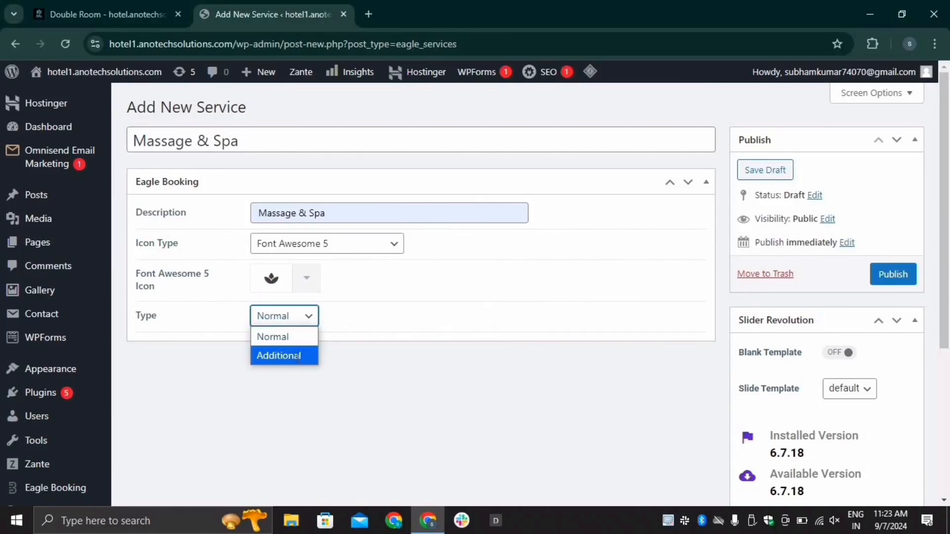
{"action": "left_click", "coordinate": [297, 356]}
{"action": "left_click", "coordinate": [300, 349]}
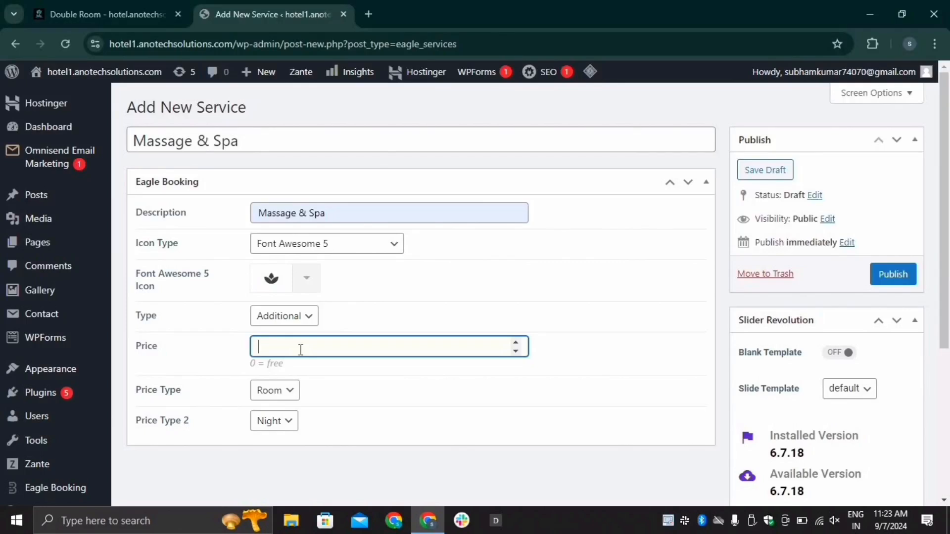
{"action": "type", "text": "500"}
Step: Set the Massage & Spa pricing to per Room and per Night, and publish the service
{"action": "left_click", "coordinate": [295, 395]}
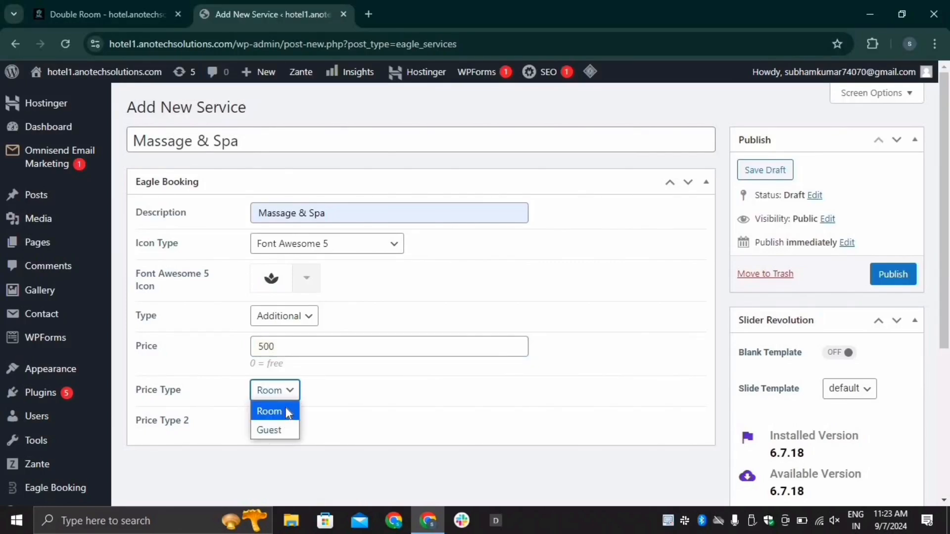
{"action": "left_click", "coordinate": [286, 418]}
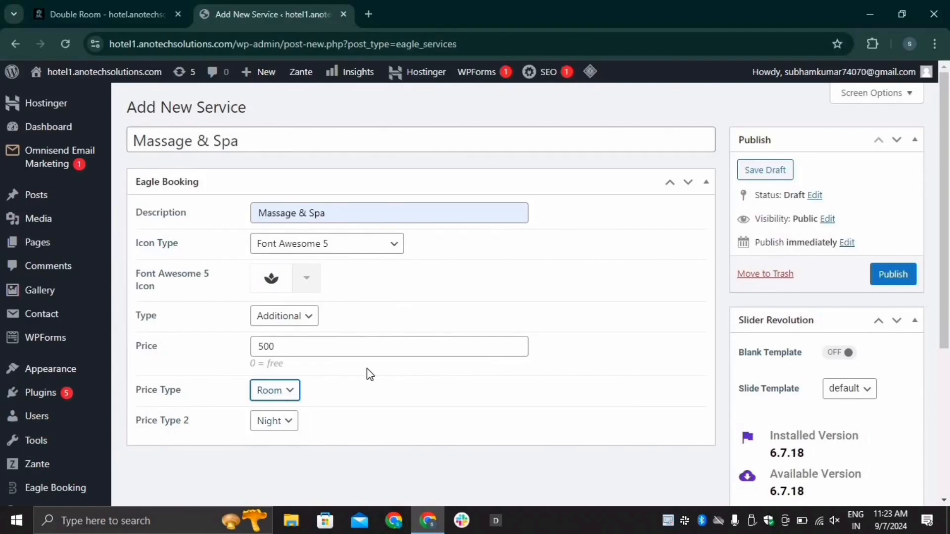
{"action": "scroll", "coordinate": [346, 381], "scroll_direction": "down", "scroll_amount": 2}
{"action": "left_click", "coordinate": [280, 352]}
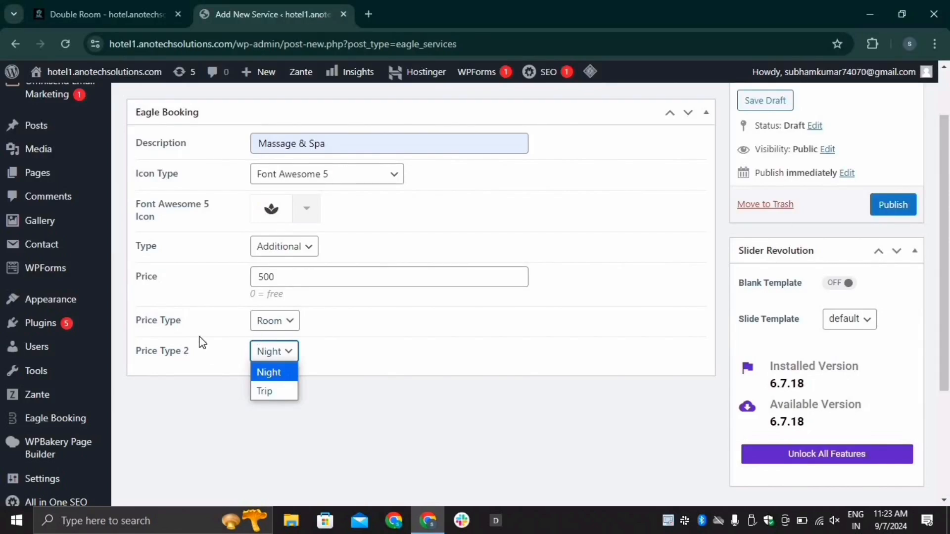
{"action": "left_click", "coordinate": [289, 372]}
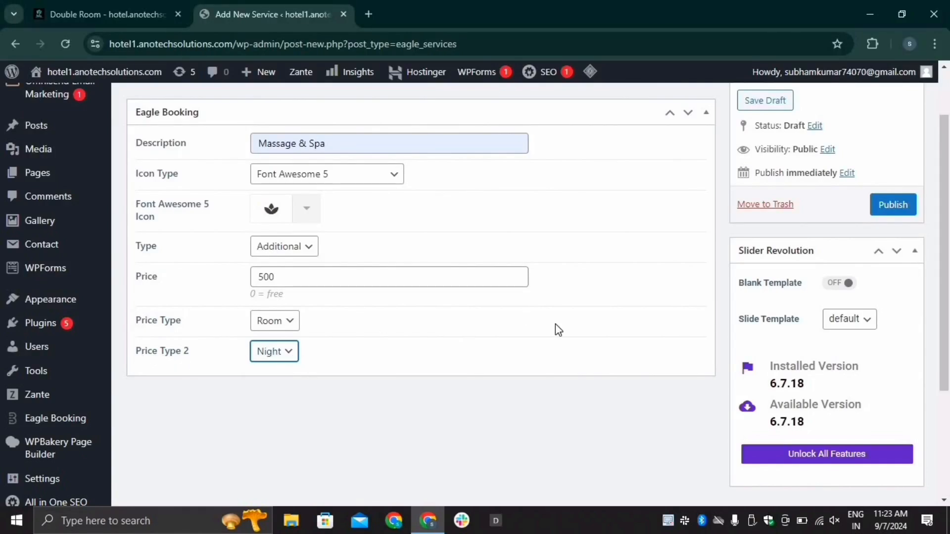
{"action": "scroll", "coordinate": [699, 285], "scroll_direction": "up", "scroll_amount": 1}
{"action": "scroll", "coordinate": [699, 286], "scroll_direction": "up", "scroll_amount": 1}
{"action": "left_click", "coordinate": [890, 275]}
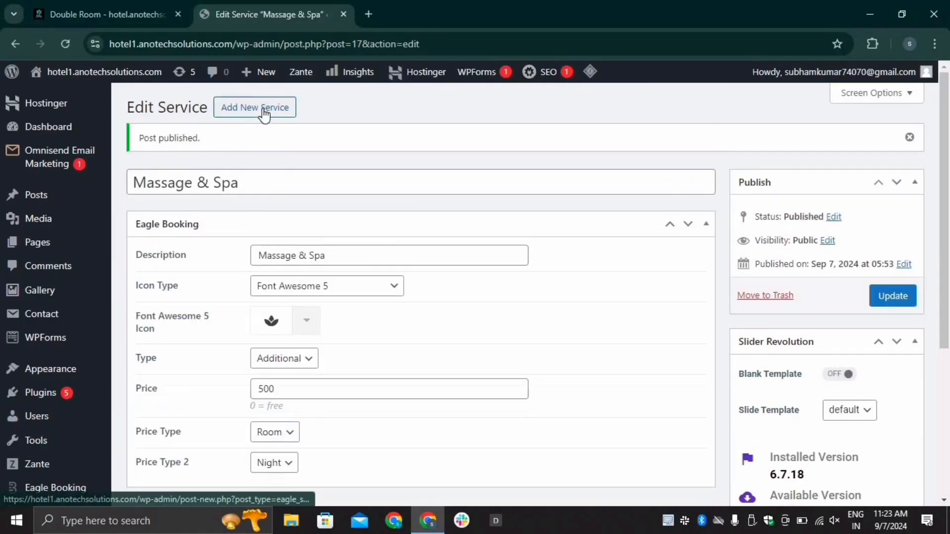
Step: Add another new service titled "Airport Pickeup" with the description "Airport Pickup"
{"action": "left_click", "coordinate": [265, 115]}
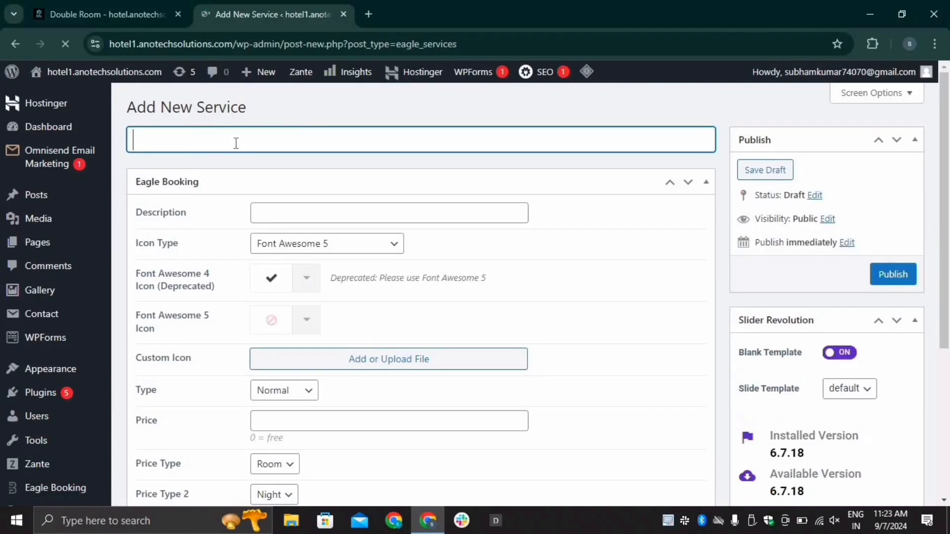
{"action": "type", "text": "Airport"}
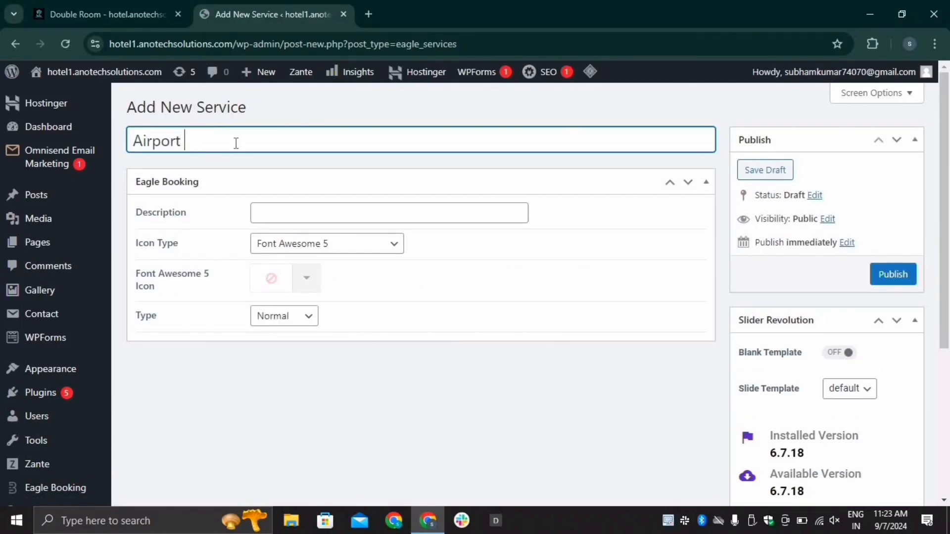
{"action": "type", "text": " Pickeup"}
{"action": "left_click", "coordinate": [269, 208]}
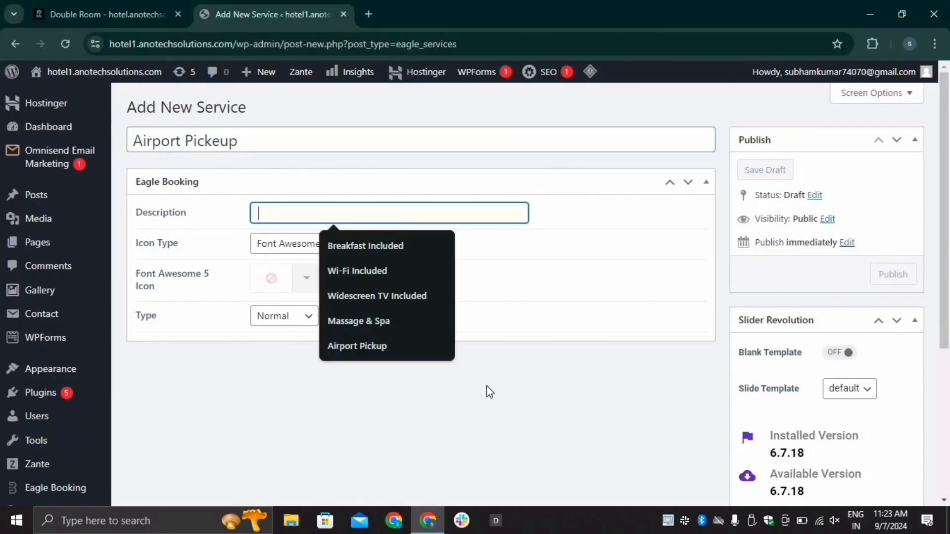
{"action": "left_click", "coordinate": [369, 344]}
Step: Choose Font Awesome 5 as the airport pickup service's icon type and assign the taxi icon, searching for "taxi"
{"action": "left_click", "coordinate": [326, 244]}
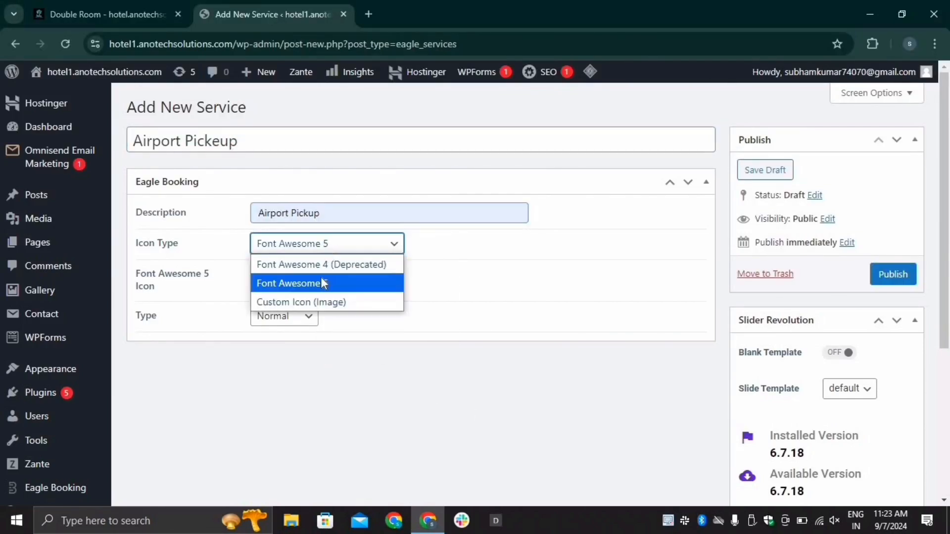
{"action": "left_click", "coordinate": [320, 289]}
{"action": "left_click", "coordinate": [306, 278]}
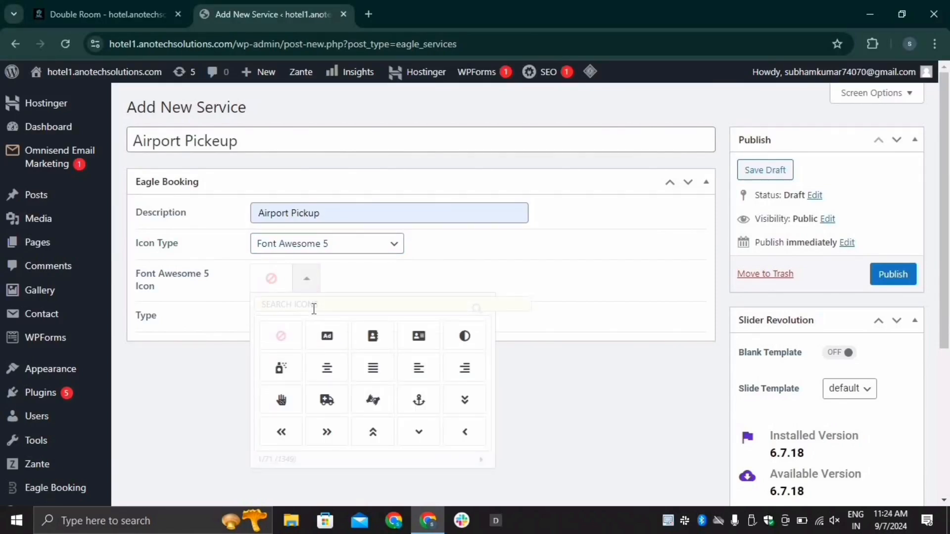
{"action": "type", "text": "taxi"}
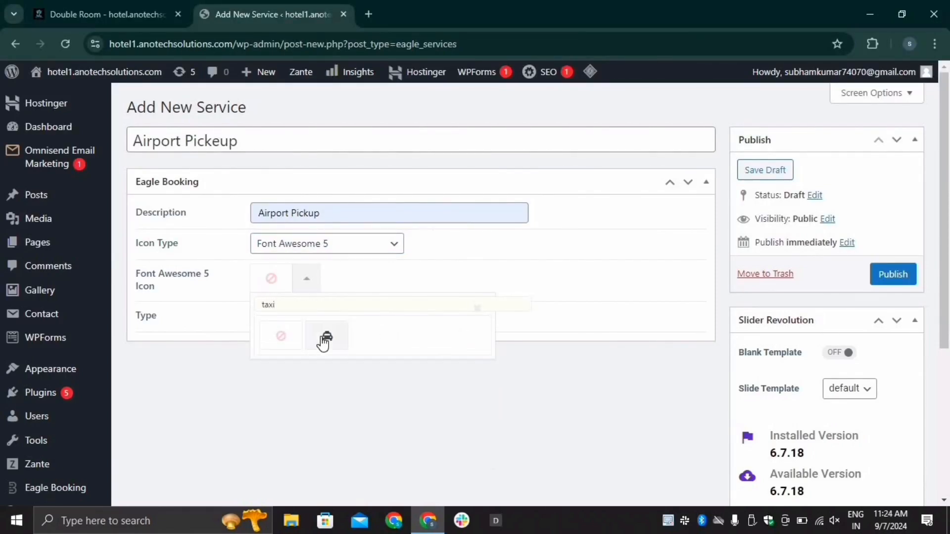
{"action": "left_click", "coordinate": [324, 336]}
Step: Set the airport pickup service's type to Additional with a price of 200
{"action": "left_click", "coordinate": [306, 315]}
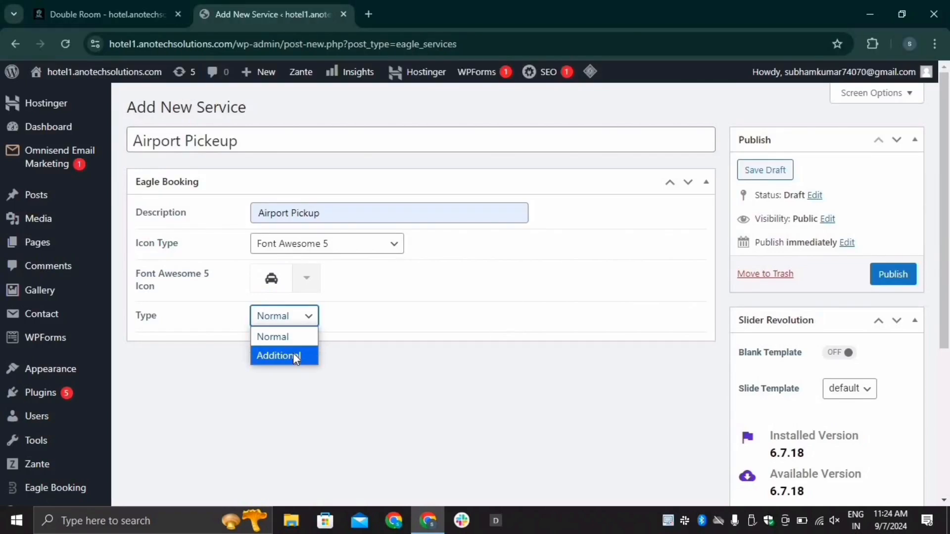
{"action": "left_click", "coordinate": [292, 354]}
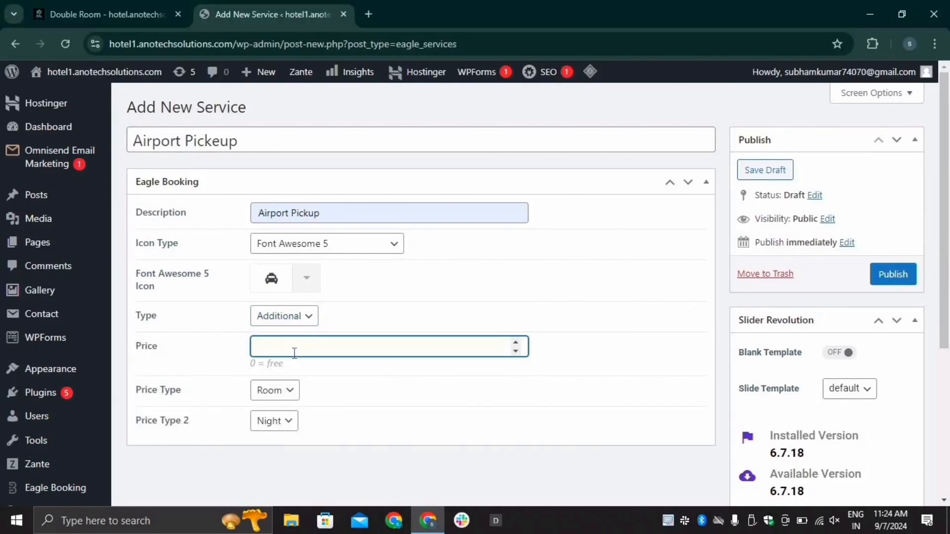
{"action": "type", "text": "200"}
Step: Set the airport pickup pricing to per Room and per Night, and publish the service
{"action": "scroll", "coordinate": [284, 351], "scroll_direction": "down", "scroll_amount": 1}
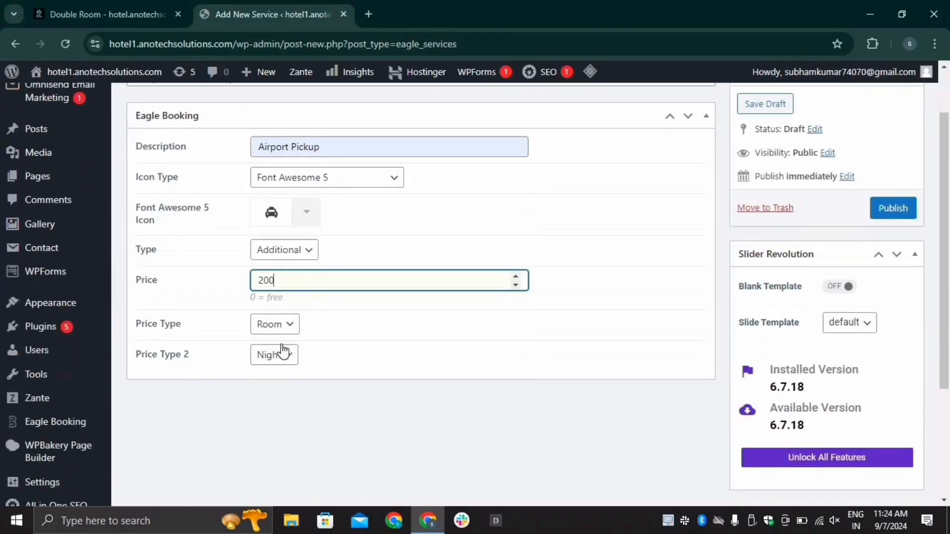
{"action": "left_click", "coordinate": [284, 324]}
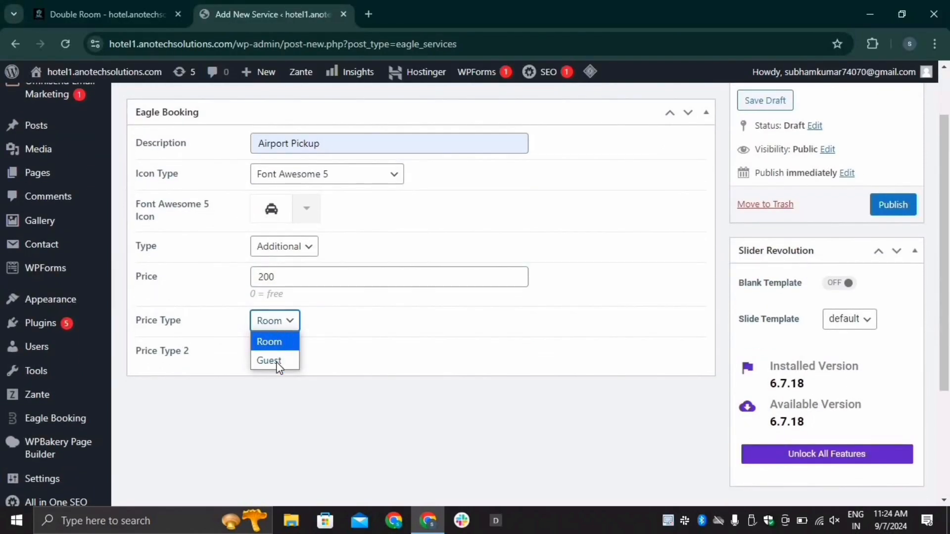
{"action": "left_click", "coordinate": [279, 348]}
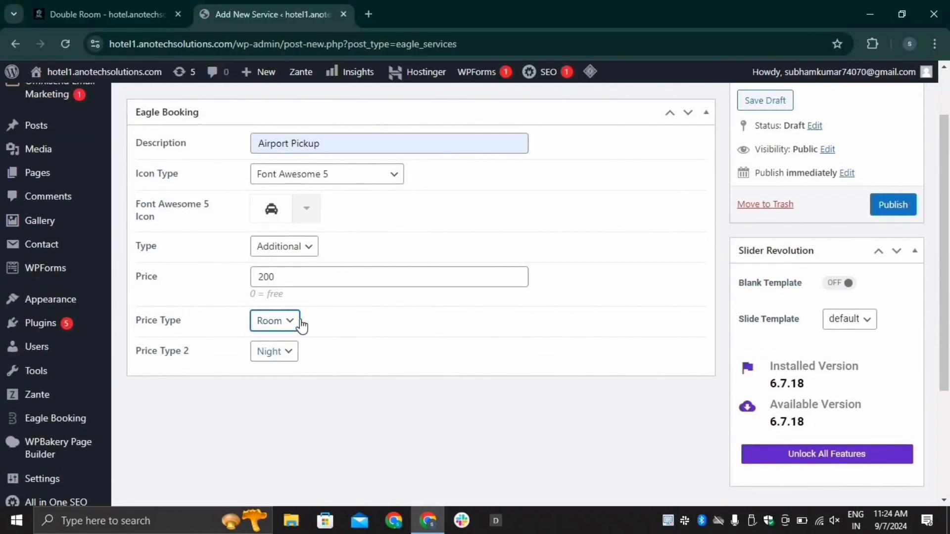
{"action": "left_click", "coordinate": [293, 362]}
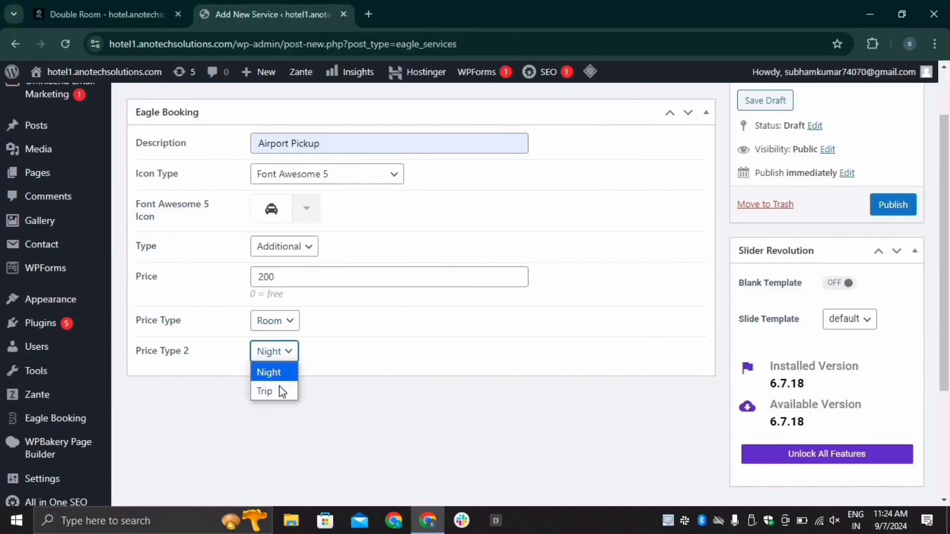
{"action": "left_click", "coordinate": [279, 372]}
{"action": "left_click", "coordinate": [905, 214]}
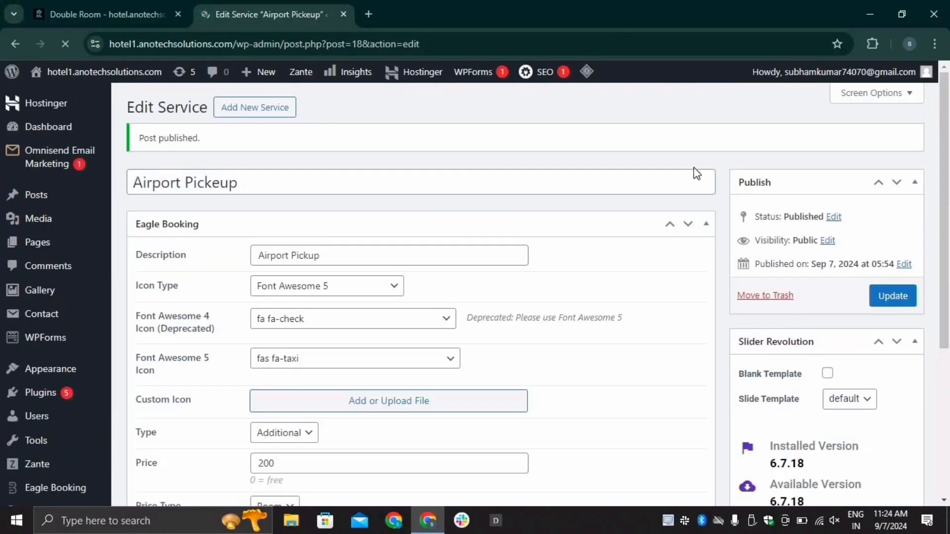
Step: Examine the Room Services and Additional Services sections on the reference site's Double Room page
{"action": "left_click", "coordinate": [121, 10]}
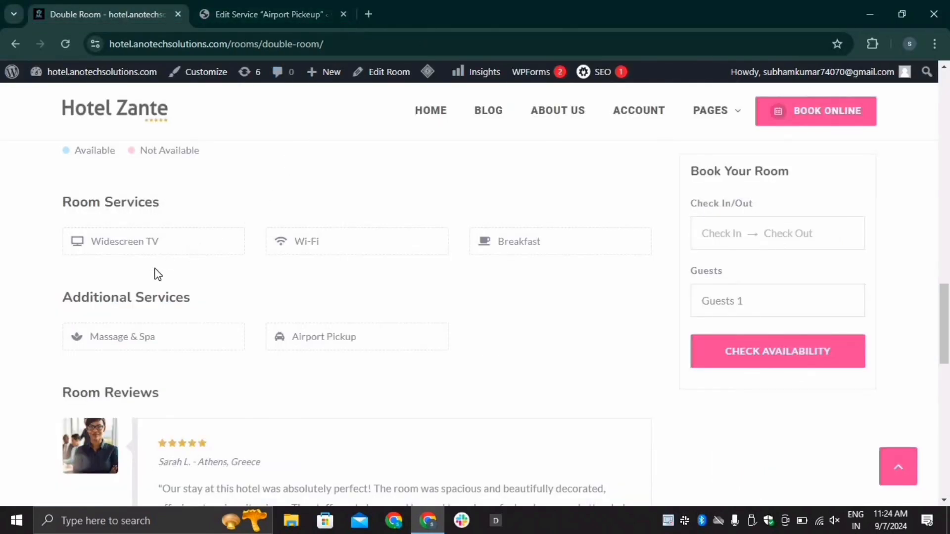
{"action": "scroll", "coordinate": [162, 272], "scroll_direction": "down", "scroll_amount": 1}
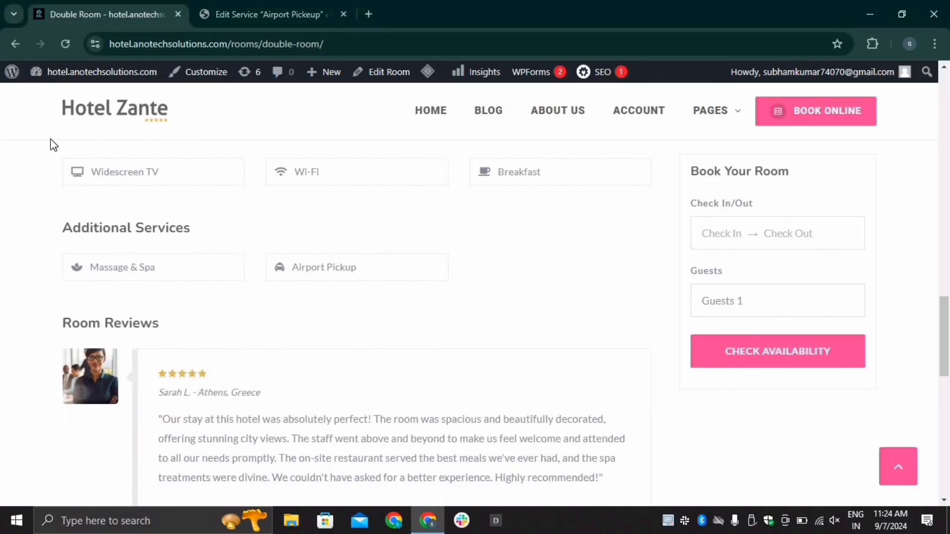
{"action": "scroll", "coordinate": [112, 188], "scroll_direction": "up", "scroll_amount": 1}
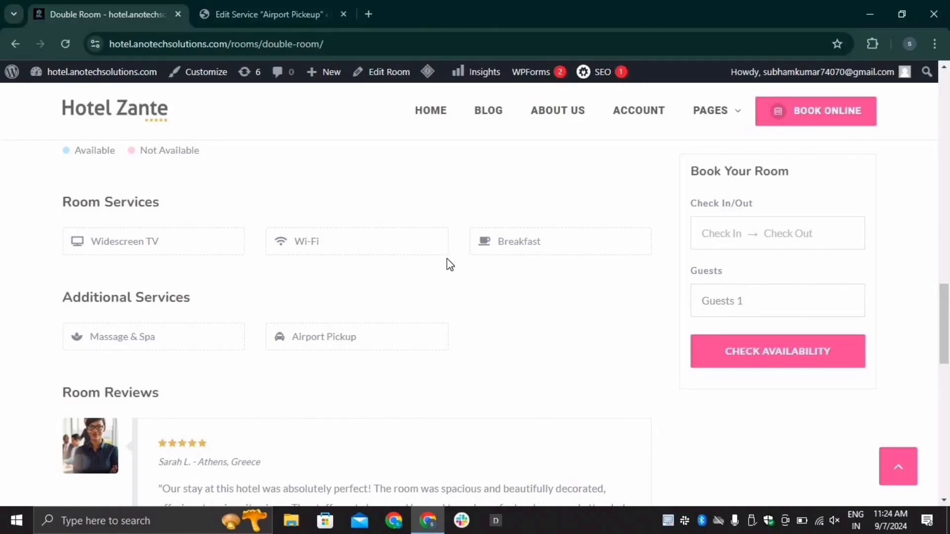
{"action": "scroll", "coordinate": [188, 291], "scroll_direction": "down", "scroll_amount": 1}
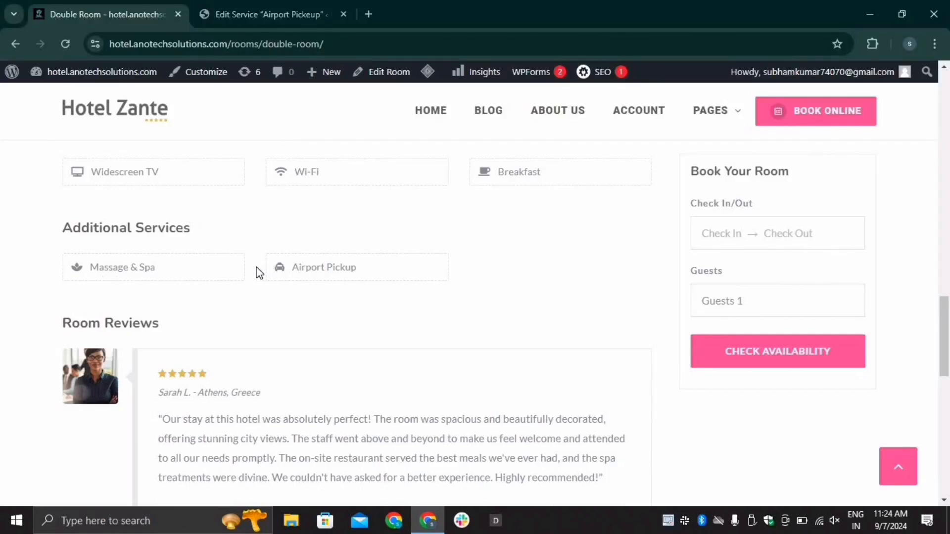
{"action": "scroll", "coordinate": [258, 272], "scroll_direction": "up", "scroll_amount": 1}
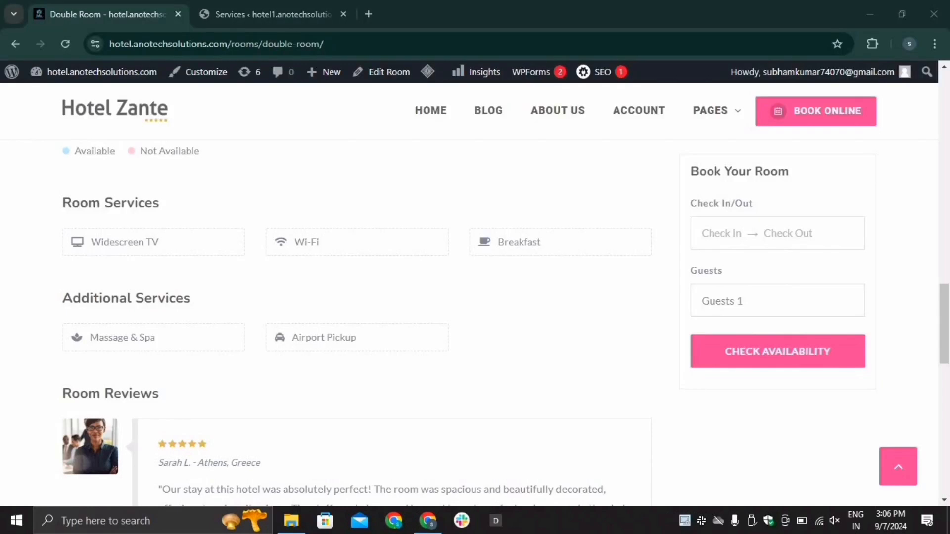
Step: Return to the hotel1 site's admin and start a new room in Eagle Booking
{"action": "left_click", "coordinate": [248, 12]}
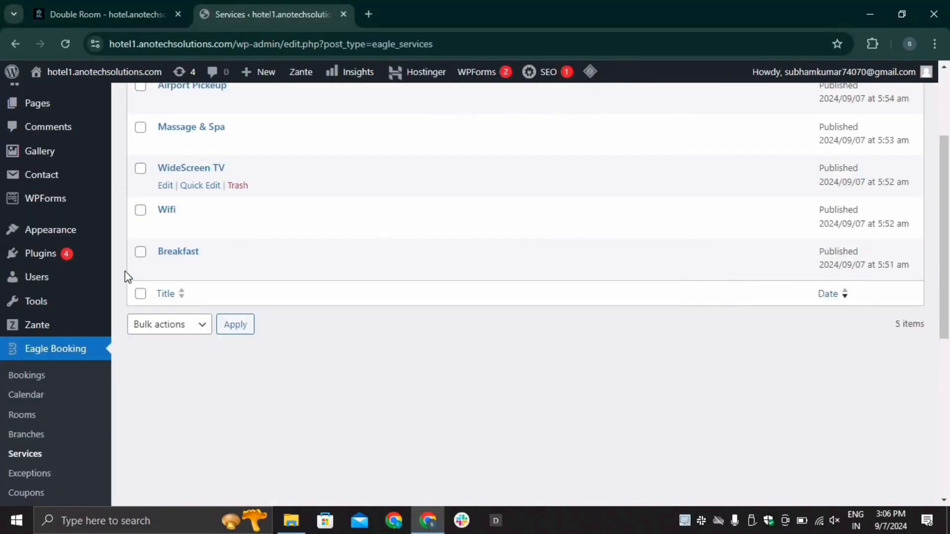
{"action": "left_click", "coordinate": [33, 415]}
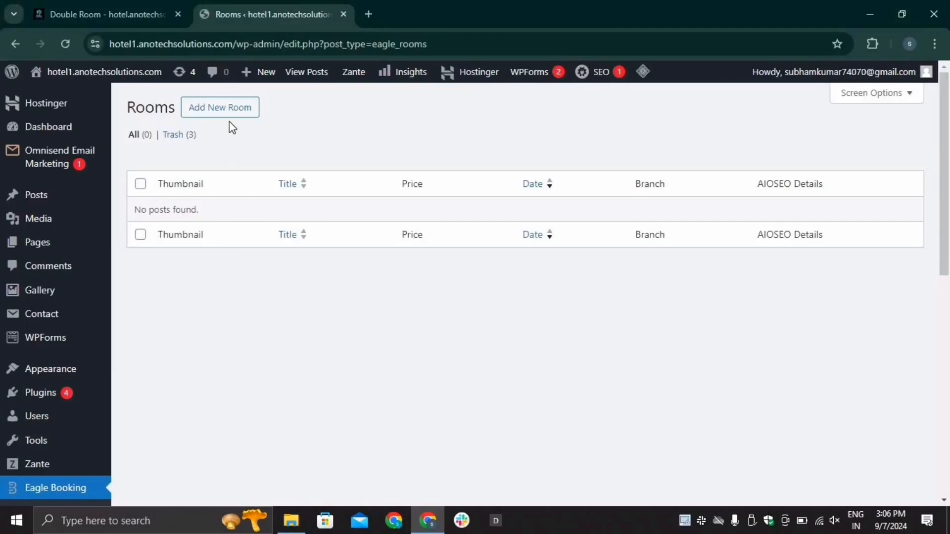
{"action": "left_click", "coordinate": [230, 112]}
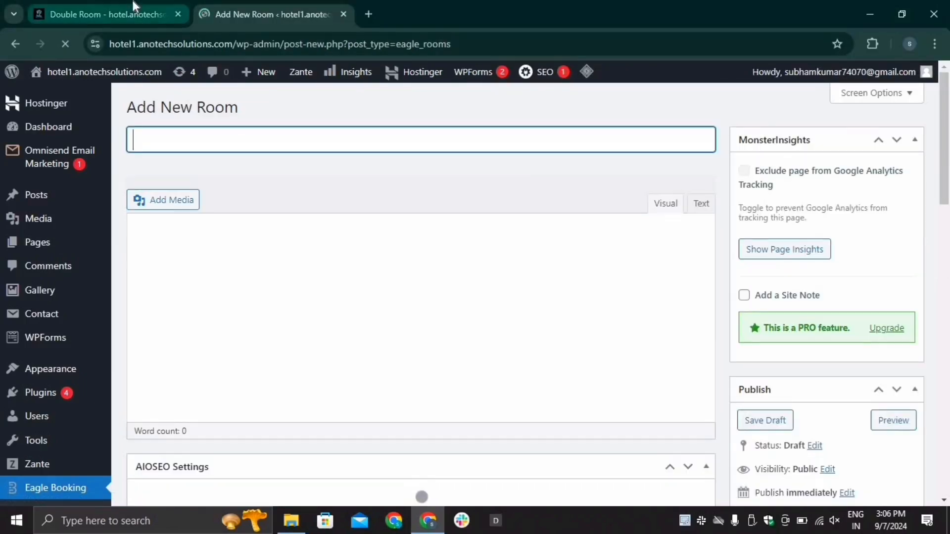
Step: Copy the "Double Room" heading from the reference room page and paste it as the new room's title
{"action": "left_click", "coordinate": [132, 11]}
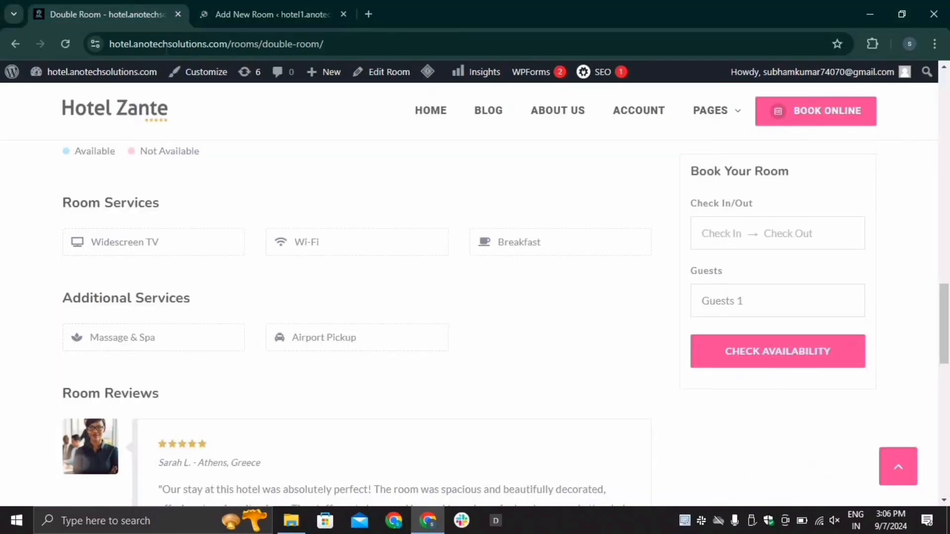
{"action": "scroll", "coordinate": [180, 266], "scroll_direction": "up", "scroll_amount": 15}
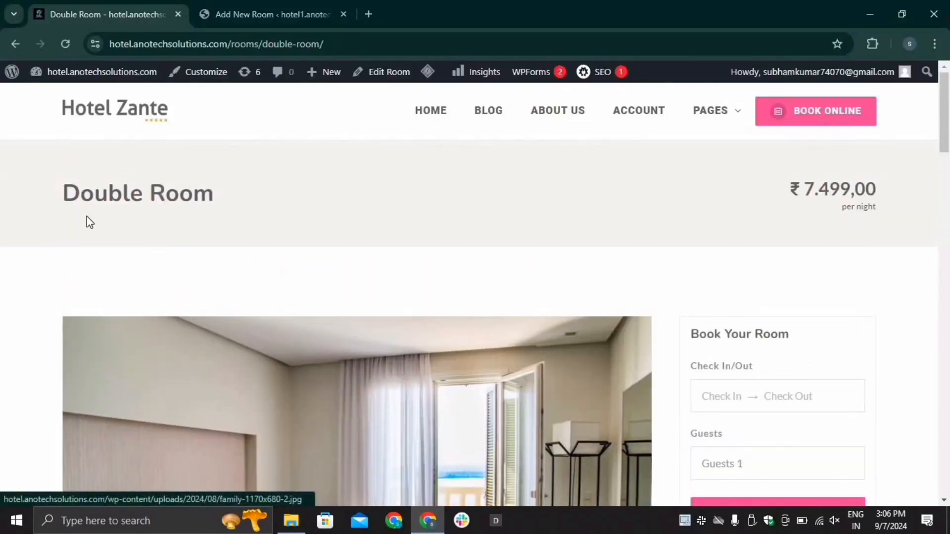
{"action": "left_click_drag", "start_coordinate": [63, 193], "coordinate": [201, 193]}
{"action": "right_click", "coordinate": [201, 194]}
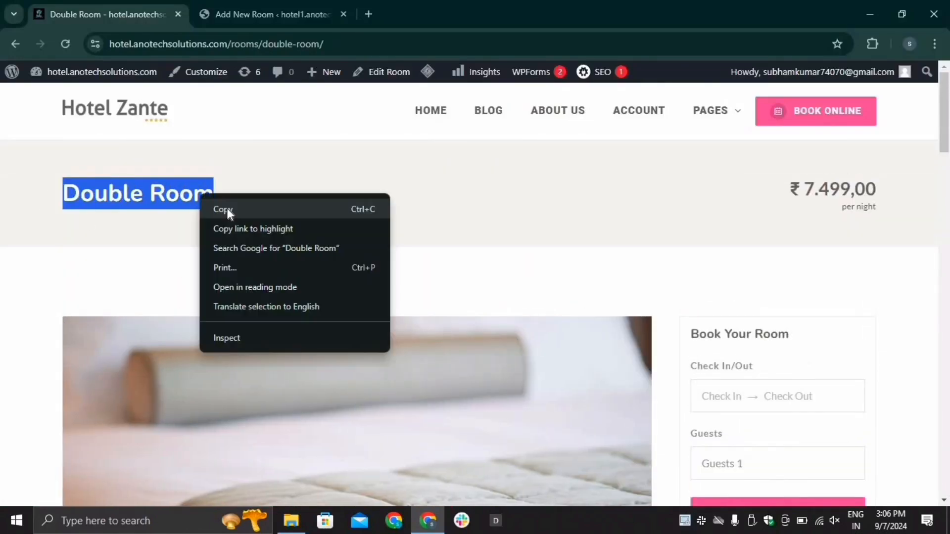
{"action": "left_click", "coordinate": [227, 209]}
{"action": "left_click", "coordinate": [261, 14]}
{"action": "right_click", "coordinate": [212, 142]}
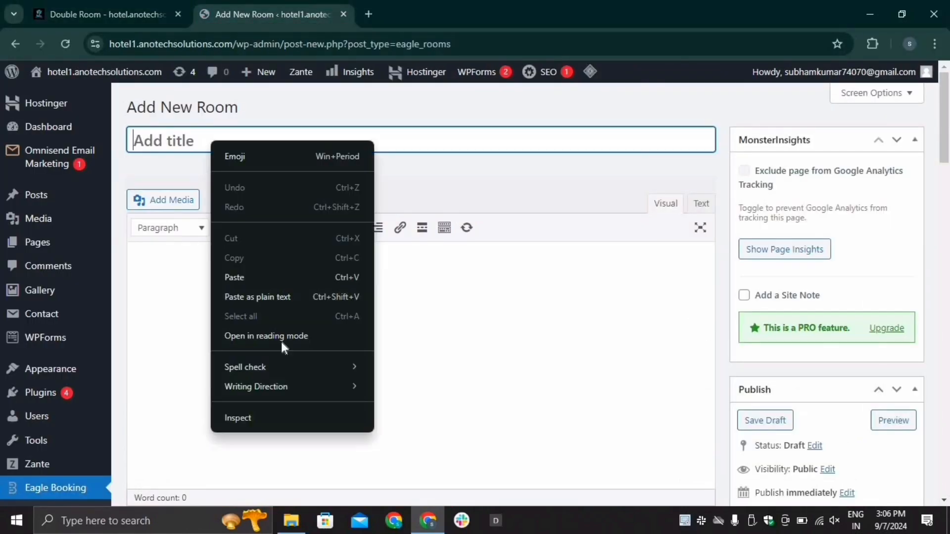
{"action": "left_click", "coordinate": [258, 276]}
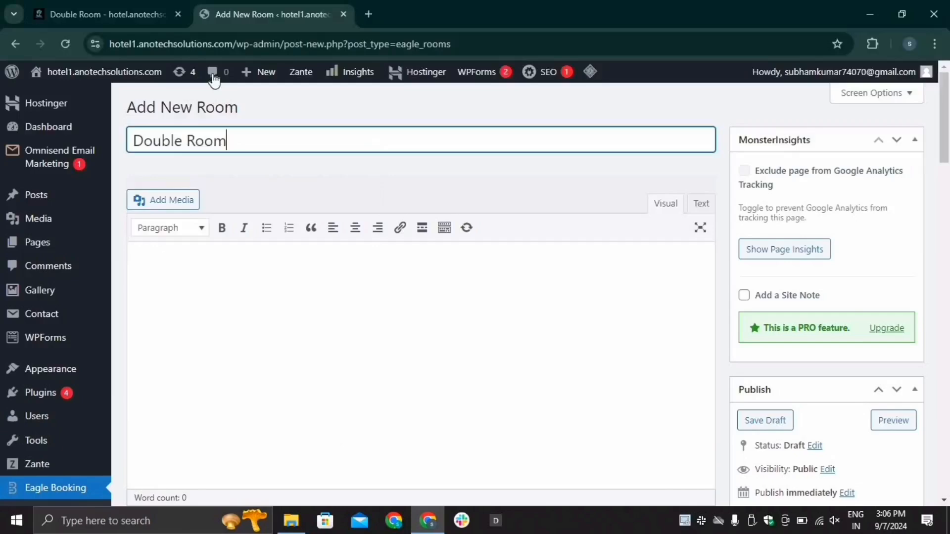
Step: Copy the four description paragraphs from the reference Double Room page and paste them into the new room's content editor
{"action": "left_click", "coordinate": [126, 1]}
{"action": "scroll", "coordinate": [298, 282], "scroll_direction": "down", "scroll_amount": 5}
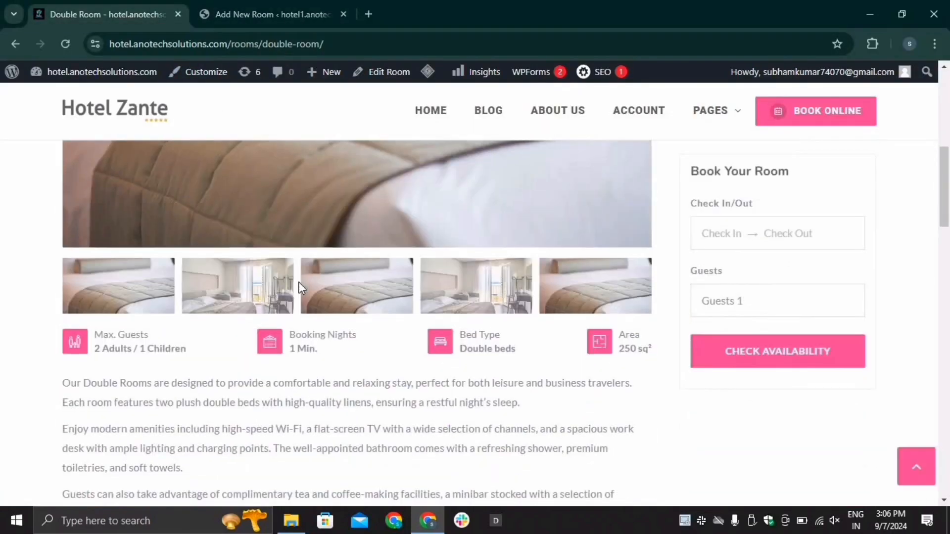
{"action": "scroll", "coordinate": [298, 281], "scroll_direction": "down", "scroll_amount": 4}
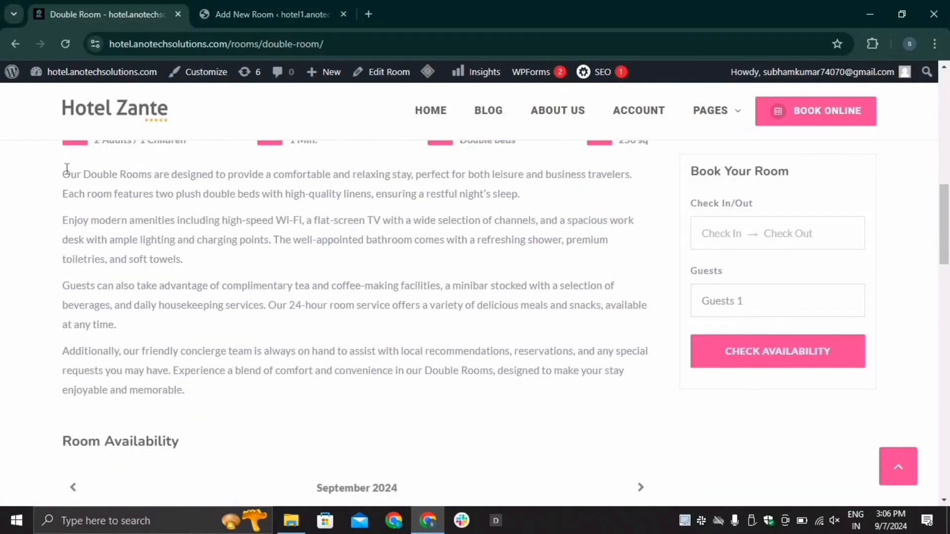
{"action": "left_click_drag", "start_coordinate": [63, 173], "coordinate": [560, 339]}
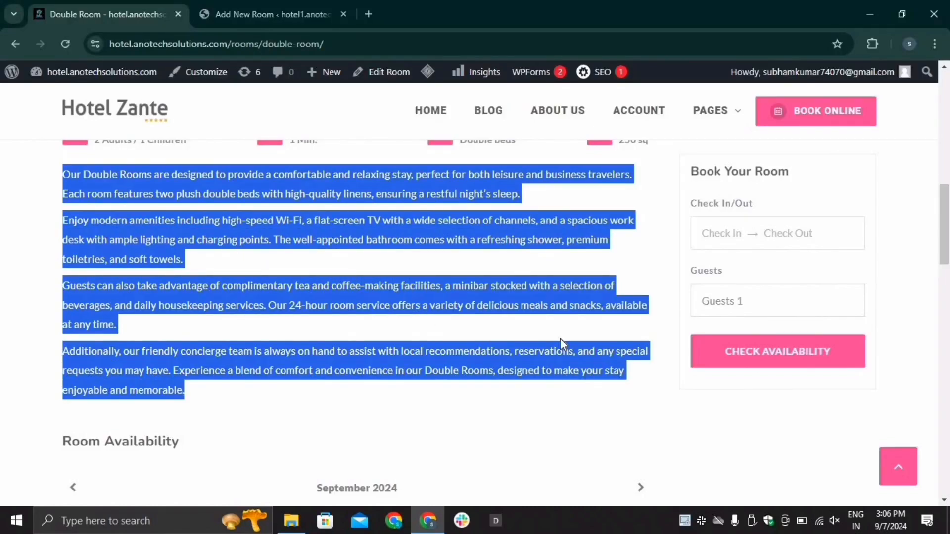
{"action": "right_click", "coordinate": [558, 343]}
{"action": "left_click", "coordinate": [610, 190]}
{"action": "left_click", "coordinate": [275, 6]}
{"action": "right_click", "coordinate": [146, 318]}
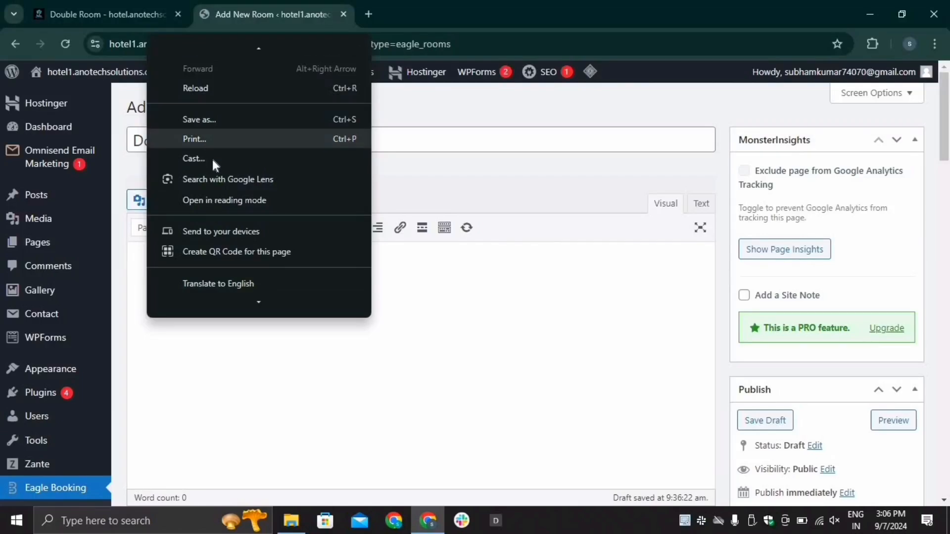
{"action": "left_click", "coordinate": [260, 347]}
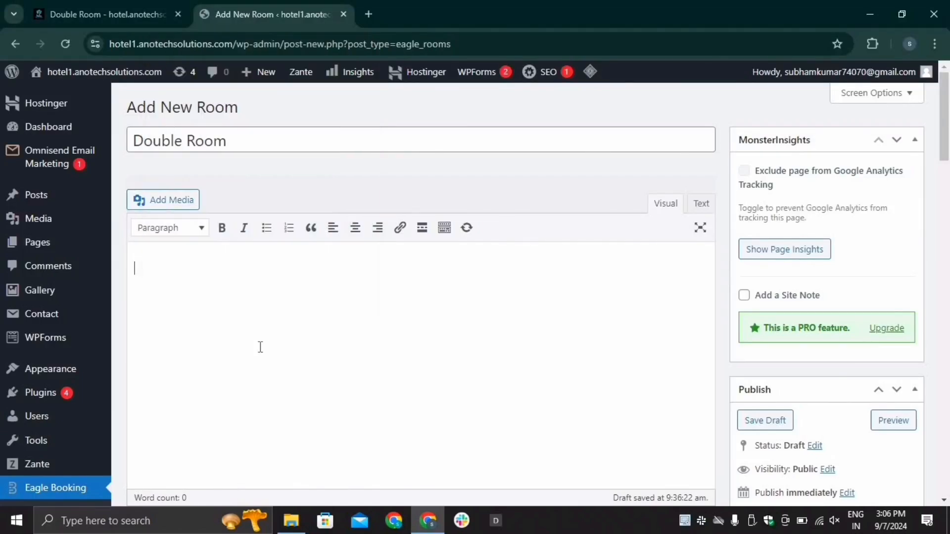
{"action": "key", "text": "ctrl+v"}
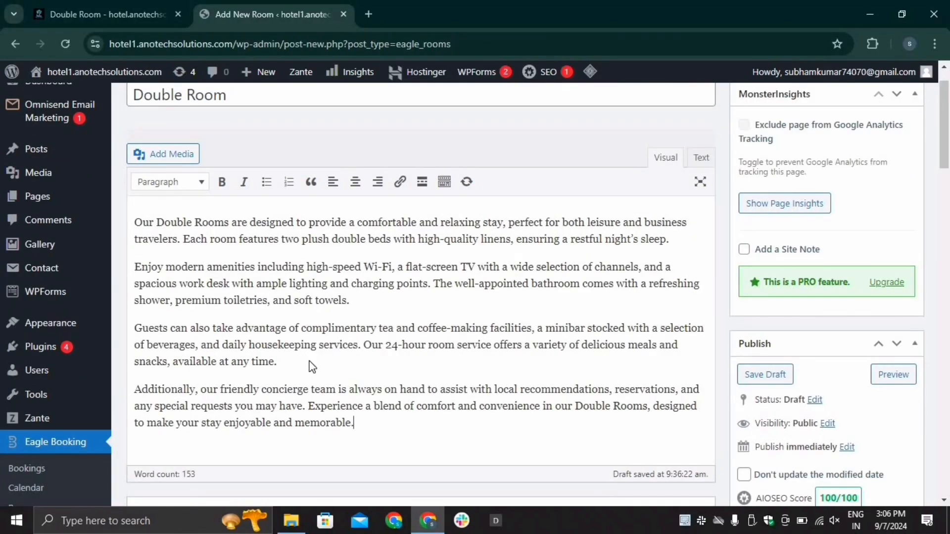
Step: In the Eagle Booking main settings, set max adults to 3, max children to 1 and quantity to 5
{"action": "scroll", "coordinate": [332, 366], "scroll_direction": "down", "scroll_amount": 10}
{"action": "scroll", "coordinate": [332, 366], "scroll_direction": "down", "scroll_amount": 15}
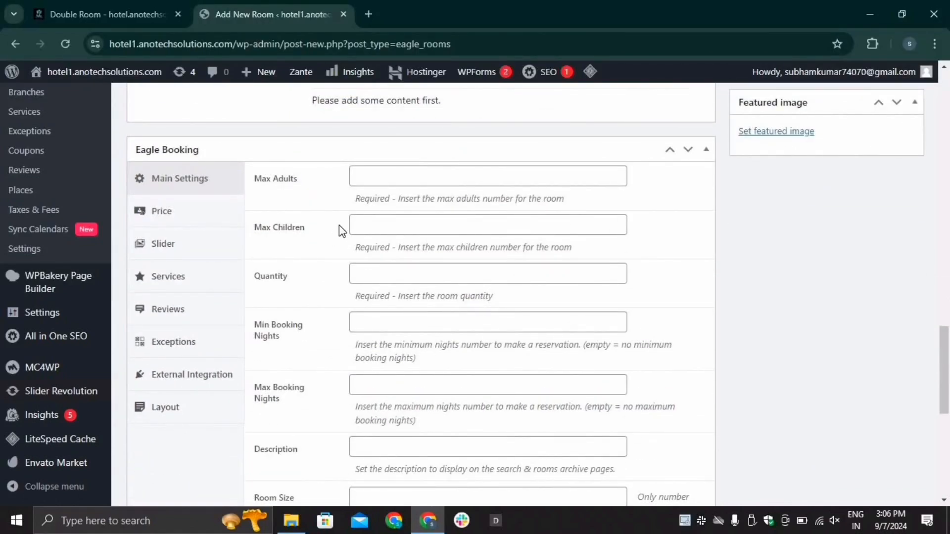
{"action": "scroll", "coordinate": [366, 277], "scroll_direction": "down", "scroll_amount": 3}
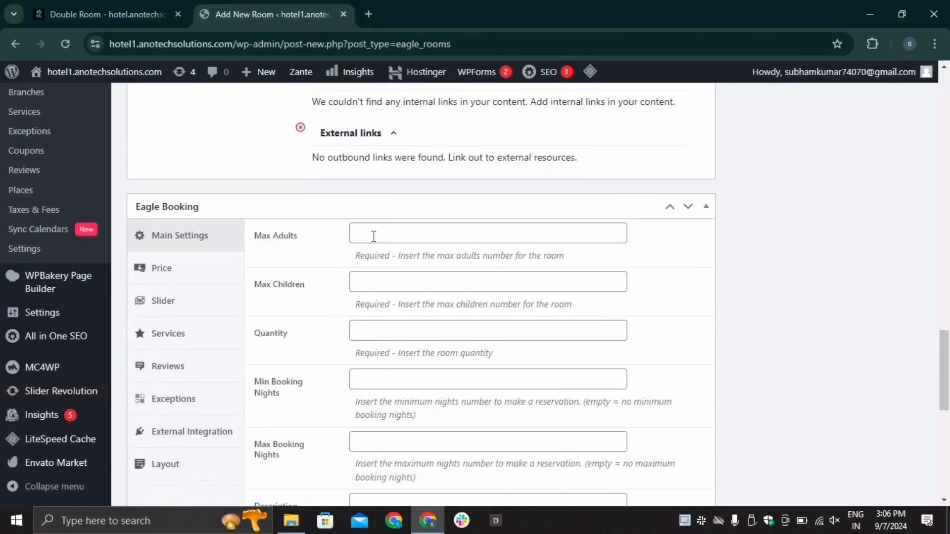
{"action": "left_click", "coordinate": [373, 236]}
{"action": "type", "text": "3"}
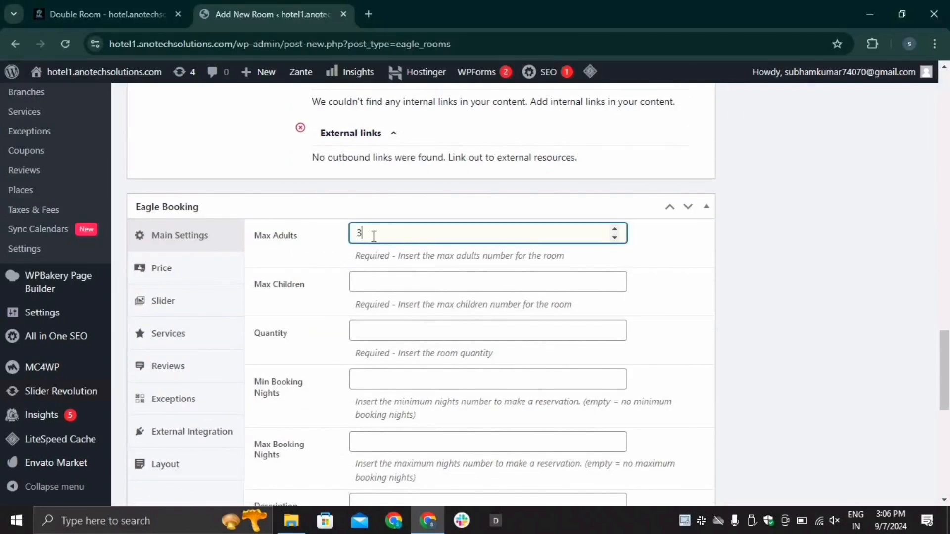
{"action": "left_click", "coordinate": [410, 275]}
{"action": "type", "text": "1"}
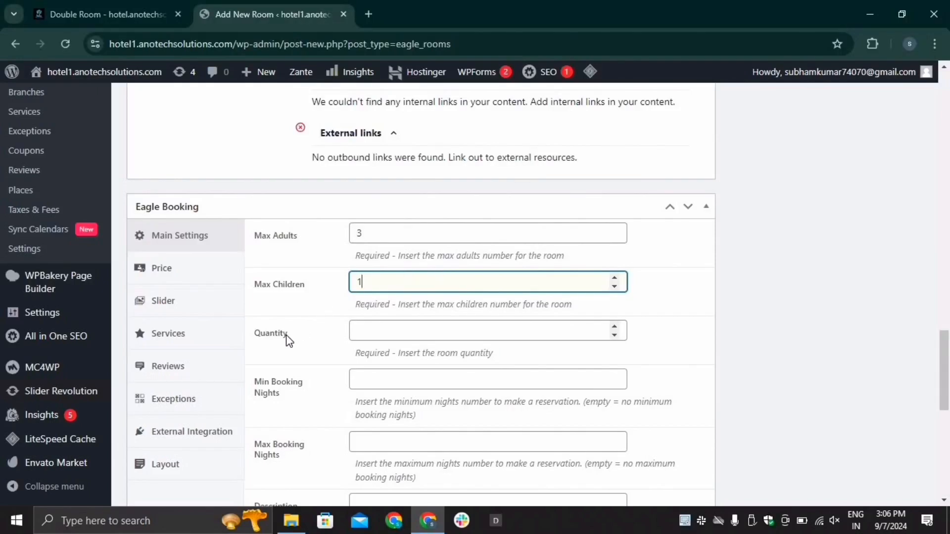
{"action": "left_click", "coordinate": [374, 329]}
{"action": "type", "text": "5"}
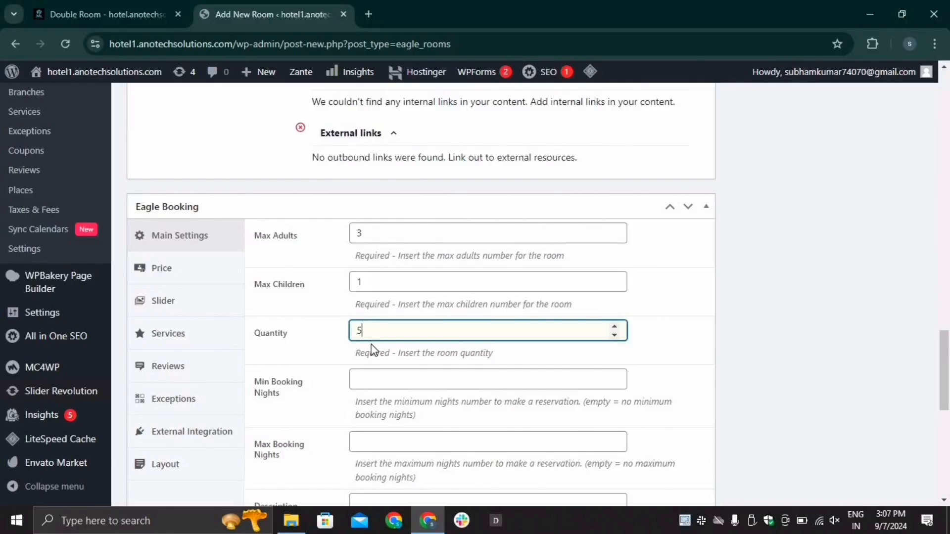
Step: Fill the room's Description with the saved entry beginning "A single room features a cozy bed, a functional workspace"
{"action": "scroll", "coordinate": [290, 322], "scroll_direction": "down", "scroll_amount": 1}
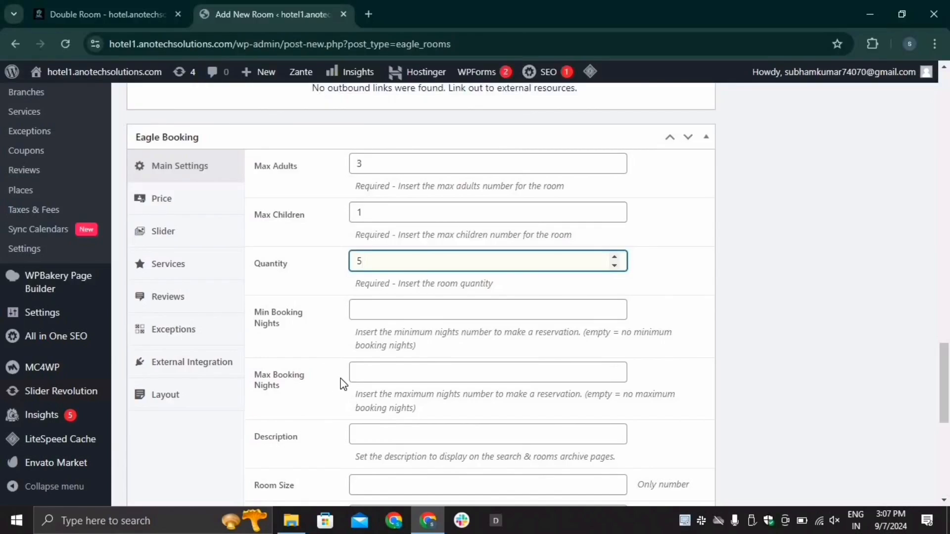
{"action": "scroll", "coordinate": [304, 341], "scroll_direction": "down", "scroll_amount": 3}
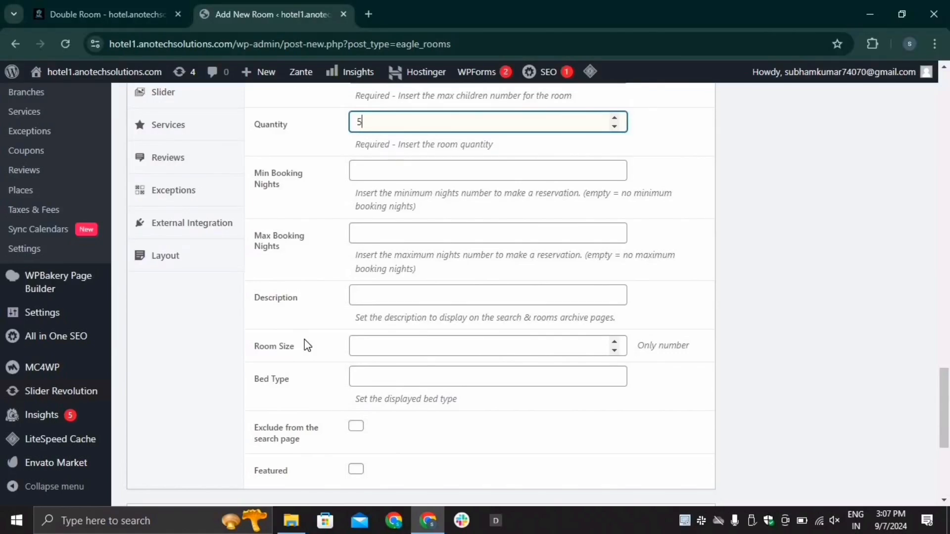
{"action": "left_click", "coordinate": [368, 297]}
{"action": "left_click", "coordinate": [458, 327]}
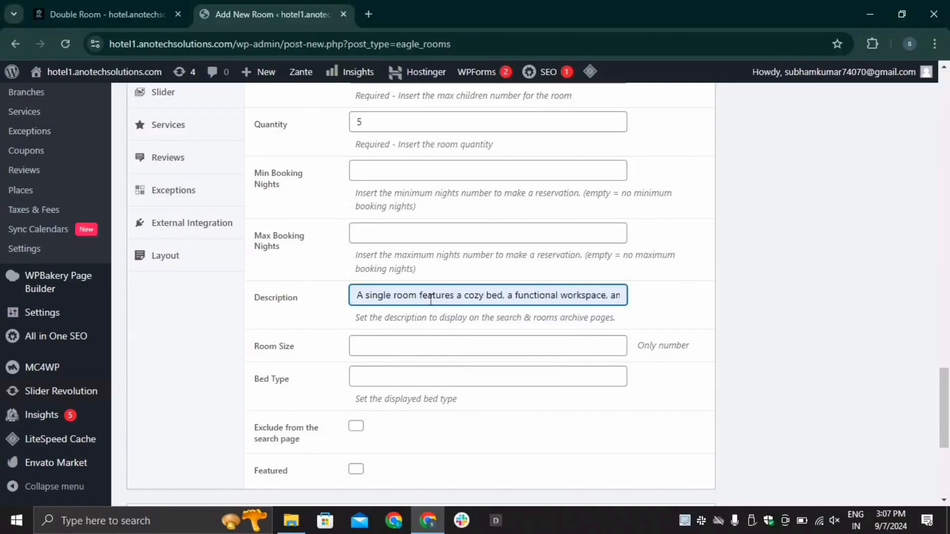
Step: Set the room size to 250 and the bed type to "Double beds", and mark the room as Featured
{"action": "scroll", "coordinate": [326, 289], "scroll_direction": "down", "scroll_amount": 2}
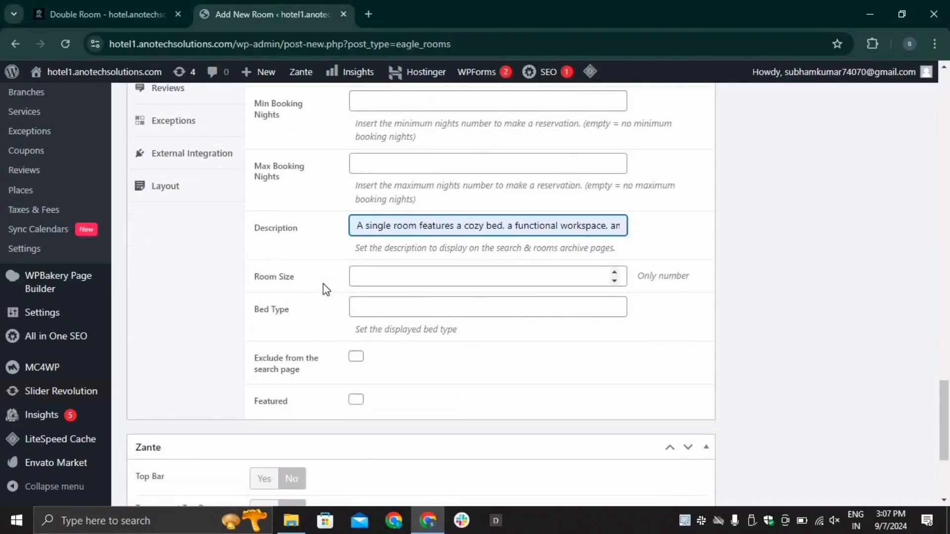
{"action": "left_click", "coordinate": [364, 284]}
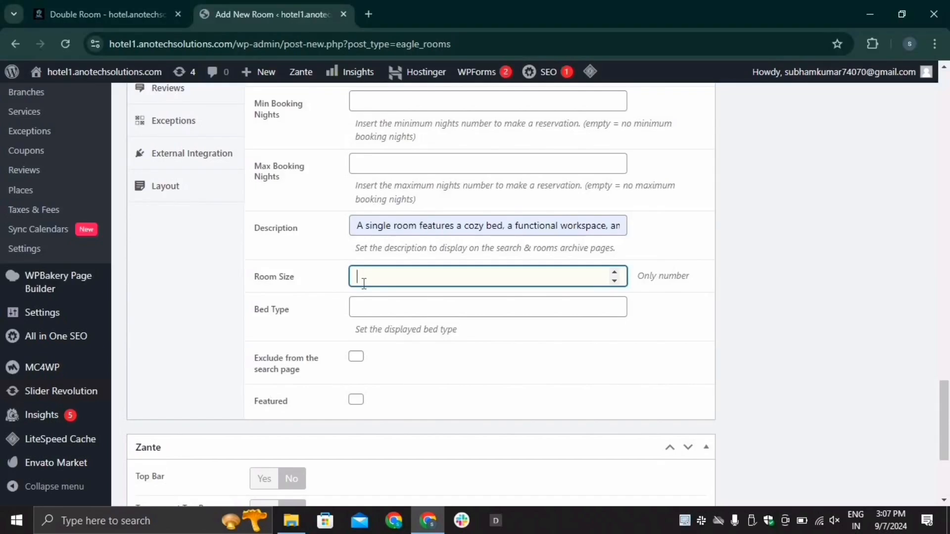
{"action": "type", "text": "250"}
{"action": "left_click", "coordinate": [360, 305]}
{"action": "left_click", "coordinate": [397, 312]}
{"action": "left_click", "coordinate": [445, 389]}
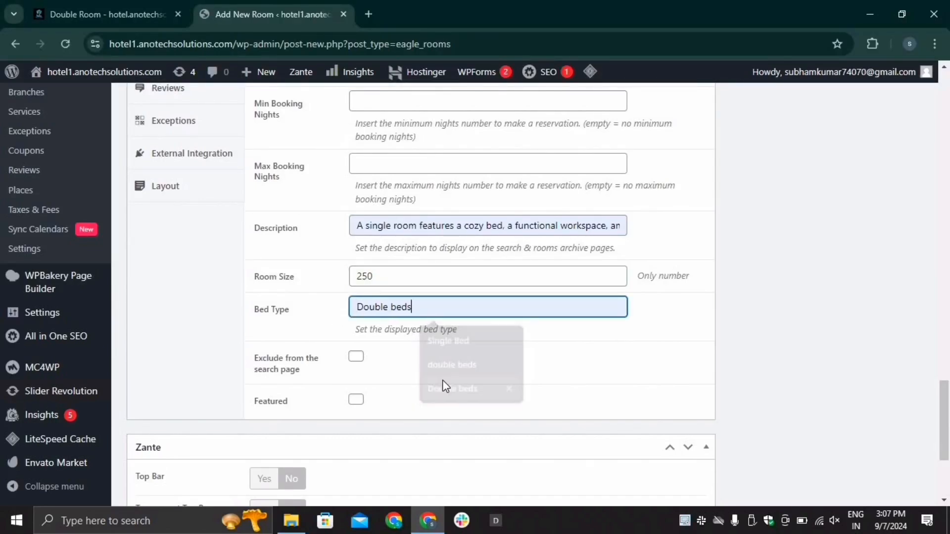
{"action": "scroll", "coordinate": [441, 379], "scroll_direction": "down", "scroll_amount": 1}
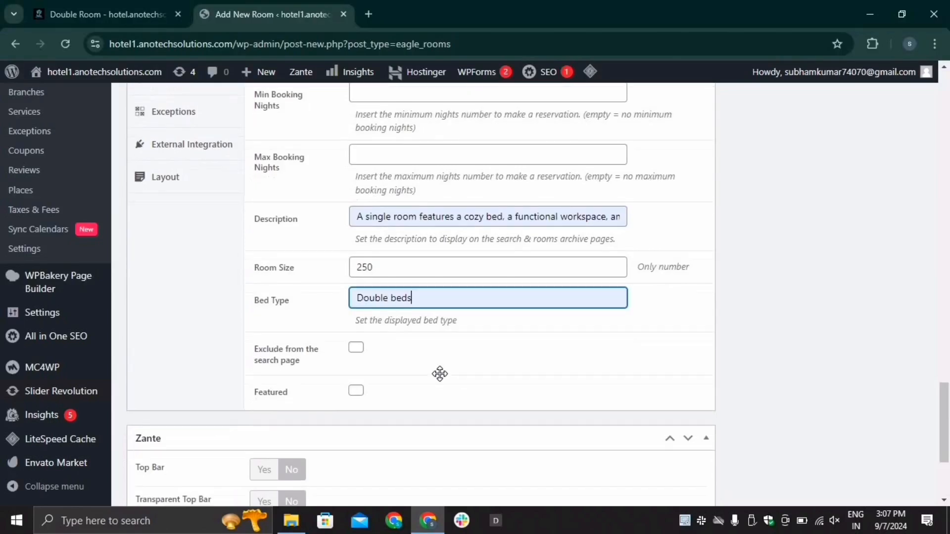
{"action": "left_click", "coordinate": [357, 330]}
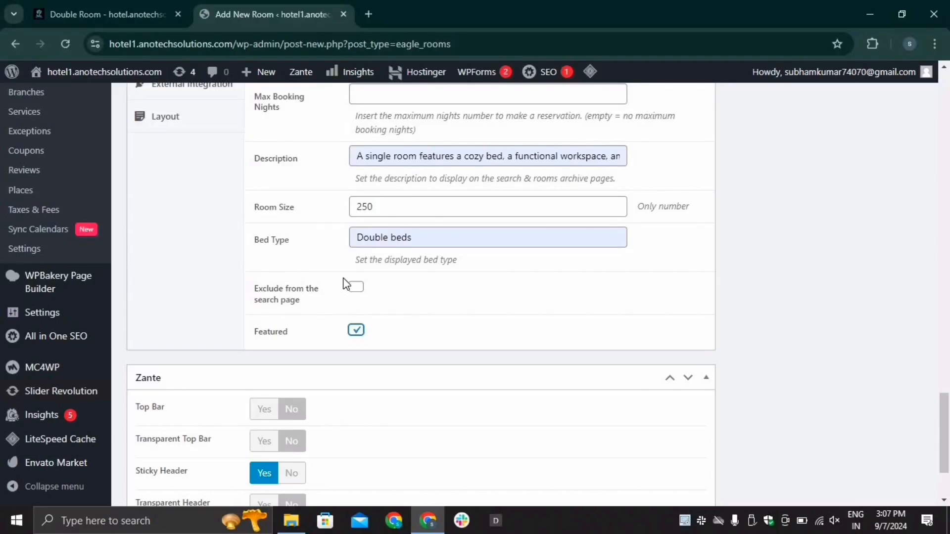
Step: Set the room's default price to 8000 in the Eagle Booking price settings
{"action": "scroll", "coordinate": [182, 266], "scroll_direction": "up", "scroll_amount": 5}
{"action": "left_click", "coordinate": [143, 202]}
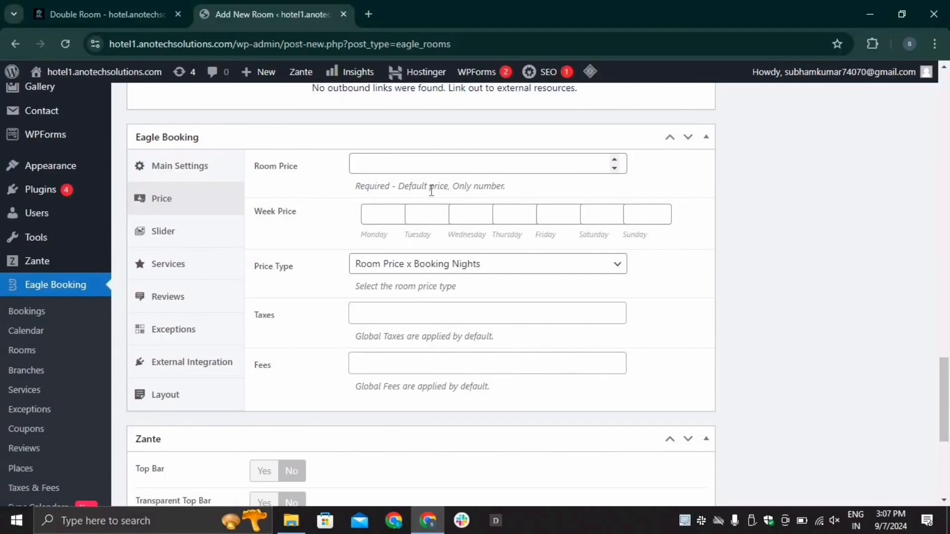
{"action": "left_click", "coordinate": [371, 166]}
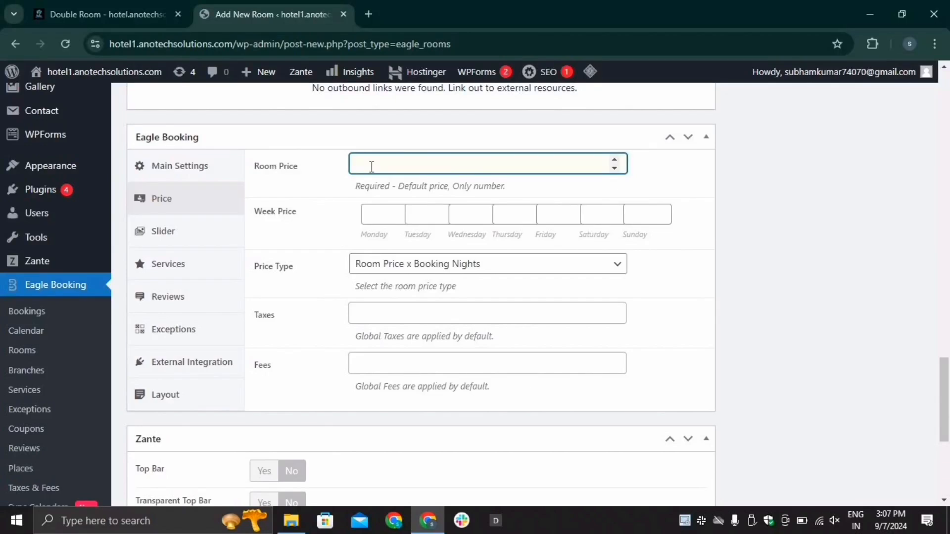
{"action": "type", "text": "8000"}
Step: Set the Sunday week price to -1 and check the available Taxes and Fees choices
{"action": "left_click", "coordinate": [601, 215]}
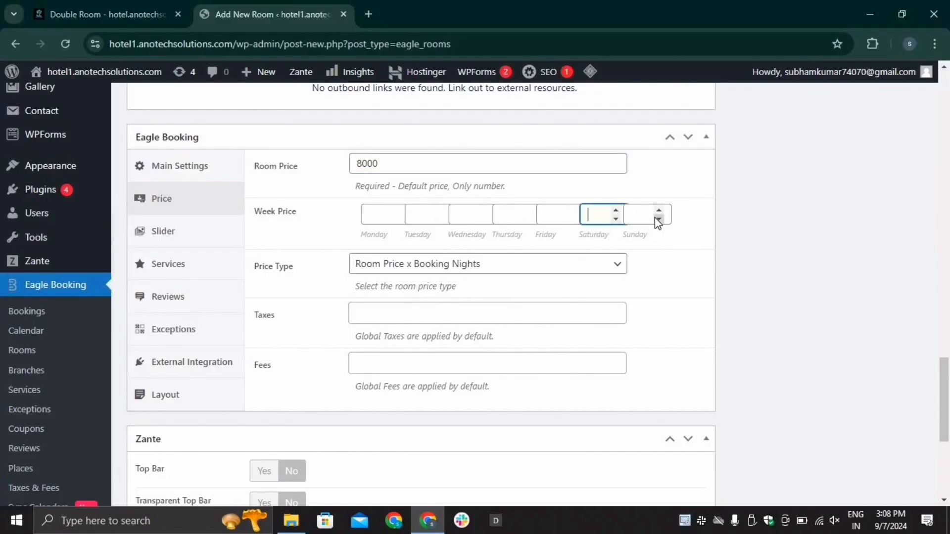
{"action": "left_click", "coordinate": [659, 219]}
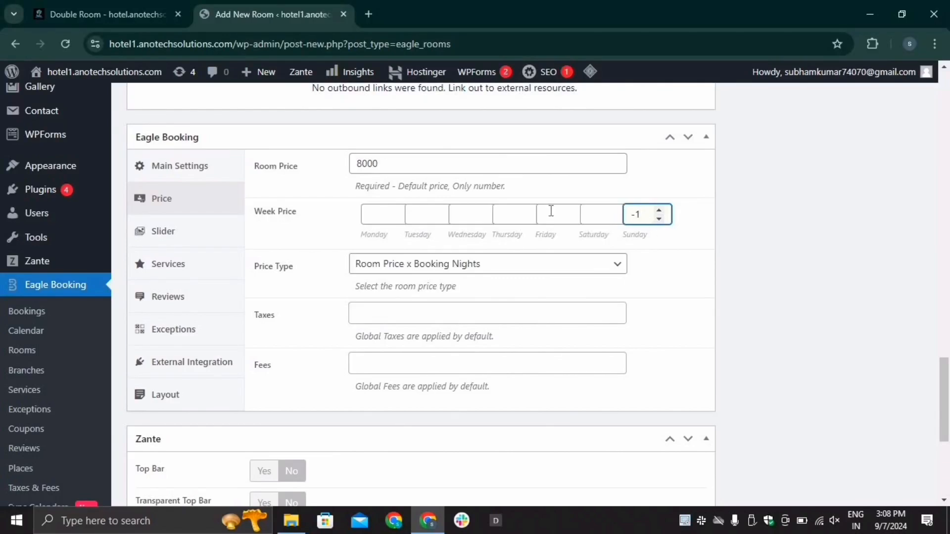
{"action": "left_click", "coordinate": [374, 319]}
{"action": "left_click", "coordinate": [369, 365]}
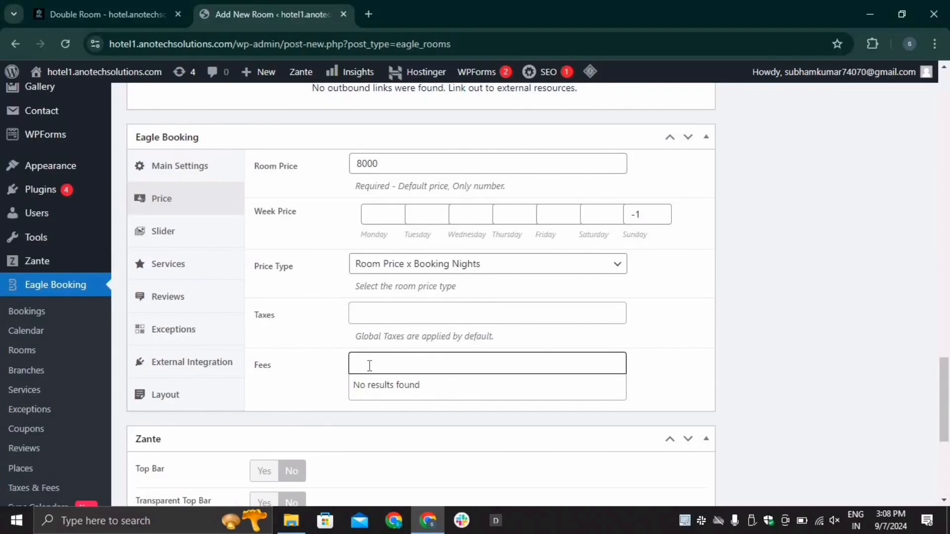
Step: Open the new room's slider settings and examine the slider images on the reference Double Room page
{"action": "left_click", "coordinate": [164, 238]}
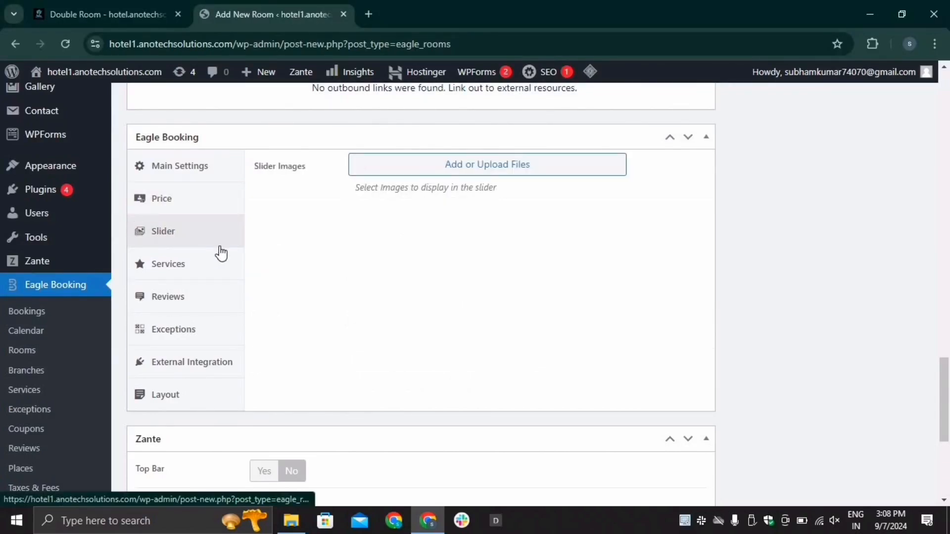
{"action": "scroll", "coordinate": [344, 270], "scroll_direction": "up", "scroll_amount": 1}
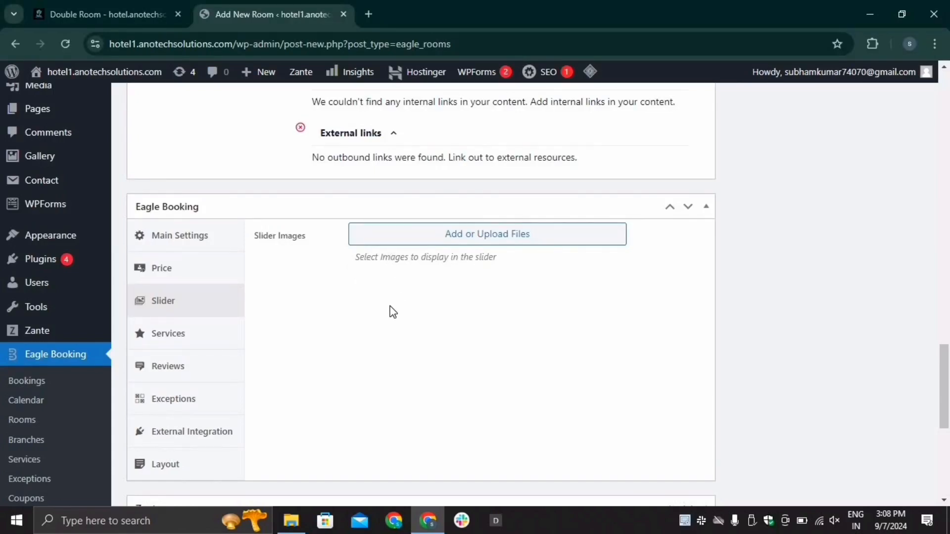
{"action": "left_click", "coordinate": [135, 19]}
{"action": "scroll", "coordinate": [315, 284], "scroll_direction": "up", "scroll_amount": 9}
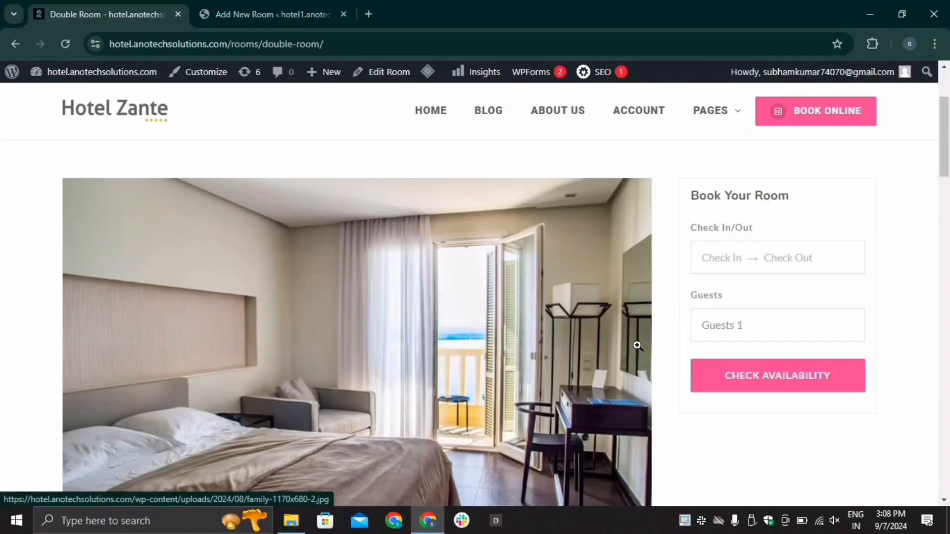
{"action": "left_click_drag", "start_coordinate": [636, 346], "coordinate": [562, 335]}
{"action": "scroll", "coordinate": [554, 325], "scroll_direction": "down", "scroll_amount": 2}
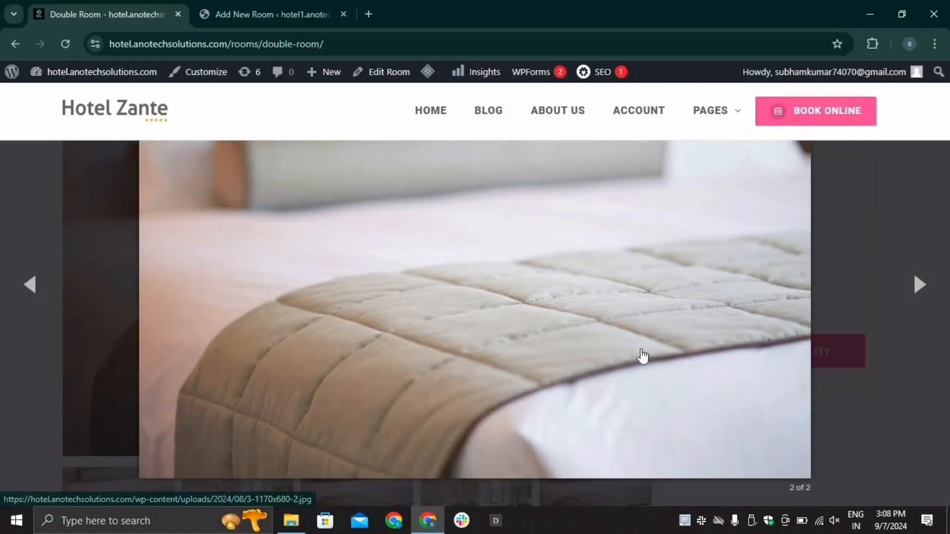
{"action": "left_click", "coordinate": [920, 284]}
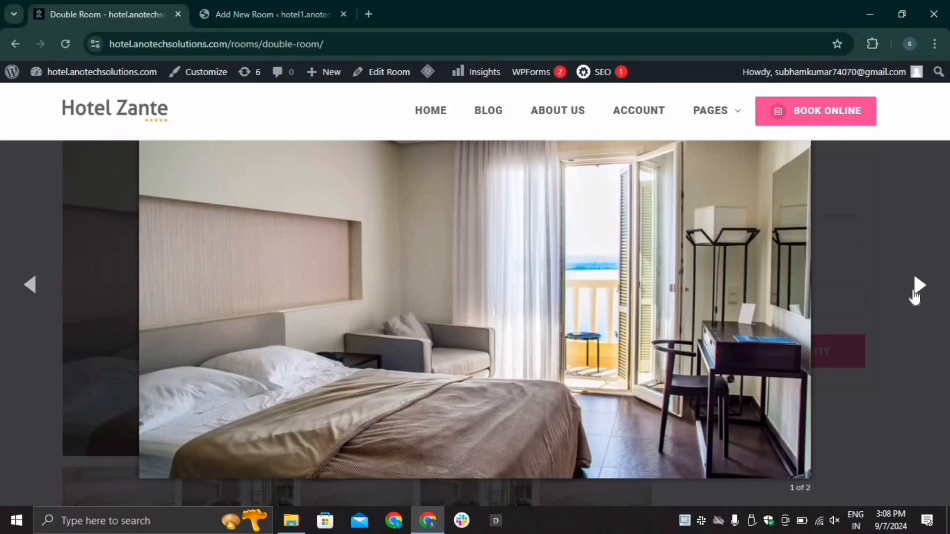
{"action": "left_click", "coordinate": [913, 293]}
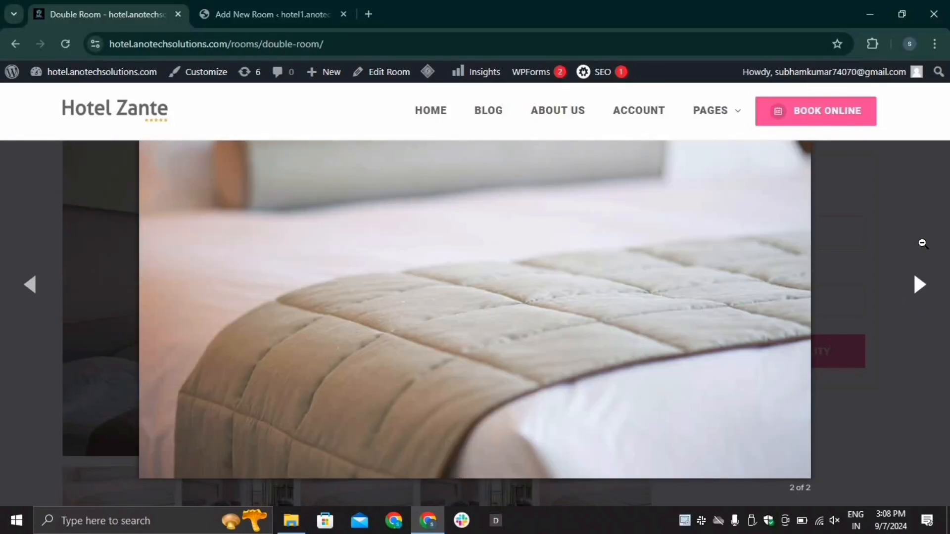
{"action": "left_click", "coordinate": [920, 240]}
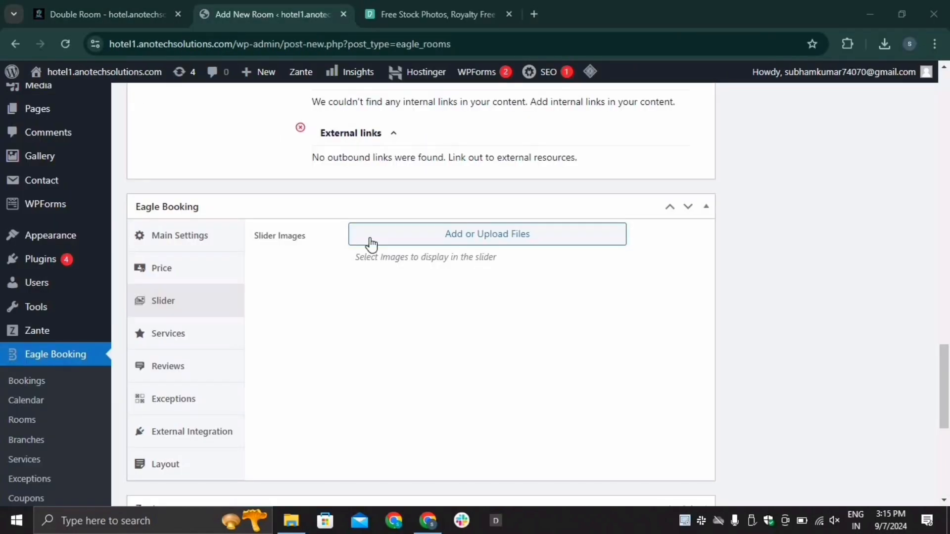
Step: Upload images 1, 2, 3, 5 and family-1170x680 from the Desktop's "hotel images" > "Gallary" folder as the room's slider images
{"action": "left_click", "coordinate": [389, 240]}
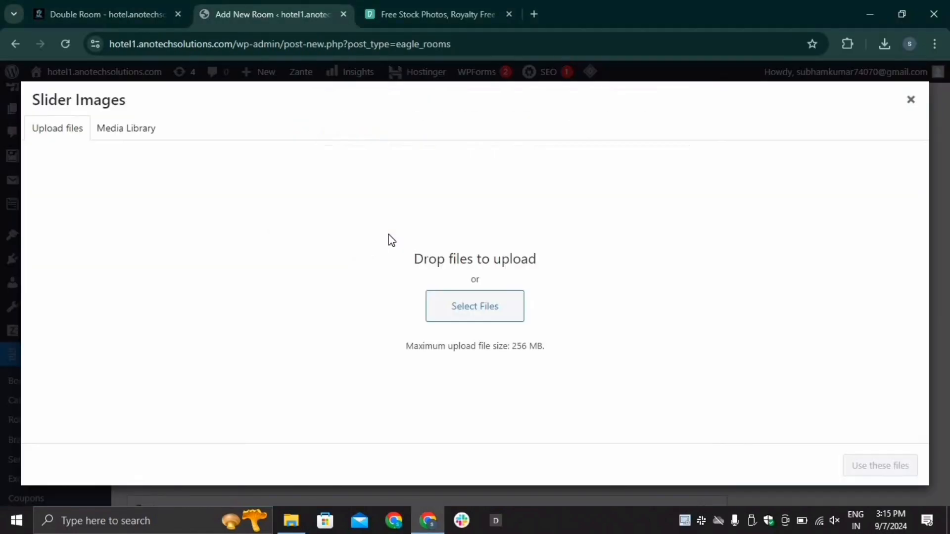
{"action": "left_click", "coordinate": [464, 295]}
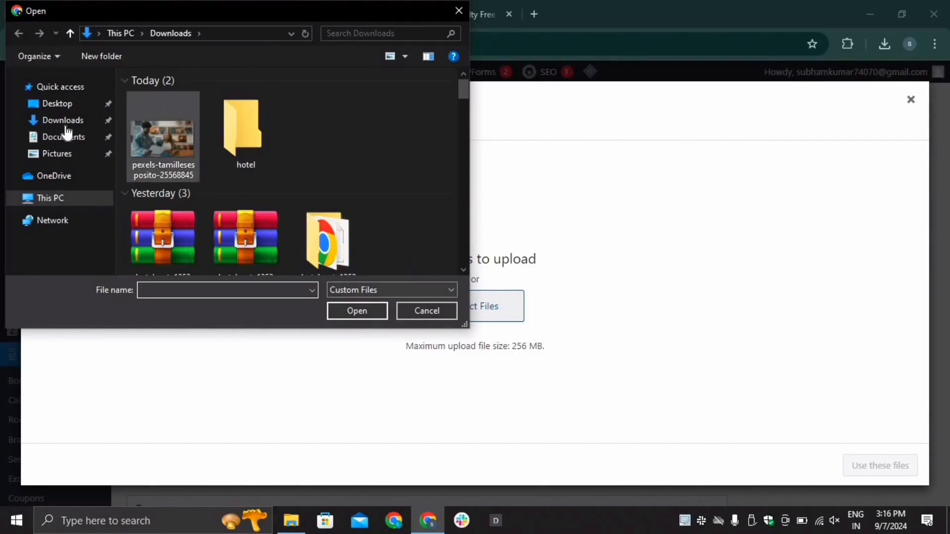
{"action": "left_click", "coordinate": [63, 101]}
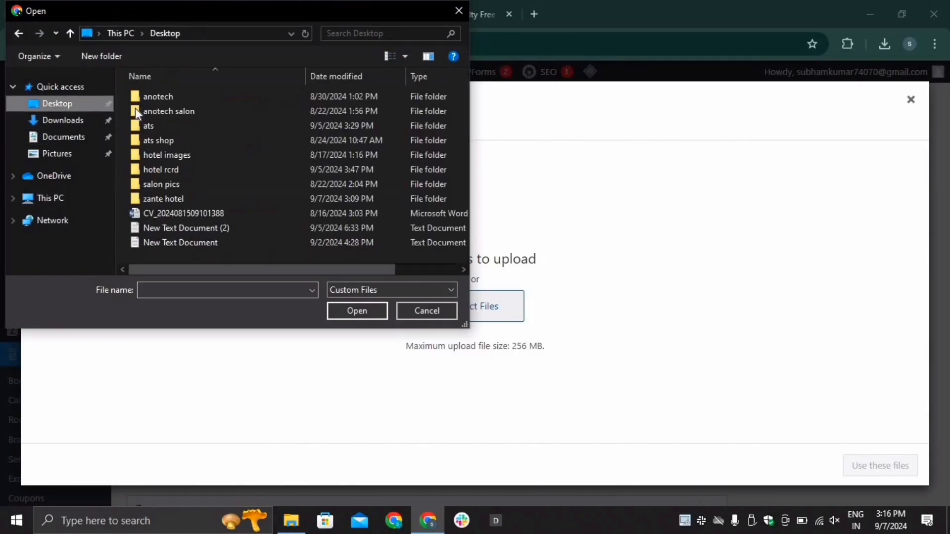
{"action": "double_click", "coordinate": [206, 157]}
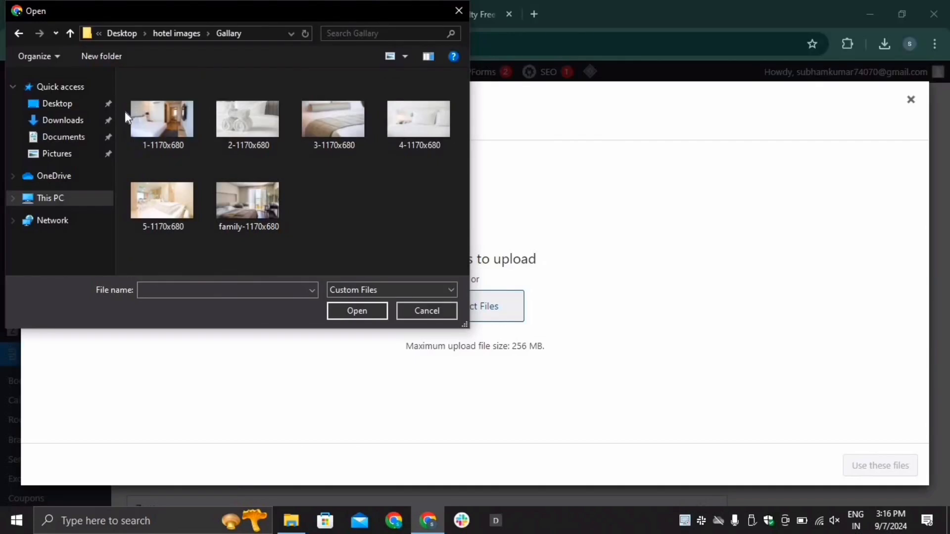
{"action": "left_click_drag", "start_coordinate": [124, 111], "coordinate": [326, 218]}
{"action": "left_click", "coordinate": [357, 312]}
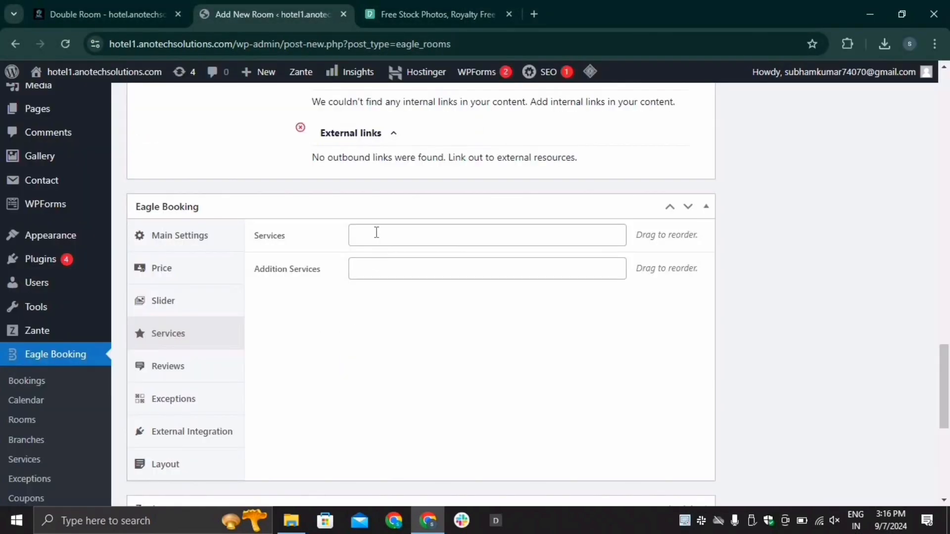
Step: Assign WideScreen TV, Wifi and Breakfast as the room's services
{"action": "left_click", "coordinate": [376, 232]}
{"action": "left_click", "coordinate": [392, 266]}
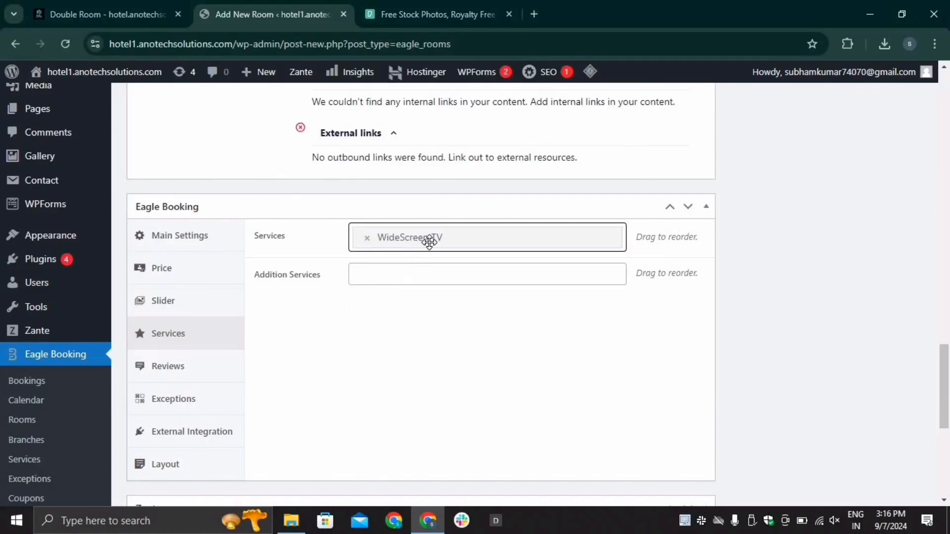
{"action": "left_click", "coordinate": [460, 240]}
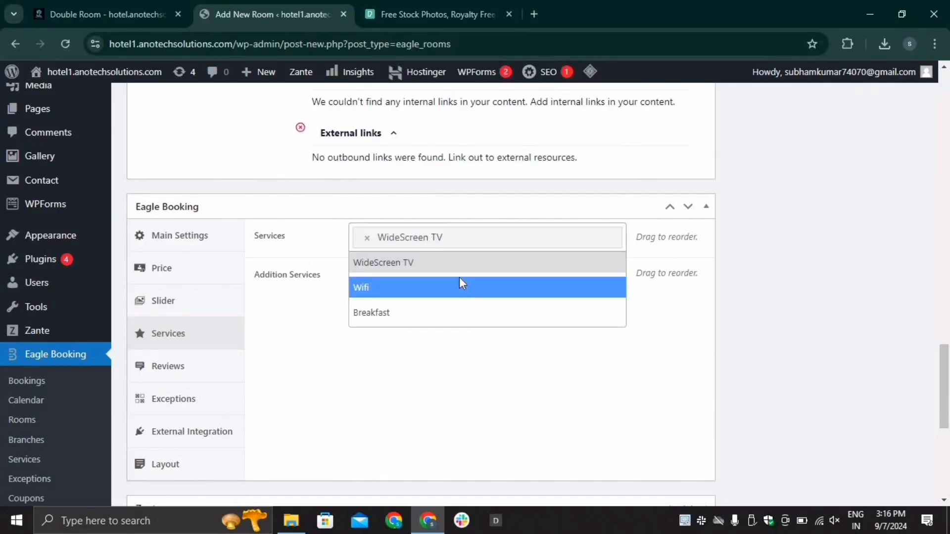
{"action": "left_click", "coordinate": [460, 287]}
{"action": "left_click", "coordinate": [483, 267]}
{"action": "left_click", "coordinate": [474, 336]}
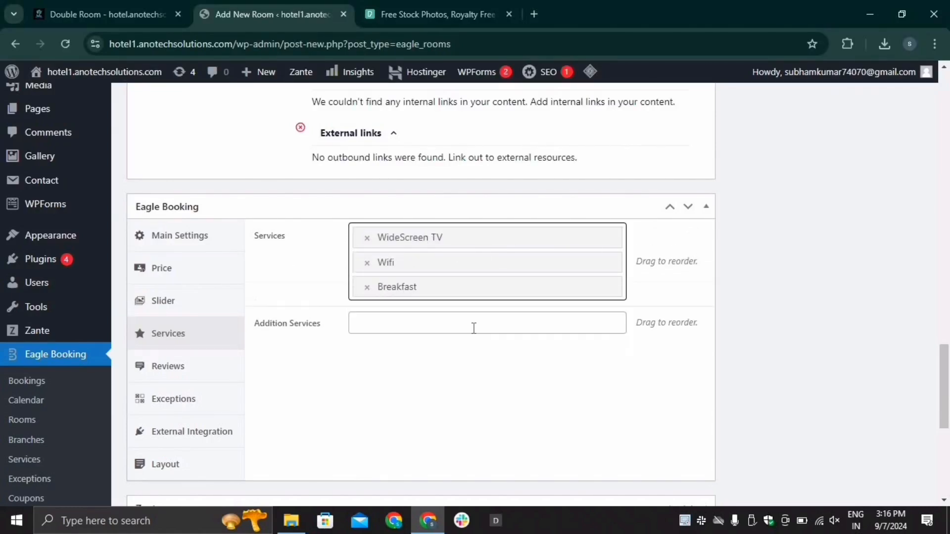
Step: Add Airport Pickeup and Massage & Spa as the room's additional services
{"action": "left_click", "coordinate": [395, 324]}
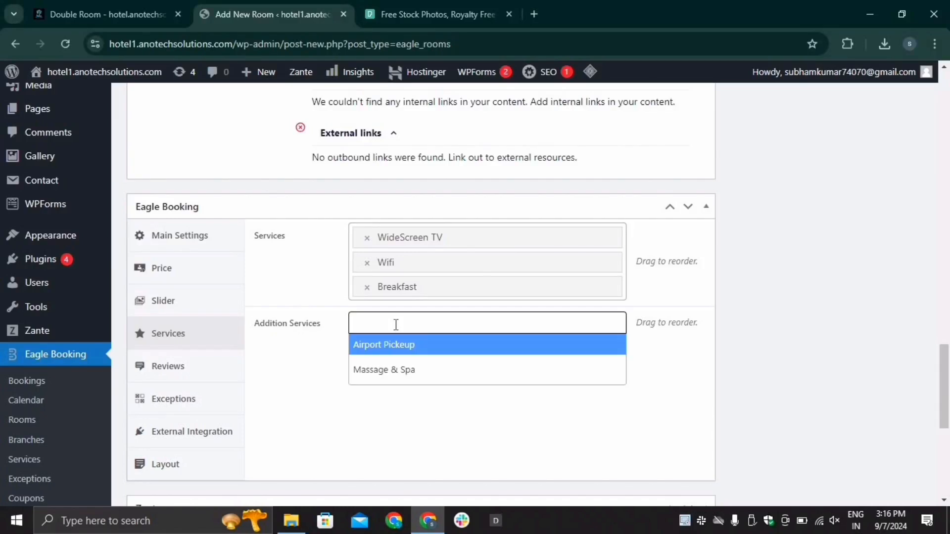
{"action": "left_click", "coordinate": [396, 351]}
{"action": "left_click", "coordinate": [448, 325]}
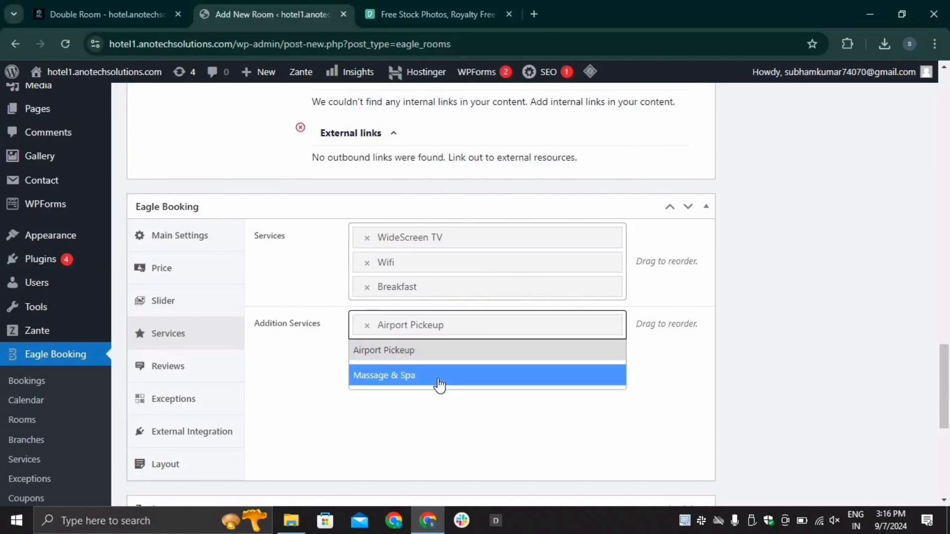
{"action": "left_click", "coordinate": [439, 385]}
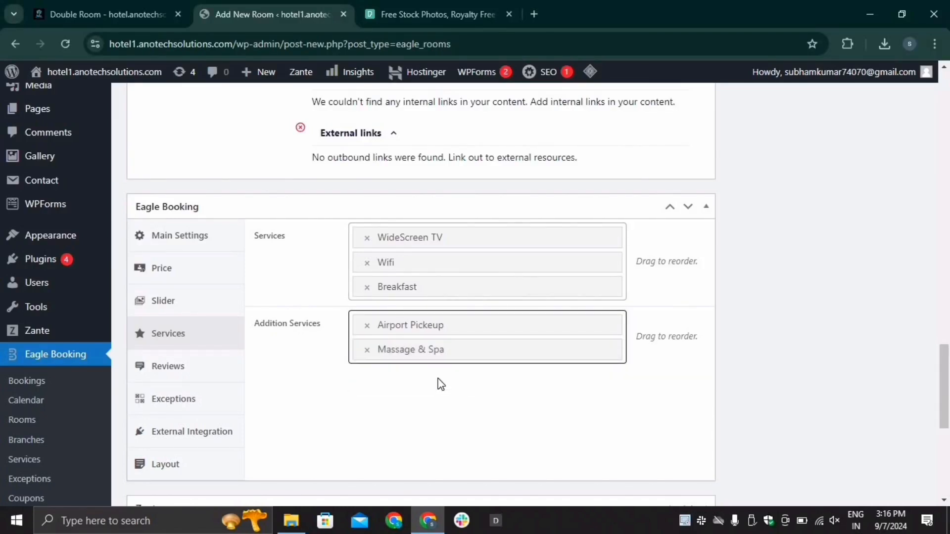
Step: Review the room's Reviews, Exceptions, External Integration and Layout settings and the Zante header options
{"action": "left_click", "coordinate": [179, 377]}
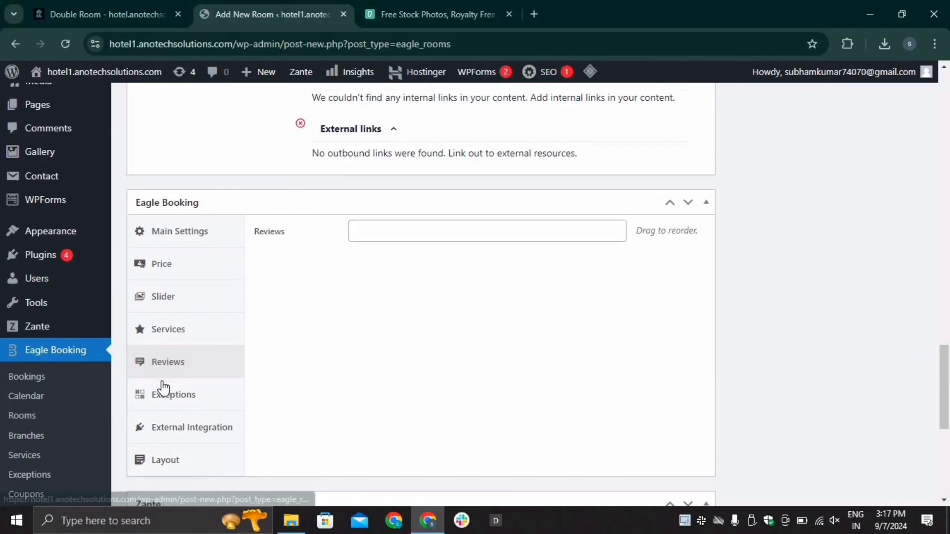
{"action": "scroll", "coordinate": [168, 332], "scroll_direction": "down", "scroll_amount": 2}
{"action": "left_click", "coordinate": [168, 330]}
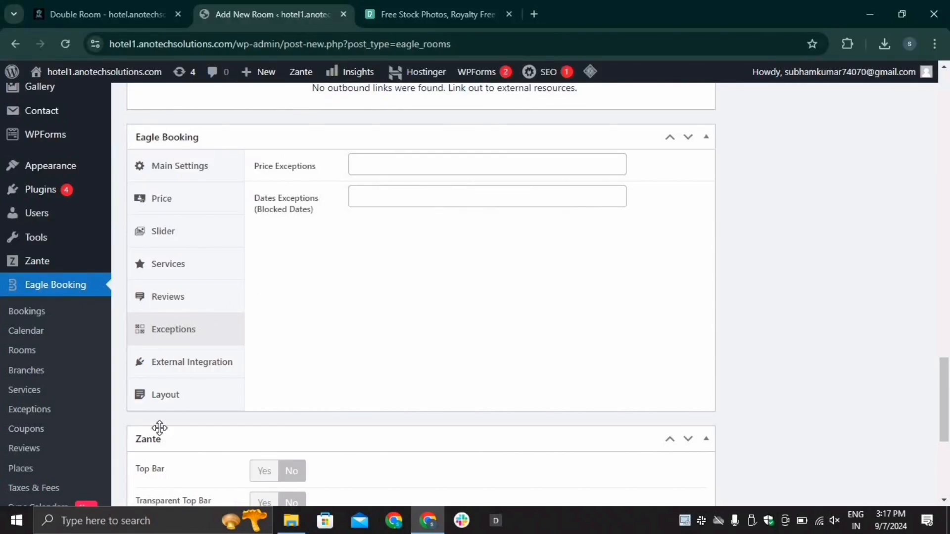
{"action": "left_click", "coordinate": [189, 366]}
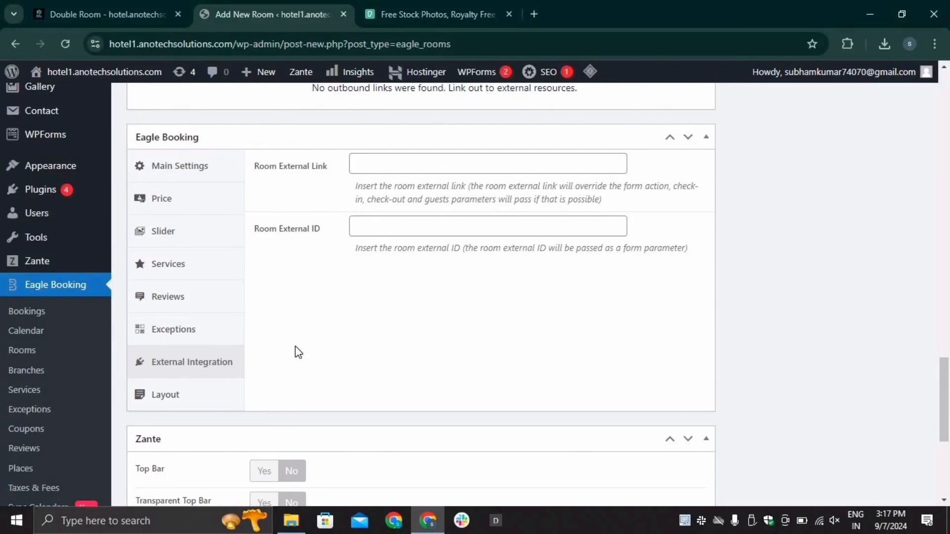
{"action": "left_click", "coordinate": [182, 397]}
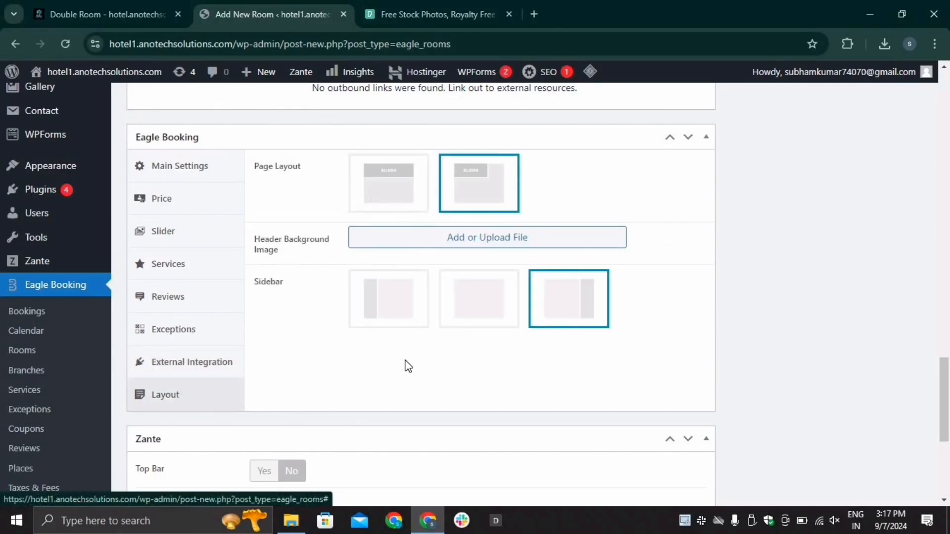
{"action": "scroll", "coordinate": [435, 341], "scroll_direction": "up", "scroll_amount": 1}
{"action": "scroll", "coordinate": [437, 343], "scroll_direction": "down", "scroll_amount": 1}
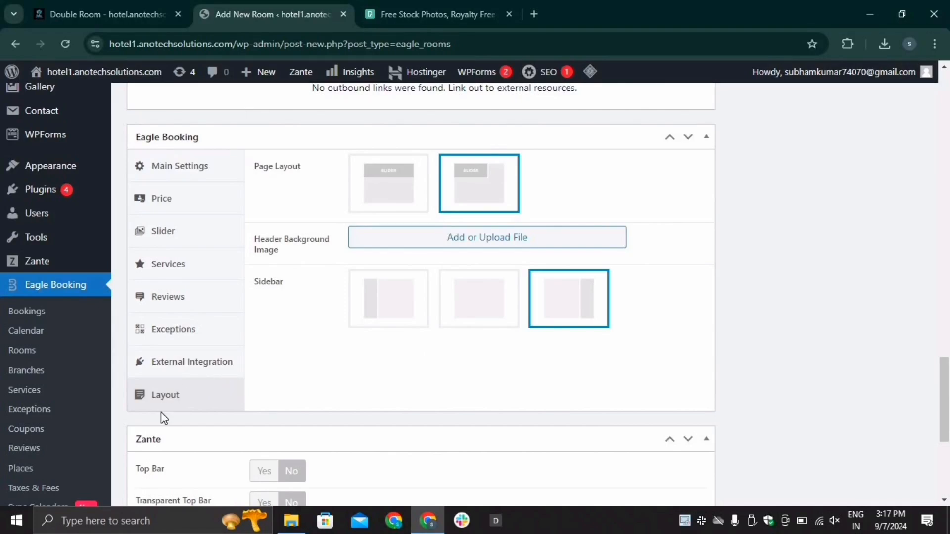
{"action": "scroll", "coordinate": [163, 416], "scroll_direction": "down", "scroll_amount": 1}
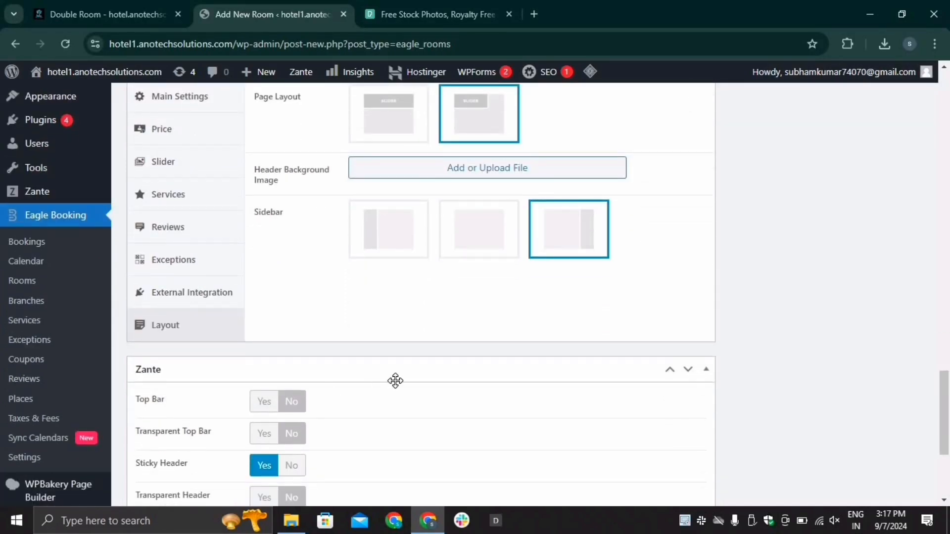
{"action": "scroll", "coordinate": [396, 381], "scroll_direction": "down", "scroll_amount": 1}
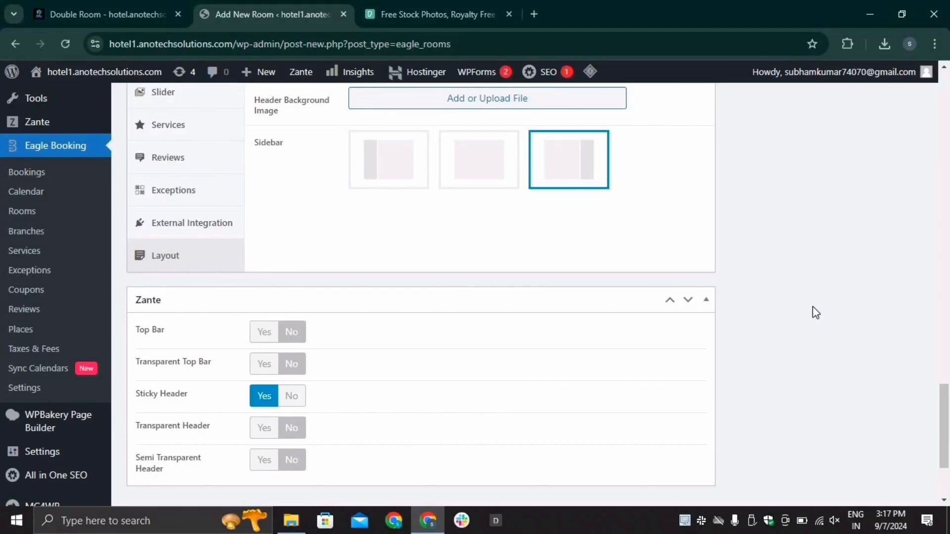
Step: Set the bathroom picture 5-1170x680 from the media library as the room's featured image
{"action": "scroll", "coordinate": [812, 309], "scroll_direction": "up", "scroll_amount": 10}
{"action": "left_click", "coordinate": [796, 340]}
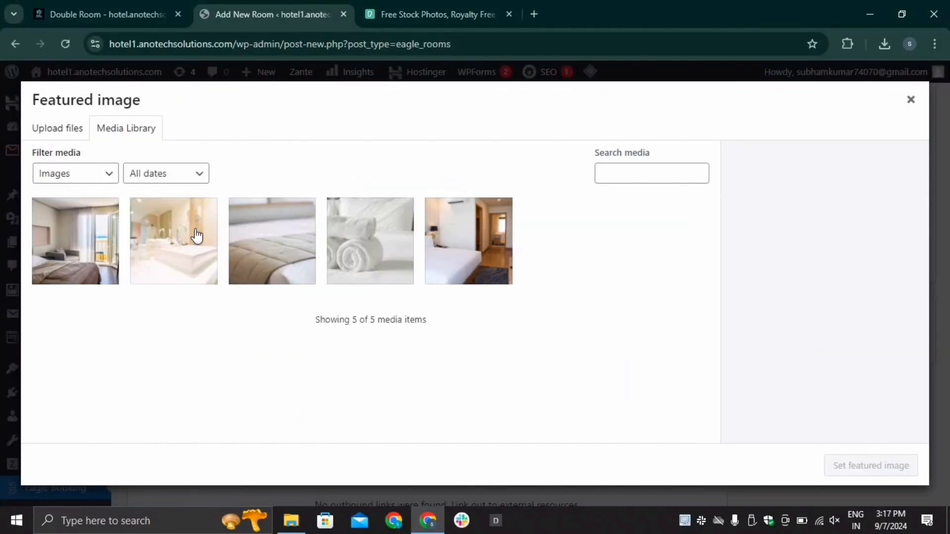
{"action": "left_click", "coordinate": [161, 286]}
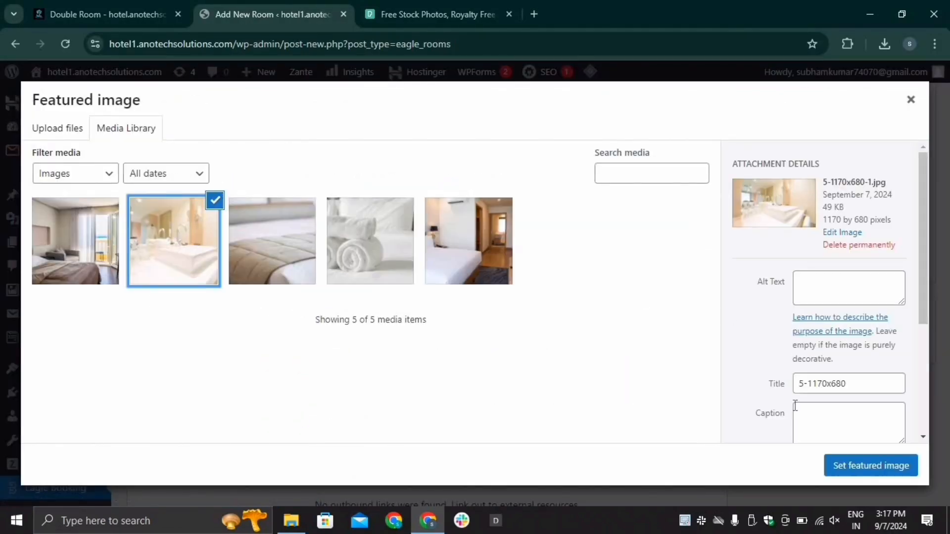
{"action": "left_click", "coordinate": [873, 468]}
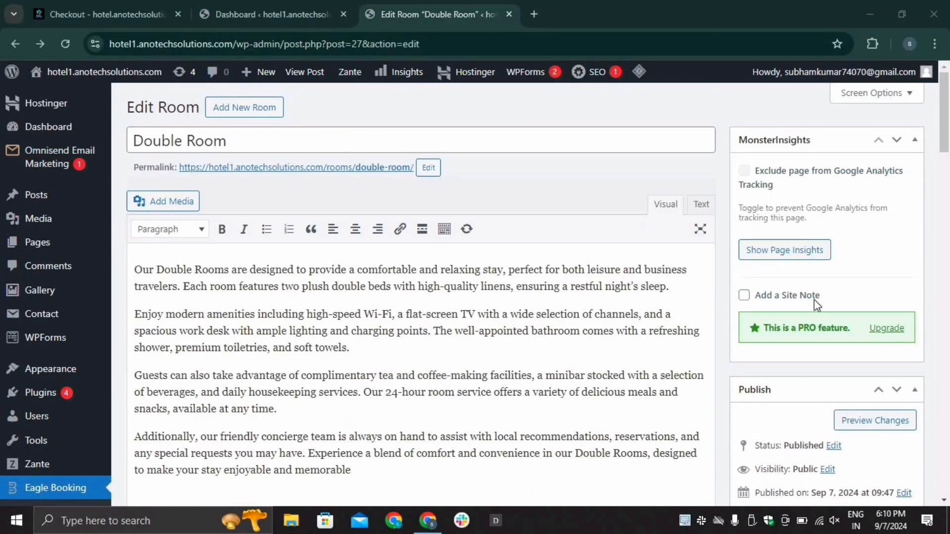
Step: Update the Double Room and open its public page in a new browser tab
{"action": "scroll", "coordinate": [841, 346], "scroll_direction": "down", "scroll_amount": 4}
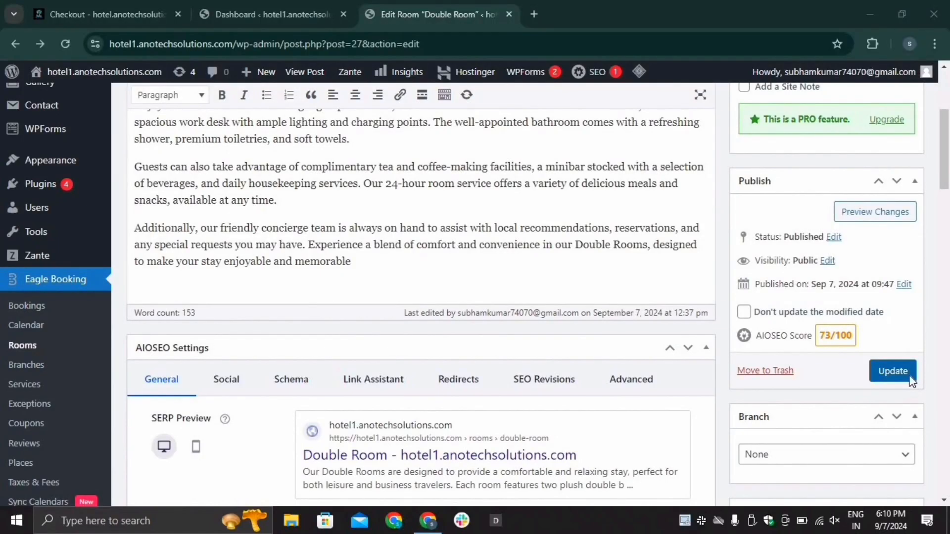
{"action": "left_click", "coordinate": [905, 376]}
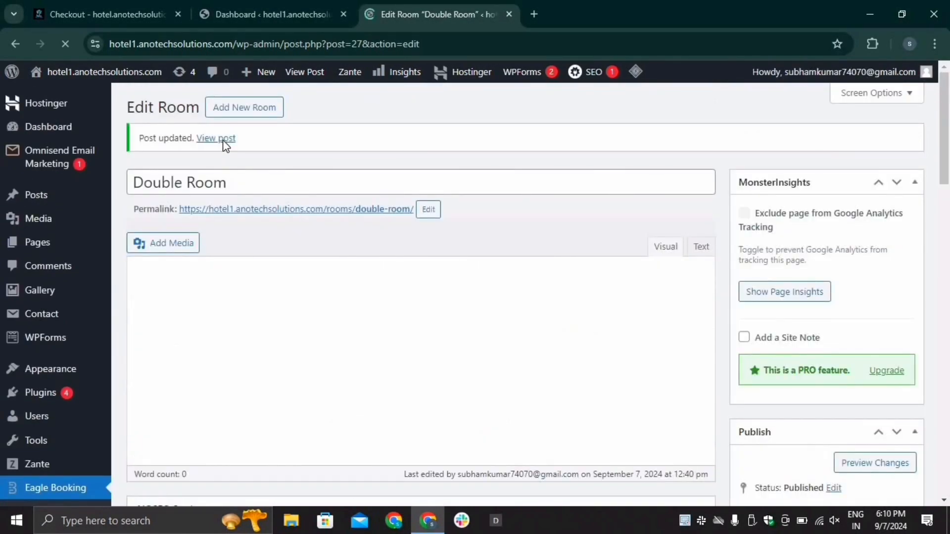
{"action": "right_click", "coordinate": [224, 144]}
{"action": "left_click", "coordinate": [274, 154]}
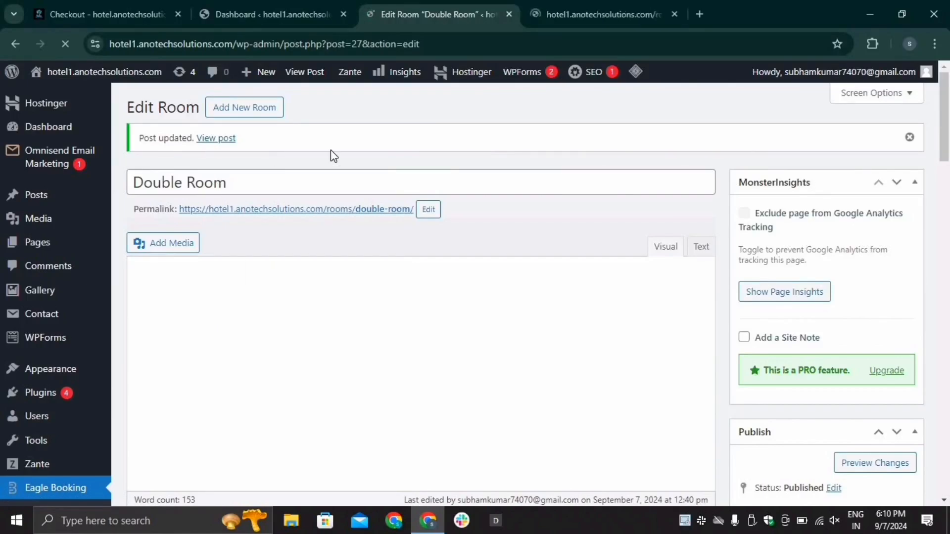
{"action": "left_click", "coordinate": [581, 6]}
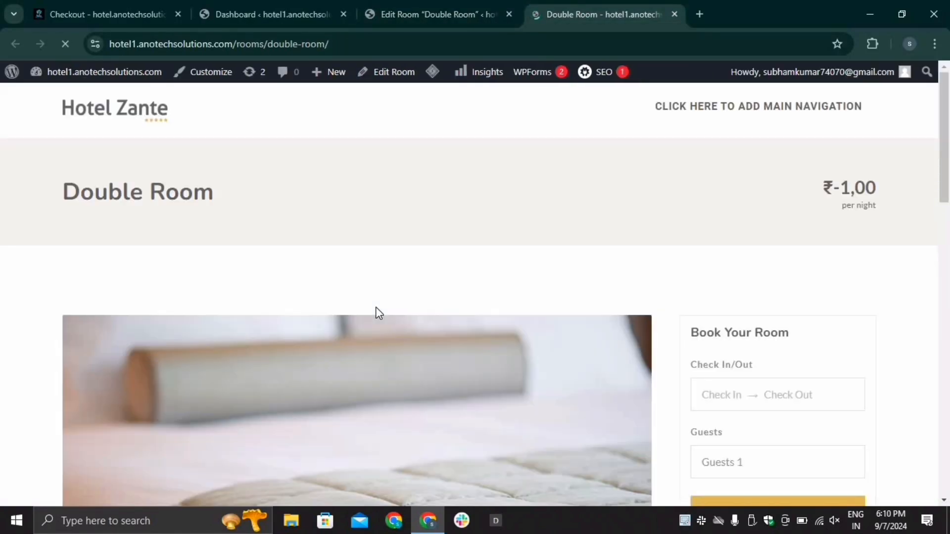
Step: Check the slider images, maximum guests, bed type and area on the public Double Room page
{"action": "scroll", "coordinate": [375, 307], "scroll_direction": "down", "scroll_amount": 3}
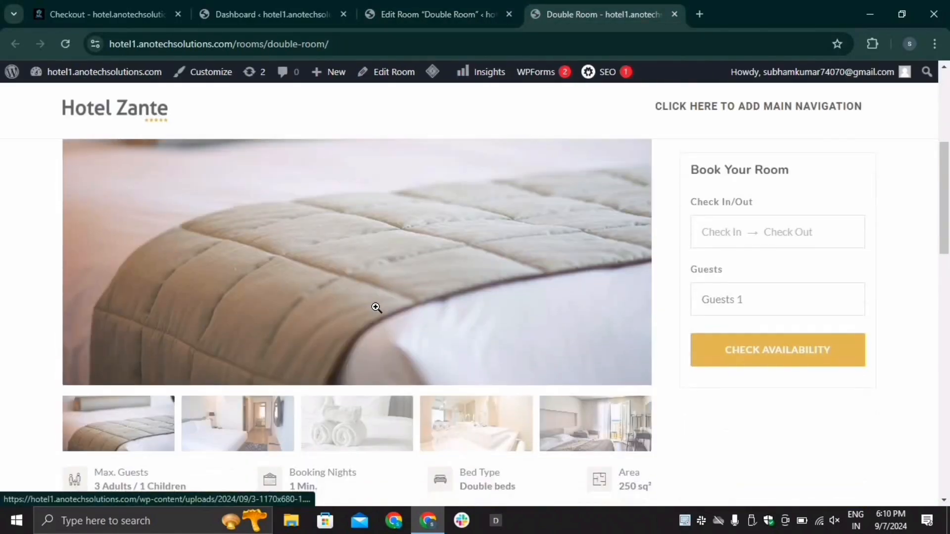
{"action": "scroll", "coordinate": [375, 308], "scroll_direction": "down", "scroll_amount": 3}
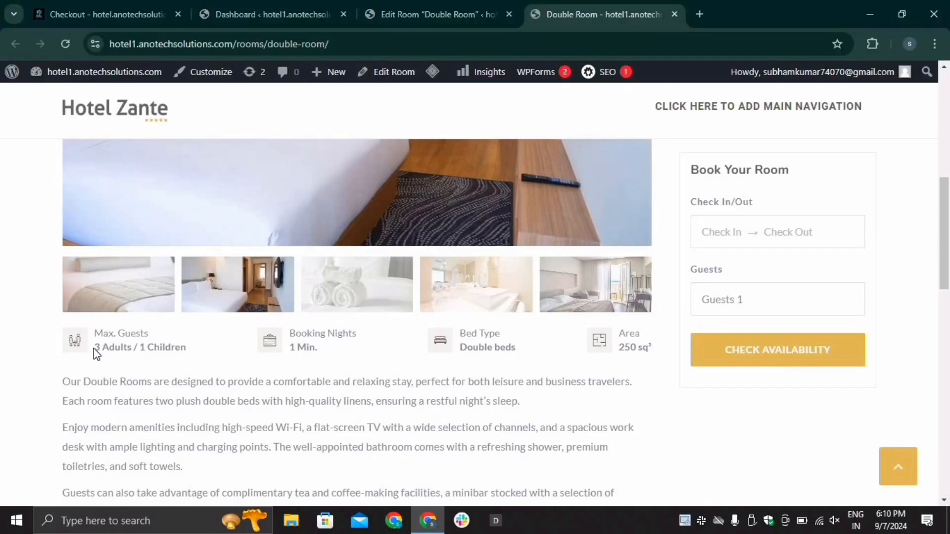
{"action": "left_click_drag", "start_coordinate": [95, 354], "coordinate": [285, 352]}
{"action": "left_click", "coordinate": [289, 359]}
{"action": "left_click_drag", "start_coordinate": [459, 346], "coordinate": [542, 352]}
{"action": "left_click", "coordinate": [562, 351]}
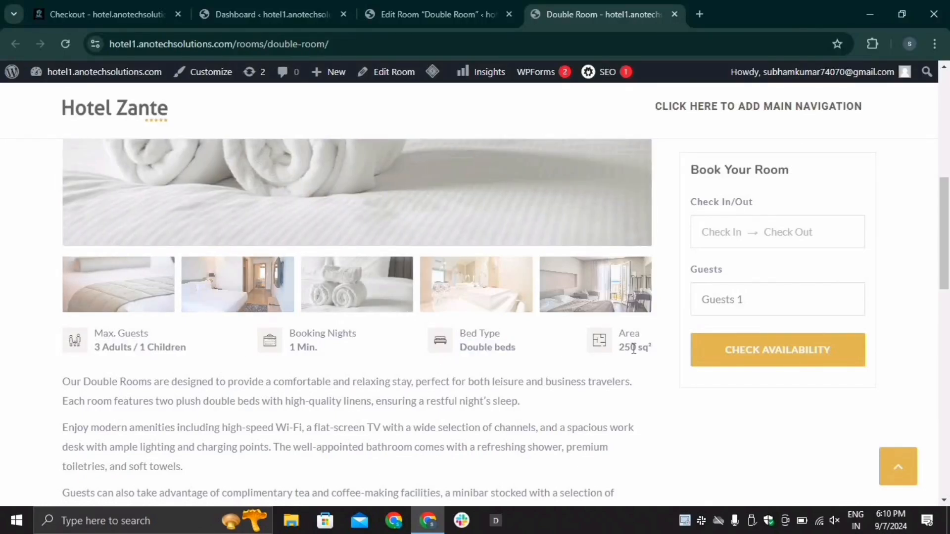
{"action": "left_click_drag", "start_coordinate": [620, 349], "coordinate": [658, 355]}
Step: Examine the description, availability calendar, room services and additional services on the Double Room page
{"action": "scroll", "coordinate": [500, 325], "scroll_direction": "down", "scroll_amount": 5}
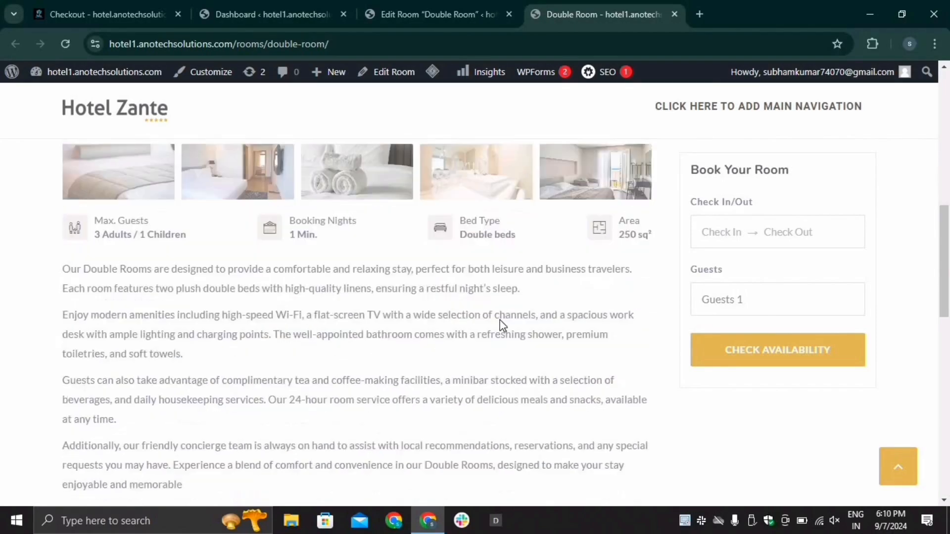
{"action": "scroll", "coordinate": [208, 331], "scroll_direction": "down", "scroll_amount": 1}
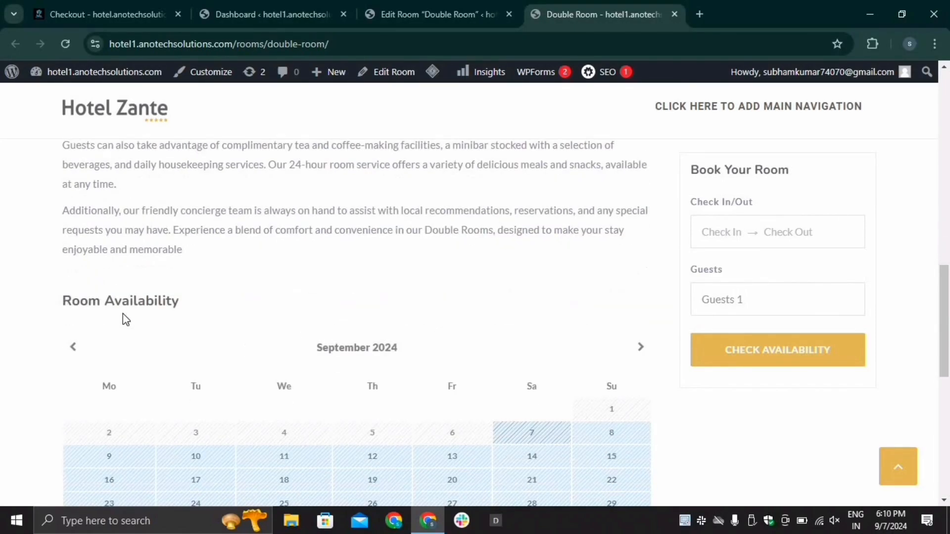
{"action": "scroll", "coordinate": [255, 328], "scroll_direction": "down", "scroll_amount": 2}
{"action": "scroll", "coordinate": [255, 327], "scroll_direction": "down", "scroll_amount": 3}
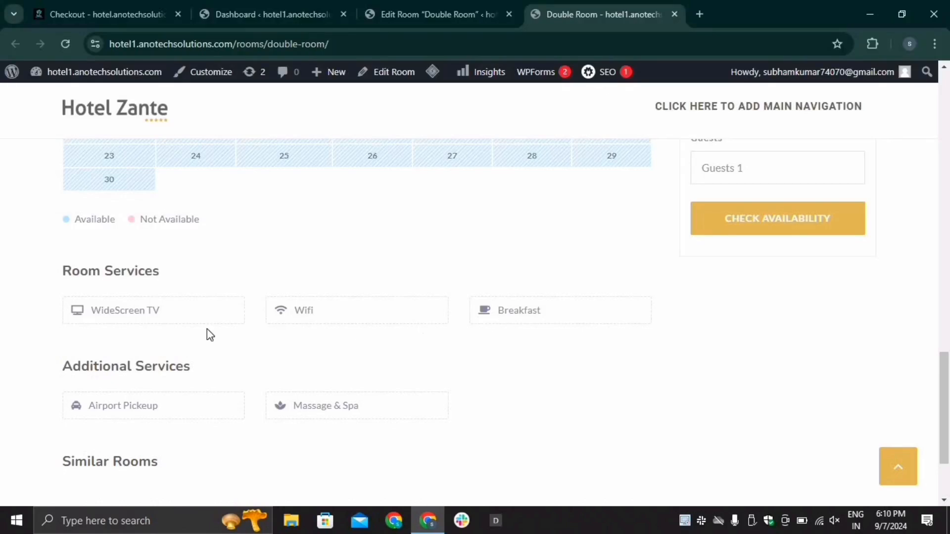
{"action": "scroll", "coordinate": [156, 331], "scroll_direction": "down", "scroll_amount": 1}
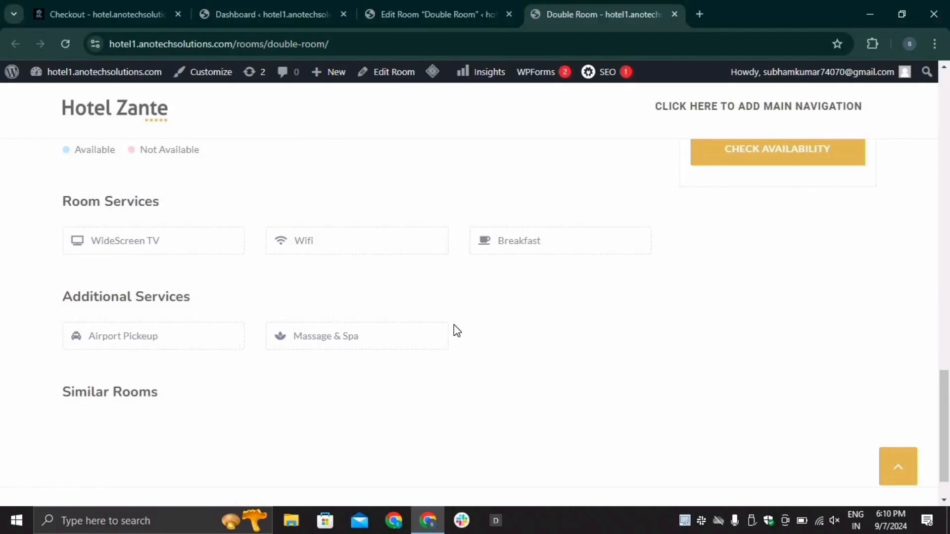
{"action": "scroll", "coordinate": [453, 325], "scroll_direction": "up", "scroll_amount": 3}
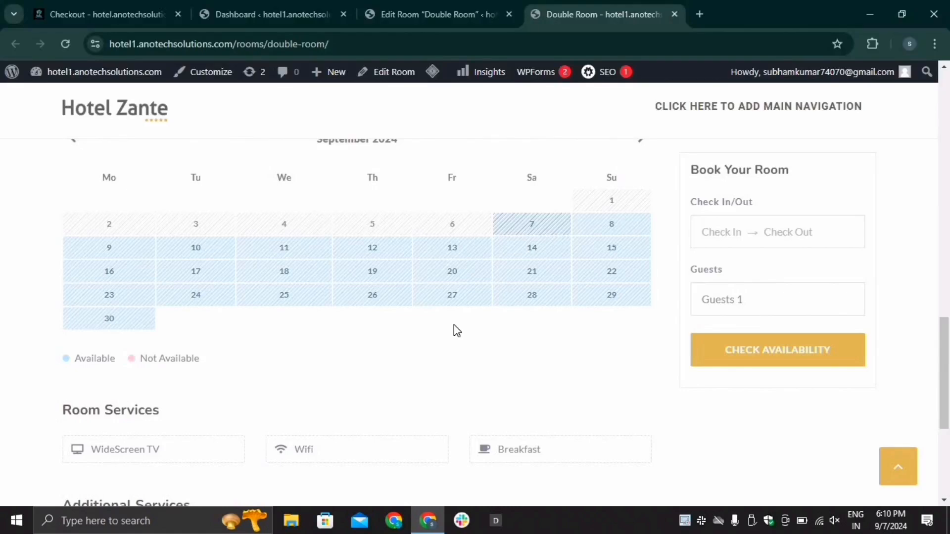
{"action": "scroll", "coordinate": [453, 324], "scroll_direction": "up", "scroll_amount": 3}
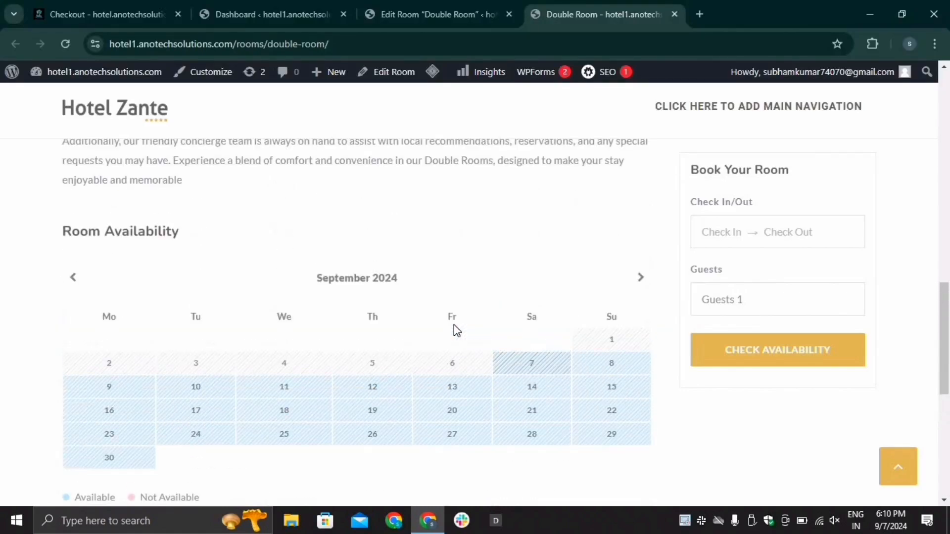
{"action": "scroll", "coordinate": [453, 325], "scroll_direction": "up", "scroll_amount": 5}
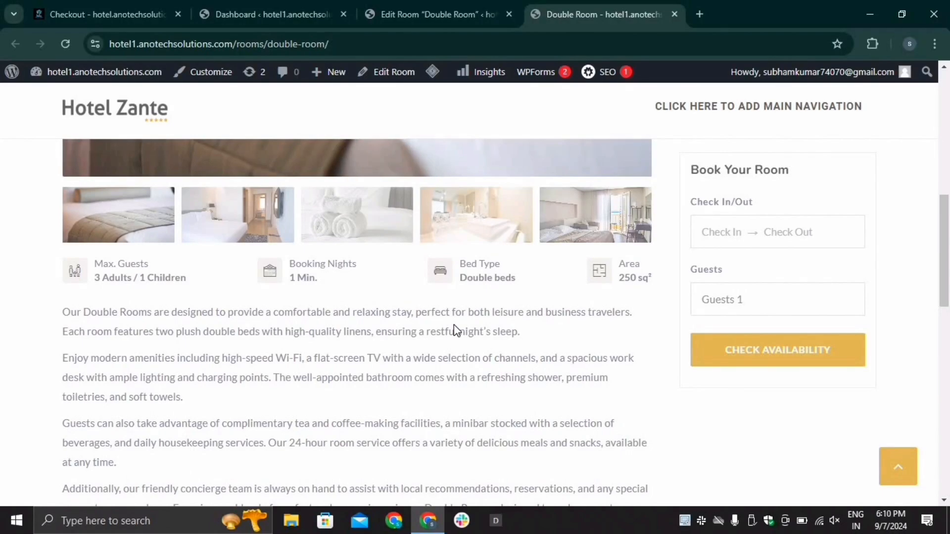
Step: Create a new page titled Search from the site's pages list and add an empty Shortcode block to it
{"action": "scroll", "coordinate": [453, 325], "scroll_direction": "up", "scroll_amount": 1}
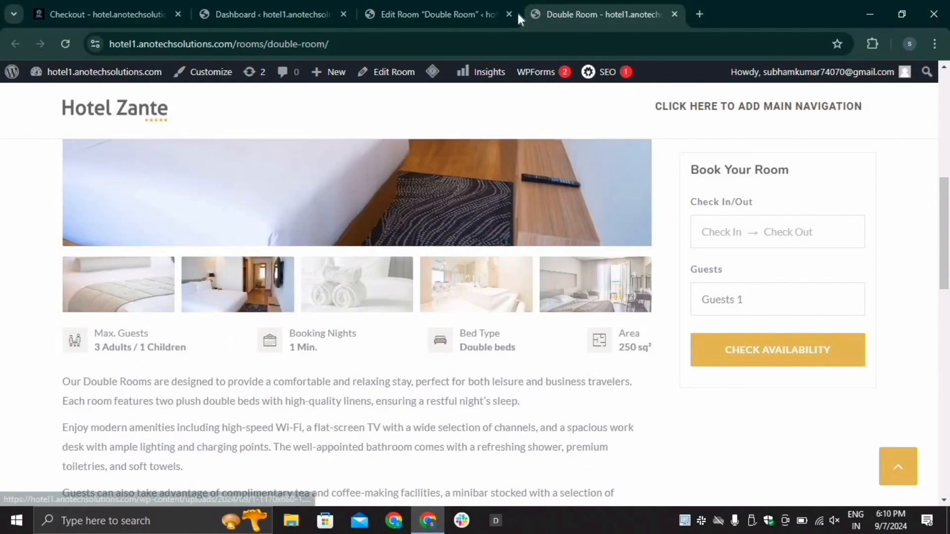
{"action": "left_click", "coordinate": [304, 5]}
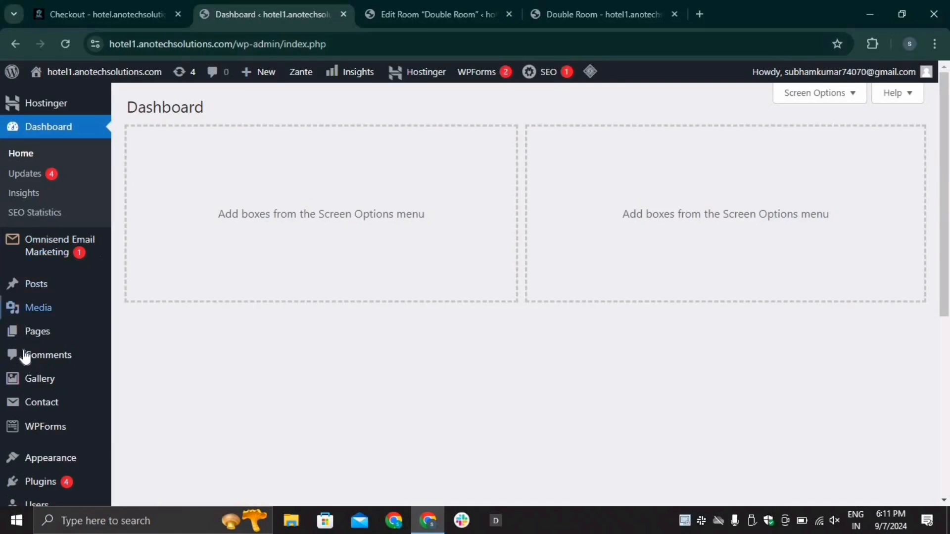
{"action": "left_click", "coordinate": [40, 329]}
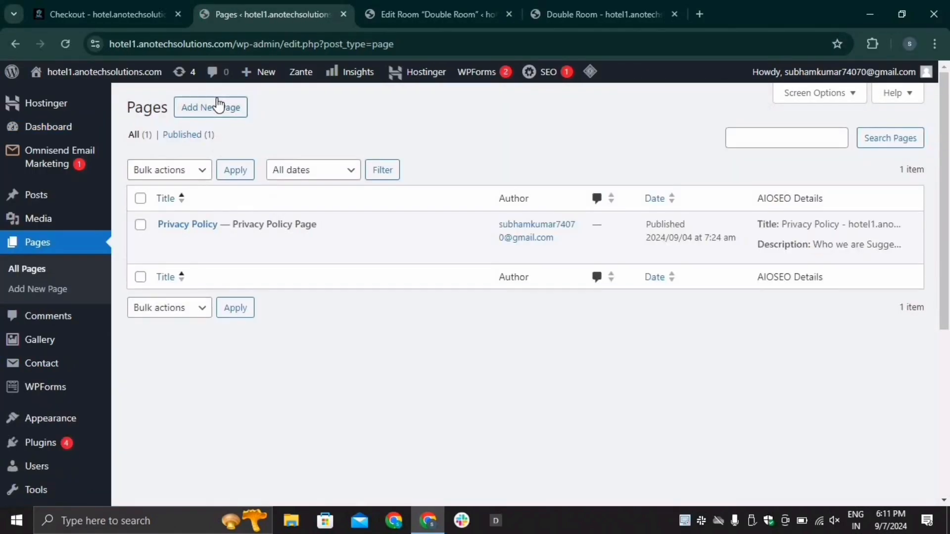
{"action": "left_click", "coordinate": [218, 105]}
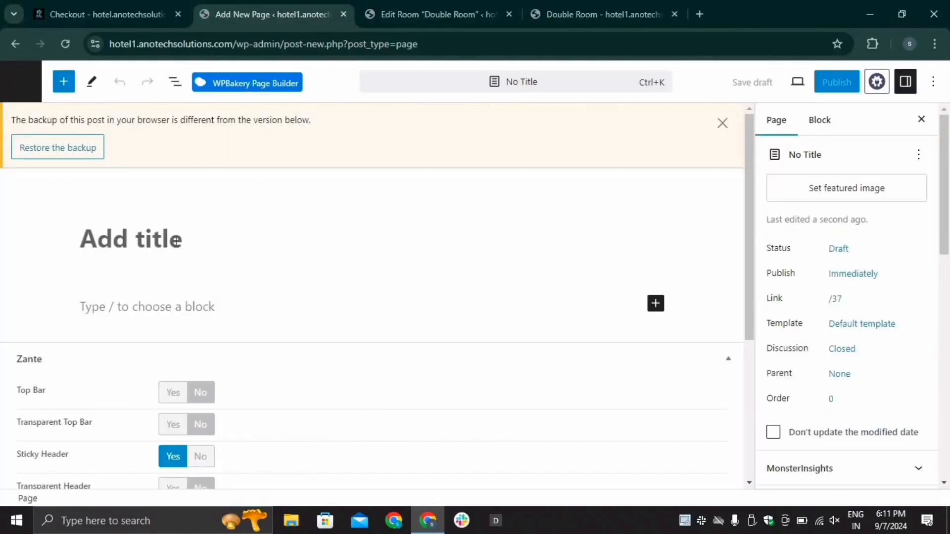
{"action": "type", "text": "Search"}
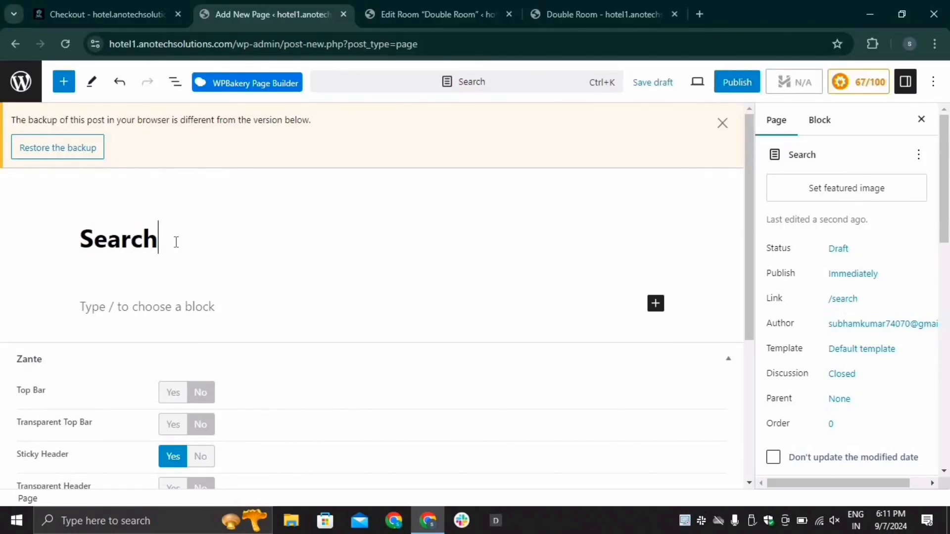
{"action": "left_click", "coordinate": [655, 304]}
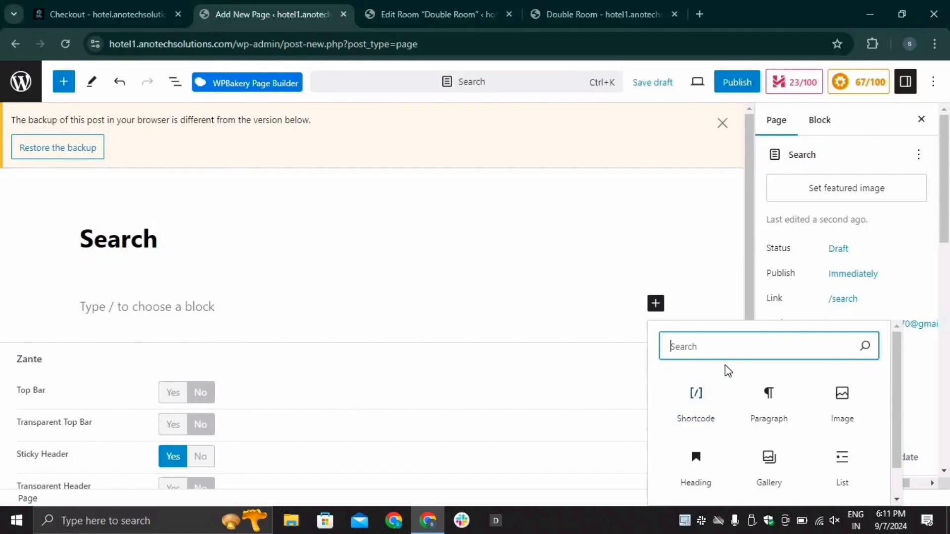
{"action": "left_click", "coordinate": [696, 398]}
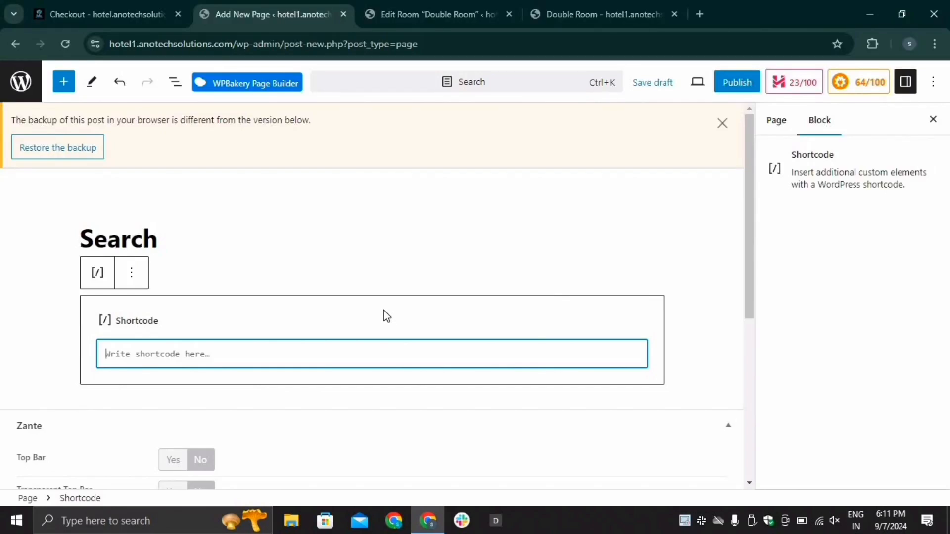
Step: Open the Eagle Booking settings in a new browser tab and place that tab before the public Double Room tab
{"action": "left_click", "coordinate": [429, 10]}
{"action": "scroll", "coordinate": [13, 372], "scroll_direction": "down", "scroll_amount": 5}
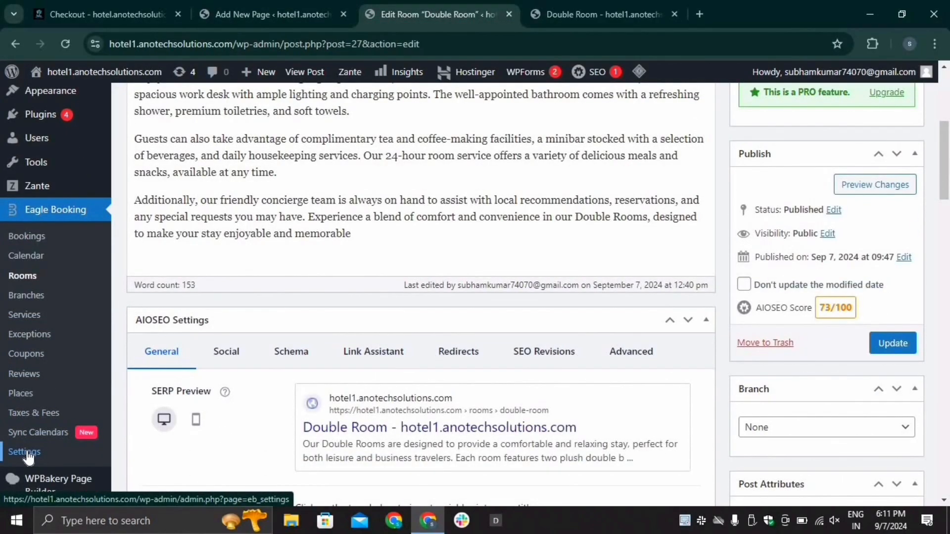
{"action": "right_click", "coordinate": [27, 452]}
{"action": "left_click", "coordinate": [138, 299]}
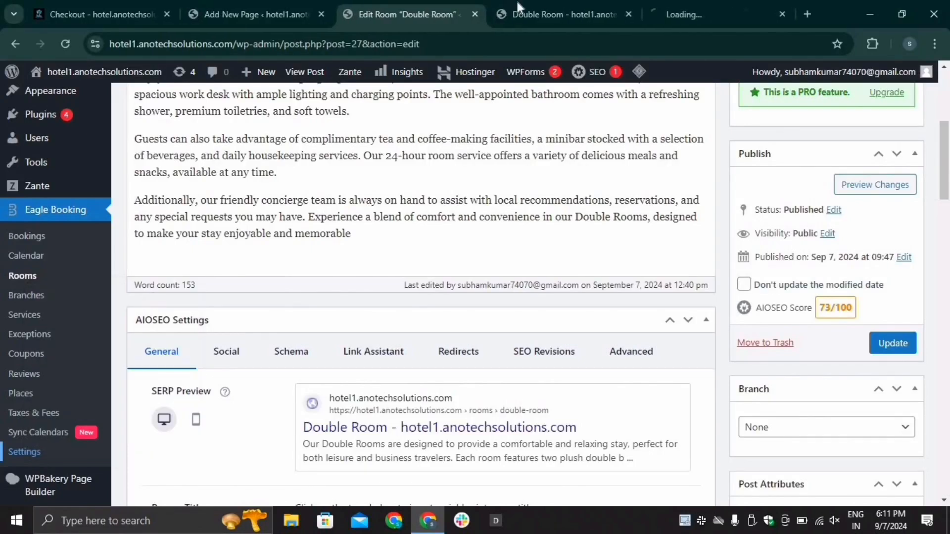
{"action": "left_click", "coordinate": [734, 6]}
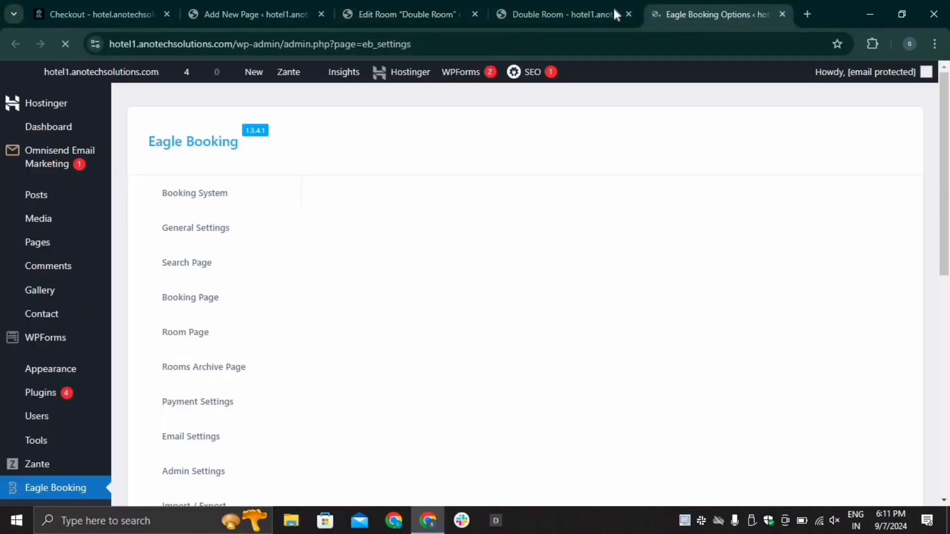
{"action": "left_click_drag", "start_coordinate": [613, 7], "coordinate": [570, 4]}
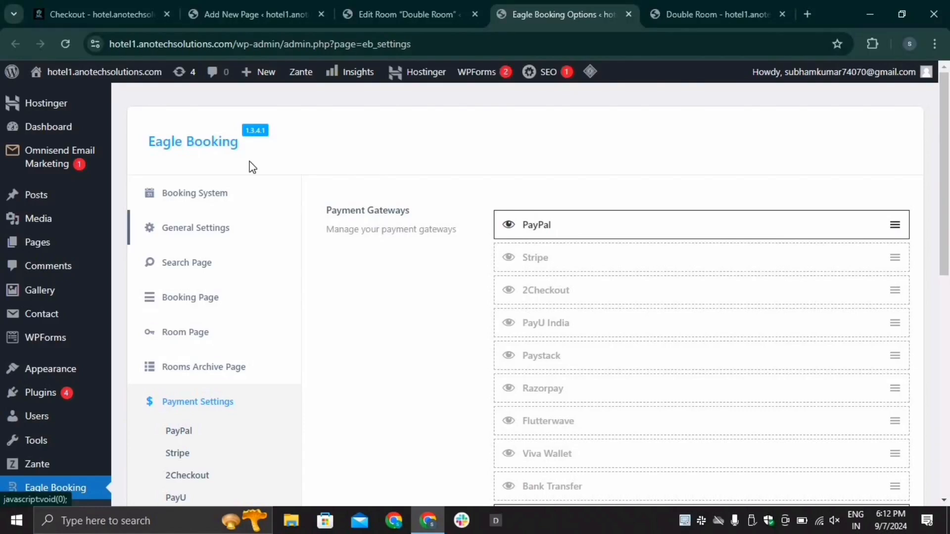
Step: Copy the search page shortcode [eb_search] from the Booking System section of the Eagle Booking settings
{"action": "left_click", "coordinate": [204, 204]}
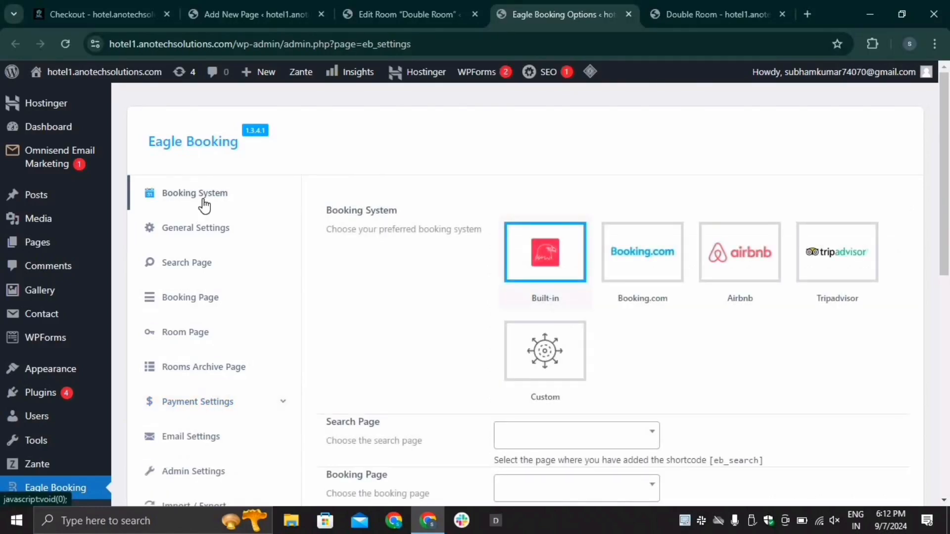
{"action": "scroll", "coordinate": [460, 306], "scroll_direction": "down", "scroll_amount": 2}
{"action": "scroll", "coordinate": [459, 305], "scroll_direction": "down", "scroll_amount": 1}
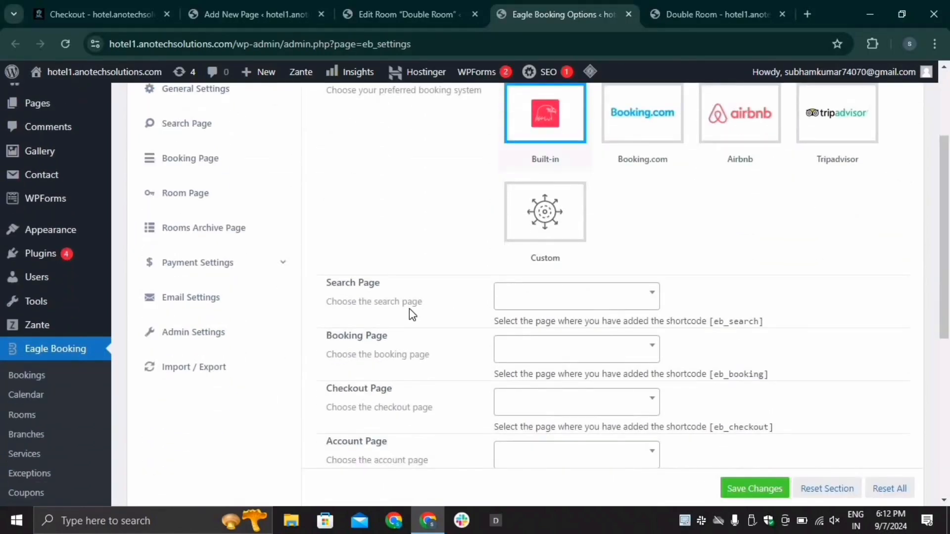
{"action": "scroll", "coordinate": [709, 334], "scroll_direction": "down", "scroll_amount": 2}
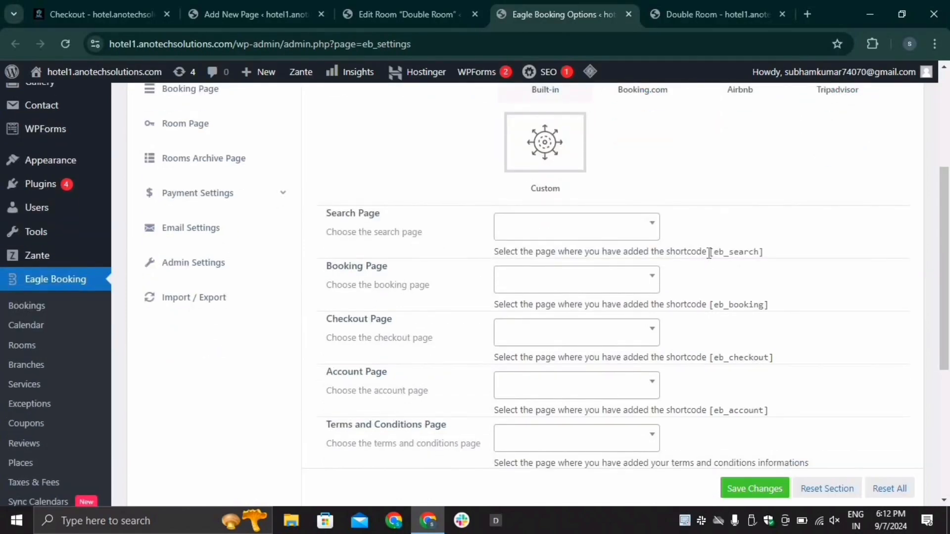
{"action": "left_click_drag", "start_coordinate": [707, 253], "coordinate": [770, 257]}
{"action": "key", "text": "ctrl+c"}
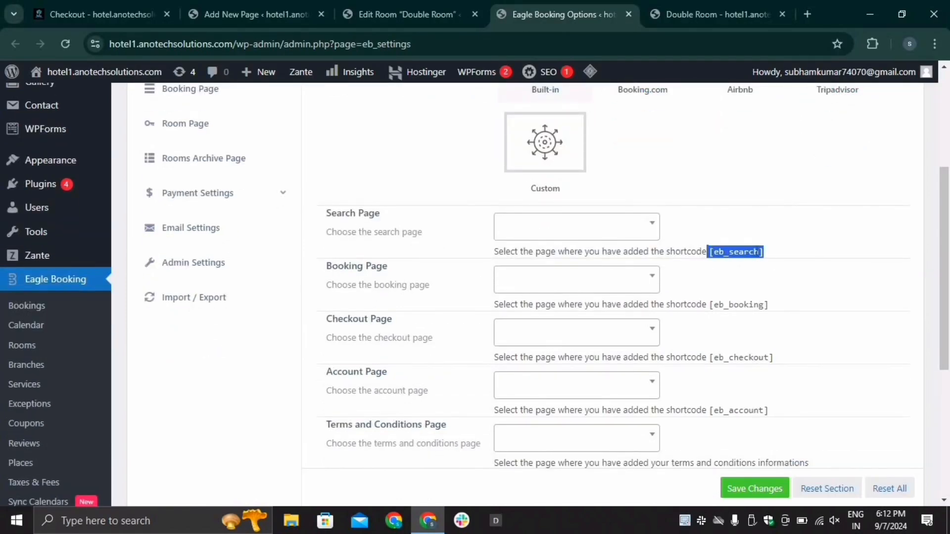
{"action": "right_click", "coordinate": [757, 252]}
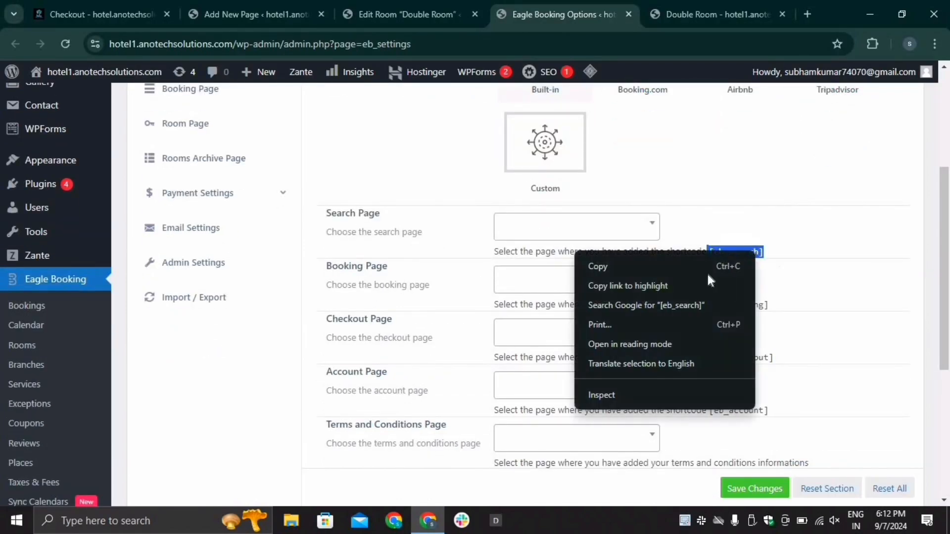
Step: Paste [eb_search] into the Search page's Shortcode block and publish the page
{"action": "left_click", "coordinate": [284, 6]}
{"action": "right_click", "coordinate": [125, 351]}
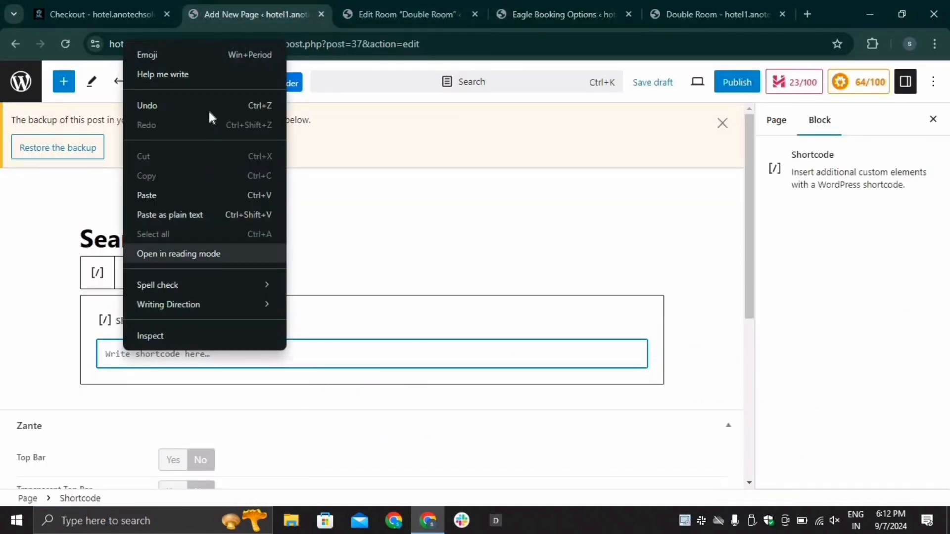
{"action": "left_click", "coordinate": [191, 194]}
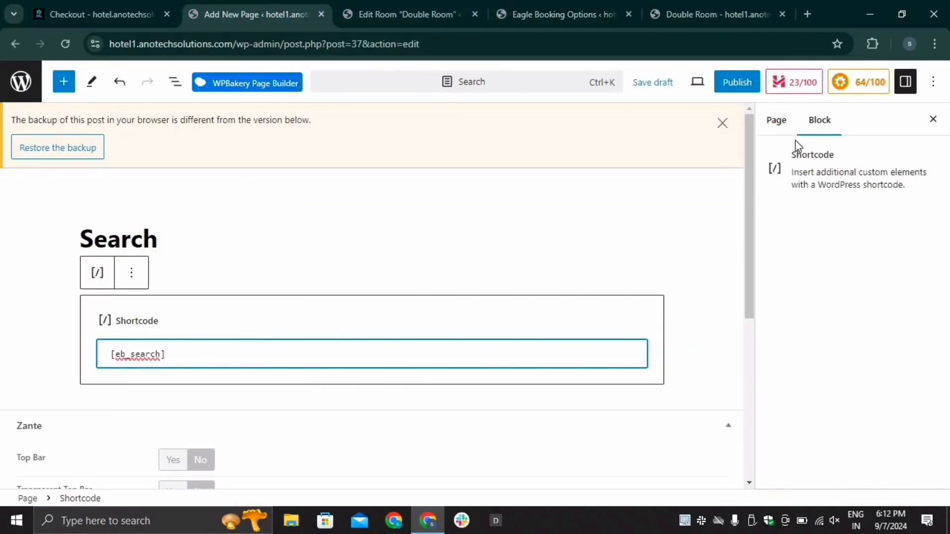
{"action": "left_click", "coordinate": [732, 83]}
{"action": "left_click", "coordinate": [779, 83]}
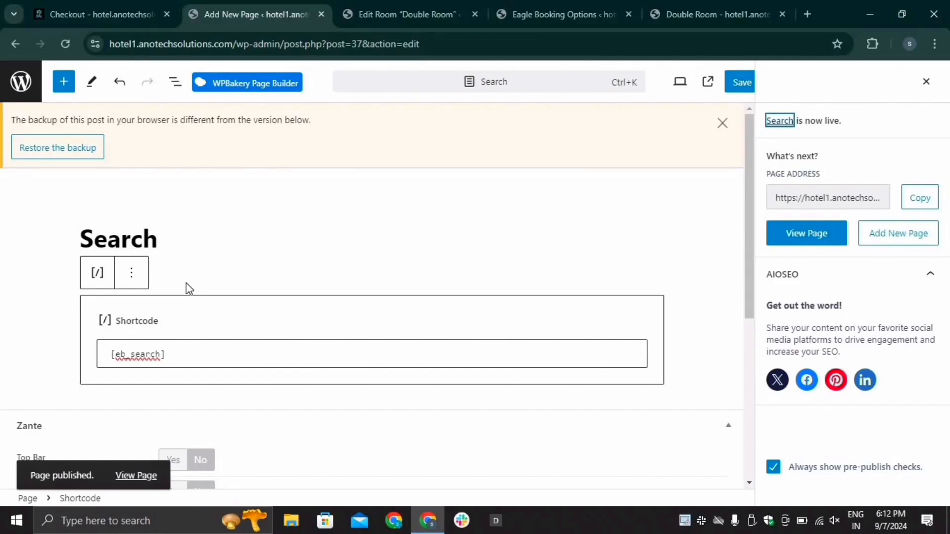
Step: Return to the pages list and create a new page titled Booking with an empty Shortcode block
{"action": "left_click", "coordinate": [23, 82]}
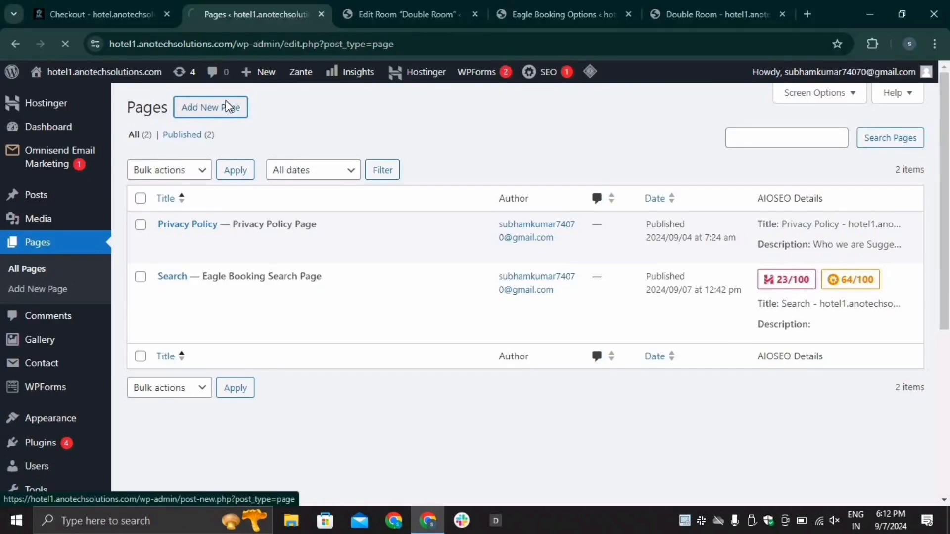
{"action": "left_click", "coordinate": [226, 107]}
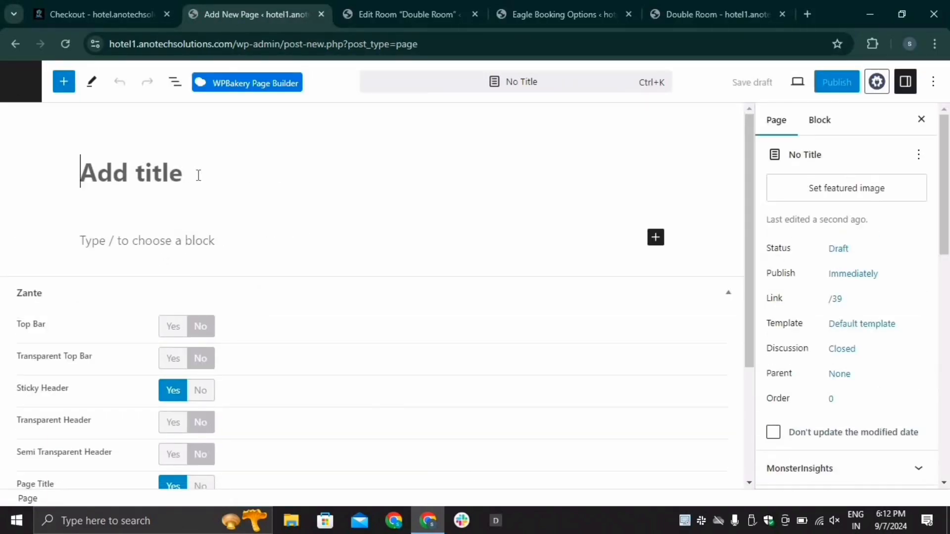
{"action": "left_click", "coordinate": [198, 175]}
{"action": "type", "text": "Bo"}
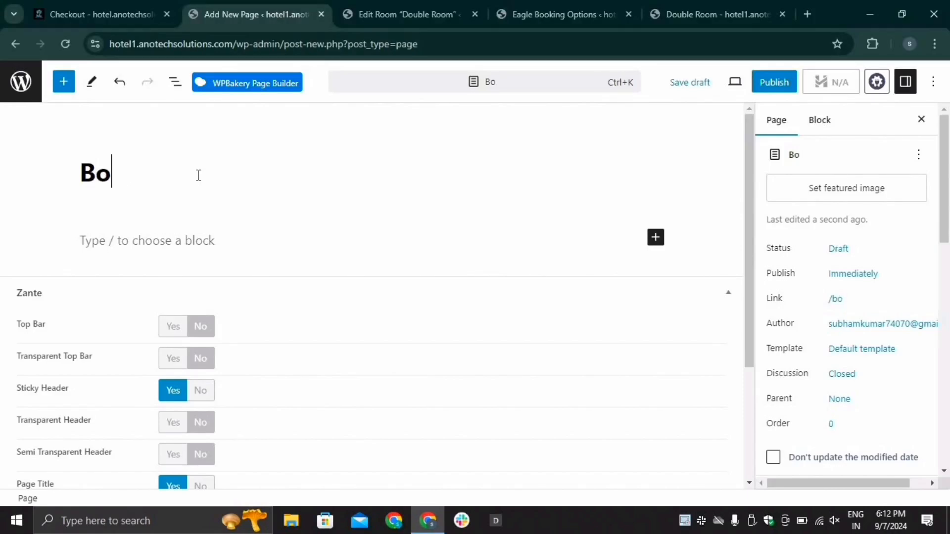
{"action": "type", "text": "oking"}
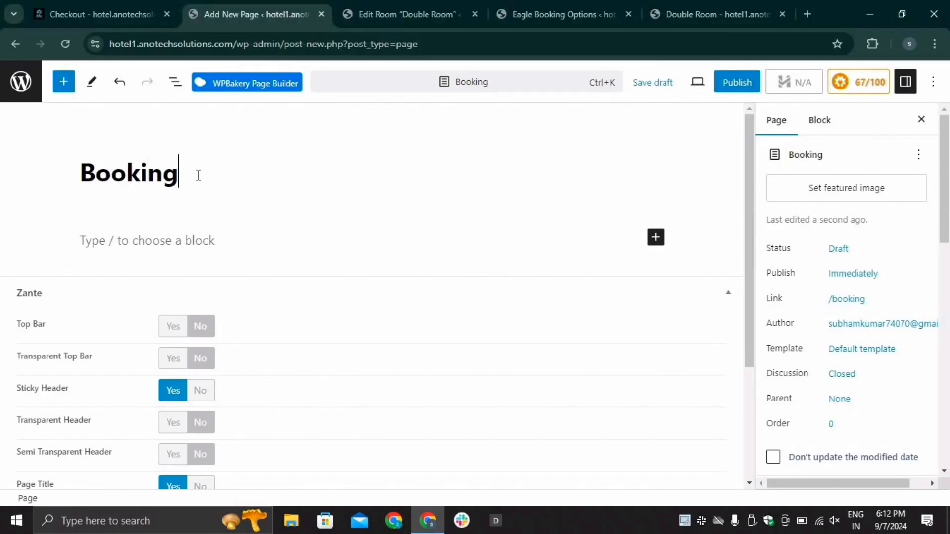
{"action": "left_click", "coordinate": [655, 238]}
{"action": "left_click", "coordinate": [695, 336]}
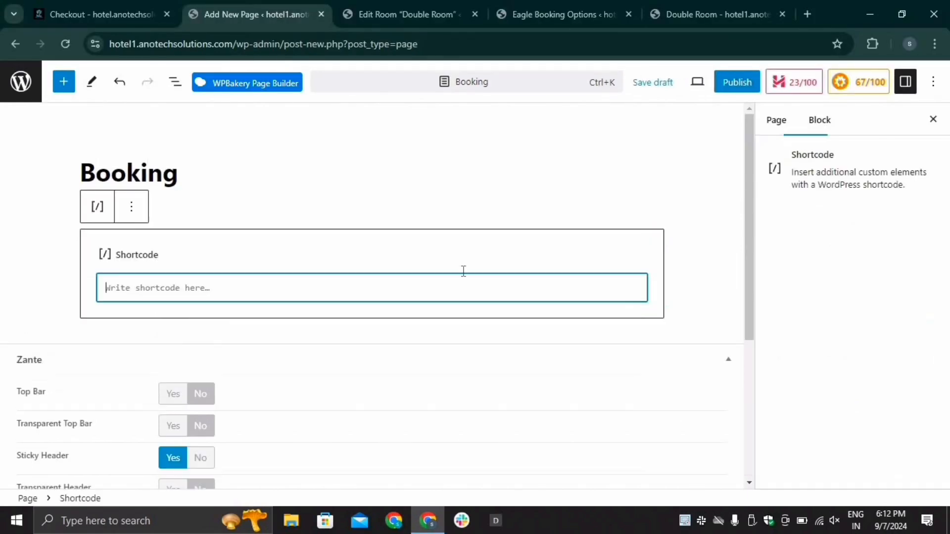
Step: Copy the booking page shortcode [eb_booking] from the Eagle Booking settings
{"action": "left_click", "coordinate": [670, 4]}
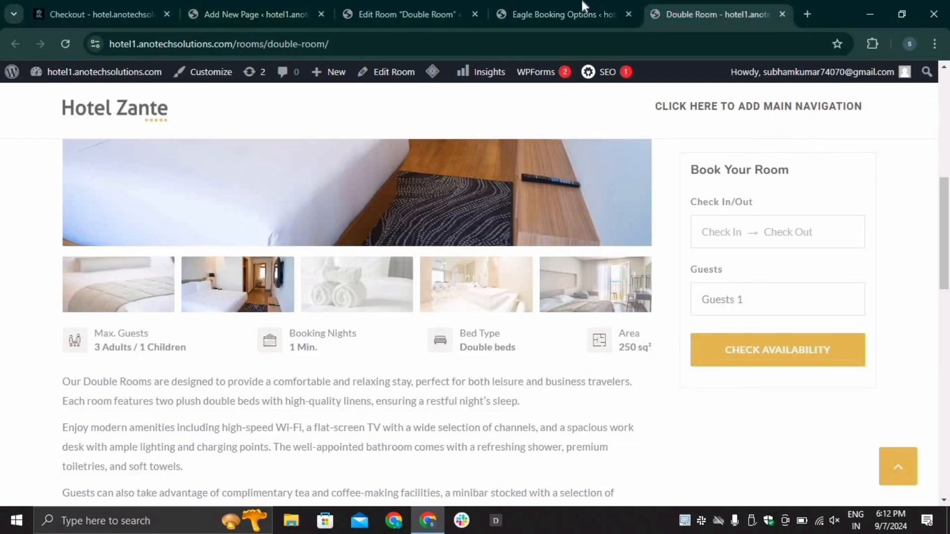
{"action": "left_click", "coordinate": [586, 10]}
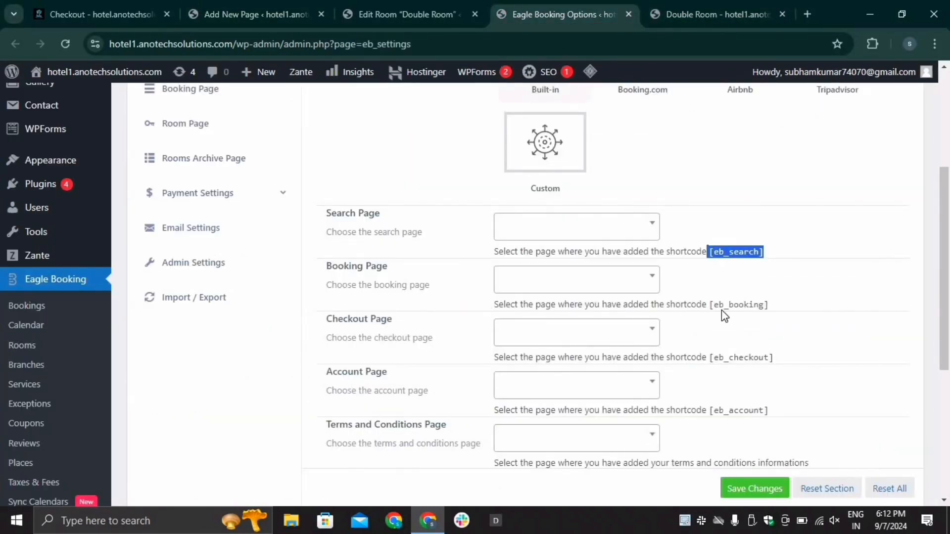
{"action": "left_click_drag", "start_coordinate": [711, 306], "coordinate": [768, 305]}
{"action": "key", "text": "ctrl+c"}
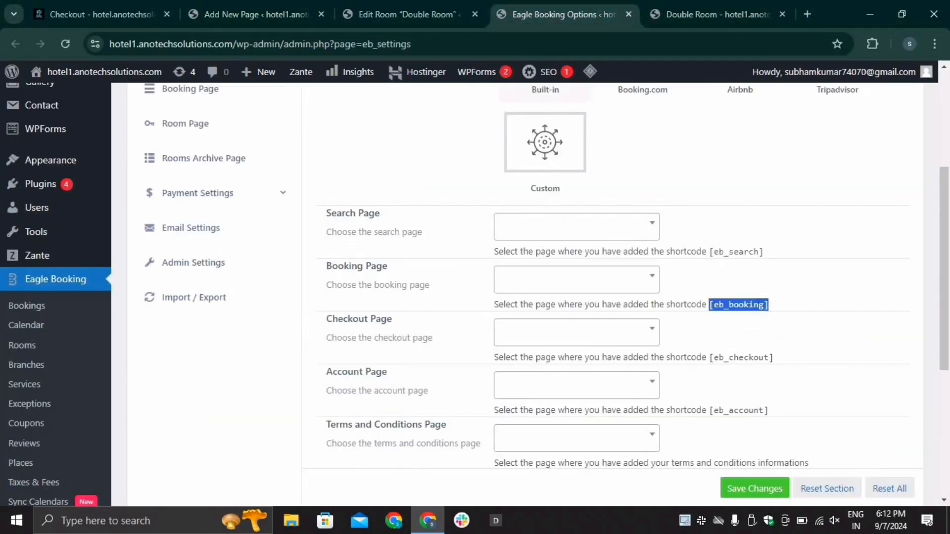
{"action": "right_click", "coordinate": [755, 304]}
{"action": "left_click", "coordinate": [703, 320]}
Step: Paste [eb_booking] into the Booking page's Shortcode block and publish the page
{"action": "left_click", "coordinate": [255, 14]}
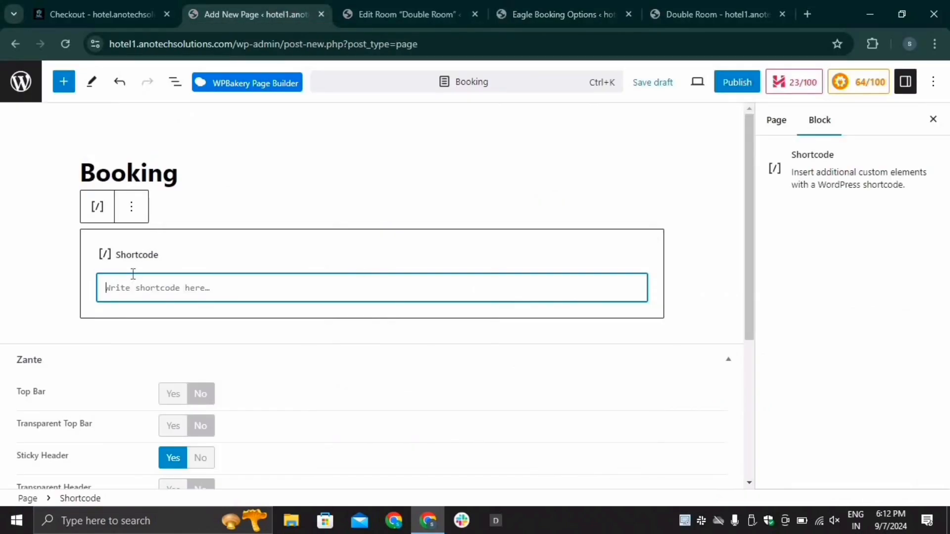
{"action": "right_click", "coordinate": [131, 287]}
{"action": "left_click", "coordinate": [202, 187]}
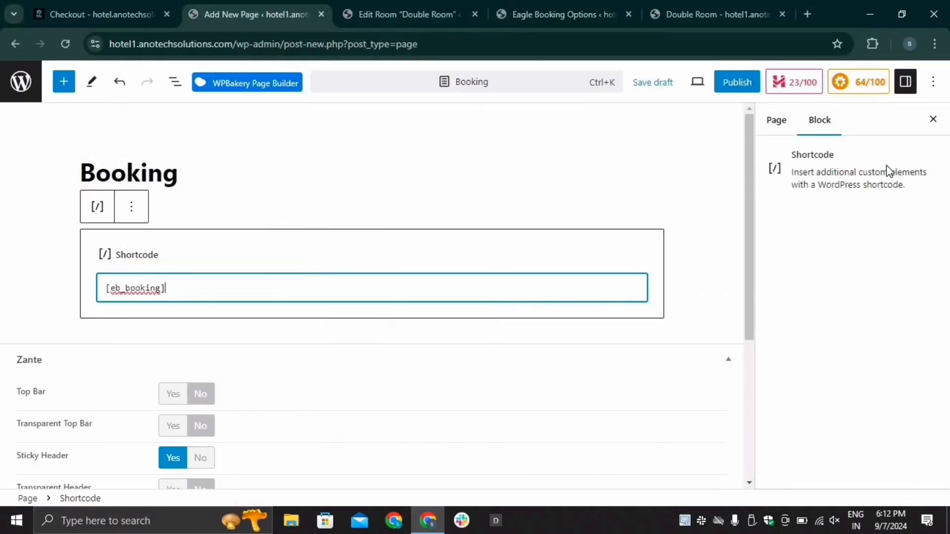
{"action": "left_click", "coordinate": [738, 83]}
{"action": "left_click", "coordinate": [791, 83]}
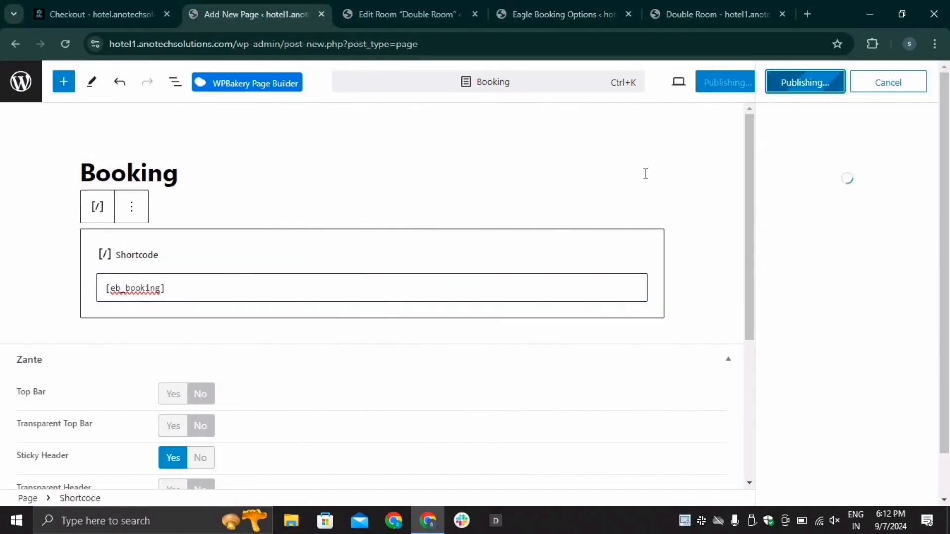
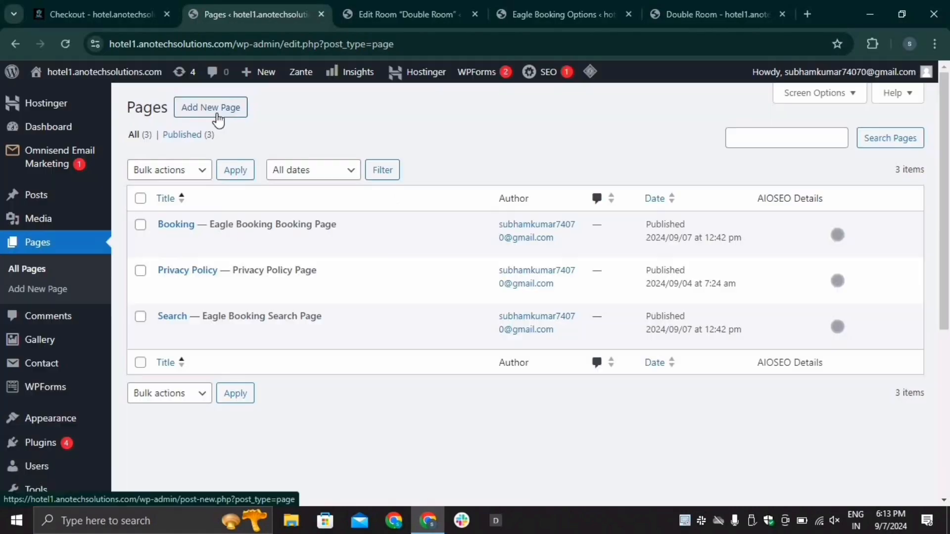
Step: Create another new page titled Checkout and add an empty Shortcode block to it
{"action": "left_click", "coordinate": [217, 119]}
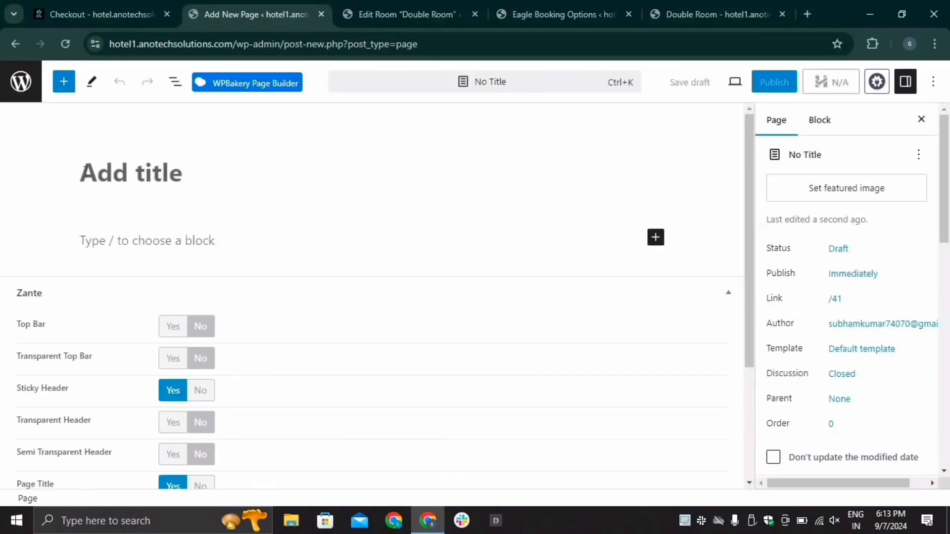
{"action": "type", "text": "Checkout"}
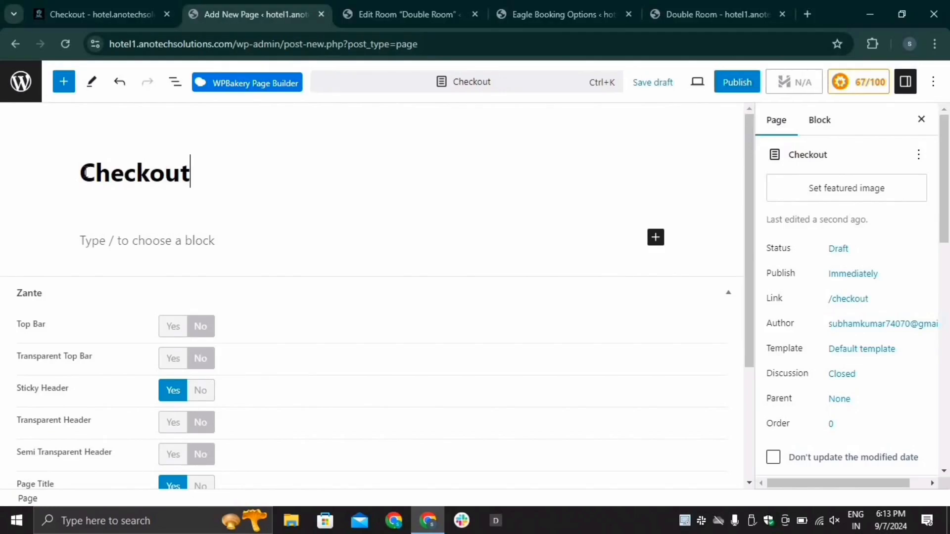
{"action": "left_click", "coordinate": [655, 239]}
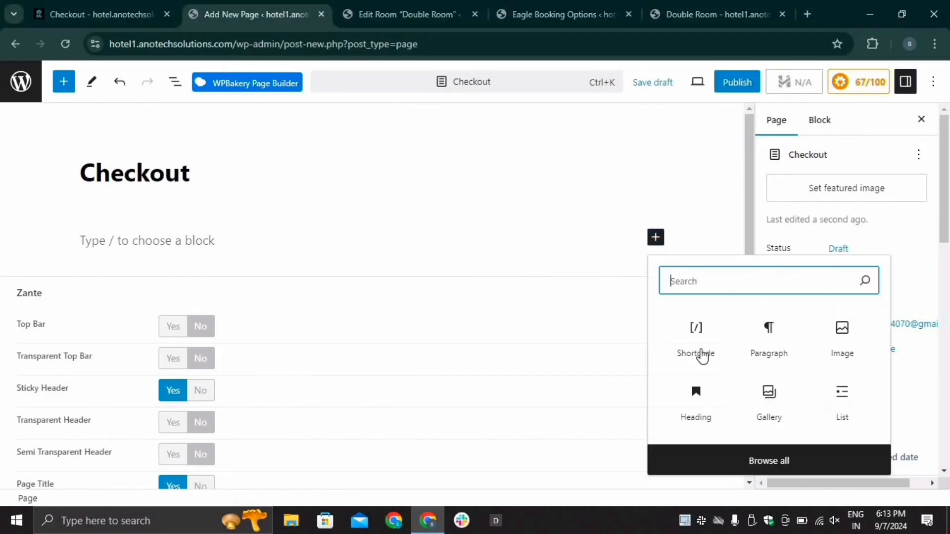
{"action": "left_click", "coordinate": [669, 331]}
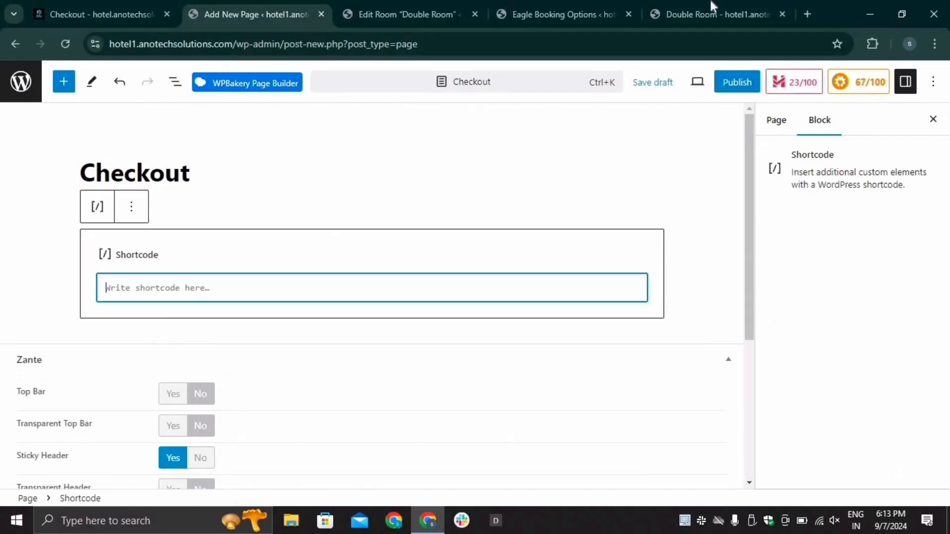
Step: Copy the checkout page shortcode [eb_checkout] from the Eagle Booking settings
{"action": "left_click", "coordinate": [580, 6]}
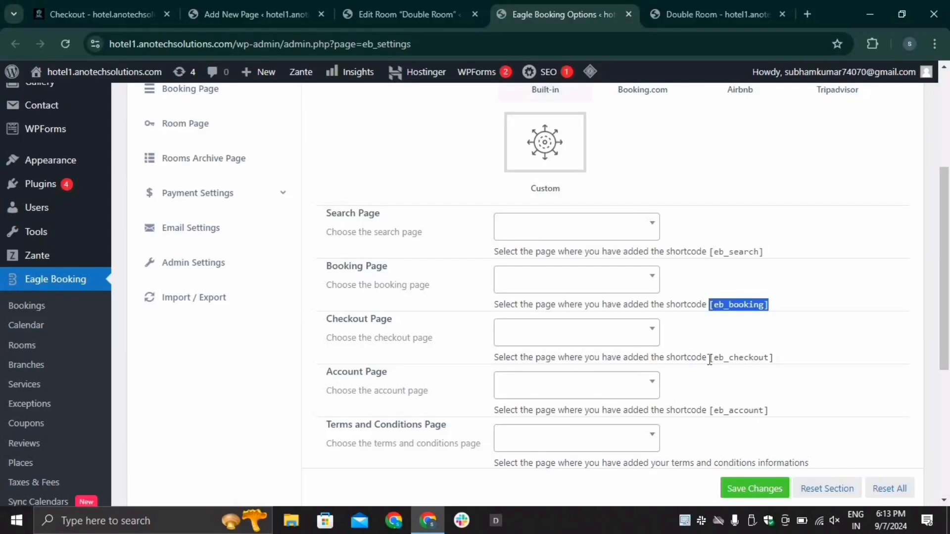
{"action": "double_click", "coordinate": [764, 357]}
{"action": "key", "text": "ctrl+c"}
{"action": "right_click", "coordinate": [780, 352]}
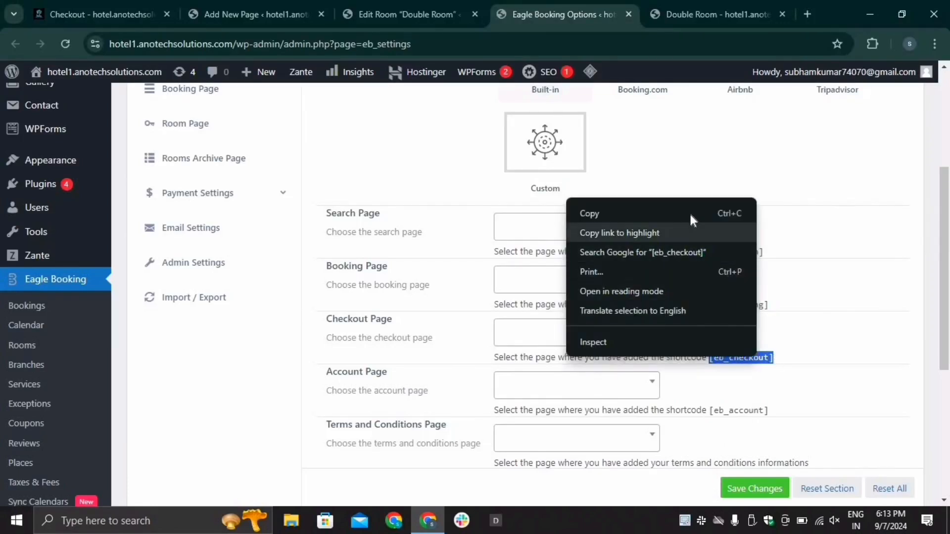
{"action": "left_click", "coordinate": [689, 212]}
Step: Paste [eb_checkout] into the Checkout page's Shortcode block and publish the page
{"action": "left_click", "coordinate": [250, 14]}
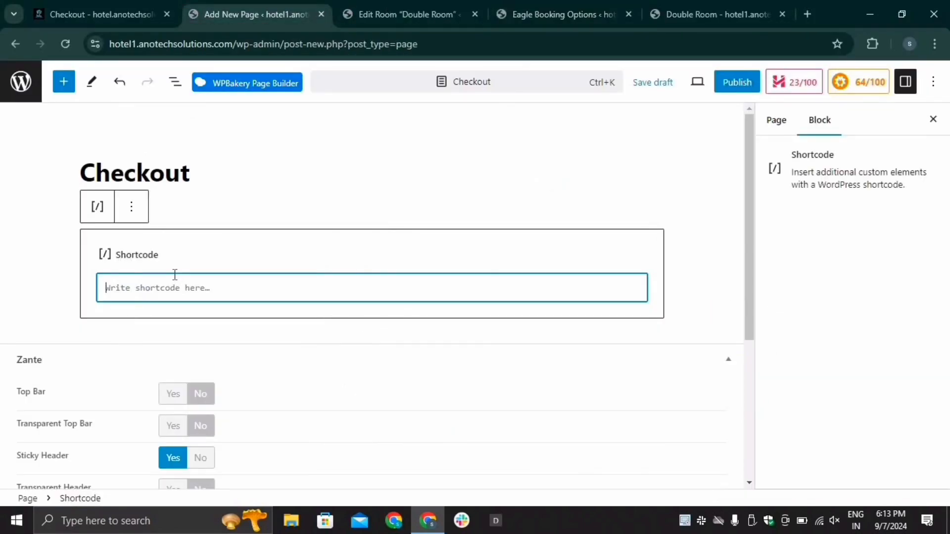
{"action": "key", "text": "ctrl+v"}
{"action": "left_click", "coordinate": [736, 82]}
{"action": "left_click", "coordinate": [805, 82]}
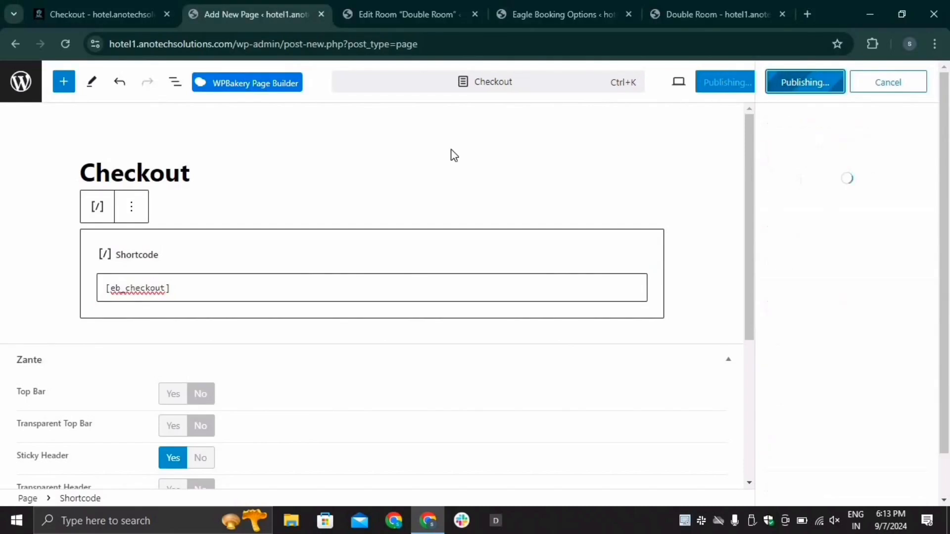
Step: Return to the pages list and create a new page titled Account with an empty Shortcode block
{"action": "left_click", "coordinate": [22, 74]}
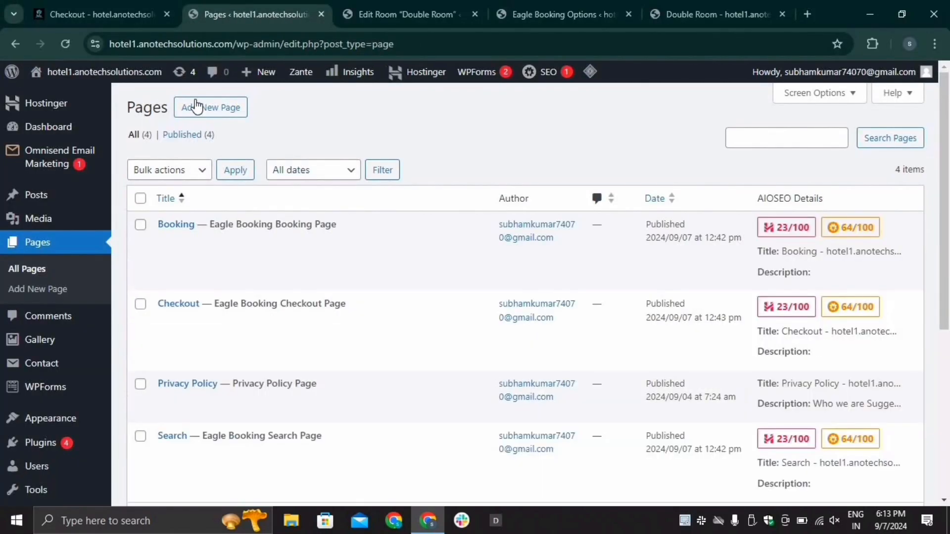
{"action": "left_click", "coordinate": [197, 106]}
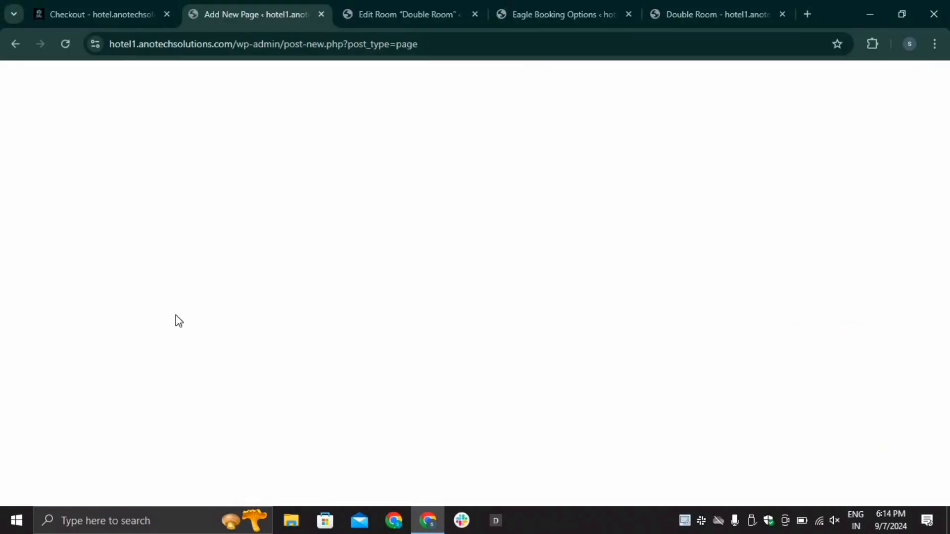
{"action": "type", "text": "Account"}
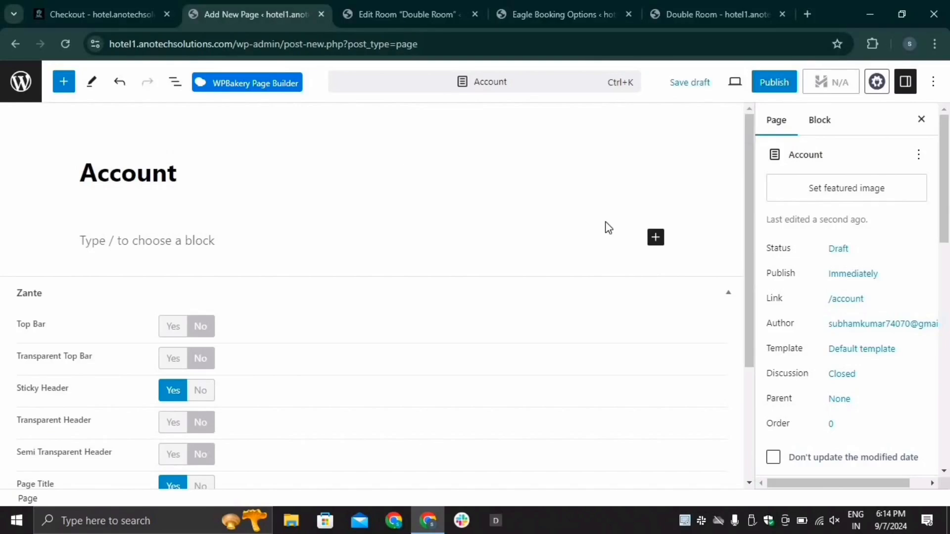
{"action": "left_click", "coordinate": [658, 246]}
{"action": "left_click", "coordinate": [697, 349]}
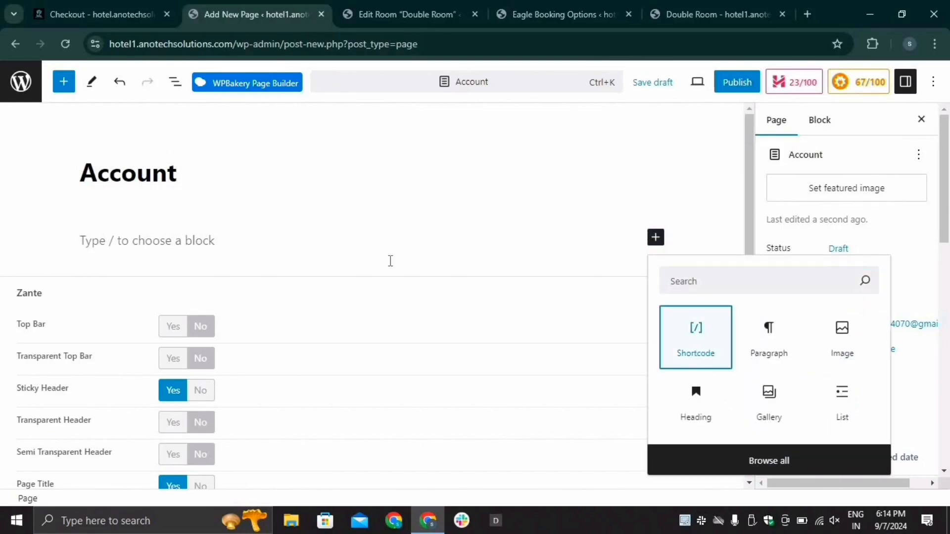
Step: Copy the account page shortcode [eb_account] from the Eagle Booking settings
{"action": "left_click", "coordinate": [712, 15]}
{"action": "left_click", "coordinate": [564, 15]}
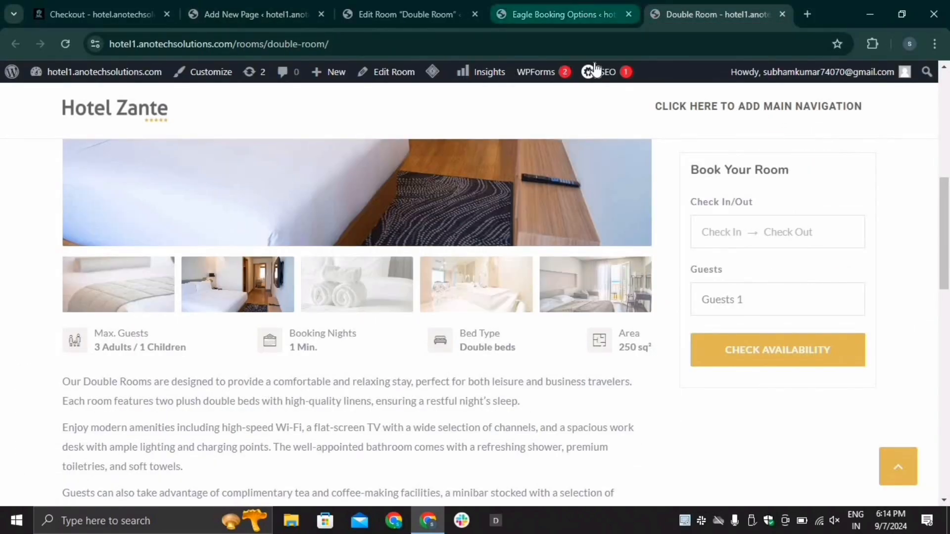
{"action": "left_click_drag", "start_coordinate": [711, 411], "coordinate": [775, 414]}
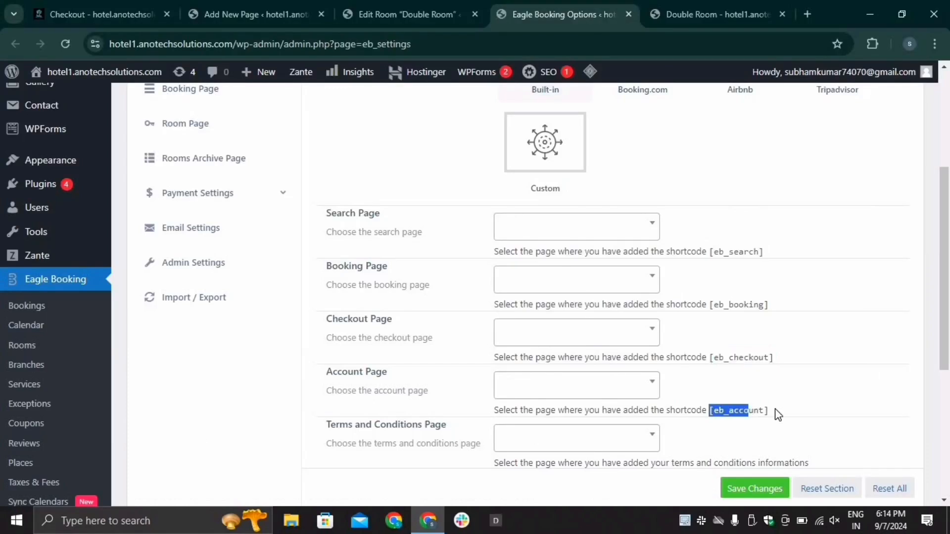
{"action": "right_click", "coordinate": [759, 415]}
{"action": "left_click", "coordinate": [686, 268]}
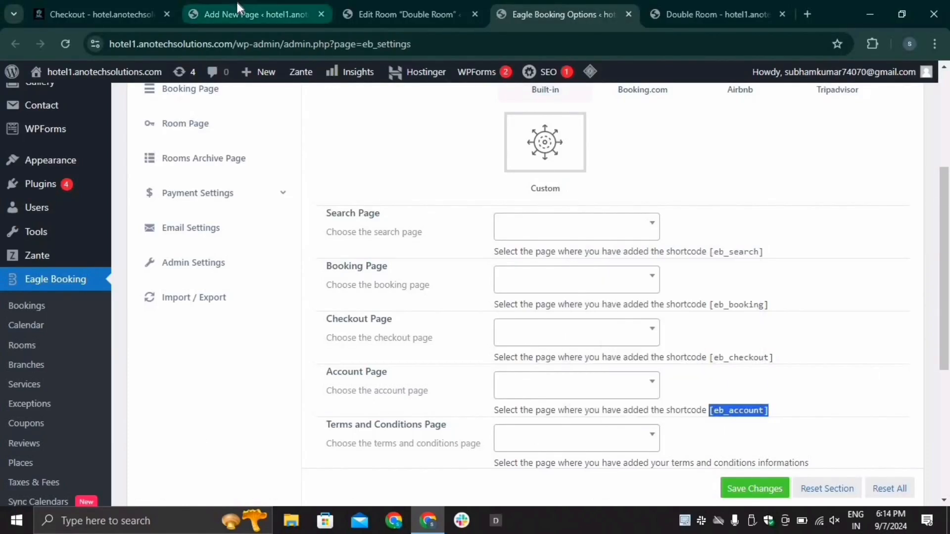
Step: Paste [eb_account] into the Account page's Shortcode block and publish the page
{"action": "left_click", "coordinate": [254, 14]}
{"action": "key", "text": "ctrl+v"}
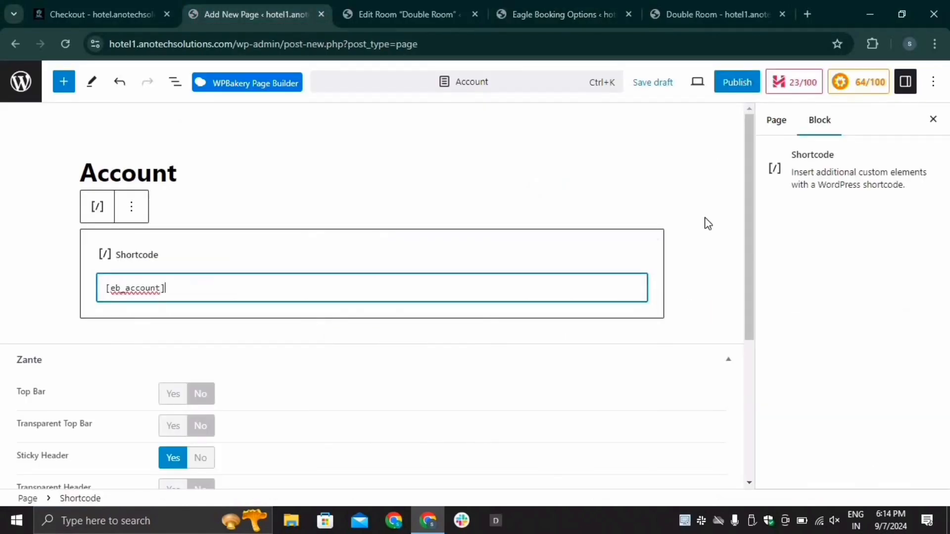
{"action": "left_click", "coordinate": [736, 83]}
{"action": "left_click", "coordinate": [768, 84]}
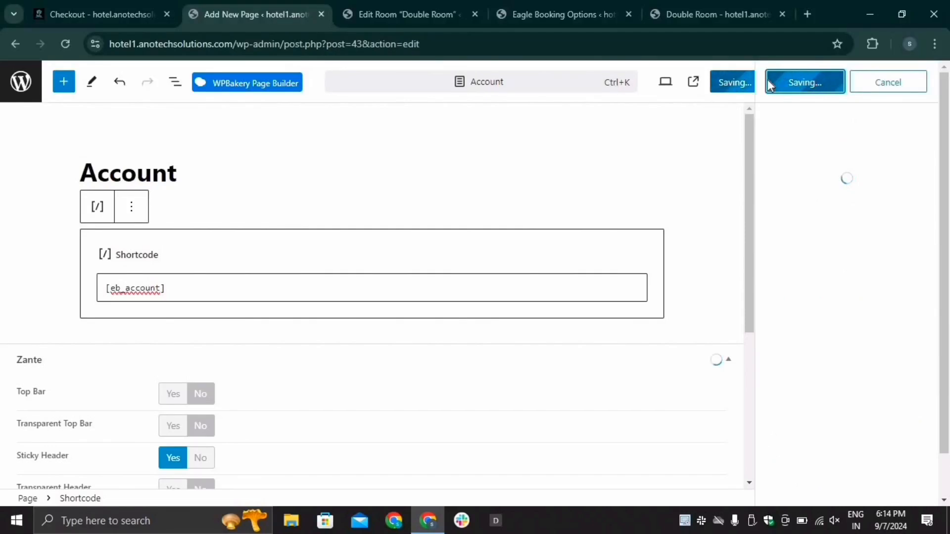
Step: Go back to the pages list and create a new page titled Contact with an empty Shortcode block
{"action": "left_click", "coordinate": [20, 82]}
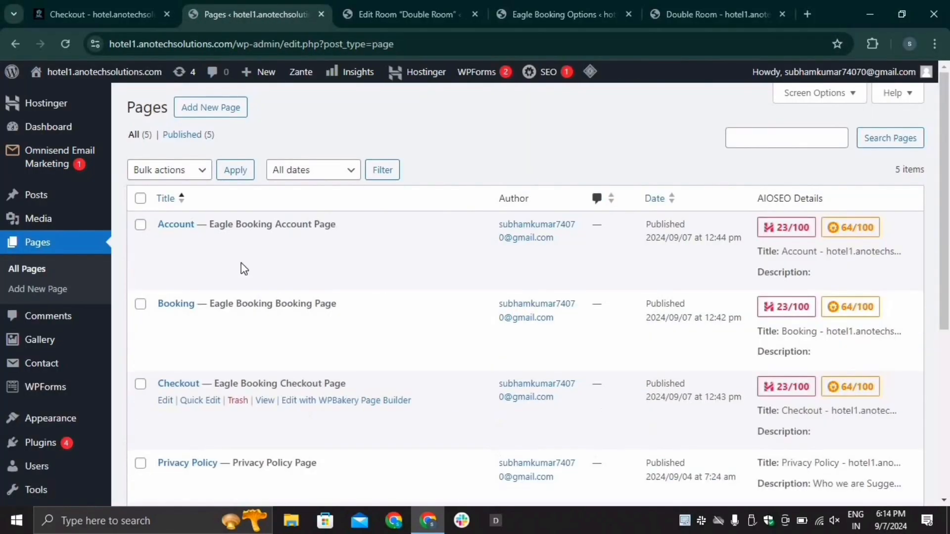
{"action": "left_click", "coordinate": [225, 113]}
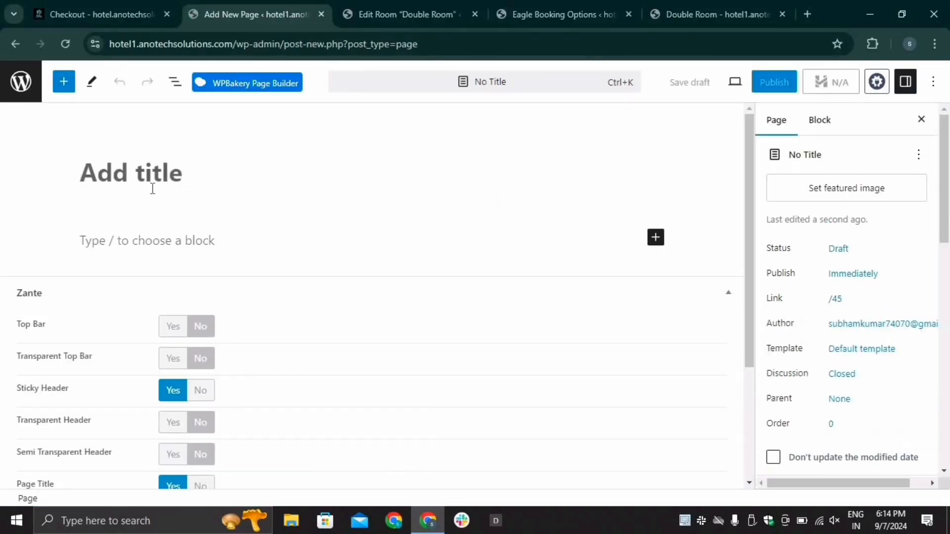
{"action": "type", "text": "Conat"}
{"action": "key", "text": "BackSpace"}
{"action": "key", "text": "BackSpace"}
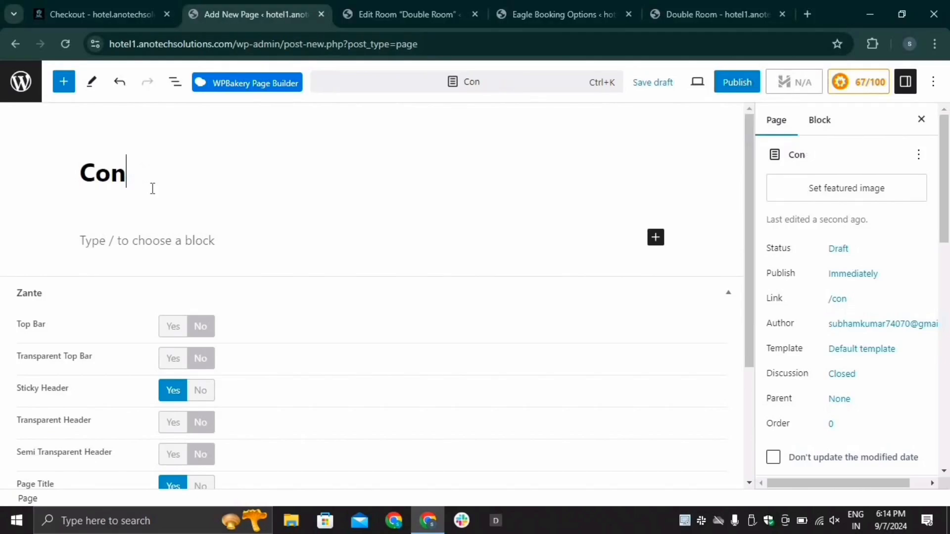
{"action": "type", "text": "tact"}
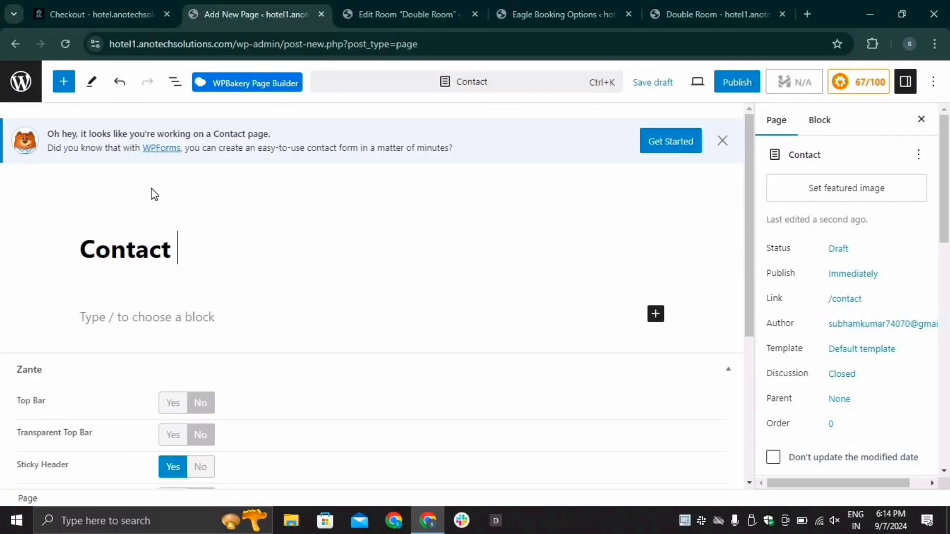
{"action": "left_click", "coordinate": [654, 321]}
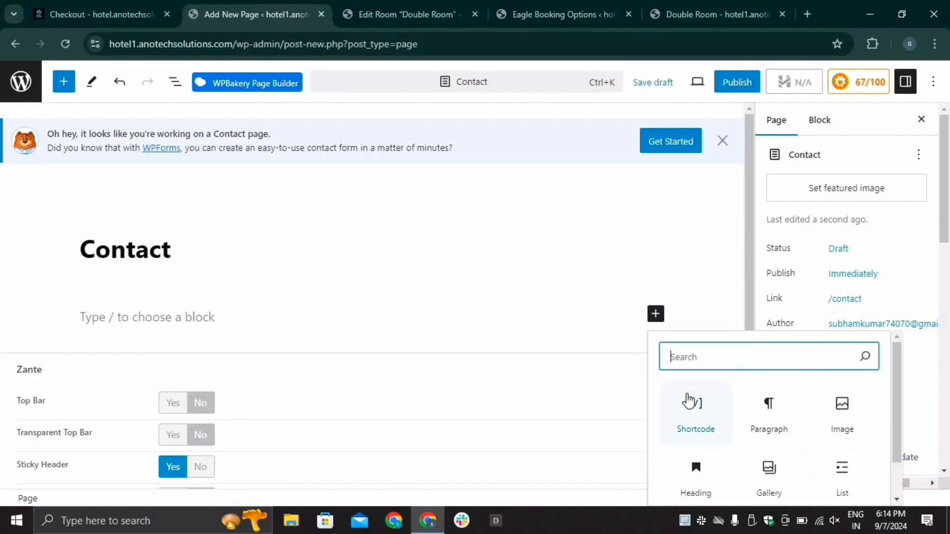
{"action": "left_click", "coordinate": [675, 388]}
Step: Check the Contact Page setting in Eagle Booking for a shortcode, and publish the Contact page with its Shortcode block left empty
{"action": "left_click", "coordinate": [534, 11]}
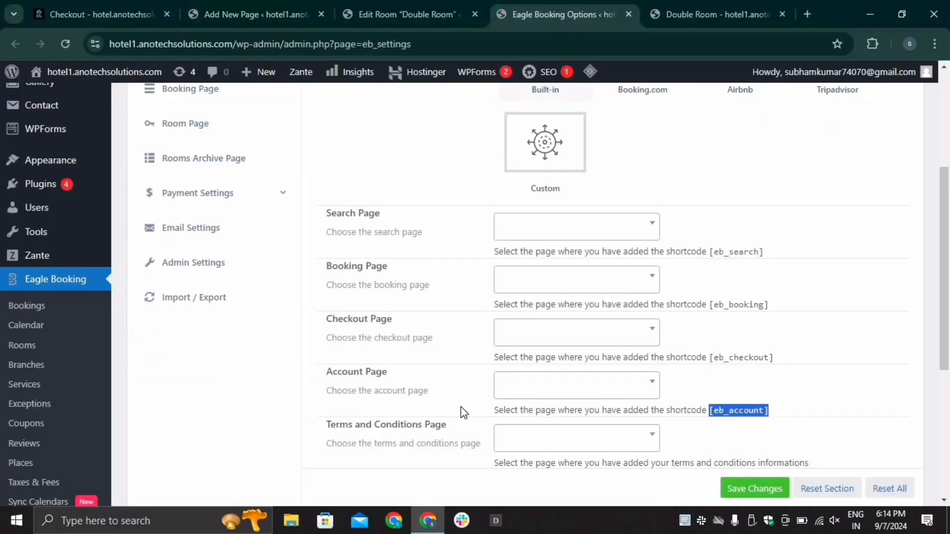
{"action": "scroll", "coordinate": [461, 407], "scroll_direction": "down", "scroll_amount": 2}
{"action": "scroll", "coordinate": [664, 429], "scroll_direction": "down", "scroll_amount": 2}
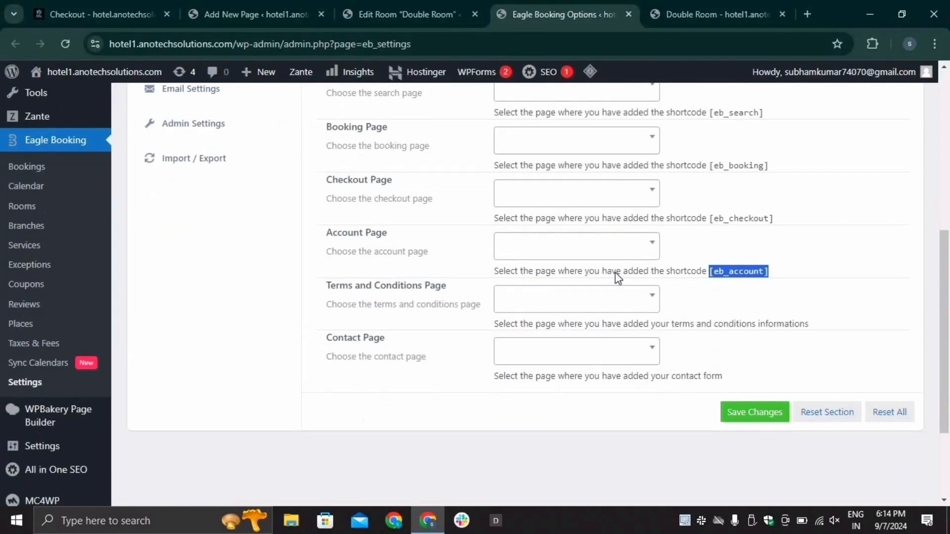
{"action": "left_click", "coordinate": [232, 10]}
{"action": "left_click", "coordinate": [734, 88]}
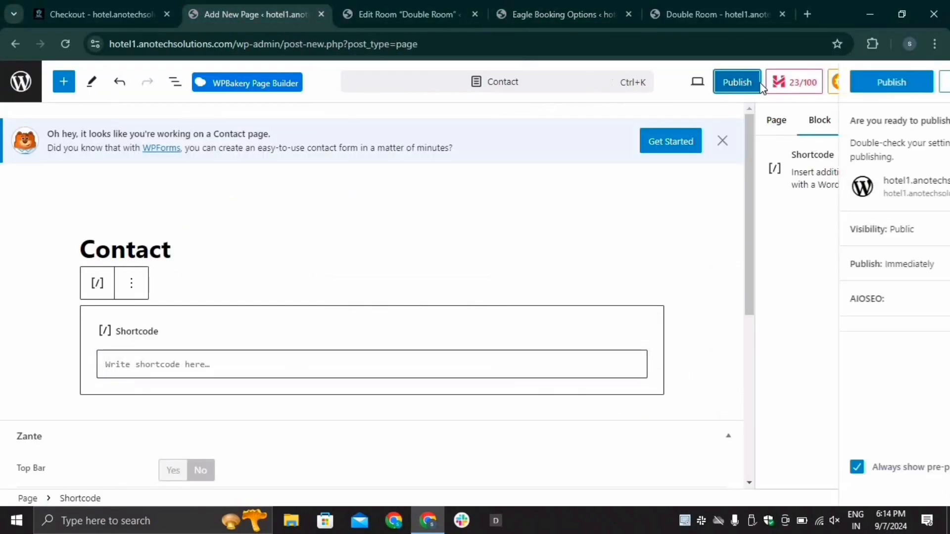
{"action": "left_click", "coordinate": [773, 86]}
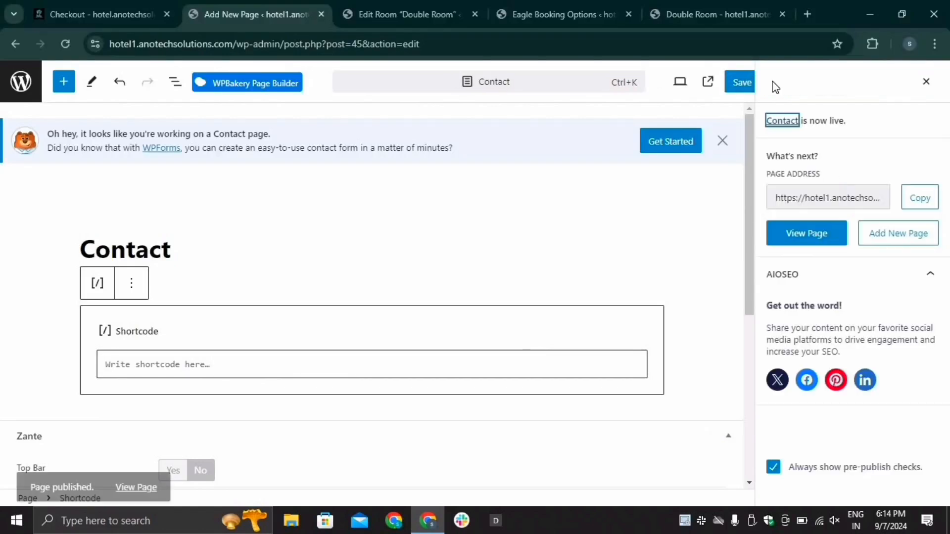
Step: Leave the Contact page editor and reload the Eagle Booking settings to refresh the selectable pages
{"action": "left_click", "coordinate": [21, 79]}
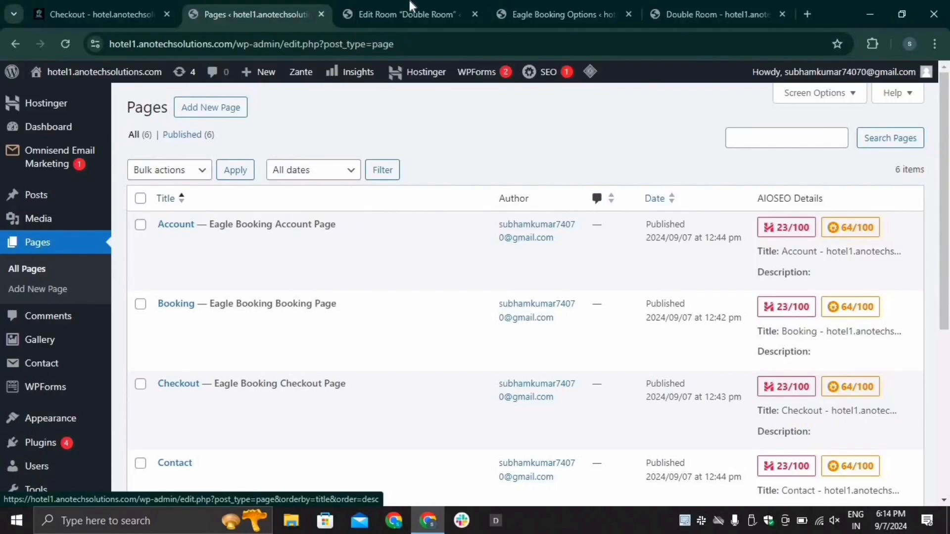
{"action": "left_click", "coordinate": [532, 1]}
{"action": "scroll", "coordinate": [446, 252], "scroll_direction": "up", "scroll_amount": 3}
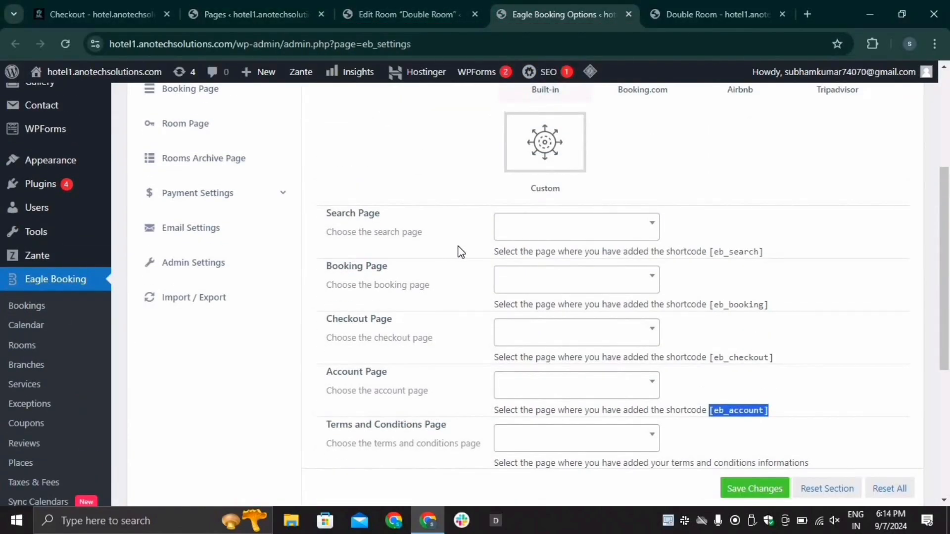
{"action": "left_click", "coordinate": [581, 228]}
{"action": "left_click", "coordinate": [618, 176]}
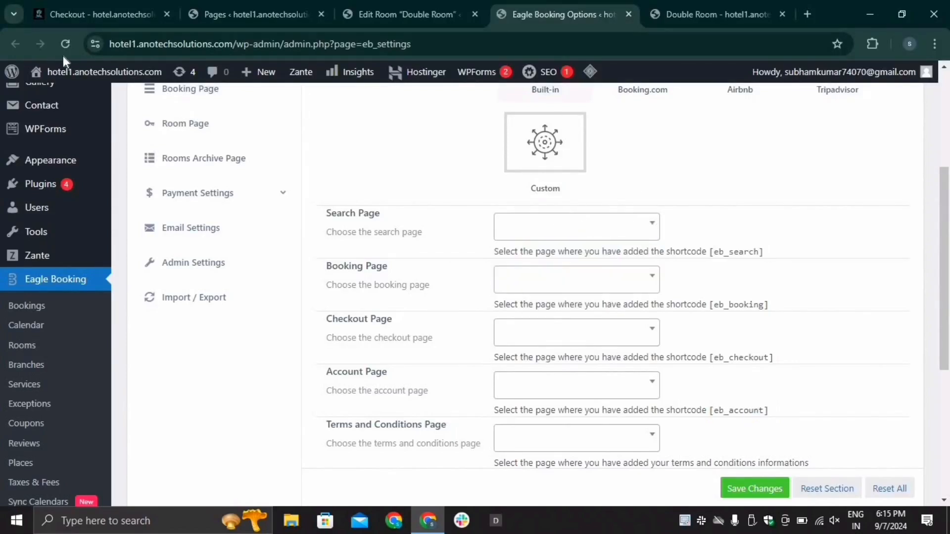
{"action": "left_click", "coordinate": [65, 44]}
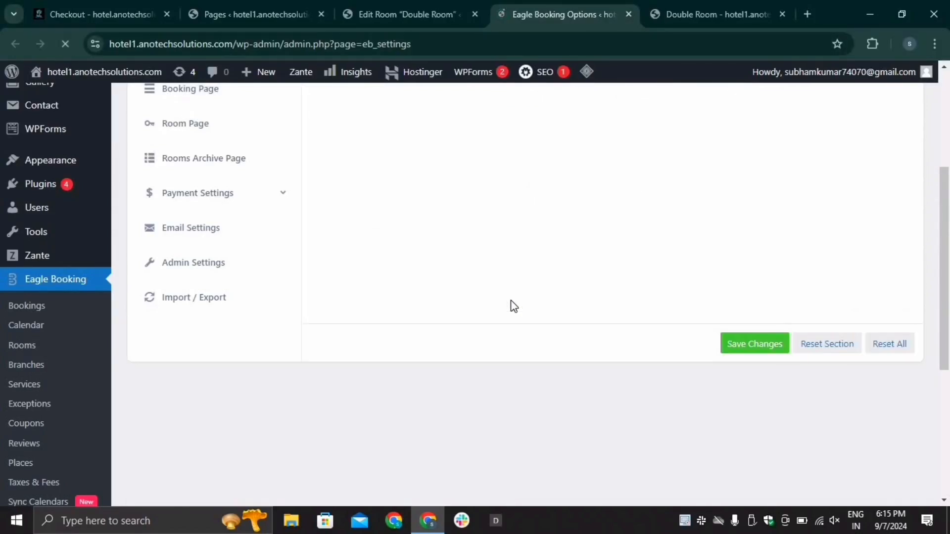
Step: Assign the Search page as Eagle Booking's Search Page and the Booking page as its Booking Page
{"action": "left_click", "coordinate": [524, 233]}
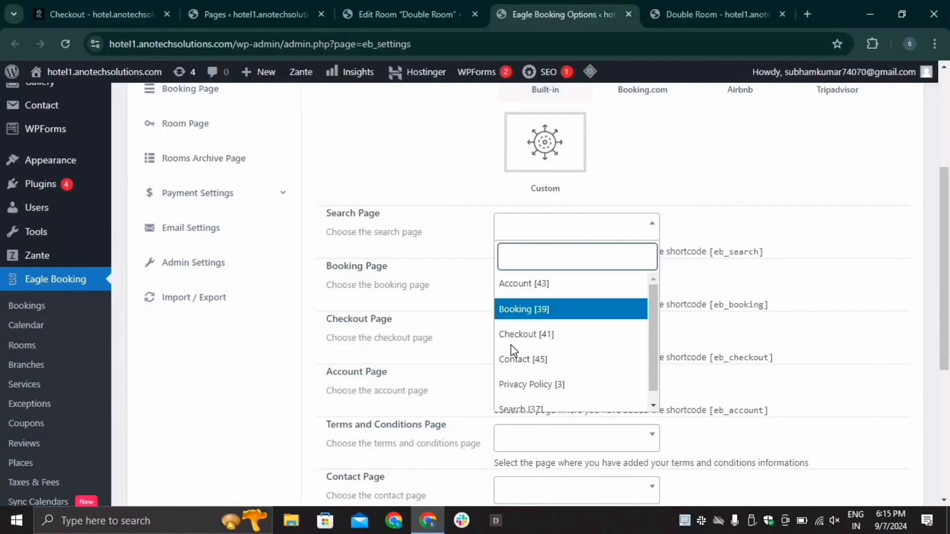
{"action": "scroll", "coordinate": [523, 391], "scroll_direction": "down", "scroll_amount": 1}
{"action": "left_click", "coordinate": [523, 399]}
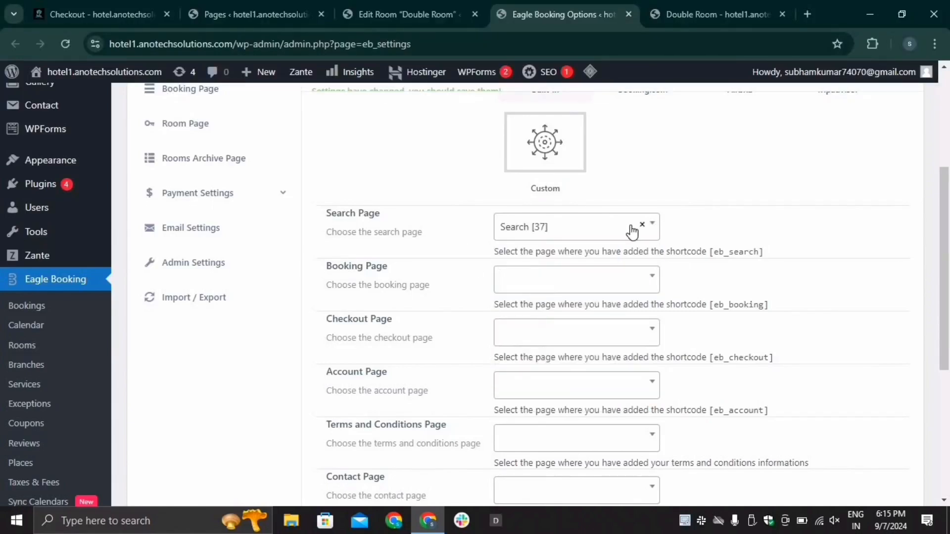
{"action": "left_click", "coordinate": [549, 281]}
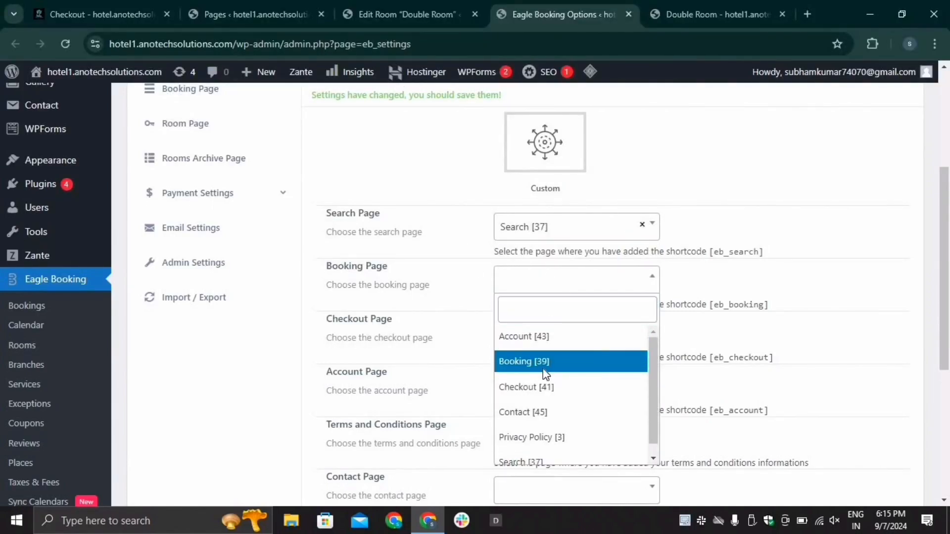
{"action": "left_click", "coordinate": [542, 365]}
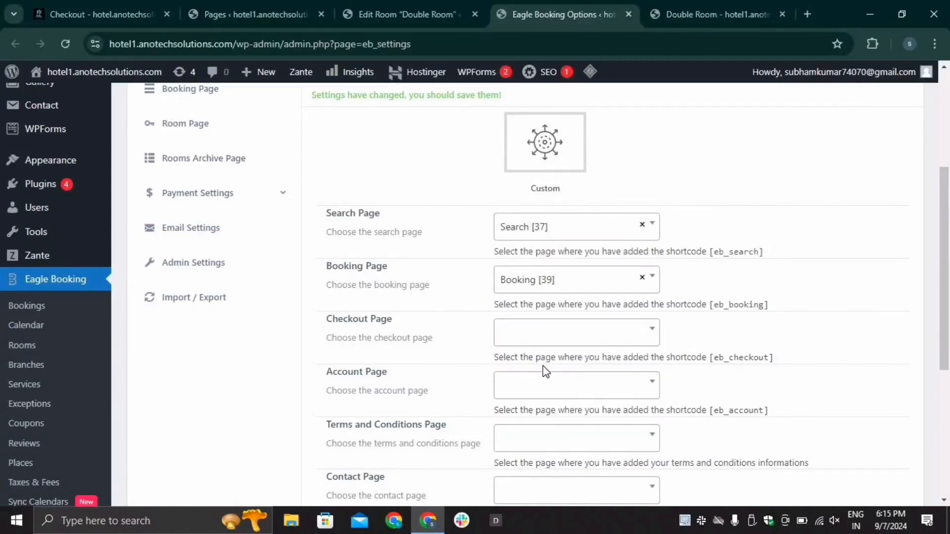
Step: Assign the Checkout page as the Checkout Page and the Account page as the Account Page
{"action": "left_click", "coordinate": [585, 329]}
{"action": "left_click", "coordinate": [566, 241]}
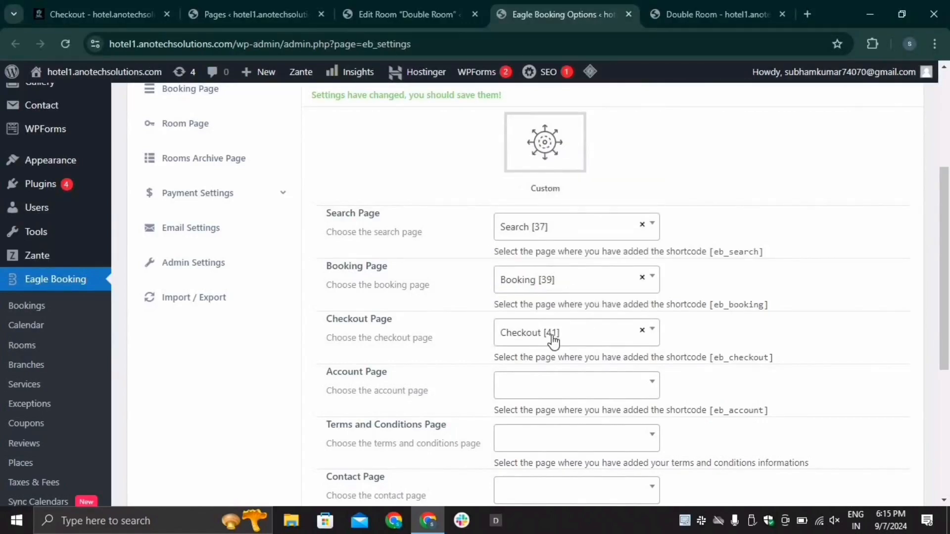
{"action": "left_click", "coordinate": [541, 395]}
{"action": "left_click", "coordinate": [549, 243]}
Step: Set the Terms and Conditions Page to Privacy Policy and the Contact Page to Contact, and save the settings
{"action": "left_click", "coordinate": [524, 446]}
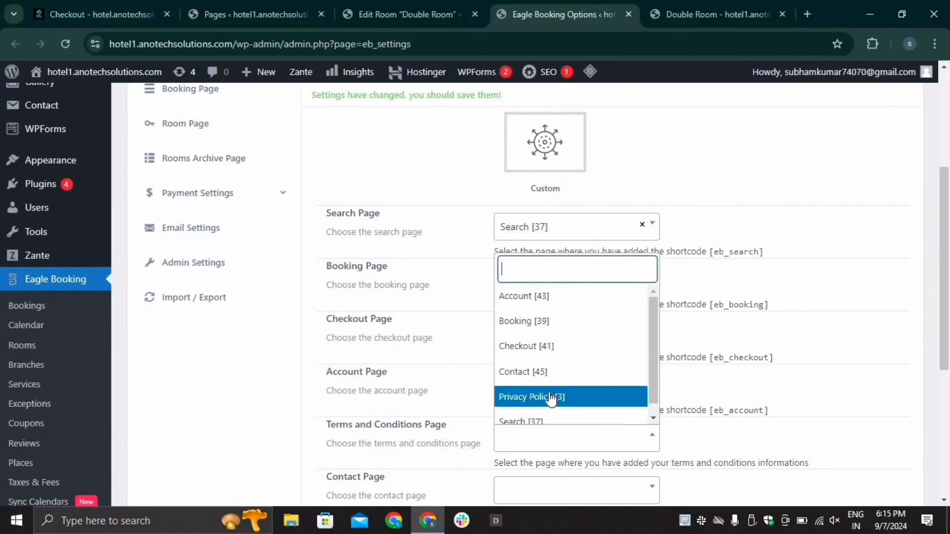
{"action": "left_click", "coordinate": [551, 397]}
{"action": "scroll", "coordinate": [426, 421], "scroll_direction": "down", "scroll_amount": 2}
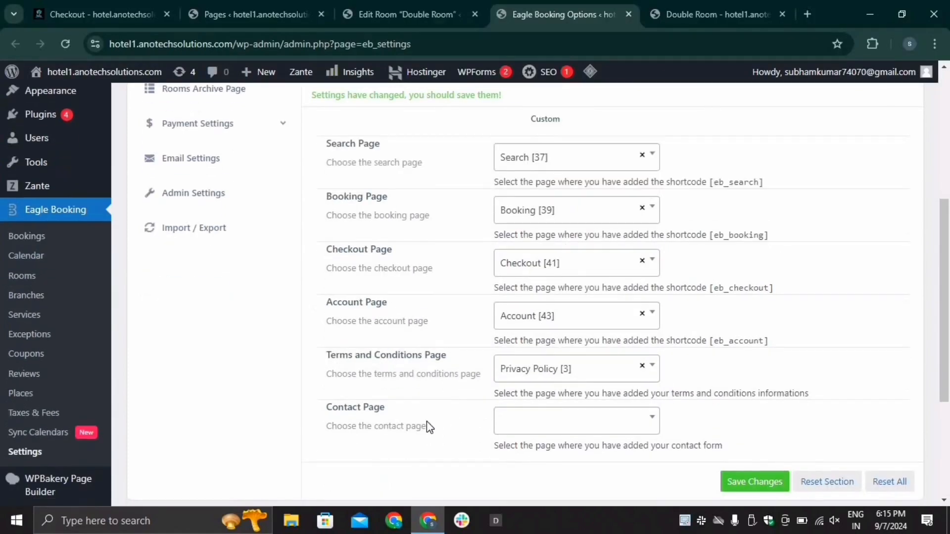
{"action": "left_click", "coordinate": [537, 428]}
{"action": "left_click", "coordinate": [526, 354]}
{"action": "left_click", "coordinate": [774, 487]}
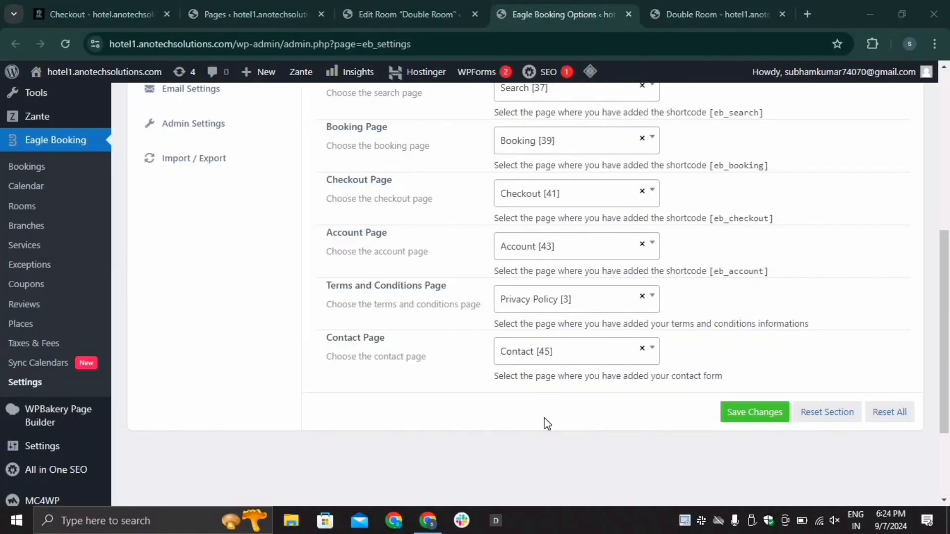
Step: Reload the Double Room page and choose a stay from 07/09/2024 to 10/09/2024 in its booking form
{"action": "left_click", "coordinate": [687, 14]}
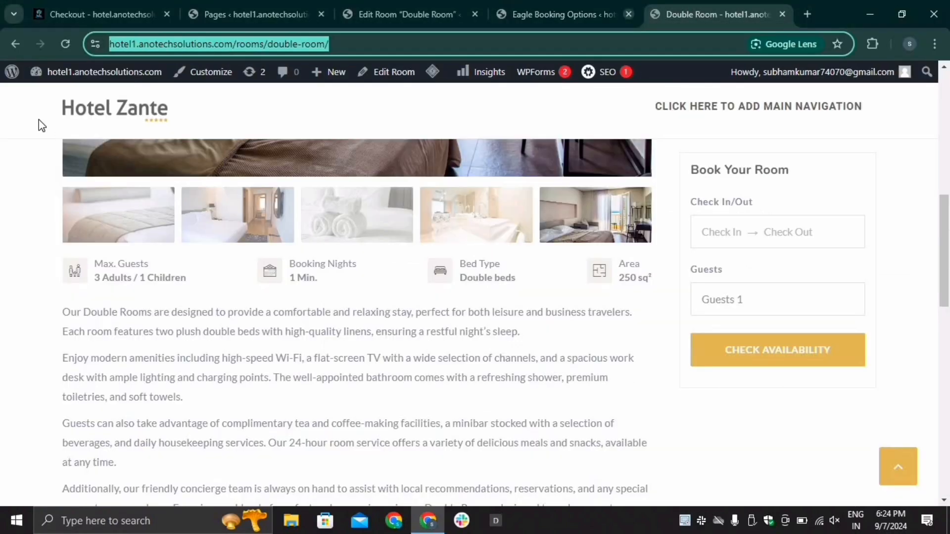
{"action": "left_click", "coordinate": [61, 44]}
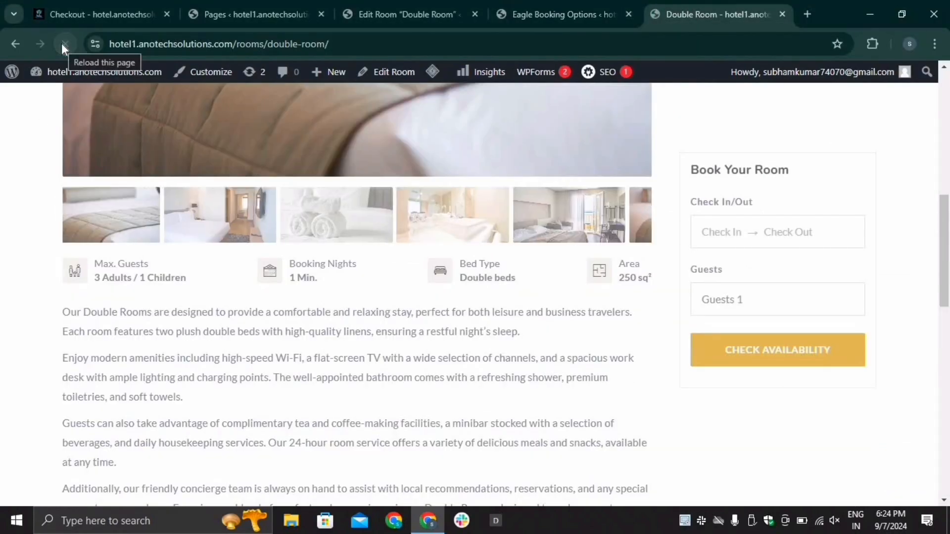
{"action": "left_click", "coordinate": [706, 244]}
{"action": "left_click", "coordinate": [631, 113]}
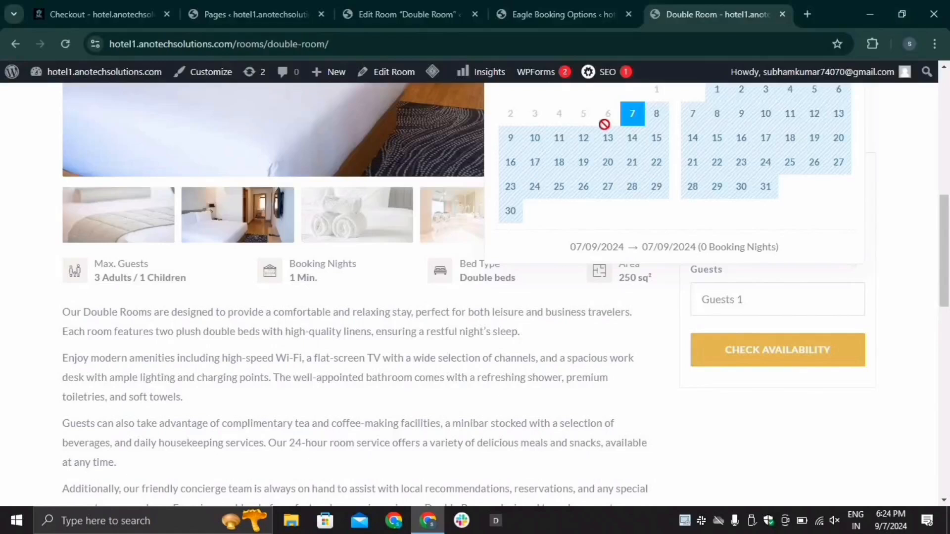
{"action": "left_click", "coordinate": [539, 139]}
Step: Set the guests to 2 adults and 1 child and try to check the Double Room's availability
{"action": "left_click", "coordinate": [730, 302]}
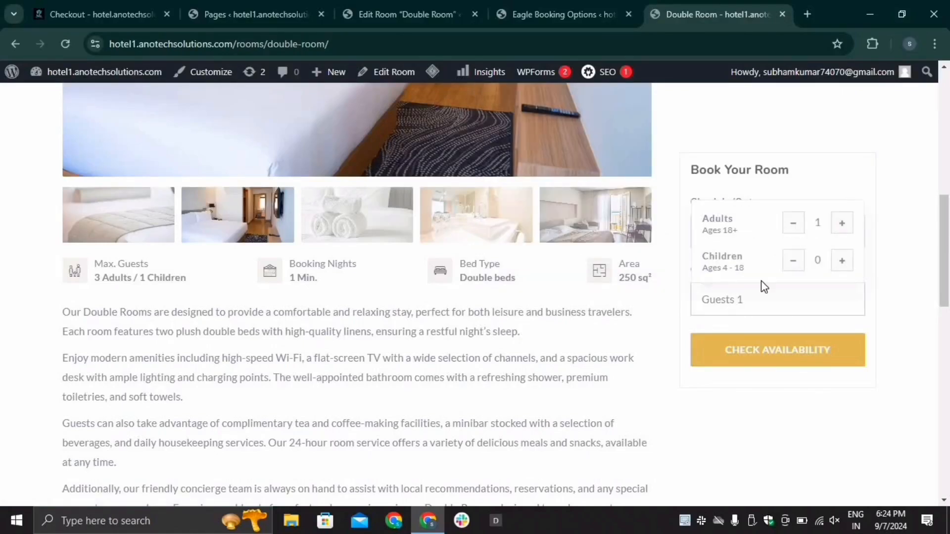
{"action": "left_click", "coordinate": [840, 225]}
{"action": "left_click", "coordinate": [842, 261]}
{"action": "left_click", "coordinate": [931, 257]}
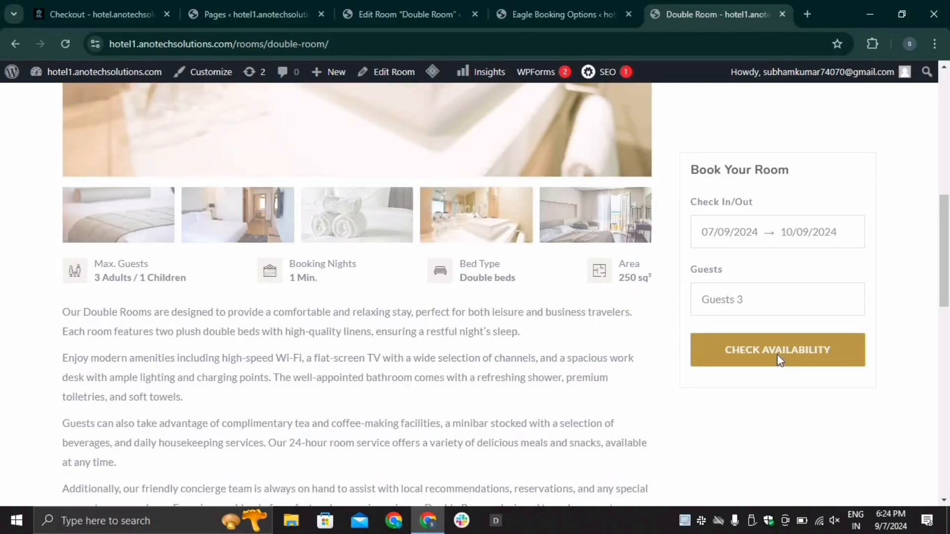
{"action": "left_click", "coordinate": [778, 361]}
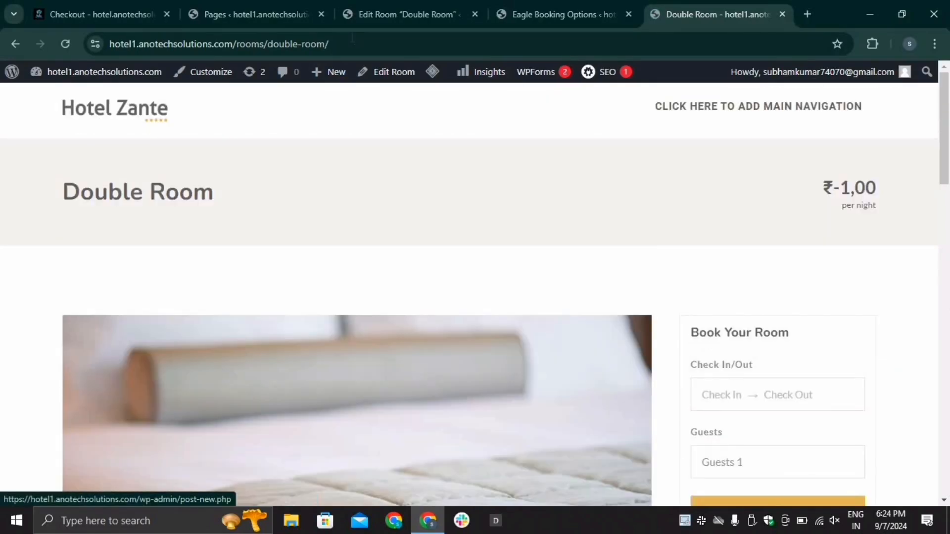
Step: Copy the Double Room page's address and open it in a maximized incognito window
{"action": "left_click", "coordinate": [352, 39]}
{"action": "key", "text": "ctrl+c"}
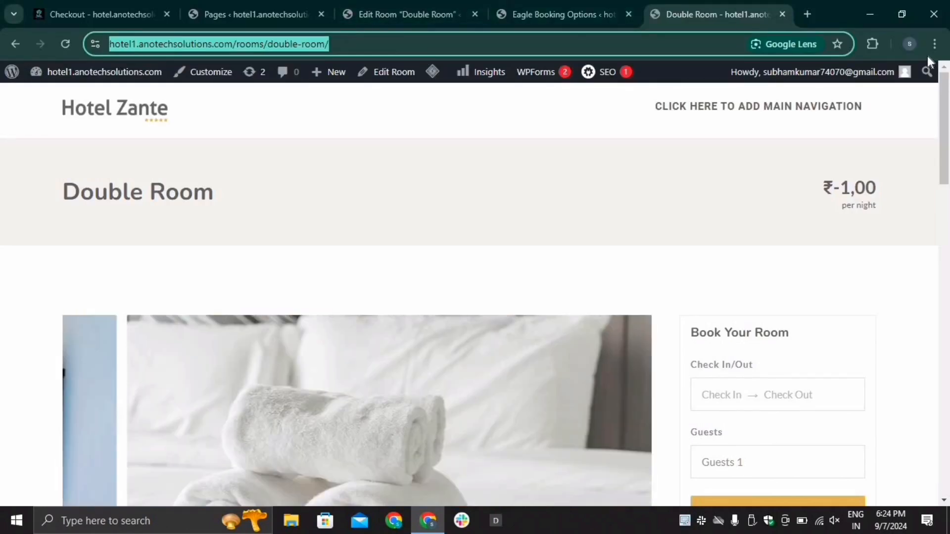
{"action": "left_click", "coordinate": [934, 43]}
{"action": "left_click", "coordinate": [847, 143]}
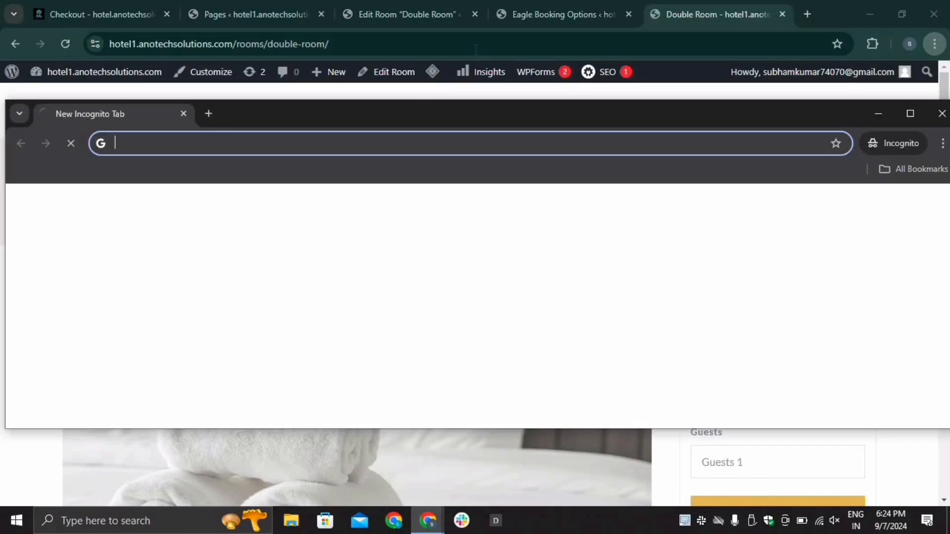
{"action": "left_click", "coordinate": [907, 113]}
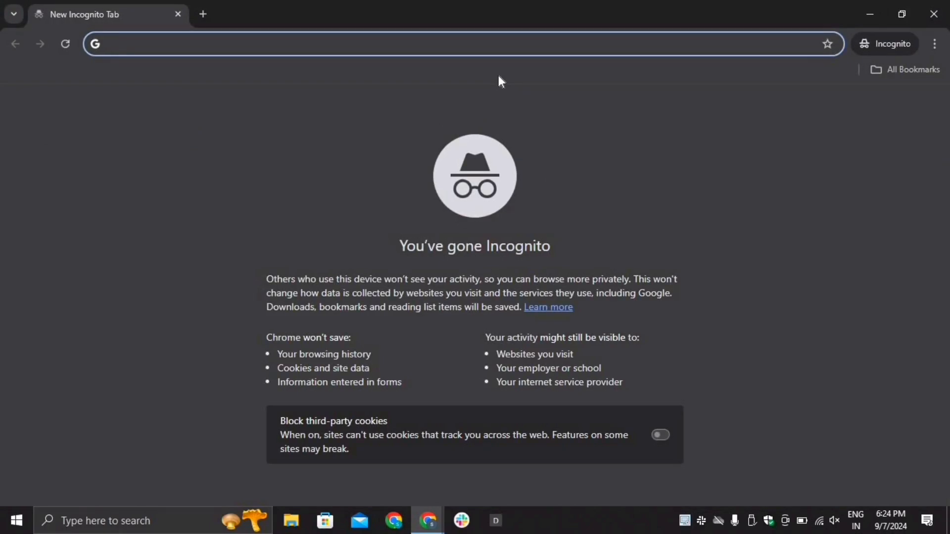
{"action": "key", "text": "ctrl+v"}
{"action": "key", "text": "Return"}
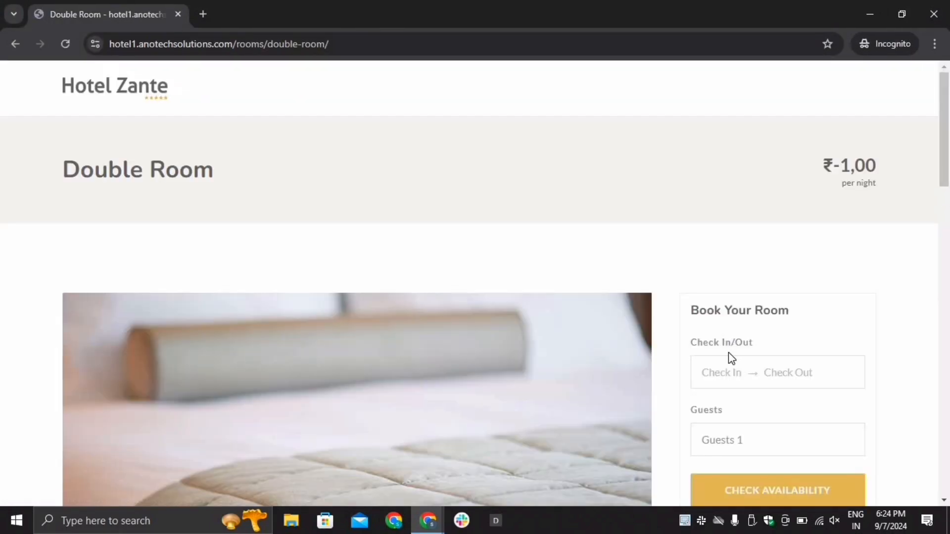
Step: Check the Double Room's availability for 07/09/2024 to 10/09/2024 with 2 adults and 1 child
{"action": "left_click", "coordinate": [728, 376]}
{"action": "left_click", "coordinate": [631, 231]}
{"action": "left_click", "coordinate": [536, 255]}
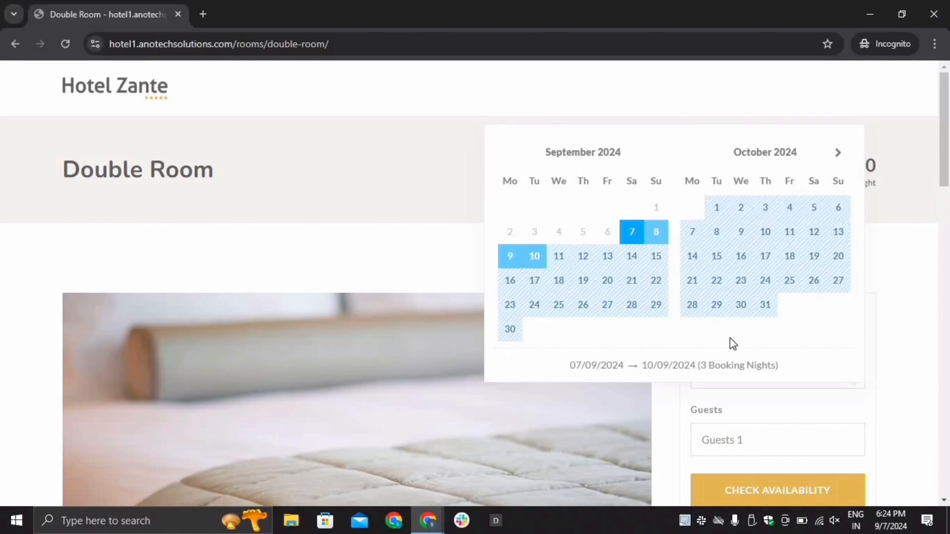
{"action": "scroll", "coordinate": [739, 403], "scroll_direction": "down", "scroll_amount": 3}
{"action": "left_click", "coordinate": [742, 303]}
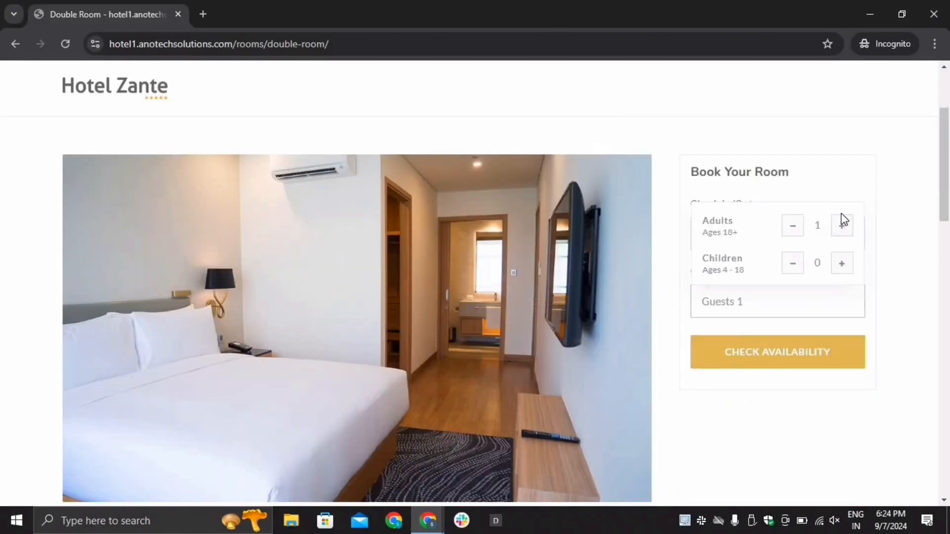
{"action": "left_click", "coordinate": [842, 265]}
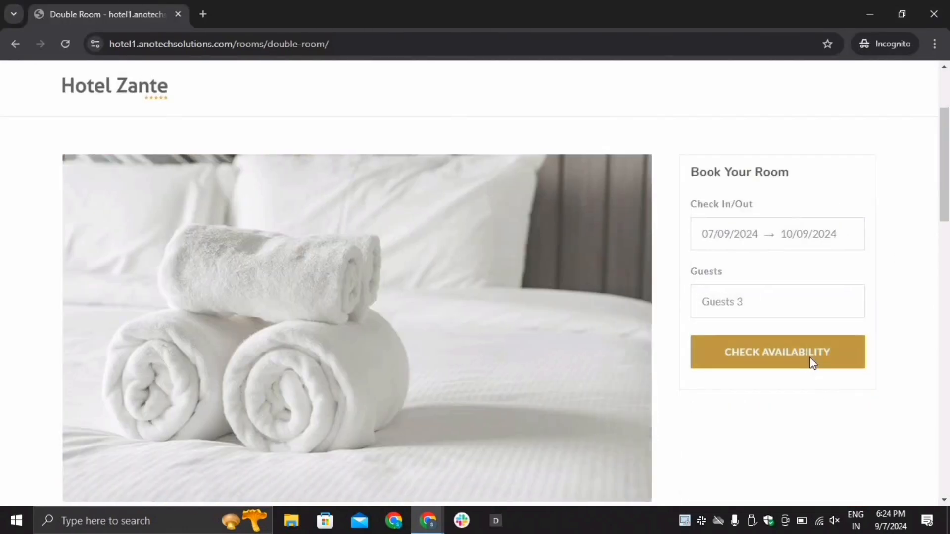
{"action": "left_click", "coordinate": [812, 360]}
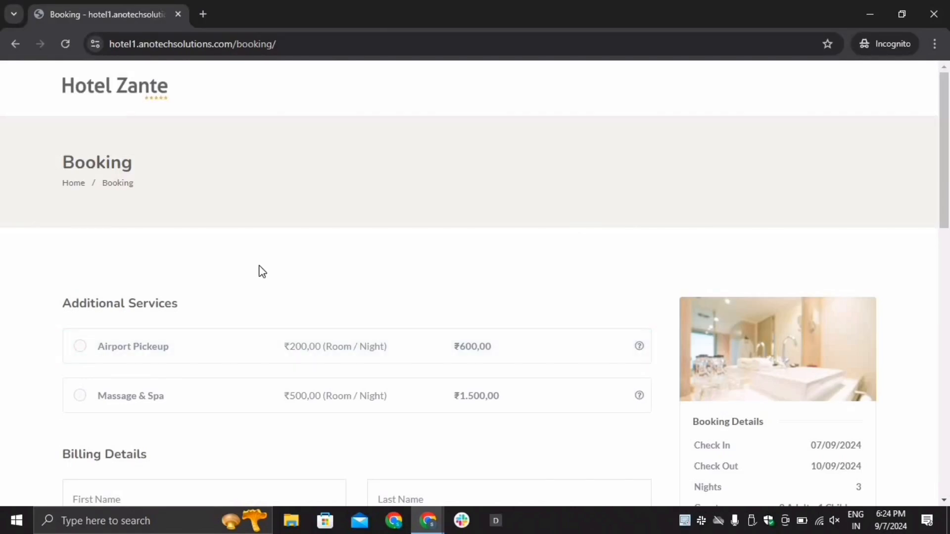
Step: Examine the additional services and the billing details fields on the Booking page
{"action": "scroll", "coordinate": [213, 270], "scroll_direction": "down", "scroll_amount": 1}
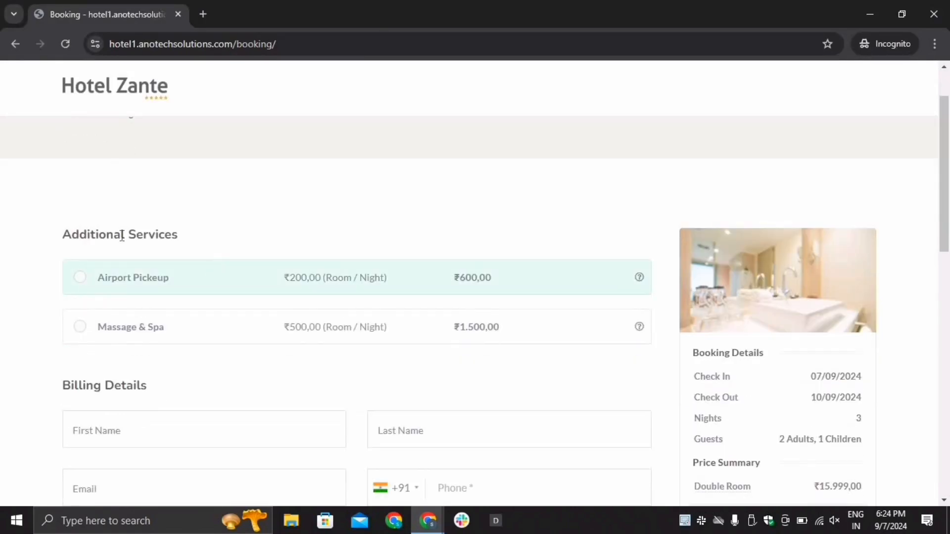
{"action": "left_click", "coordinate": [110, 339]}
{"action": "left_click", "coordinate": [269, 340]}
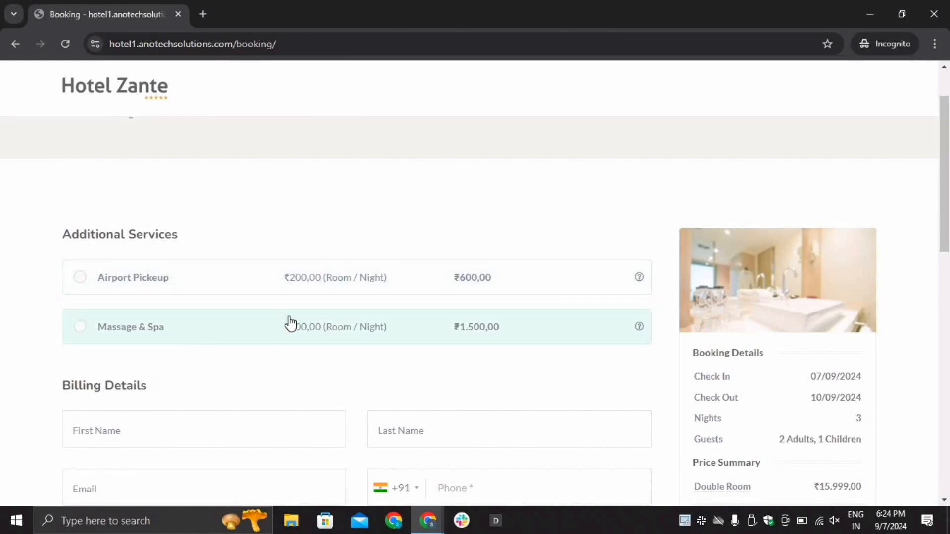
{"action": "scroll", "coordinate": [287, 327], "scroll_direction": "down", "scroll_amount": 1}
{"action": "scroll", "coordinate": [283, 330], "scroll_direction": "down", "scroll_amount": 1}
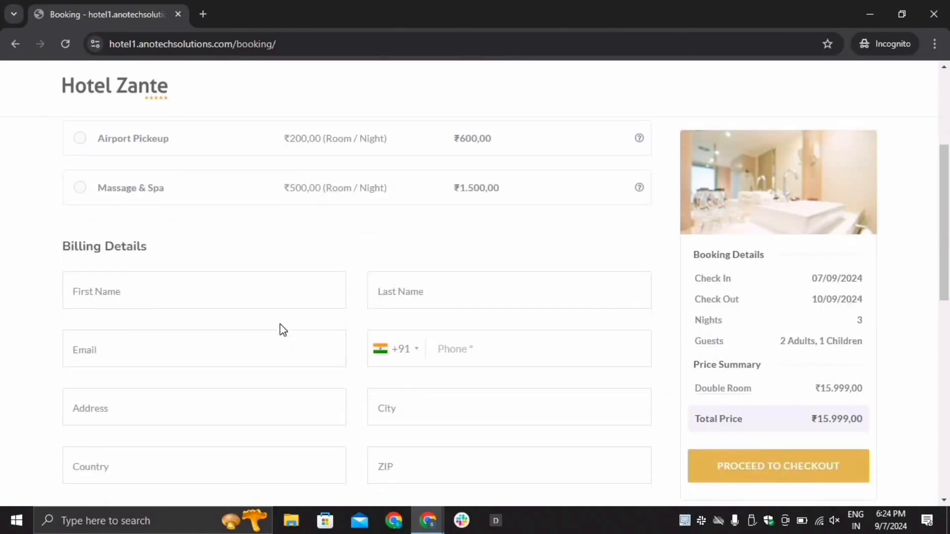
{"action": "scroll", "coordinate": [282, 326], "scroll_direction": "down", "scroll_amount": 1}
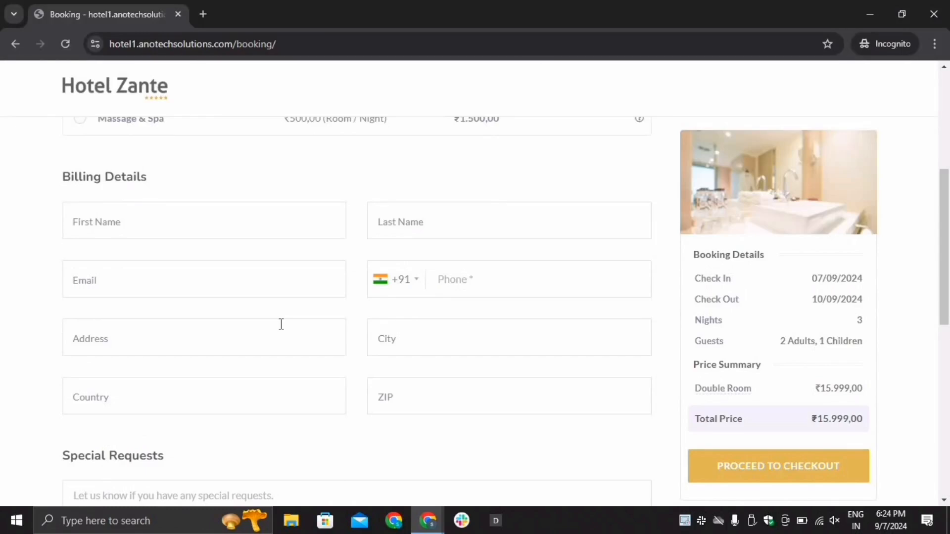
{"action": "scroll", "coordinate": [257, 333], "scroll_direction": "down", "scroll_amount": 1}
{"action": "scroll", "coordinate": [214, 305], "scroll_direction": "up", "scroll_amount": 1}
Step: Fill in the guest's first name, last name, email and phone number in the billing details
{"action": "left_click", "coordinate": [151, 220]}
{"action": "type", "text": "s"}
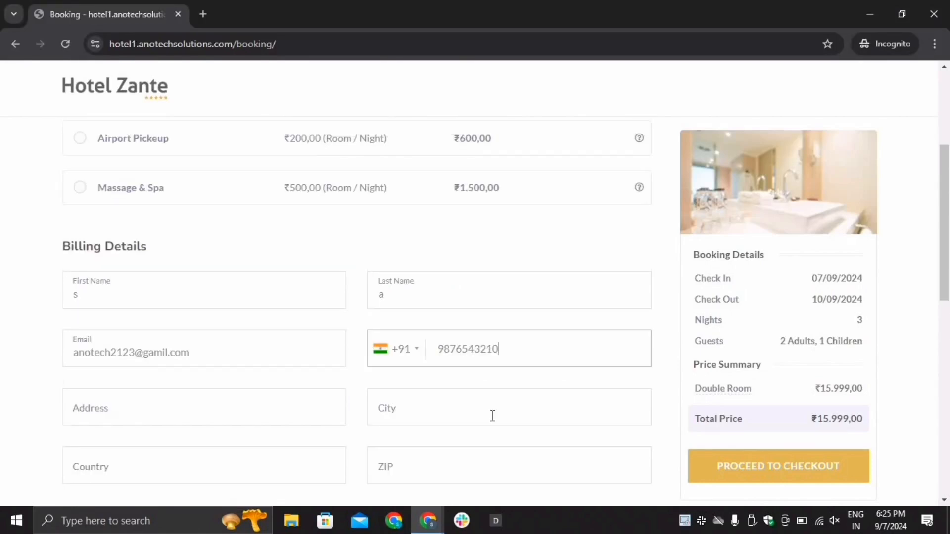
{"action": "scroll", "coordinate": [394, 398], "scroll_direction": "down", "scroll_amount": 3}
{"action": "scroll", "coordinate": [394, 398], "scroll_direction": "down", "scroll_amount": 3}
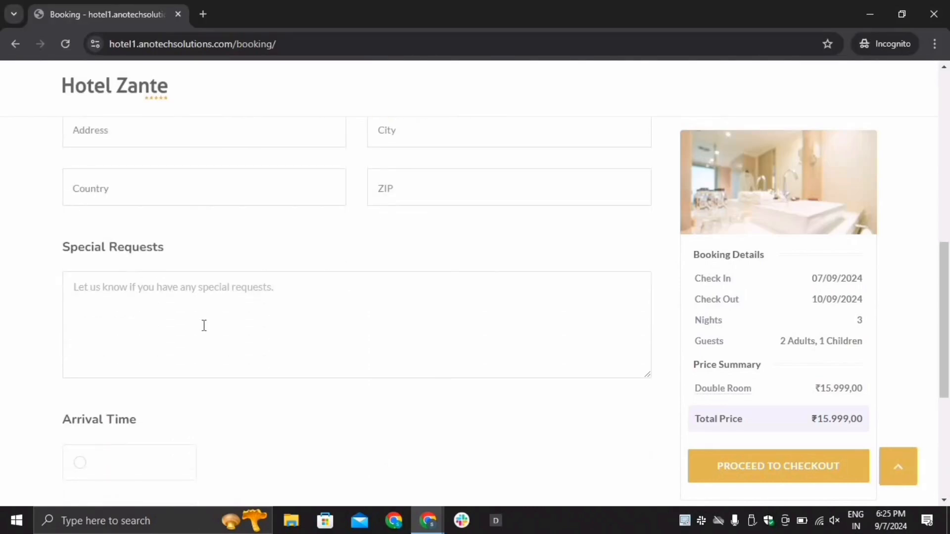
{"action": "scroll", "coordinate": [204, 325], "scroll_direction": "down", "scroll_amount": 3}
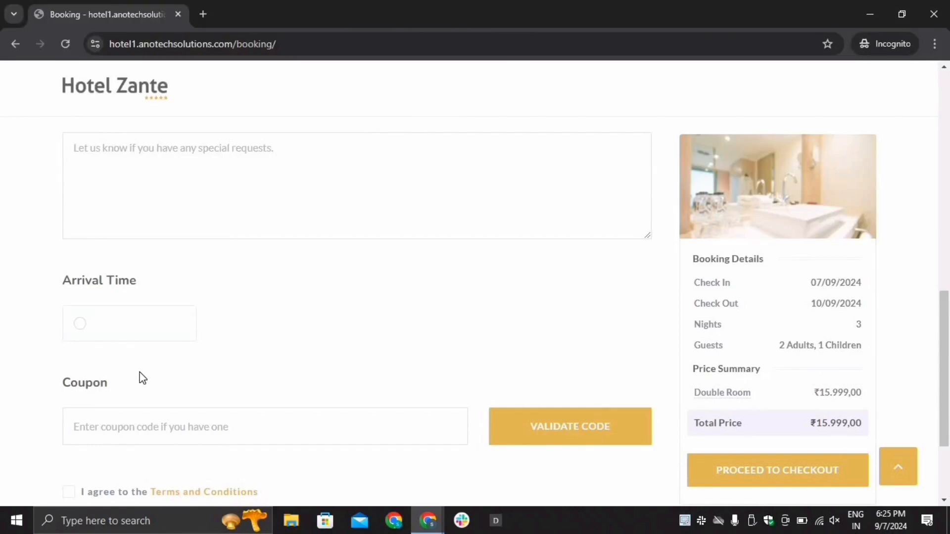
{"action": "scroll", "coordinate": [106, 288], "scroll_direction": "down", "scroll_amount": 3}
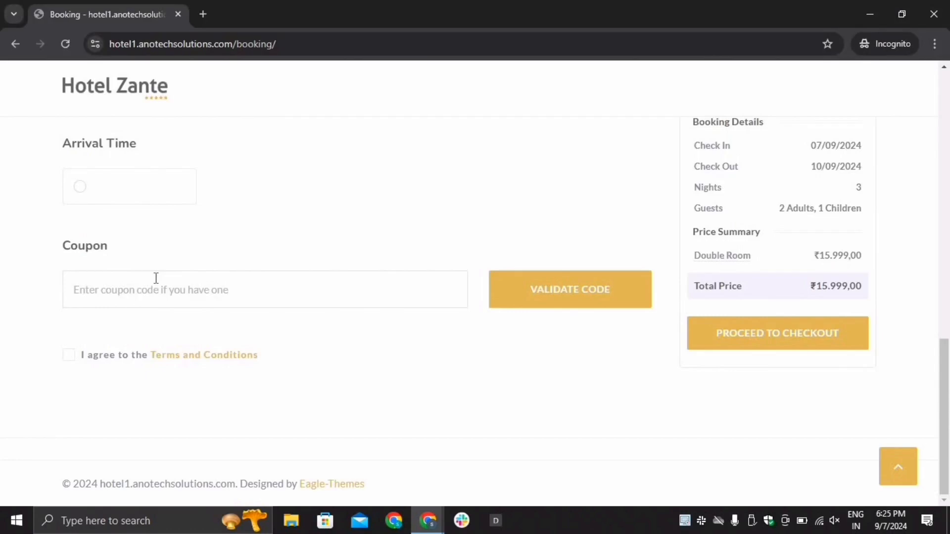
Step: Minimize the incognito window and start a new coupon in the WordPress admin's Eagle Booking section
{"action": "left_click", "coordinate": [870, 14]}
{"action": "left_click", "coordinate": [272, 7]}
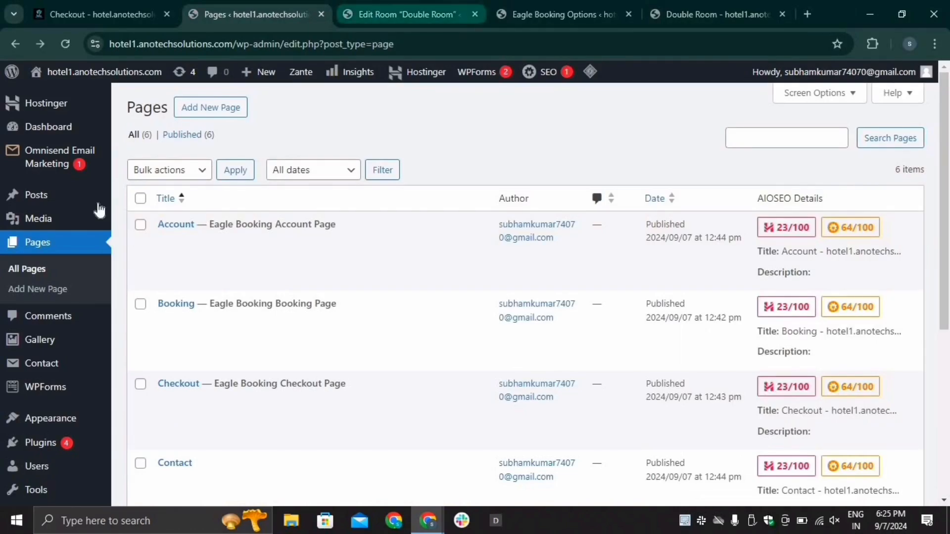
{"action": "mouse_move", "coordinate": [99, 207]}
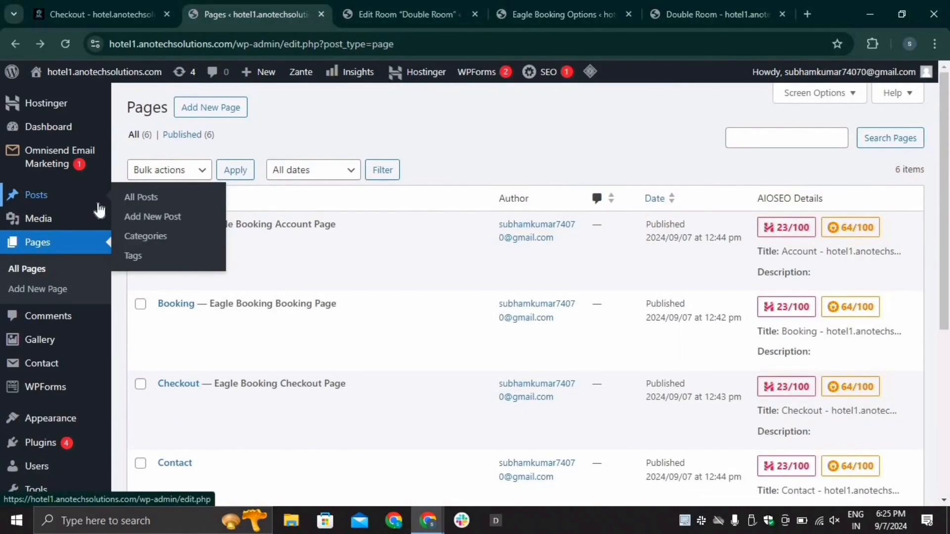
{"action": "scroll", "coordinate": [37, 317], "scroll_direction": "down", "scroll_amount": 4}
{"action": "mouse_move", "coordinate": [68, 343]}
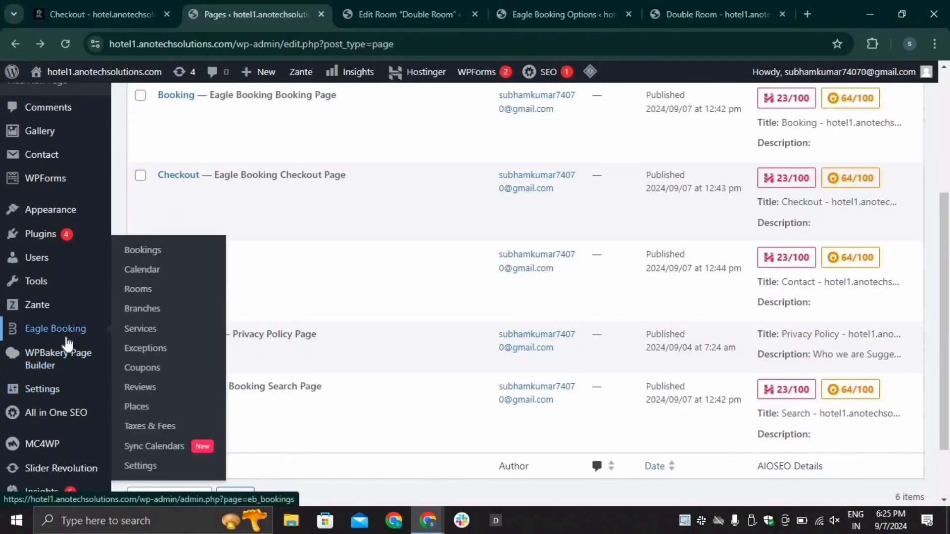
{"action": "left_click", "coordinate": [144, 369]}
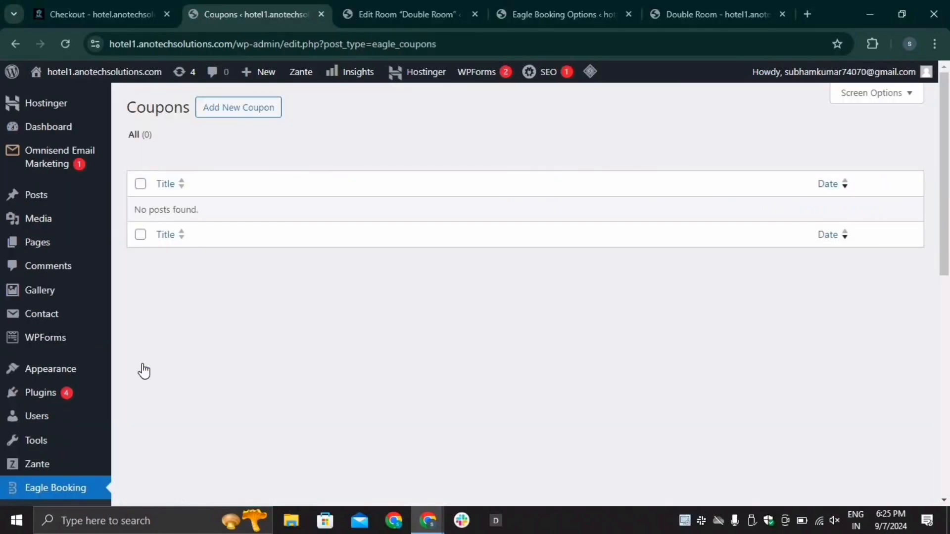
{"action": "left_click", "coordinate": [235, 109]}
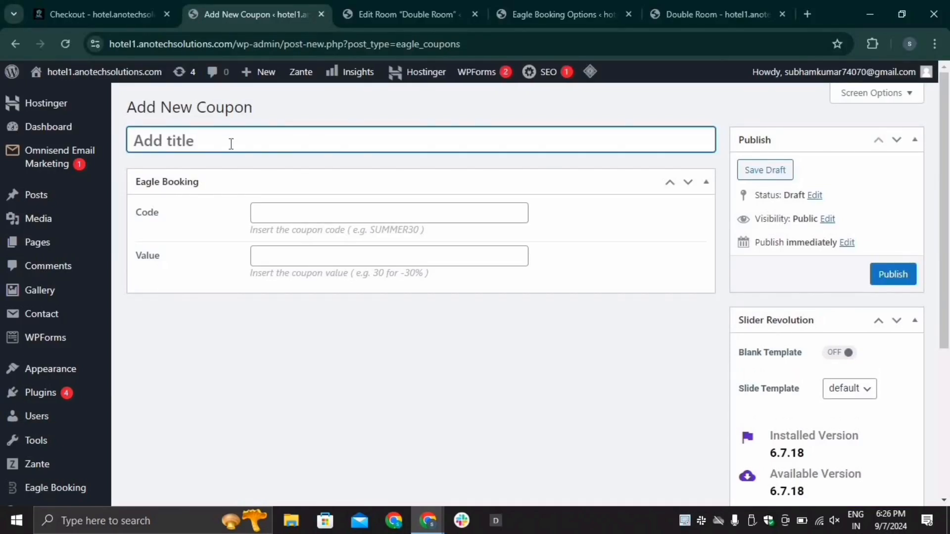
Step: Title the coupon 10off, set its code to 10off and its value to 10, and publish it
{"action": "type", "text": "10off"}
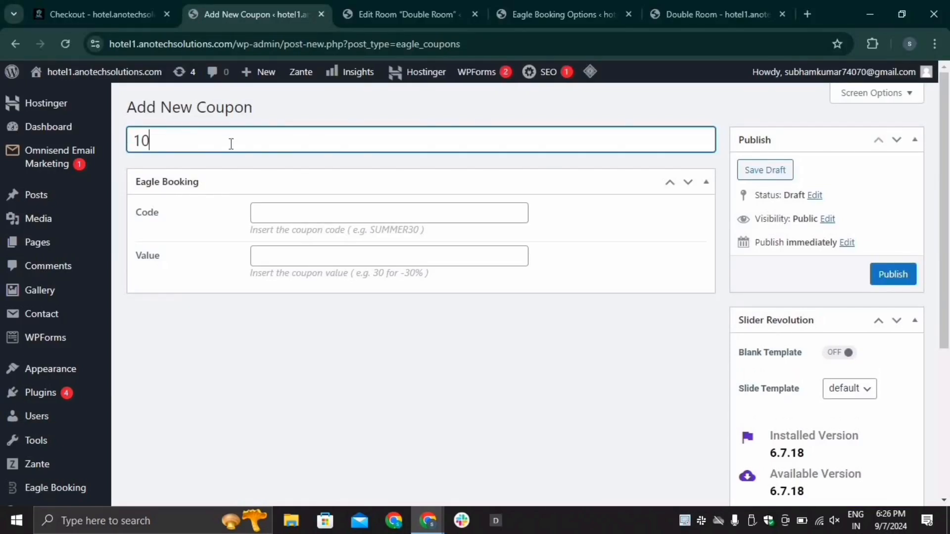
{"action": "left_click", "coordinate": [280, 224]}
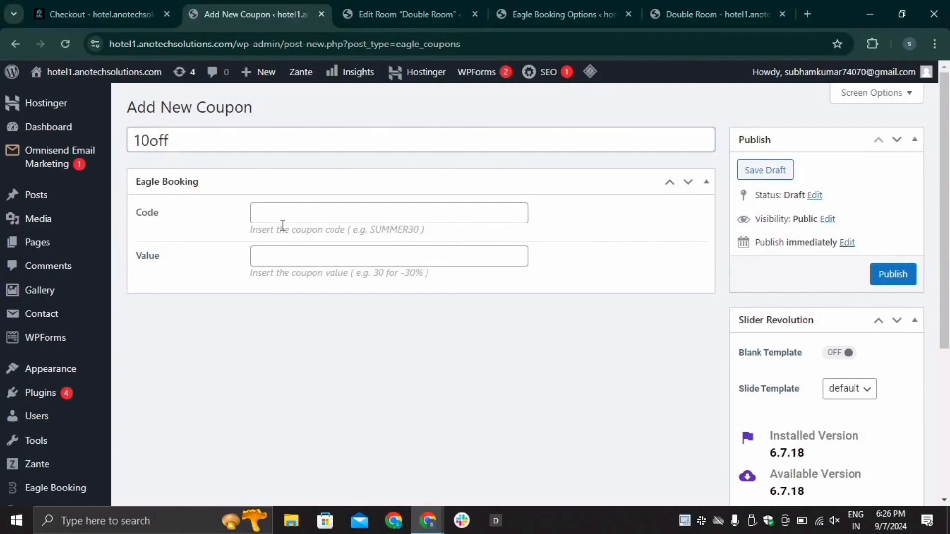
{"action": "left_click", "coordinate": [289, 215]}
{"action": "type", "text": "10off"}
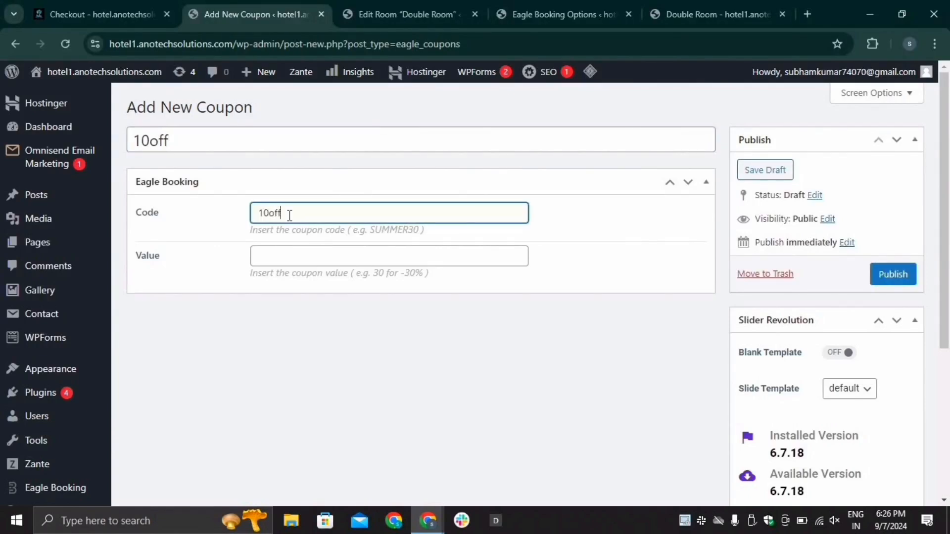
{"action": "left_click", "coordinate": [281, 255]}
{"action": "type", "text": "10"}
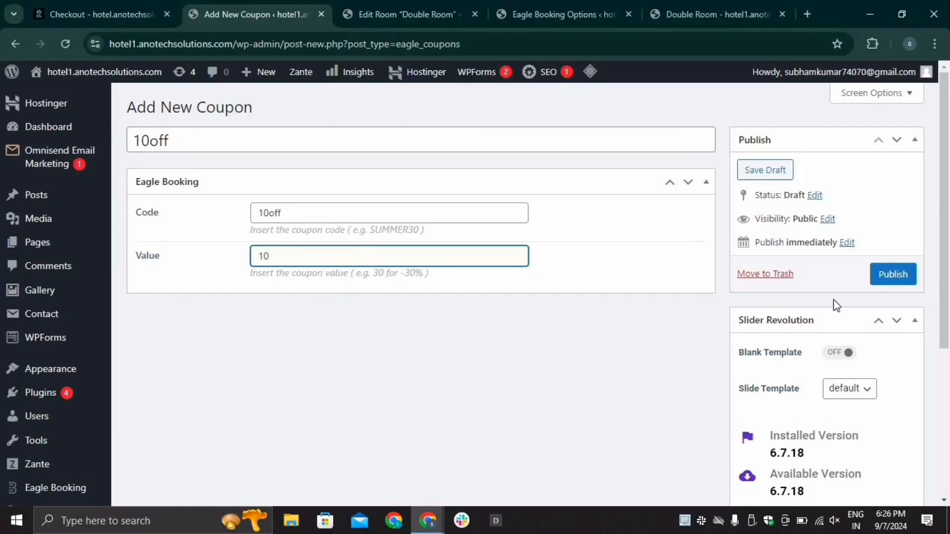
{"action": "left_click", "coordinate": [888, 287]}
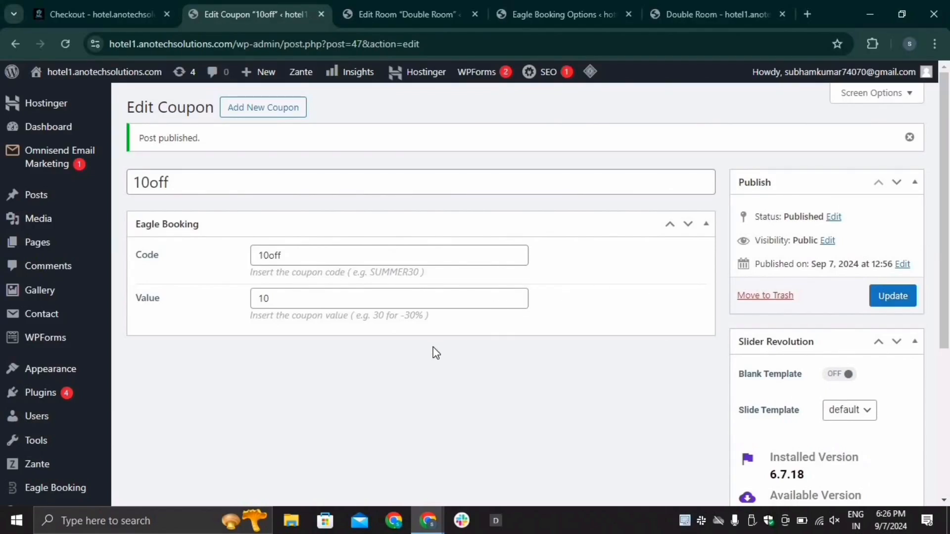
Step: Switch to the incognito Booking page and reload it, allowing the form to be resubmitted
{"action": "key", "text": "alt+Tab"}
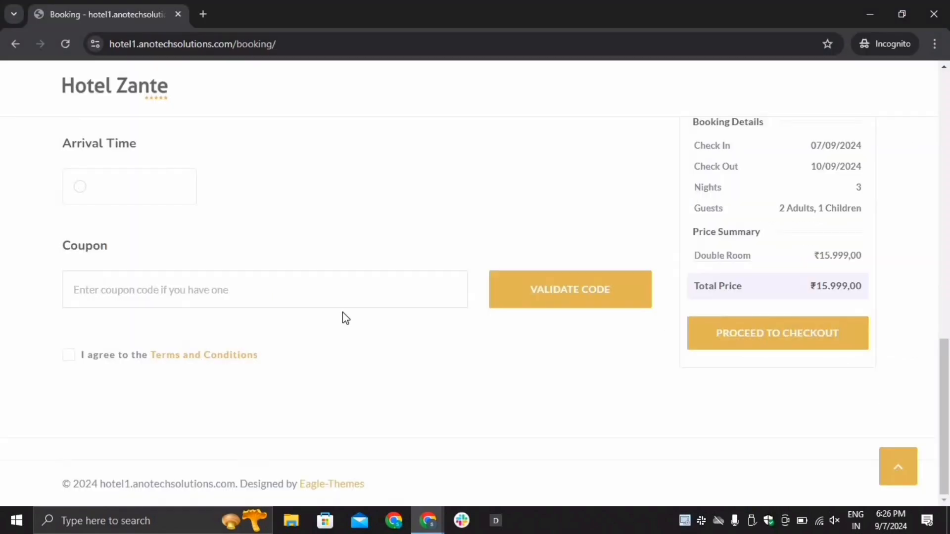
{"action": "scroll", "coordinate": [343, 312], "scroll_direction": "up", "scroll_amount": 15}
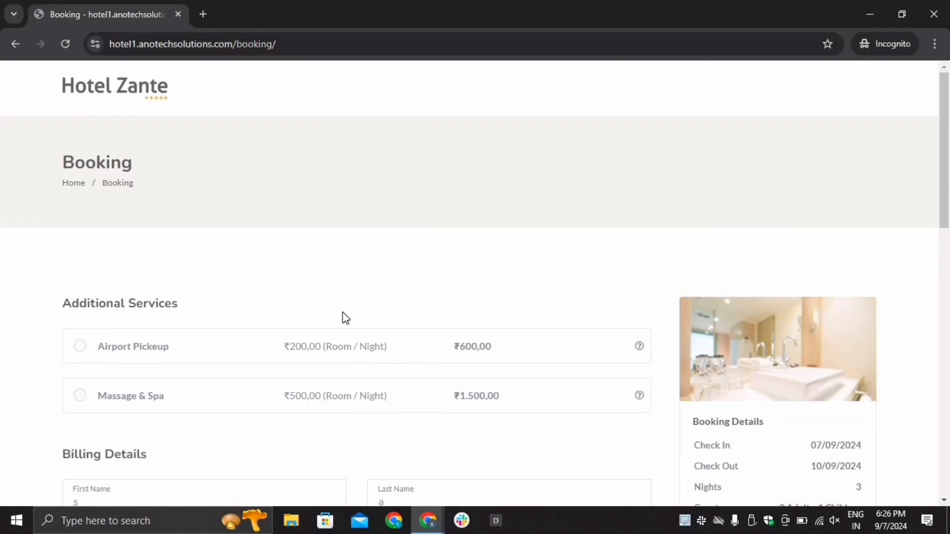
{"action": "scroll", "coordinate": [342, 316], "scroll_direction": "down", "scroll_amount": 5}
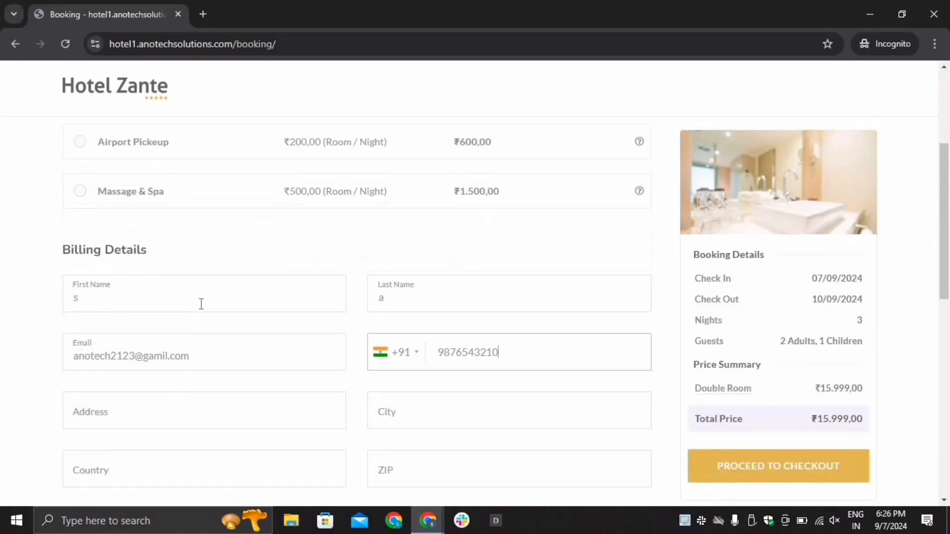
{"action": "scroll", "coordinate": [200, 326], "scroll_direction": "down", "scroll_amount": 3}
{"action": "left_click", "coordinate": [65, 43]}
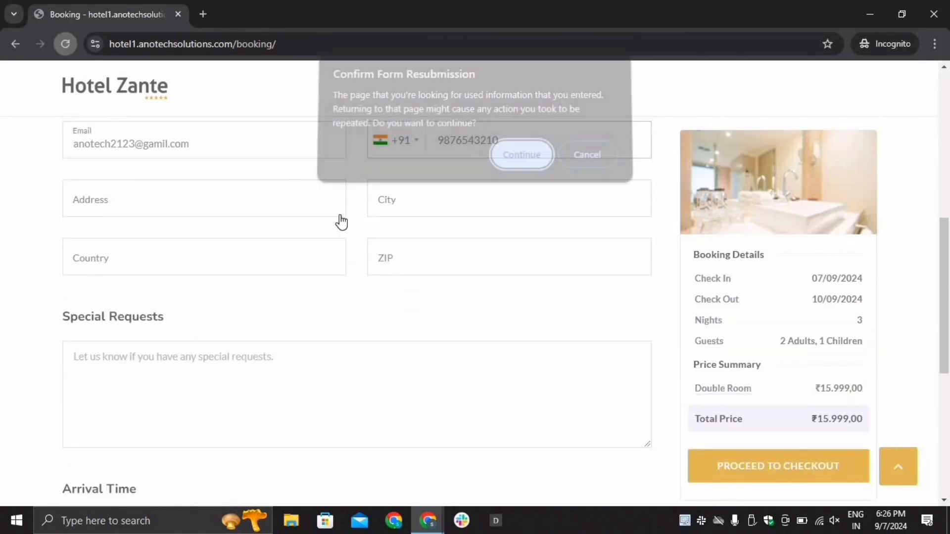
{"action": "left_click", "coordinate": [535, 163]}
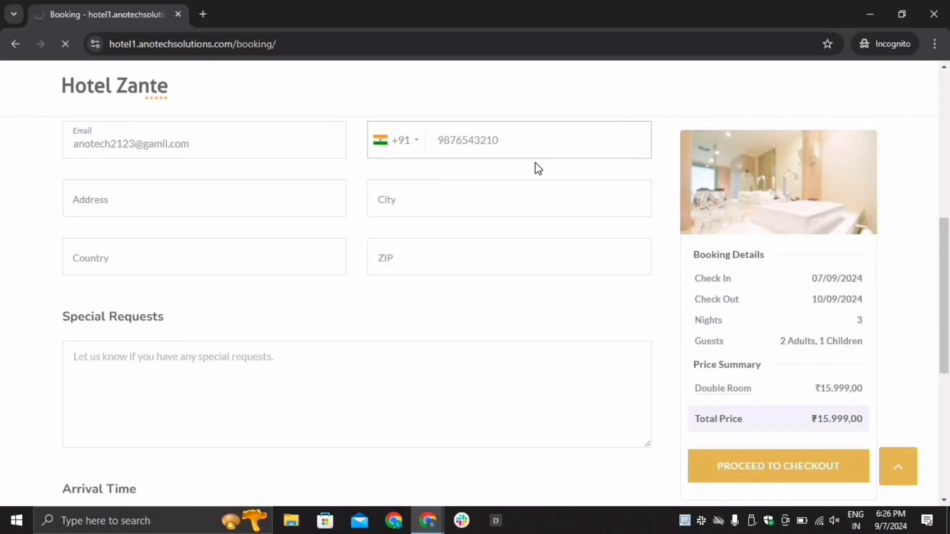
Step: Enter the coupon code 10off in the booking form's Coupon section and validate it
{"action": "scroll", "coordinate": [270, 188], "scroll_direction": "up", "scroll_amount": 7}
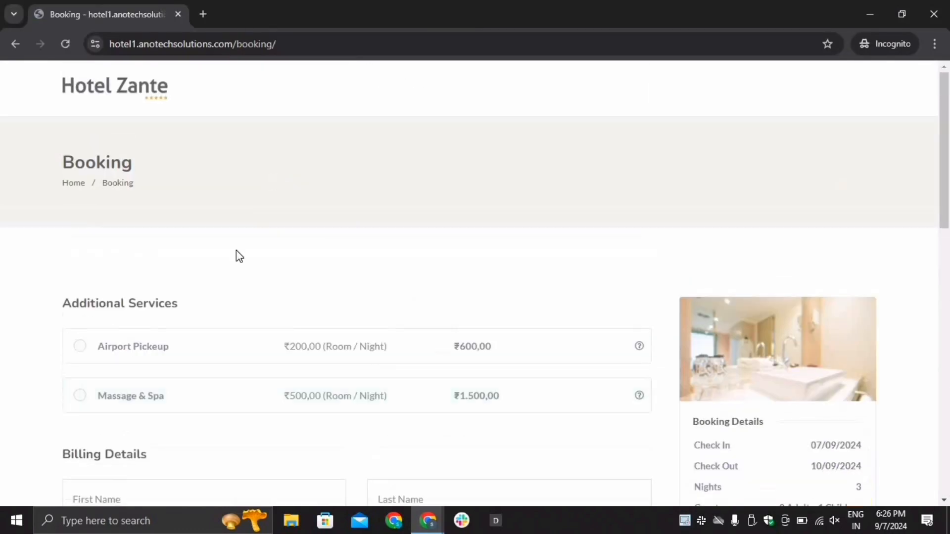
{"action": "scroll", "coordinate": [149, 322], "scroll_direction": "down", "scroll_amount": 12}
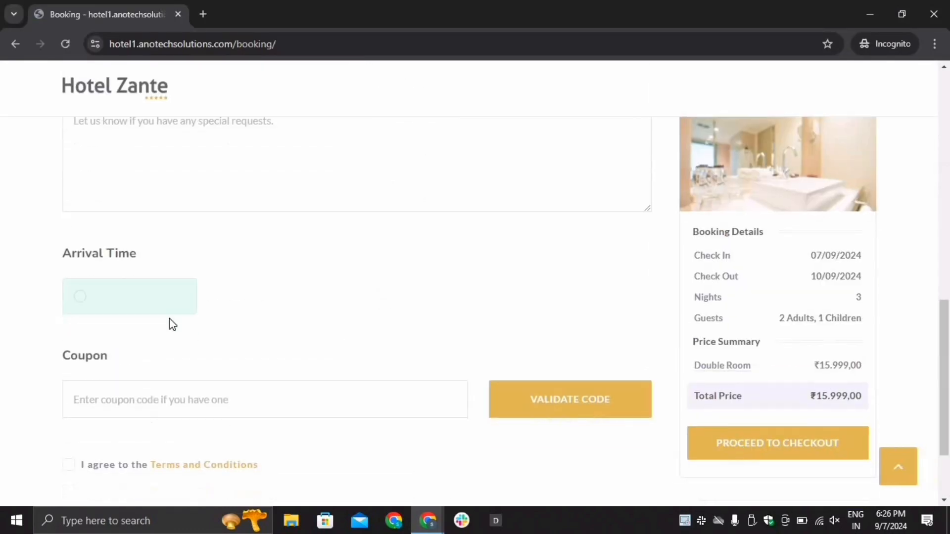
{"action": "left_click", "coordinate": [140, 292]}
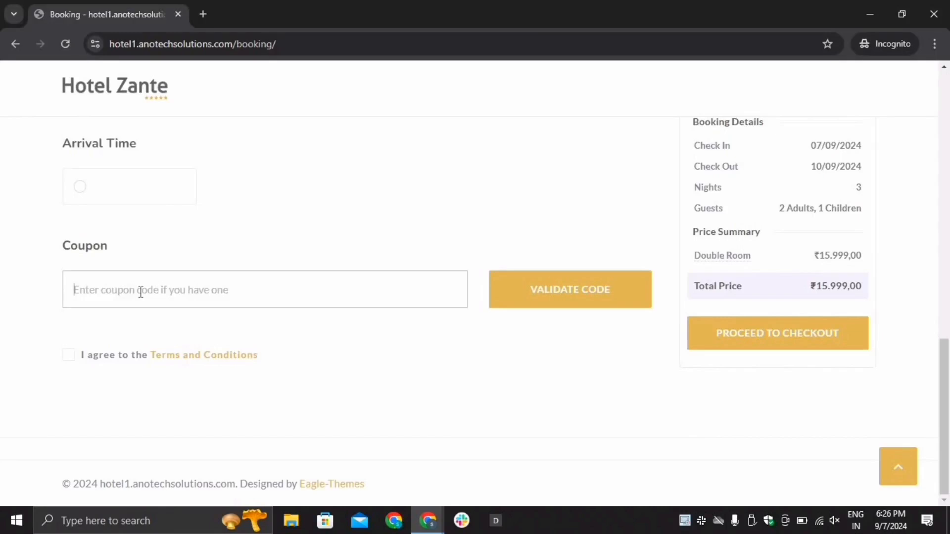
{"action": "type", "text": "10off"}
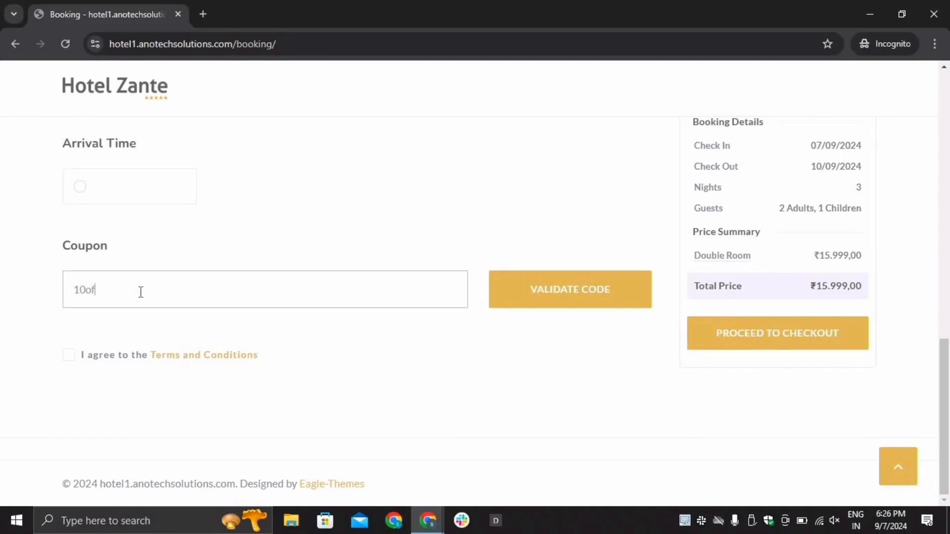
{"action": "left_click", "coordinate": [516, 297]}
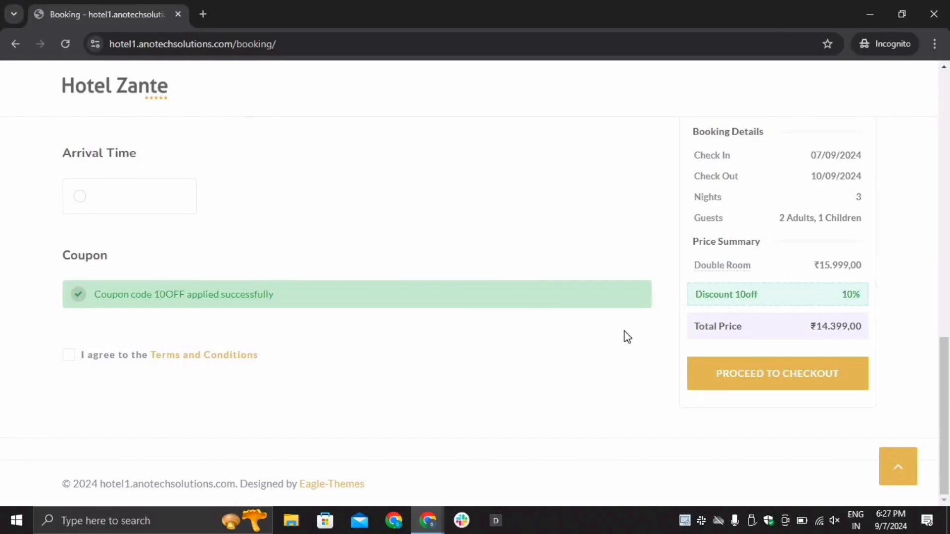
Step: Fill in the guest's first name, last name, email and phone number again in the billing details
{"action": "scroll", "coordinate": [471, 298], "scroll_direction": "up", "scroll_amount": 10}
{"action": "scroll", "coordinate": [148, 240], "scroll_direction": "up", "scroll_amount": 1}
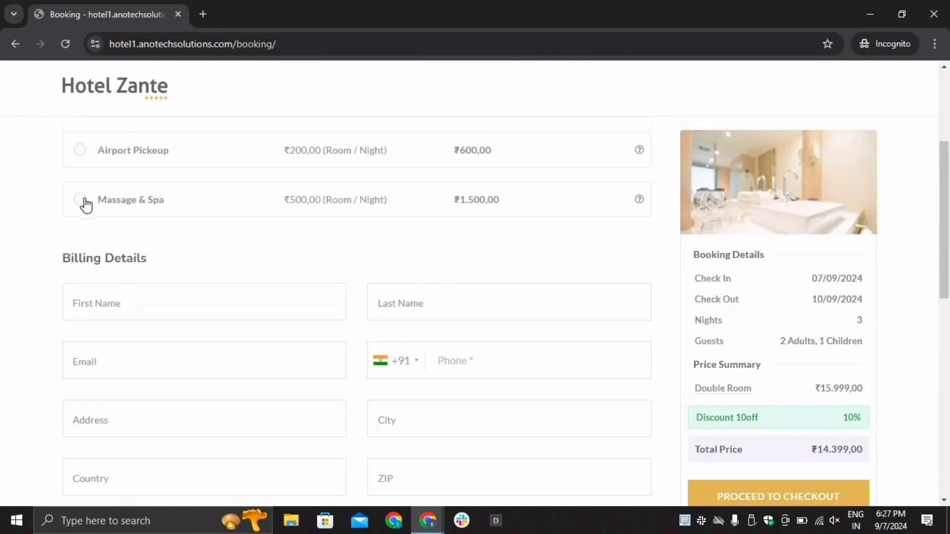
{"action": "left_click", "coordinate": [110, 303]}
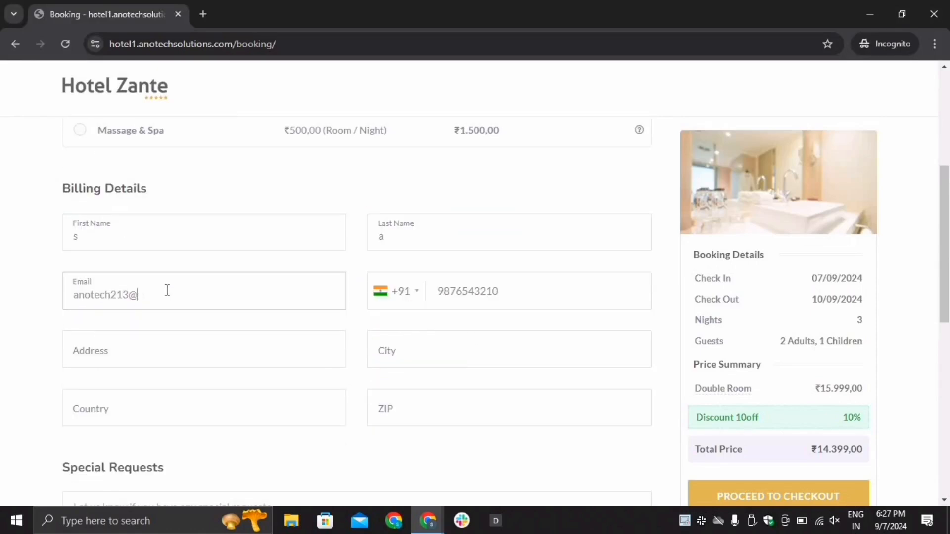
{"action": "type", "text": "gmail.com"}
Step: Agree to the Terms and Conditions and proceed to checkout
{"action": "scroll", "coordinate": [310, 348], "scroll_direction": "down", "scroll_amount": 10}
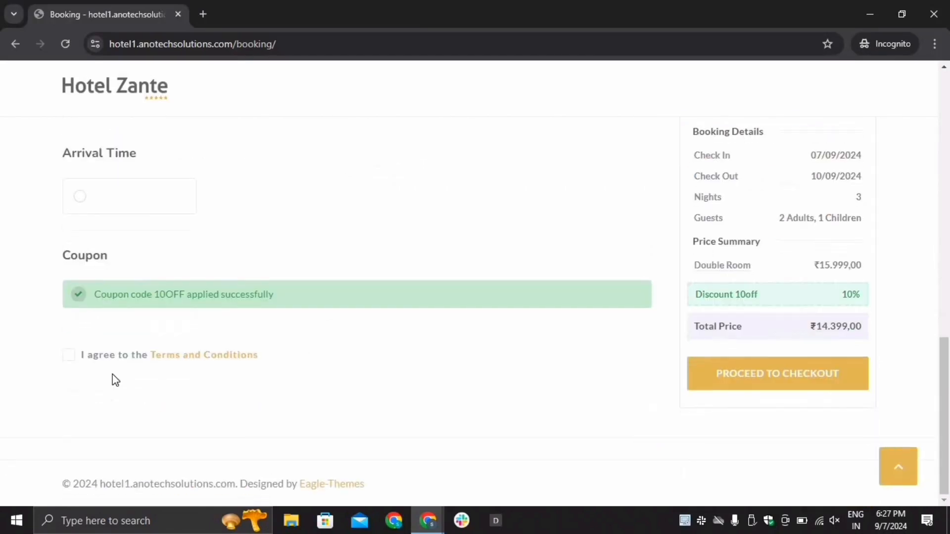
{"action": "left_click", "coordinate": [69, 358]}
{"action": "left_click", "coordinate": [704, 377]}
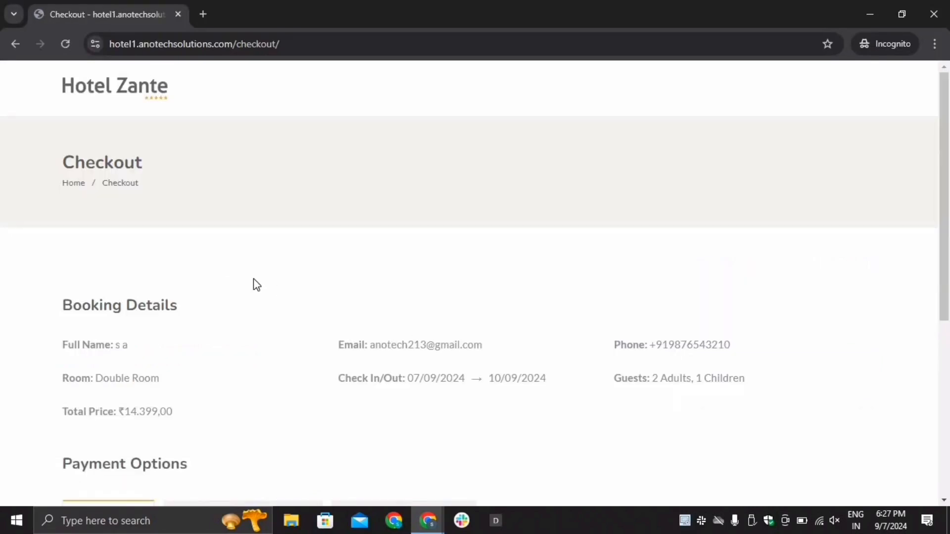
Step: Examine the booking details and the PayPal, Payment On Arrival and Booking Request payment options on the Checkout page
{"action": "scroll", "coordinate": [253, 280], "scroll_direction": "down", "scroll_amount": 1}
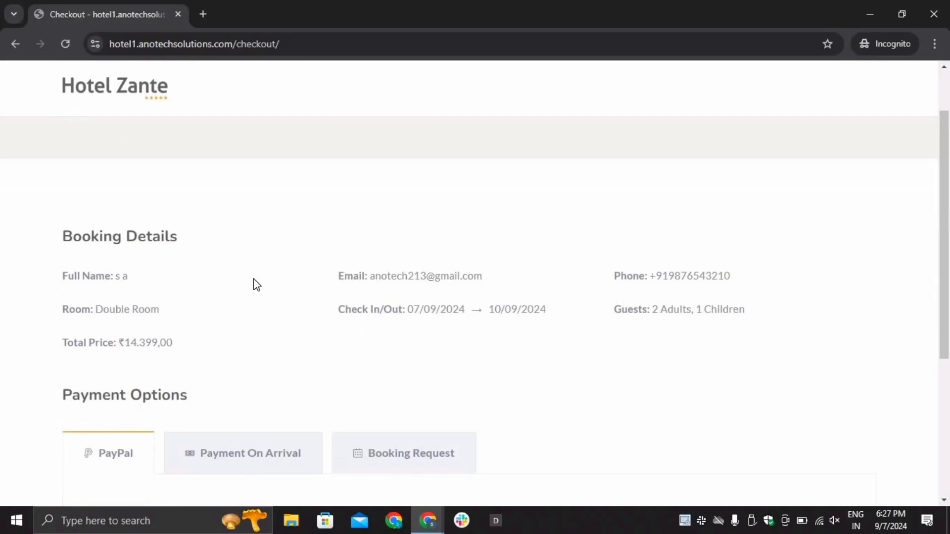
{"action": "scroll", "coordinate": [254, 280], "scroll_direction": "down", "scroll_amount": 1}
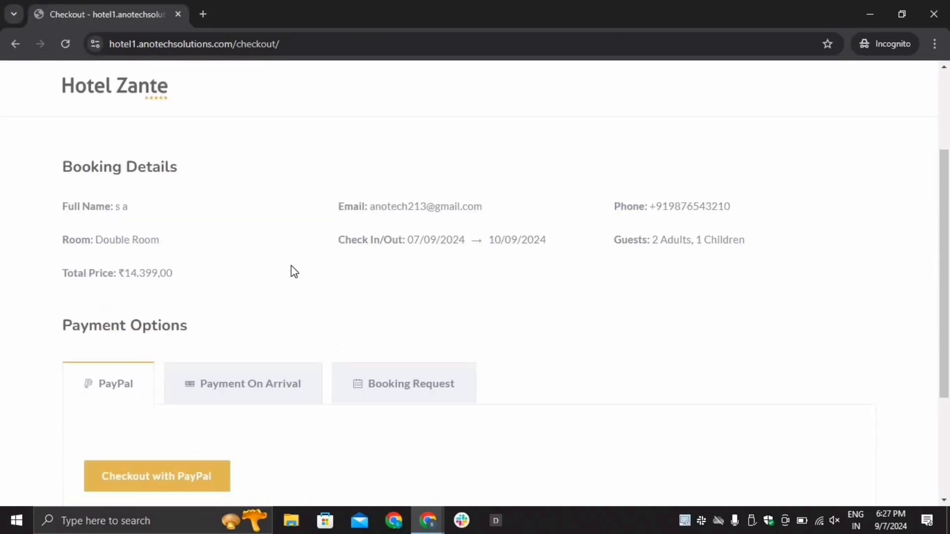
{"action": "scroll", "coordinate": [291, 265], "scroll_direction": "down", "scroll_amount": 1}
{"action": "scroll", "coordinate": [229, 270], "scroll_direction": "down", "scroll_amount": 1}
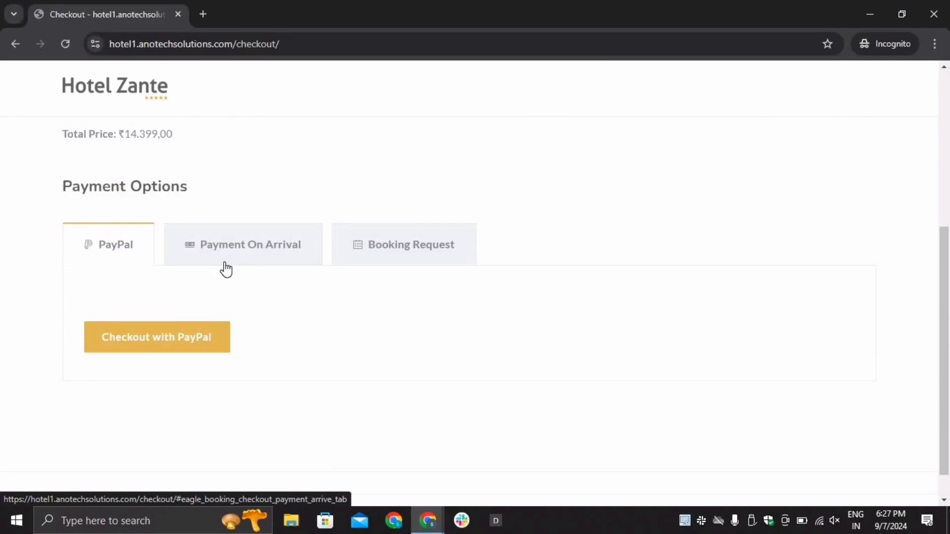
{"action": "left_click", "coordinate": [261, 251]}
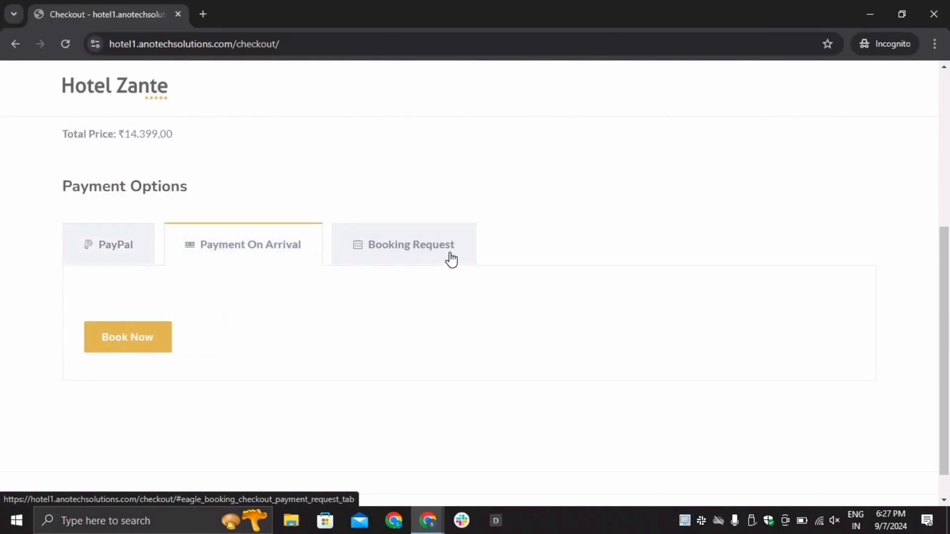
{"action": "left_click", "coordinate": [427, 253]}
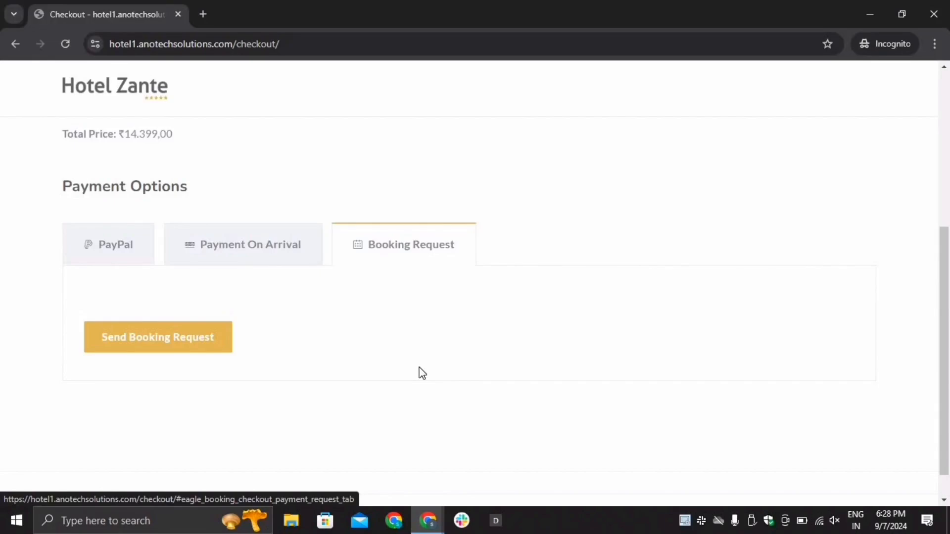
Step: Switch back to the WordPress admin window and open the Payment Settings in the Eagle Booking settings
{"action": "key", "text": "alt+Tab"}
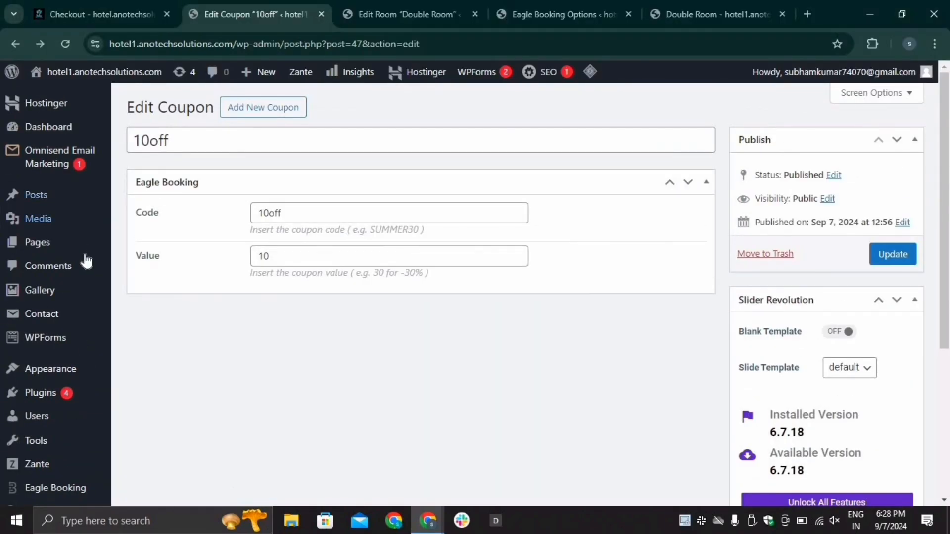
{"action": "scroll", "coordinate": [60, 297], "scroll_direction": "down", "scroll_amount": 5}
{"action": "mouse_move", "coordinate": [51, 282]}
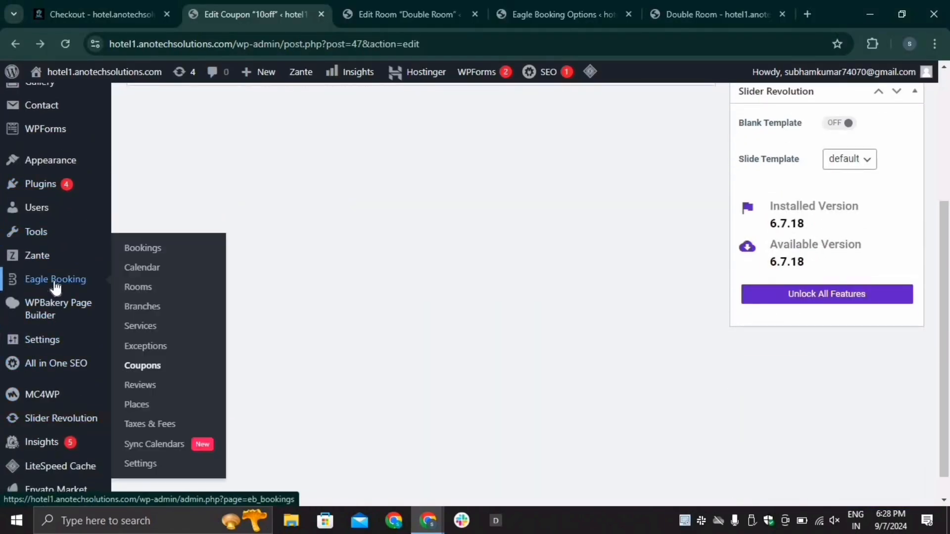
{"action": "left_click", "coordinate": [146, 465]}
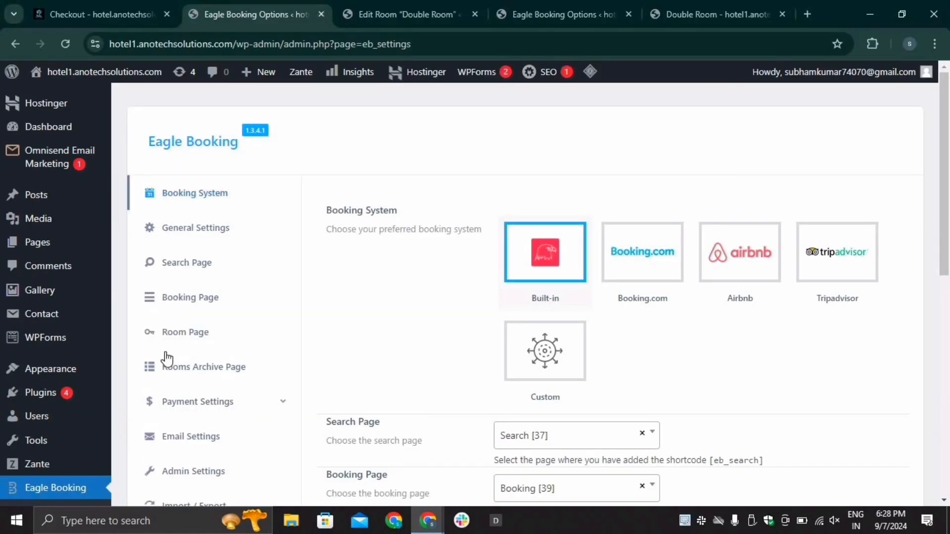
{"action": "left_click", "coordinate": [171, 403]}
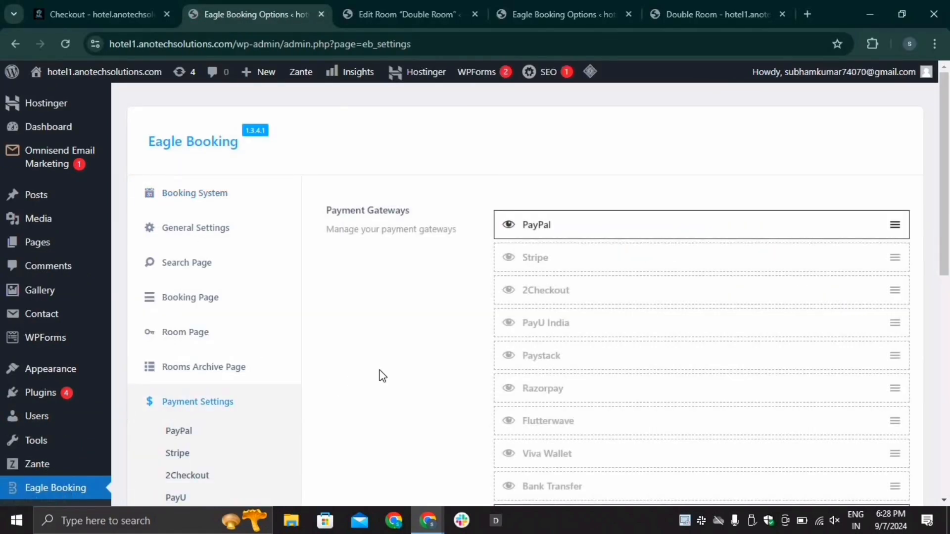
Step: Enable the Razorpay and Bank Transfer payment gateways and save the changes
{"action": "scroll", "coordinate": [457, 364], "scroll_direction": "down", "scroll_amount": 3}
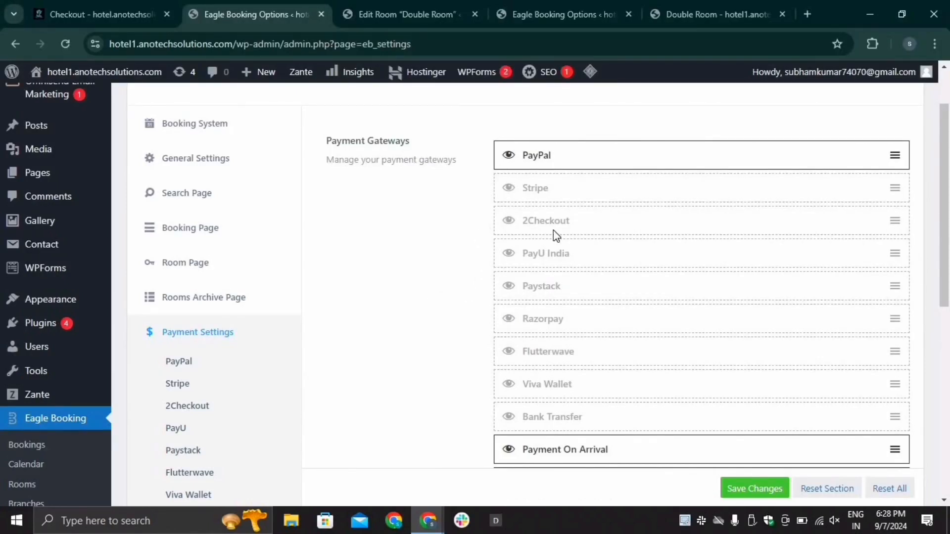
{"action": "left_click", "coordinate": [507, 320]}
{"action": "left_click", "coordinate": [508, 418]}
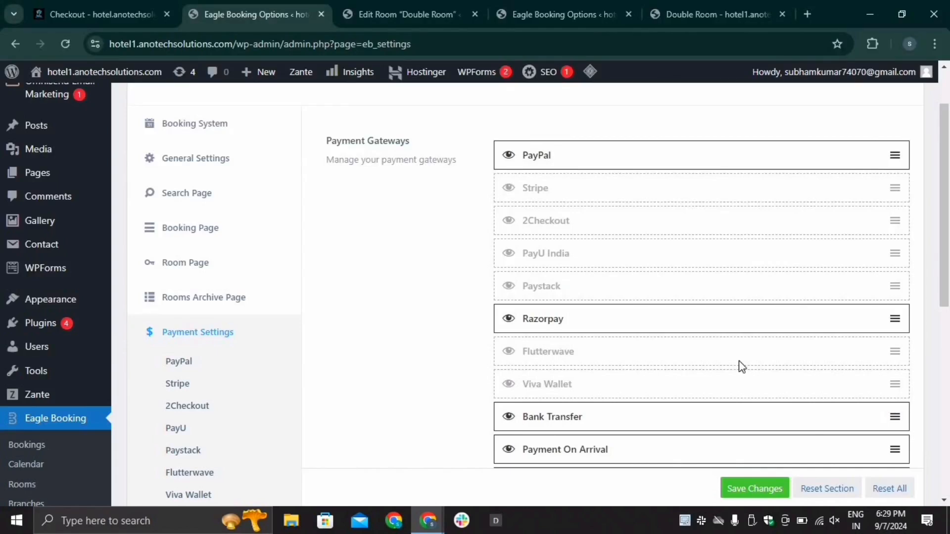
{"action": "left_click", "coordinate": [762, 489]}
{"action": "scroll", "coordinate": [479, 307], "scroll_direction": "up", "scroll_amount": 2}
Step: Return to the incognito Checkout page and reload it, allowing the form to be resubmitted
{"action": "mouse_move", "coordinate": [428, 519]}
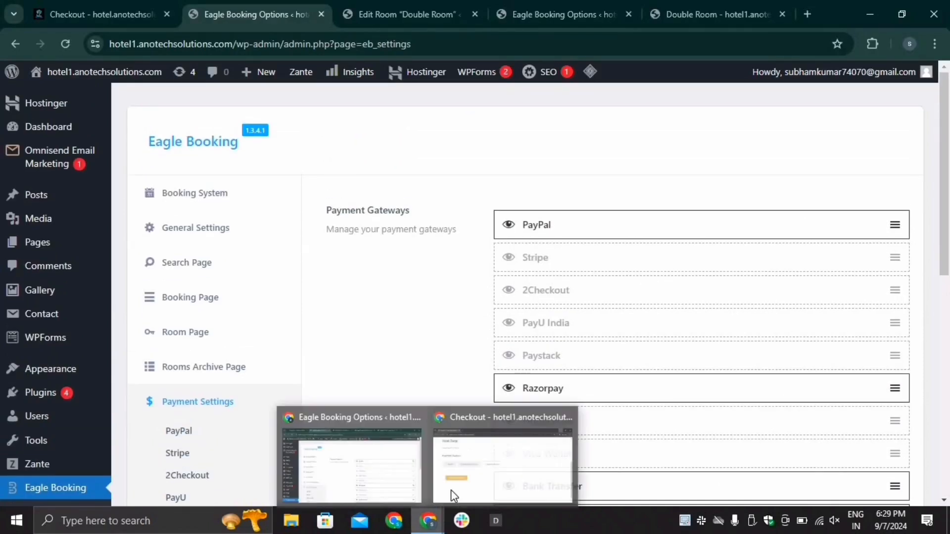
{"action": "left_click", "coordinate": [468, 470]}
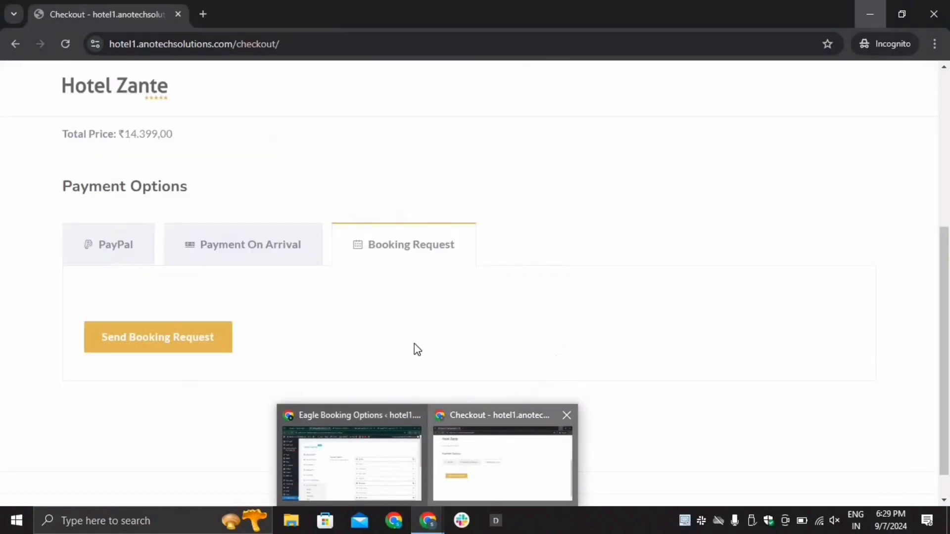
{"action": "left_click", "coordinate": [64, 40]}
{"action": "left_click", "coordinate": [518, 166]}
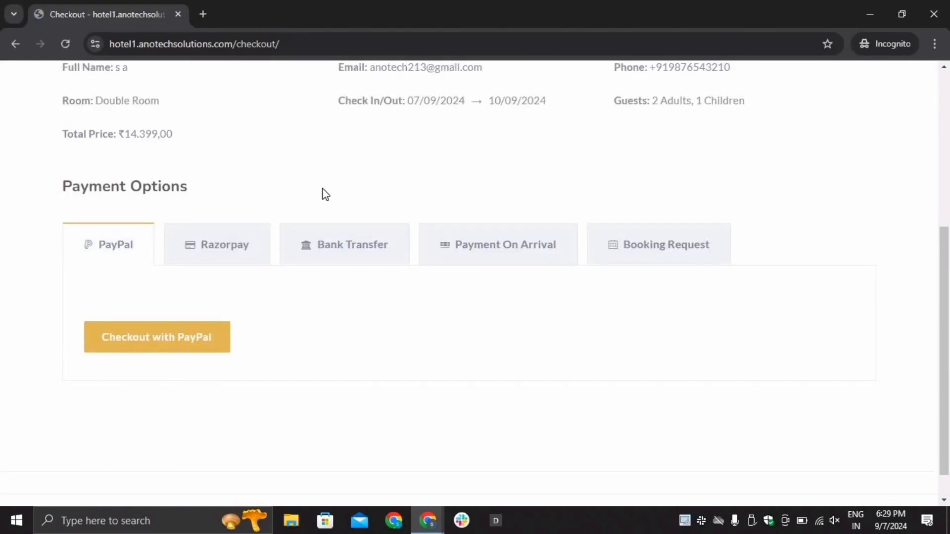
Step: Look through the Razorpay, Bank Transfer, Payment On Arrival and Booking Request payment options on the reloaded Checkout page
{"action": "left_click", "coordinate": [243, 240]}
{"action": "left_click", "coordinate": [312, 286]}
{"action": "left_click", "coordinate": [443, 286]}
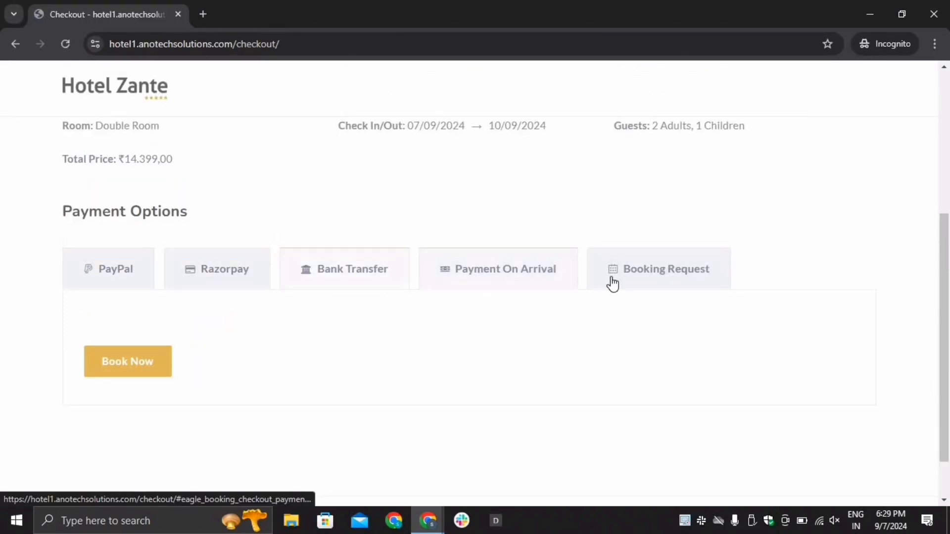
{"action": "left_click", "coordinate": [330, 278]}
{"action": "left_click", "coordinate": [662, 285]}
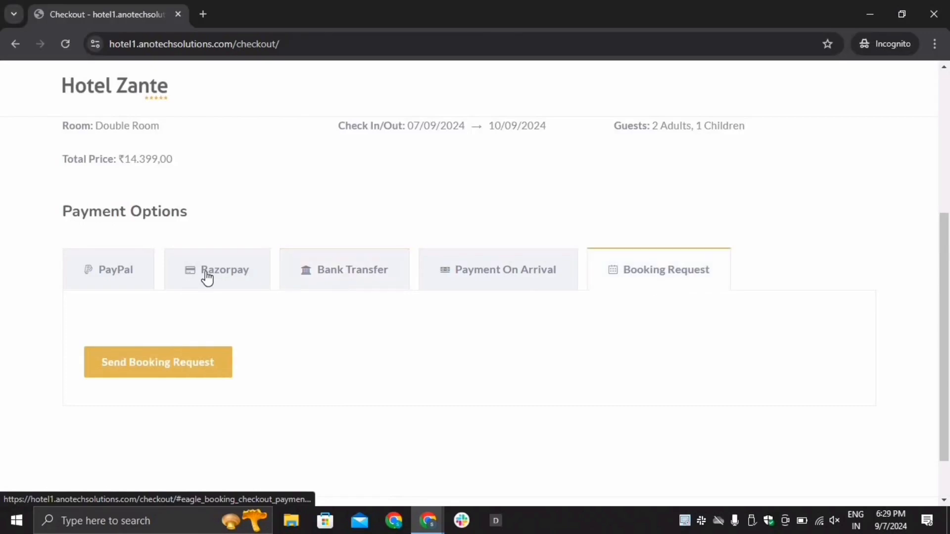
{"action": "left_click", "coordinate": [204, 276]}
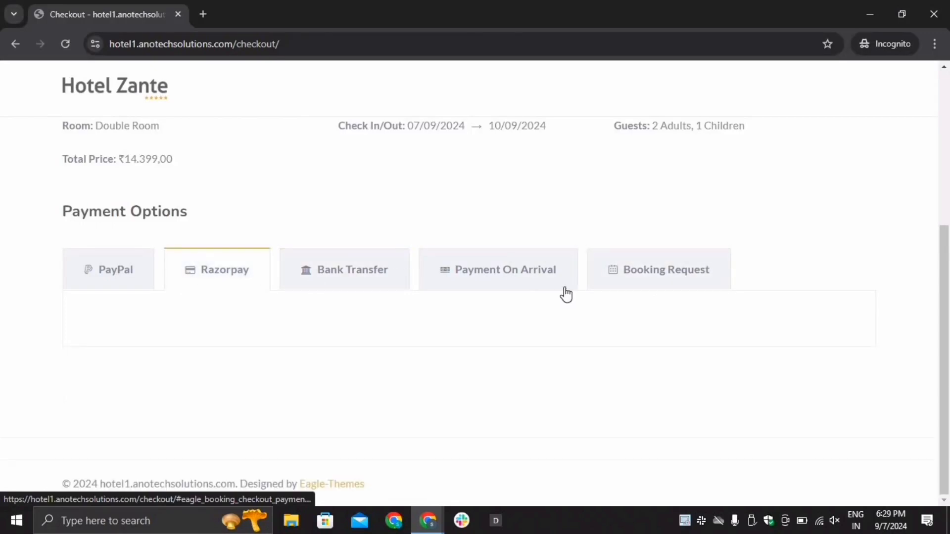
Step: Book the Double Room with Payment On Arrival and review the booking details on the confirmation page
{"action": "left_click", "coordinate": [534, 285]}
{"action": "scroll", "coordinate": [424, 319], "scroll_direction": "up", "scroll_amount": 5}
{"action": "scroll", "coordinate": [424, 315], "scroll_direction": "down", "scroll_amount": 5}
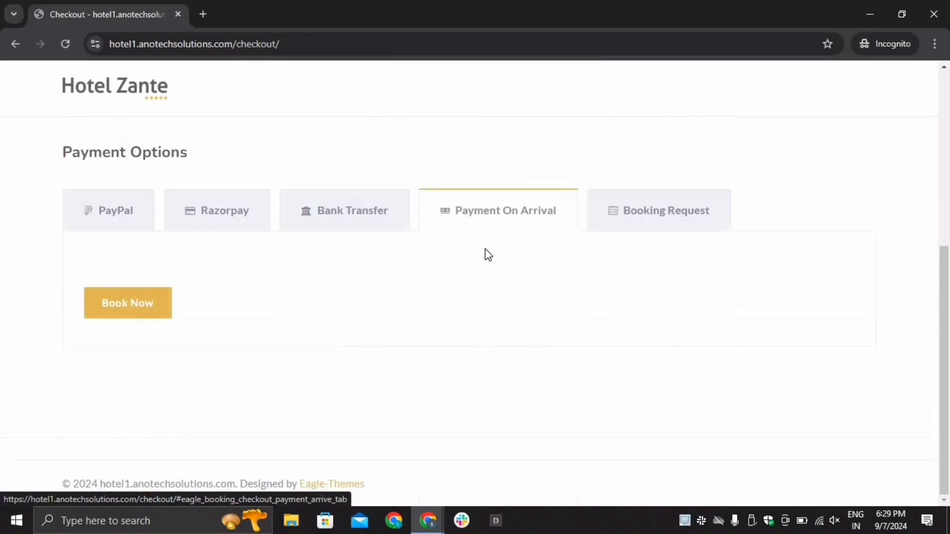
{"action": "left_click", "coordinate": [127, 306]}
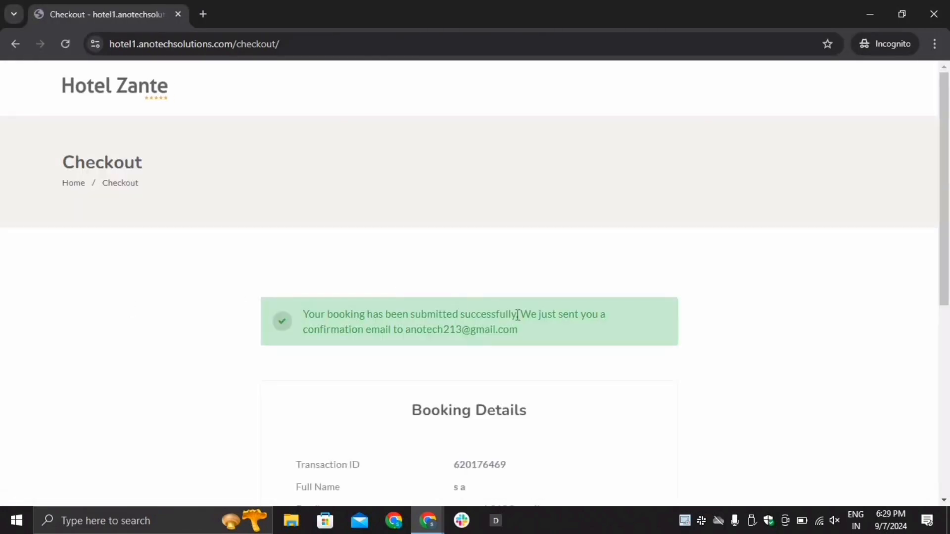
{"action": "scroll", "coordinate": [485, 379], "scroll_direction": "down", "scroll_amount": 2}
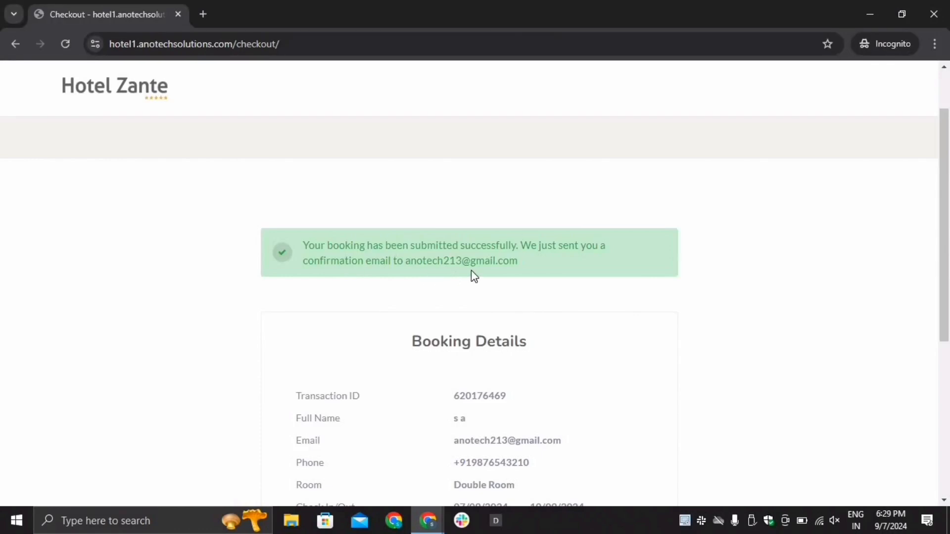
{"action": "scroll", "coordinate": [471, 270], "scroll_direction": "down", "scroll_amount": 2}
{"action": "scroll", "coordinate": [473, 270], "scroll_direction": "down", "scroll_amount": 1}
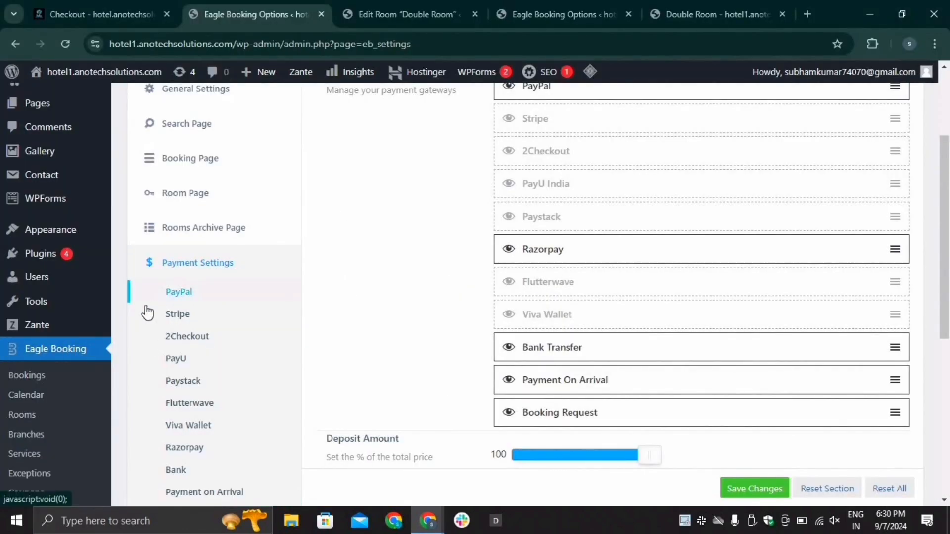
Step: Go to the Eagle Booking bookings list and open the Double Room booking for editing
{"action": "left_click", "coordinate": [41, 382]}
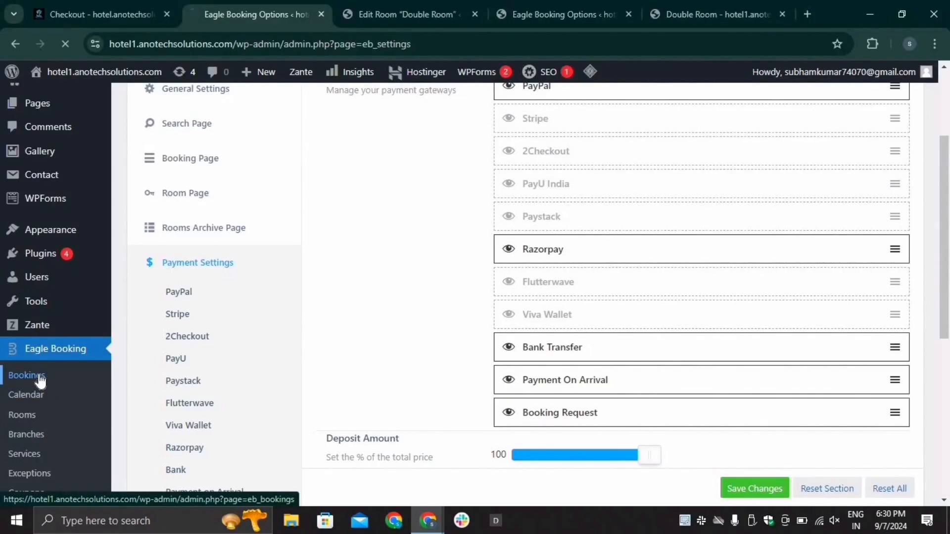
{"action": "scroll", "coordinate": [257, 378], "scroll_direction": "down", "scroll_amount": 3}
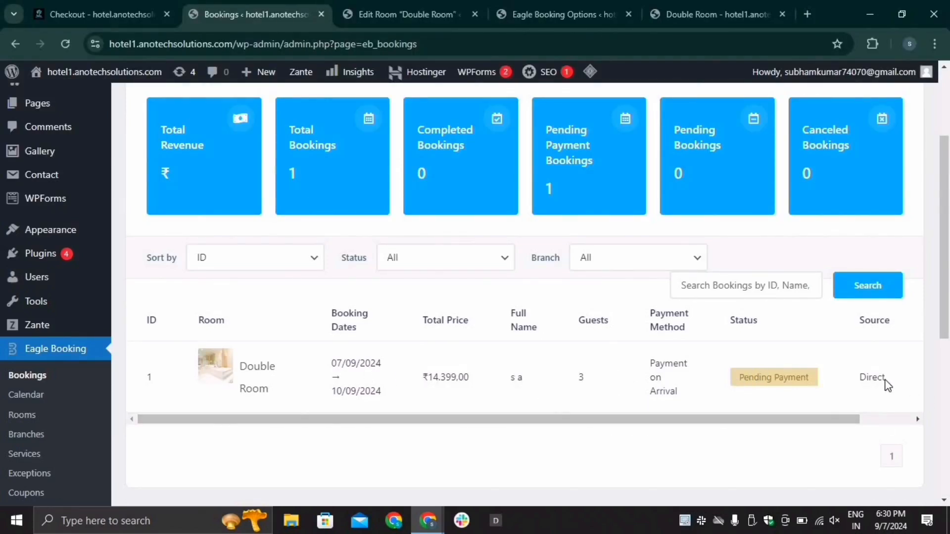
{"action": "left_click_drag", "start_coordinate": [797, 419], "coordinate": [869, 423]}
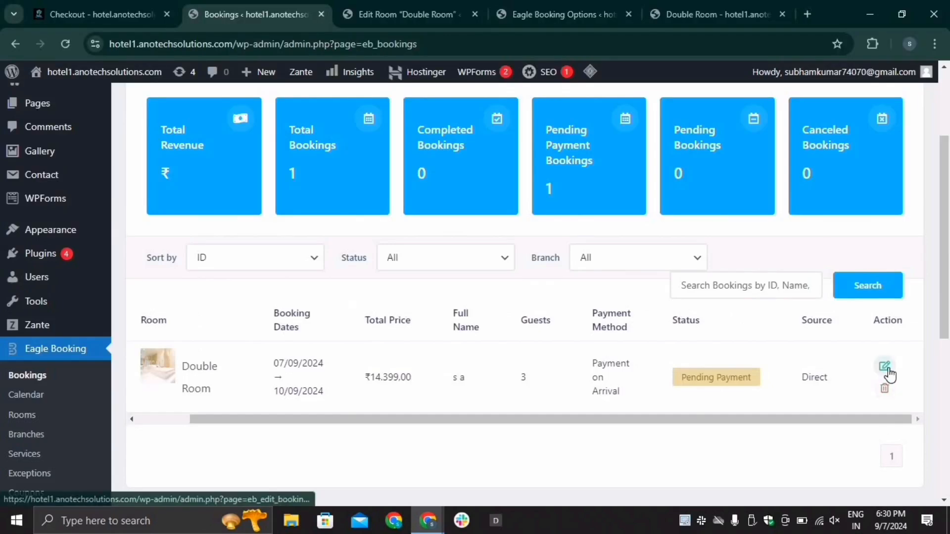
{"action": "left_click", "coordinate": [884, 366]}
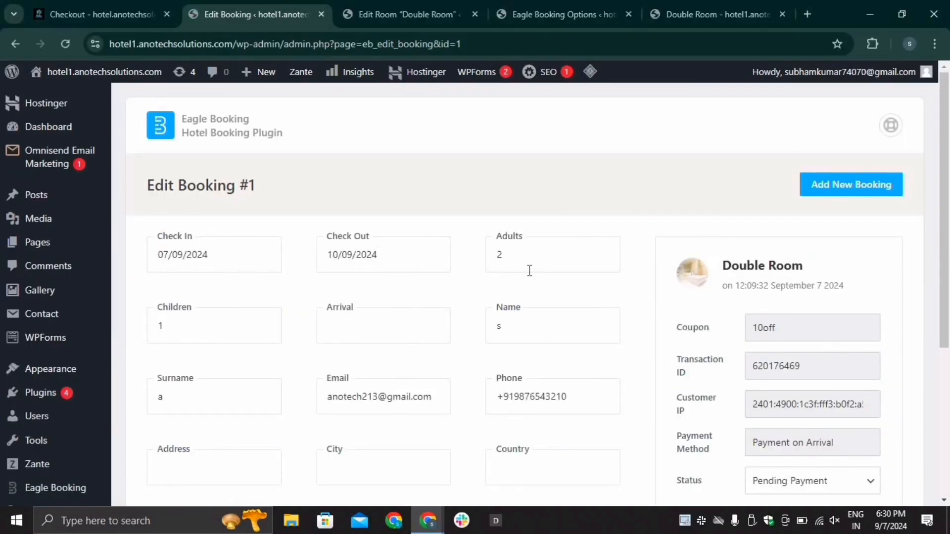
Step: Set the Double Room booking's status to Completed and update the booking
{"action": "scroll", "coordinate": [544, 272], "scroll_direction": "down", "scroll_amount": 2}
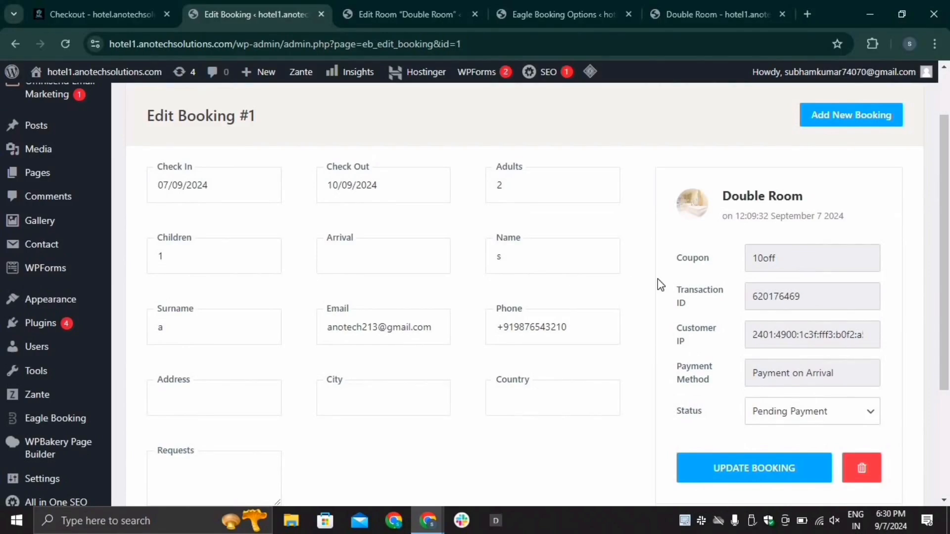
{"action": "left_click", "coordinate": [831, 416]}
{"action": "left_click", "coordinate": [810, 474]}
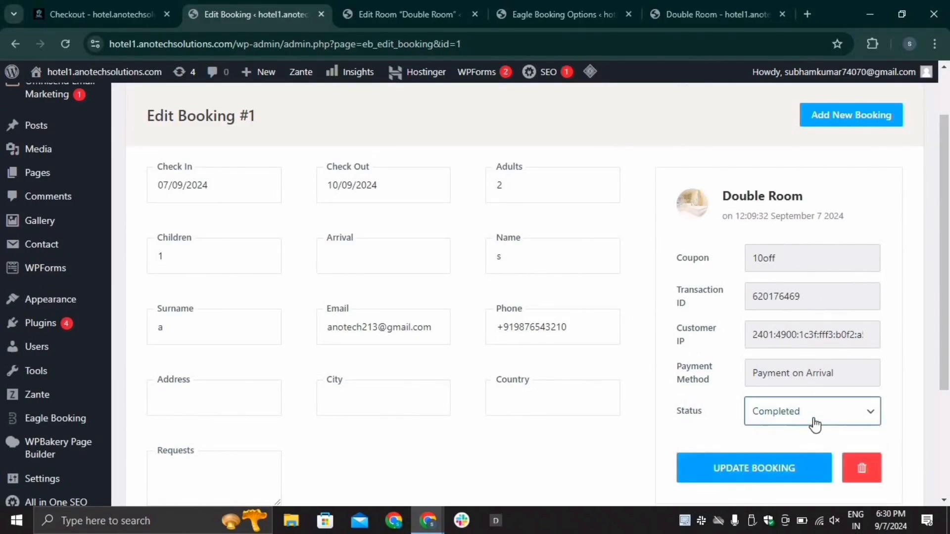
{"action": "scroll", "coordinate": [664, 431], "scroll_direction": "down", "scroll_amount": 2}
{"action": "left_click", "coordinate": [729, 398]}
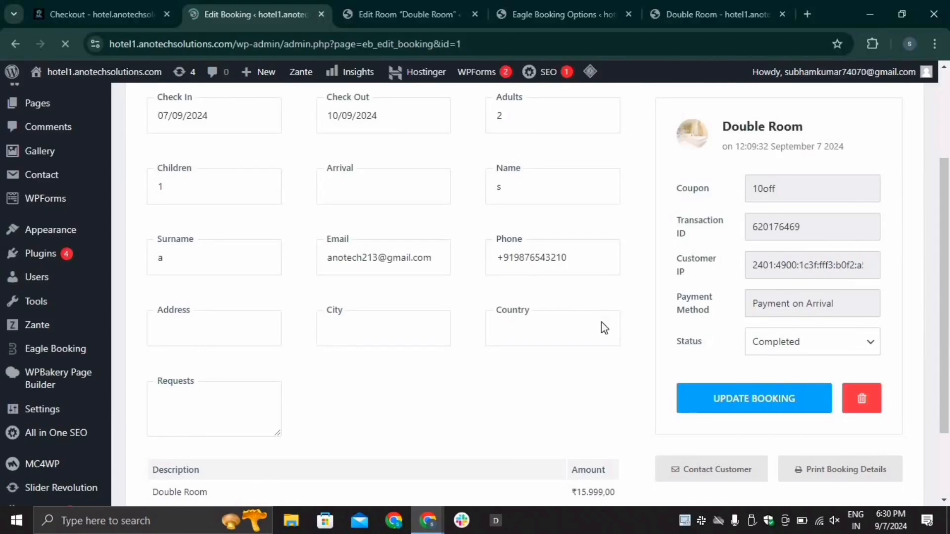
{"action": "scroll", "coordinate": [602, 322], "scroll_direction": "down", "scroll_amount": 2}
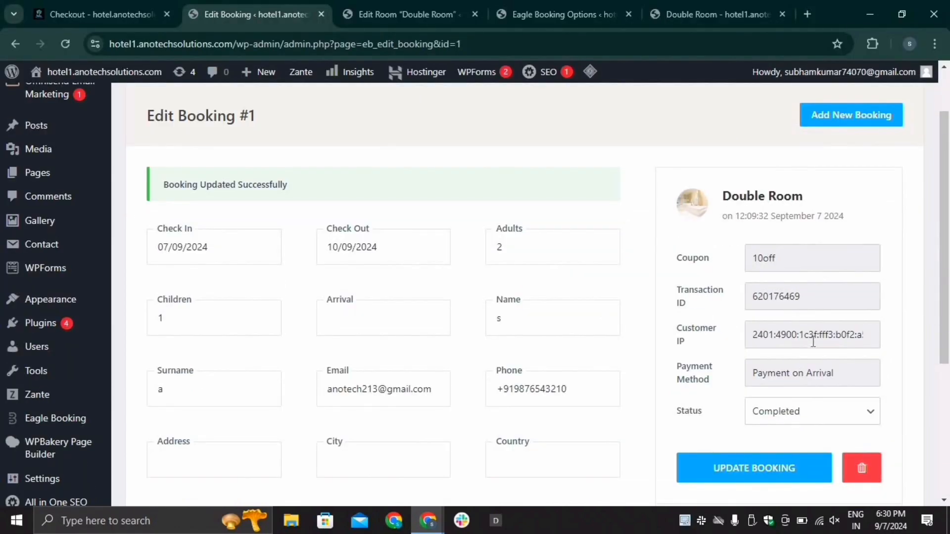
{"action": "scroll", "coordinate": [769, 419], "scroll_direction": "down", "scroll_amount": 2}
{"action": "left_click", "coordinate": [768, 415]}
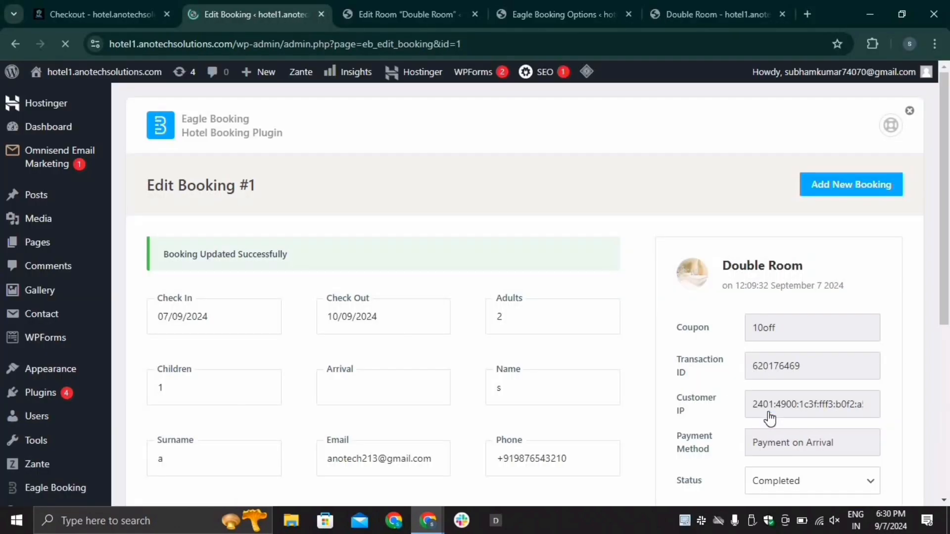
{"action": "scroll", "coordinate": [125, 343], "scroll_direction": "down", "scroll_amount": 2}
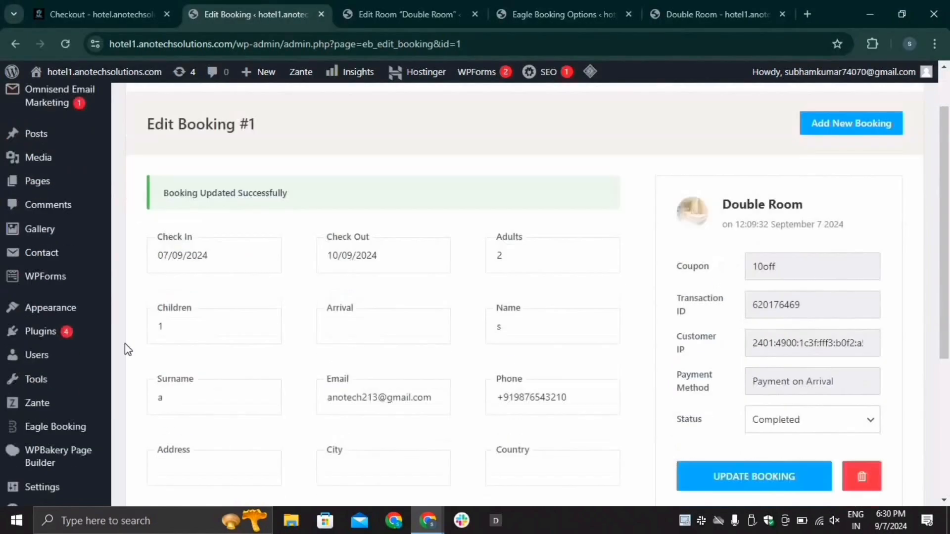
Step: Open the Eagle Booking bookings list and examine the Double Room booking's details and status
{"action": "scroll", "coordinate": [121, 325], "scroll_direction": "down", "scroll_amount": 2}
{"action": "mouse_move", "coordinate": [70, 351]}
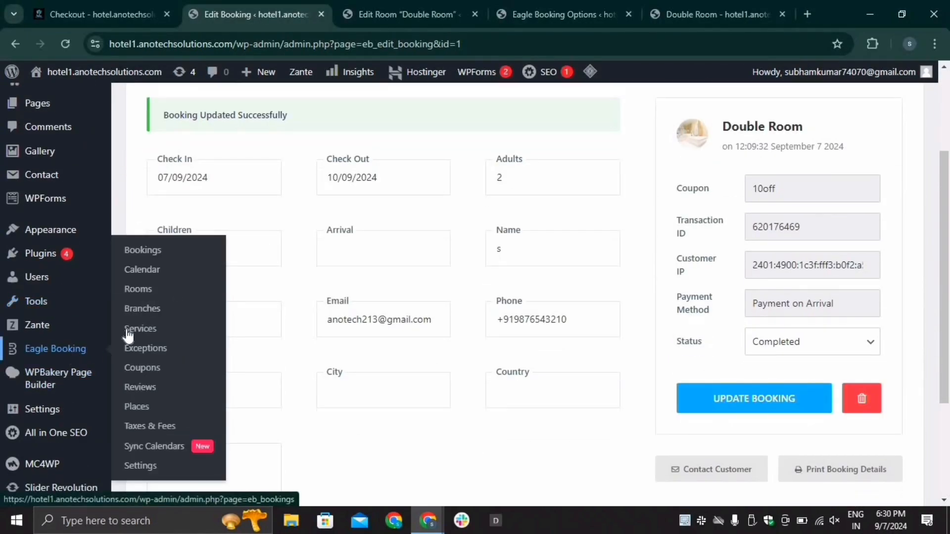
{"action": "left_click", "coordinate": [142, 252]}
{"action": "scroll", "coordinate": [616, 366], "scroll_direction": "down", "scroll_amount": 3}
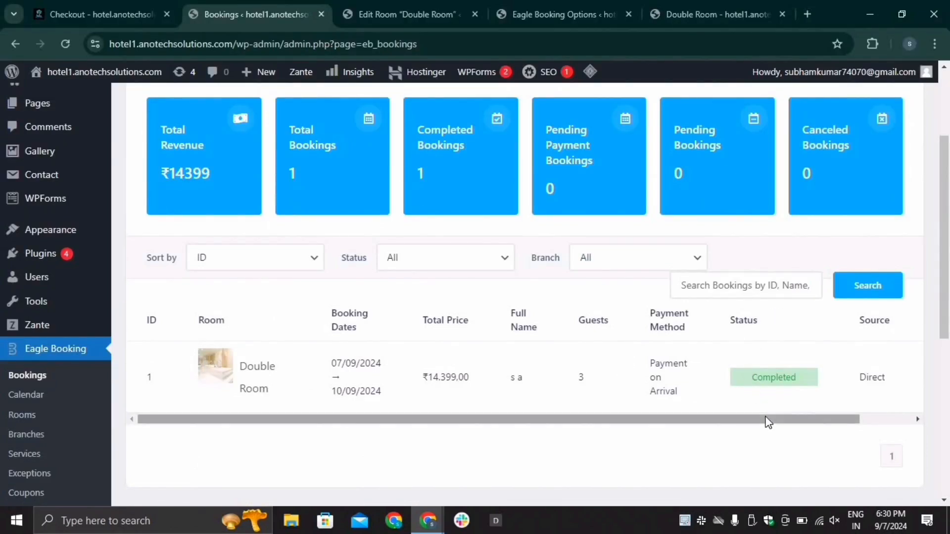
{"action": "left_click_drag", "start_coordinate": [768, 422], "coordinate": [788, 423]}
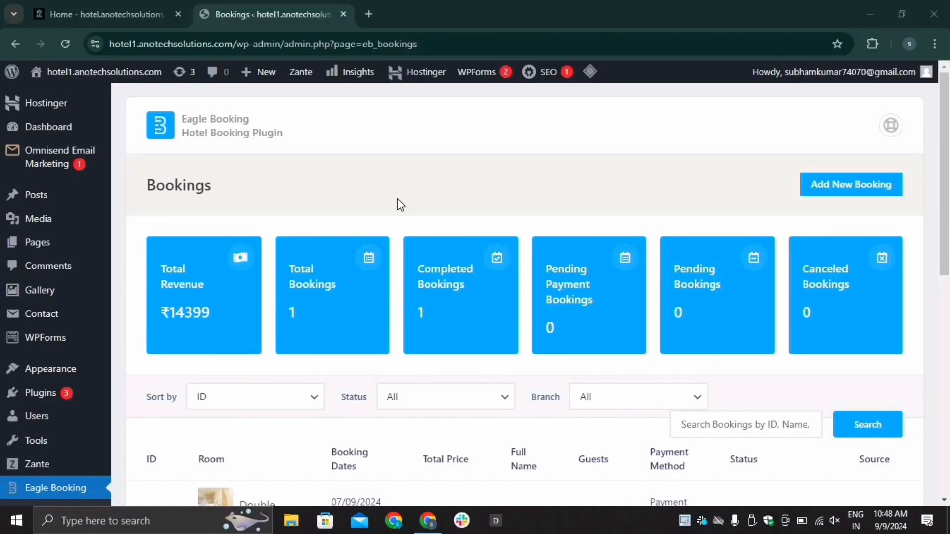
Step: Create a new WordPress page titled "Home" and publish it
{"action": "left_click", "coordinate": [61, 124]}
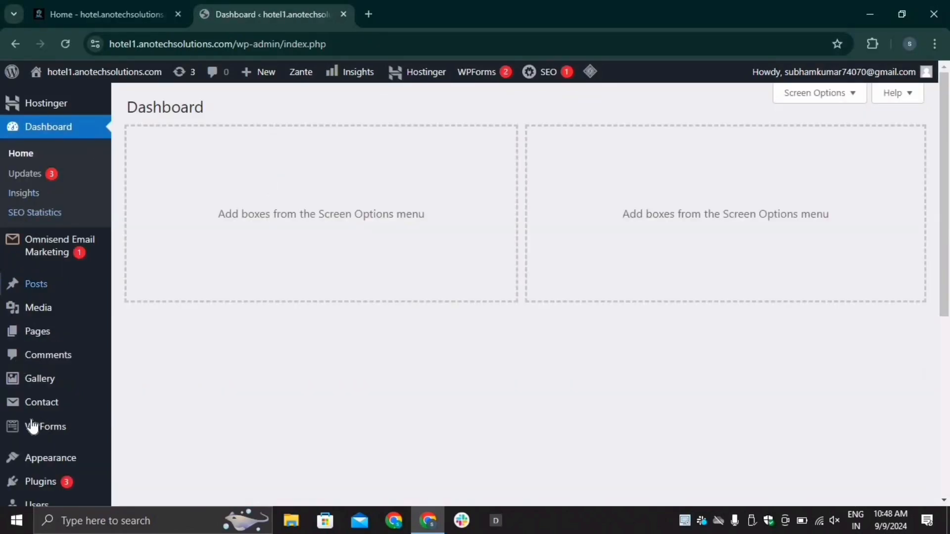
{"action": "left_click", "coordinate": [46, 333]}
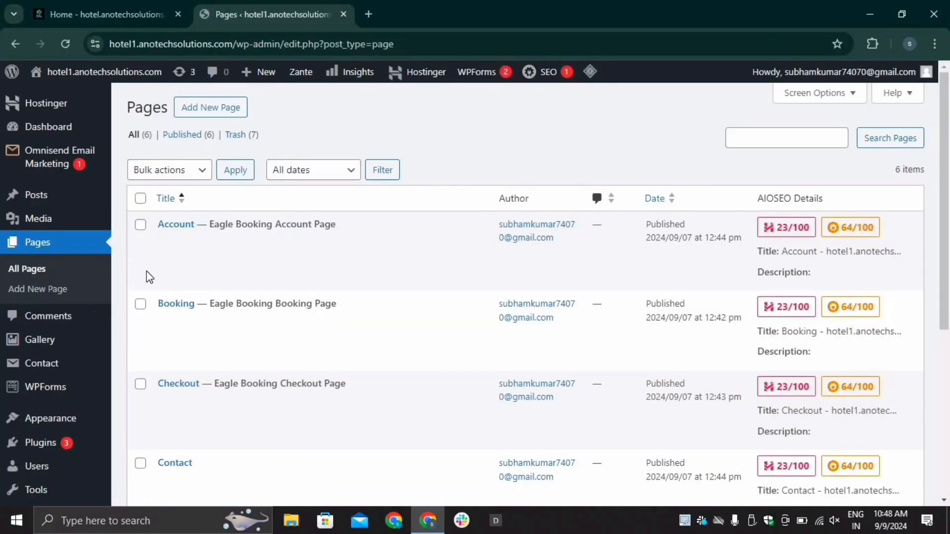
{"action": "left_click", "coordinate": [181, 118]}
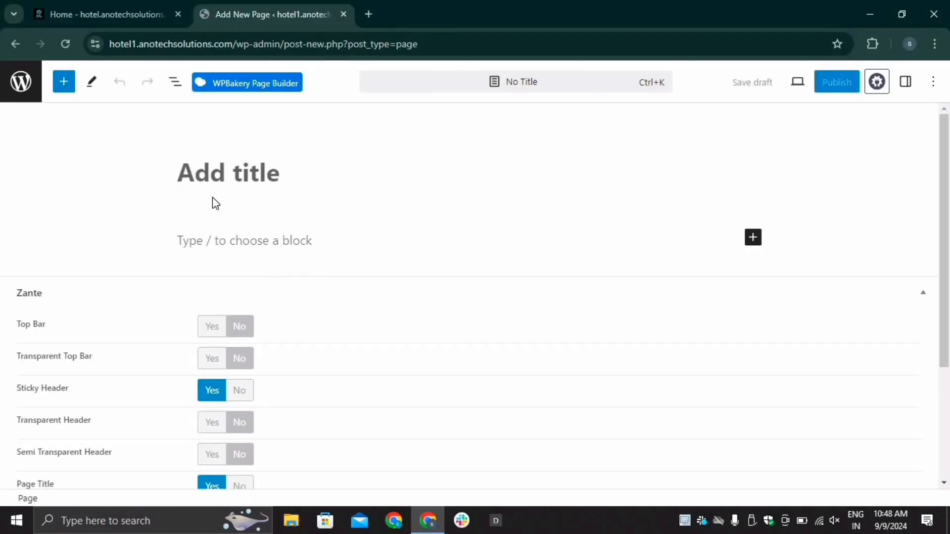
{"action": "type", "text": "Home"}
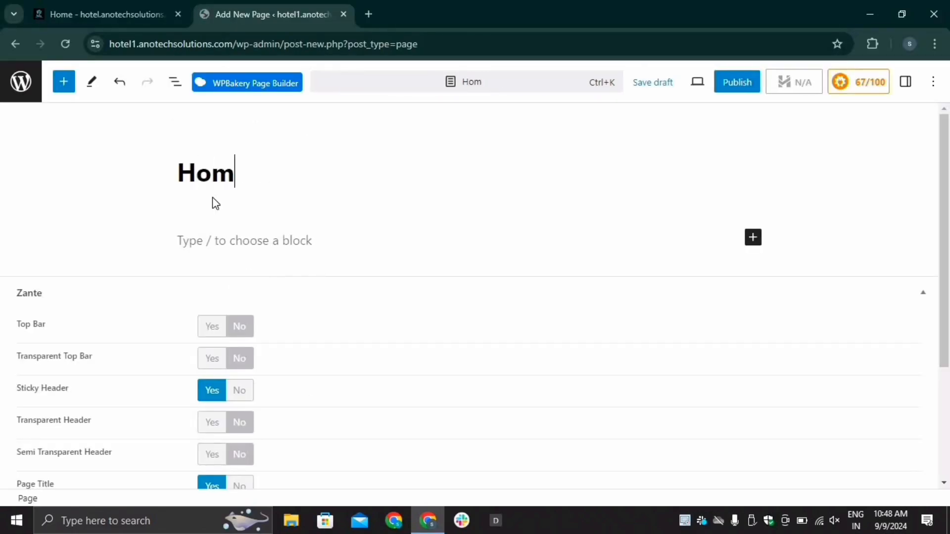
{"action": "left_click", "coordinate": [735, 85]}
{"action": "left_click", "coordinate": [781, 82]}
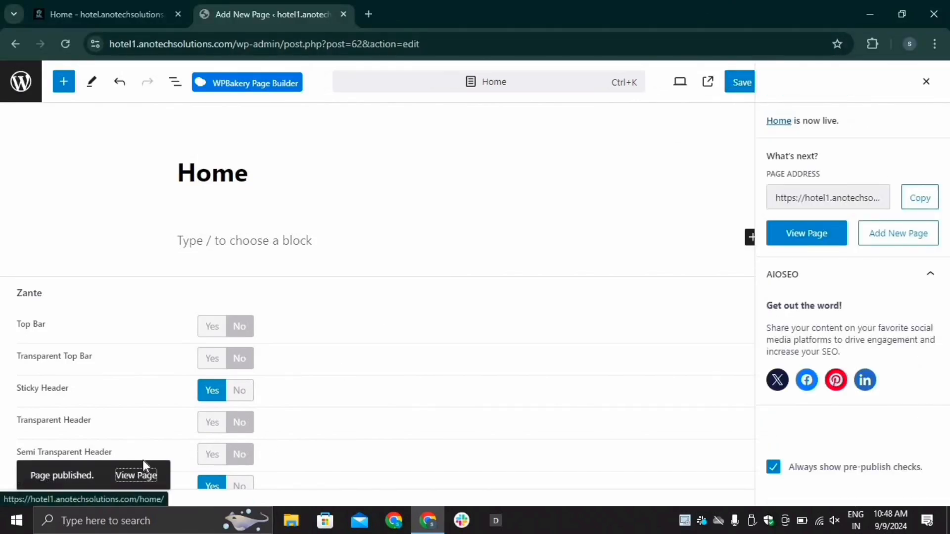
Step: Open the published Home page in a new browser tab to check its header and title area
{"action": "right_click", "coordinate": [136, 473]}
{"action": "left_click", "coordinate": [218, 316]}
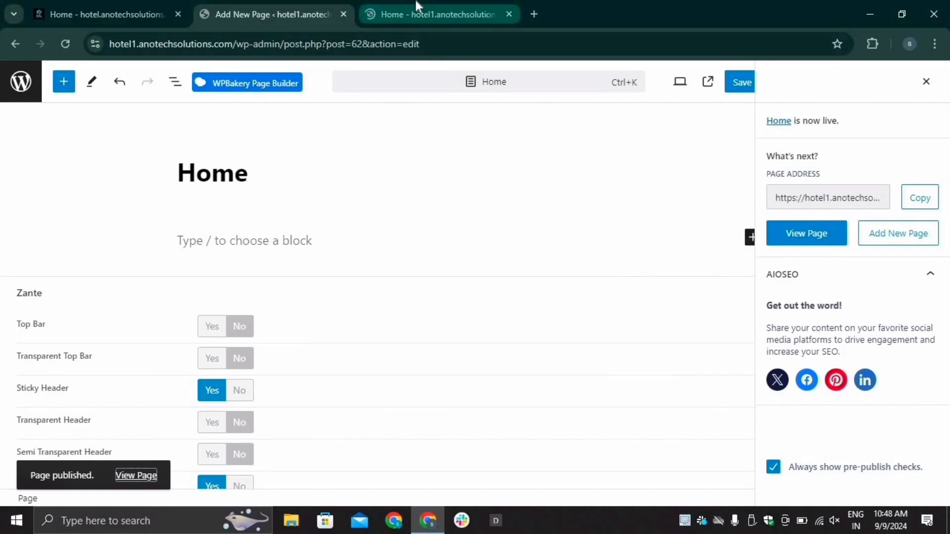
{"action": "left_click", "coordinate": [416, 6]}
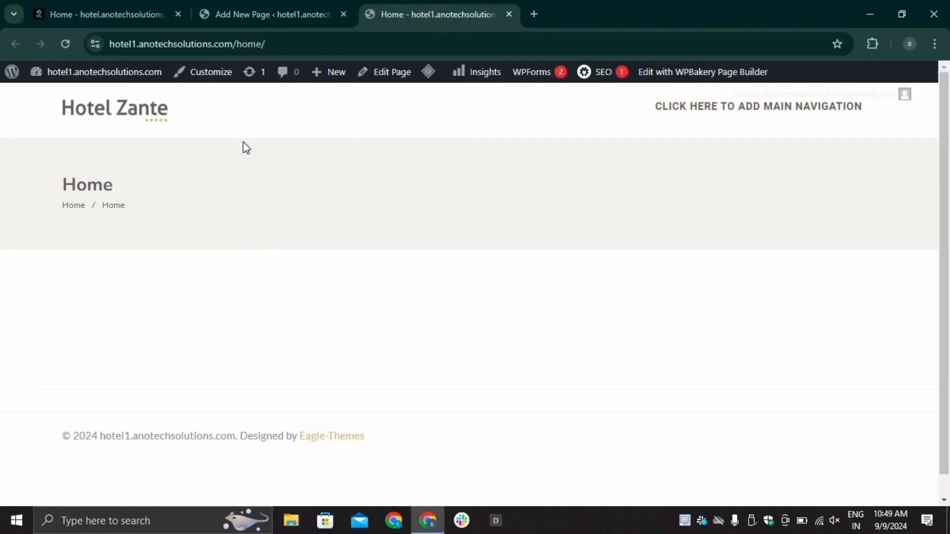
Step: In the Home page's Zante options, turn on Transparent Header, turn off Page Title and Padding Top / Bottom, and save the page
{"action": "left_click", "coordinate": [271, 10]}
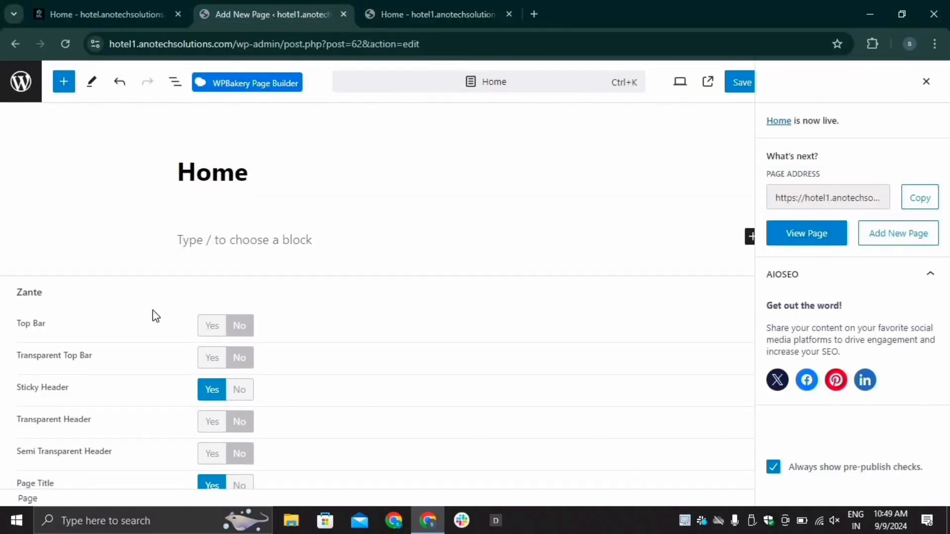
{"action": "scroll", "coordinate": [156, 316], "scroll_direction": "down", "scroll_amount": 2}
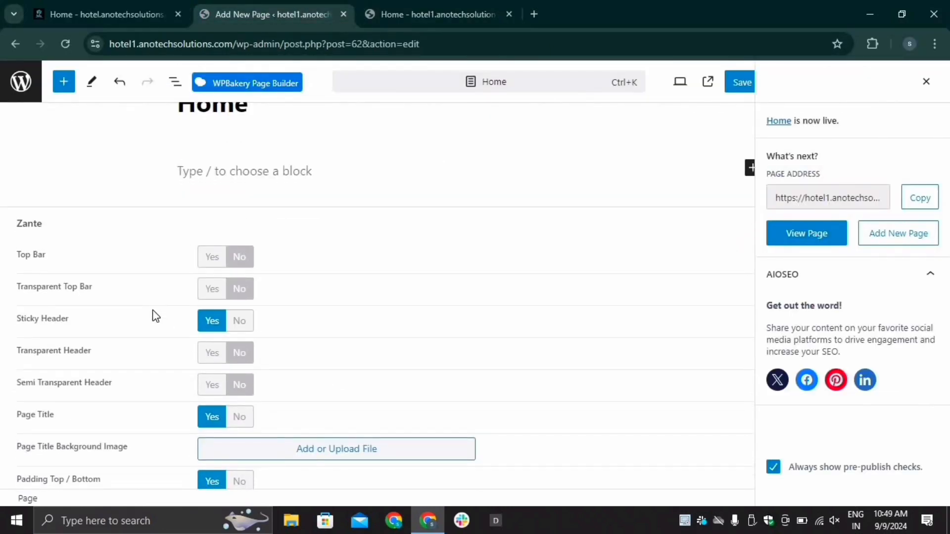
{"action": "scroll", "coordinate": [142, 328], "scroll_direction": "down", "scroll_amount": 2}
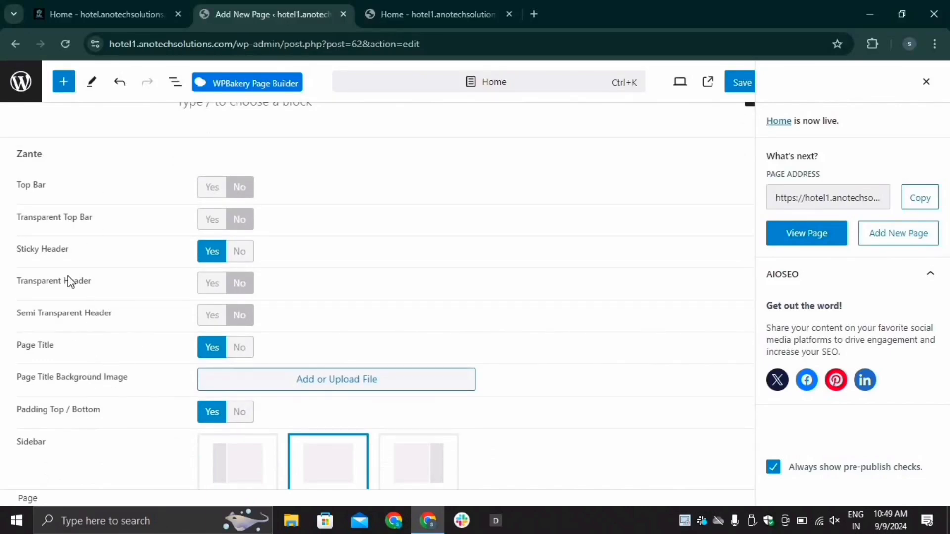
{"action": "left_click", "coordinate": [209, 291]}
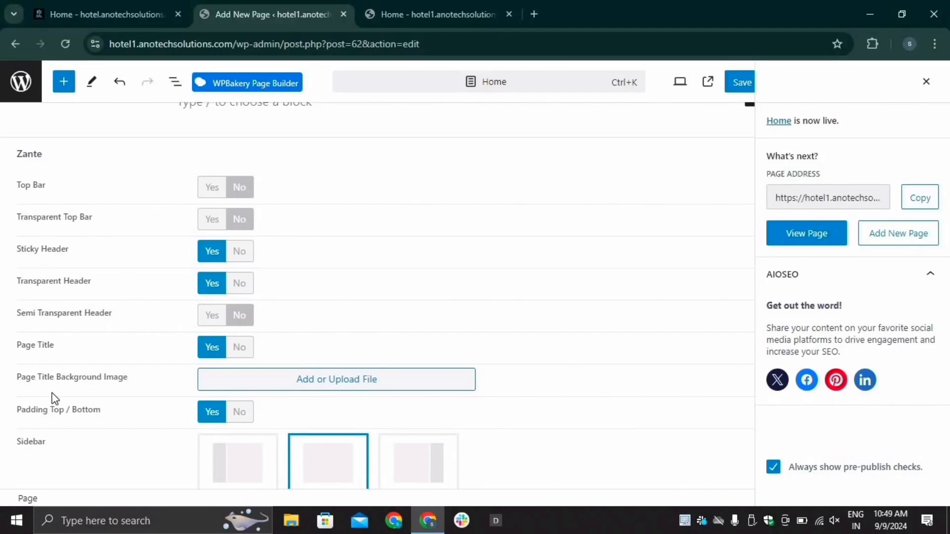
{"action": "left_click", "coordinate": [245, 349]}
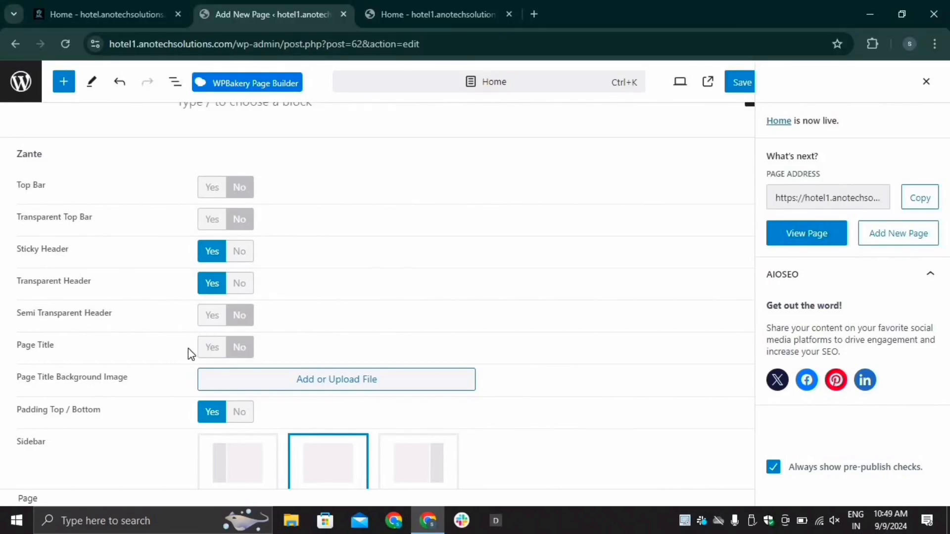
{"action": "scroll", "coordinate": [127, 370], "scroll_direction": "down", "scroll_amount": 1}
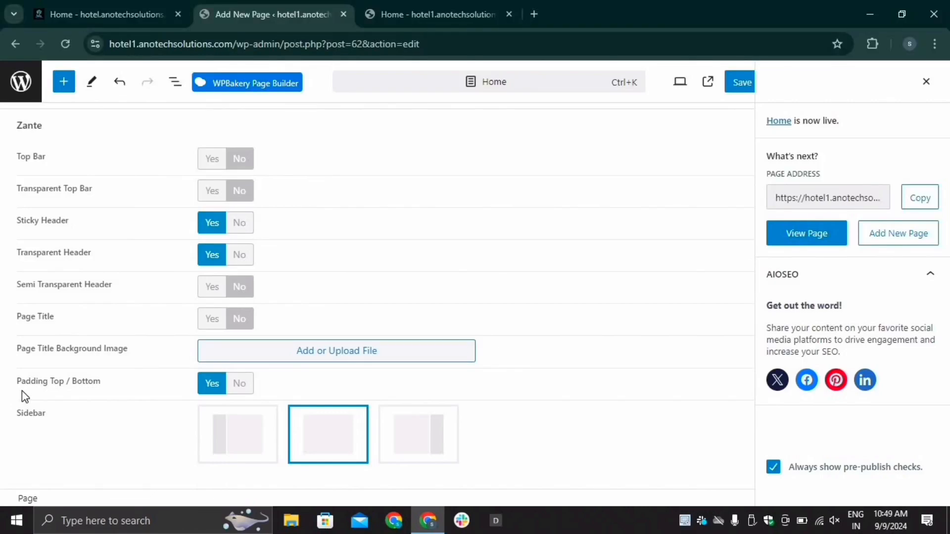
{"action": "left_click", "coordinate": [229, 389]}
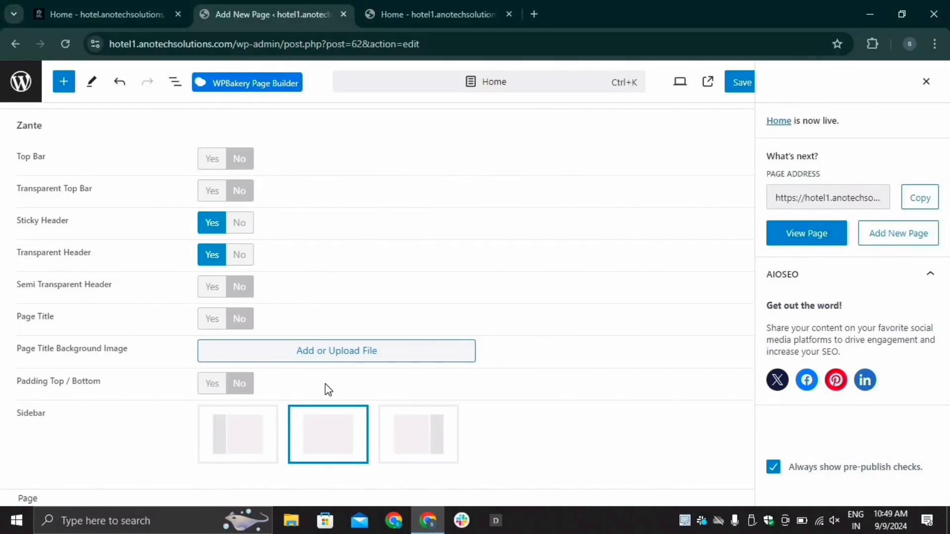
{"action": "left_click", "coordinate": [925, 82]}
{"action": "left_click", "coordinate": [749, 88]}
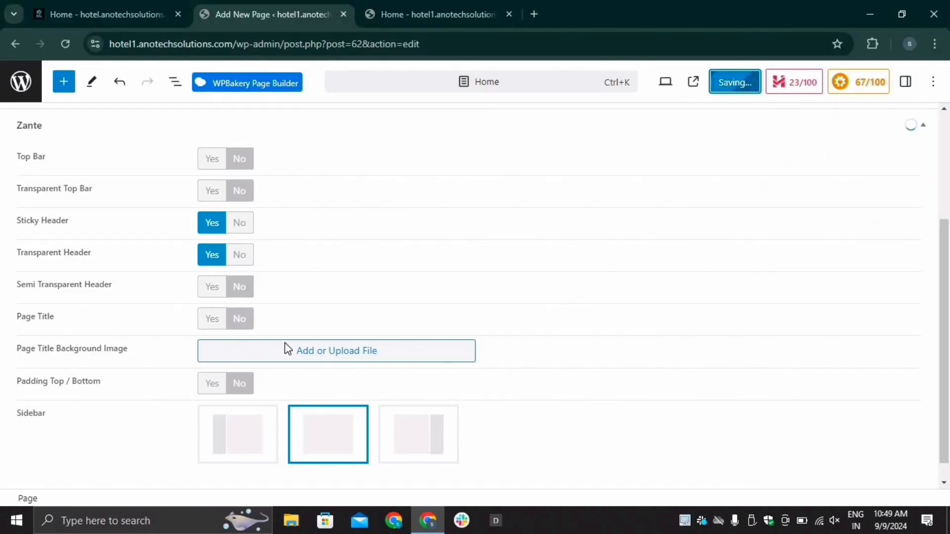
Step: Reload the live Home page and check its layout and the /home/ part of its address
{"action": "left_click", "coordinate": [436, 9]}
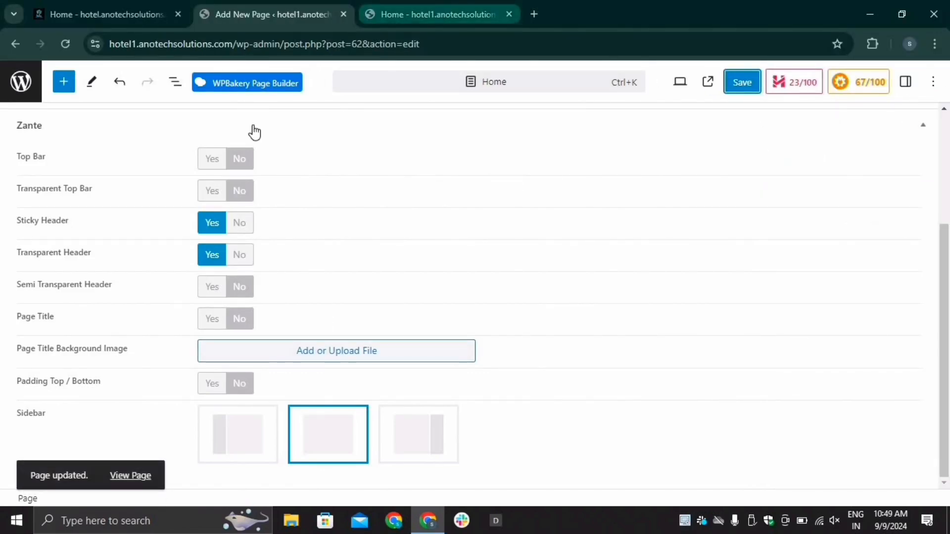
{"action": "left_click", "coordinate": [65, 43]}
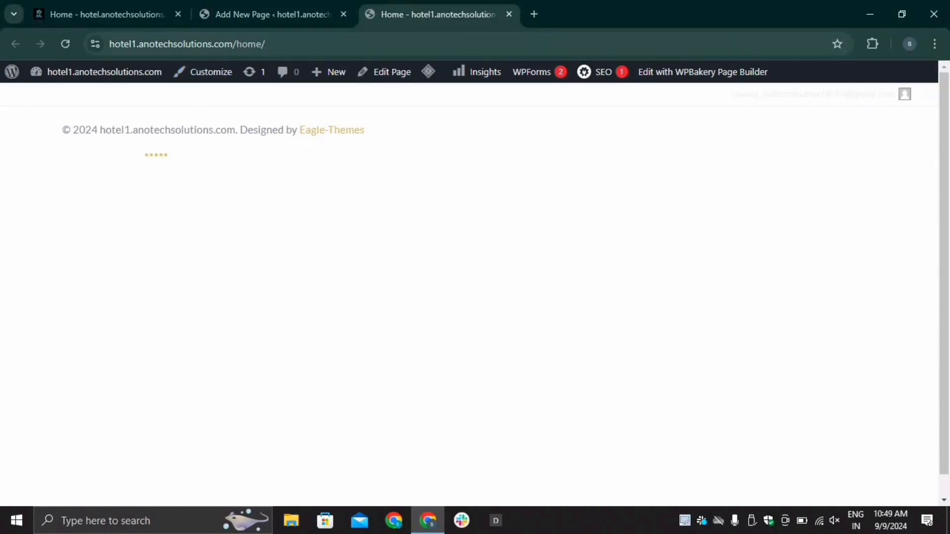
{"action": "double_click", "coordinate": [280, 44]}
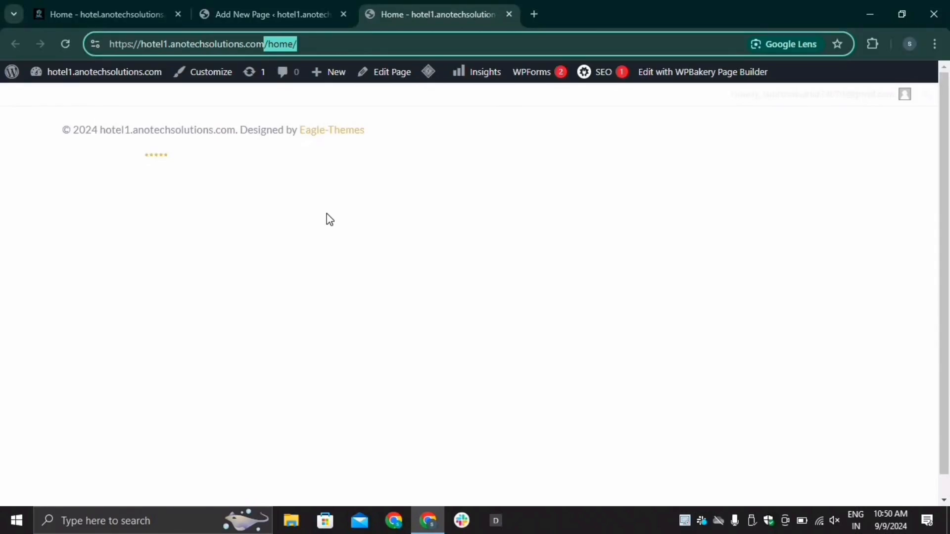
Step: In the site's Reading settings, make the homepage display a static page, choose Home as the homepage, and save the changes
{"action": "left_click", "coordinate": [263, 11]}
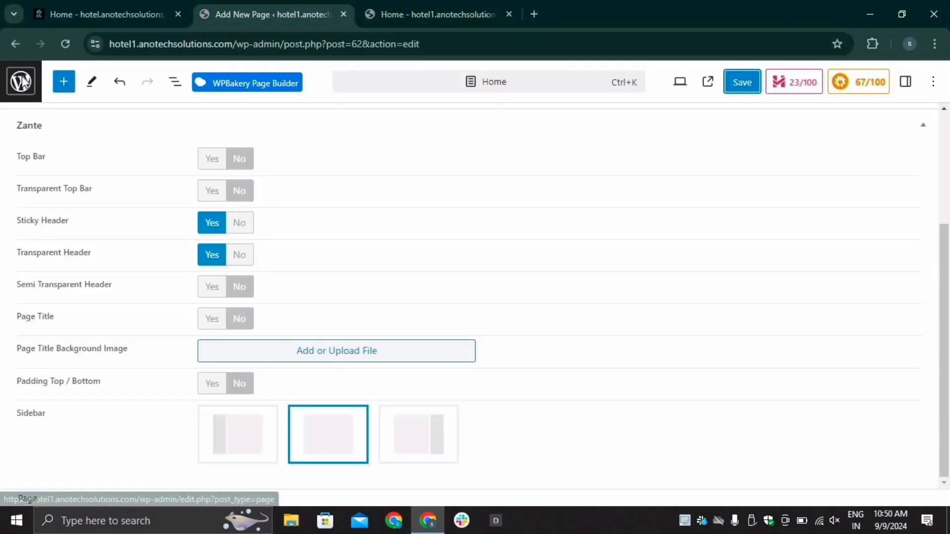
{"action": "left_click", "coordinate": [20, 82]}
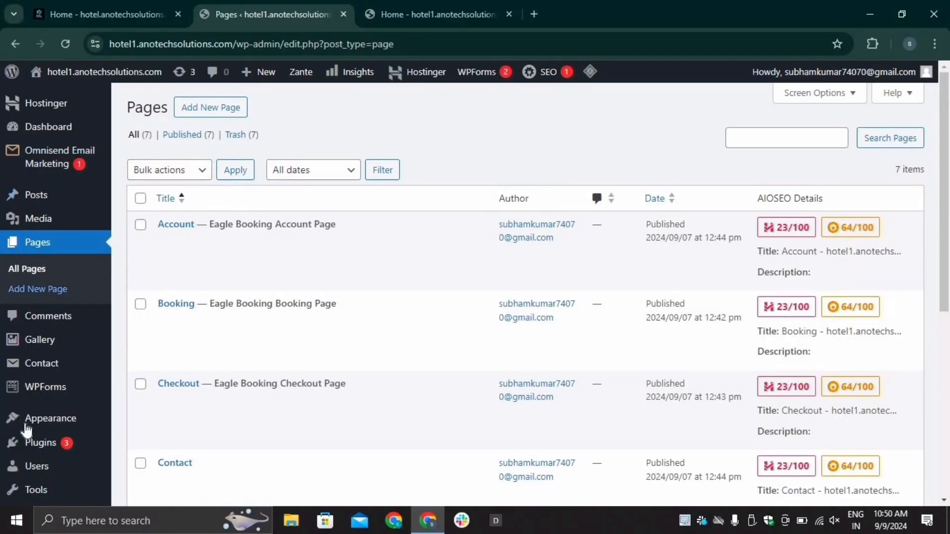
{"action": "scroll", "coordinate": [25, 426], "scroll_direction": "down", "scroll_amount": 4}
{"action": "mouse_move", "coordinate": [44, 395]}
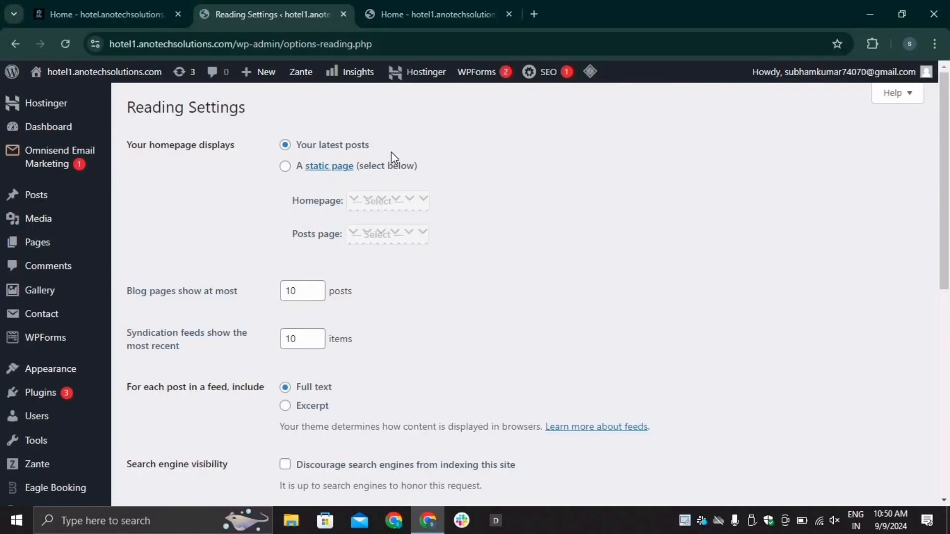
{"action": "left_click", "coordinate": [286, 169]}
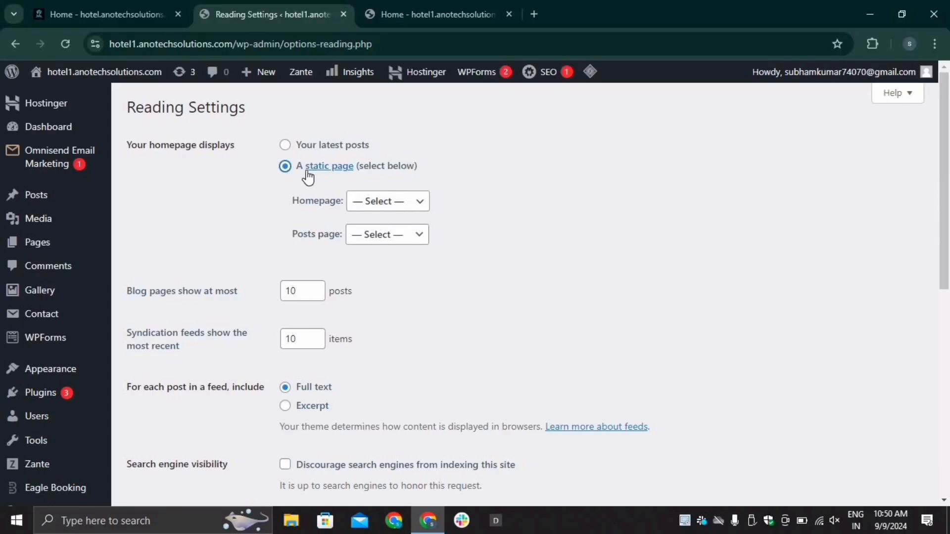
{"action": "left_click", "coordinate": [363, 203]}
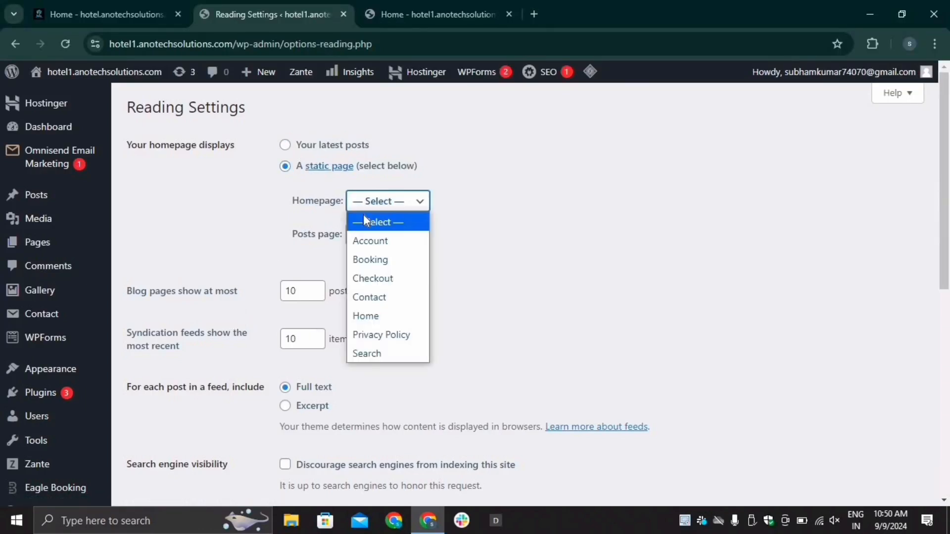
{"action": "left_click", "coordinate": [361, 315]}
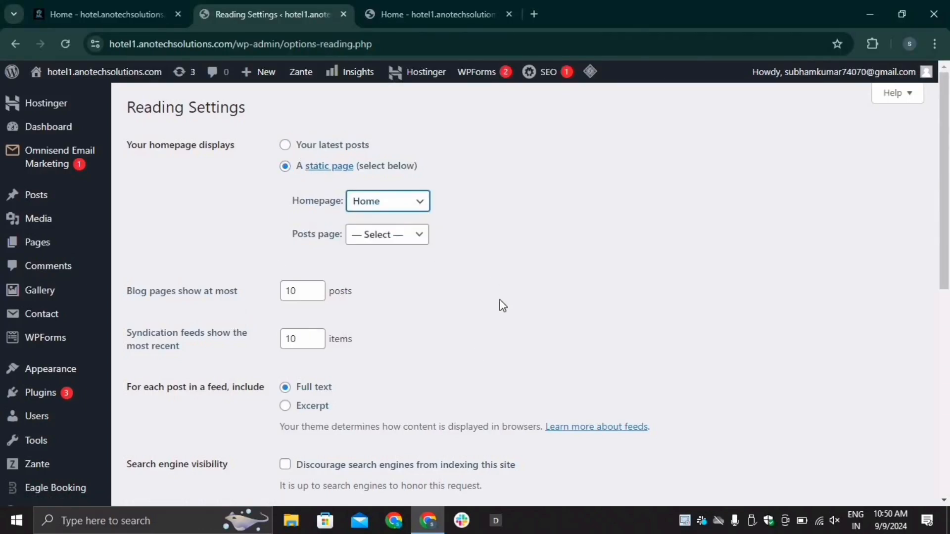
{"action": "scroll", "coordinate": [320, 378], "scroll_direction": "down", "scroll_amount": 4}
{"action": "left_click", "coordinate": [187, 320]}
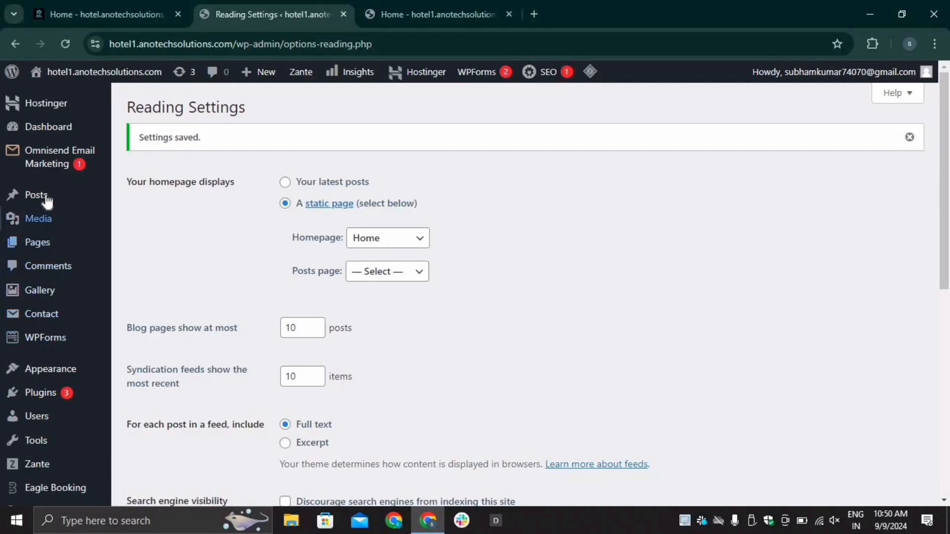
Step: Open the Home page for editing in the WPBakery Page Builder's Backend Editor and bring up its layout selection
{"action": "mouse_move", "coordinate": [52, 249]}
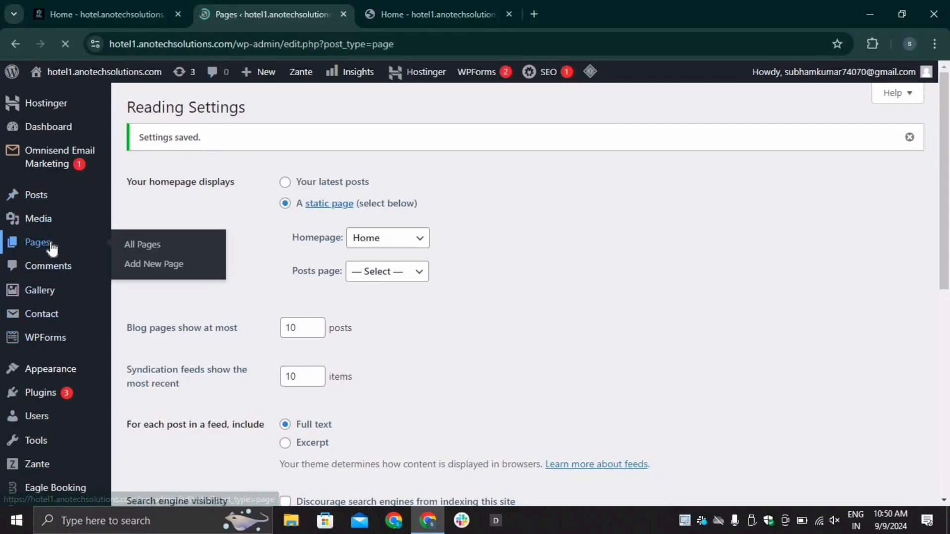
{"action": "scroll", "coordinate": [234, 273], "scroll_direction": "down", "scroll_amount": 2}
{"action": "scroll", "coordinate": [234, 272], "scroll_direction": "down", "scroll_amount": 4}
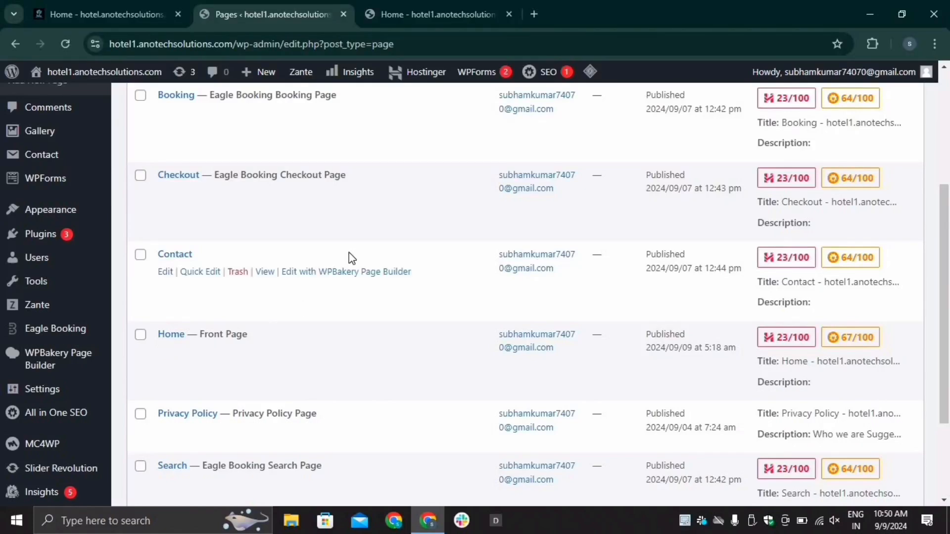
{"action": "left_click", "coordinate": [166, 352]}
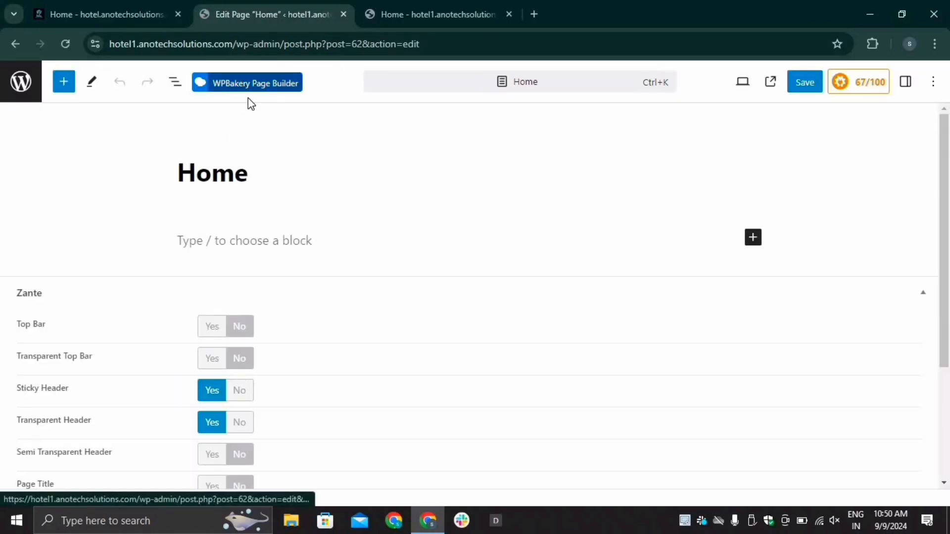
{"action": "left_click", "coordinate": [256, 85]}
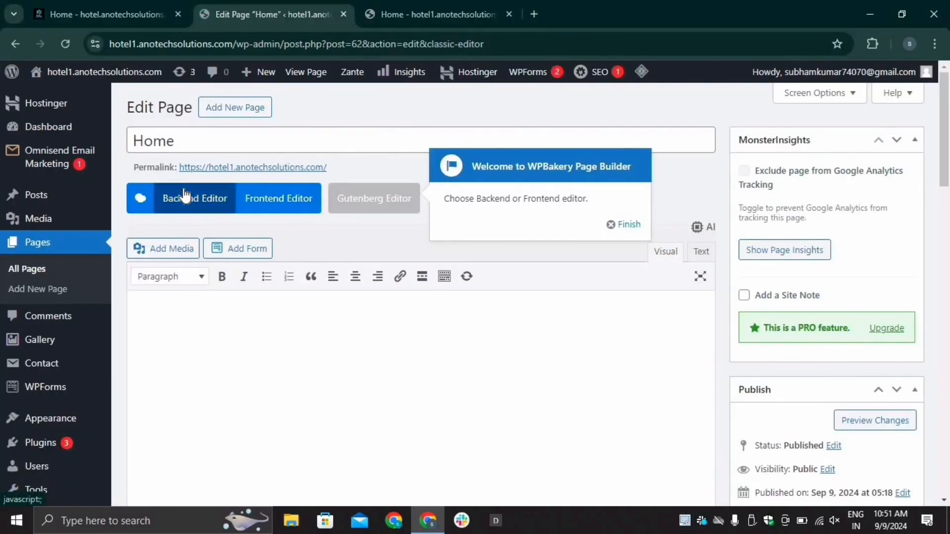
{"action": "left_click", "coordinate": [185, 196]}
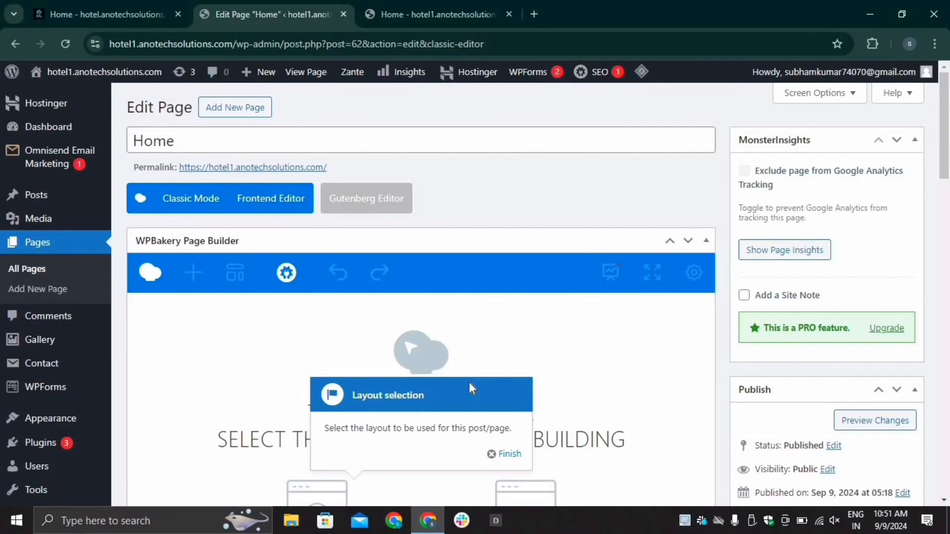
{"action": "scroll", "coordinate": [470, 391], "scroll_direction": "down", "scroll_amount": 3}
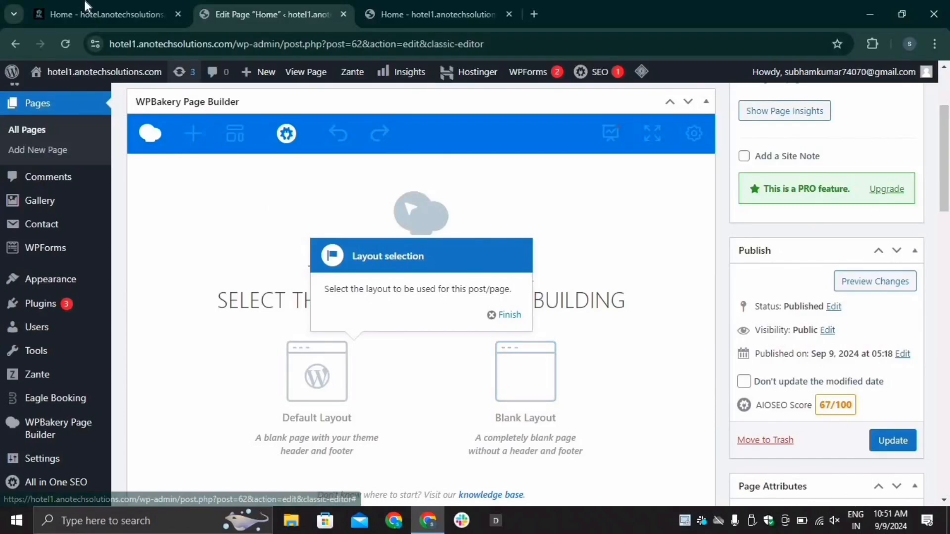
Step: Check the reference hotel site's hero banner, then create a new blank module in Slider Revolution and dismiss the editing guide
{"action": "left_click", "coordinate": [114, 13]}
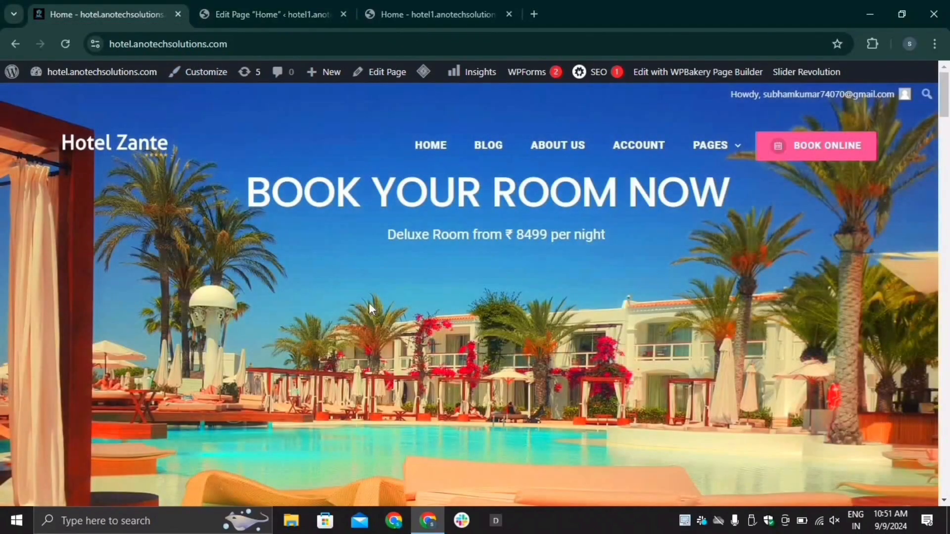
{"action": "left_click", "coordinate": [270, 11]}
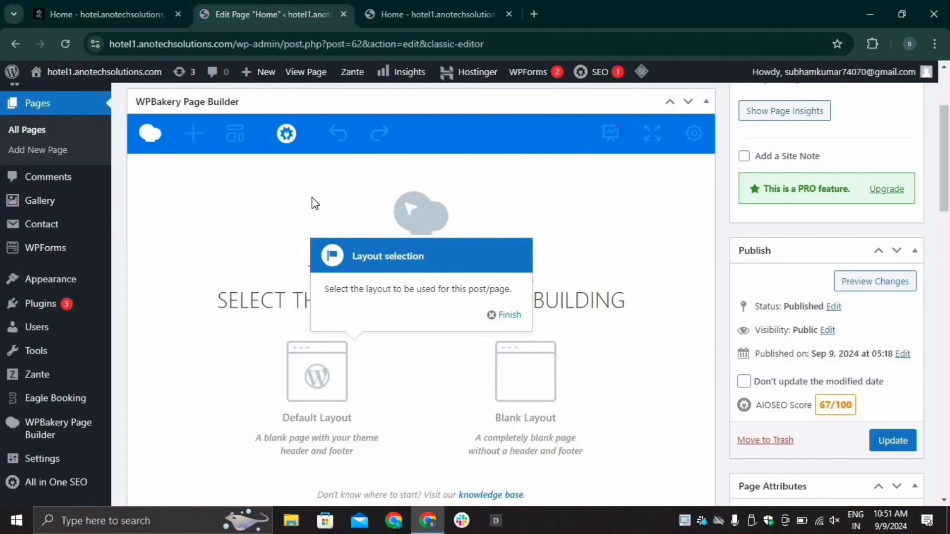
{"action": "scroll", "coordinate": [40, 425], "scroll_direction": "down", "scroll_amount": 3}
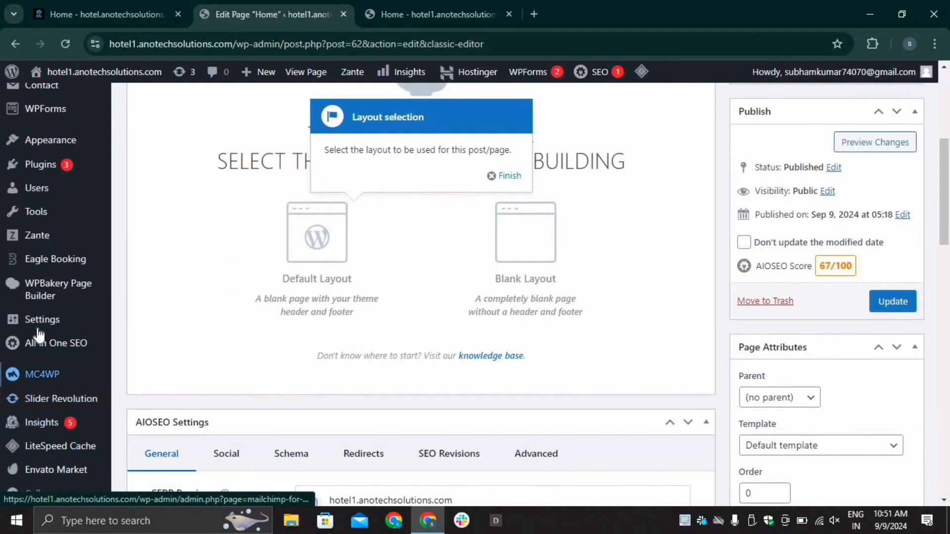
{"action": "left_click", "coordinate": [49, 398]}
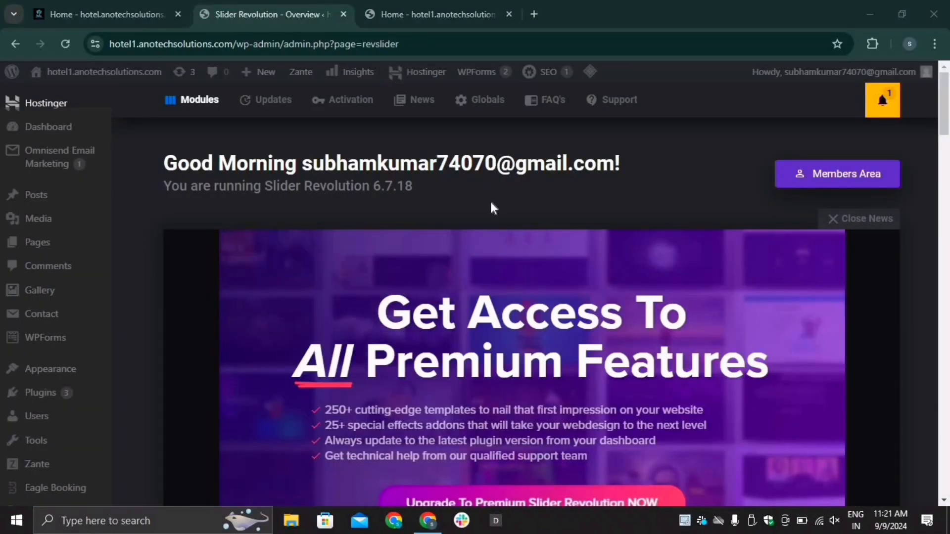
{"action": "scroll", "coordinate": [491, 204], "scroll_direction": "down", "scroll_amount": 8}
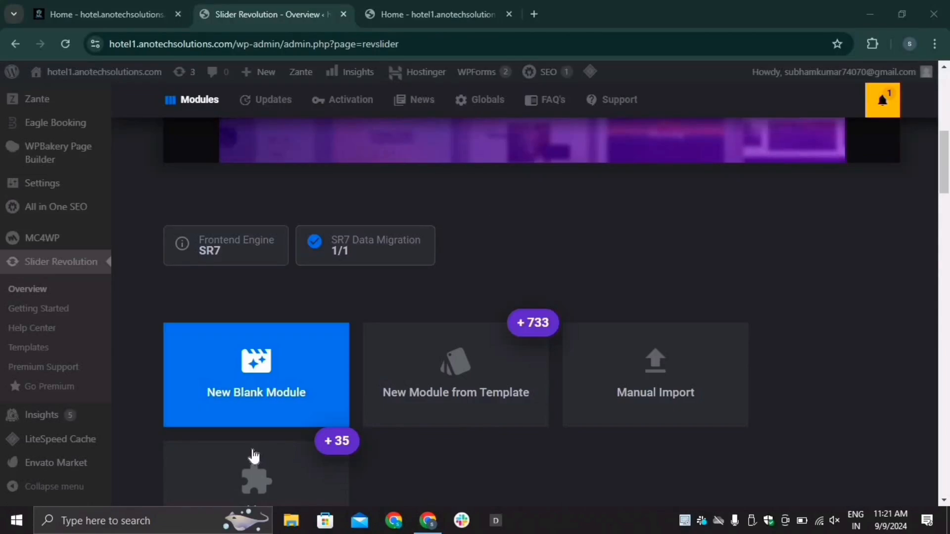
{"action": "left_click", "coordinate": [248, 414]}
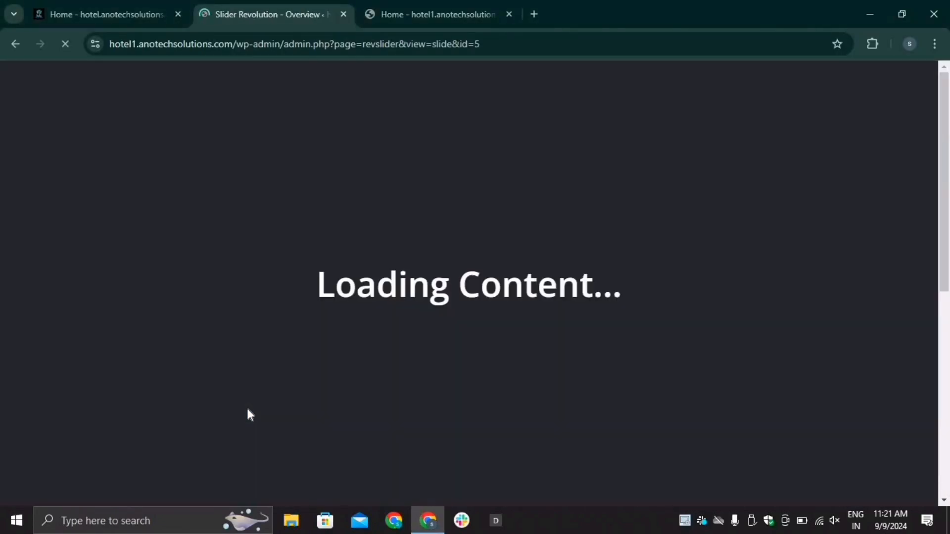
{"action": "left_click", "coordinate": [875, 79]}
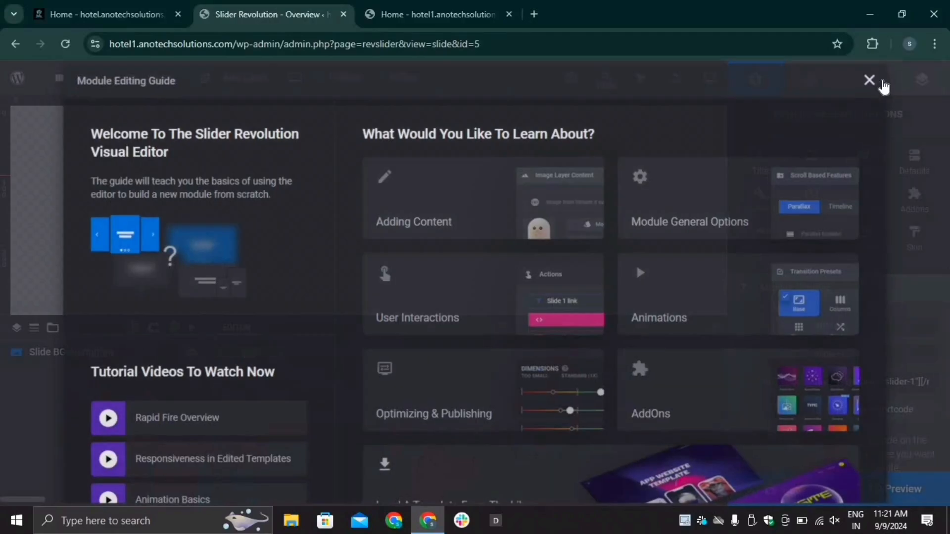
{"action": "left_click", "coordinate": [882, 84]}
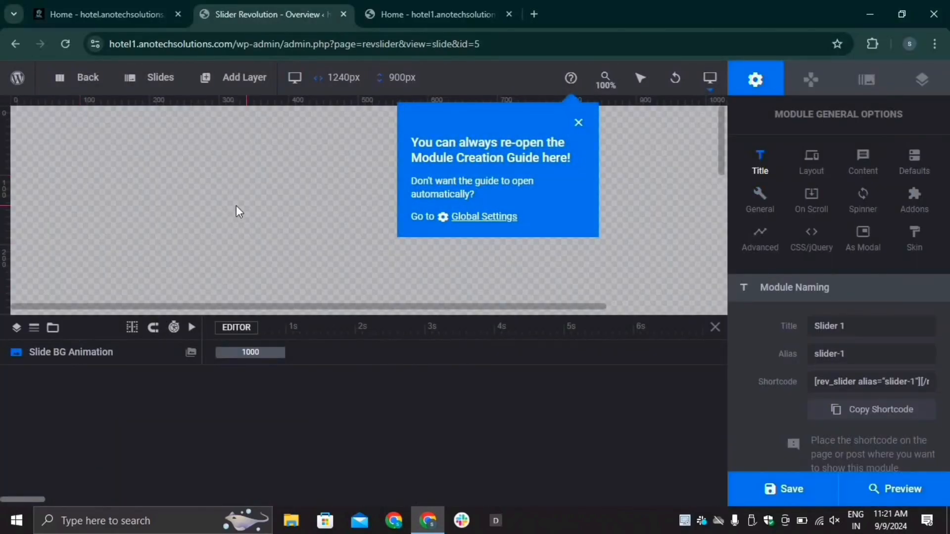
Step: Set the slide's background type to Image, insert full-slider-2.jpg from the media library, and collapse the animation timeline
{"action": "left_click", "coordinate": [864, 87]}
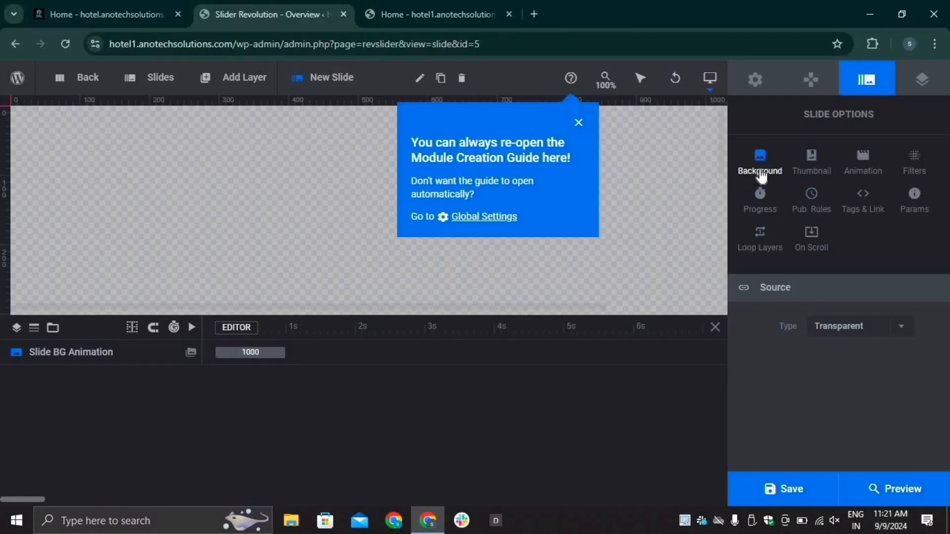
{"action": "left_click", "coordinate": [900, 328]}
{"action": "left_click", "coordinate": [870, 174]}
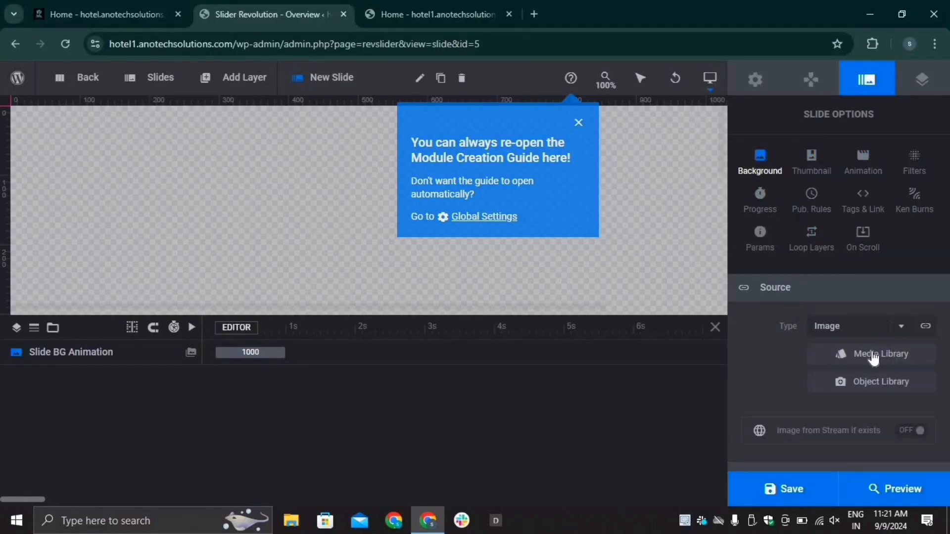
{"action": "left_click", "coordinate": [838, 357]}
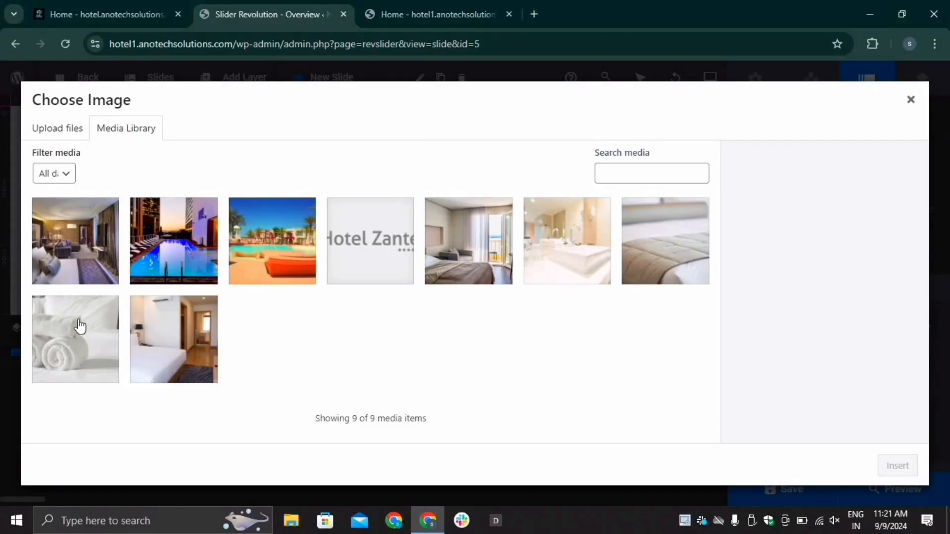
{"action": "left_click", "coordinate": [260, 260]}
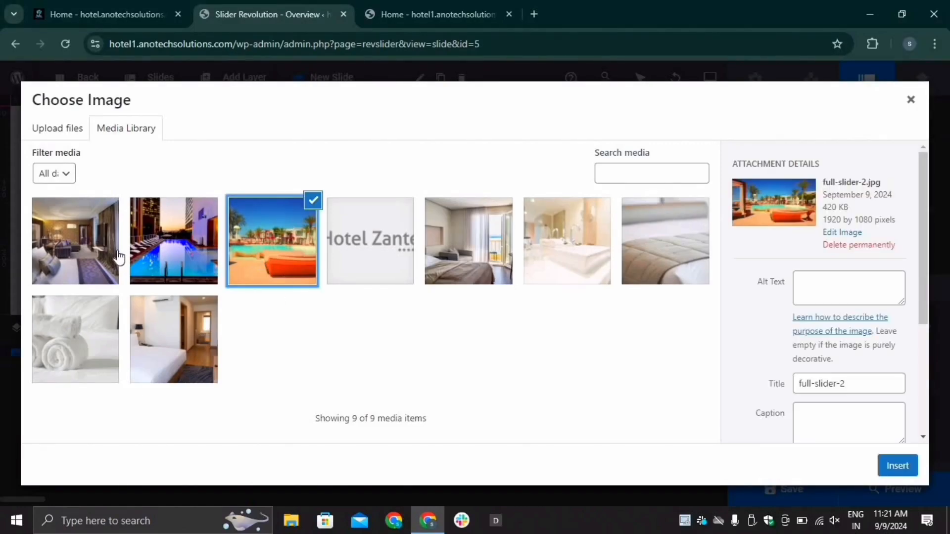
{"action": "left_click", "coordinate": [898, 466]}
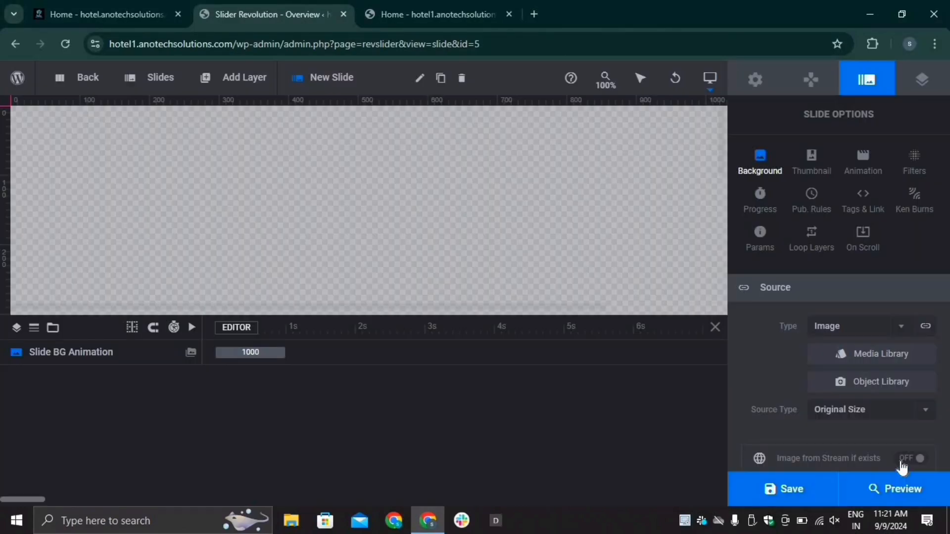
{"action": "left_click", "coordinate": [715, 327]}
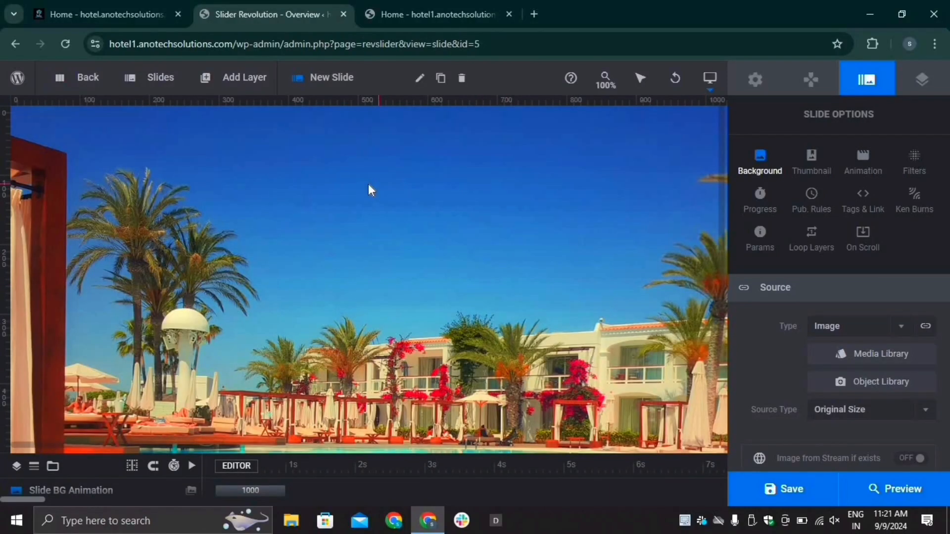
Step: Add a Quick Style Headline text layer to the slide, browse the headline styles, and keep the default style
{"action": "mouse_move", "coordinate": [218, 85]}
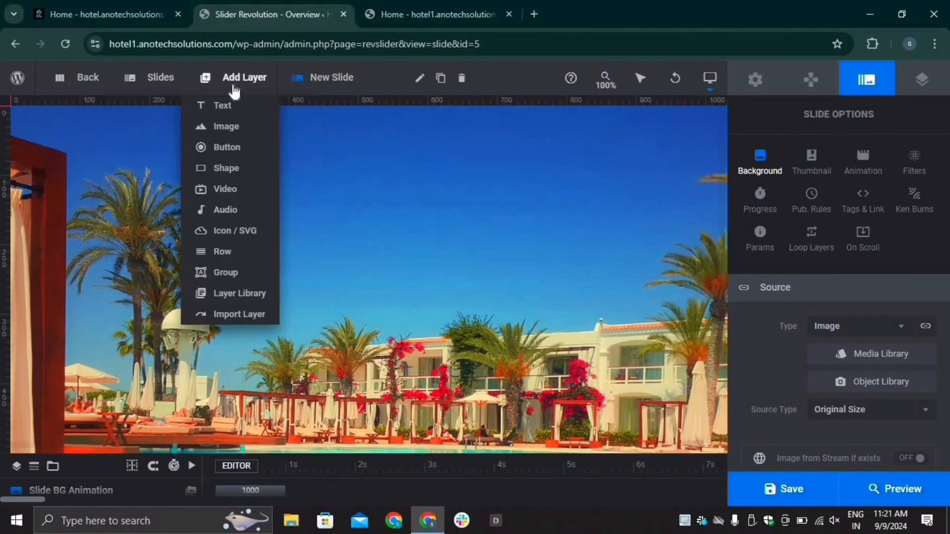
{"action": "mouse_move", "coordinate": [230, 113]}
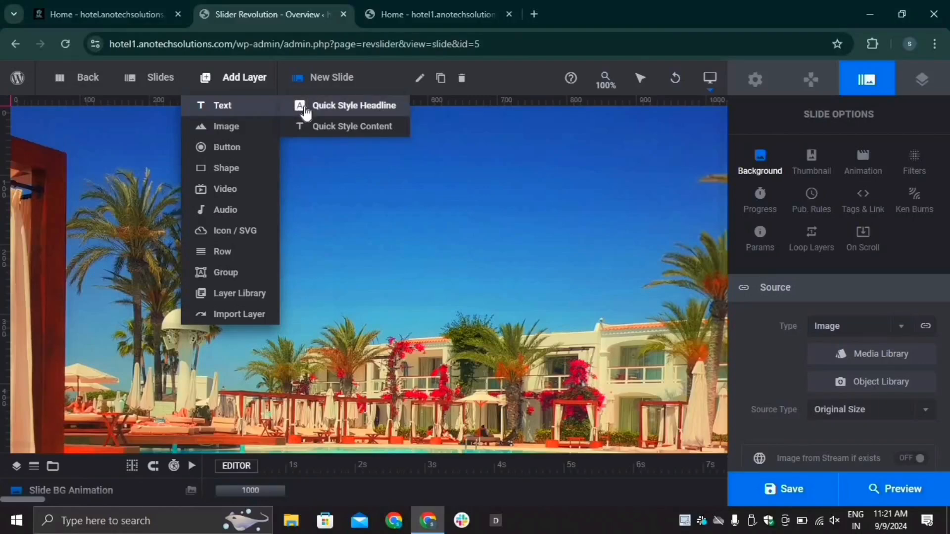
{"action": "left_click", "coordinate": [346, 106]}
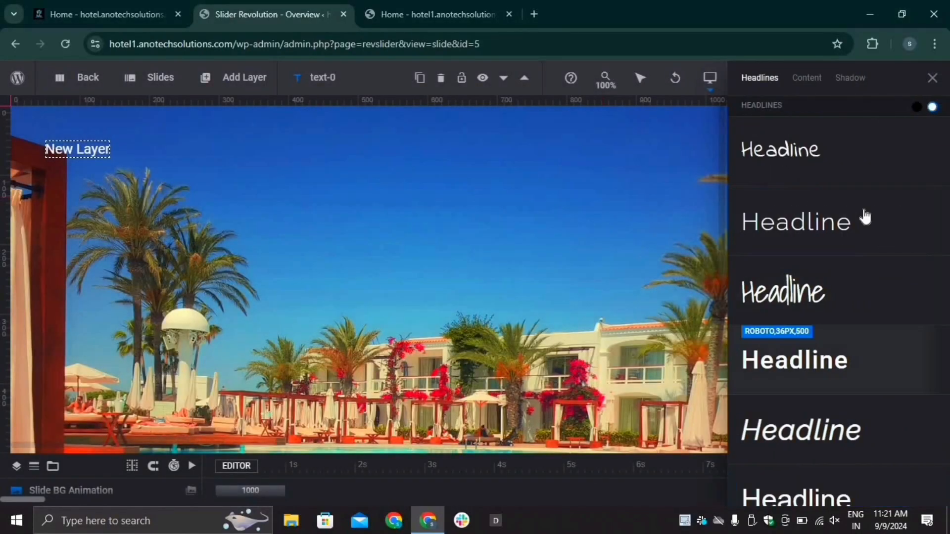
{"action": "scroll", "coordinate": [828, 362], "scroll_direction": "down", "scroll_amount": 5}
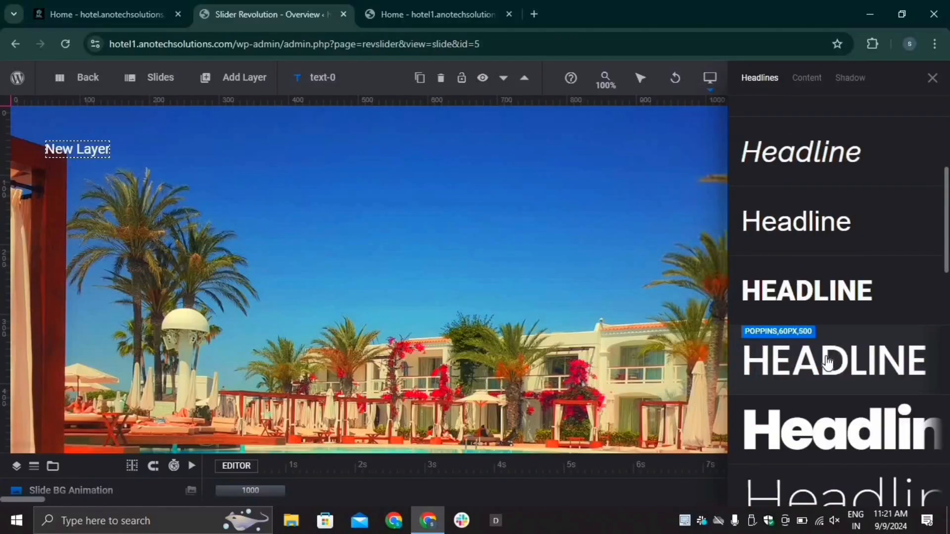
{"action": "scroll", "coordinate": [823, 361], "scroll_direction": "down", "scroll_amount": 2}
{"action": "scroll", "coordinate": [823, 361], "scroll_direction": "up", "scroll_amount": 6}
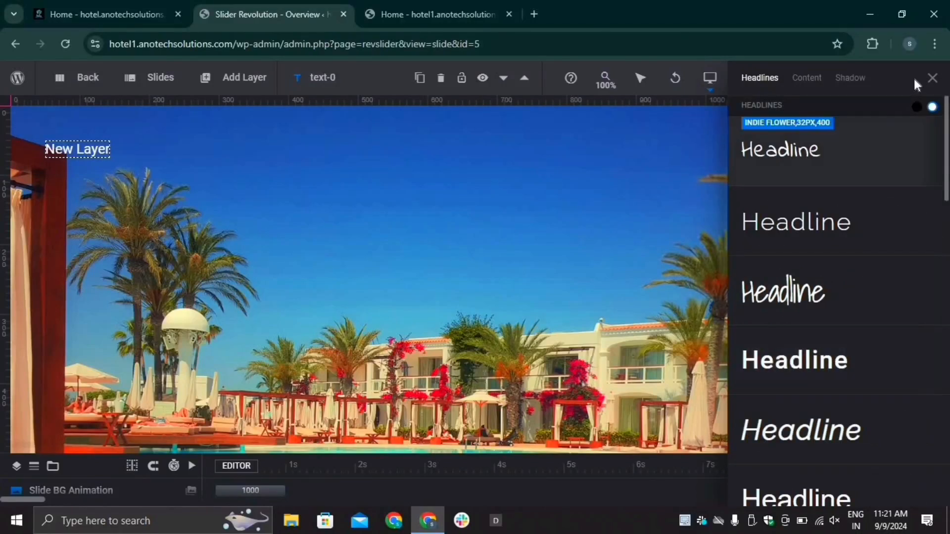
{"action": "left_click", "coordinate": [931, 79]}
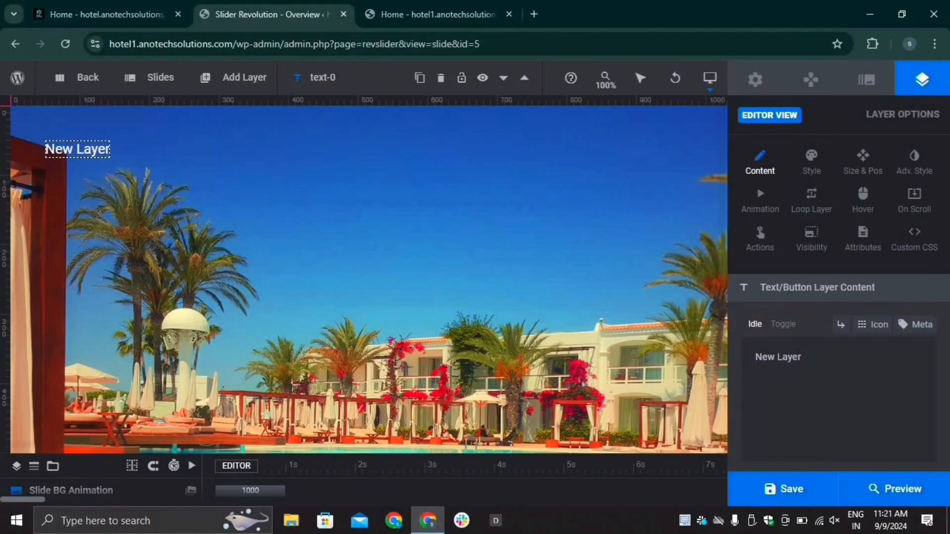
Step: Change the headline layer's text to "Book Your Rooms Now", enlarge it to about 46px, and place it centrally in the sky area
{"action": "left_click_drag", "start_coordinate": [803, 358], "coordinate": [753, 357]}
{"action": "key", "text": "BackSpace"}
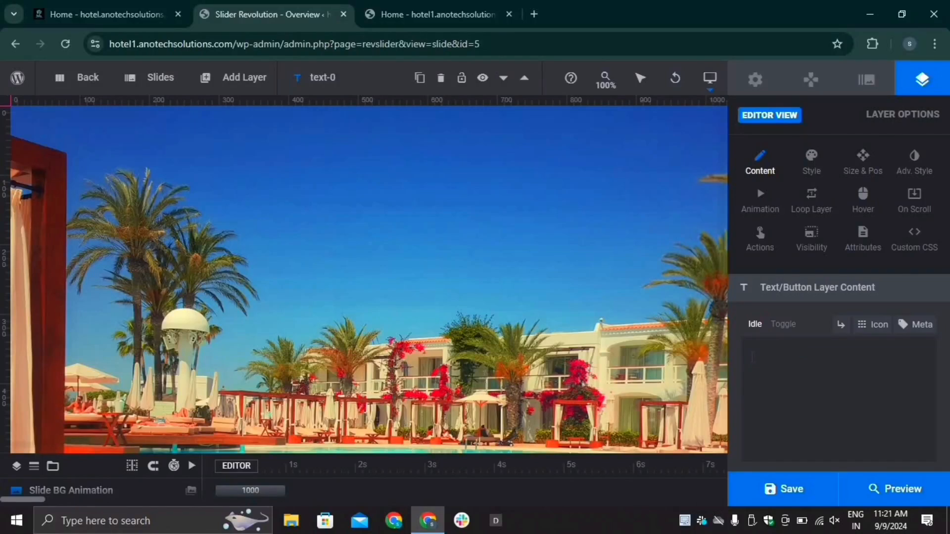
{"action": "type", "text": "Book"}
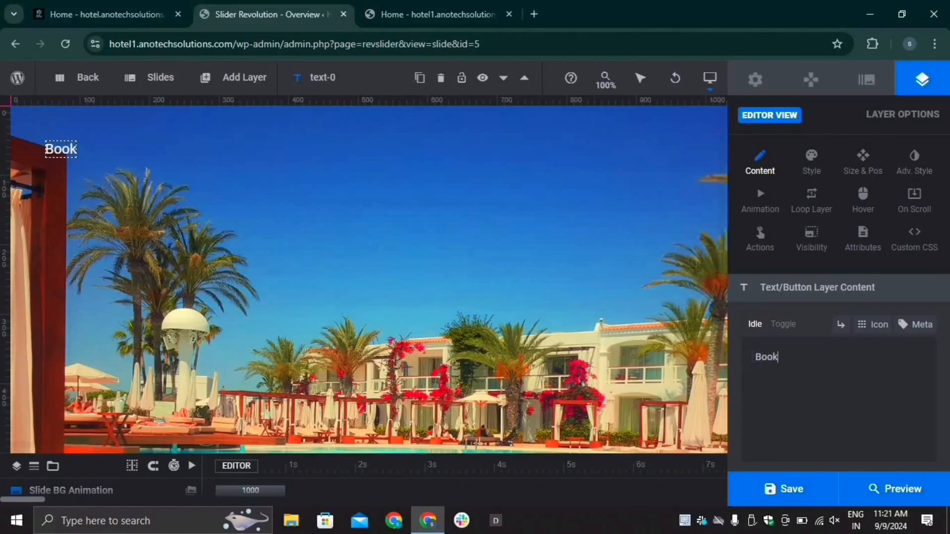
{"action": "type", "text": " Your"}
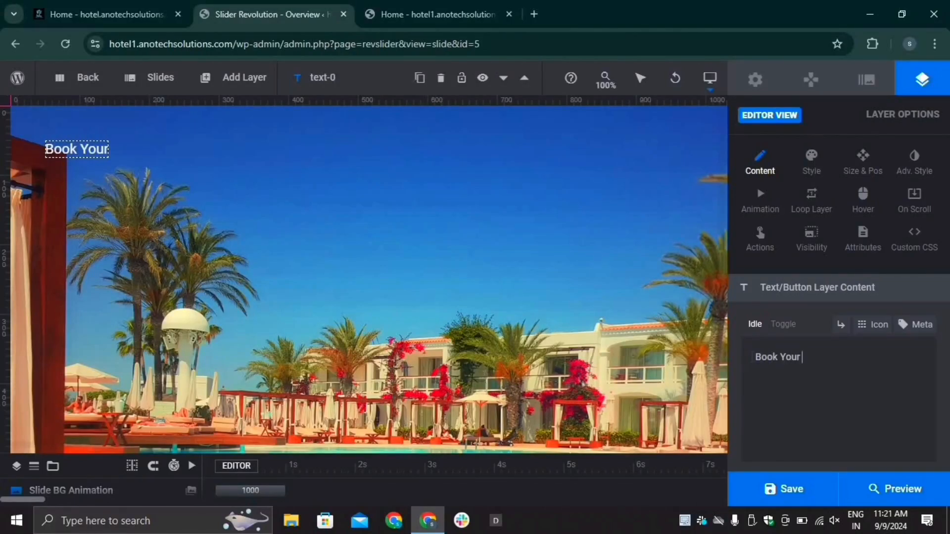
{"action": "type", "text": " Room"}
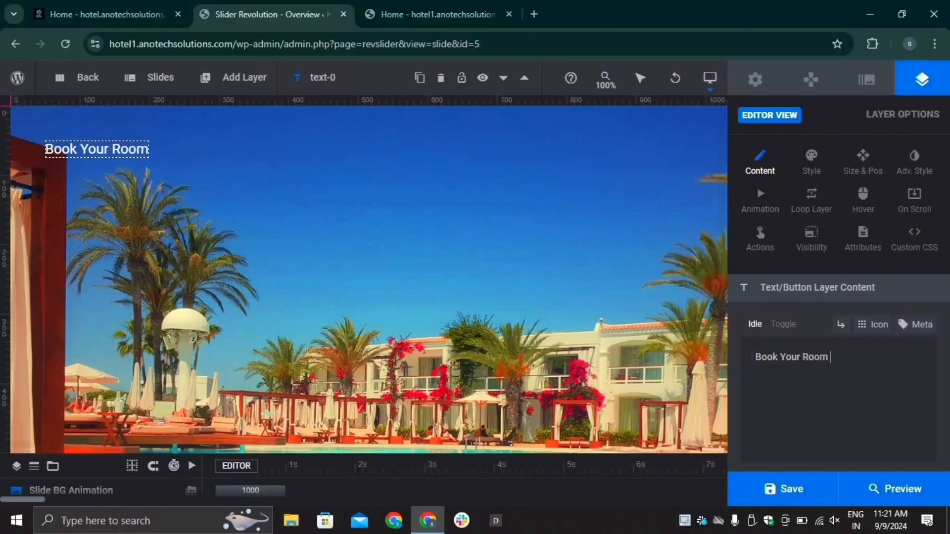
{"action": "type", "text": "s Now"}
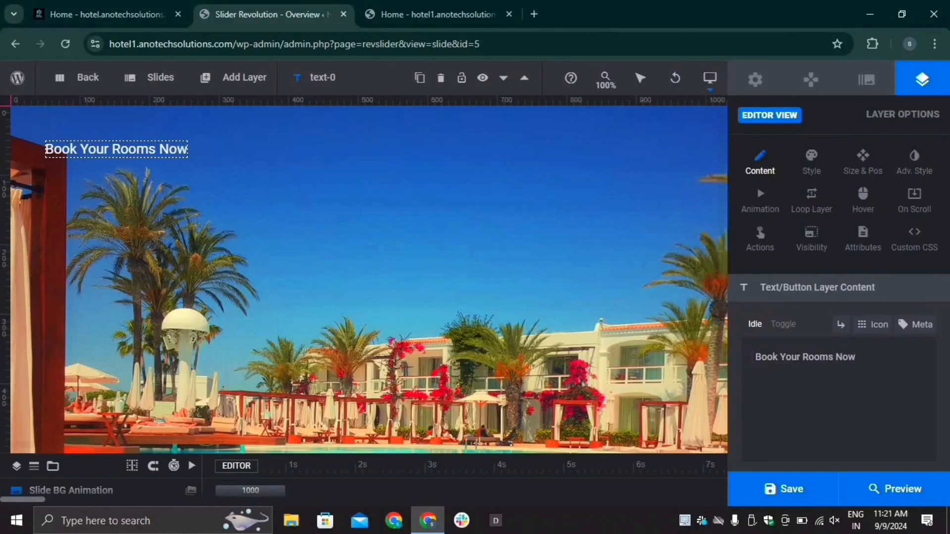
{"action": "left_click_drag", "start_coordinate": [184, 154], "coordinate": [551, 256]}
{"action": "left_click_drag", "start_coordinate": [439, 223], "coordinate": [407, 216]}
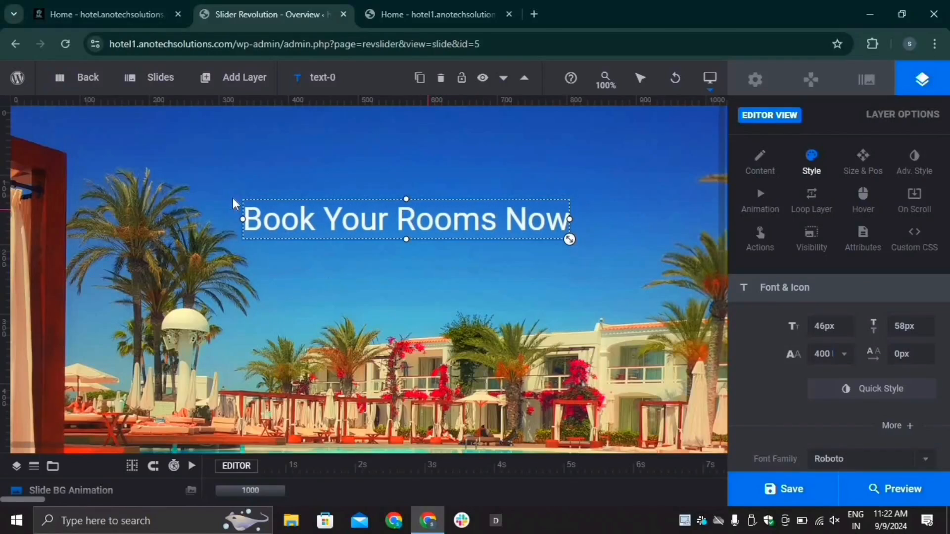
Step: Add a Quick Style Content text layer to the slide, look through the content styles, and keep the default style
{"action": "mouse_move", "coordinate": [243, 84]}
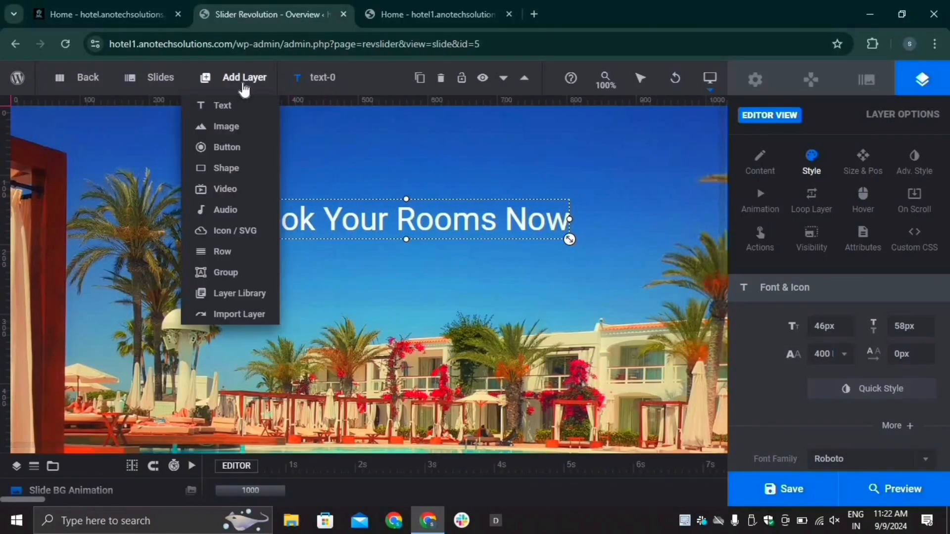
{"action": "mouse_move", "coordinate": [225, 106]}
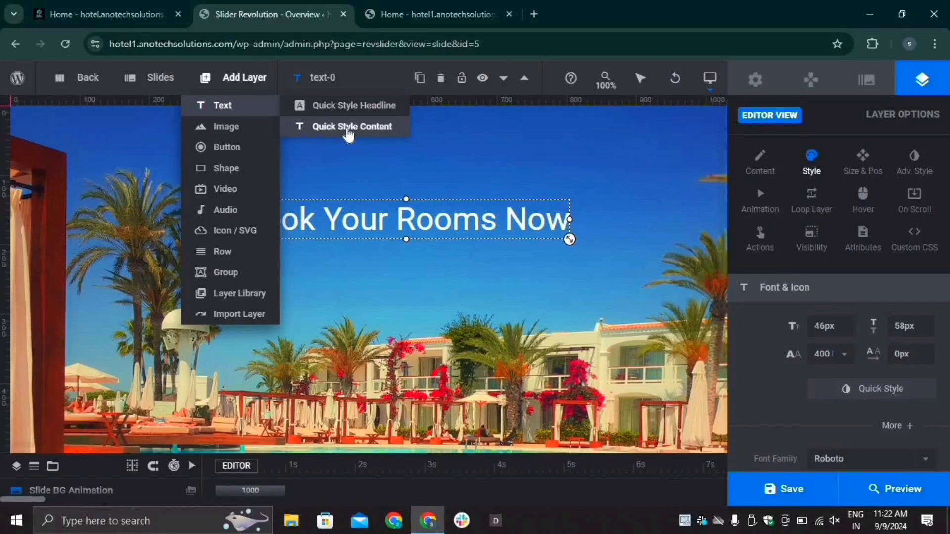
{"action": "left_click", "coordinate": [349, 128]}
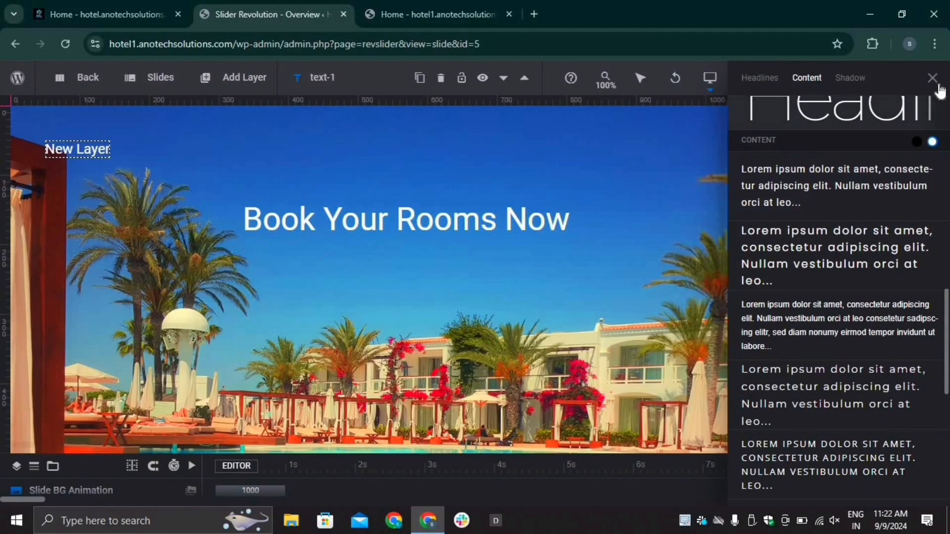
{"action": "scroll", "coordinate": [842, 310], "scroll_direction": "down", "scroll_amount": 5}
{"action": "scroll", "coordinate": [841, 310], "scroll_direction": "up", "scroll_amount": 5}
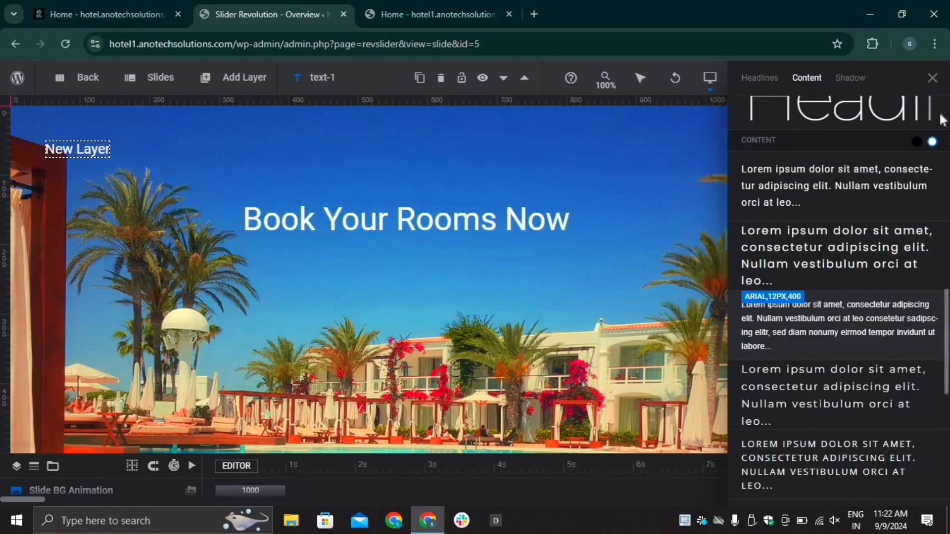
{"action": "left_click", "coordinate": [931, 79]}
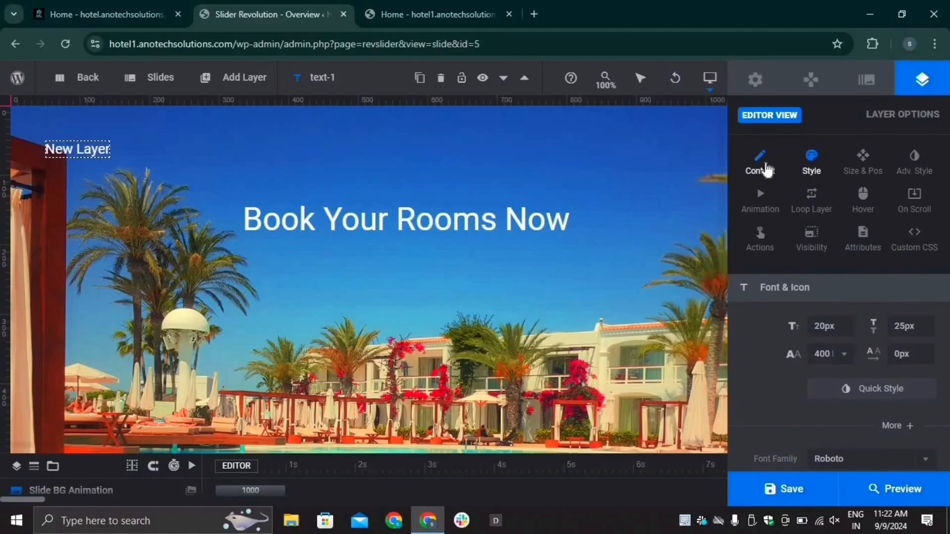
Step: Change the content layer's text to "Deluxe Room from Rs 8499 per night" and place it centred just below the headline
{"action": "left_click", "coordinate": [766, 168]}
{"action": "left_click_drag", "start_coordinate": [814, 360], "coordinate": [752, 357]}
{"action": "key", "text": "BackSpace"}
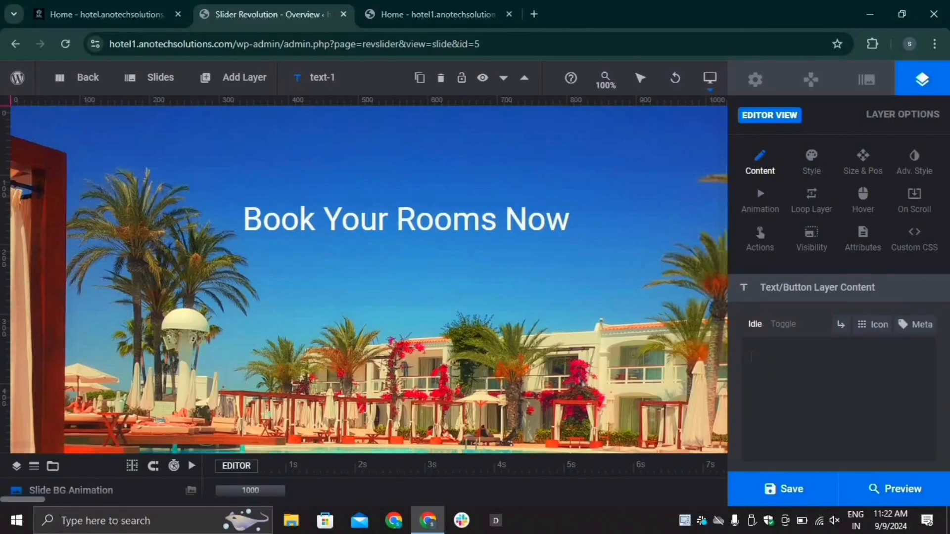
{"action": "type", "text": "Deluxe "}
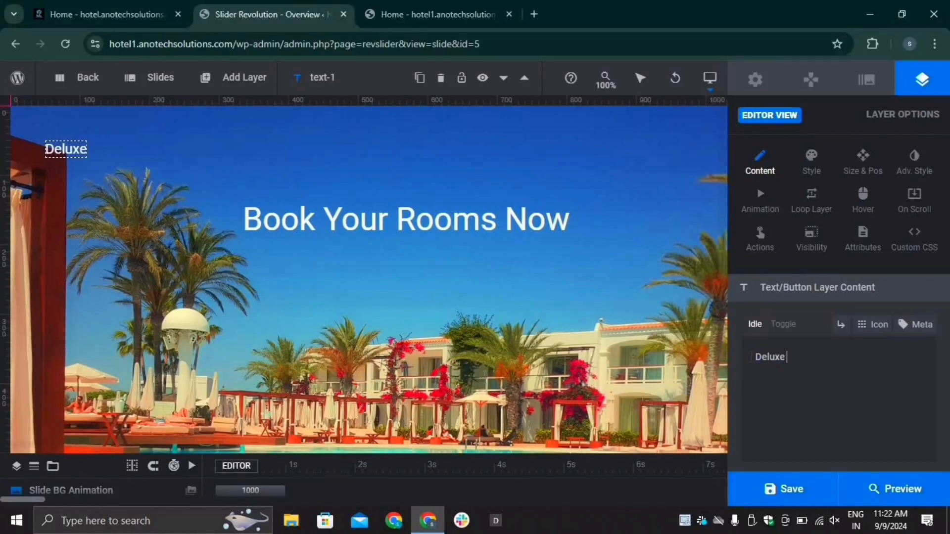
{"action": "type", "text": "Room"}
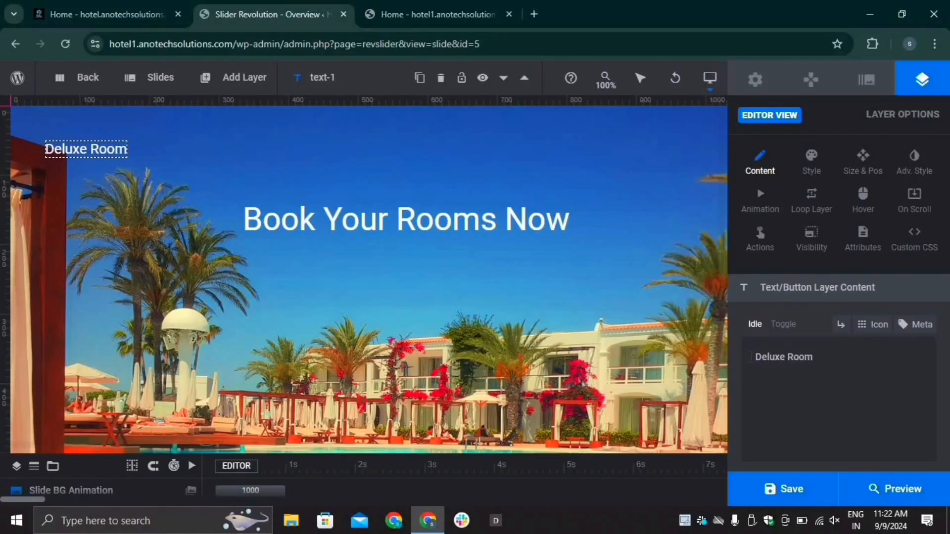
{"action": "type", "text": " from Rs"}
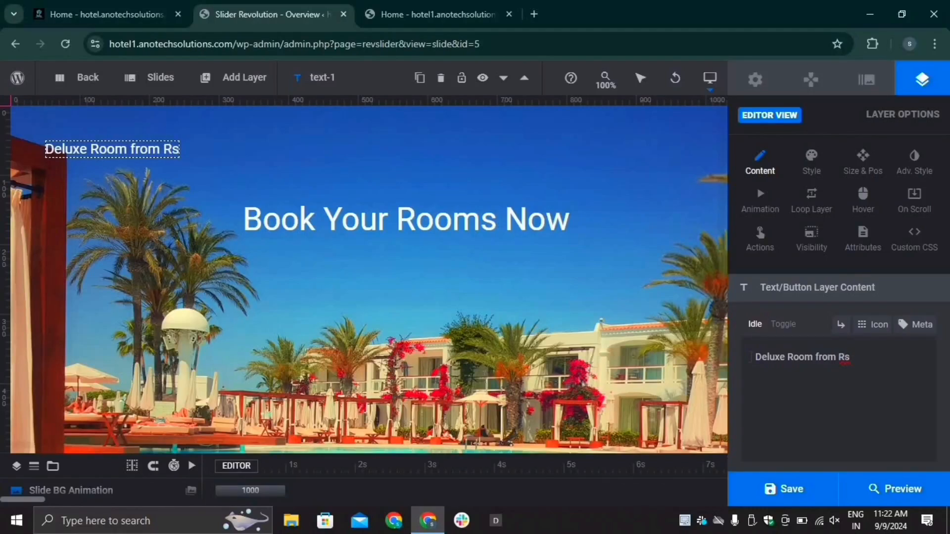
{"action": "type", "text": " 8499 "}
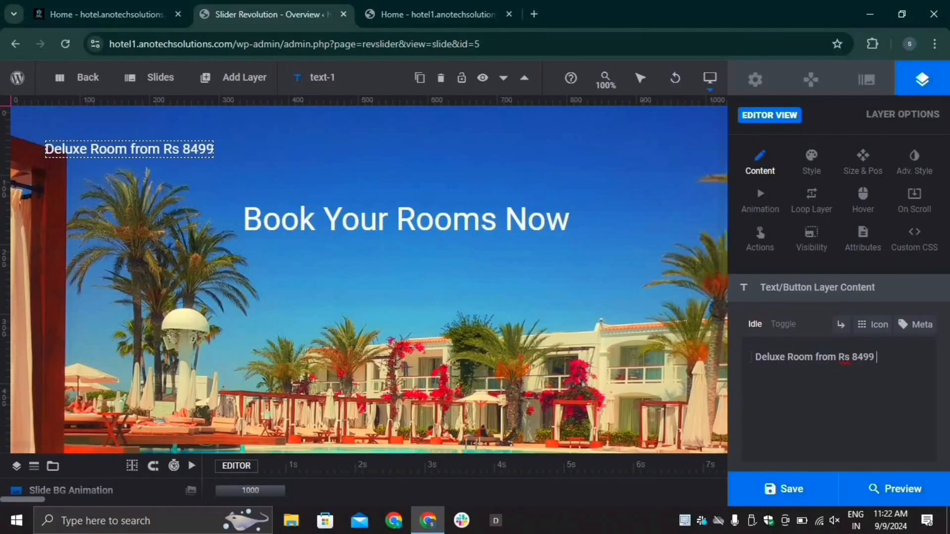
{"action": "type", "text": "per night"}
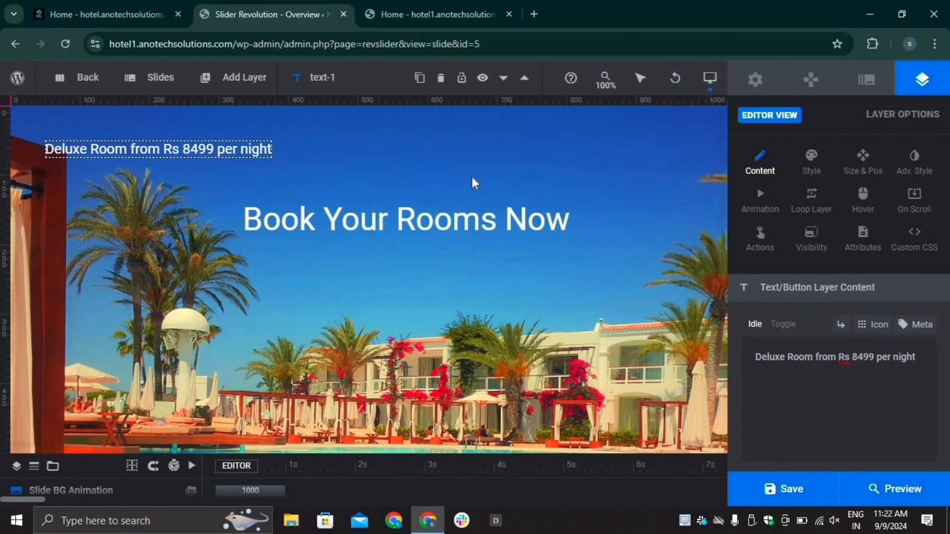
{"action": "left_click_drag", "start_coordinate": [182, 155], "coordinate": [521, 313]}
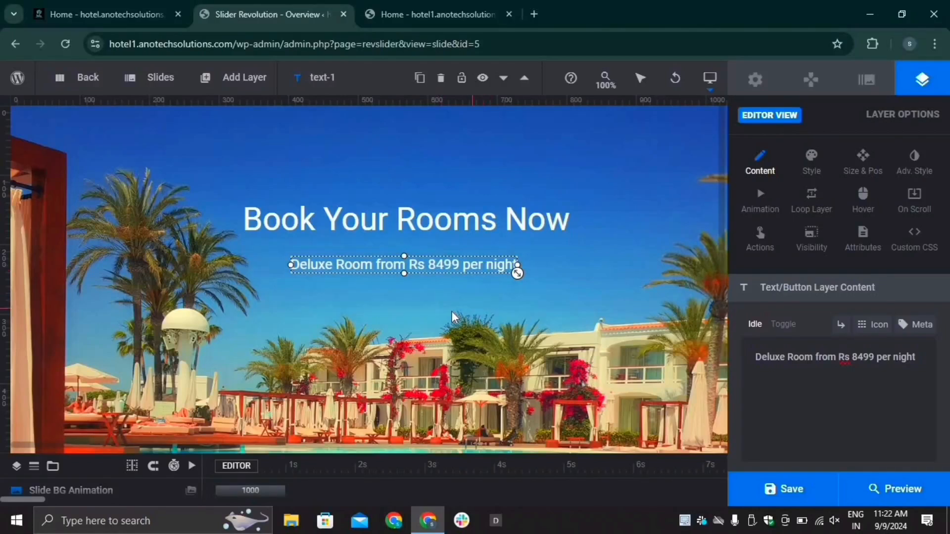
{"action": "left_click", "coordinate": [222, 419]}
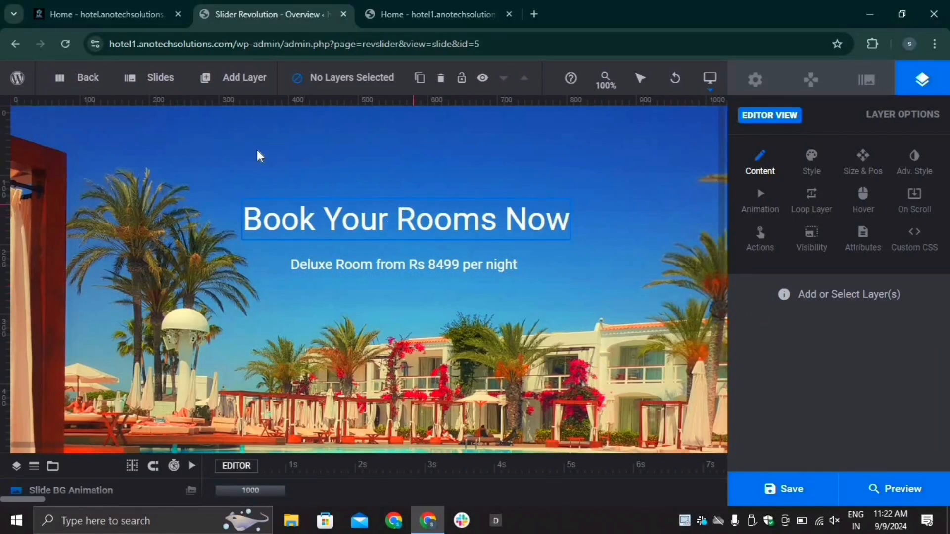
Step: Add a second slide to the slider and collapse its animation timeline
{"action": "left_click", "coordinate": [206, 79]}
{"action": "left_click", "coordinate": [163, 78]}
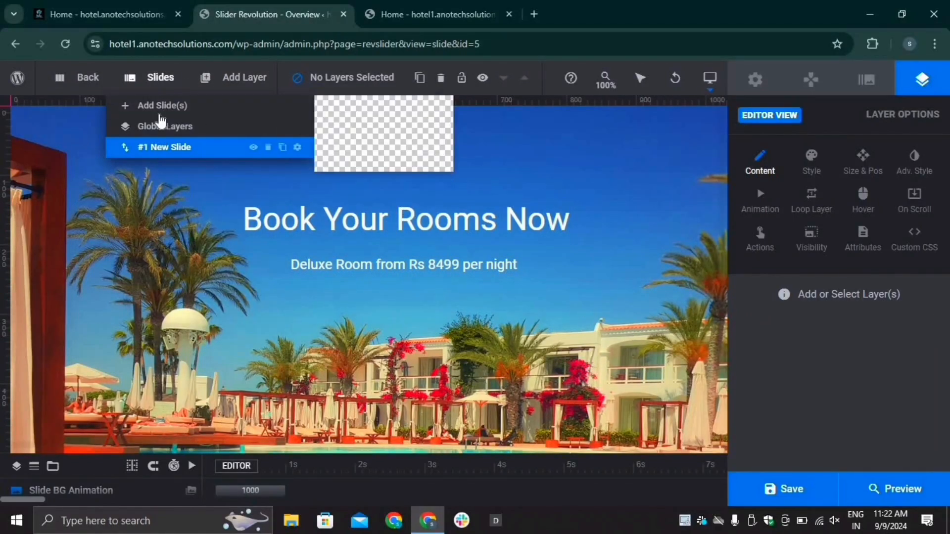
{"action": "left_click", "coordinate": [159, 114]}
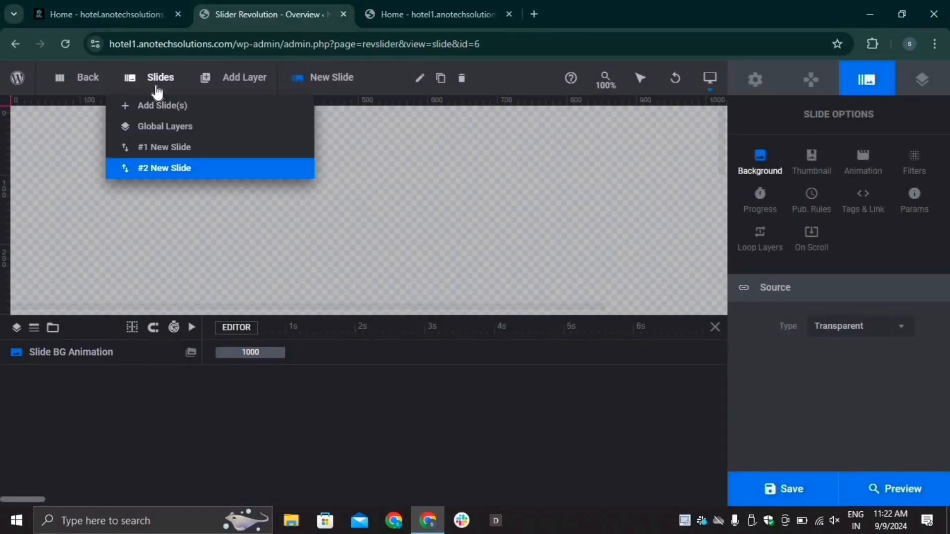
{"action": "left_click", "coordinate": [716, 327]}
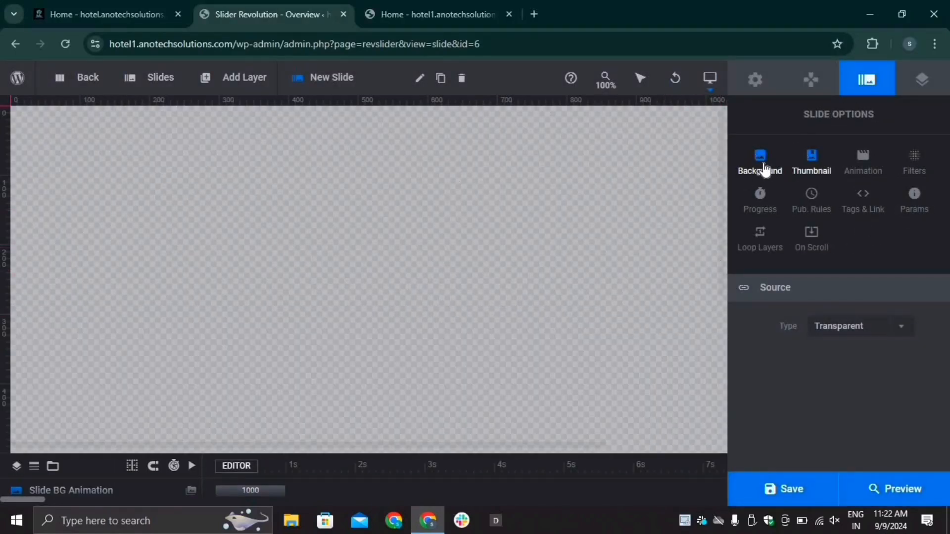
Step: Set the second slide's background type to Image, insert full-slider-3.jpg from the media library, and collapse the animation timeline
{"action": "left_click", "coordinate": [897, 335]}
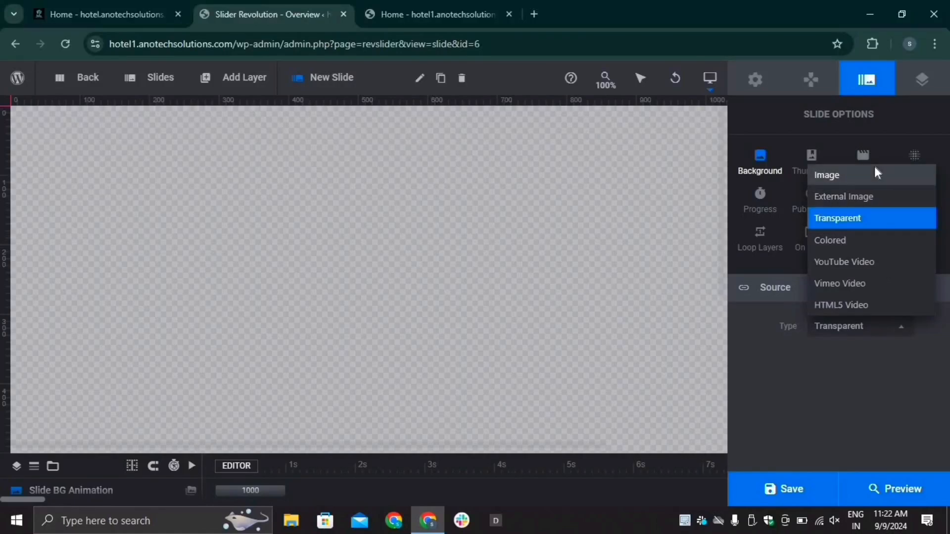
{"action": "left_click", "coordinate": [875, 172]}
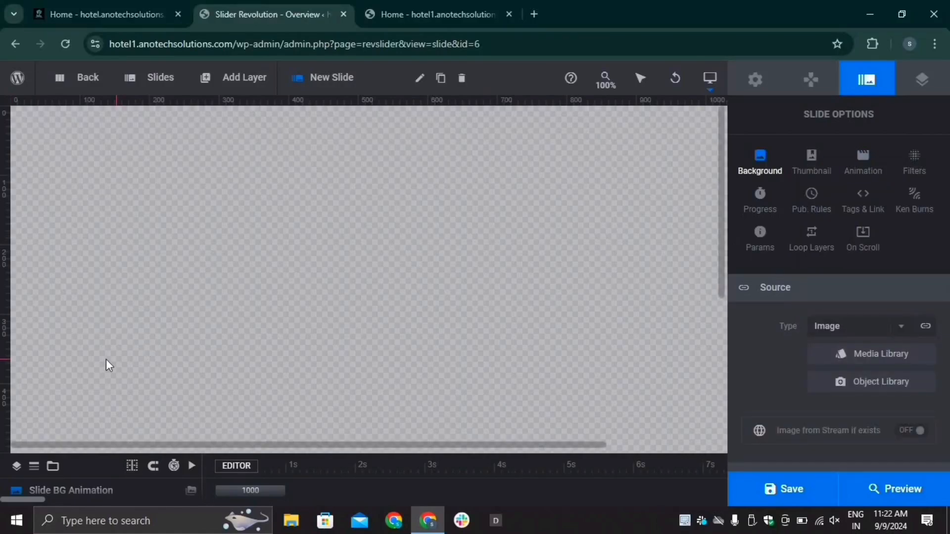
{"action": "left_click", "coordinate": [850, 365]}
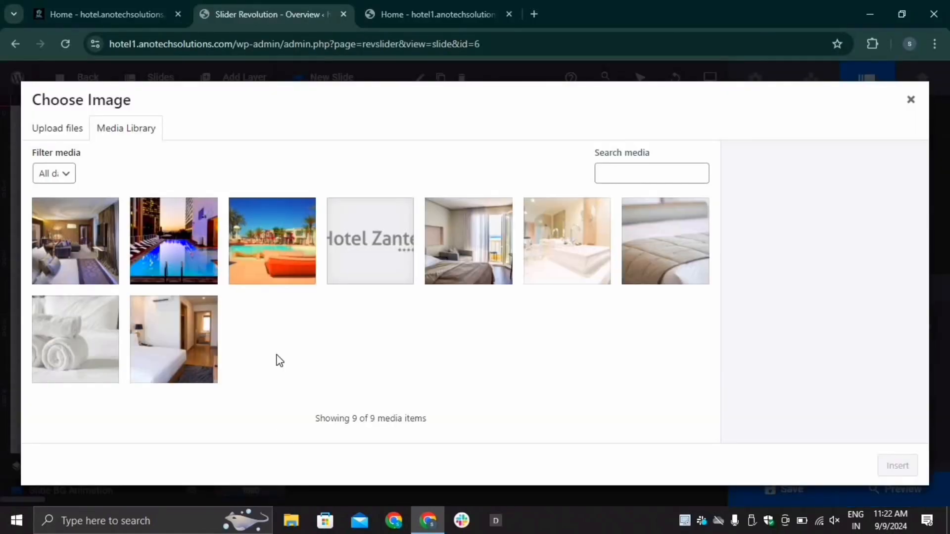
{"action": "left_click", "coordinate": [168, 261]}
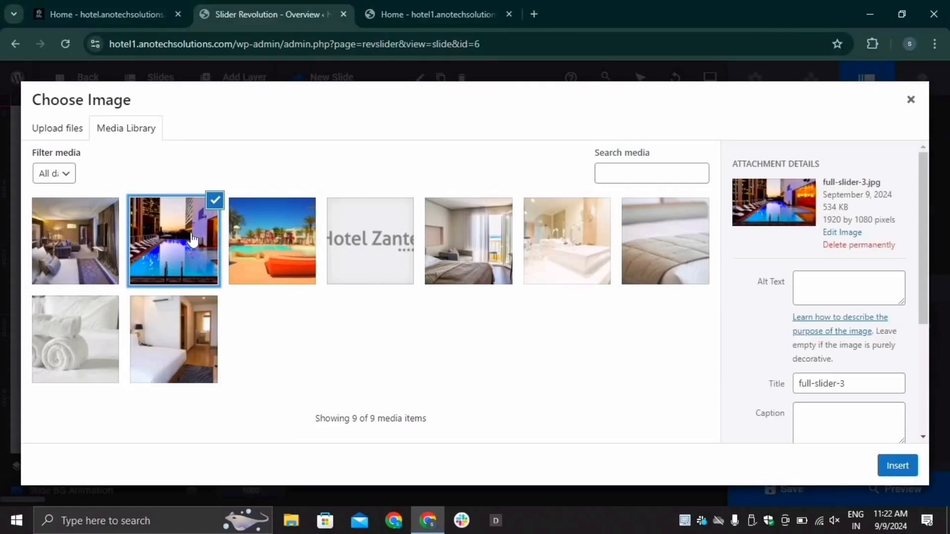
{"action": "left_click", "coordinate": [890, 467]}
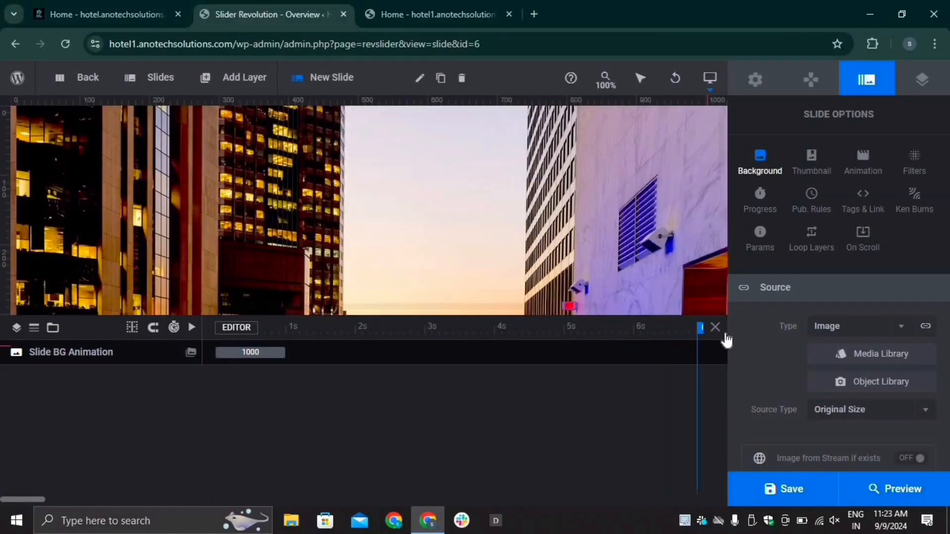
{"action": "left_click", "coordinate": [714, 327]}
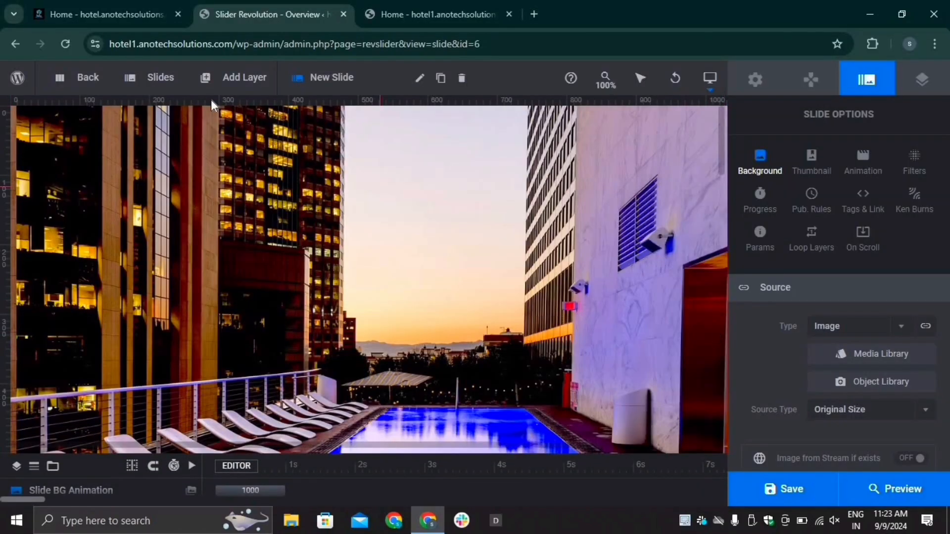
Step: Add a Quick Style Headline text layer to the second slide, keeping the default style
{"action": "mouse_move", "coordinate": [206, 91]}
{"action": "mouse_move", "coordinate": [227, 111]}
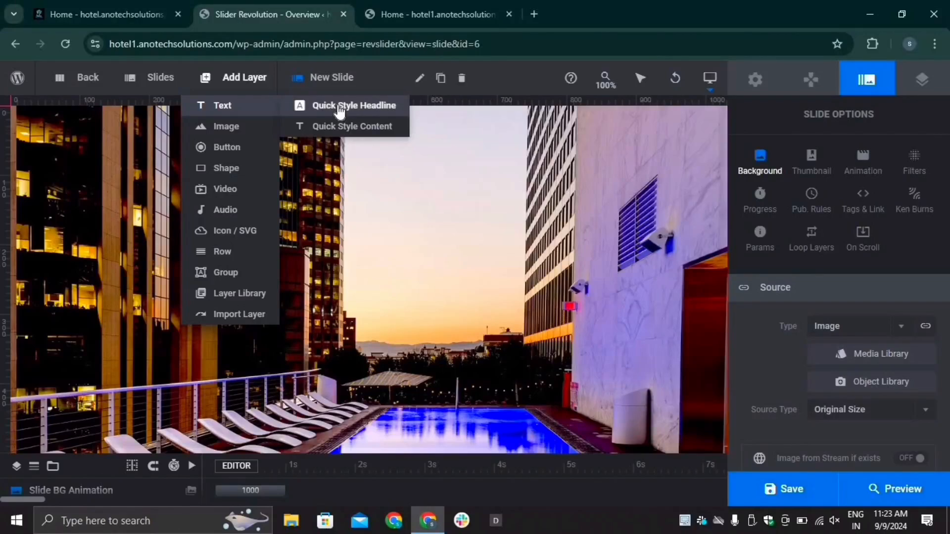
{"action": "left_click", "coordinate": [339, 106]}
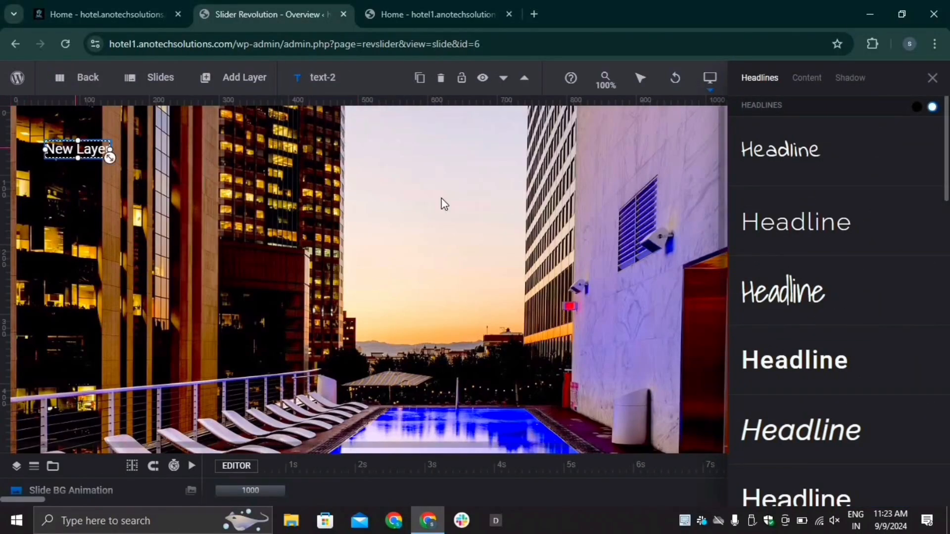
{"action": "left_click", "coordinate": [932, 79]}
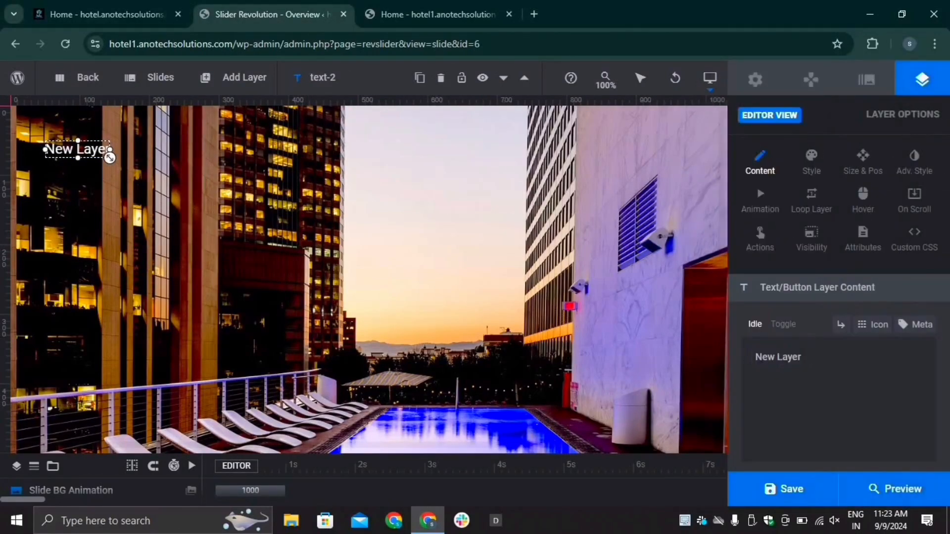
Step: Change the headline layer's text to "Luxury Experience", enlarge it to about 48px, and move it to the middle of the slide
{"action": "key", "text": "BackSpace"}
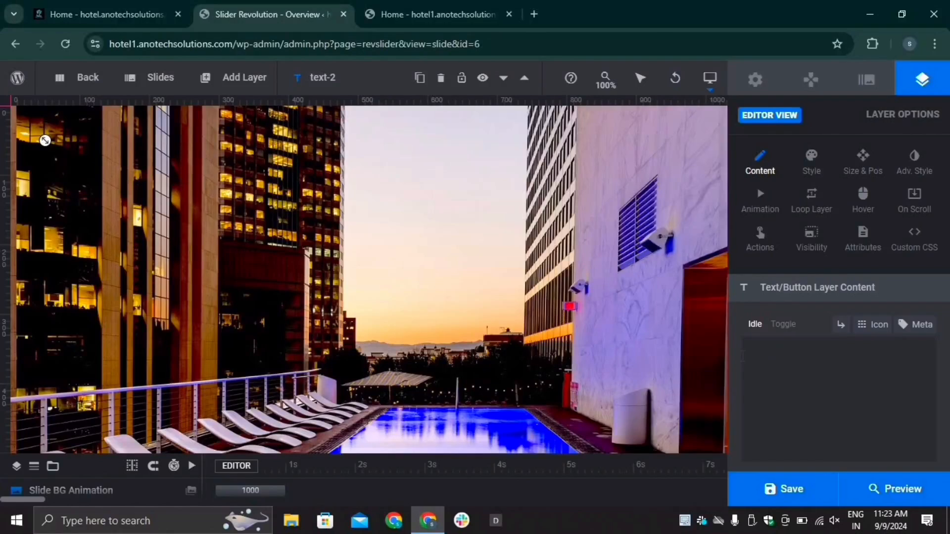
{"action": "type", "text": "luc"}
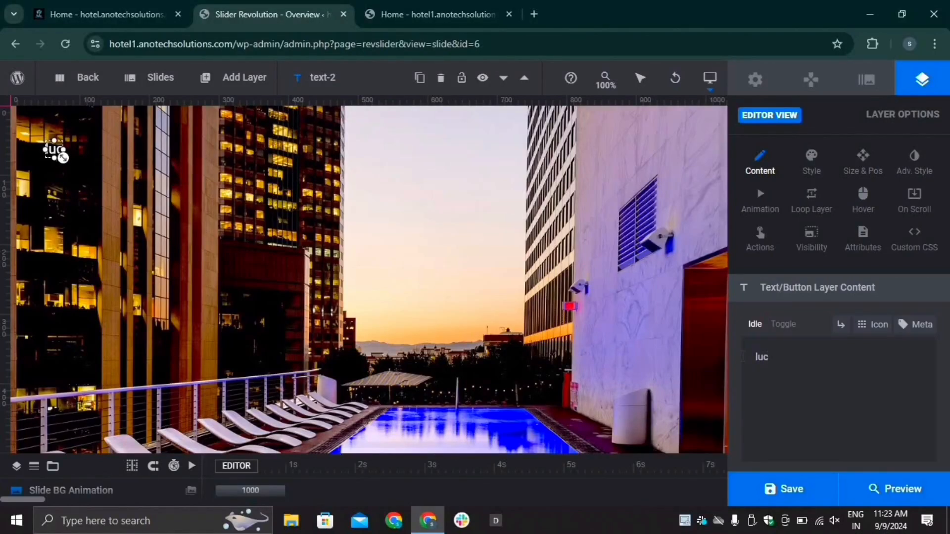
{"action": "key", "text": "BackSpace"}
{"action": "type", "text": "x"}
{"action": "key", "text": "BackSpace"}
{"action": "key", "text": "BackSpace"}
{"action": "key", "text": "BackSpace"}
{"action": "type", "text": "Luxurt"}
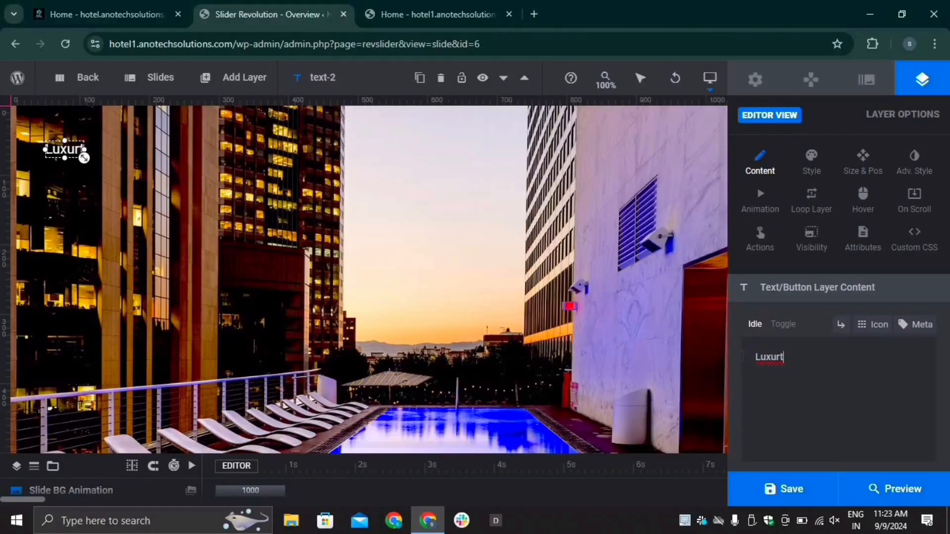
{"action": "key", "text": "BackSpace"}
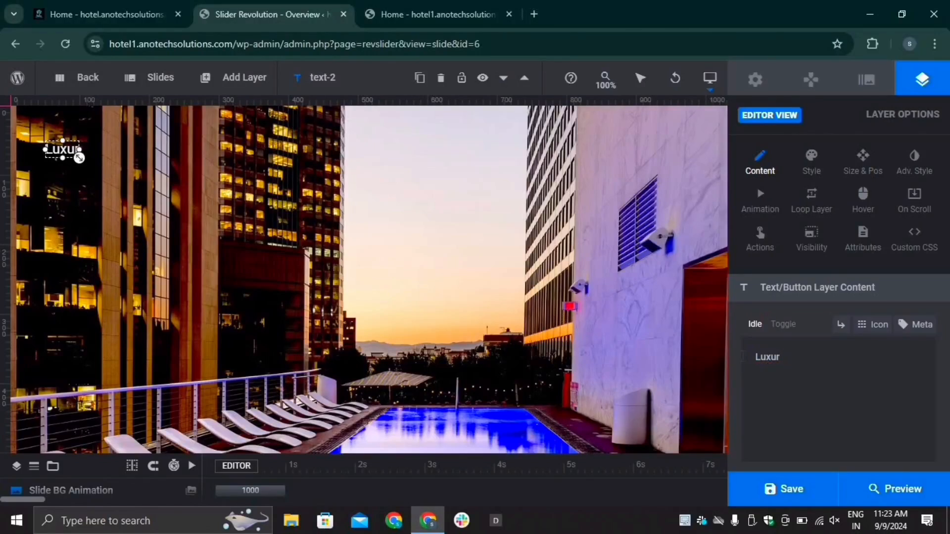
{"action": "type", "text": "y Experience"}
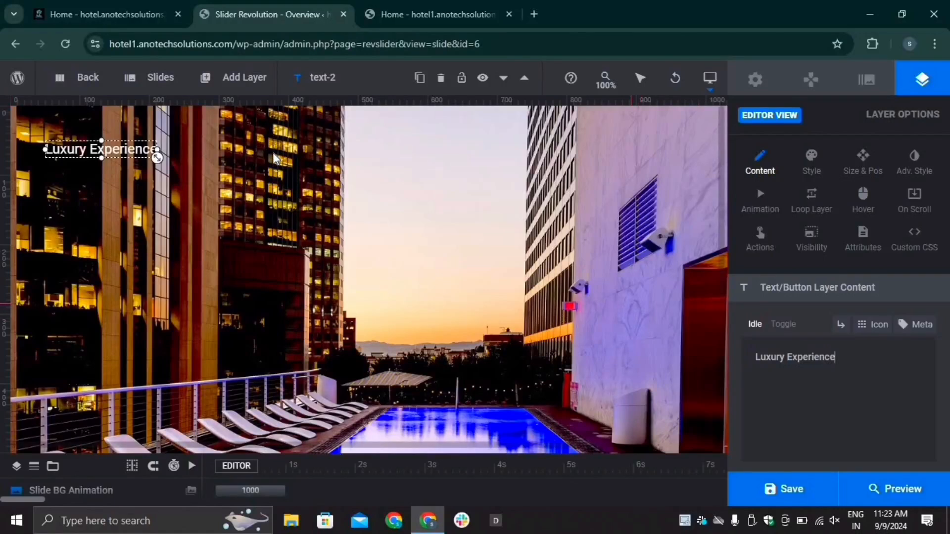
{"action": "left_click_drag", "start_coordinate": [117, 146], "coordinate": [421, 242]}
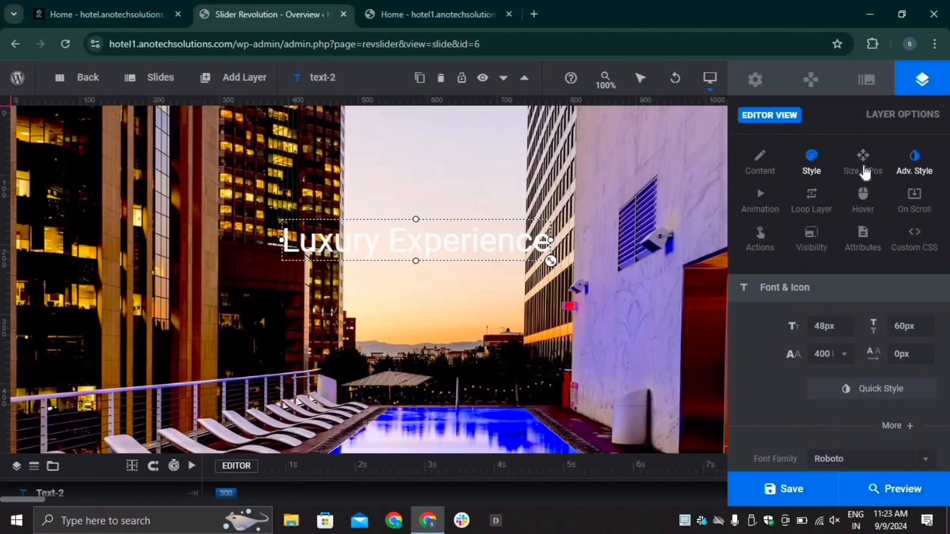
Step: Set the "Luxury Experience" headline's text color to black (#000000) and reposition it at about X 476, Y 151
{"action": "left_click", "coordinate": [761, 165]}
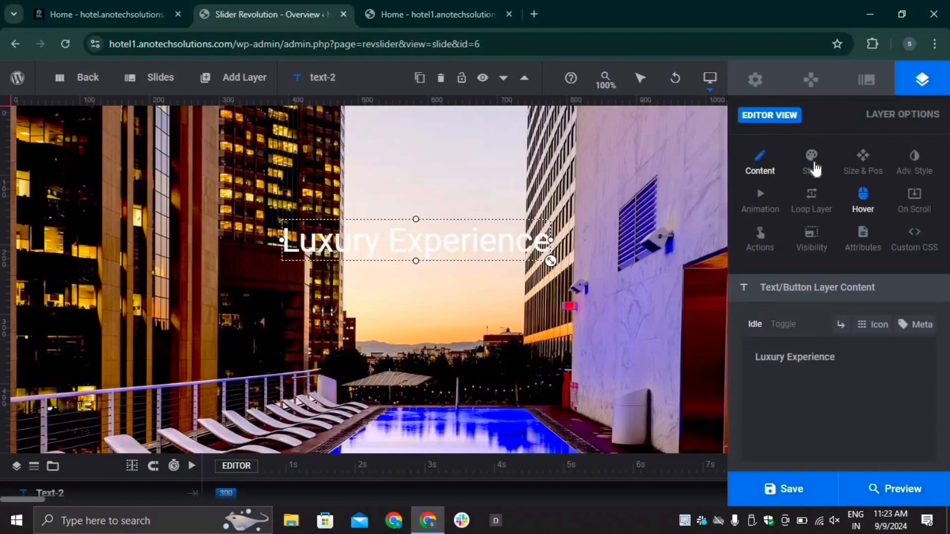
{"action": "left_click", "coordinate": [814, 166]}
{"action": "scroll", "coordinate": [871, 342], "scroll_direction": "down", "scroll_amount": 1}
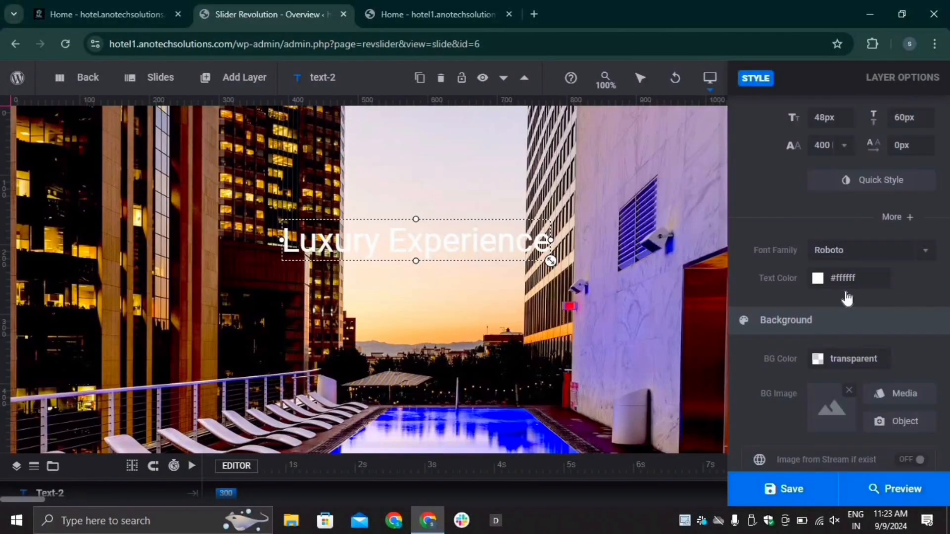
{"action": "left_click", "coordinate": [845, 278]}
{"action": "left_click", "coordinate": [505, 340]}
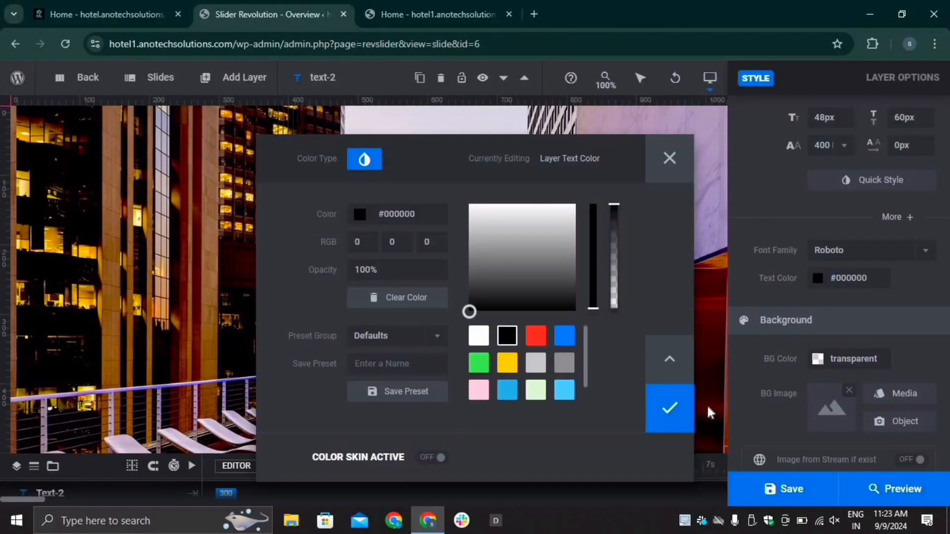
{"action": "left_click", "coordinate": [674, 414]}
{"action": "left_click_drag", "start_coordinate": [400, 241], "coordinate": [461, 237]}
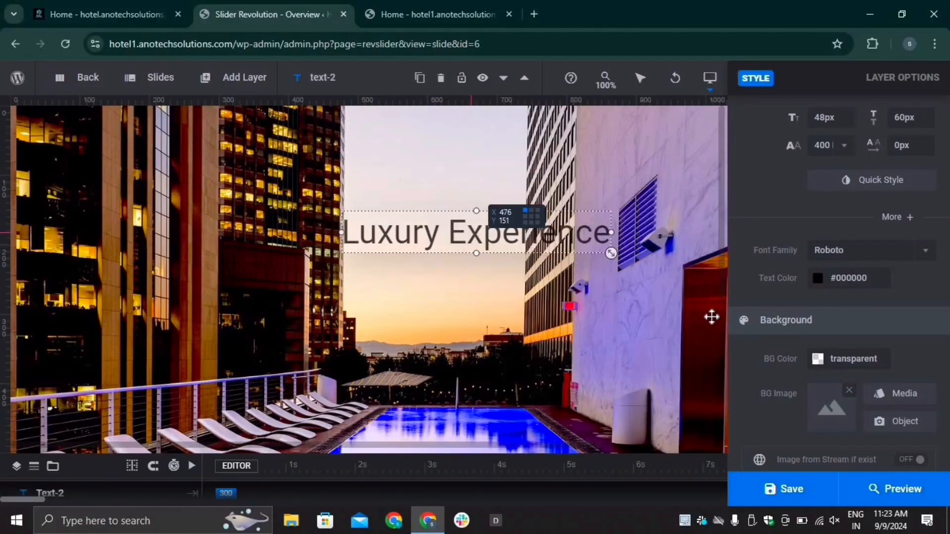
{"action": "left_click", "coordinate": [479, 299]}
Step: Add a Quick Style Content text layer to the second slide, keeping the default style
{"action": "mouse_move", "coordinate": [206, 104]}
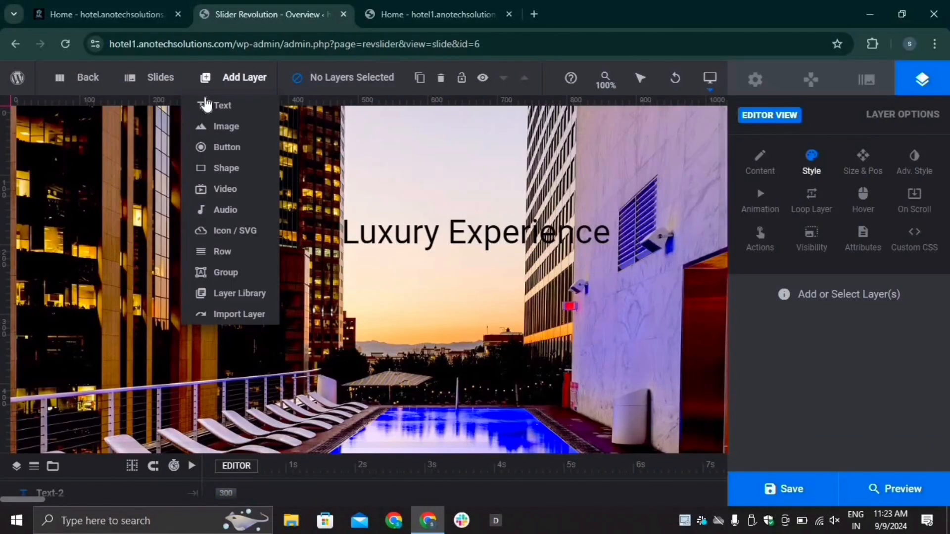
{"action": "left_click", "coordinate": [389, 132]}
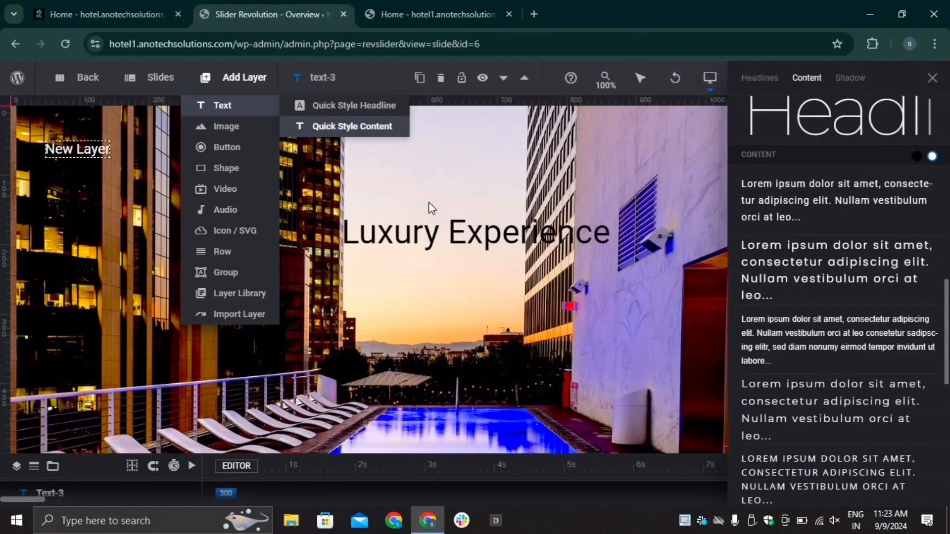
{"action": "left_click", "coordinate": [941, 77]}
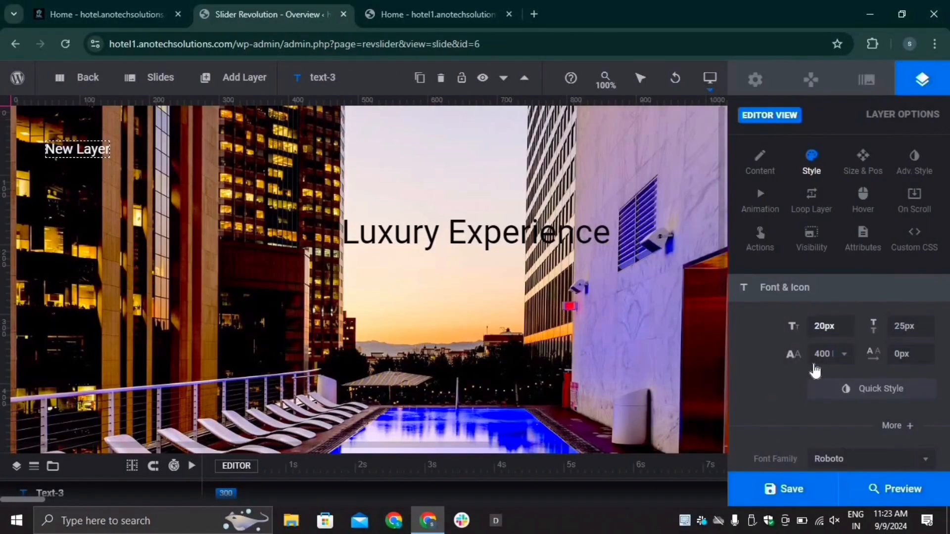
Step: Change the content layer's text to "Live Your Myth in Greece" and move it just below the "Luxury Experience" headline
{"action": "left_click", "coordinate": [757, 166]}
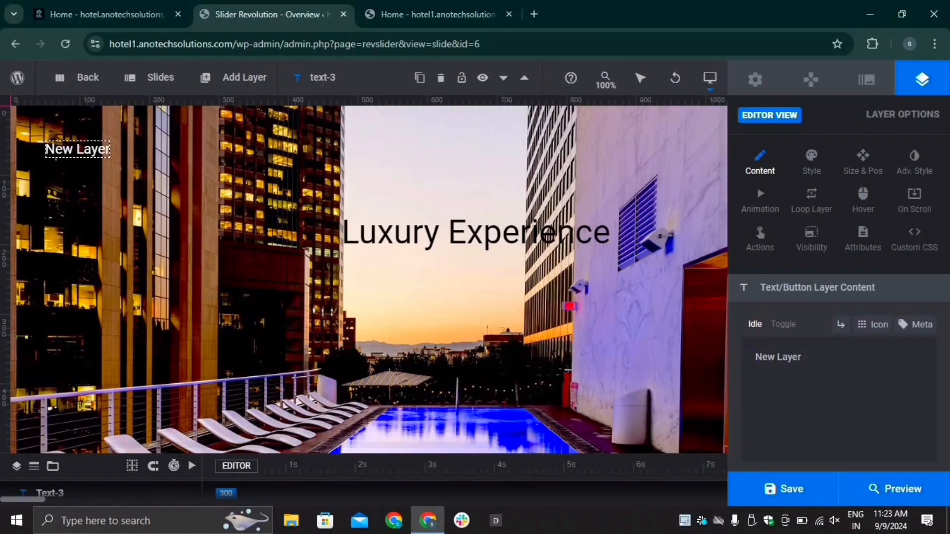
{"action": "left_click_drag", "start_coordinate": [804, 357], "coordinate": [765, 356]}
{"action": "key", "text": "BackSpace"}
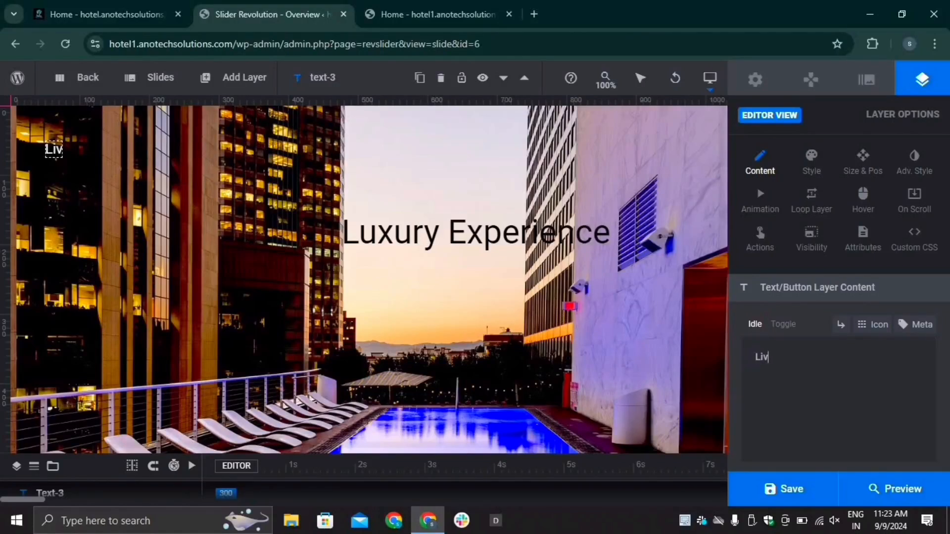
{"action": "type", "text": "Live Your Myth"}
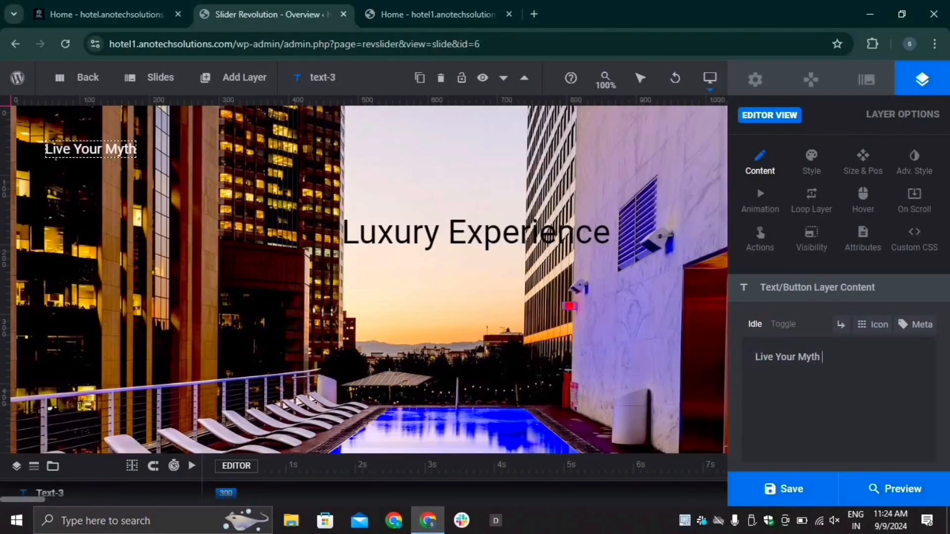
{"action": "type", "text": " in Gree"}
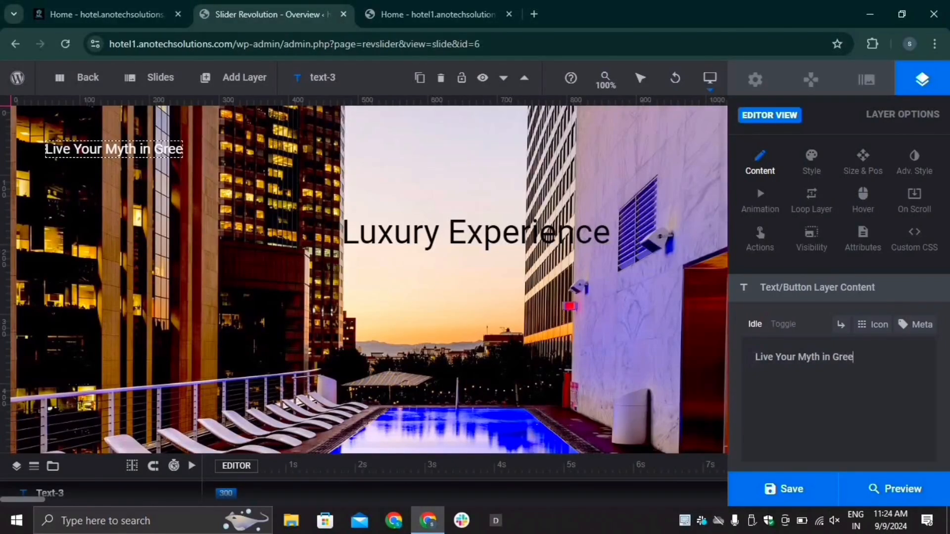
{"action": "type", "text": "ce"}
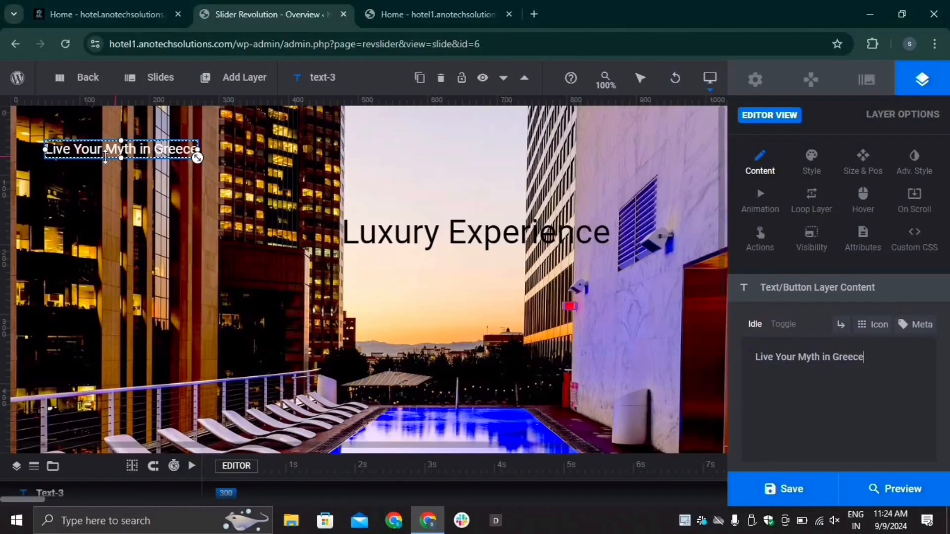
{"action": "left_click_drag", "start_coordinate": [105, 157], "coordinate": [432, 281]}
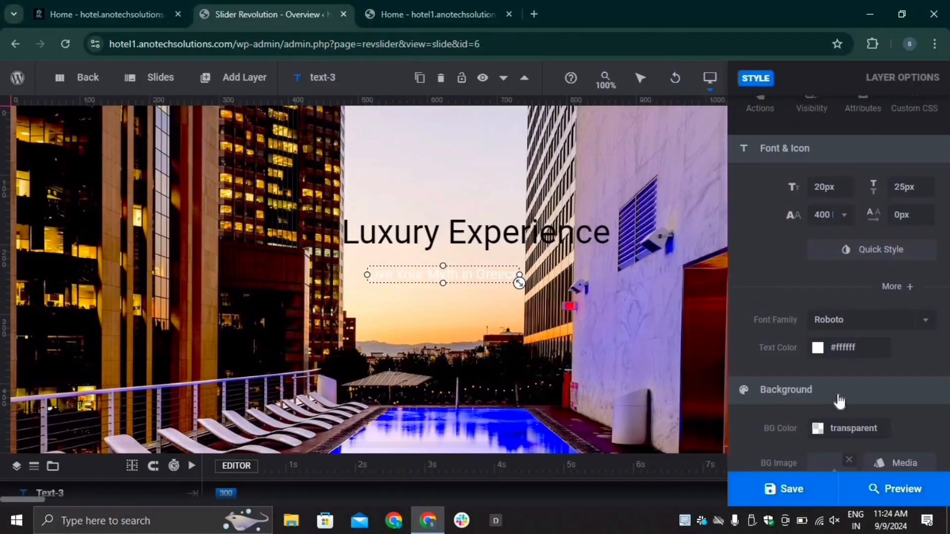
Step: Set the "Live Your Myth in Greece" layer's text color to black (#000000) and deselect the layer
{"action": "left_click", "coordinate": [836, 350]}
{"action": "left_click", "coordinate": [507, 311]}
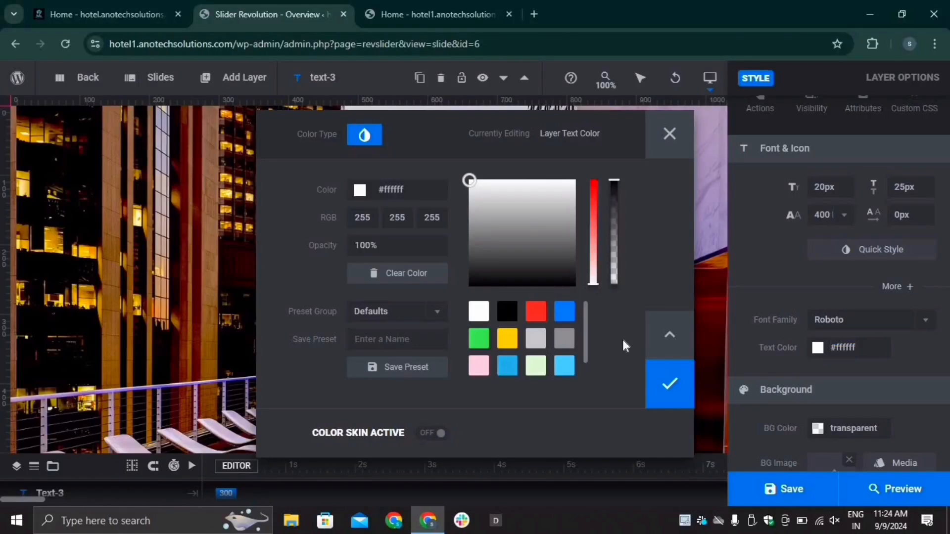
{"action": "left_click", "coordinate": [670, 388]}
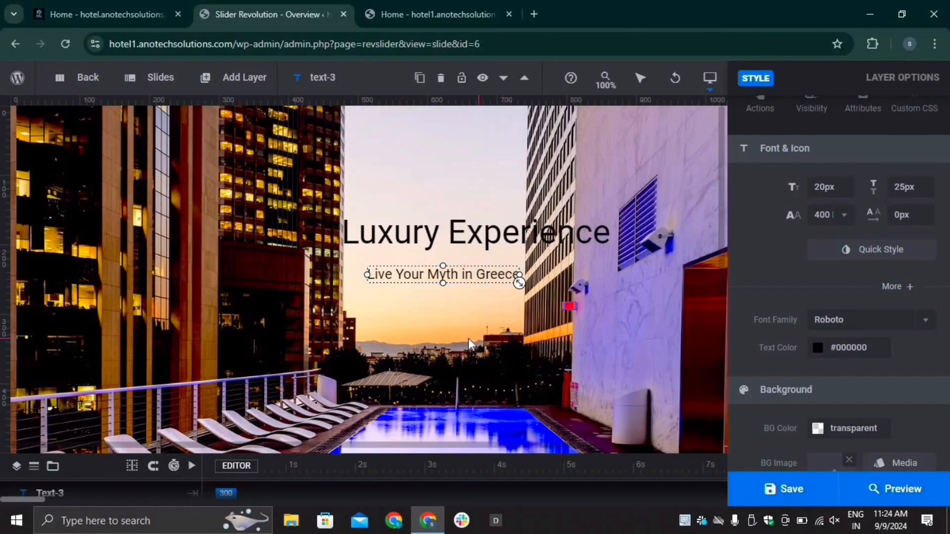
{"action": "left_click", "coordinate": [465, 401]}
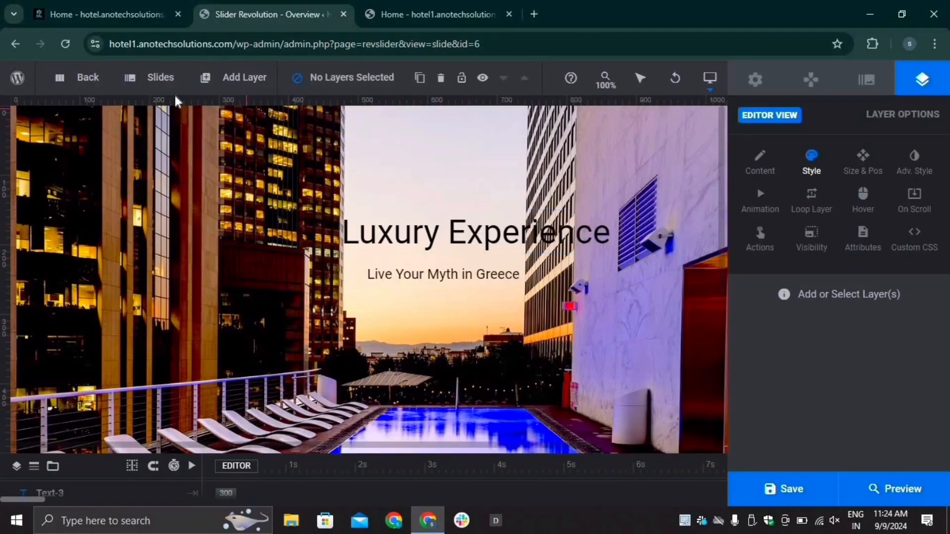
Step: Add a third slide and set its background to the full-slider-1.jpg image from the media library
{"action": "mouse_move", "coordinate": [168, 83]}
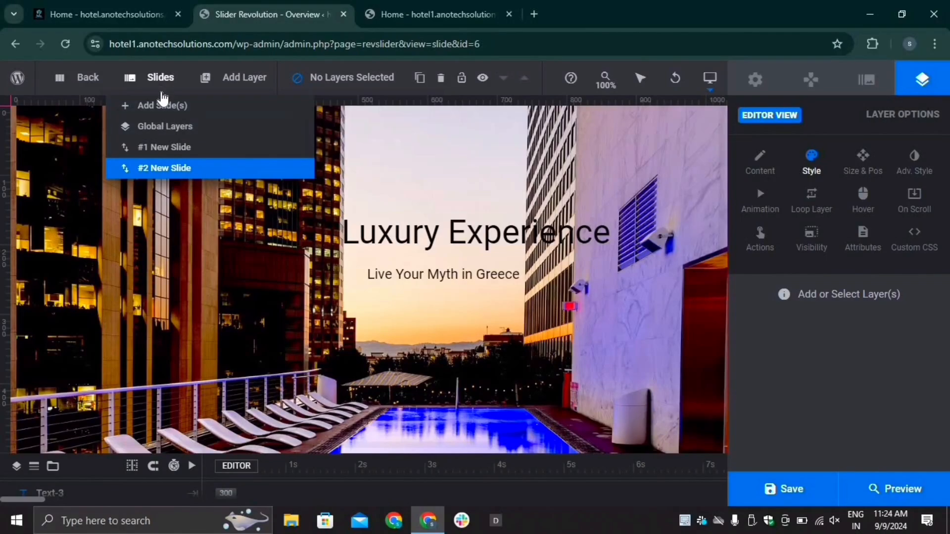
{"action": "left_click", "coordinate": [163, 106]}
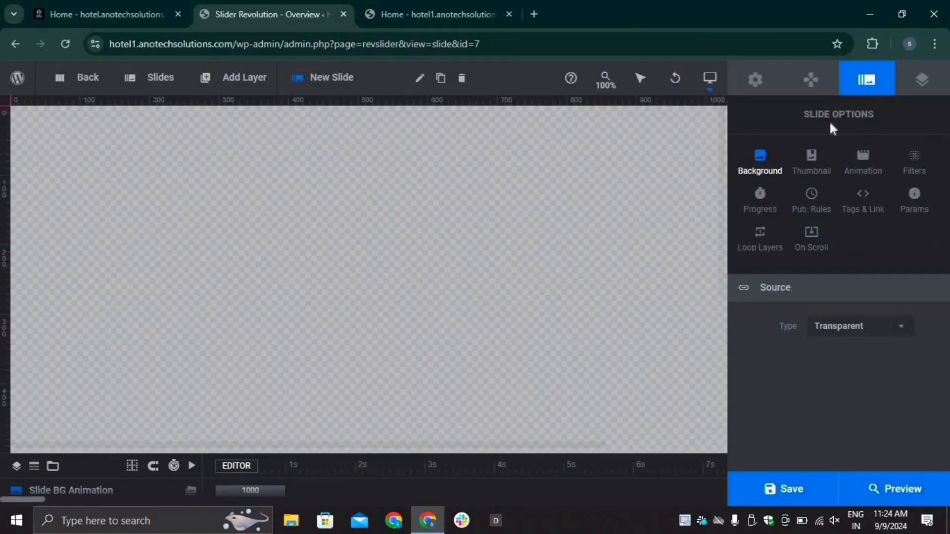
{"action": "left_click", "coordinate": [912, 330]}
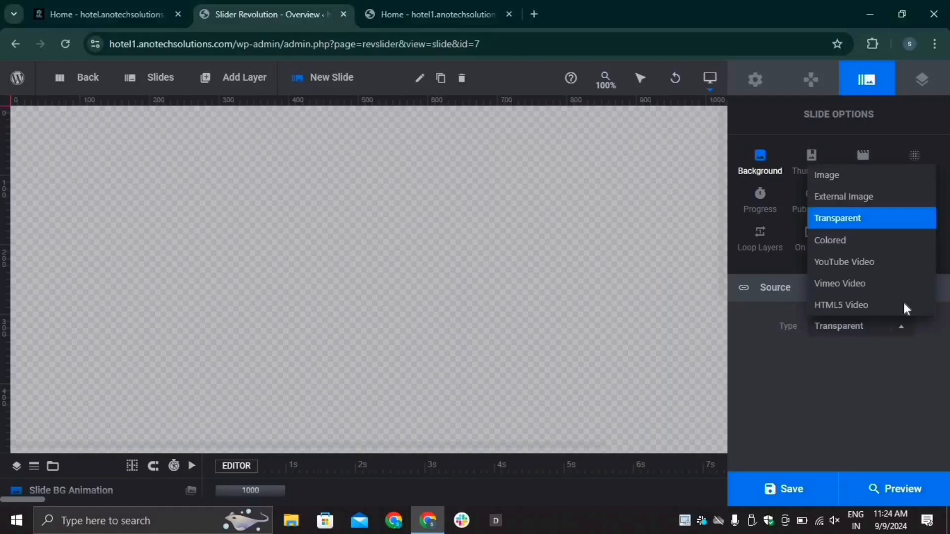
{"action": "left_click", "coordinate": [885, 180]}
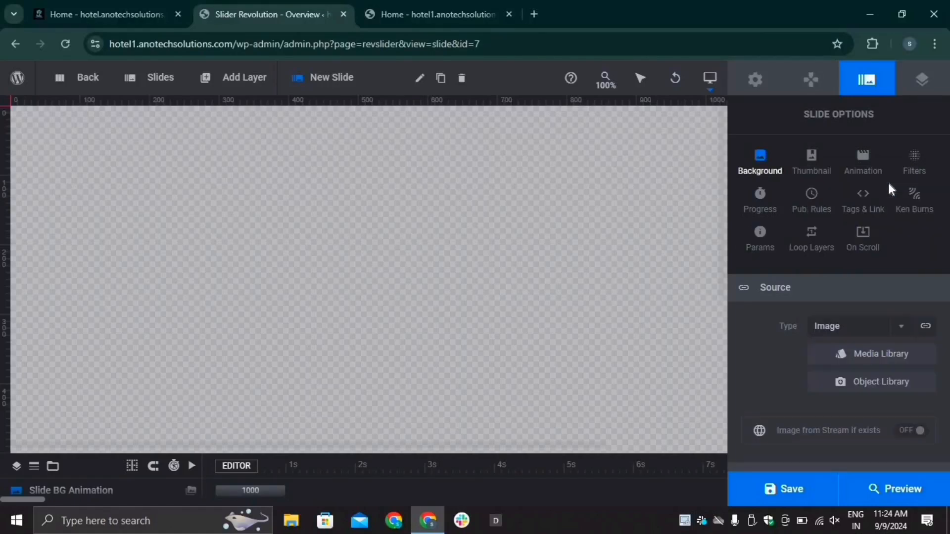
{"action": "left_click", "coordinate": [866, 353]}
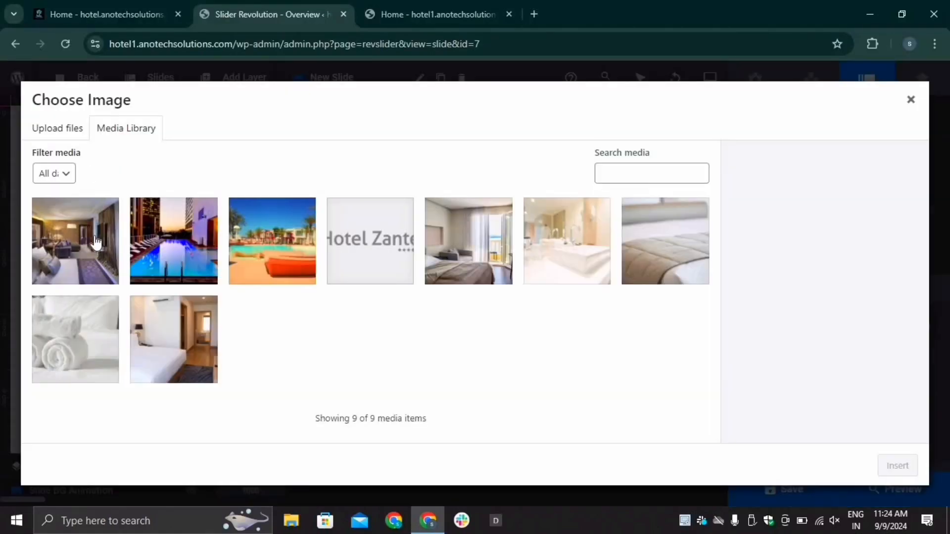
{"action": "left_click", "coordinate": [109, 267]}
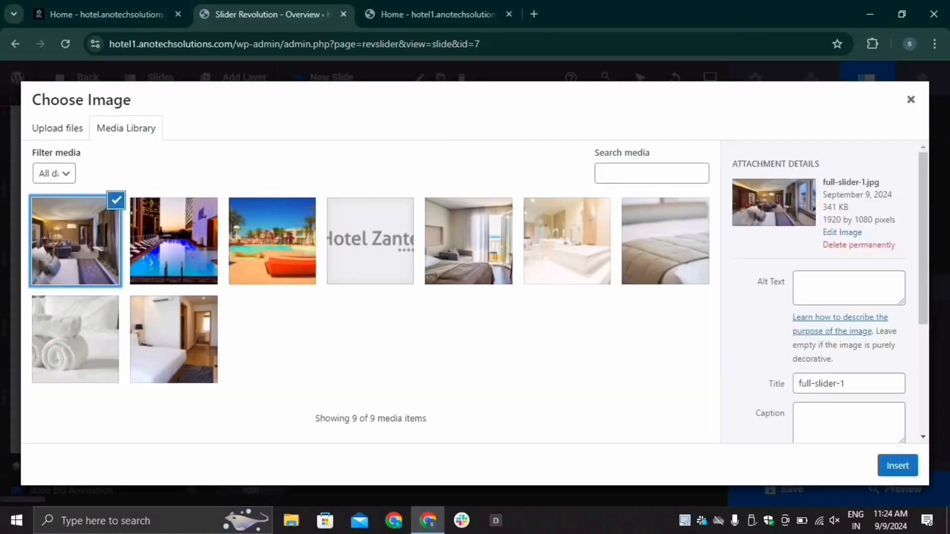
{"action": "left_click", "coordinate": [898, 465]}
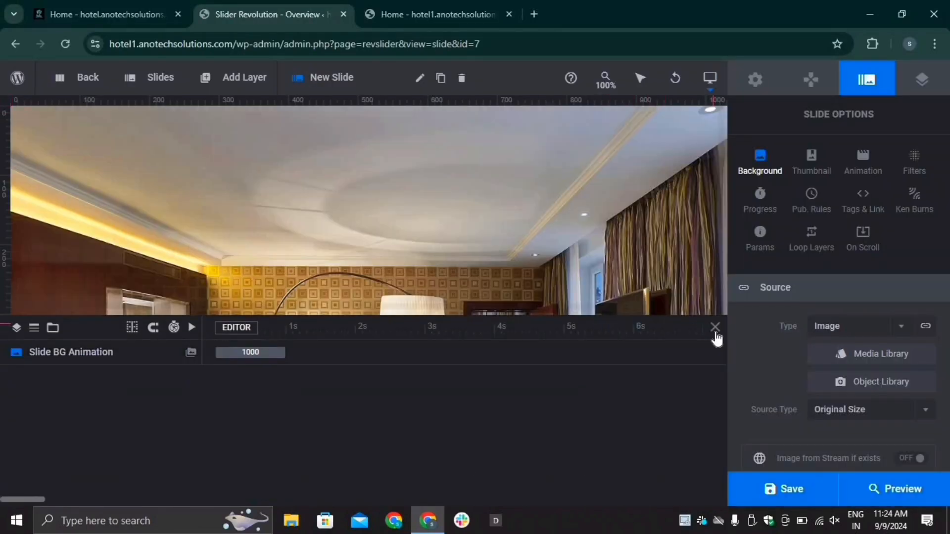
{"action": "left_click", "coordinate": [714, 327]}
Step: Add a Quick Style Headline text layer to the third slide, keeping the default style
{"action": "mouse_move", "coordinate": [238, 80]}
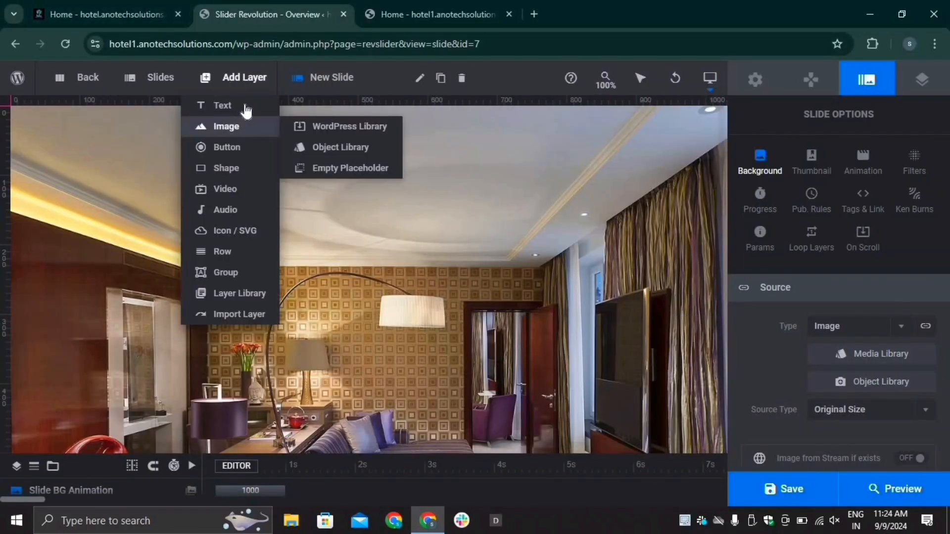
{"action": "mouse_move", "coordinate": [246, 107]}
{"action": "left_click", "coordinate": [402, 106]}
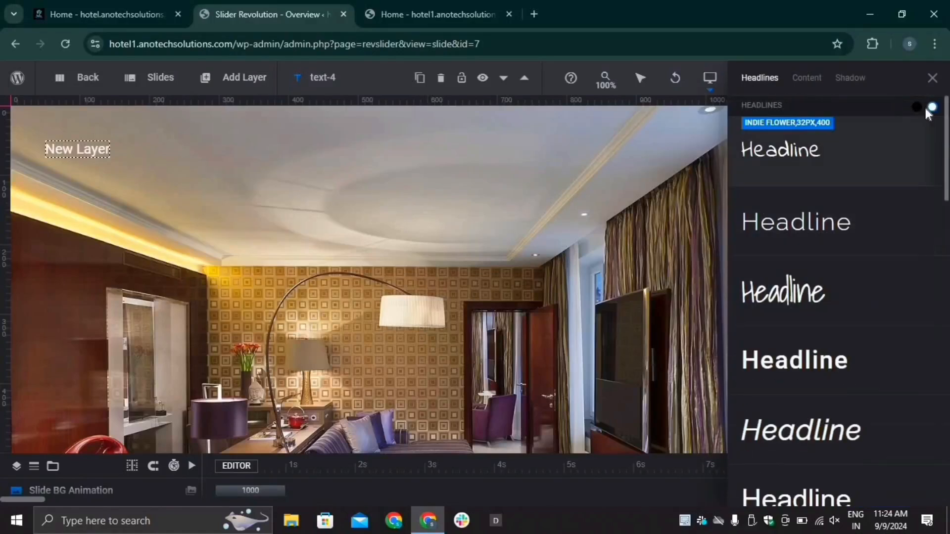
{"action": "left_click", "coordinate": [932, 79]}
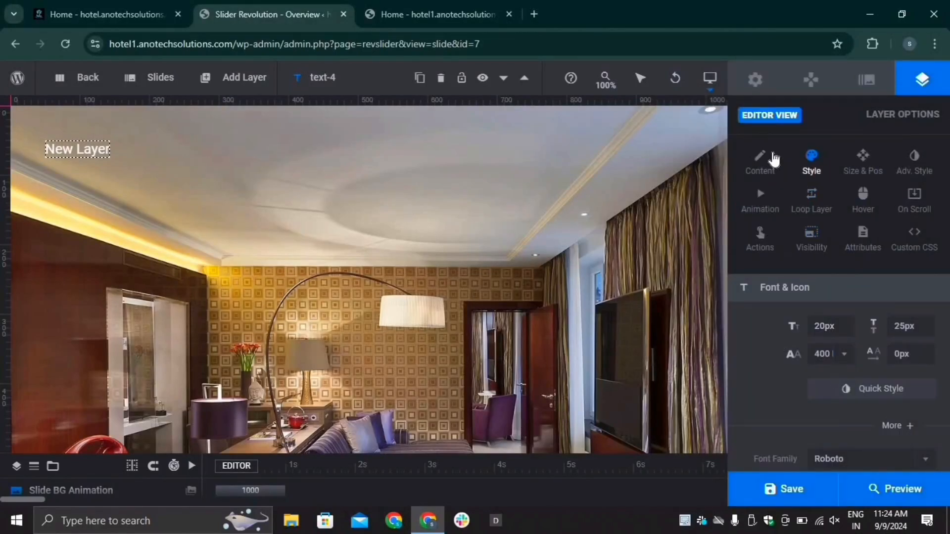
Step: Change the third slide's headline text to "Modern and Open Rooms", enlarge it to about 35px, and center it just above the patterned wall
{"action": "left_click", "coordinate": [773, 159]}
{"action": "left_click_drag", "start_coordinate": [801, 357], "coordinate": [756, 356]}
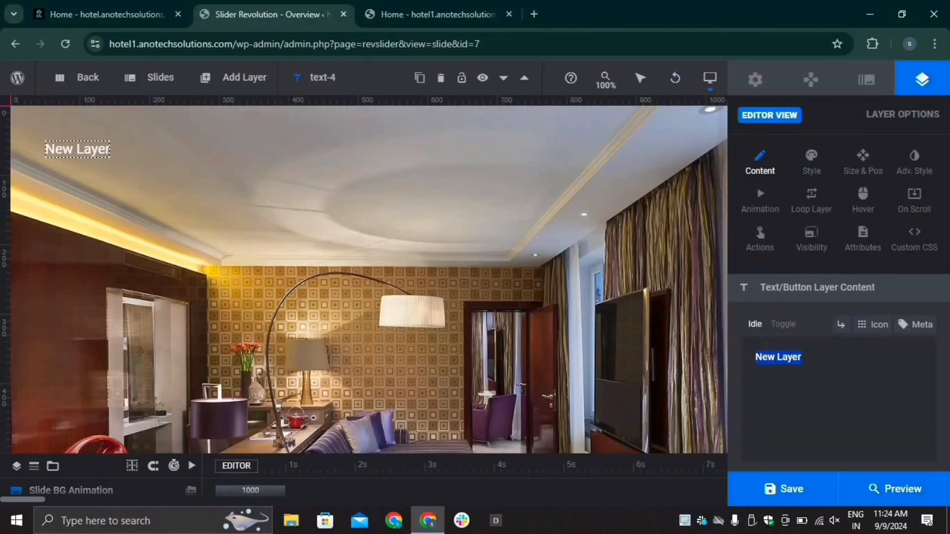
{"action": "key", "text": "BackSpace"}
{"action": "type", "text": "Mod"}
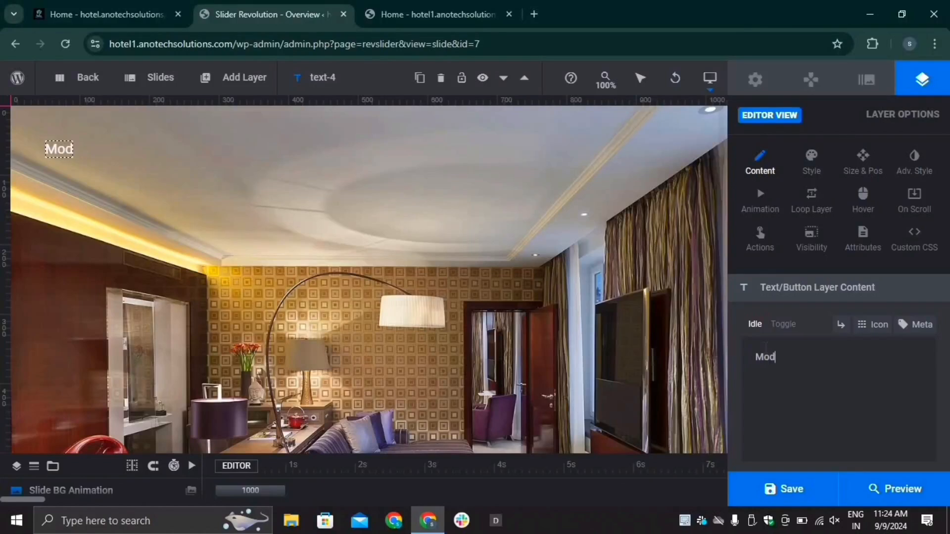
{"action": "type", "text": "ern a"}
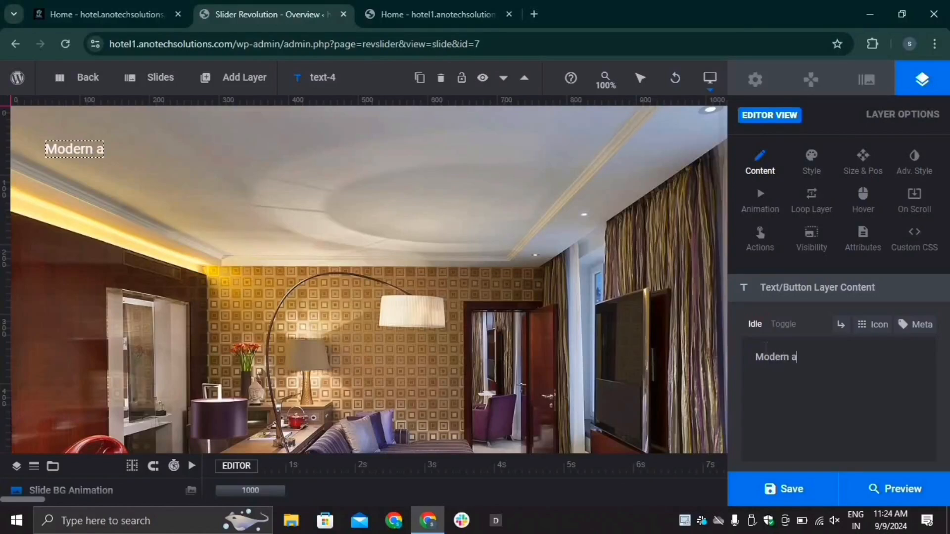
{"action": "type", "text": "nd Open R"}
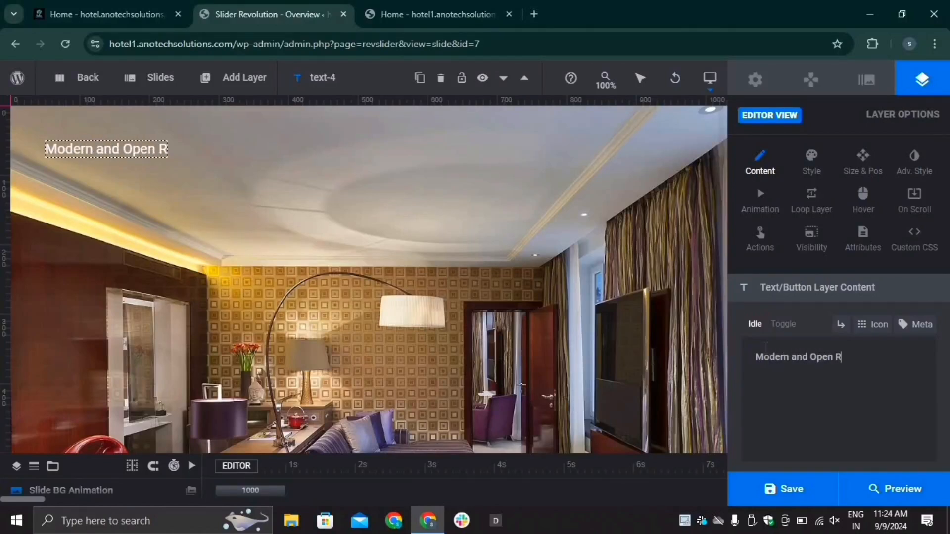
{"action": "type", "text": "ooms"}
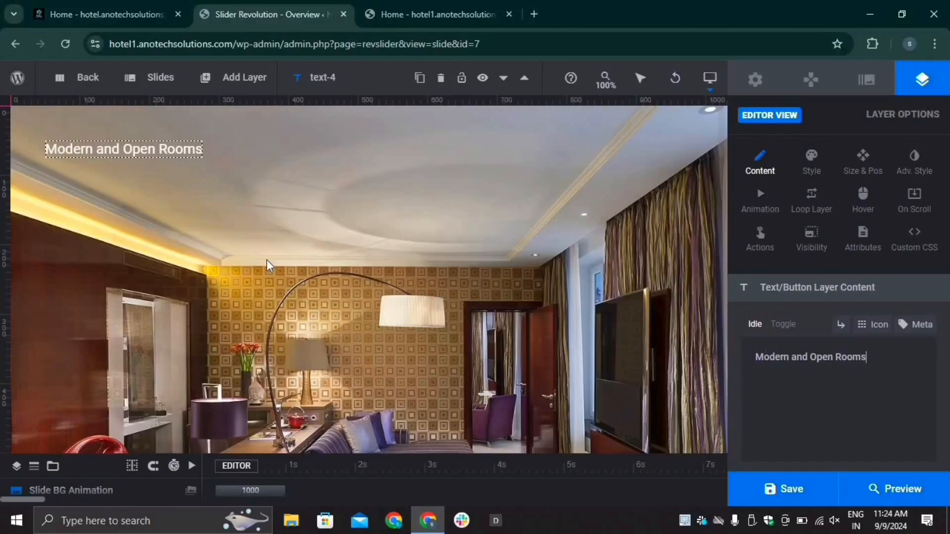
{"action": "left_click_drag", "start_coordinate": [201, 157], "coordinate": [525, 238]}
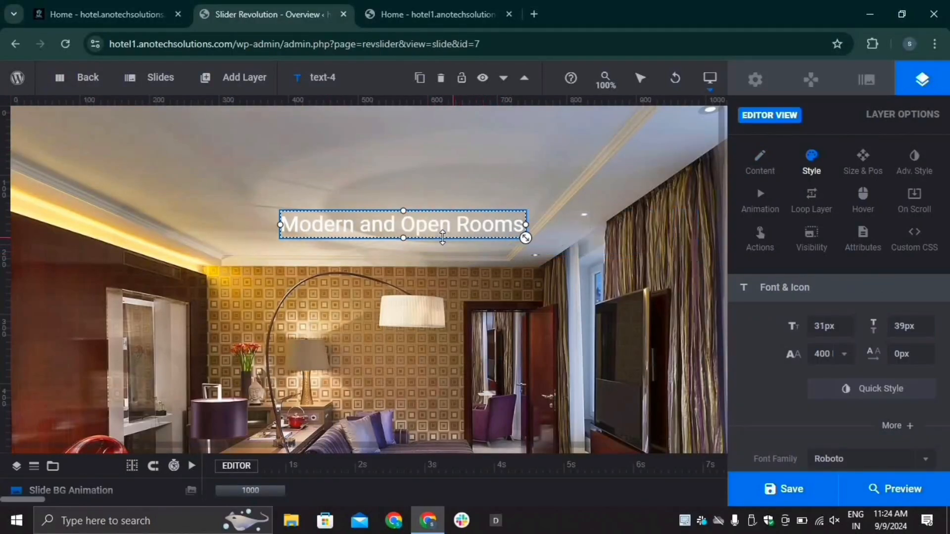
{"action": "left_click_drag", "start_coordinate": [443, 238], "coordinate": [418, 242]}
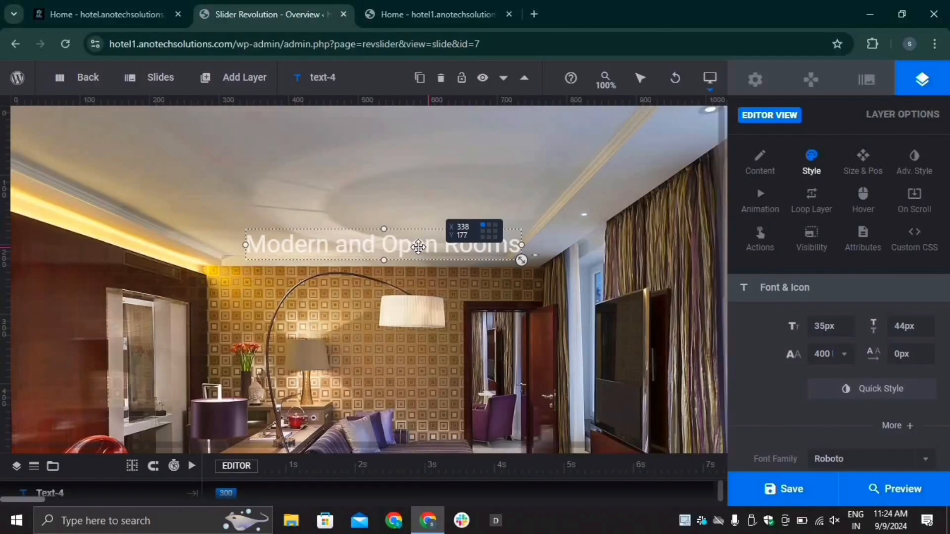
Step: Set the "Modern and Open Rooms" headline's text color to black (#000000)
{"action": "left_click", "coordinate": [760, 158]}
{"action": "left_click", "coordinate": [819, 182]}
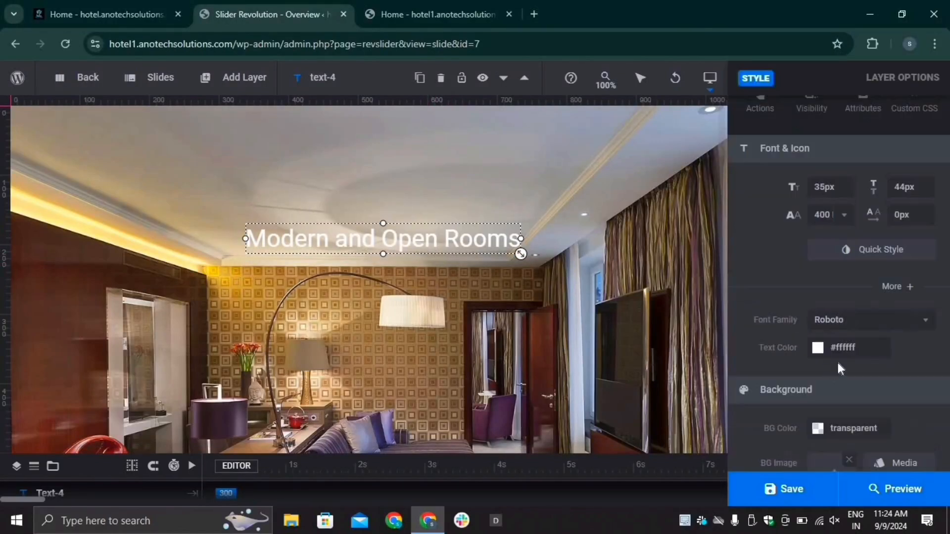
{"action": "left_click", "coordinate": [842, 348]}
{"action": "left_click", "coordinate": [507, 315]}
{"action": "left_click", "coordinate": [670, 383]}
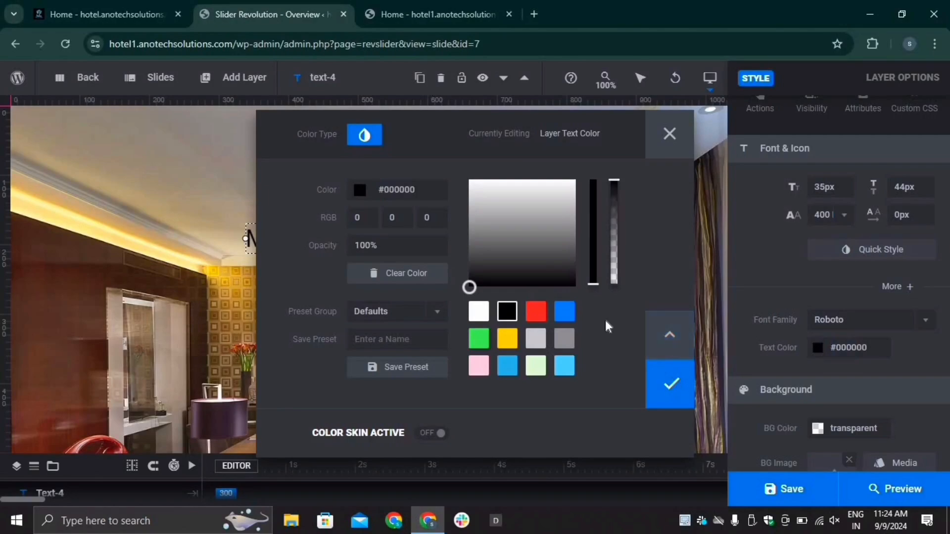
Step: Add a Quick Style Content text layer to the third slide, keeping the default style
{"action": "mouse_move", "coordinate": [234, 91]}
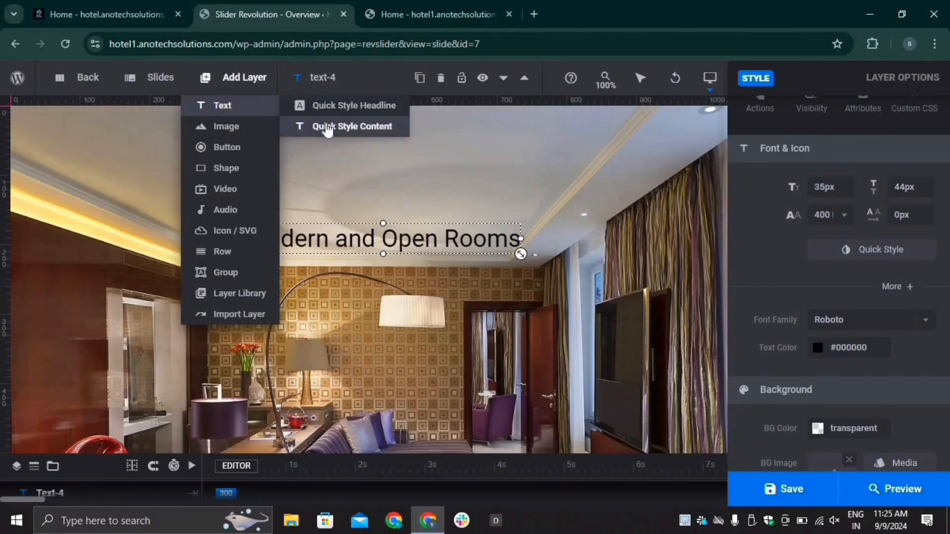
{"action": "left_click", "coordinate": [327, 126]}
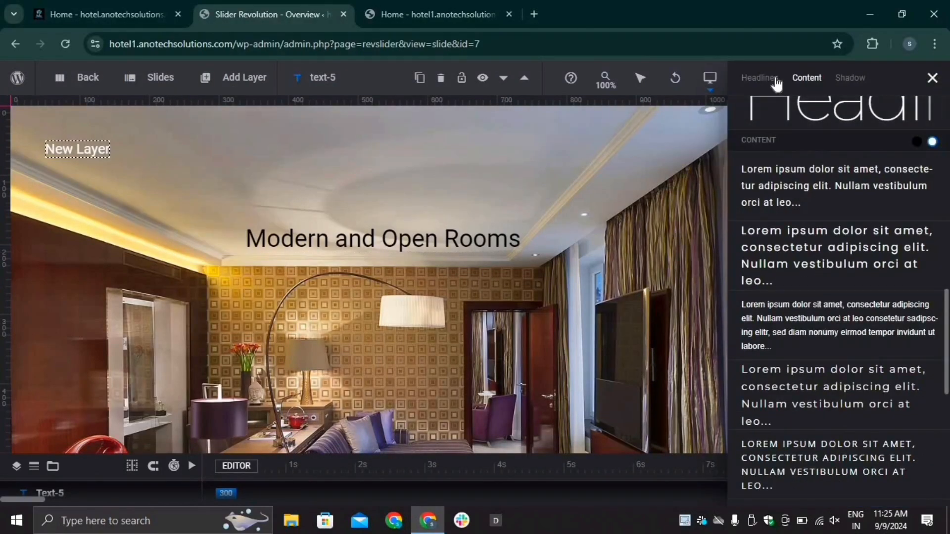
{"action": "left_click", "coordinate": [760, 164]}
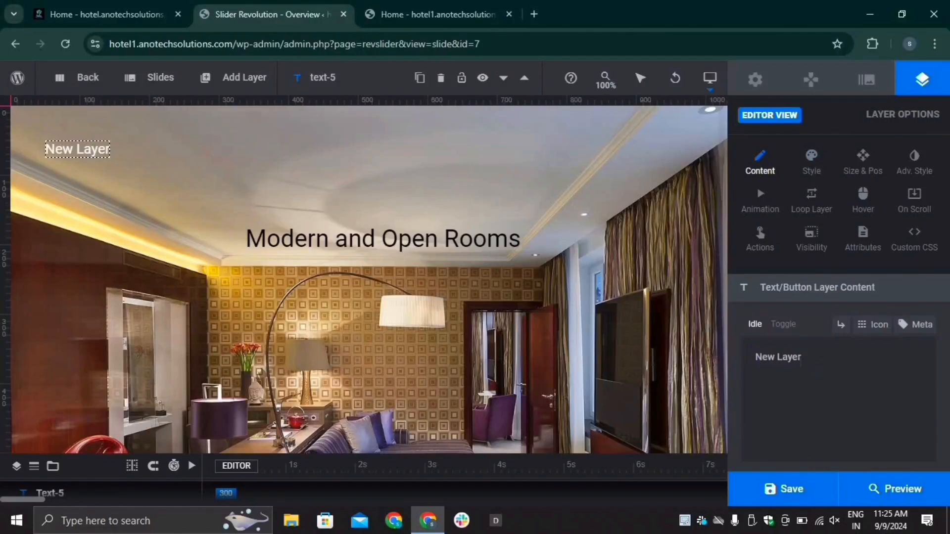
Step: Change the new layer's text to "Enjoy Your Holiday at Zante Hotel" and place it centered below the "Modern and Open Rooms" headline
{"action": "left_click_drag", "start_coordinate": [801, 357], "coordinate": [747, 355]}
{"action": "key", "text": "BackSpace"}
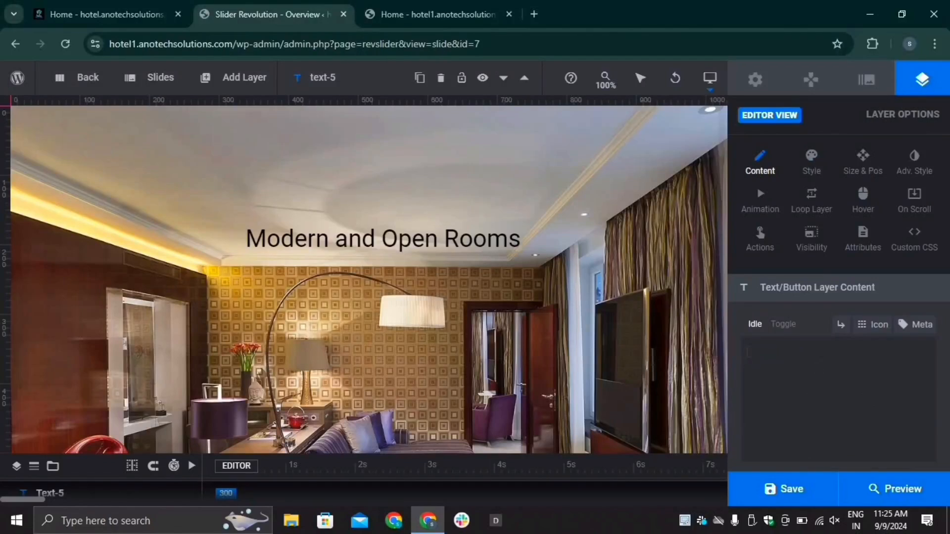
{"action": "type", "text": "Enjoy Yo"}
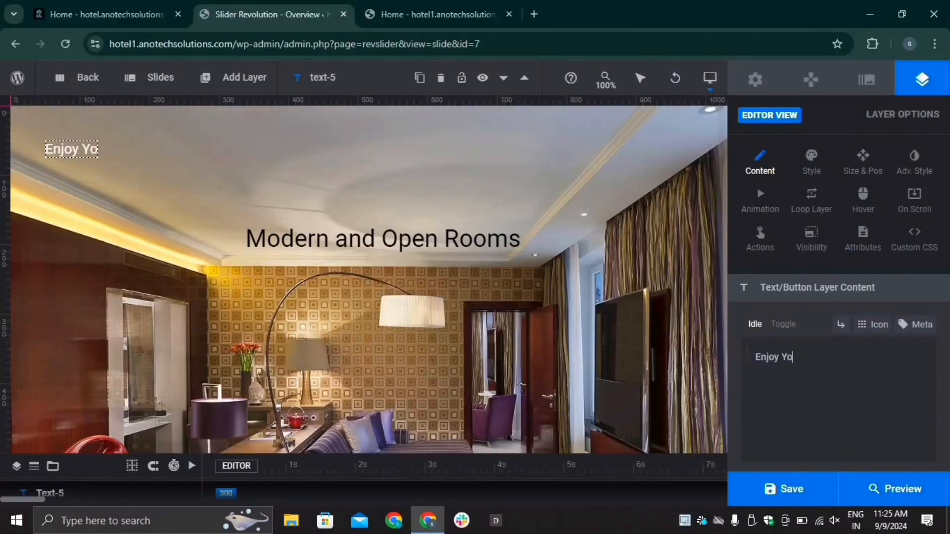
{"action": "type", "text": "ur Hi"}
{"action": "type", "text": "oliday"}
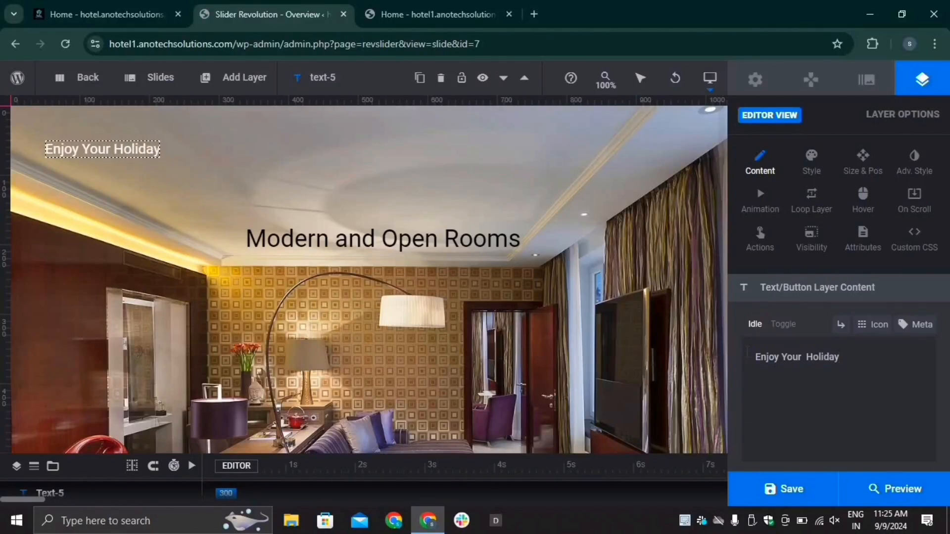
{"action": "type", "text": " ai Zan"}
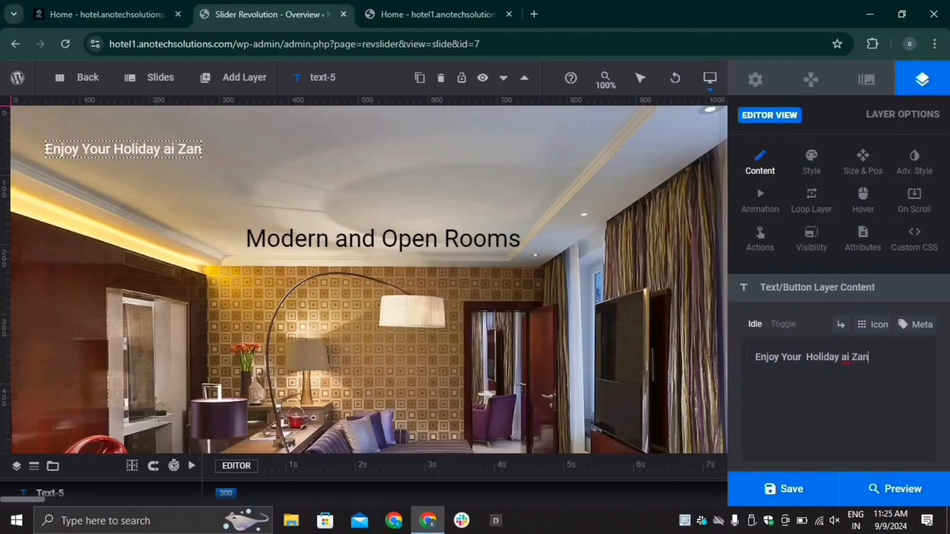
{"action": "type", "text": "te Hotel"}
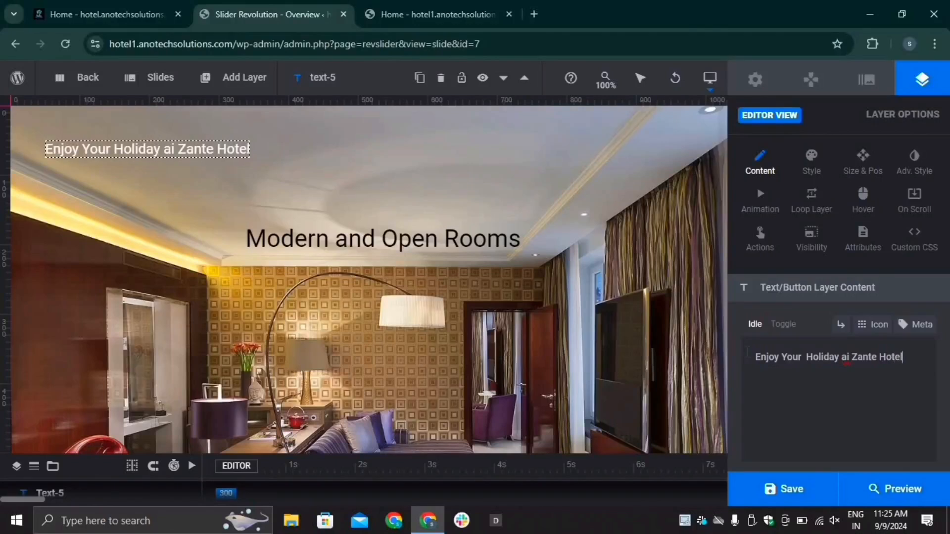
{"action": "left_click_drag", "start_coordinate": [159, 149], "coordinate": [410, 281]}
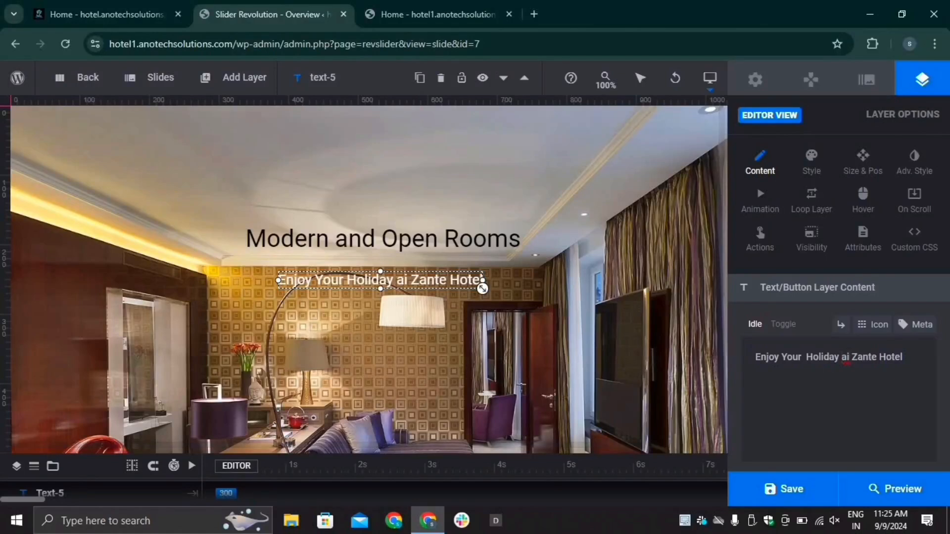
{"action": "key", "text": "BackSpace"}
{"action": "type", "text": "t"}
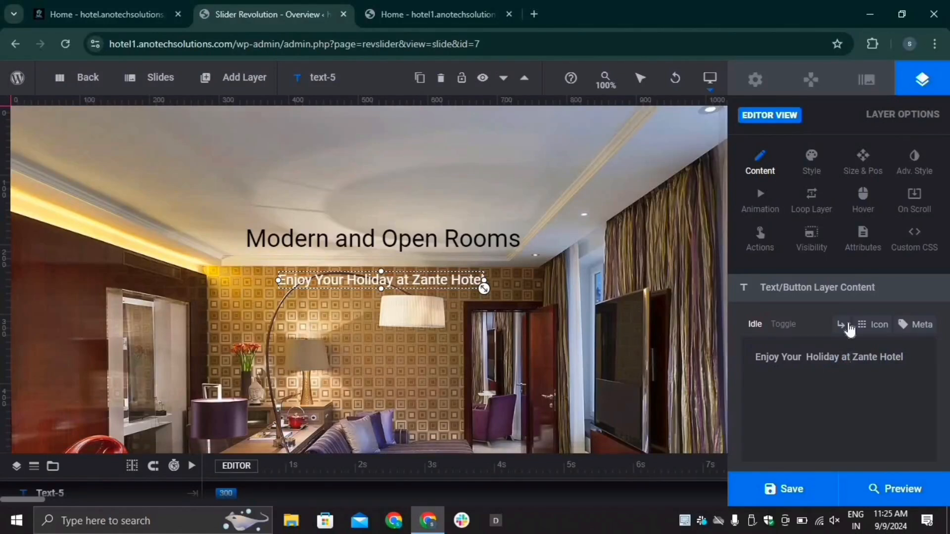
Step: Set the "Enjoy Your Holiday at Zante Hotel" layer's text color to black (#000000)
{"action": "left_click", "coordinate": [810, 157]}
{"action": "scroll", "coordinate": [836, 381], "scroll_direction": "down", "scroll_amount": 3}
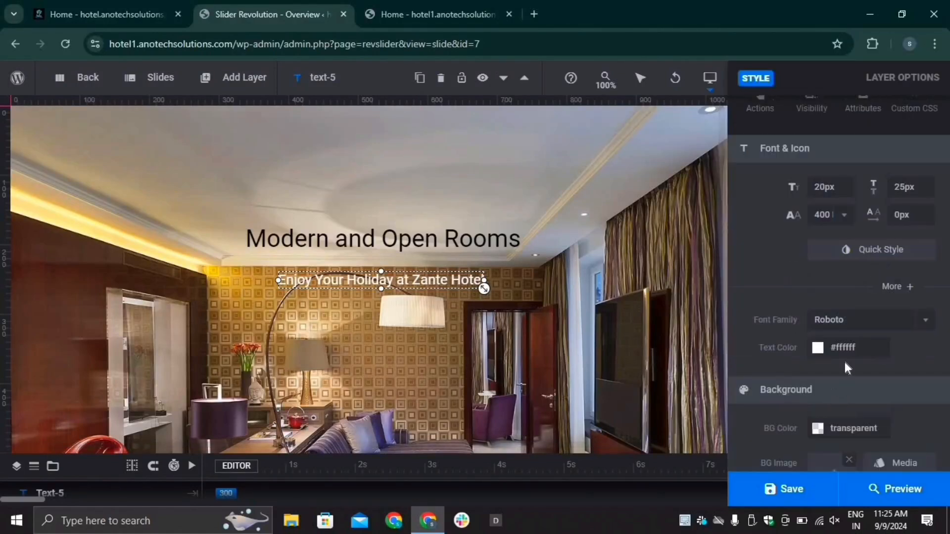
{"action": "left_click", "coordinate": [507, 313]}
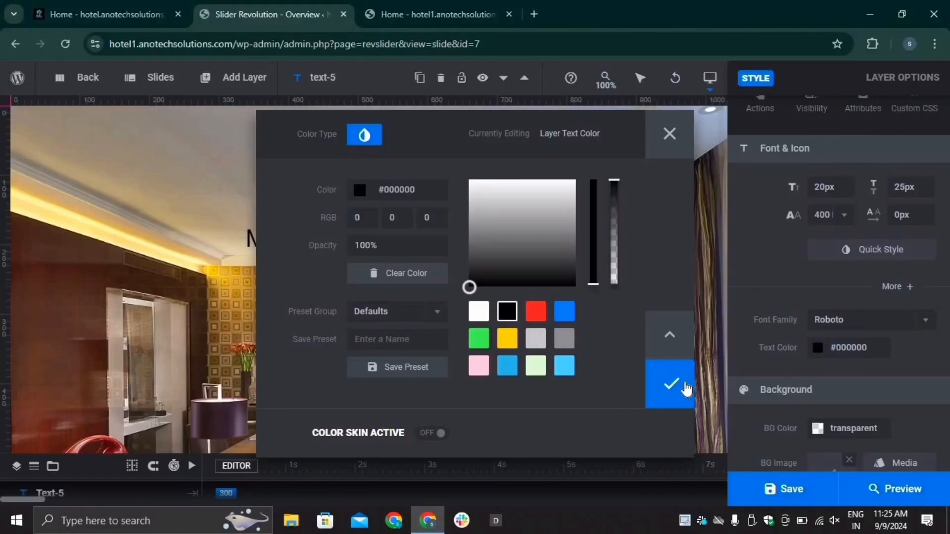
{"action": "left_click", "coordinate": [684, 382]}
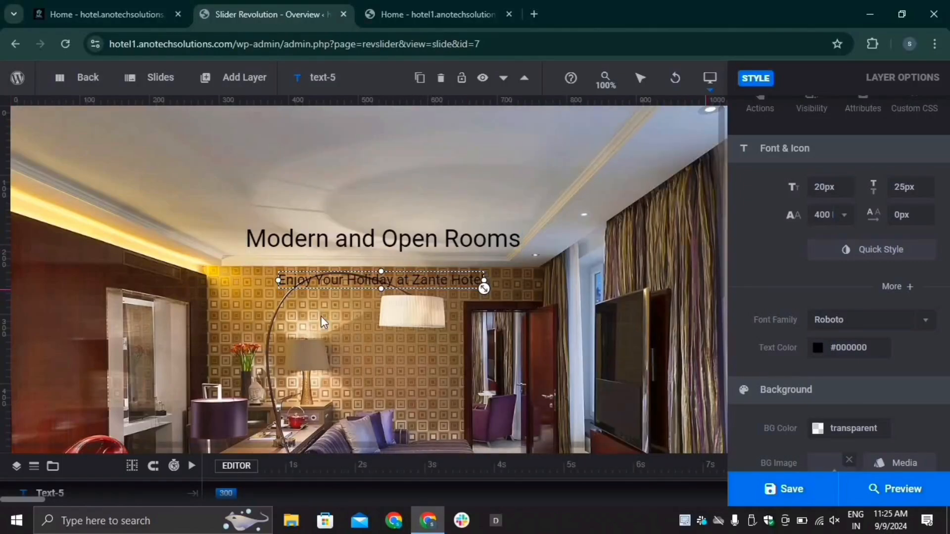
Step: Move the headline and subtitle up so both sit just above the patterned wall, and save the slider
{"action": "left_click_drag", "start_coordinate": [391, 284], "coordinate": [389, 229]}
{"action": "left_click", "coordinate": [246, 335]}
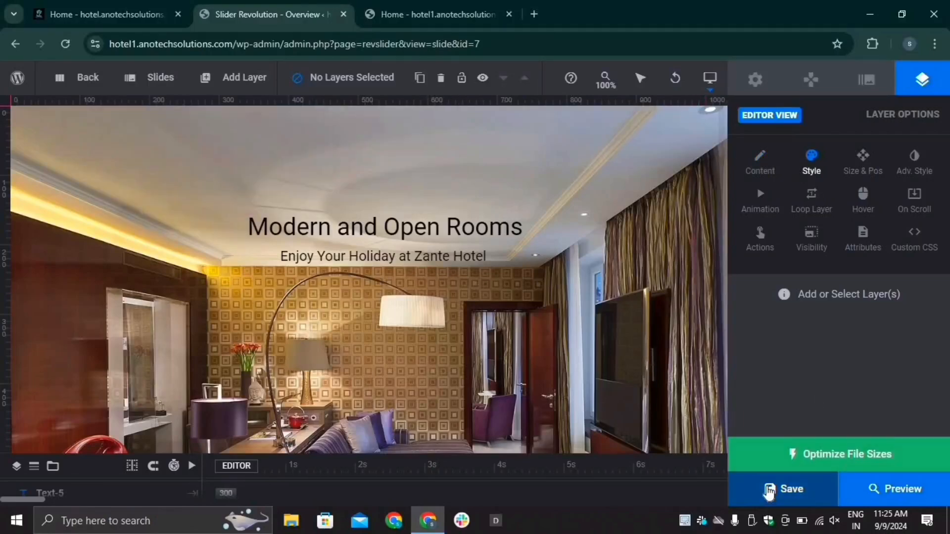
{"action": "left_click", "coordinate": [768, 490]}
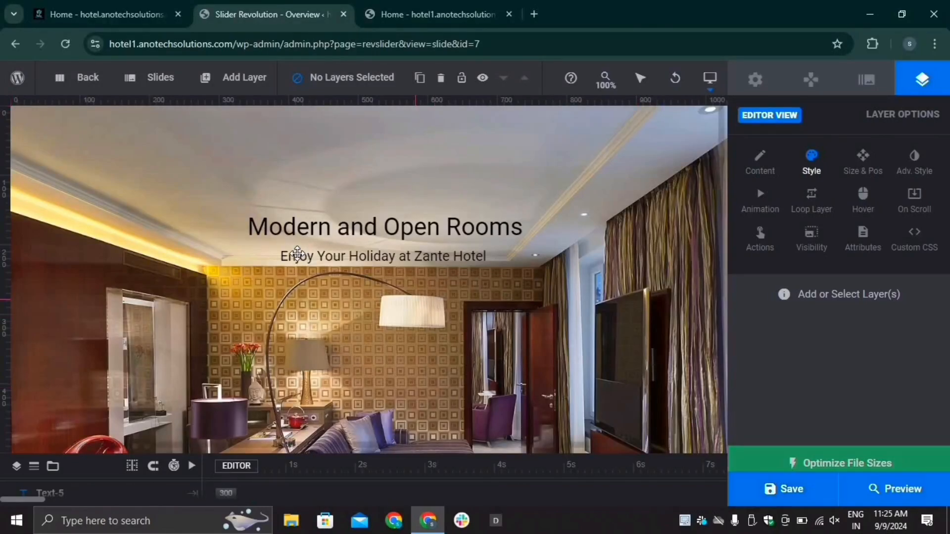
Step: Leave the slider editor and open the Home page for editing in the WPBakery Backend Editor
{"action": "left_click", "coordinate": [79, 78]}
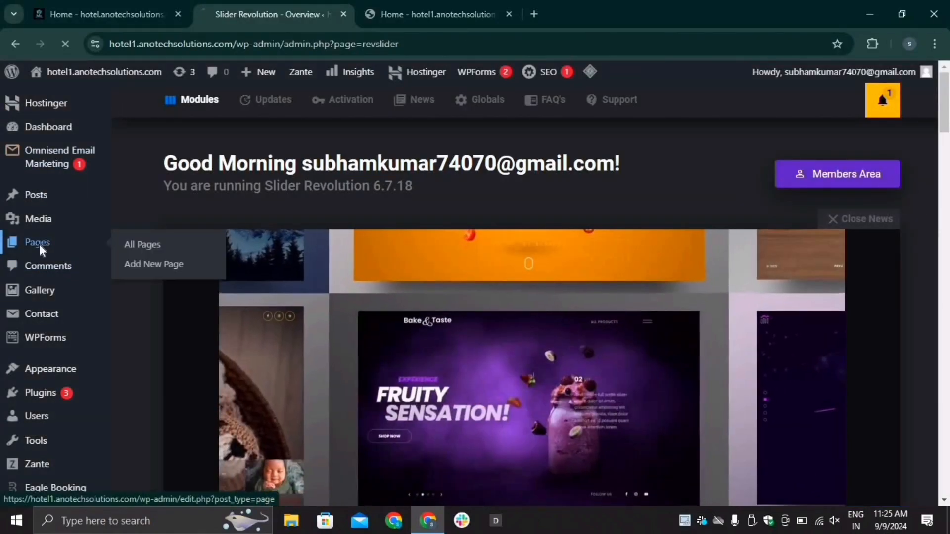
{"action": "left_click", "coordinate": [39, 244]}
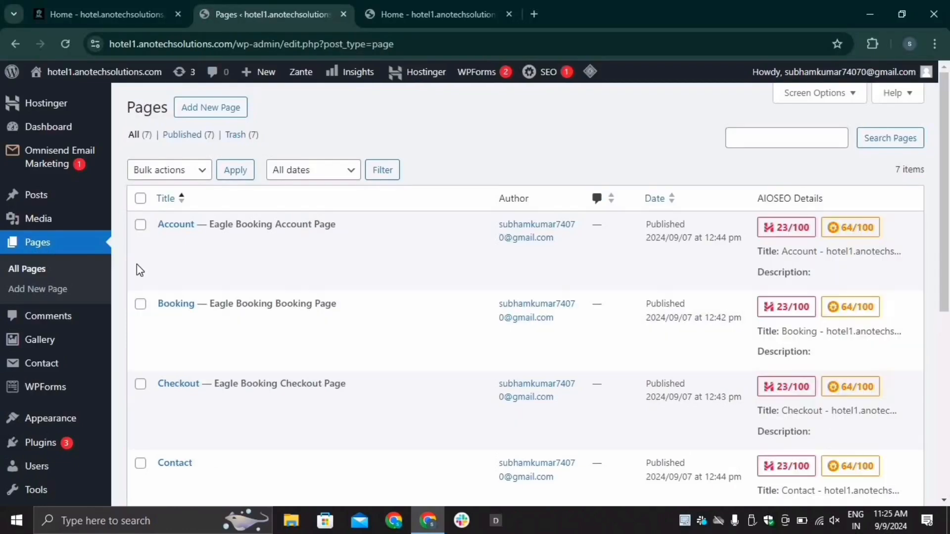
{"action": "scroll", "coordinate": [230, 331], "scroll_direction": "down", "scroll_amount": 4}
{"action": "scroll", "coordinate": [200, 396], "scroll_direction": "down", "scroll_amount": 2}
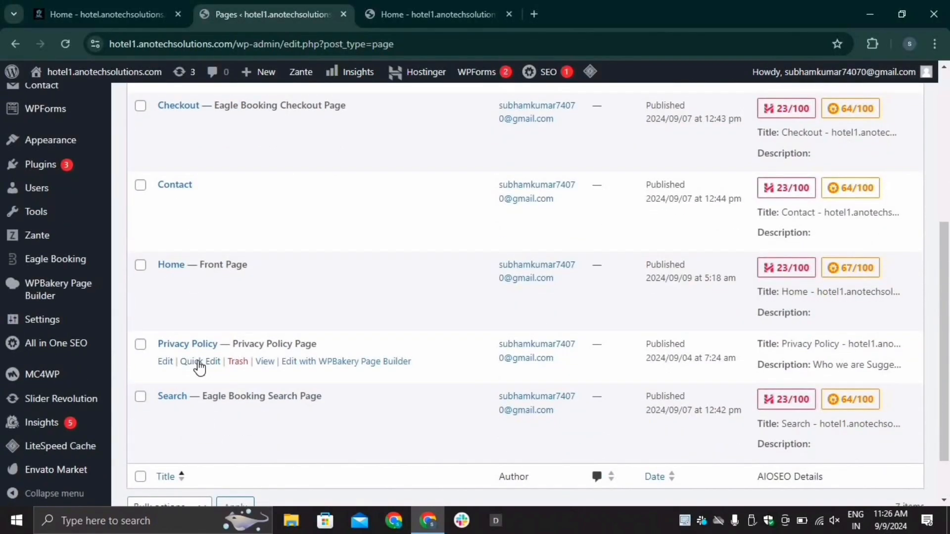
{"action": "scroll", "coordinate": [188, 307], "scroll_direction": "up", "scroll_amount": 6}
{"action": "scroll", "coordinate": [181, 423], "scroll_direction": "down", "scroll_amount": 3}
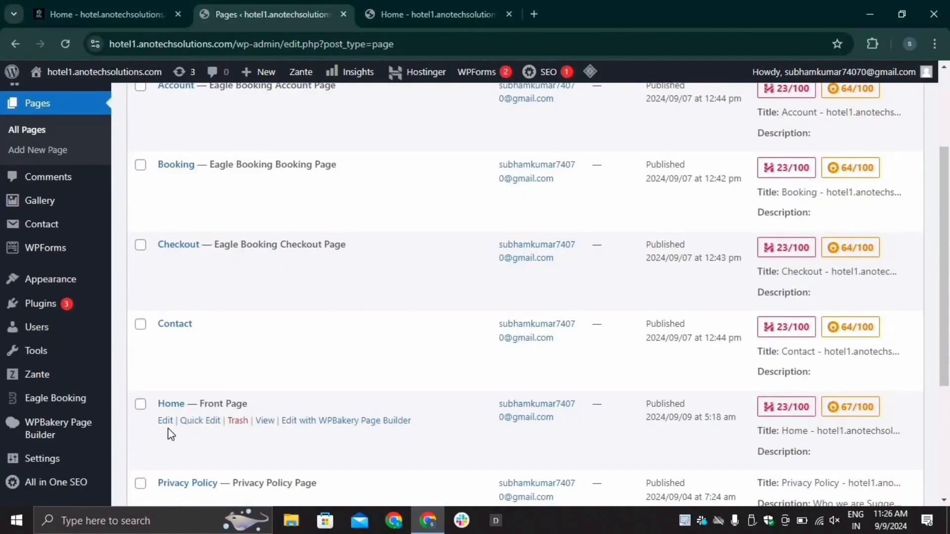
{"action": "left_click", "coordinate": [166, 423]}
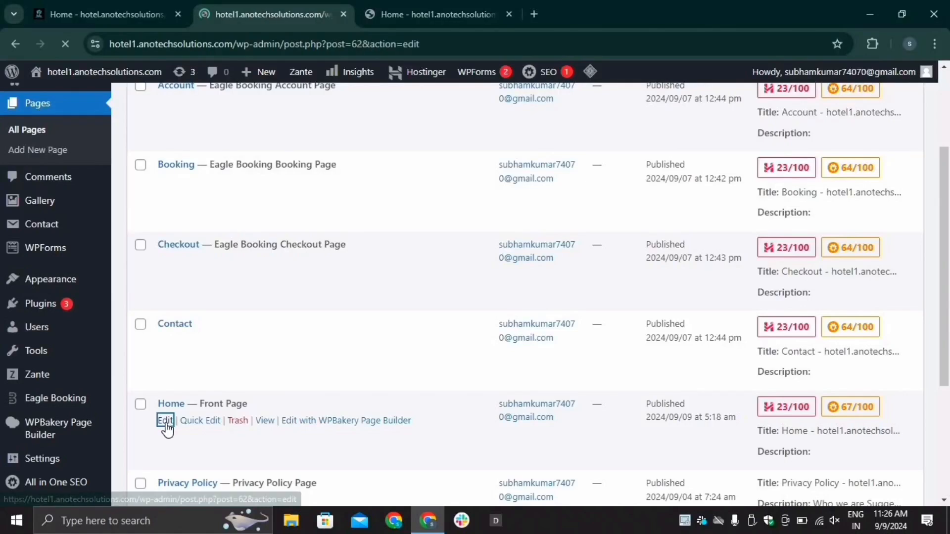
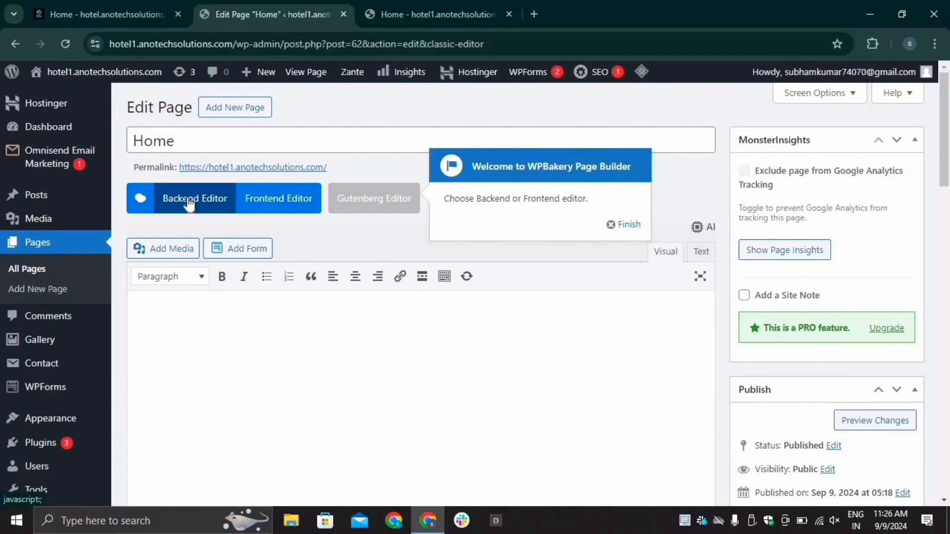
{"action": "left_click", "coordinate": [188, 202]}
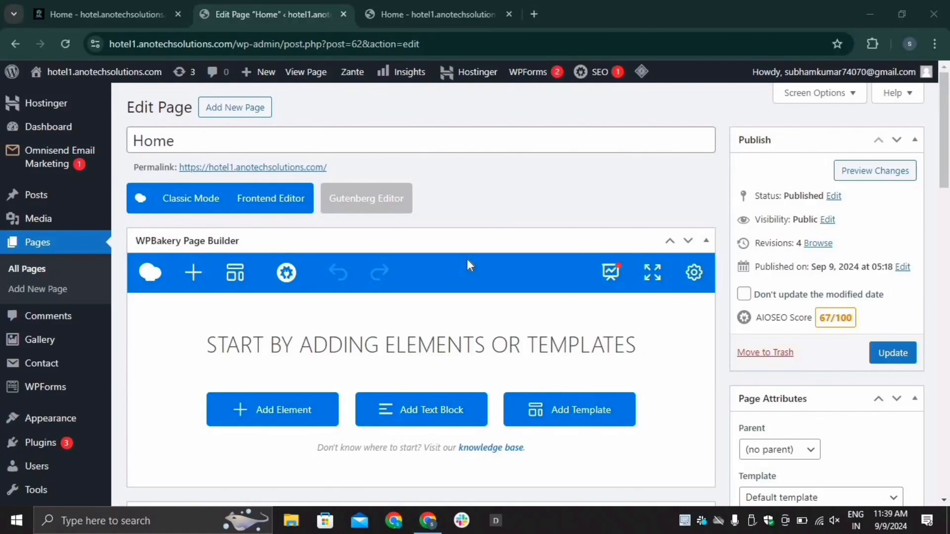
Step: Add a Row element to the empty Home page layout
{"action": "scroll", "coordinate": [428, 281], "scroll_direction": "down", "scroll_amount": 1}
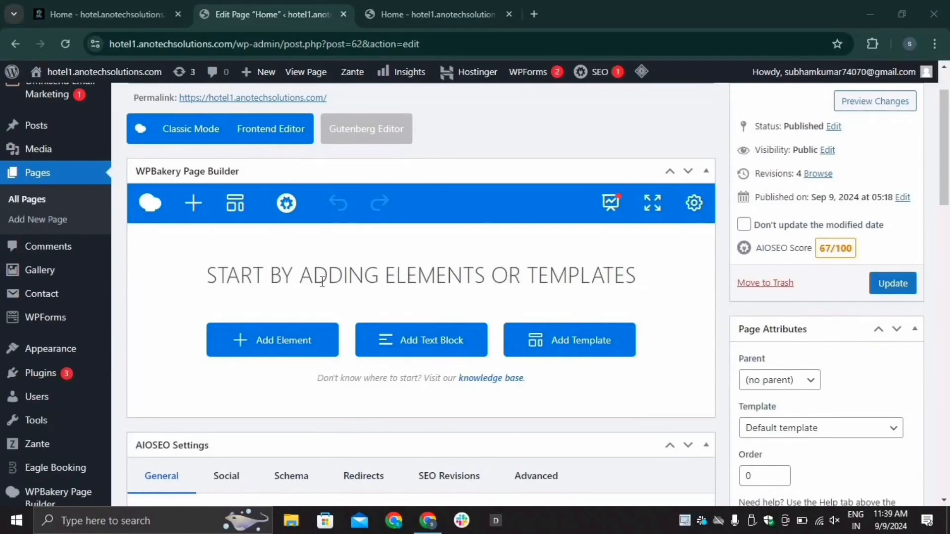
{"action": "left_click", "coordinate": [293, 347]}
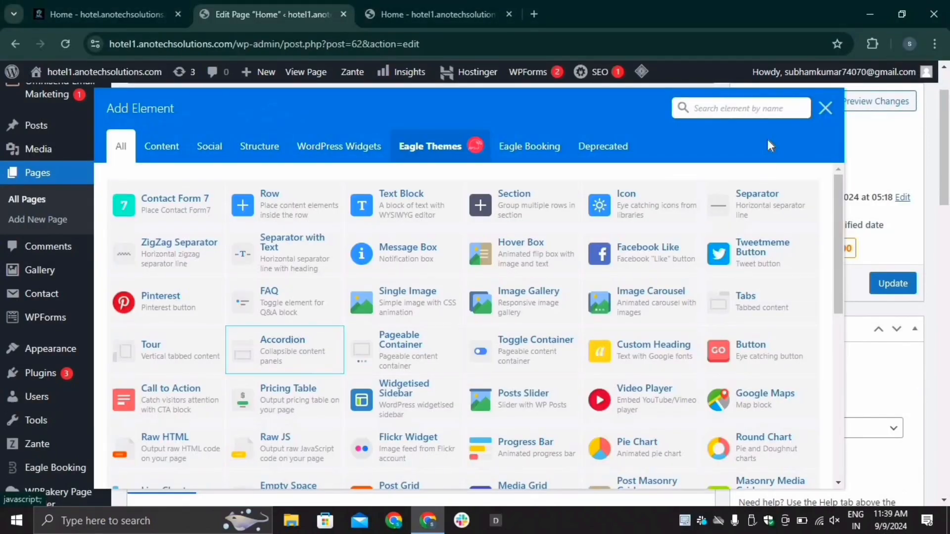
{"action": "left_click", "coordinate": [744, 108]}
{"action": "type", "text": "row"}
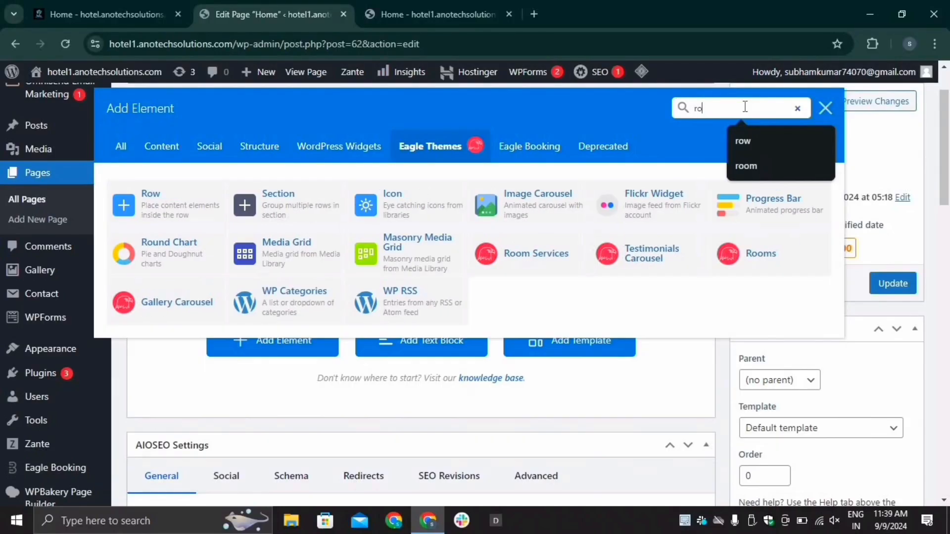
{"action": "left_click", "coordinate": [170, 205]}
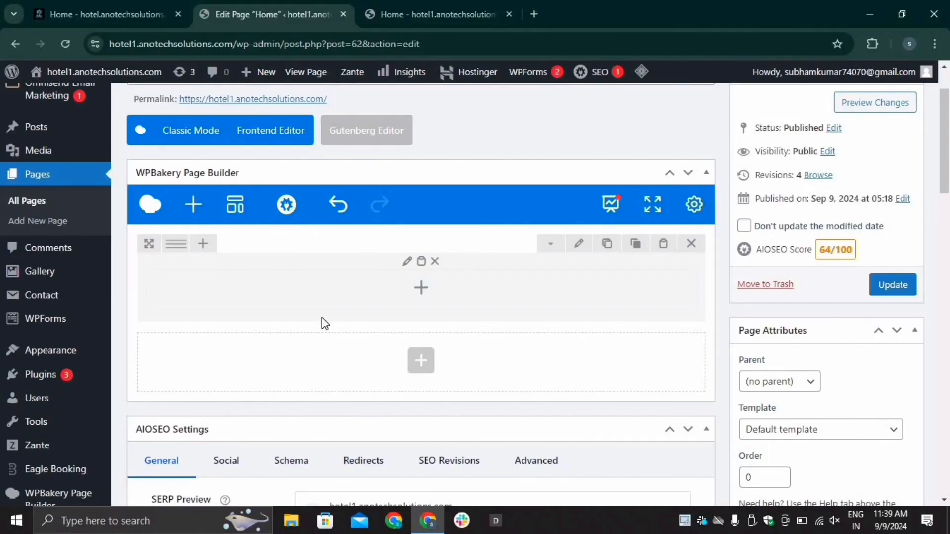
Step: Insert a Slider Revolution 6 element into the row, using the Slider 1 module
{"action": "left_click", "coordinate": [420, 289]}
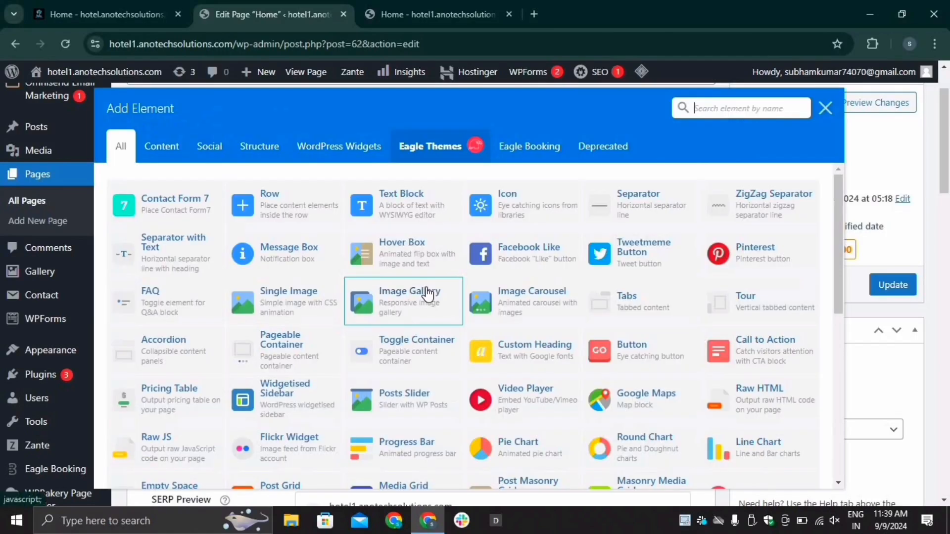
{"action": "left_click", "coordinate": [706, 109]}
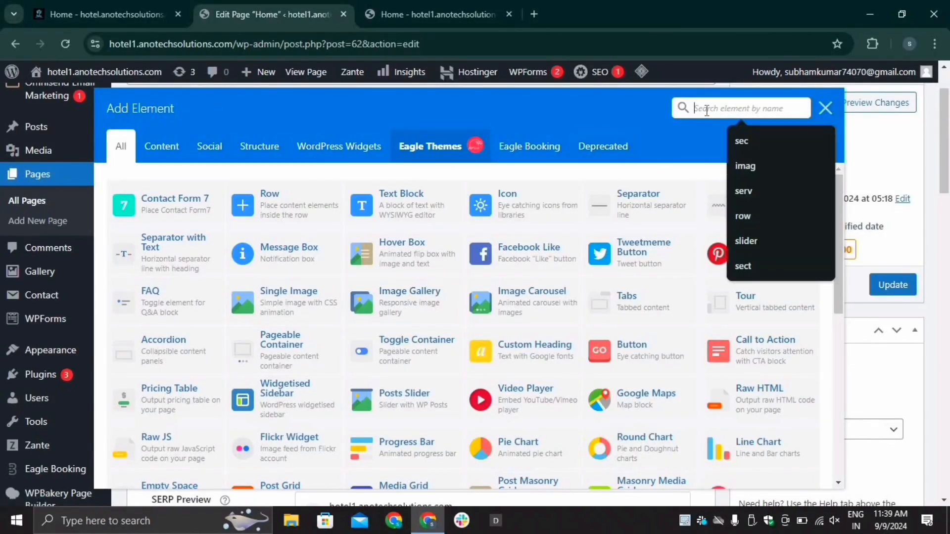
{"action": "type", "text": "sl"}
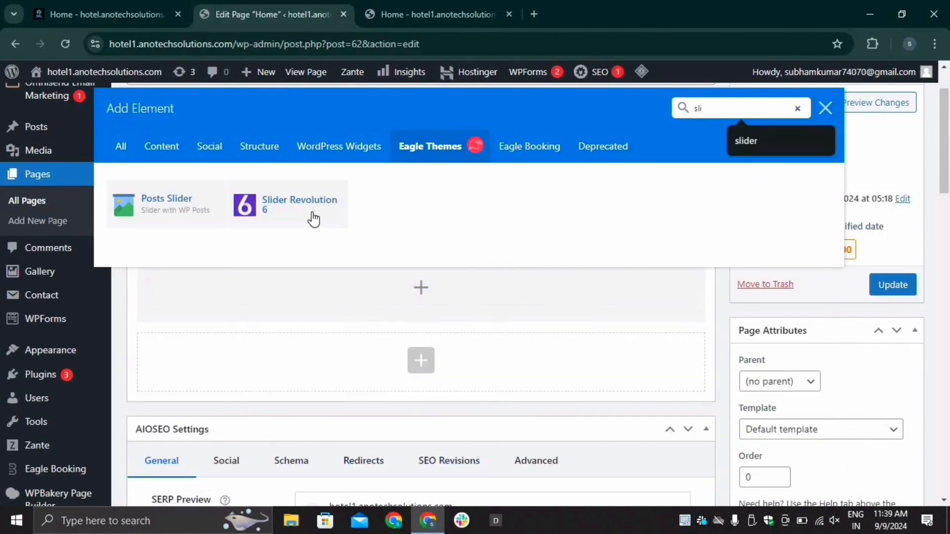
{"action": "type", "text": "i"}
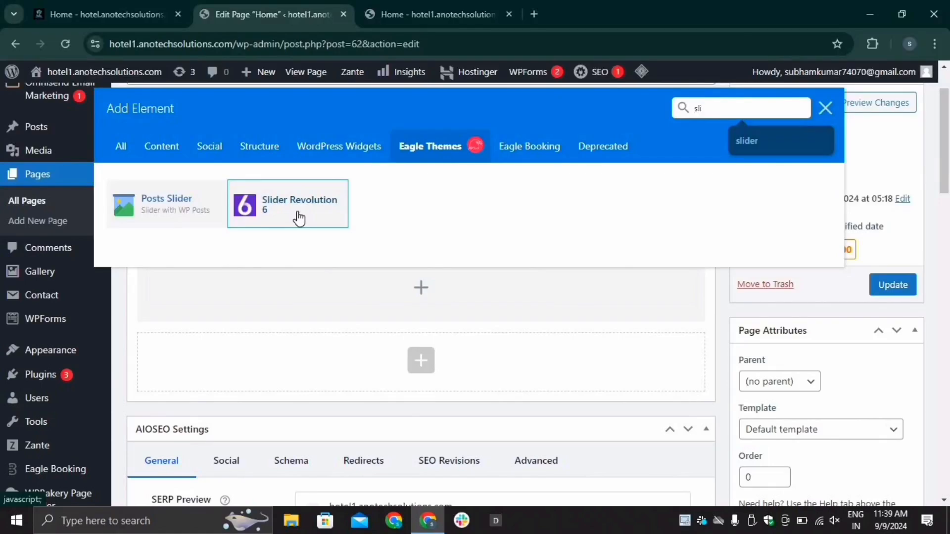
{"action": "left_click", "coordinate": [299, 218]}
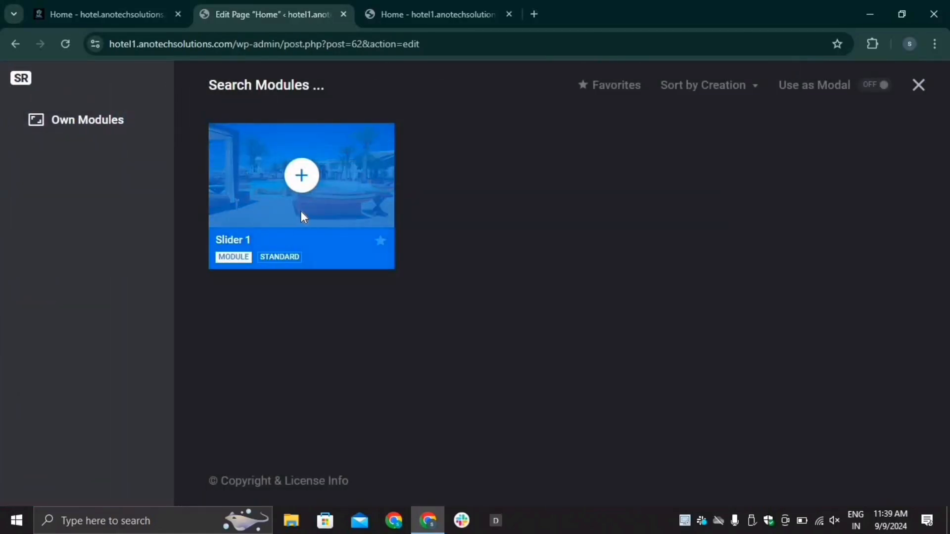
{"action": "left_click", "coordinate": [303, 175]}
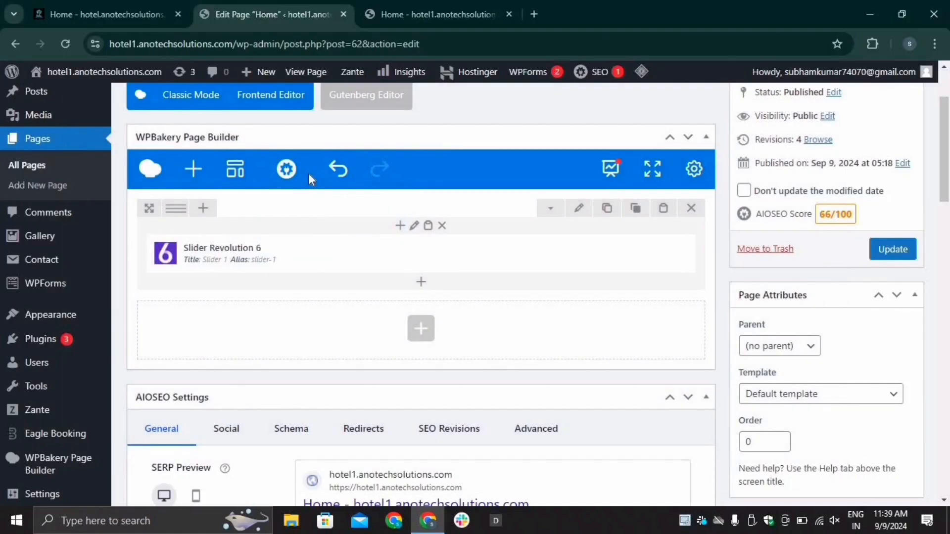
Step: Update the Home page and reload the live site's homepage to check the slider
{"action": "left_click", "coordinate": [893, 251]}
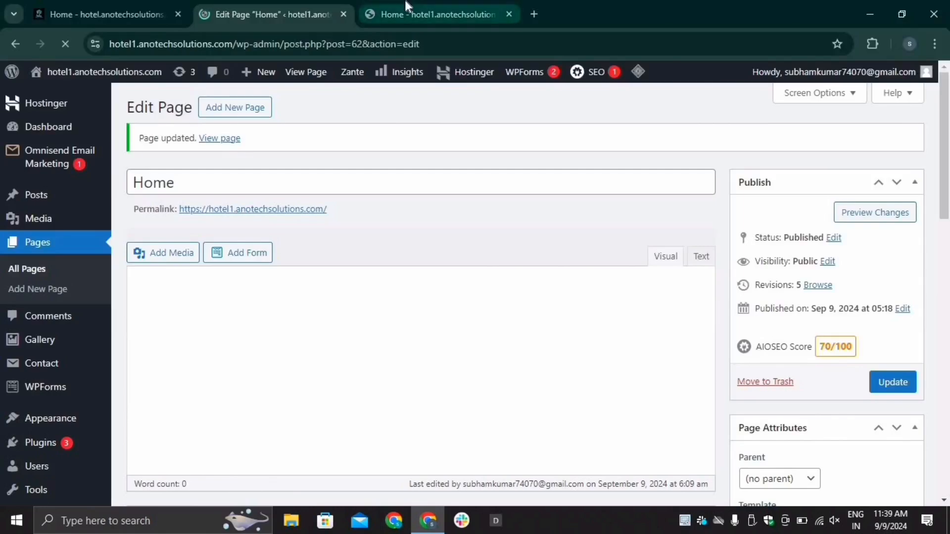
{"action": "left_click", "coordinate": [403, 9]}
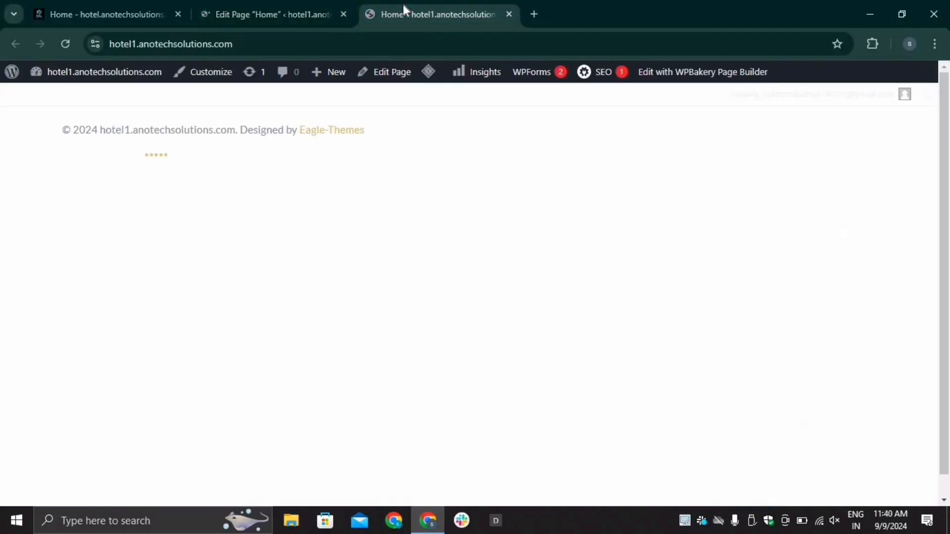
{"action": "left_click", "coordinate": [63, 38]}
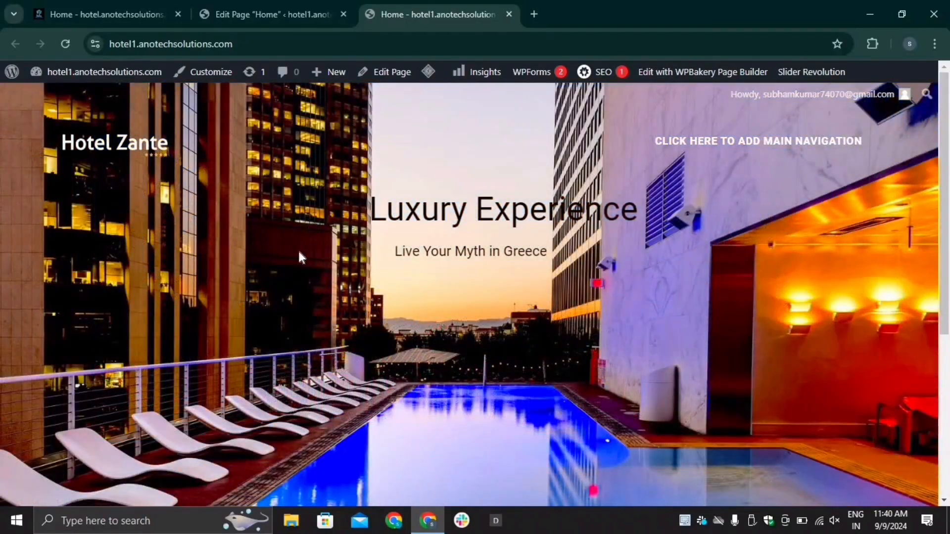
Step: Compare the live homepage with the reference hotel site's homepage, from the hero slider to the booking search bar
{"action": "scroll", "coordinate": [300, 252], "scroll_direction": "down", "scroll_amount": 5}
{"action": "scroll", "coordinate": [300, 252], "scroll_direction": "up", "scroll_amount": 5}
{"action": "left_click", "coordinate": [72, 6]}
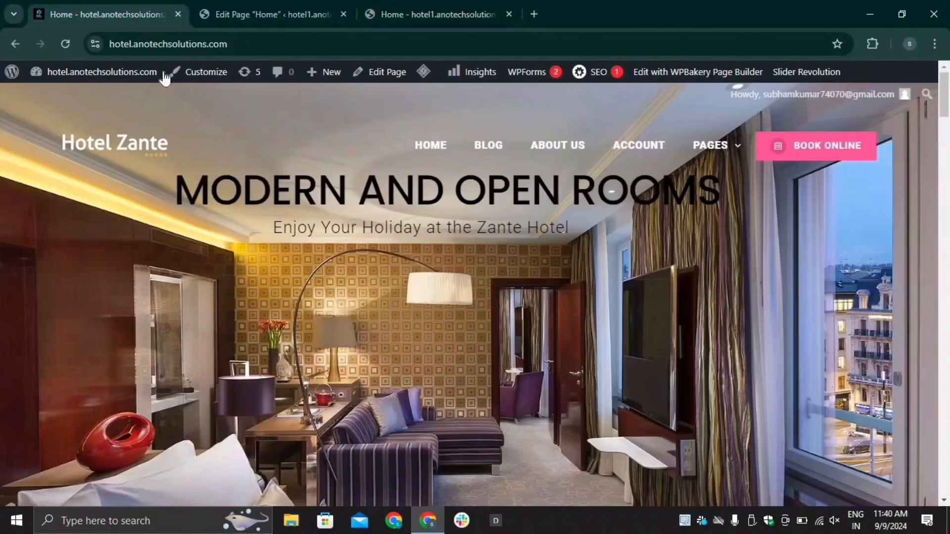
{"action": "scroll", "coordinate": [366, 380], "scroll_direction": "down", "scroll_amount": 3}
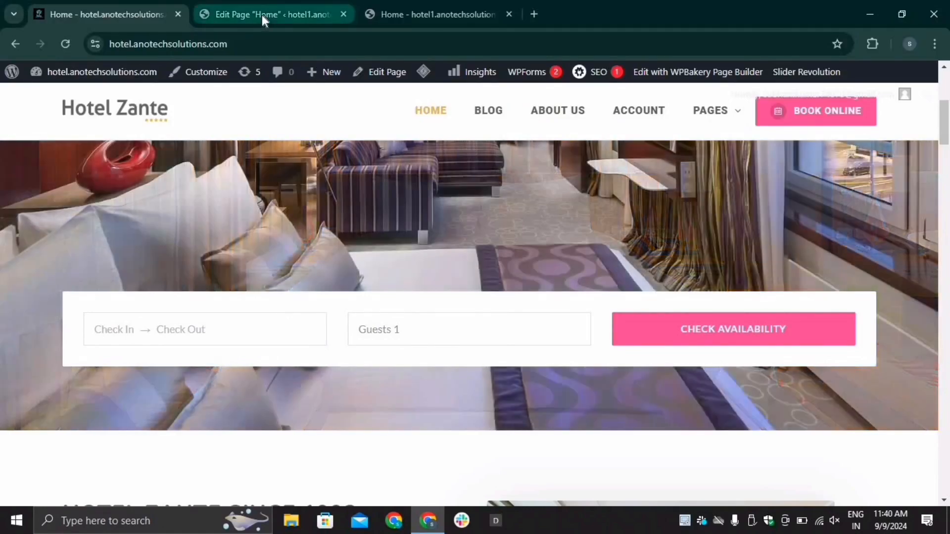
Step: Return to the Home page editor and add a Row element below the Slider Revolution row
{"action": "left_click", "coordinate": [263, 17]}
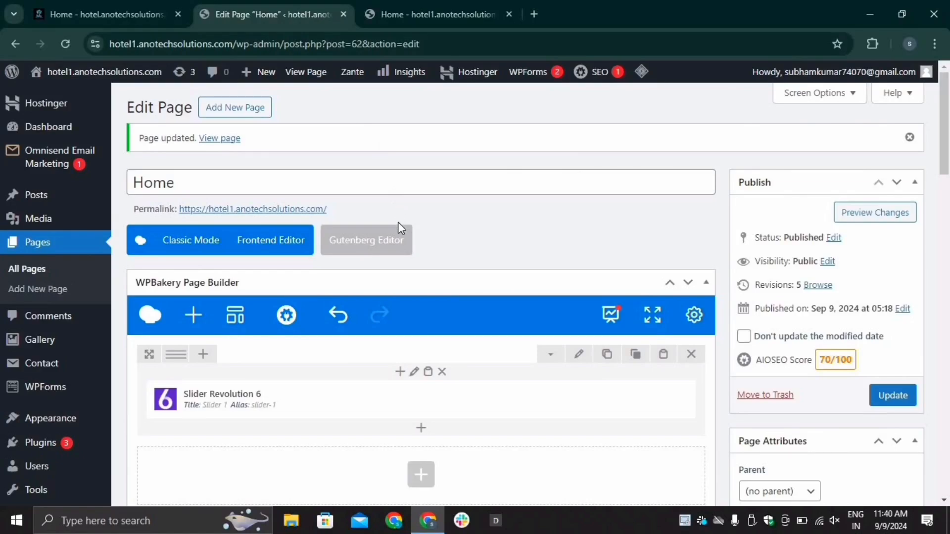
{"action": "scroll", "coordinate": [386, 383], "scroll_direction": "down", "scroll_amount": 1}
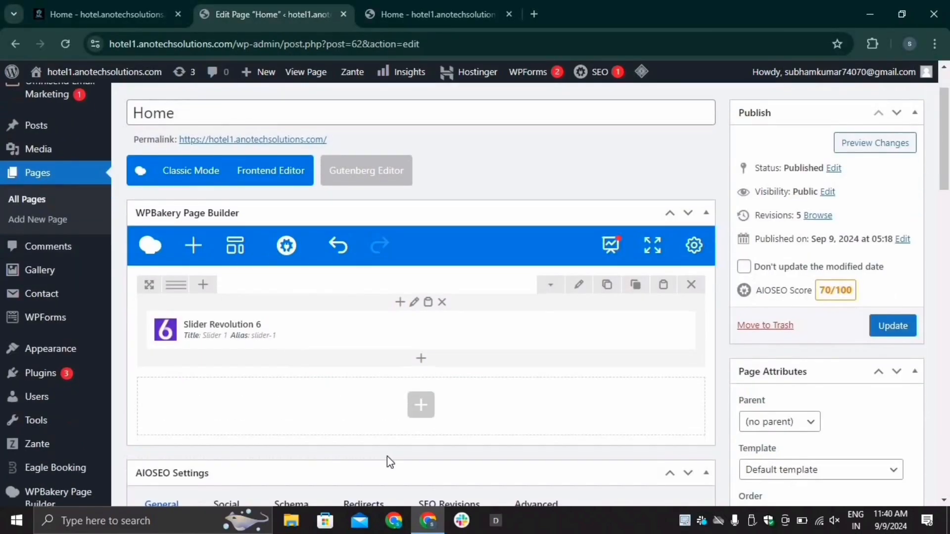
{"action": "left_click", "coordinate": [422, 413]}
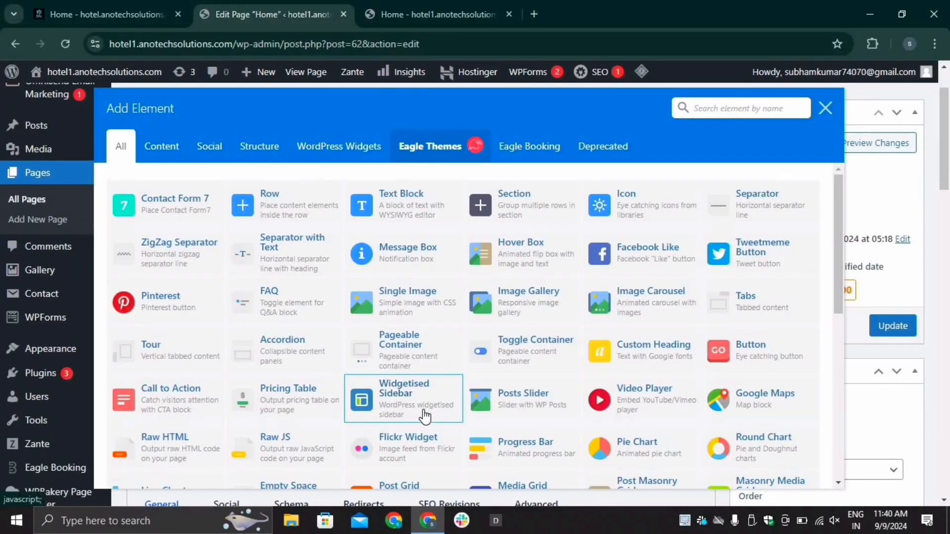
{"action": "left_click", "coordinate": [727, 109]}
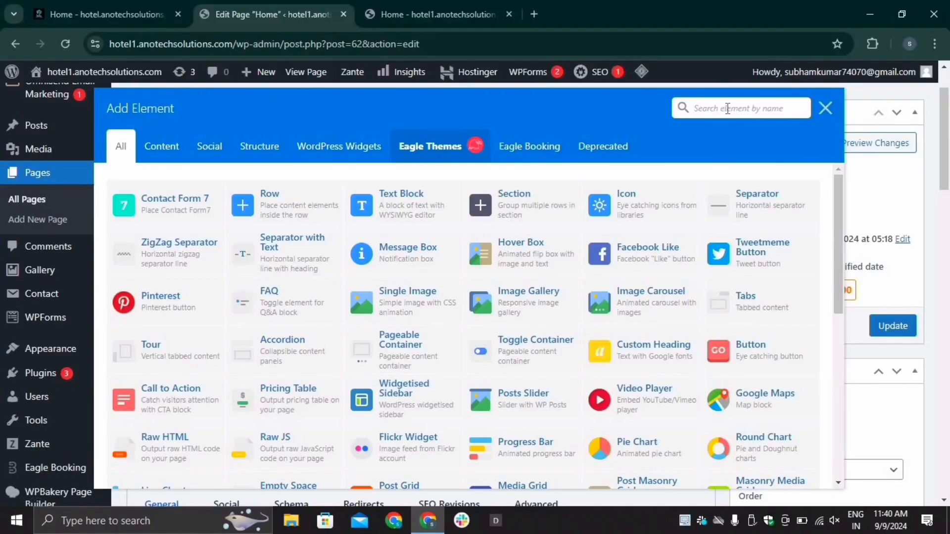
{"action": "type", "text": "row"}
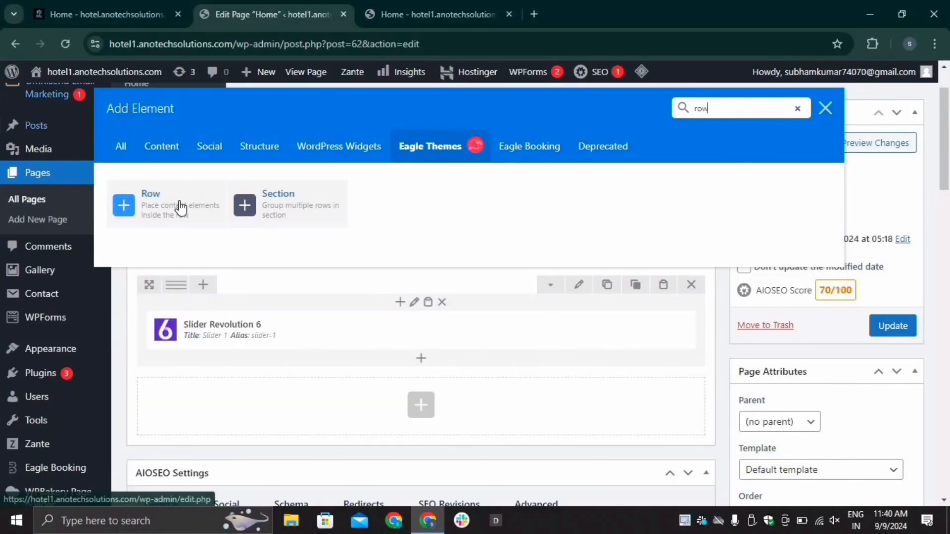
{"action": "left_click", "coordinate": [181, 207]}
{"action": "scroll", "coordinate": [178, 206], "scroll_direction": "down", "scroll_amount": 4}
{"action": "mouse_move", "coordinate": [177, 204]}
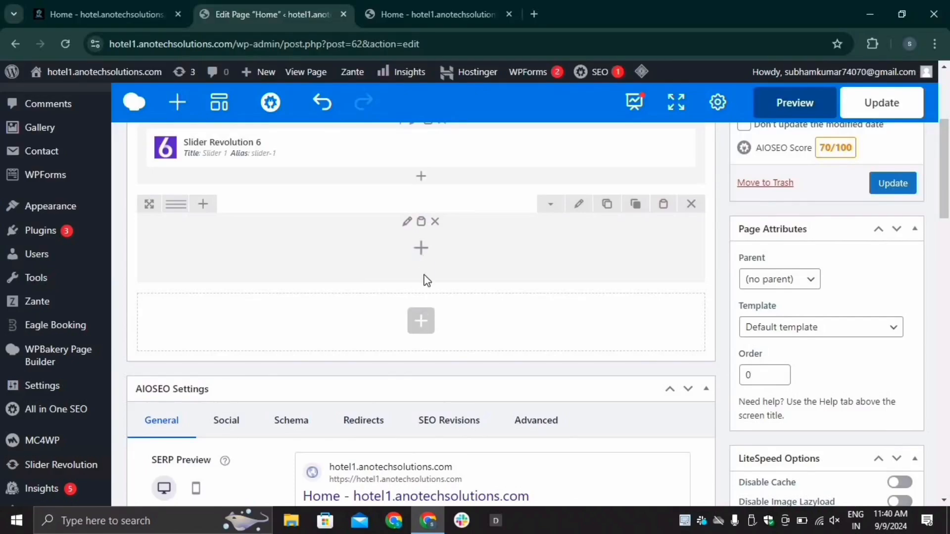
Step: Insert a Booking Search Form element into the new empty row
{"action": "left_click", "coordinate": [422, 249]}
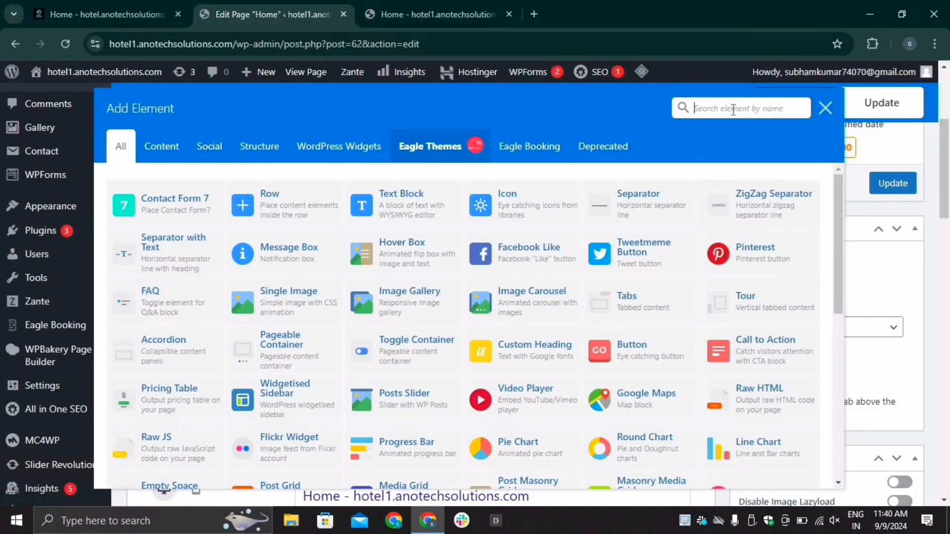
{"action": "type", "text": "boo"}
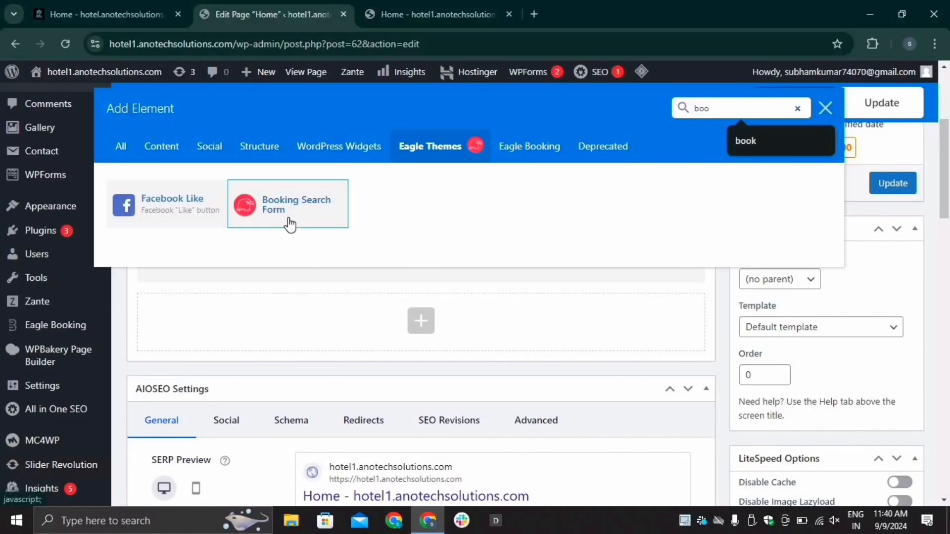
{"action": "left_click", "coordinate": [289, 225]}
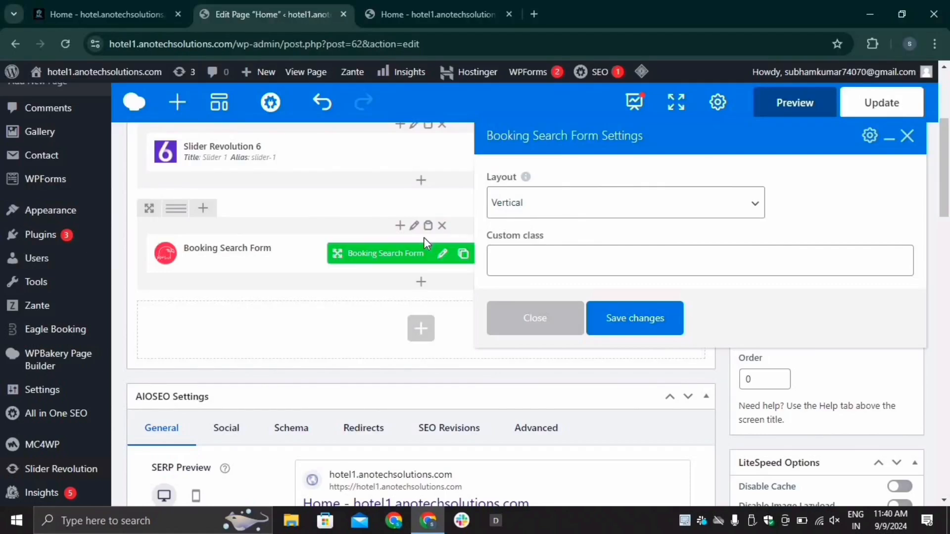
Step: Set the booking form's layout to Horizontal Style 2 and its custom class to over-slider, and save the settings
{"action": "left_click", "coordinate": [543, 210]}
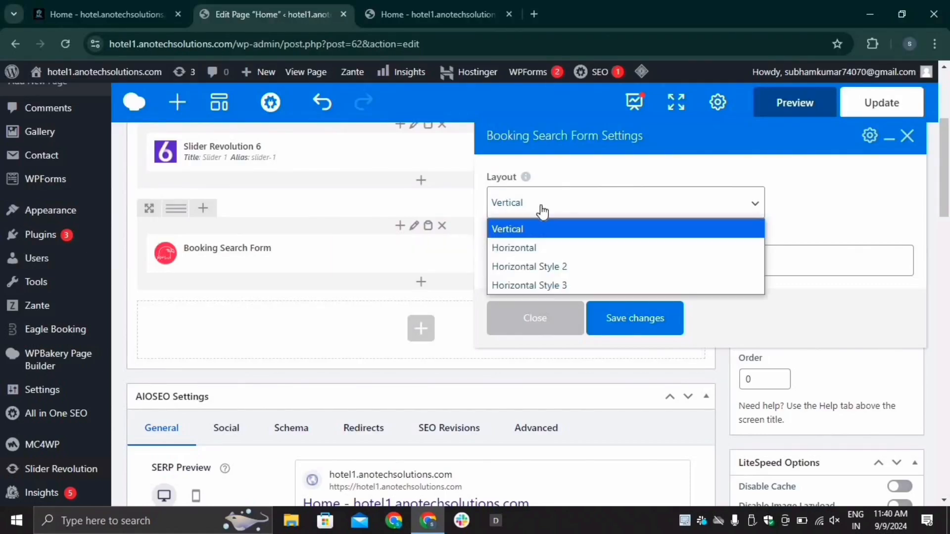
{"action": "left_click", "coordinate": [544, 267]}
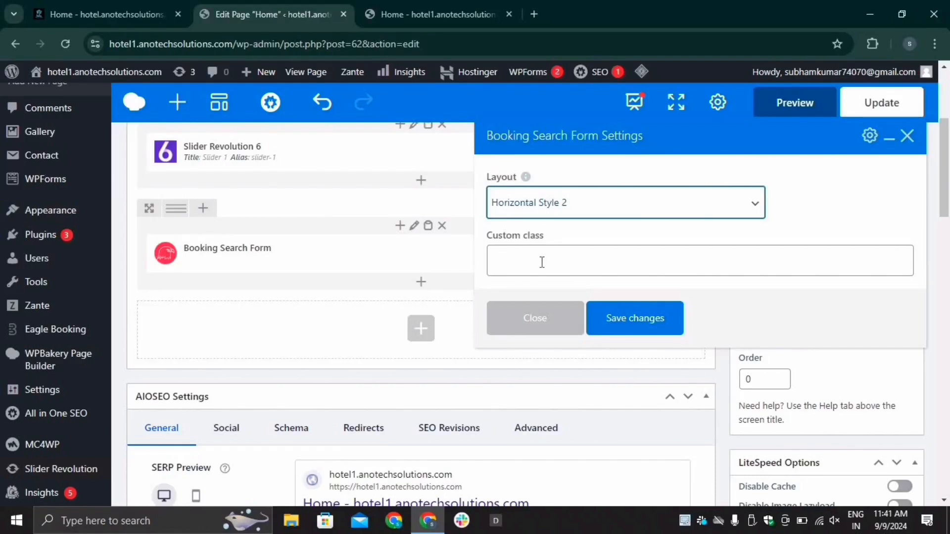
{"action": "left_click", "coordinate": [541, 263]}
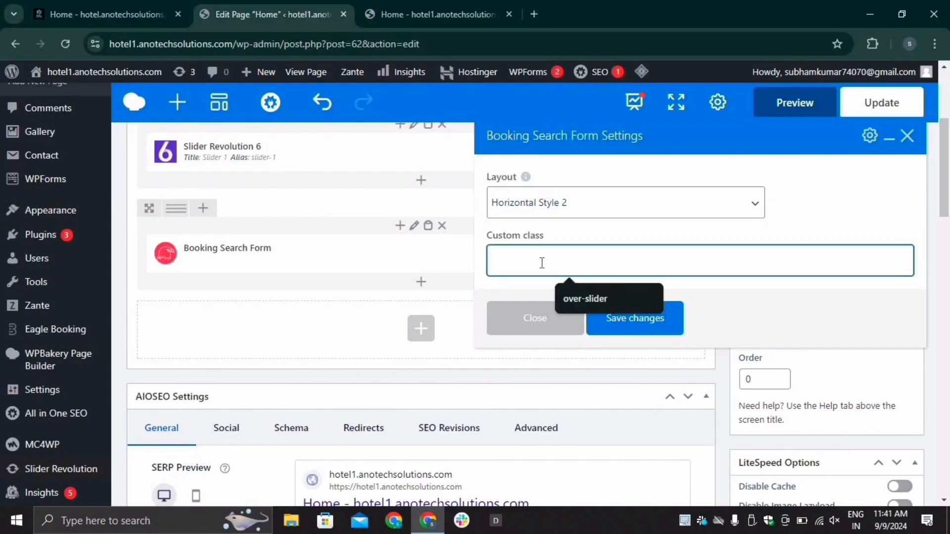
{"action": "left_click", "coordinate": [584, 291]}
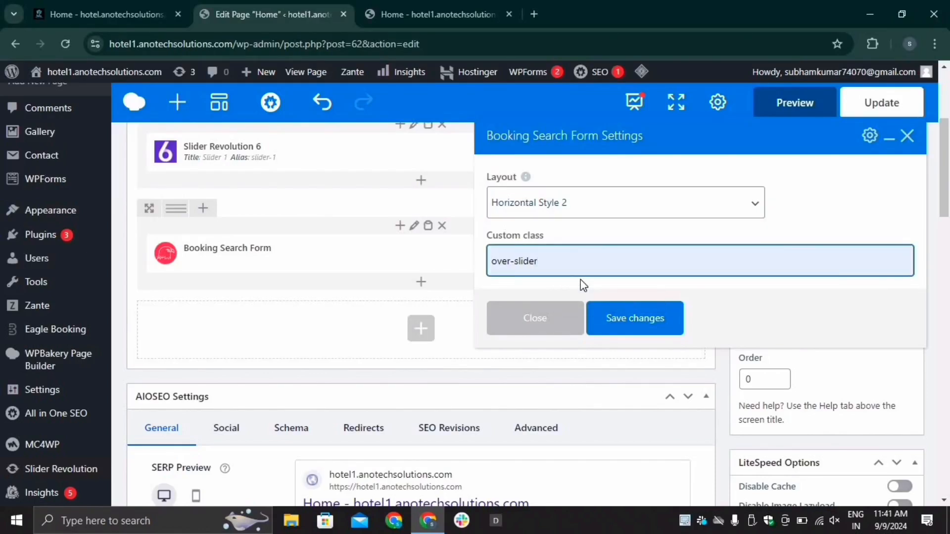
{"action": "left_click", "coordinate": [637, 322]}
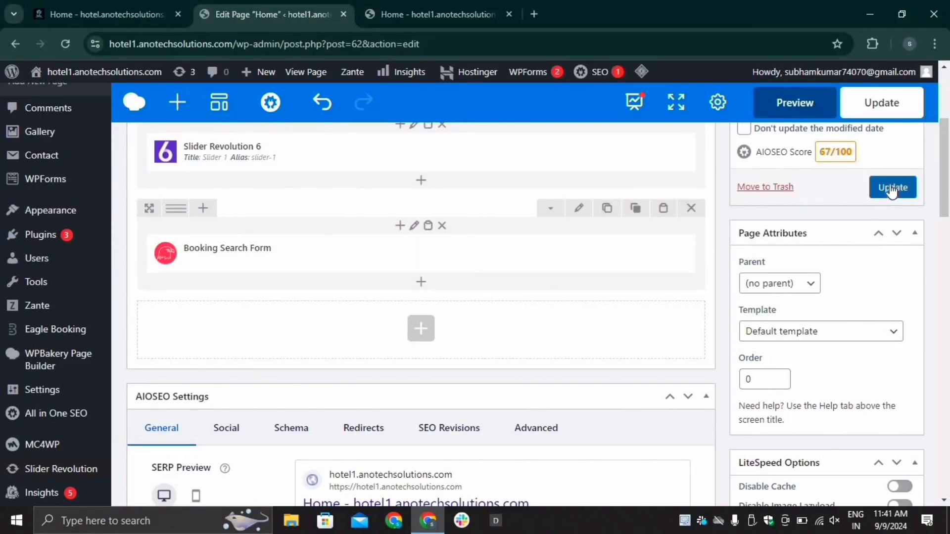
Step: Update the Home page and reload the live homepage to check the booking form over the slider
{"action": "left_click", "coordinate": [891, 189]}
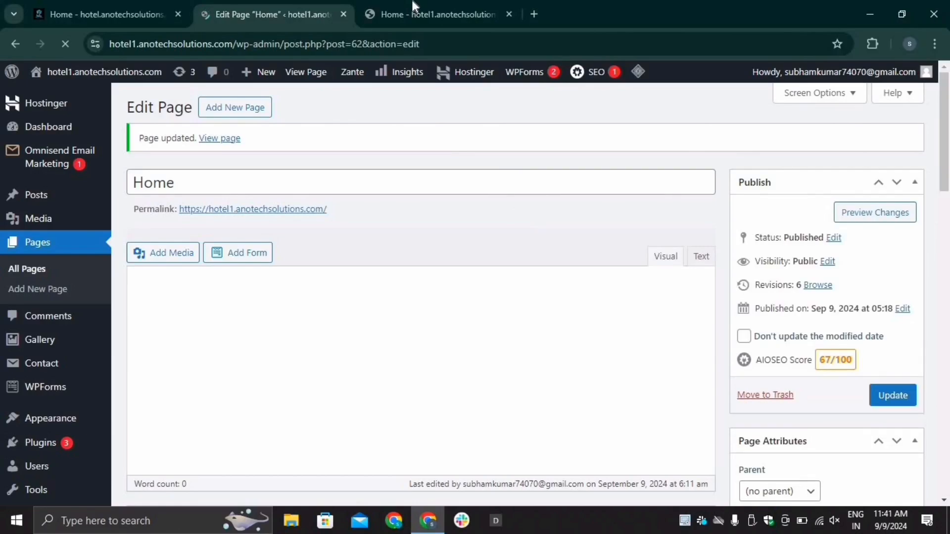
{"action": "left_click", "coordinate": [415, 7]}
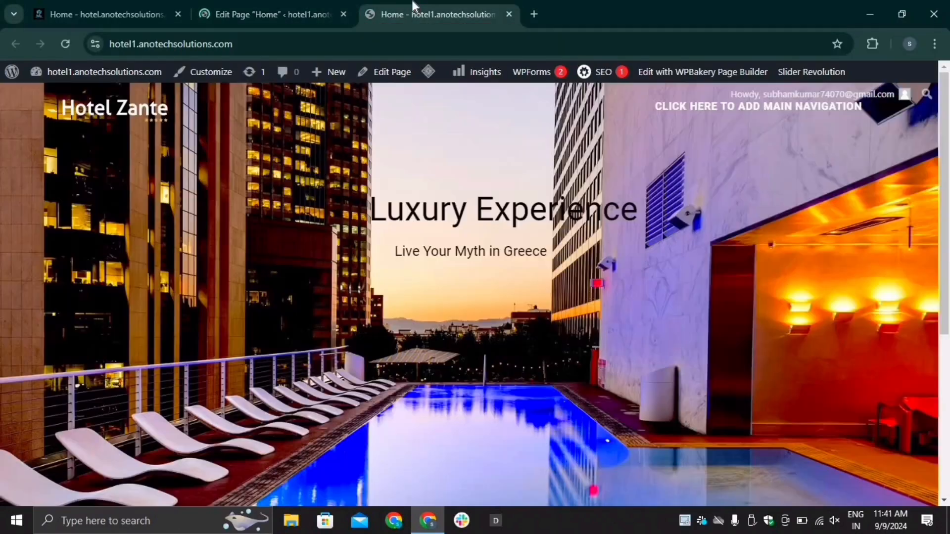
{"action": "left_click", "coordinate": [63, 43]}
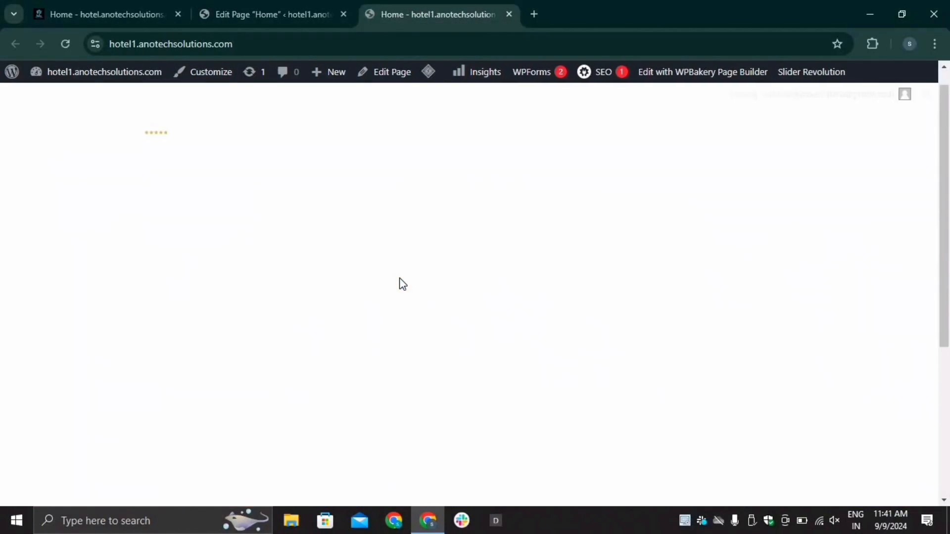
{"action": "scroll", "coordinate": [400, 279], "scroll_direction": "down", "scroll_amount": 5}
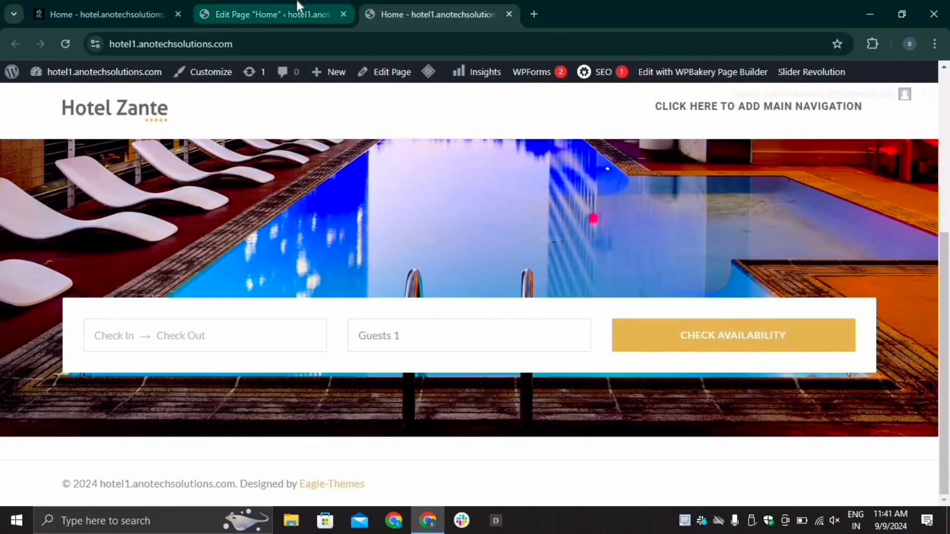
Step: Try to add another Row element in the Home page editor below the Booking Search Form row
{"action": "left_click", "coordinate": [277, 14]}
{"action": "scroll", "coordinate": [321, 354], "scroll_direction": "down", "scroll_amount": 3}
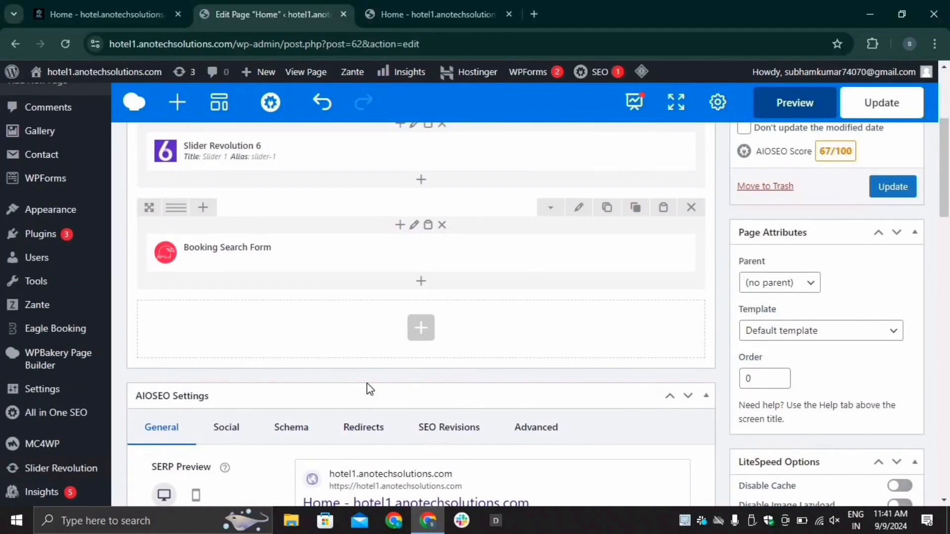
{"action": "left_click", "coordinate": [420, 328]}
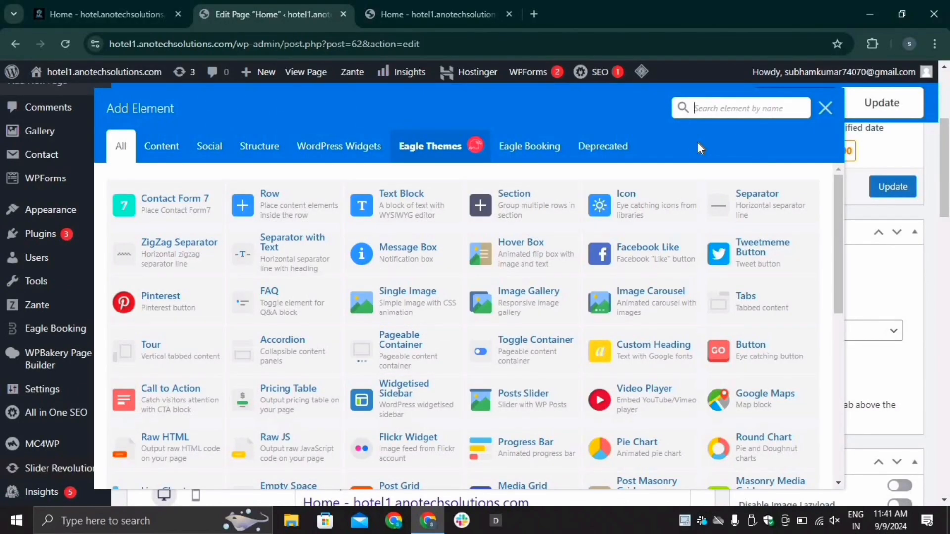
{"action": "type", "text": "row"}
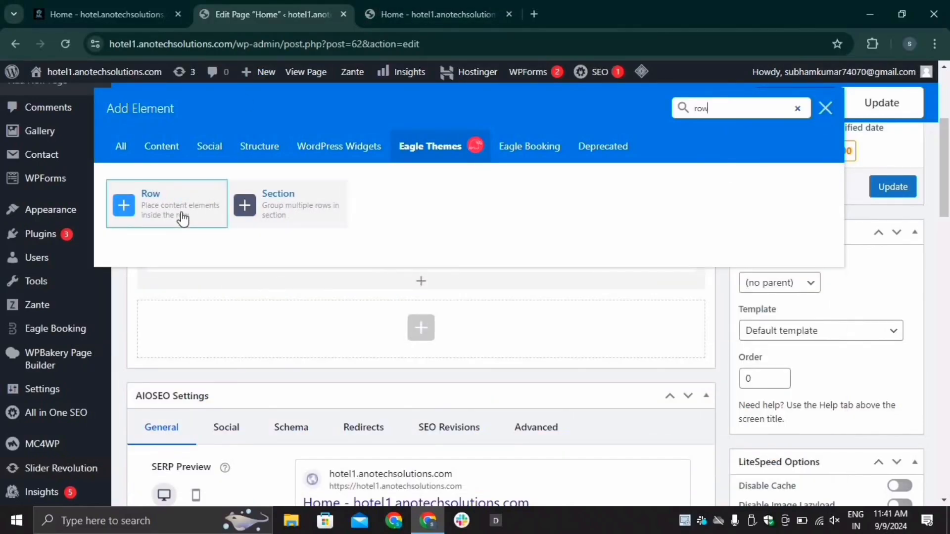
{"action": "left_click", "coordinate": [182, 217]}
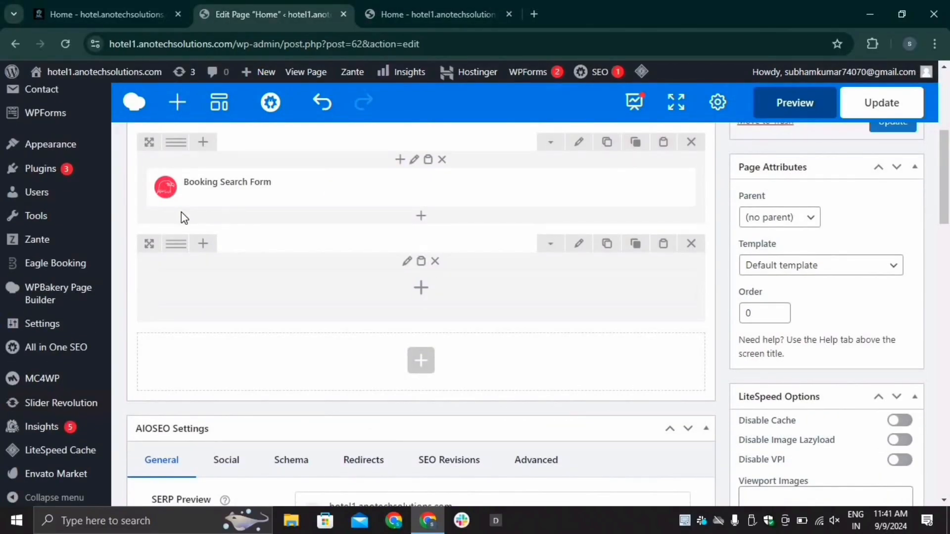
Step: Check the reference homepage below its booking bar and add a Row element under the Booking Search Form row
{"action": "left_click", "coordinate": [57, 12]}
{"action": "scroll", "coordinate": [437, 413], "scroll_direction": "down", "scroll_amount": 5}
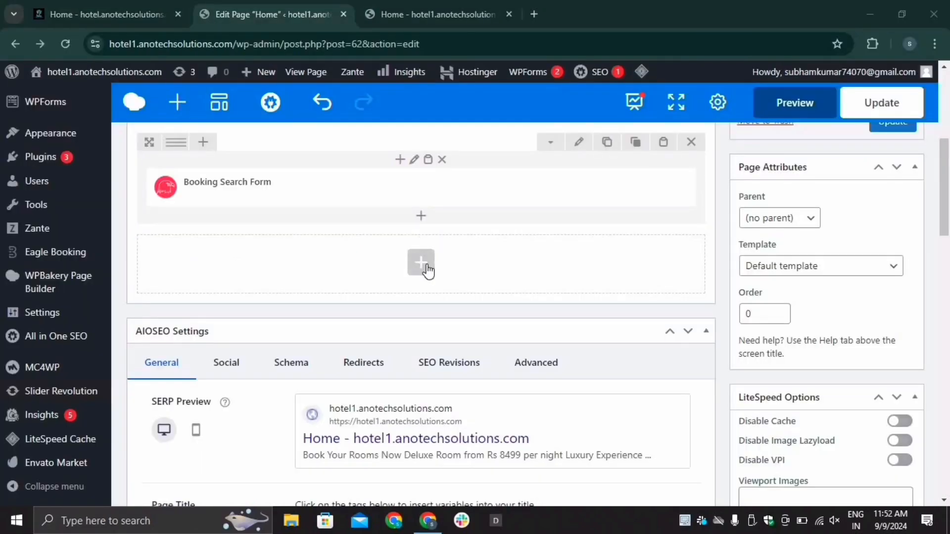
{"action": "left_click", "coordinate": [418, 271]}
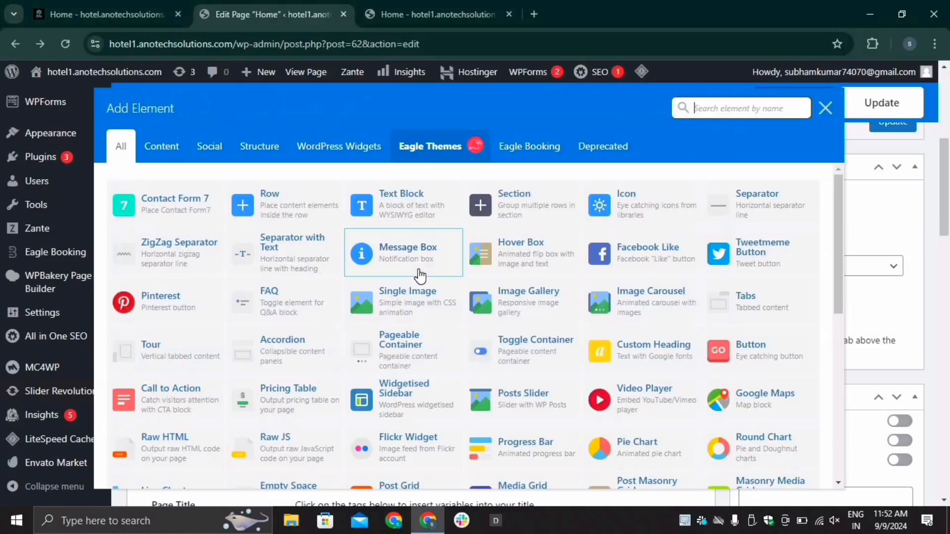
{"action": "left_click", "coordinate": [267, 210]}
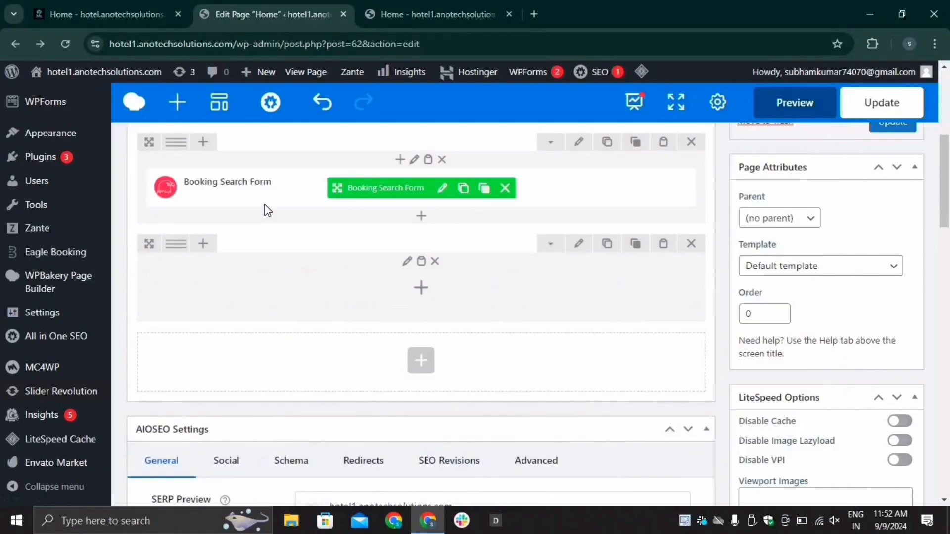
Step: Review the reference site's about section and split the new empty row into two equal columns to match
{"action": "left_click", "coordinate": [118, 7]}
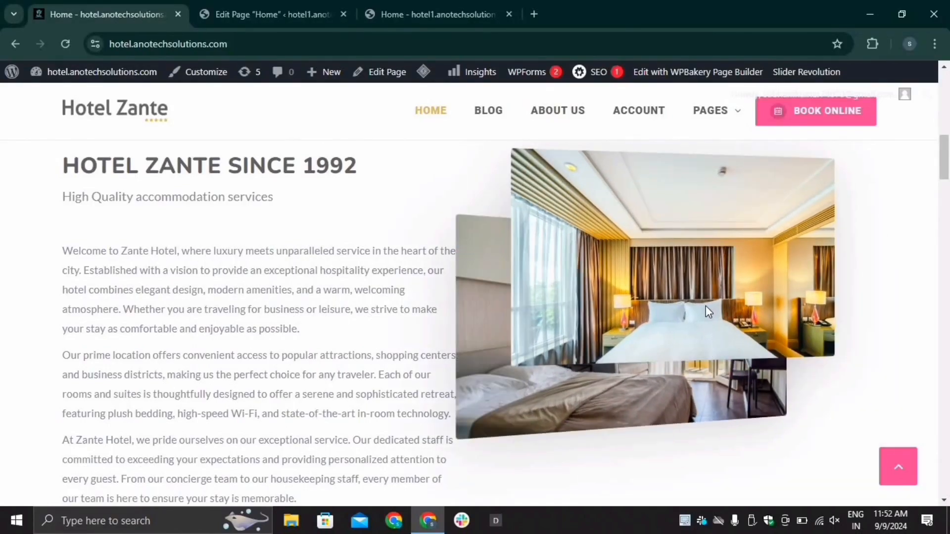
{"action": "left_click", "coordinate": [246, 6]}
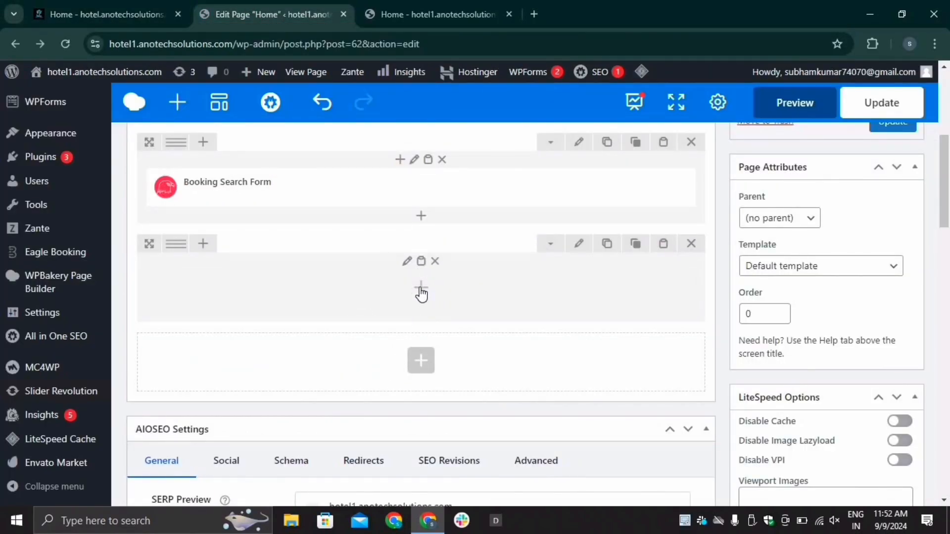
{"action": "mouse_move", "coordinate": [178, 244]}
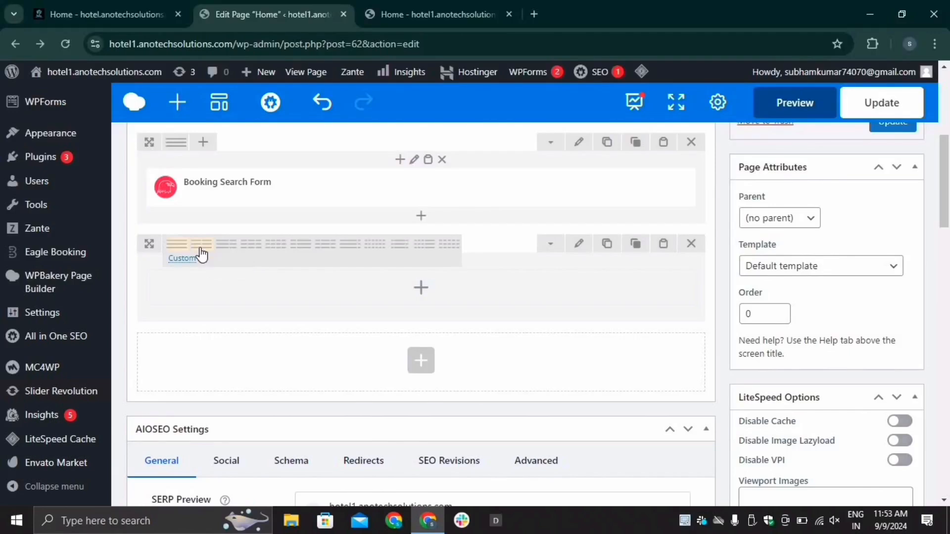
{"action": "left_click", "coordinate": [201, 245]}
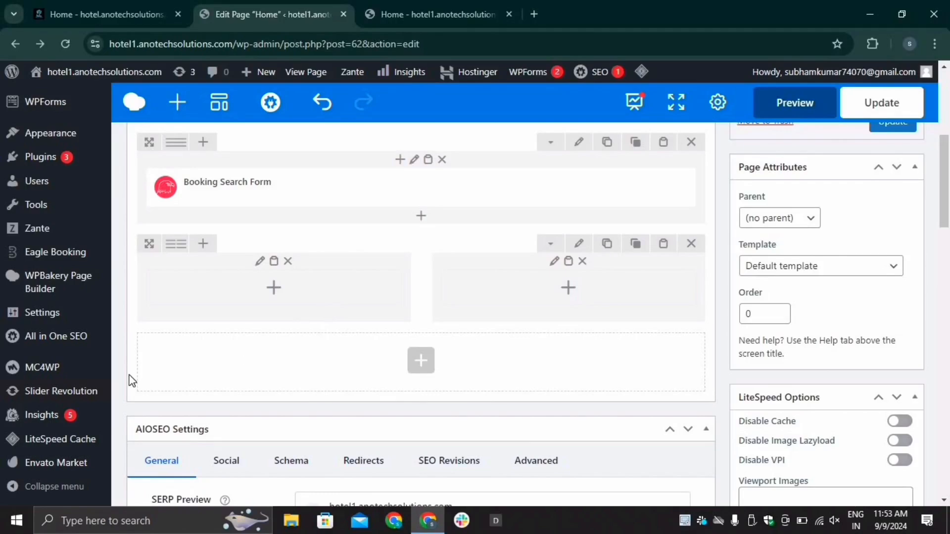
Step: Insert a Section Title element into the first column of the two-column row
{"action": "left_click", "coordinate": [273, 288]}
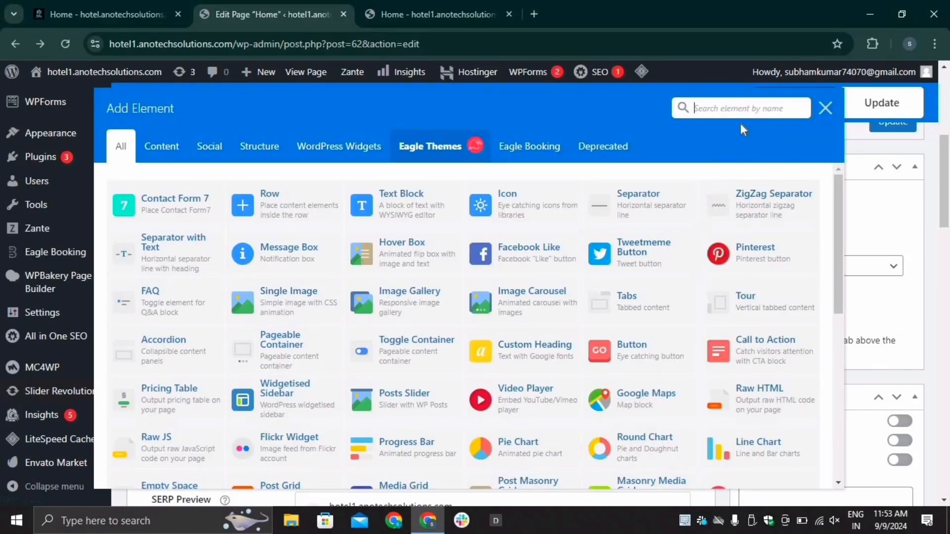
{"action": "type", "text": "sec"}
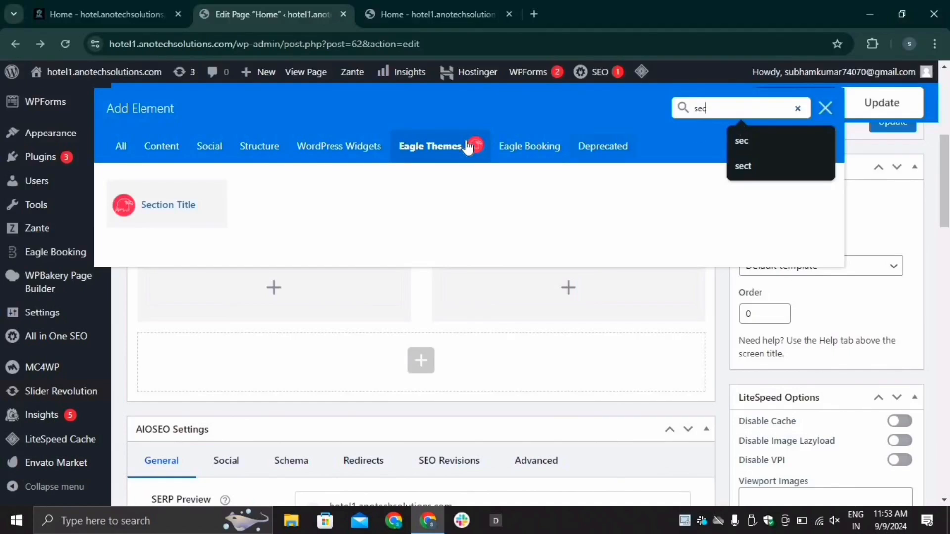
{"action": "left_click", "coordinate": [158, 219]}
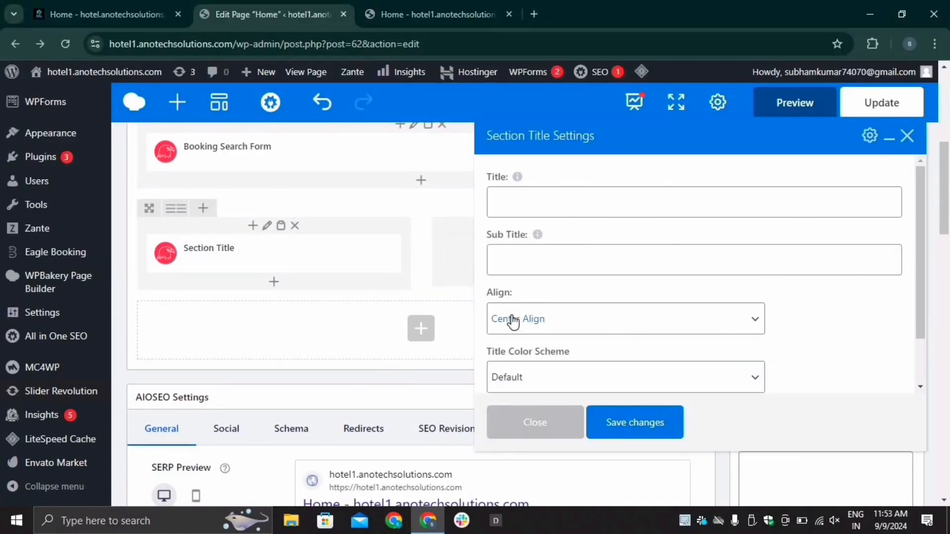
Step: Copy the heading "HOTEL ZANTE SINCE 1992" from the reference homepage into the Section Title element's title
{"action": "scroll", "coordinate": [534, 237], "scroll_direction": "down", "scroll_amount": 1}
{"action": "scroll", "coordinate": [535, 233], "scroll_direction": "up", "scroll_amount": 1}
{"action": "left_click", "coordinate": [125, 15]}
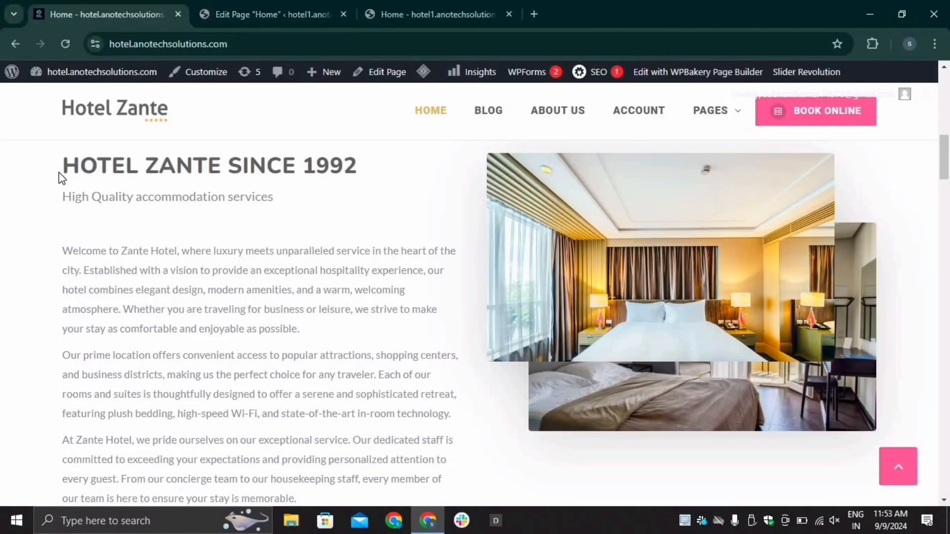
{"action": "left_click_drag", "start_coordinate": [61, 173], "coordinate": [358, 190]}
{"action": "right_click", "coordinate": [315, 168]}
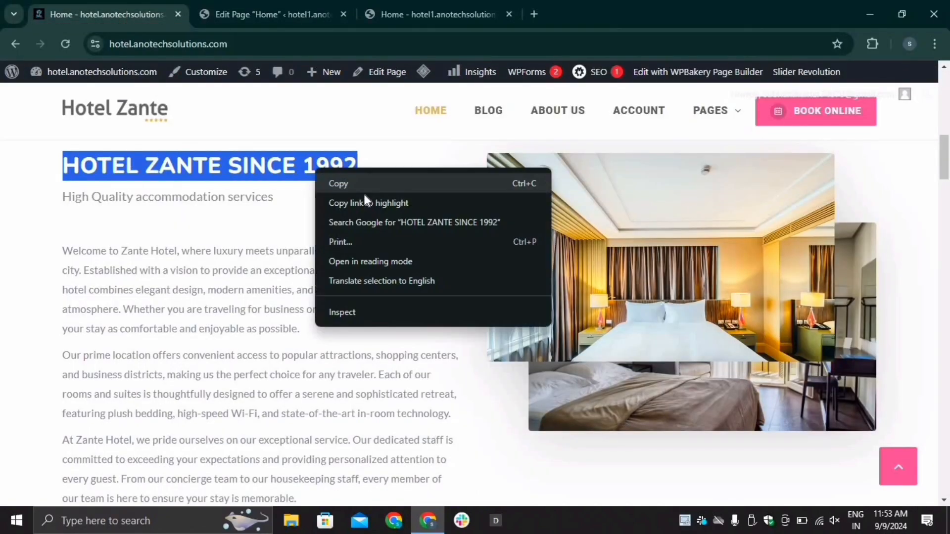
{"action": "left_click", "coordinate": [336, 183]}
{"action": "left_click", "coordinate": [274, 18]}
{"action": "left_click", "coordinate": [532, 206]}
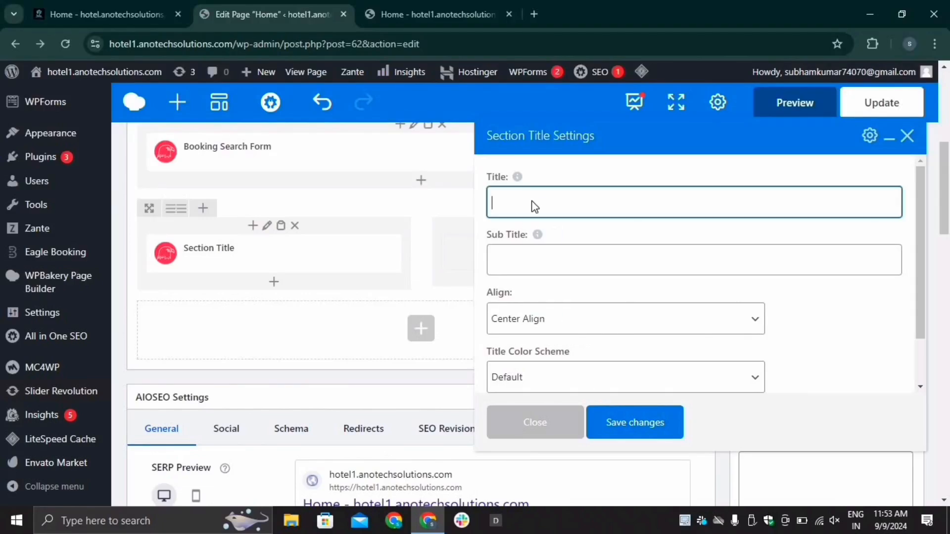
{"action": "right_click", "coordinate": [503, 203]}
{"action": "left_click", "coordinate": [565, 340]}
Step: Copy "High Quality accommodation services" from the reference homepage into the Section Title element's subtitle
{"action": "left_click", "coordinate": [114, 14]}
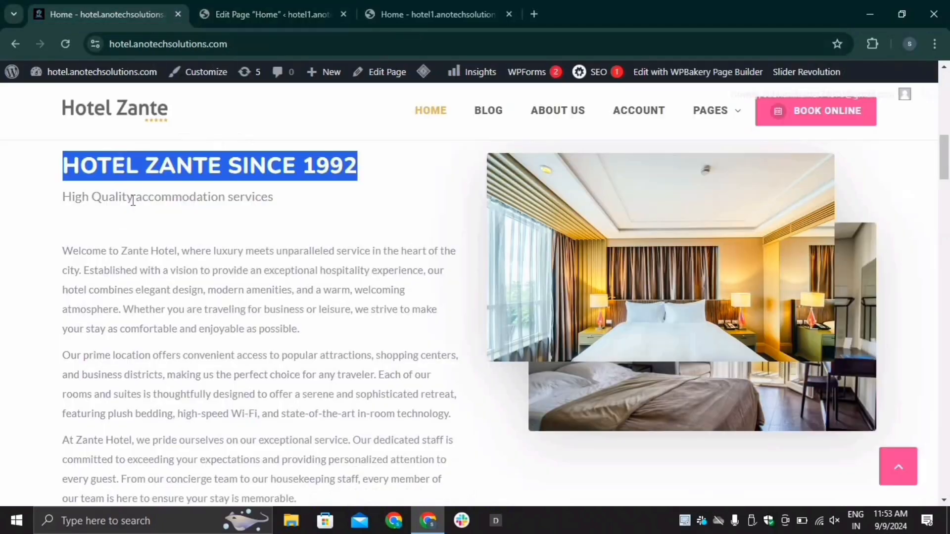
{"action": "left_click_drag", "start_coordinate": [63, 196], "coordinate": [277, 204]}
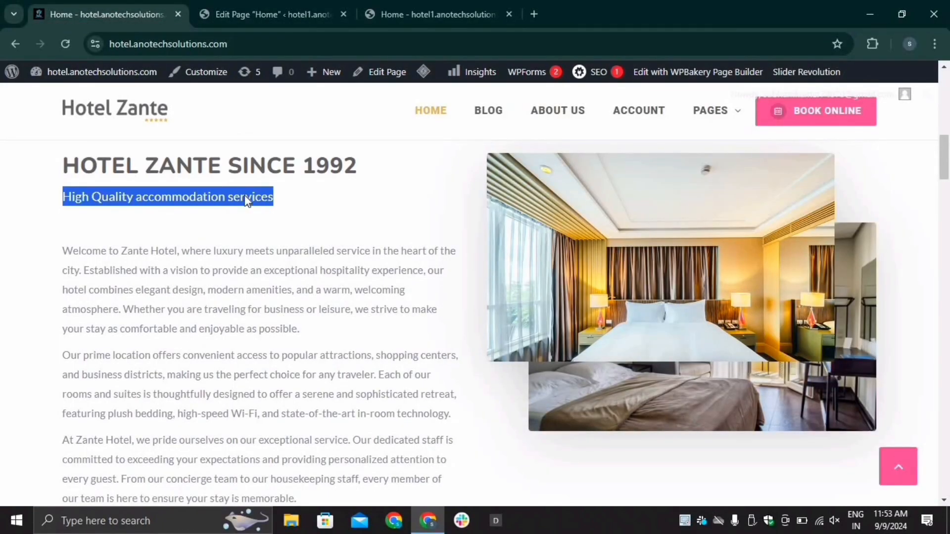
{"action": "right_click", "coordinate": [246, 198]}
{"action": "left_click", "coordinate": [284, 209]}
{"action": "left_click", "coordinate": [267, 14]}
{"action": "right_click", "coordinate": [545, 268]}
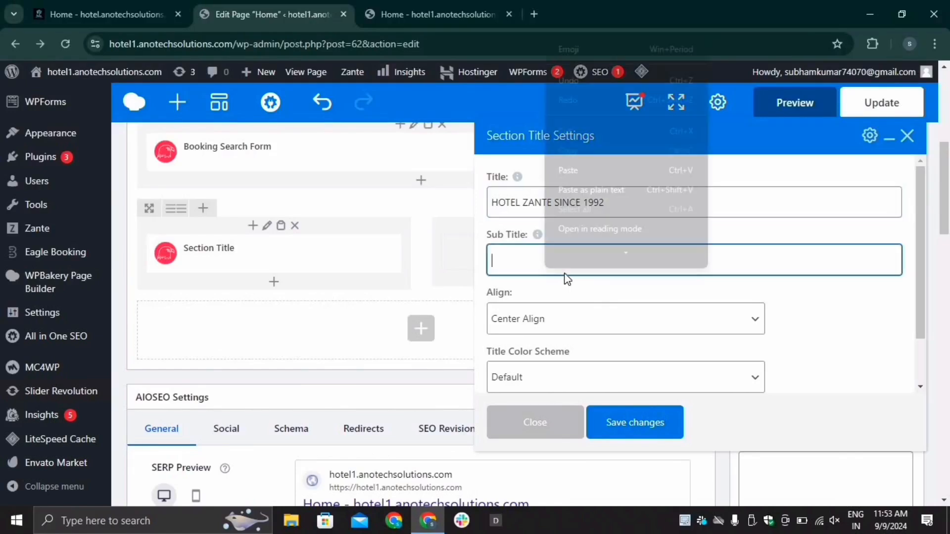
{"action": "left_click", "coordinate": [574, 176]}
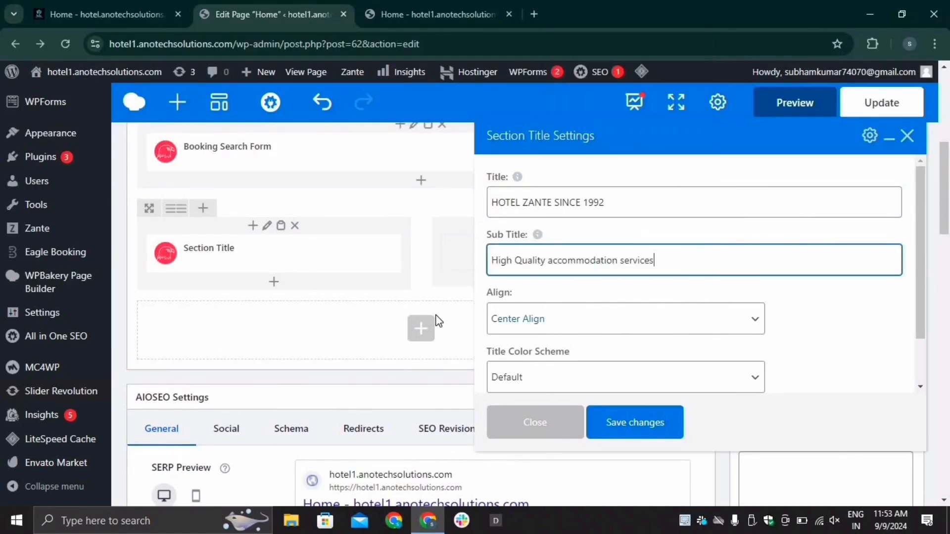
Step: Set the section title's alignment to Left Align and save the element's settings
{"action": "left_click", "coordinate": [530, 317]}
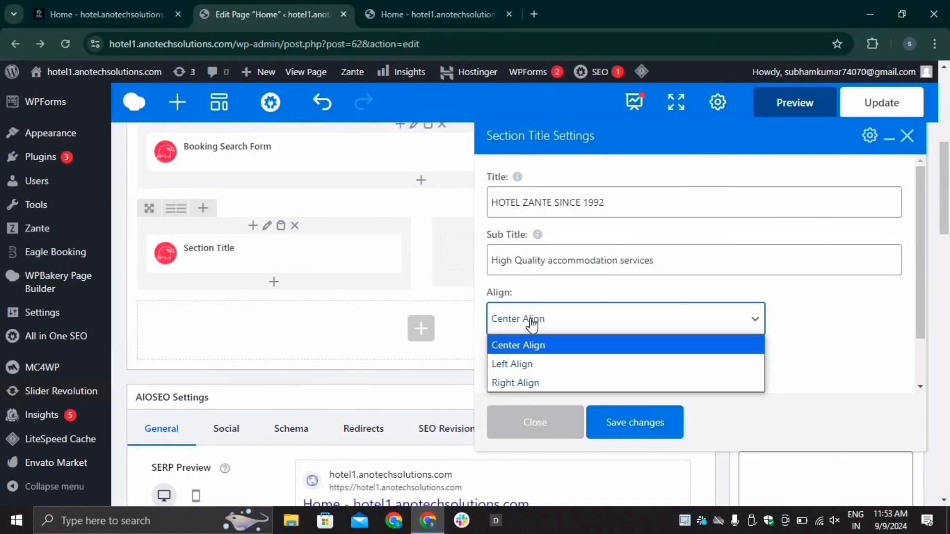
{"action": "left_click", "coordinate": [530, 364]}
{"action": "scroll", "coordinate": [631, 365], "scroll_direction": "down", "scroll_amount": 3}
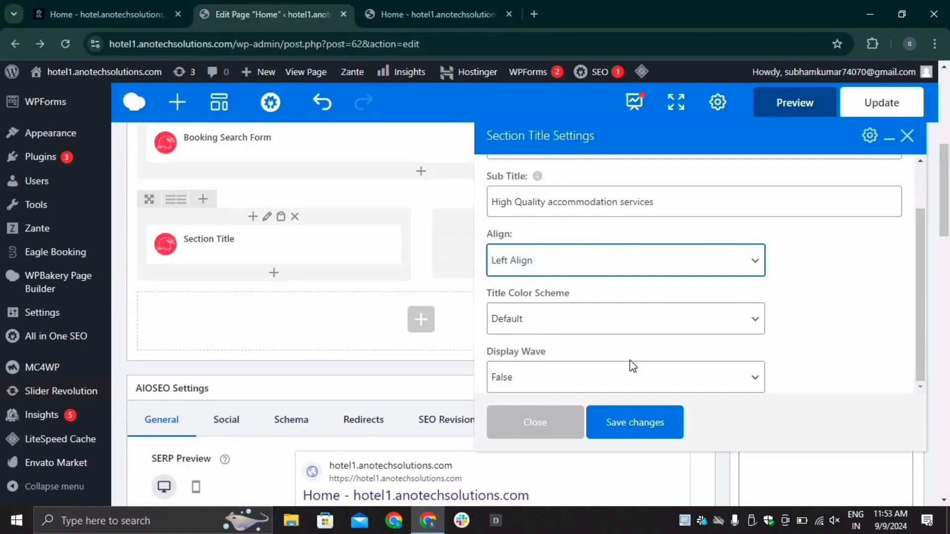
{"action": "scroll", "coordinate": [632, 366], "scroll_direction": "up", "scroll_amount": 1}
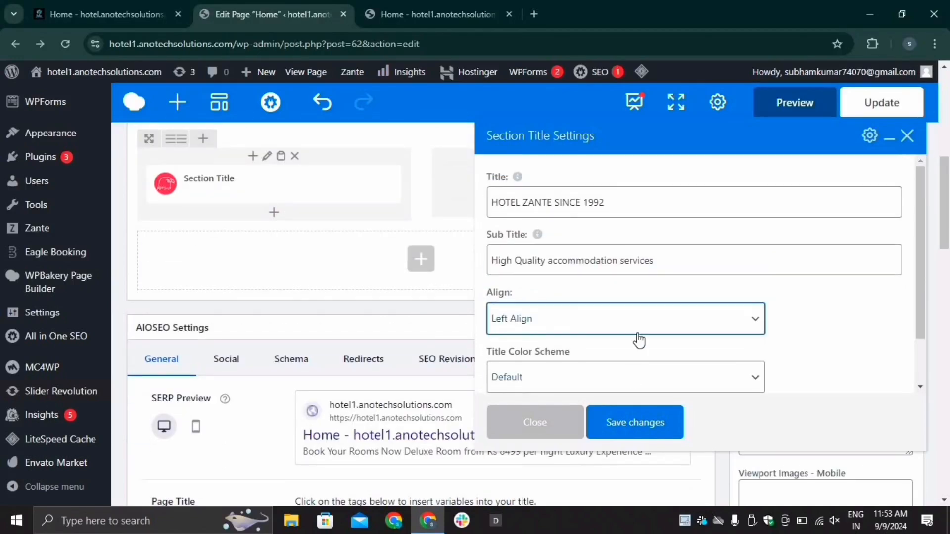
{"action": "left_click", "coordinate": [666, 425]}
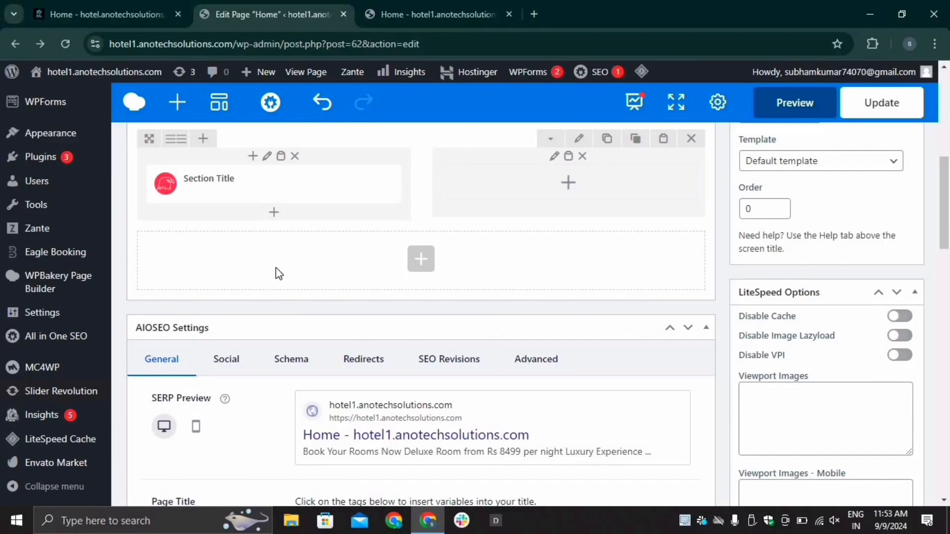
Step: Add a Text Block element below the Section Title in the first column
{"action": "left_click", "coordinate": [274, 213]}
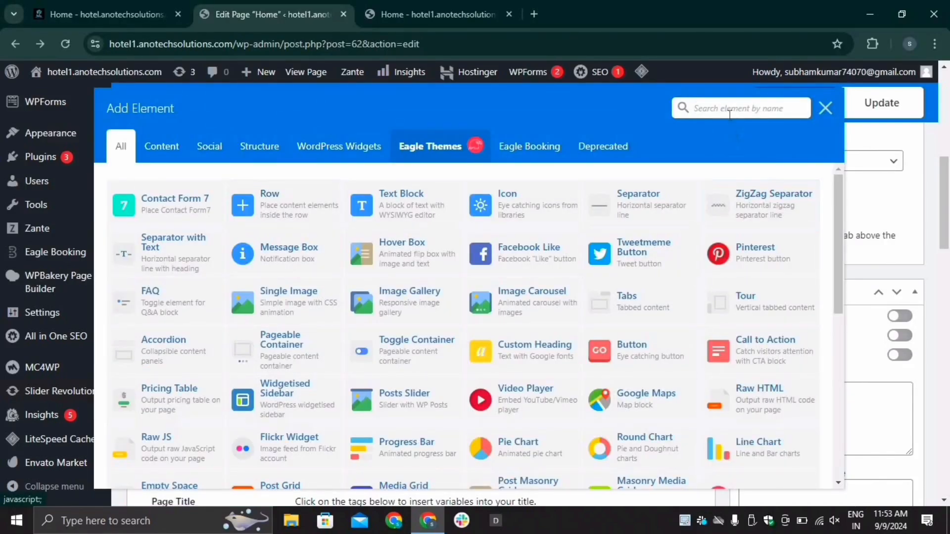
{"action": "type", "text": "text"}
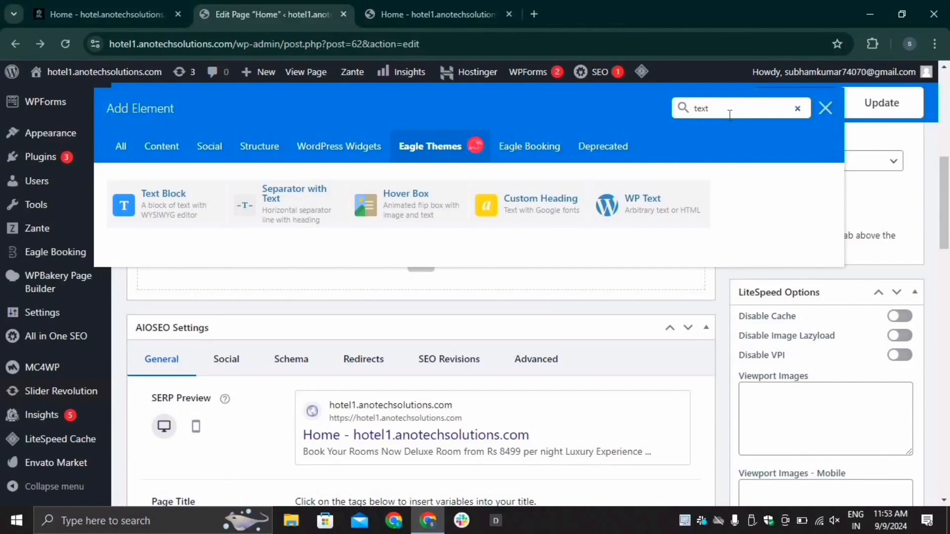
{"action": "left_click", "coordinate": [190, 212]}
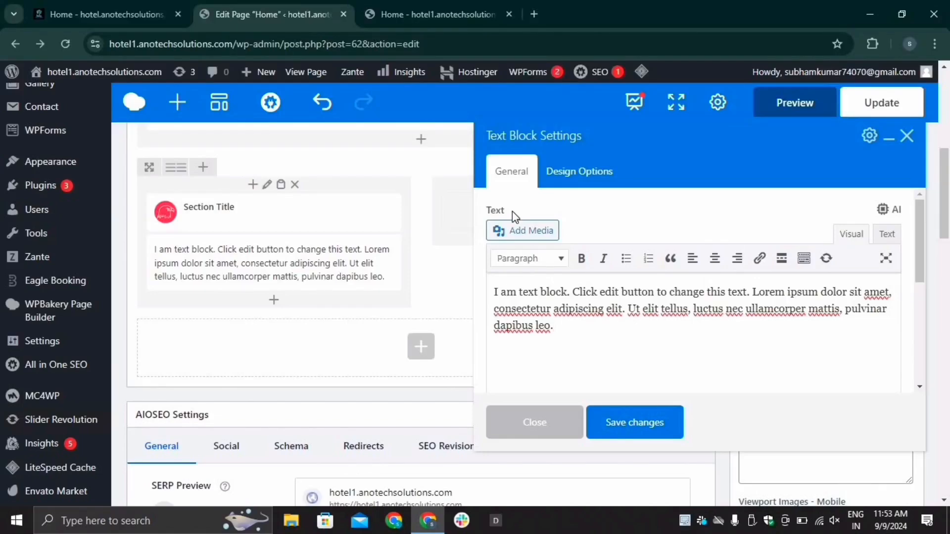
Step: Replace the text block's placeholder with the full welcome description copied from the reference homepage's about section, and save it
{"action": "left_click", "coordinate": [122, 2]}
{"action": "left_click_drag", "start_coordinate": [64, 253], "coordinate": [373, 324]}
{"action": "right_click", "coordinate": [342, 309]}
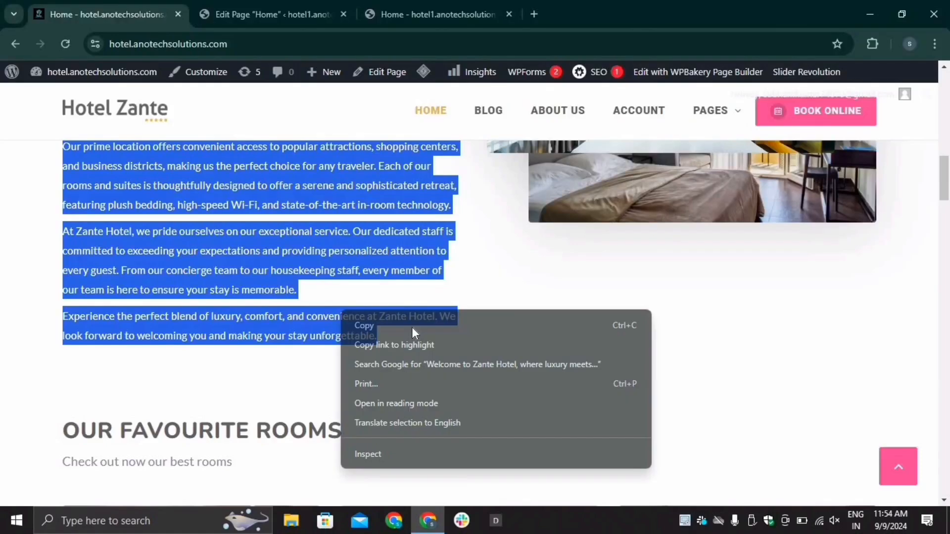
{"action": "left_click", "coordinate": [411, 327]}
{"action": "left_click", "coordinate": [248, 1]}
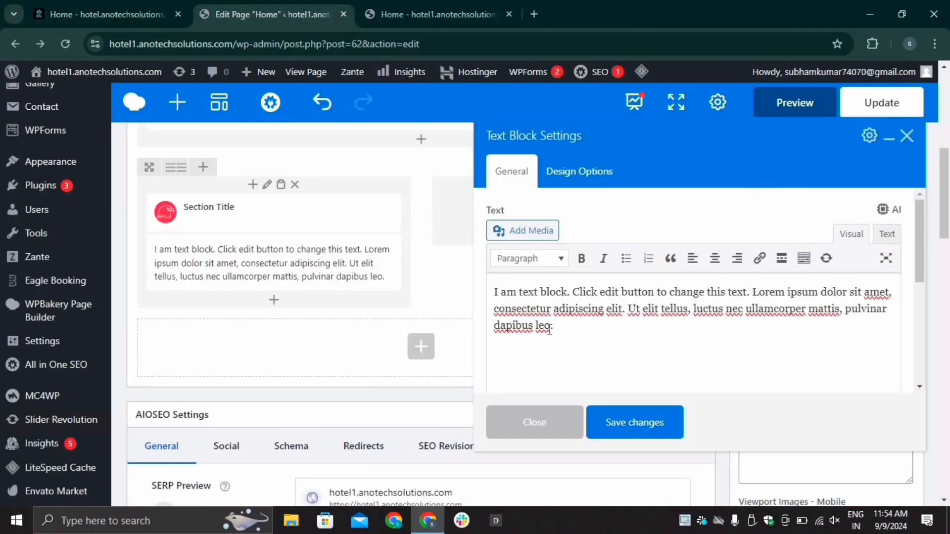
{"action": "left_click_drag", "start_coordinate": [550, 327], "coordinate": [493, 292]}
{"action": "right_click", "coordinate": [520, 304]}
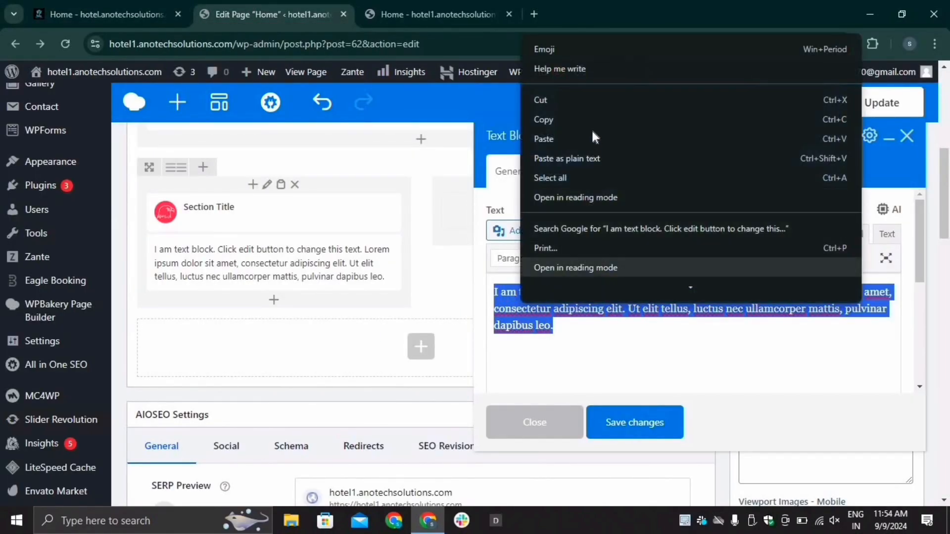
{"action": "left_click", "coordinate": [601, 158]}
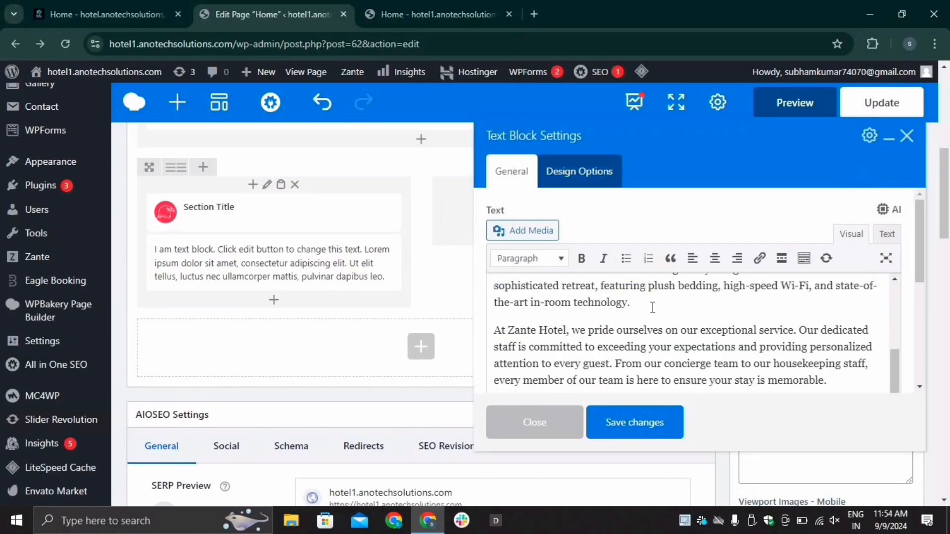
{"action": "left_click", "coordinate": [633, 435]}
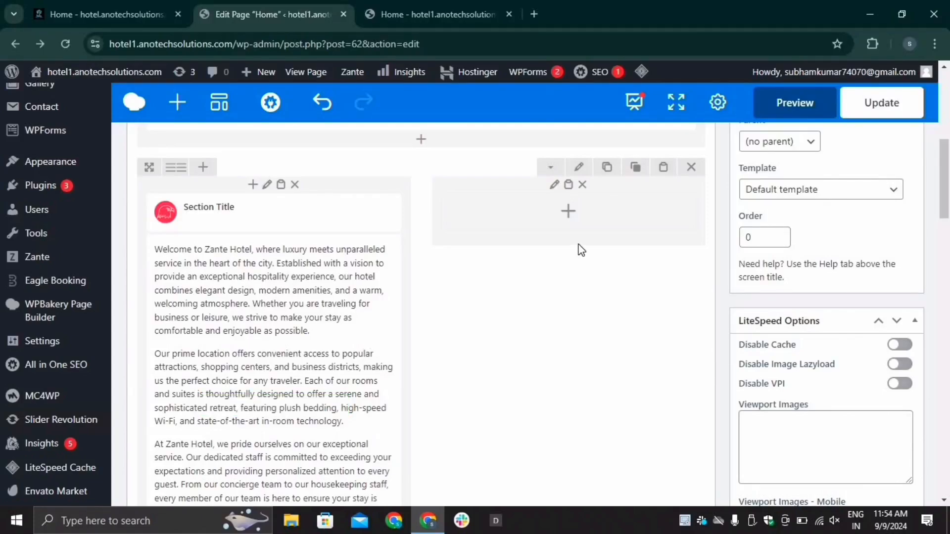
Step: Add the theme's Image element to the empty second column of the row
{"action": "left_click", "coordinate": [572, 217]}
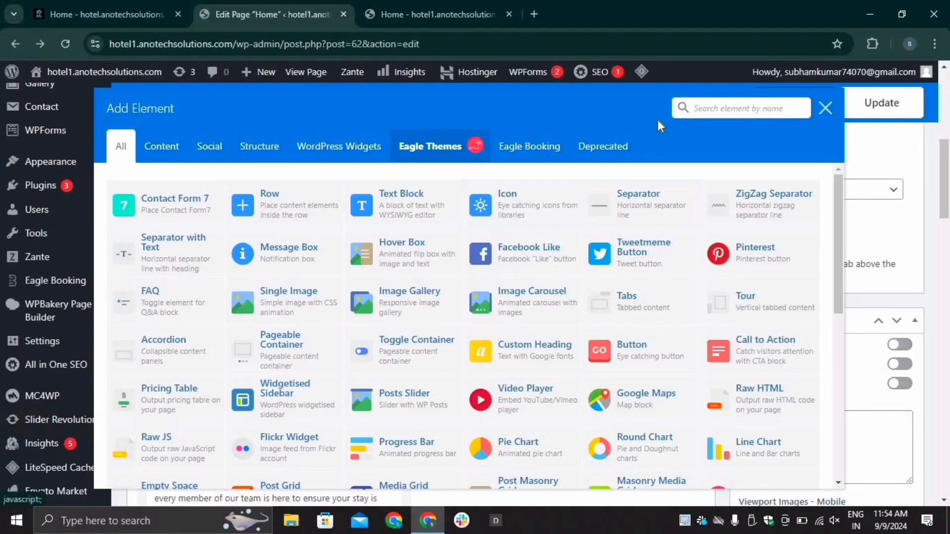
{"action": "type", "text": "im"}
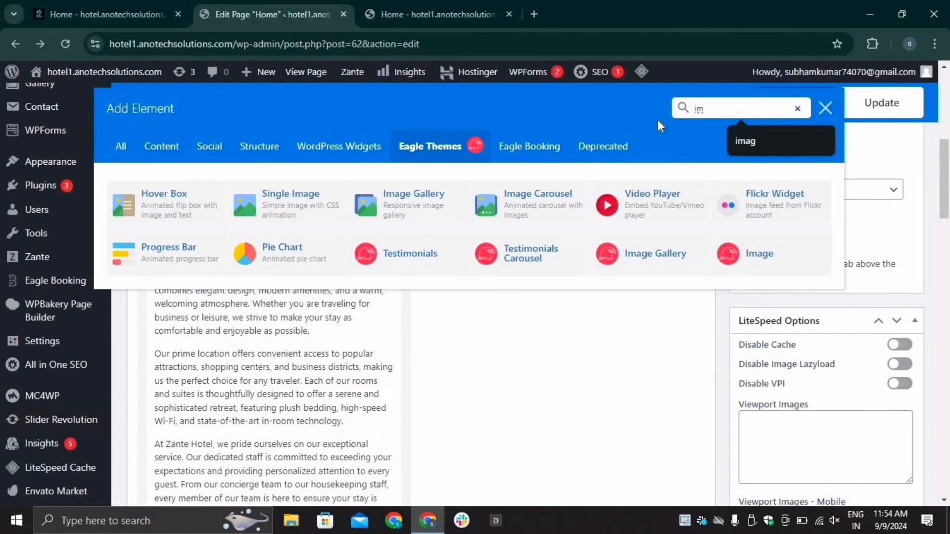
{"action": "left_click", "coordinate": [751, 257]}
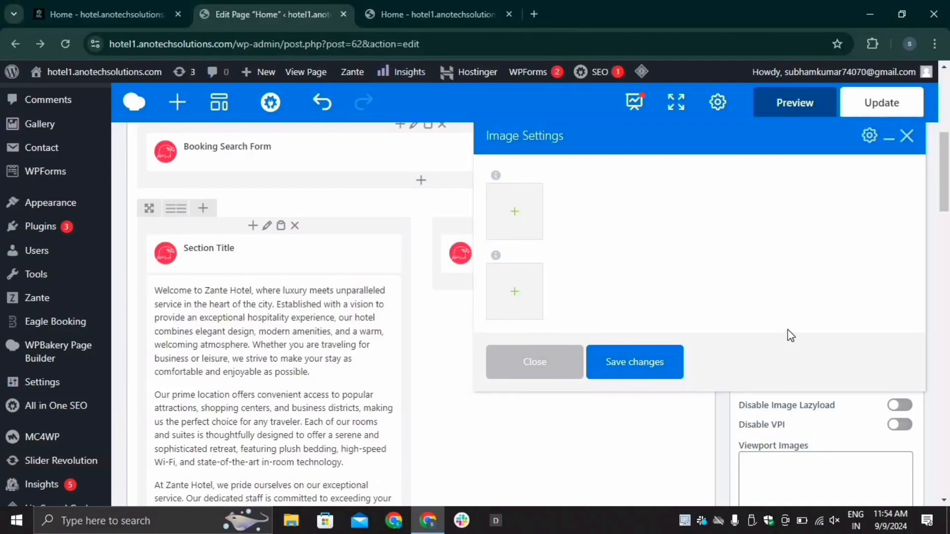
Step: Upload zante-in-pictures-1170x650 from the Blog folder in hotel images and set it as the Image element's first picture
{"action": "left_click", "coordinate": [524, 221]}
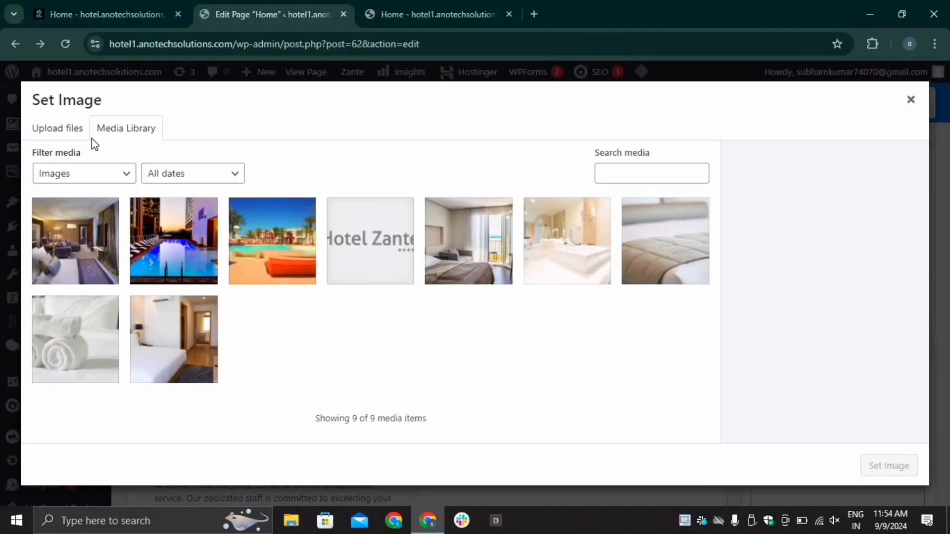
{"action": "left_click", "coordinate": [55, 129]}
{"action": "left_click", "coordinate": [429, 300]}
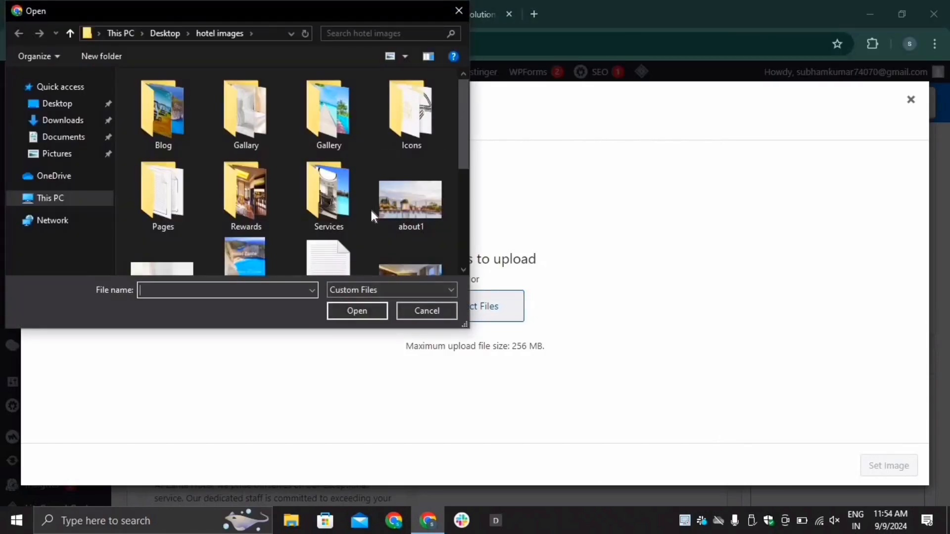
{"action": "scroll", "coordinate": [370, 207], "scroll_direction": "down", "scroll_amount": 3}
{"action": "scroll", "coordinate": [370, 210], "scroll_direction": "up", "scroll_amount": 1}
{"action": "scroll", "coordinate": [366, 206], "scroll_direction": "up", "scroll_amount": 3}
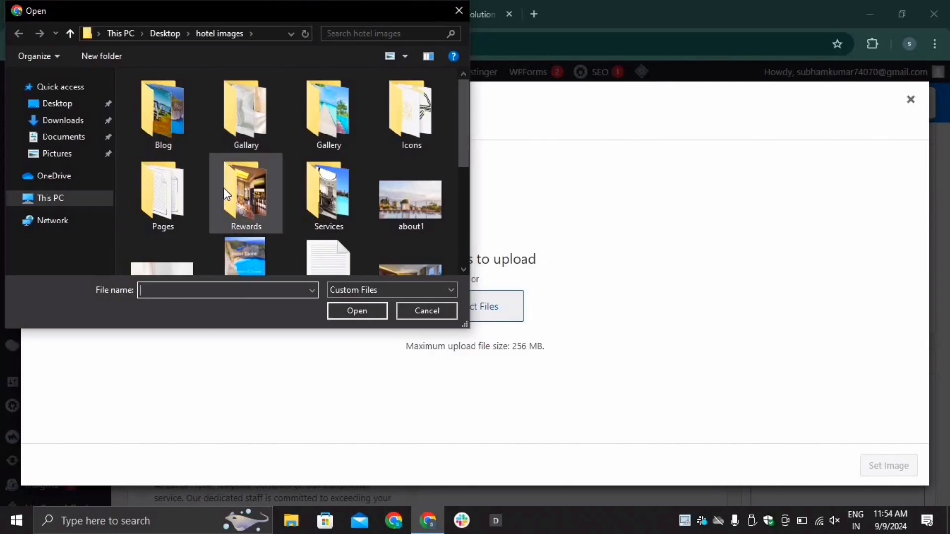
{"action": "double_click", "coordinate": [332, 210]}
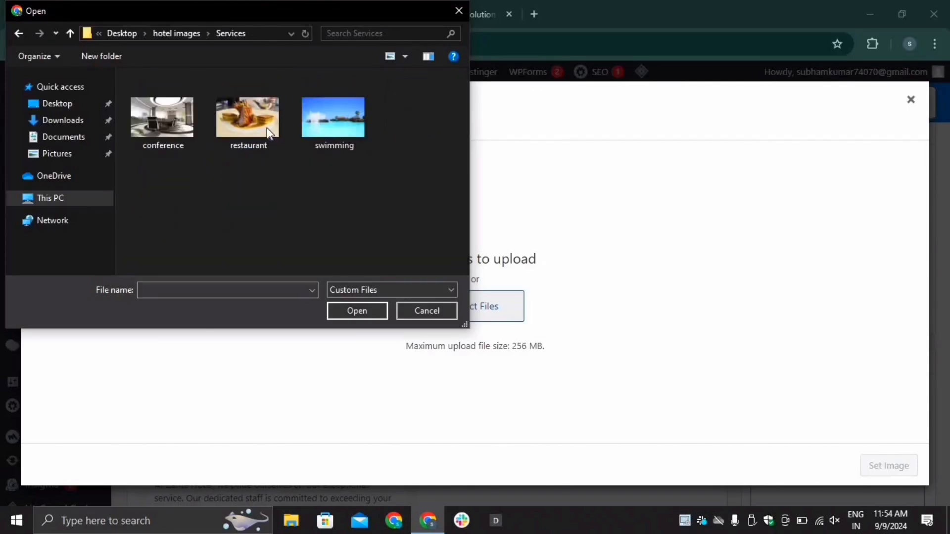
{"action": "left_click", "coordinate": [171, 29]}
{"action": "double_click", "coordinate": [180, 112]}
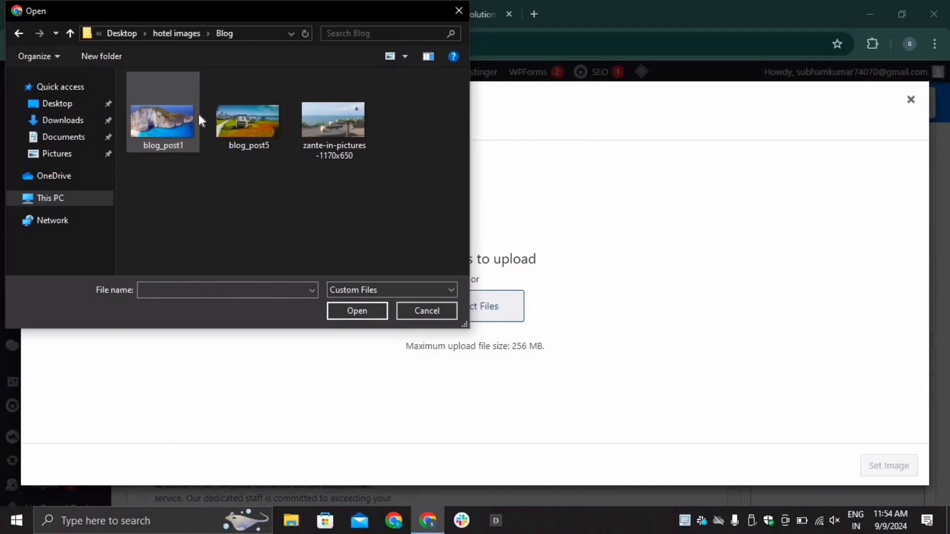
{"action": "double_click", "coordinate": [320, 118]}
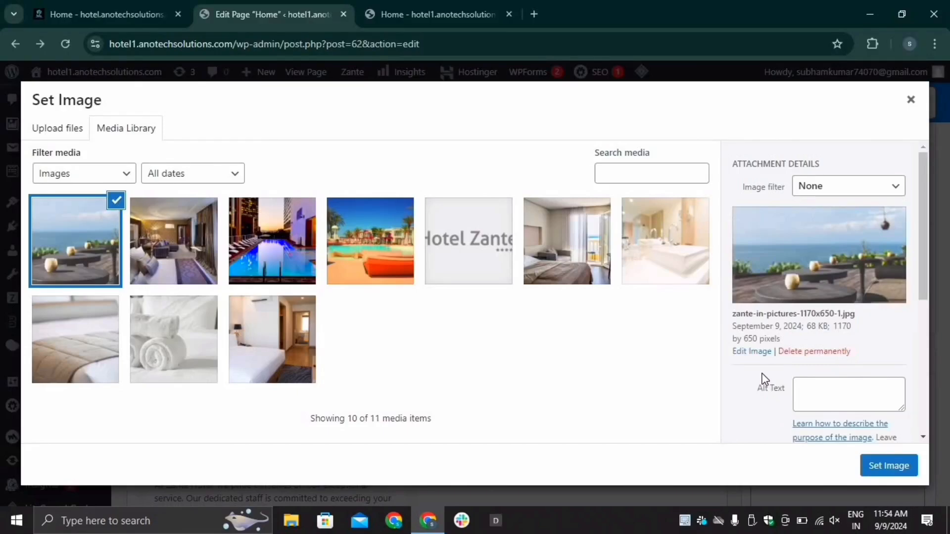
{"action": "left_click", "coordinate": [872, 466]}
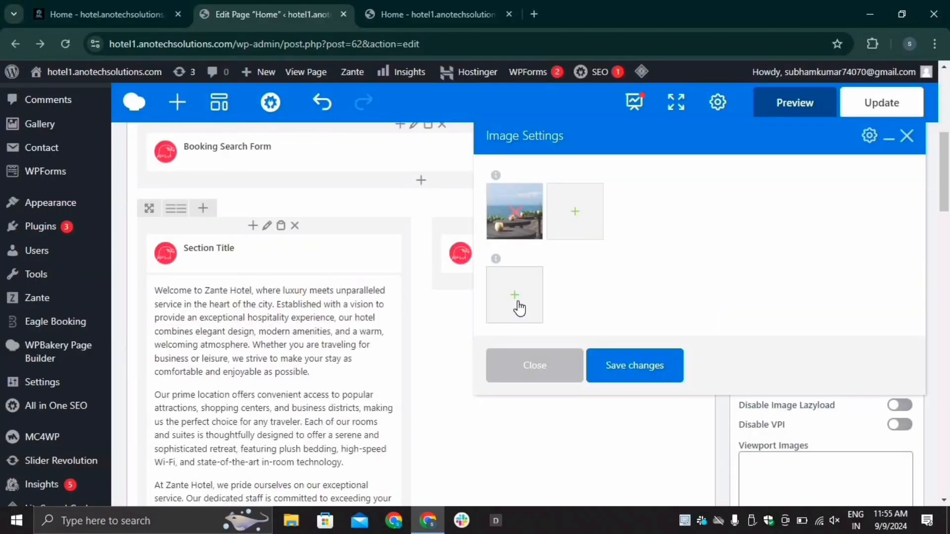
Step: Set full-slider-3.jpg from the media library as the Image element's second picture and save the settings
{"action": "left_click", "coordinate": [516, 302]}
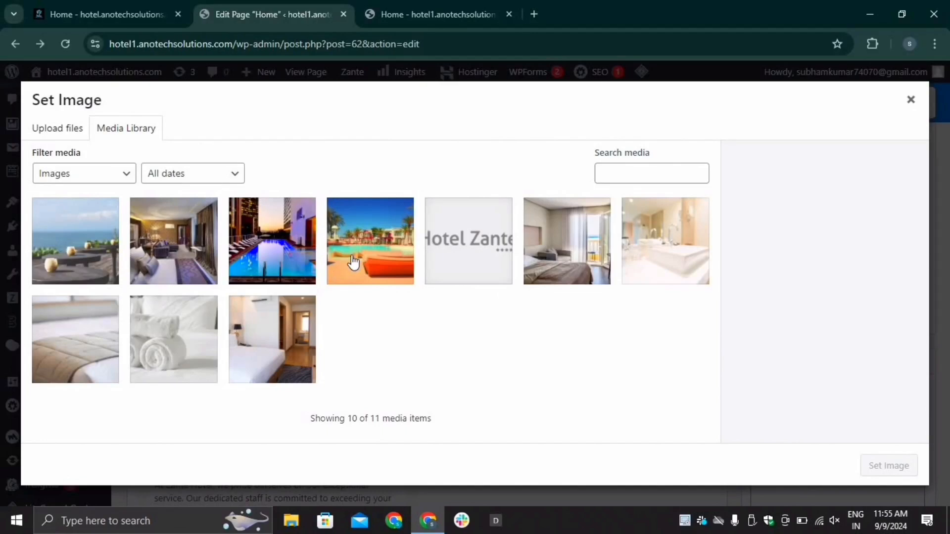
{"action": "left_click", "coordinate": [297, 254]}
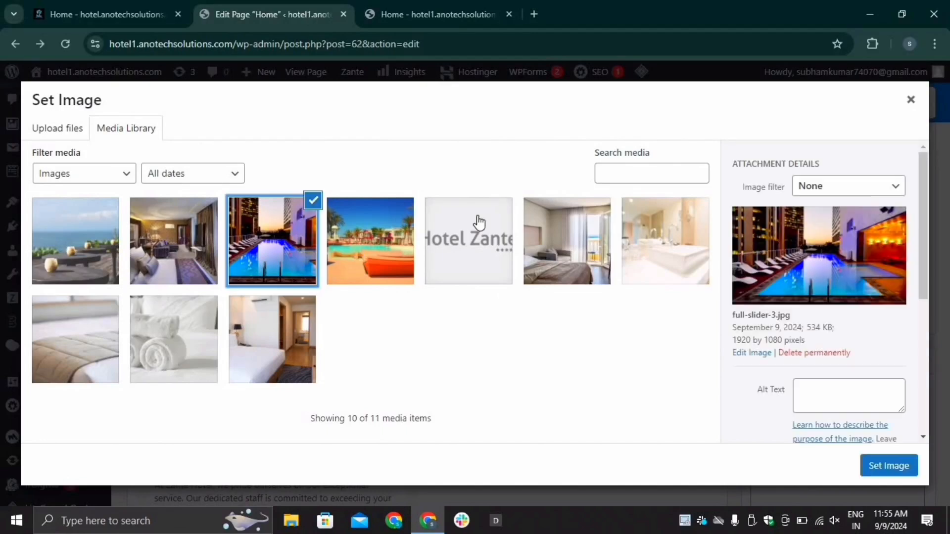
{"action": "left_click", "coordinate": [886, 470]}
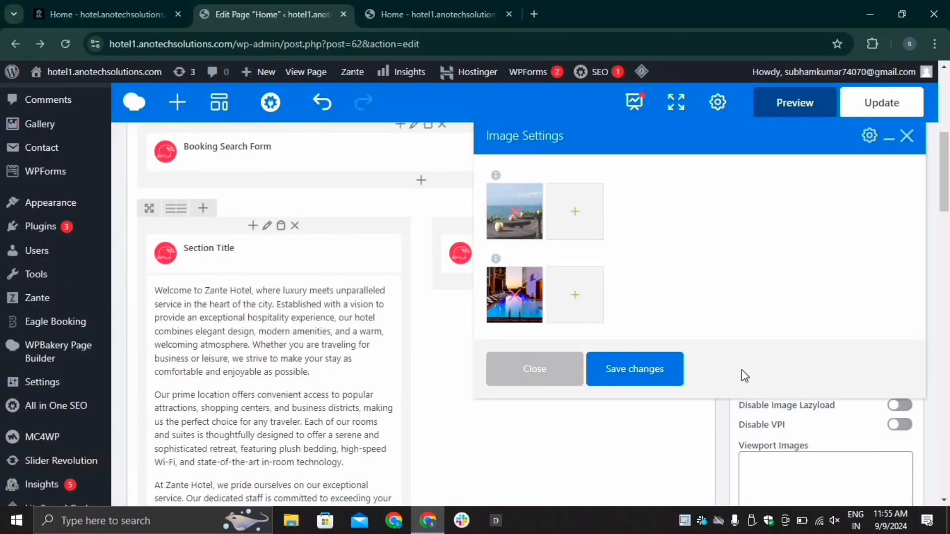
{"action": "left_click", "coordinate": [614, 368]}
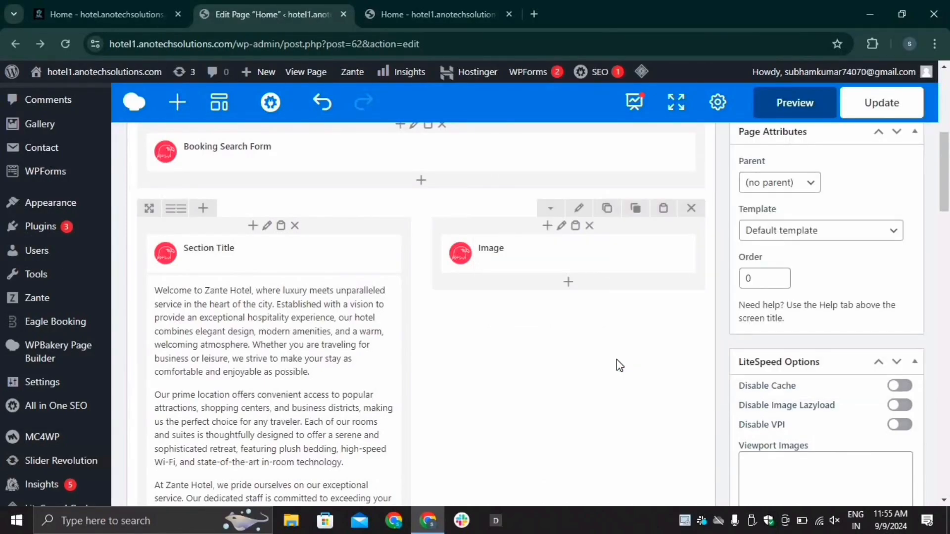
Step: Update the Home page and reload the live homepage to check its about section
{"action": "key", "text": "ctrl+Tab"}
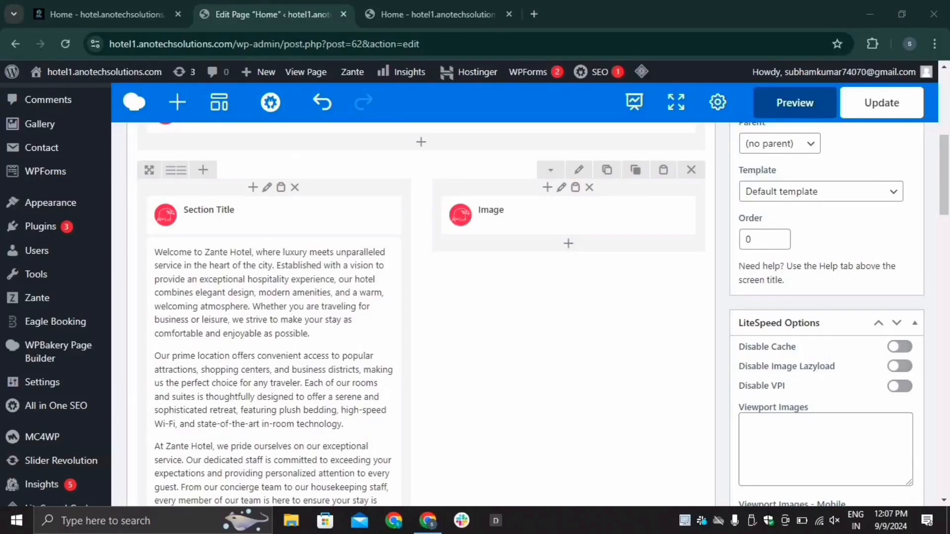
{"action": "scroll", "coordinate": [553, 390], "scroll_direction": "up", "scroll_amount": 5}
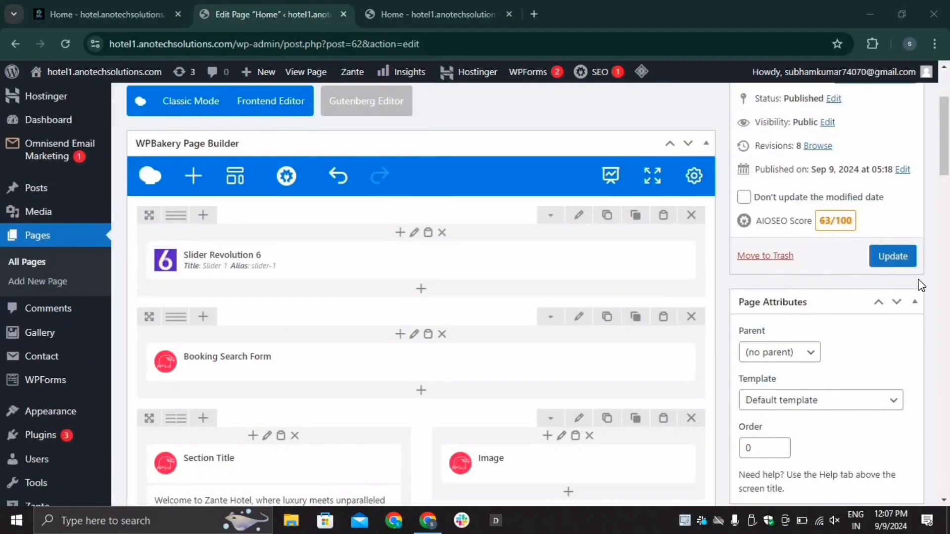
{"action": "left_click", "coordinate": [897, 258]}
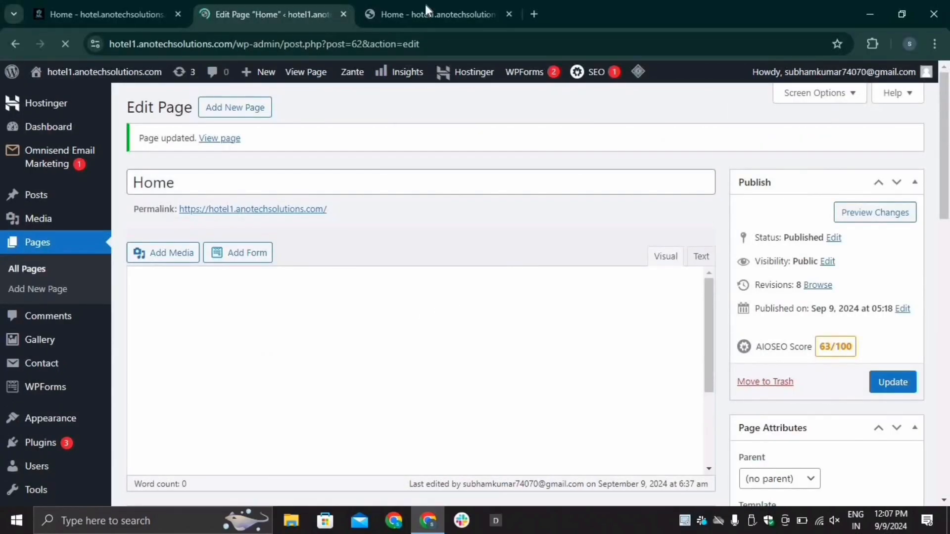
{"action": "left_click", "coordinate": [426, 3]}
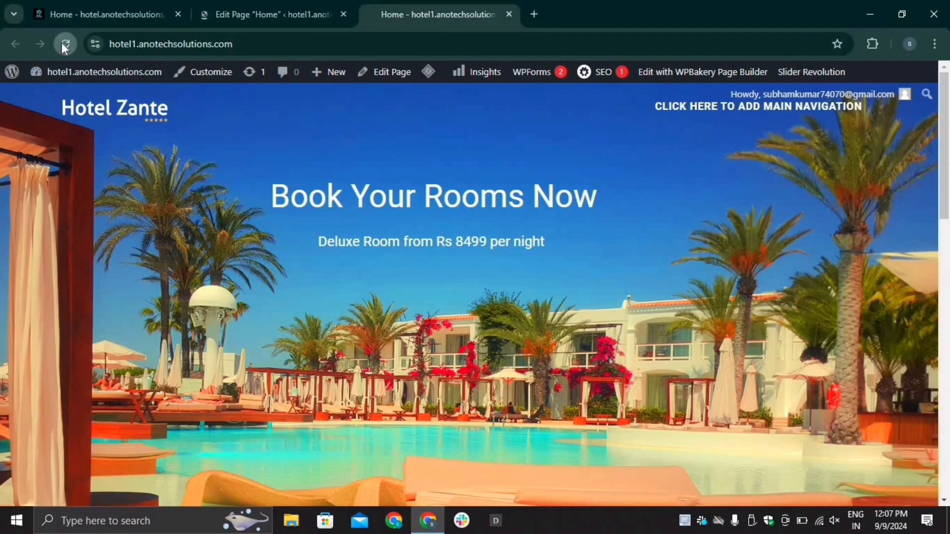
{"action": "left_click", "coordinate": [63, 44]}
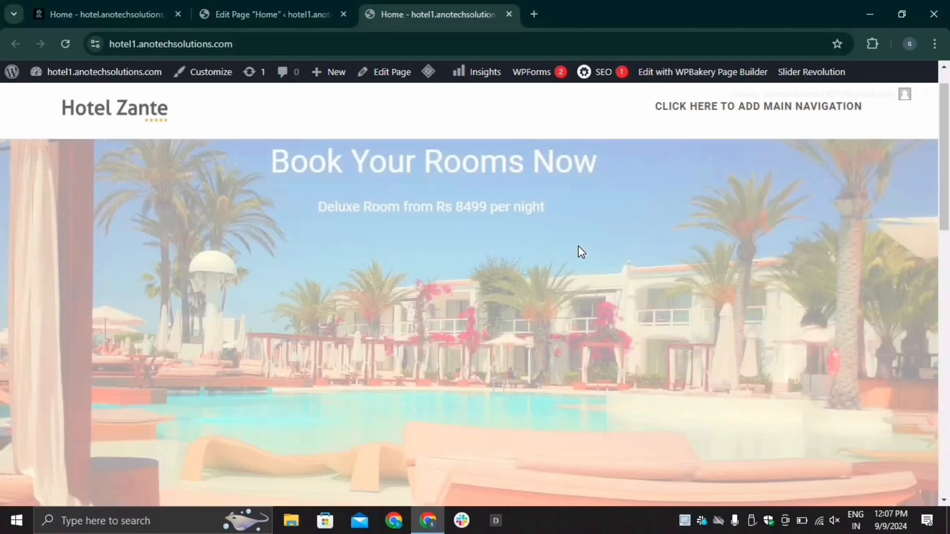
{"action": "scroll", "coordinate": [580, 251], "scroll_direction": "down", "scroll_amount": 5}
{"action": "scroll", "coordinate": [581, 252], "scroll_direction": "down", "scroll_amount": 5}
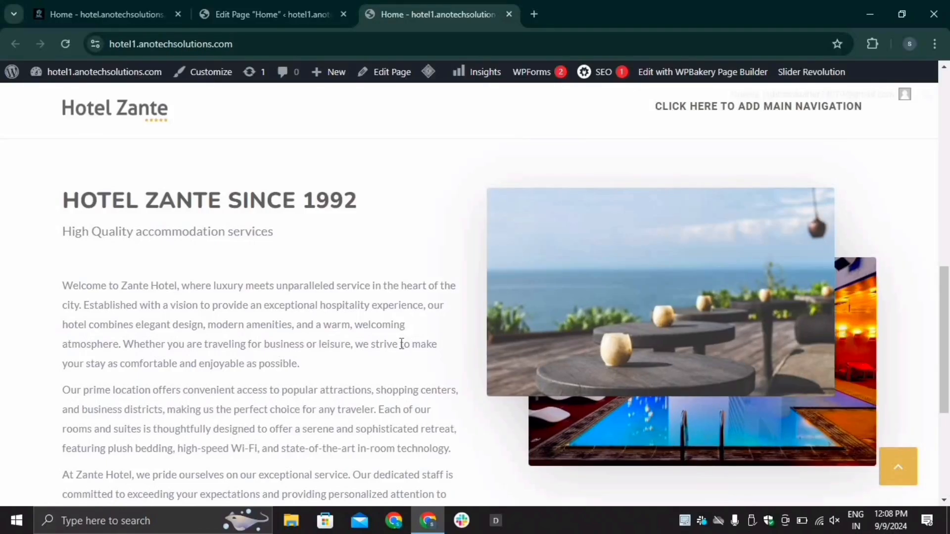
Step: Check the reference homepage's Our Favourite Rooms section and add an empty row below the about section of the Home page
{"action": "key", "text": "ctrl+1"}
{"action": "scroll", "coordinate": [311, 268], "scroll_direction": "down", "scroll_amount": 2}
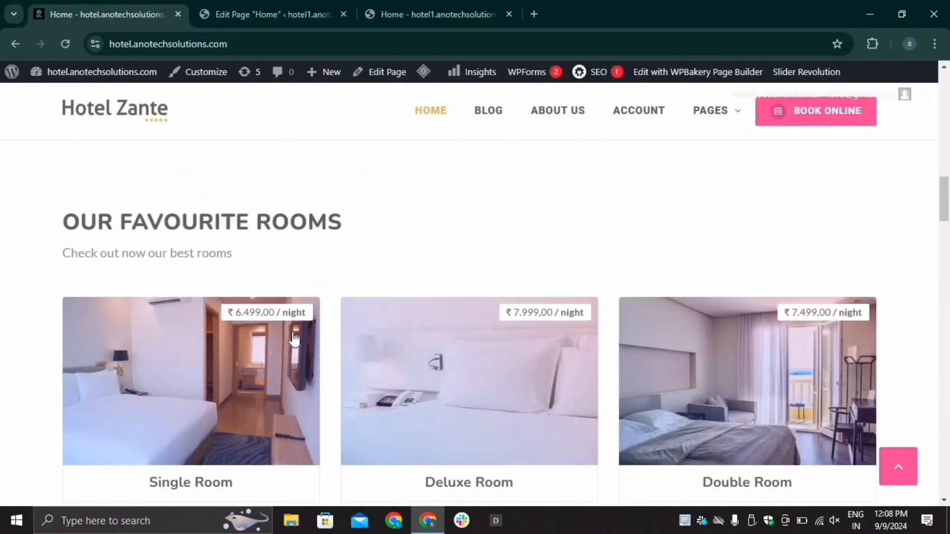
{"action": "scroll", "coordinate": [132, 290], "scroll_direction": "down", "scroll_amount": 1}
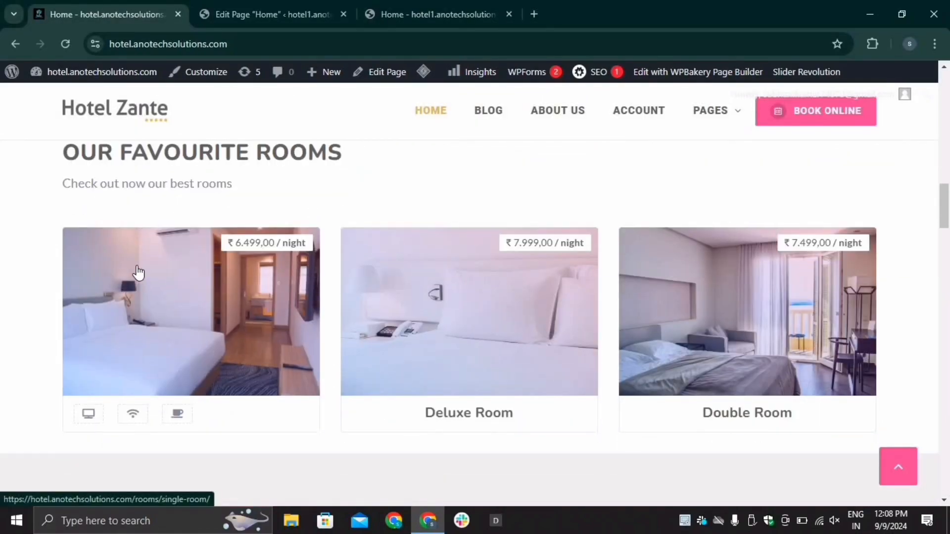
{"action": "left_click", "coordinate": [292, 6]}
{"action": "scroll", "coordinate": [239, 330], "scroll_direction": "down", "scroll_amount": 9}
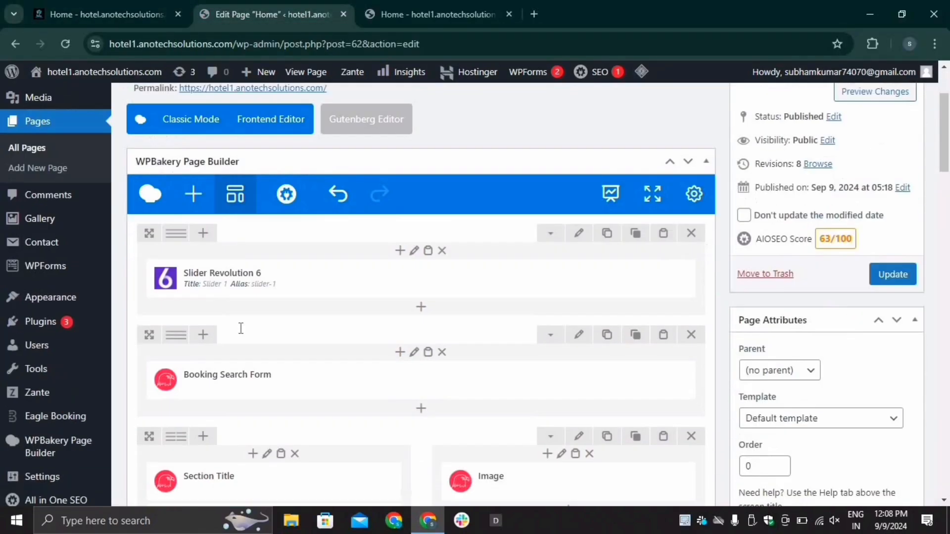
{"action": "scroll", "coordinate": [286, 304], "scroll_direction": "down", "scroll_amount": 5}
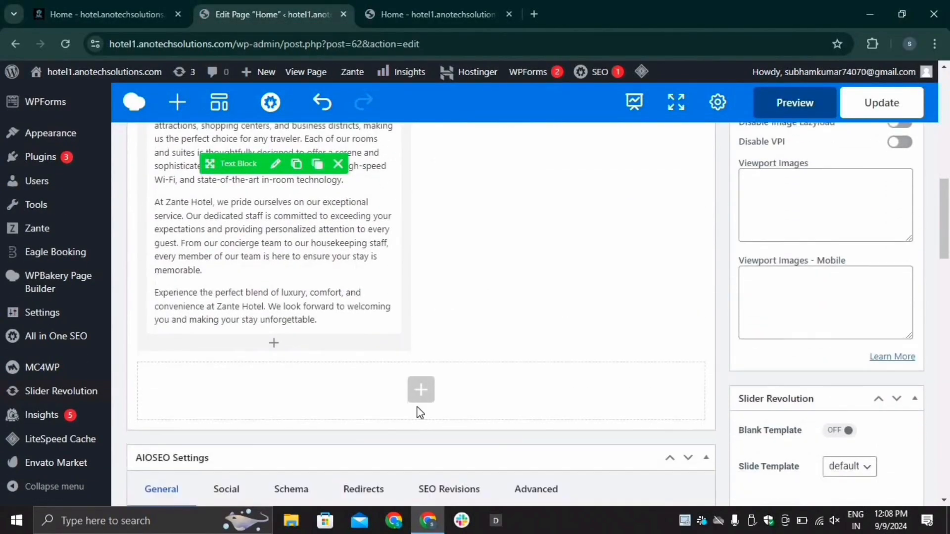
{"action": "left_click", "coordinate": [422, 355]}
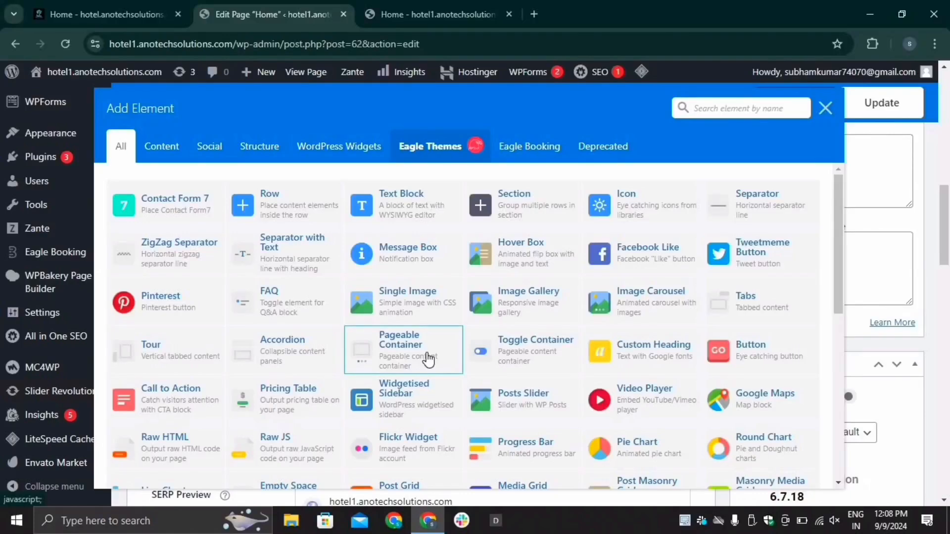
{"action": "left_click", "coordinate": [263, 216]}
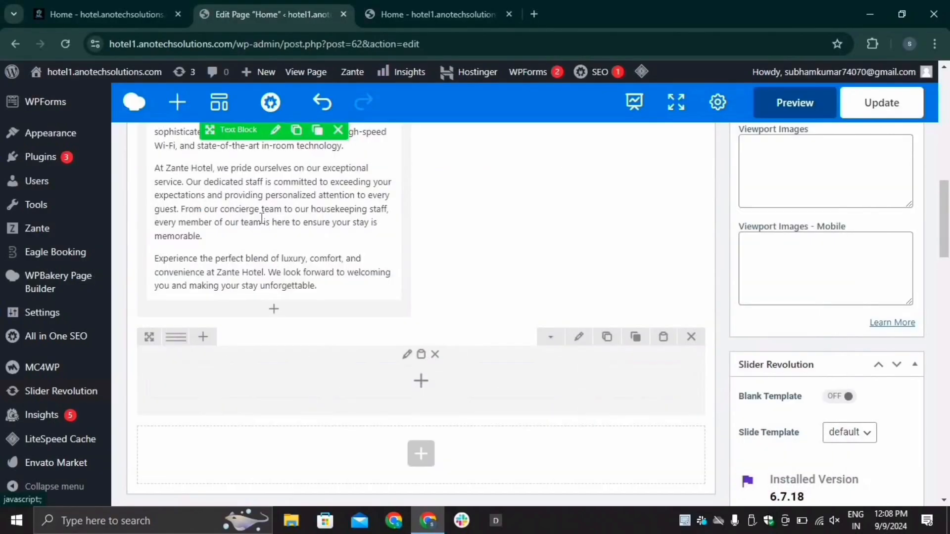
Step: Add the theme's Section Title element to the new empty row
{"action": "scroll", "coordinate": [271, 226], "scroll_direction": "down", "scroll_amount": 2}
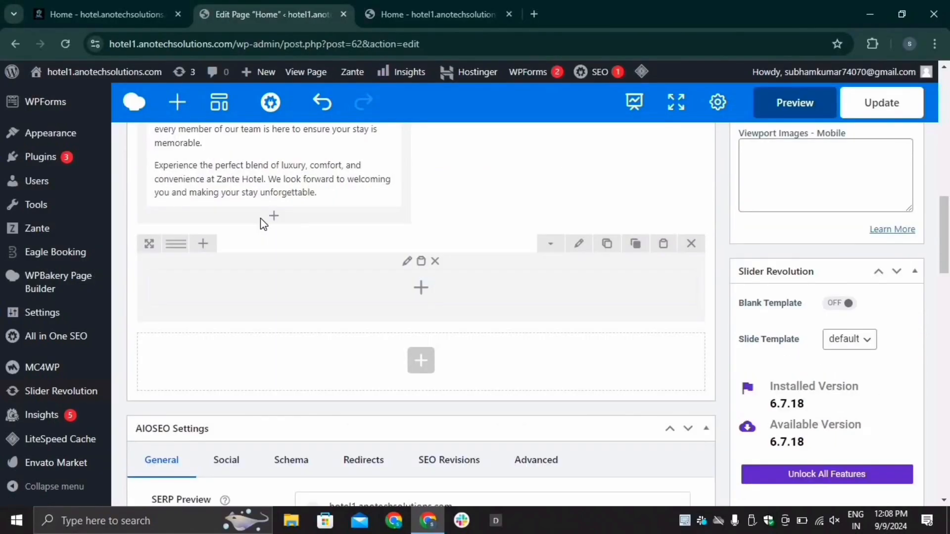
{"action": "left_click", "coordinate": [418, 296]}
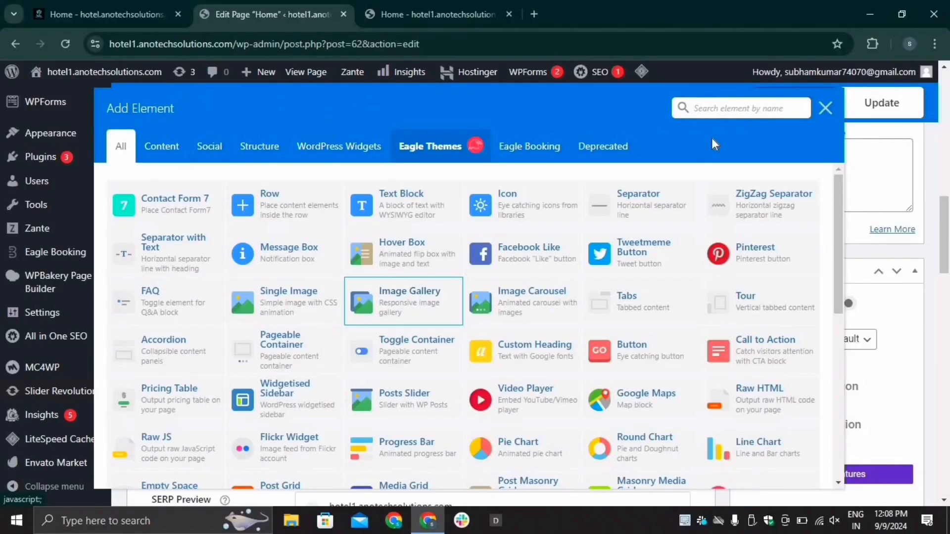
{"action": "left_click", "coordinate": [730, 110]}
{"action": "type", "text": "sec"}
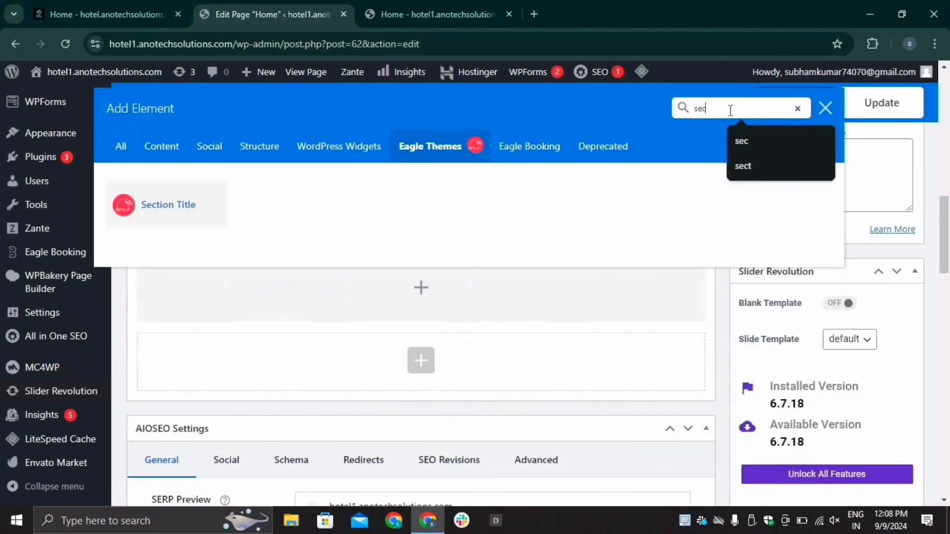
{"action": "left_click", "coordinate": [168, 194]}
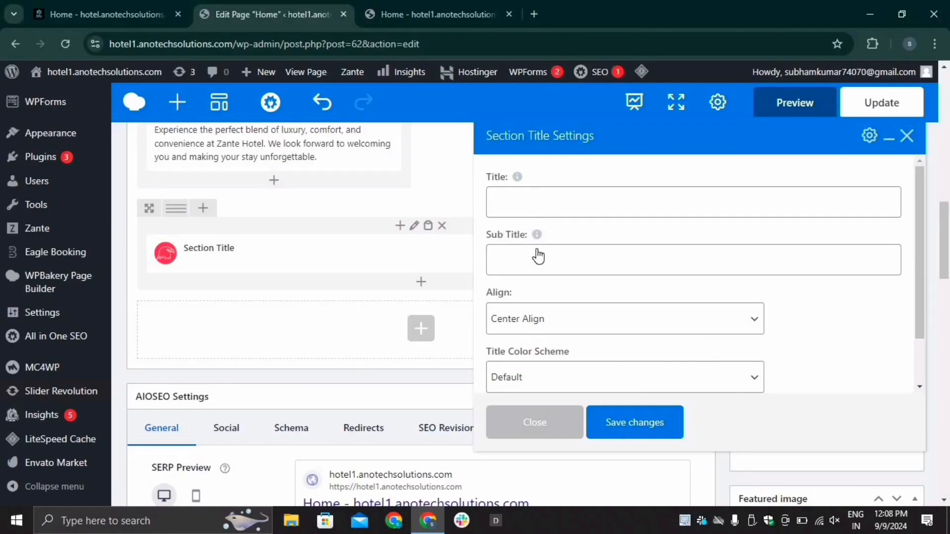
Step: Set the section title to OUR FAVOURITE ROOMS, matching the heading on the reference homepage
{"action": "left_click", "coordinate": [138, 3]}
{"action": "scroll", "coordinate": [66, 231], "scroll_direction": "up", "scroll_amount": 1}
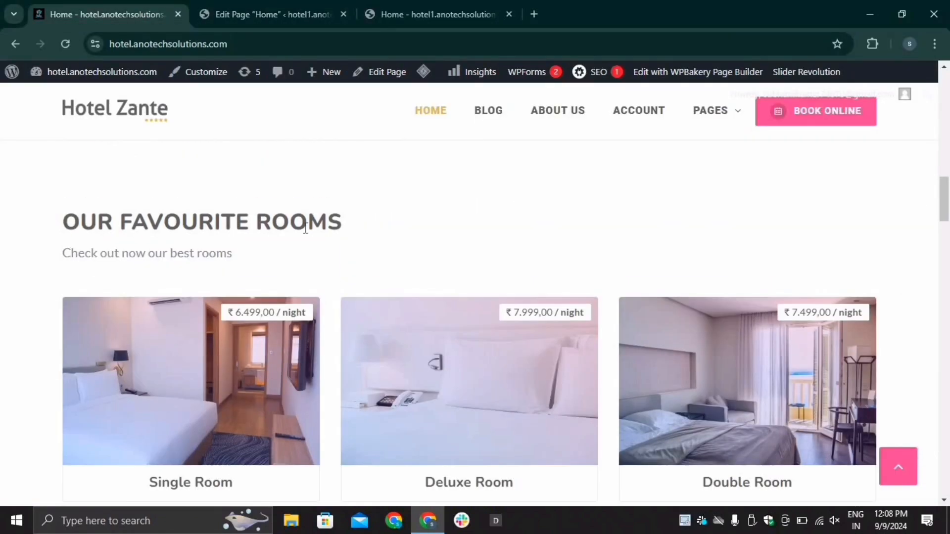
{"action": "left_click_drag", "start_coordinate": [63, 222], "coordinate": [418, 227]}
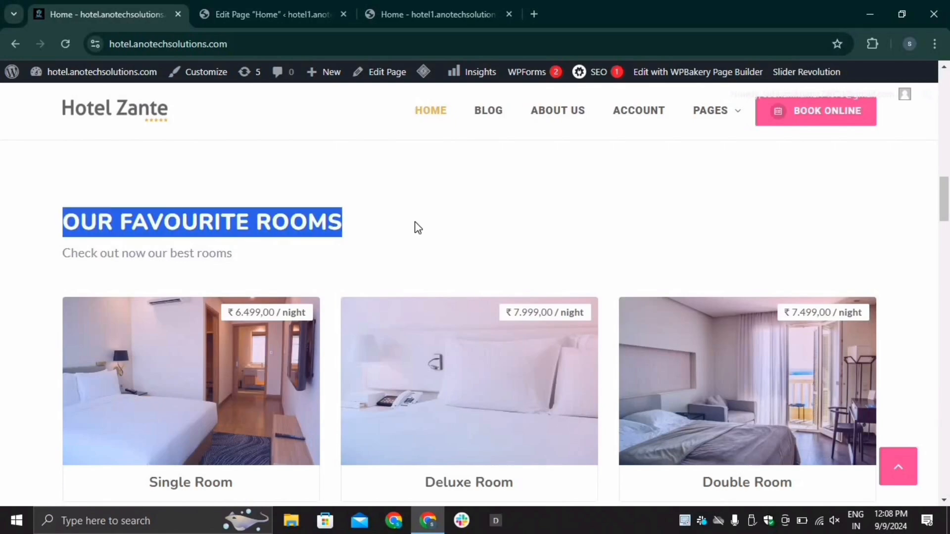
{"action": "right_click", "coordinate": [281, 215]}
{"action": "left_click", "coordinate": [331, 227]}
{"action": "left_click", "coordinate": [272, 14]}
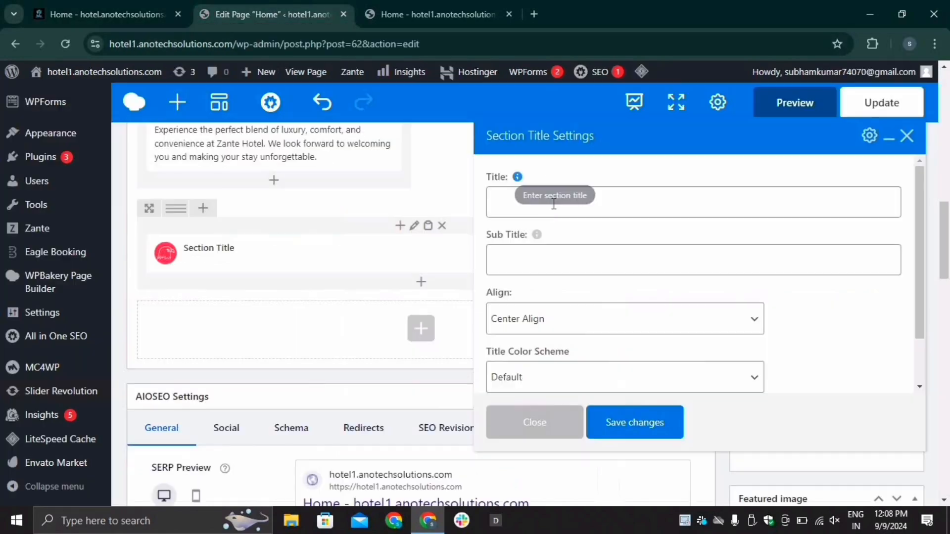
{"action": "left_click", "coordinate": [541, 207]}
{"action": "left_click", "coordinate": [534, 204]}
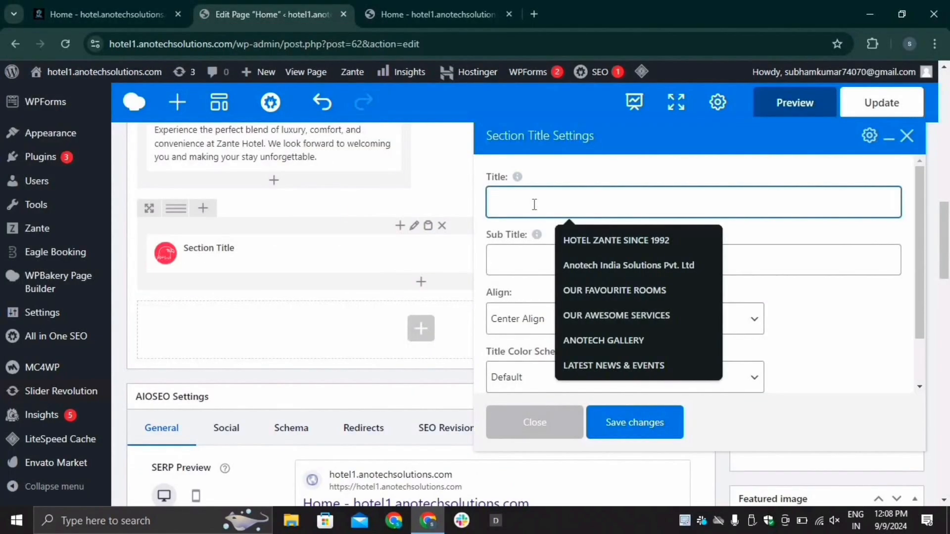
{"action": "left_click", "coordinate": [610, 296]}
Step: Set the section's subtitle to "Check out our awesome services"
{"action": "left_click", "coordinate": [531, 263]}
{"action": "left_click", "coordinate": [123, 9]}
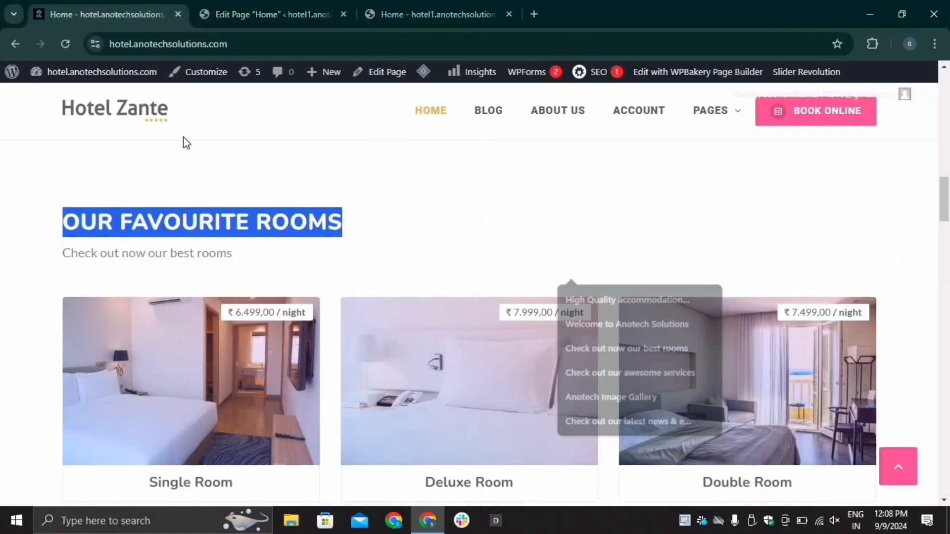
{"action": "left_click", "coordinate": [255, 9]}
{"action": "left_click", "coordinate": [599, 269]}
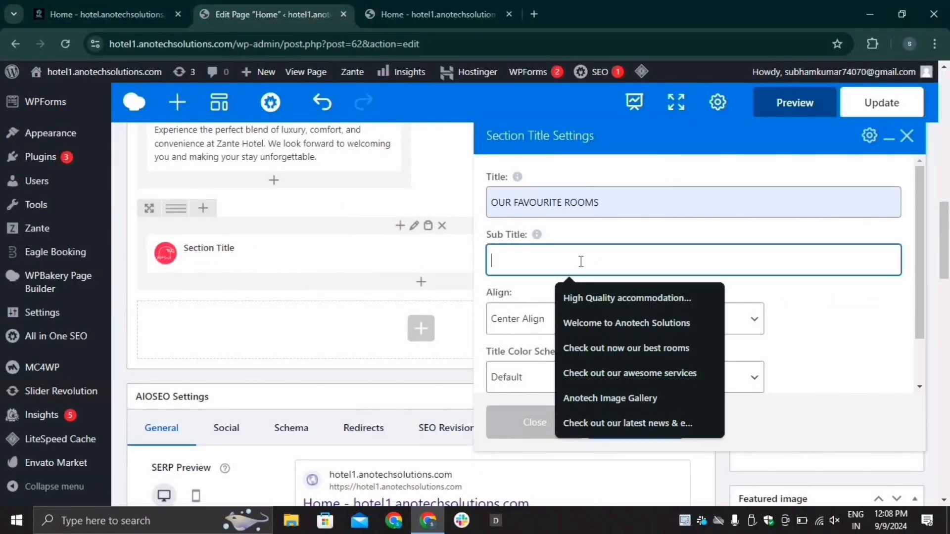
{"action": "left_click", "coordinate": [610, 371]}
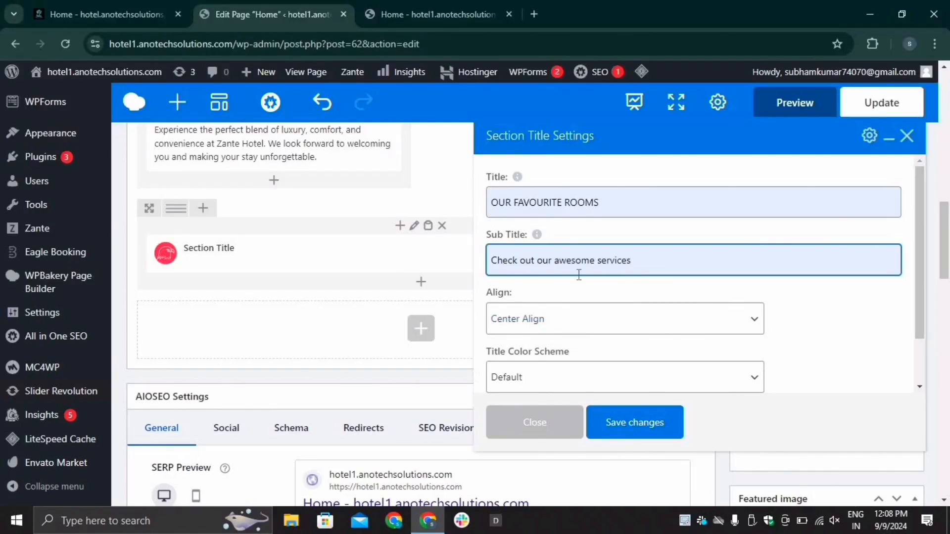
Step: Set the section title's alignment to Left Align and save the element's settings
{"action": "left_click", "coordinate": [561, 323]}
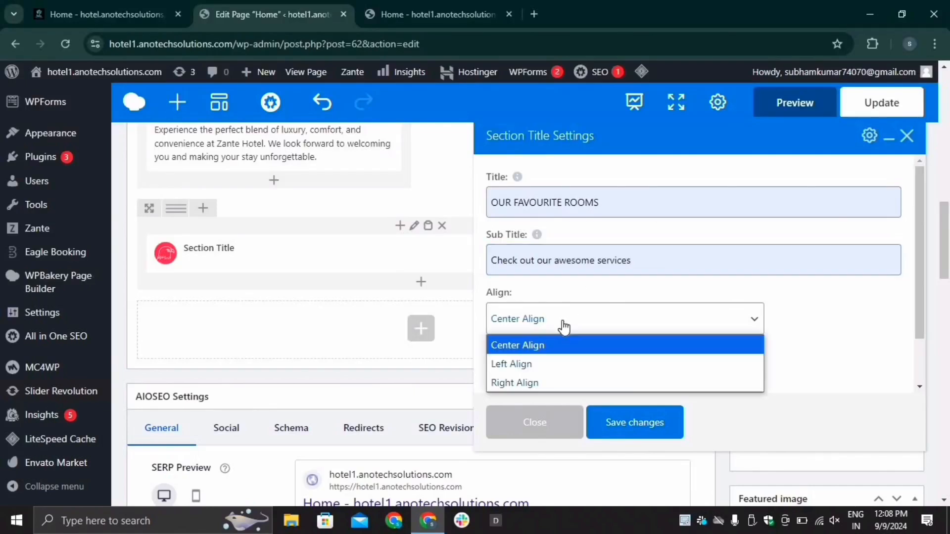
{"action": "left_click", "coordinate": [548, 364]}
{"action": "scroll", "coordinate": [600, 348], "scroll_direction": "down", "scroll_amount": 1}
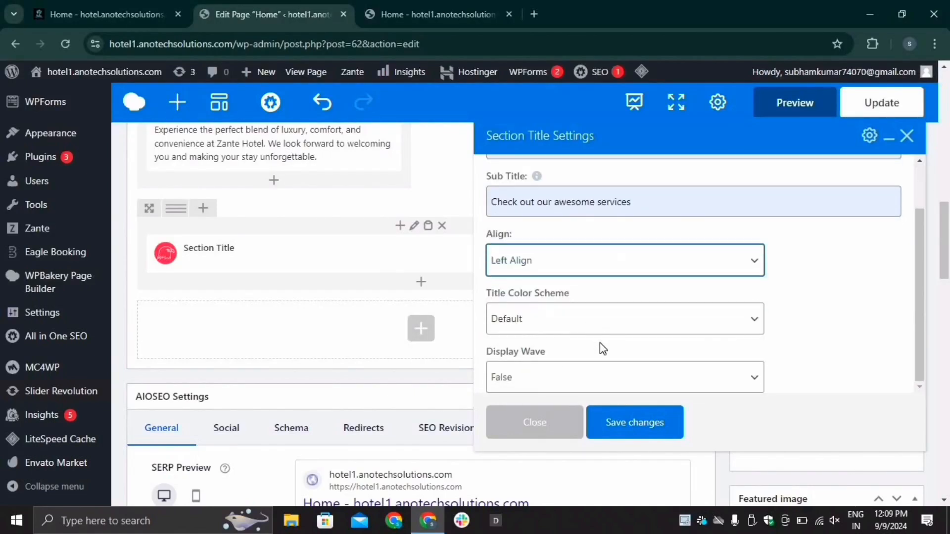
{"action": "left_click", "coordinate": [621, 432]}
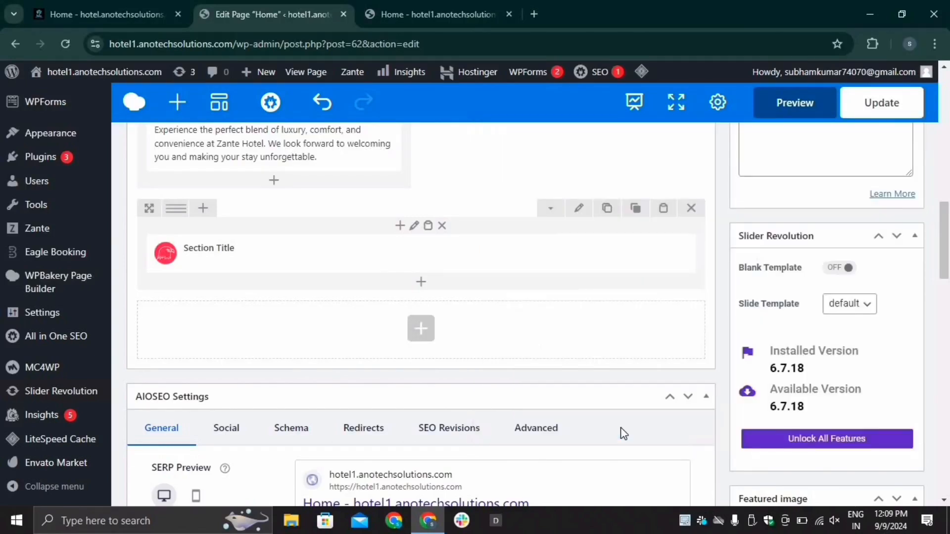
Step: Add the theme's Rooms element below the new section title in the same row
{"action": "left_click", "coordinate": [421, 283]}
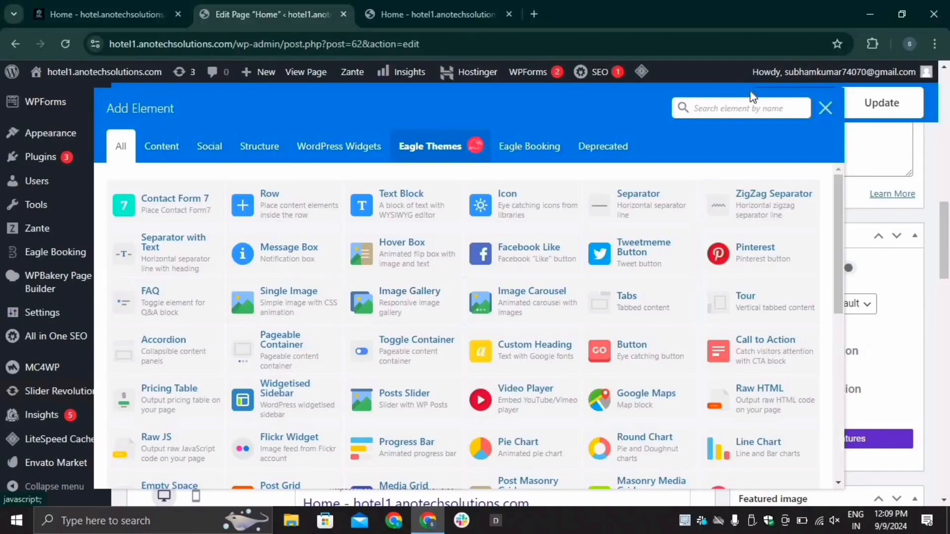
{"action": "type", "text": "roo"}
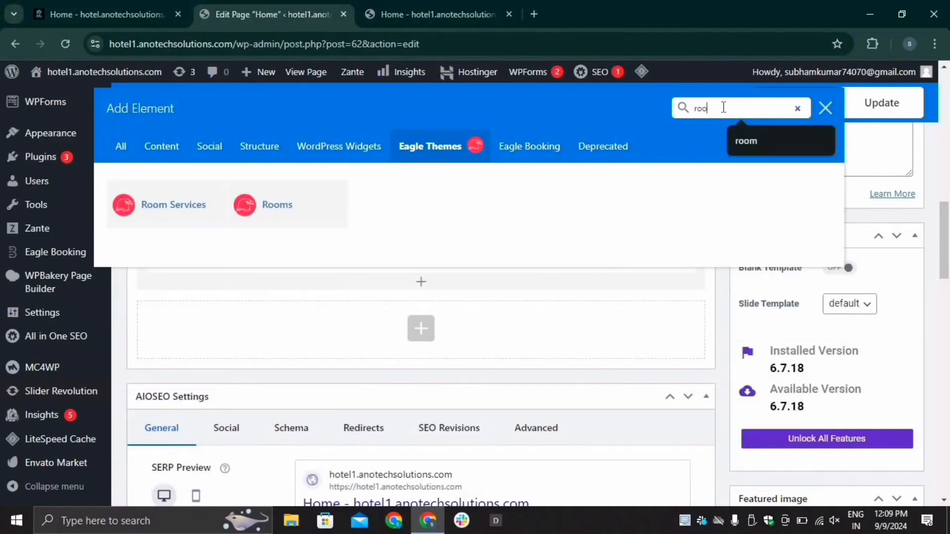
{"action": "left_click", "coordinate": [277, 205]}
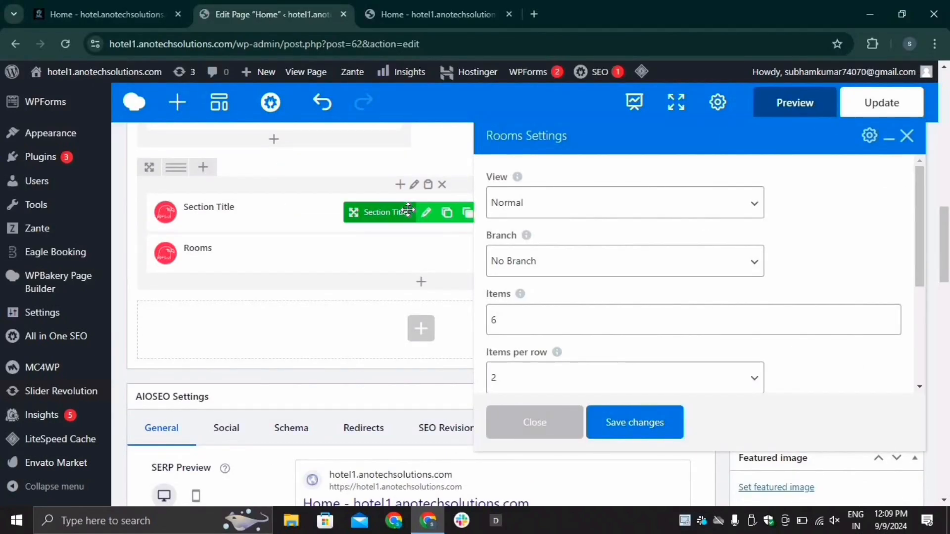
Step: Set the Rooms element to 3 items with 3 items per row, and save its settings
{"action": "scroll", "coordinate": [570, 288], "scroll_direction": "up", "scroll_amount": 5}
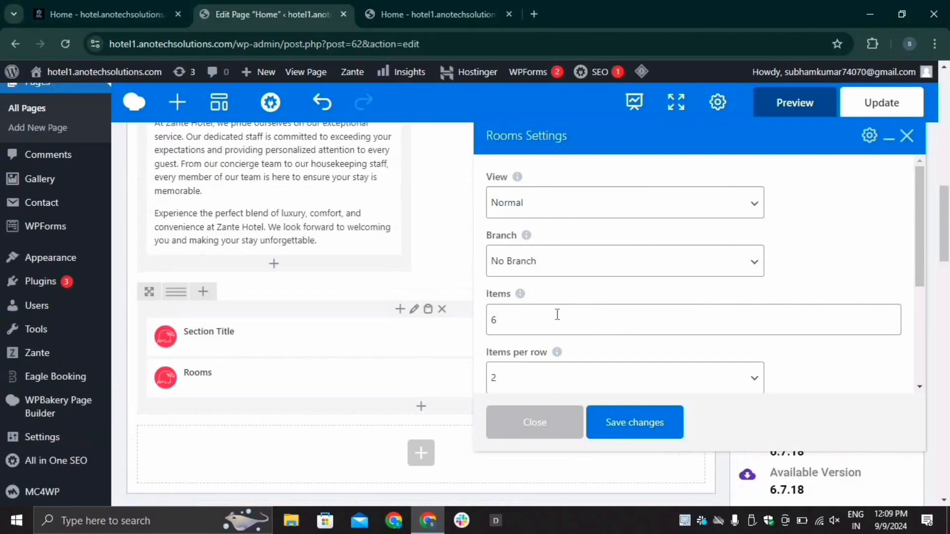
{"action": "left_click", "coordinate": [542, 320]}
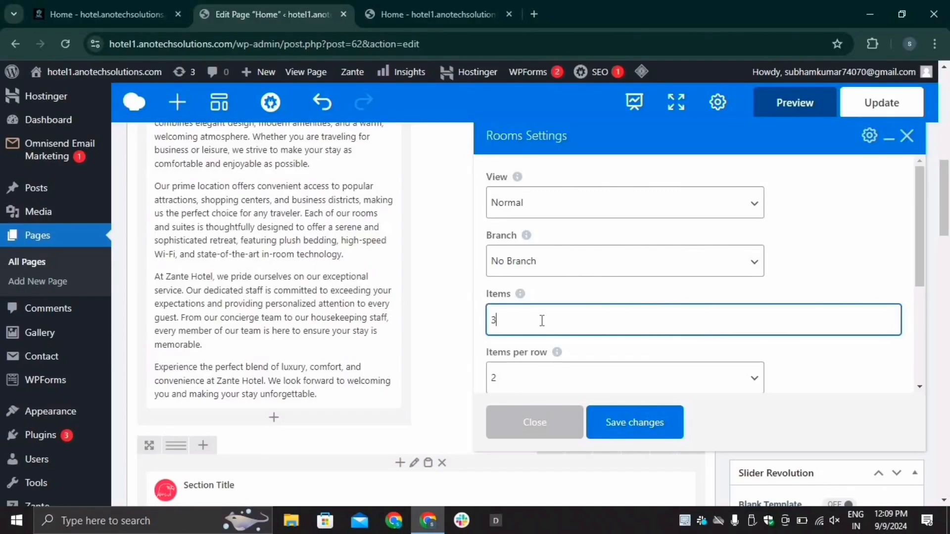
{"action": "scroll", "coordinate": [541, 348], "scroll_direction": "down", "scroll_amount": 1}
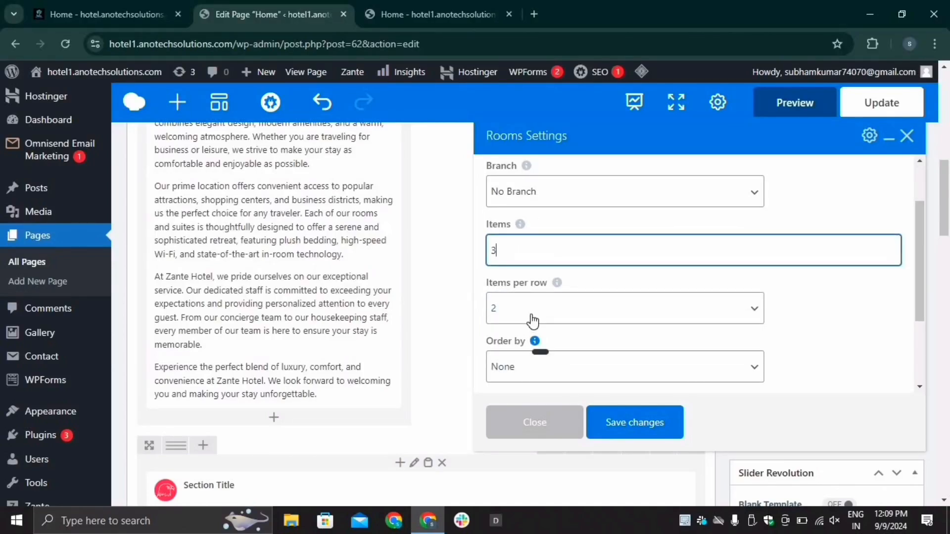
{"action": "left_click", "coordinate": [529, 311]}
{"action": "left_click", "coordinate": [528, 353]}
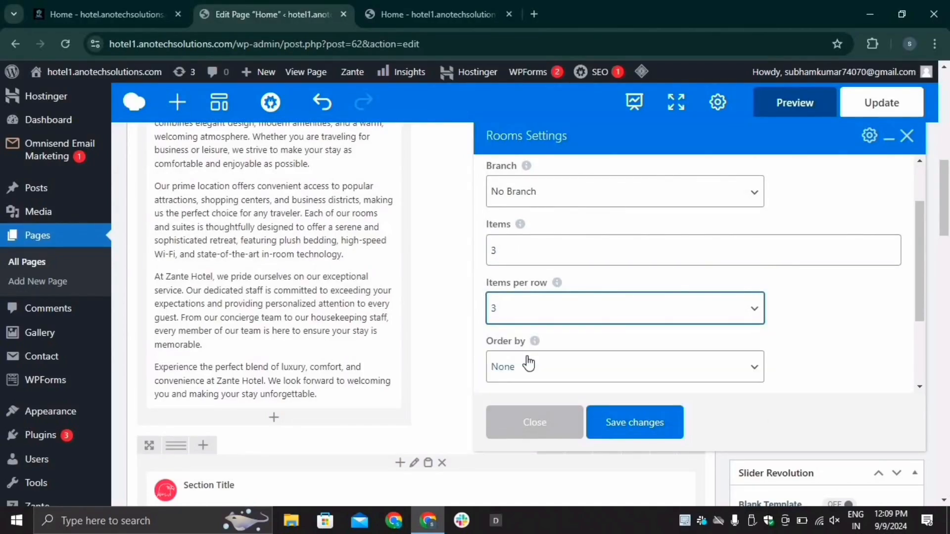
{"action": "scroll", "coordinate": [562, 340], "scroll_direction": "down", "scroll_amount": 1}
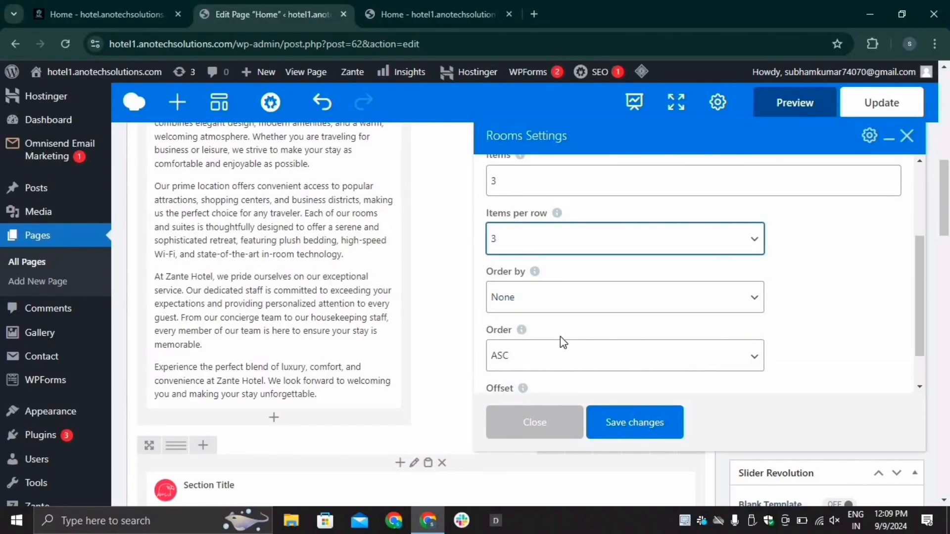
{"action": "left_click", "coordinate": [633, 433]}
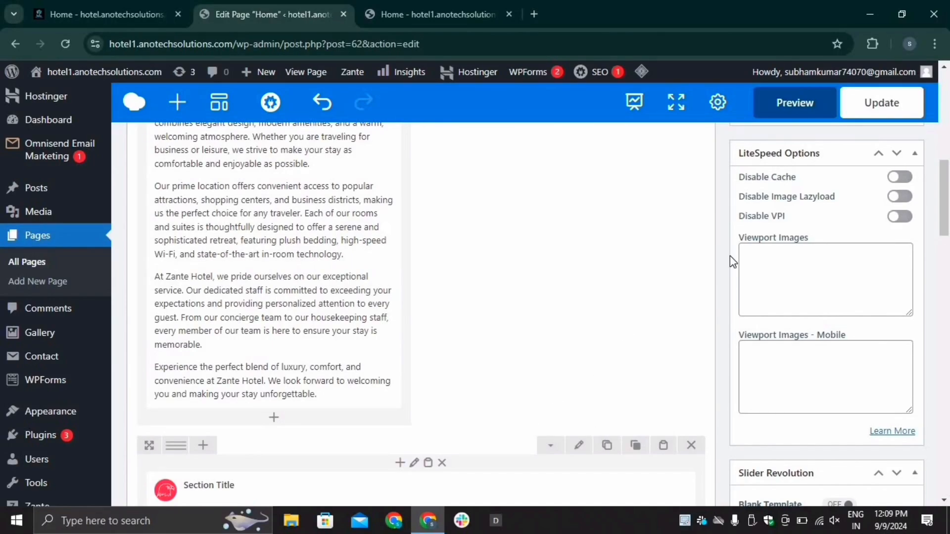
Step: Set the favourite rooms row's padding to 100 at the top and 70 at the bottom, and save the row settings
{"action": "scroll", "coordinate": [614, 351], "scroll_direction": "down", "scroll_amount": 3}
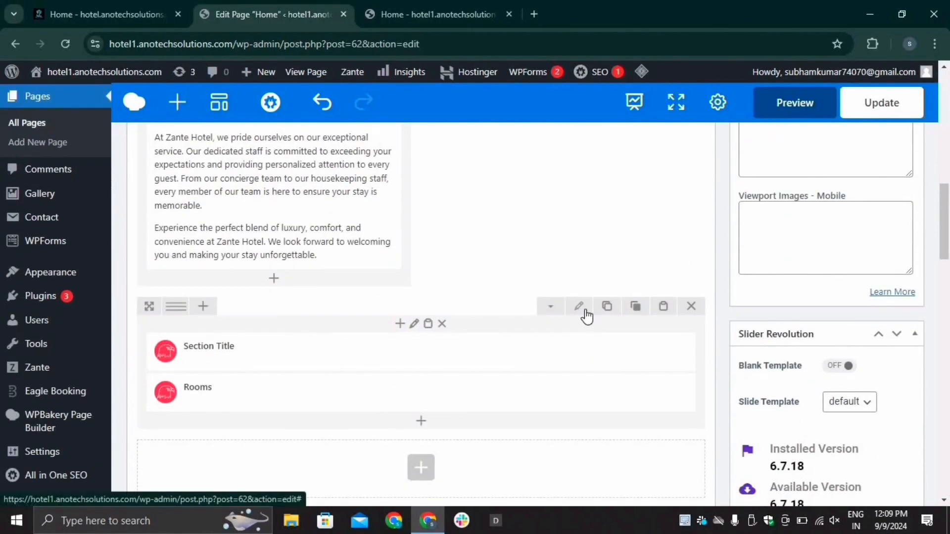
{"action": "left_click", "coordinate": [584, 312]}
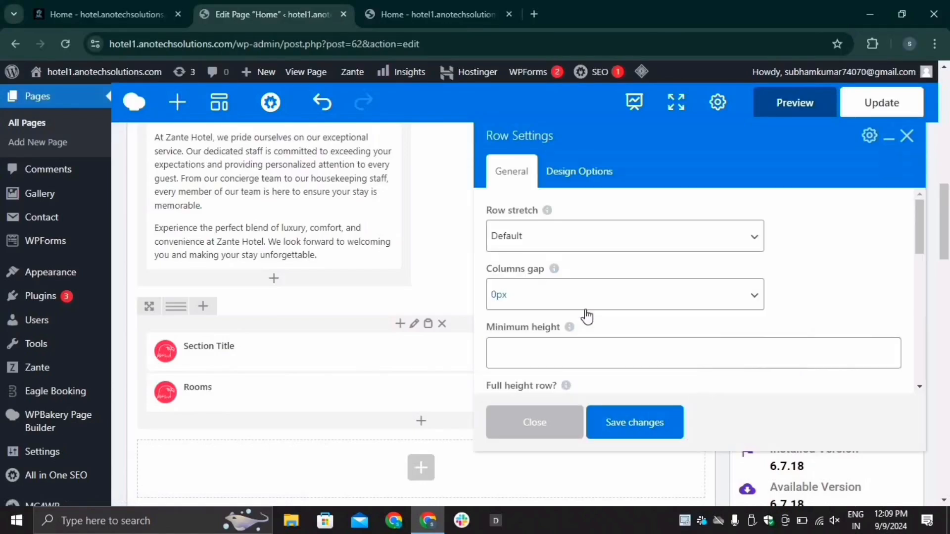
{"action": "left_click", "coordinate": [587, 177]}
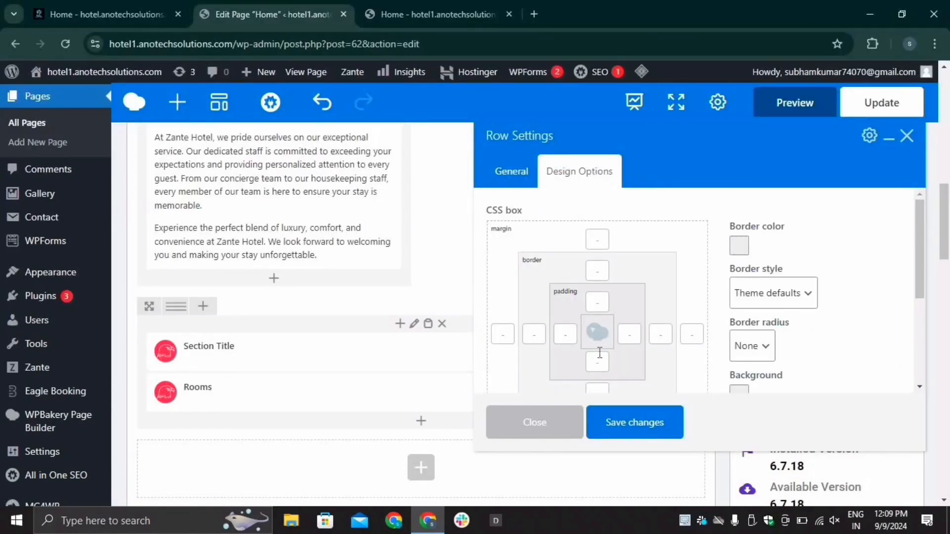
{"action": "left_click", "coordinate": [601, 298]}
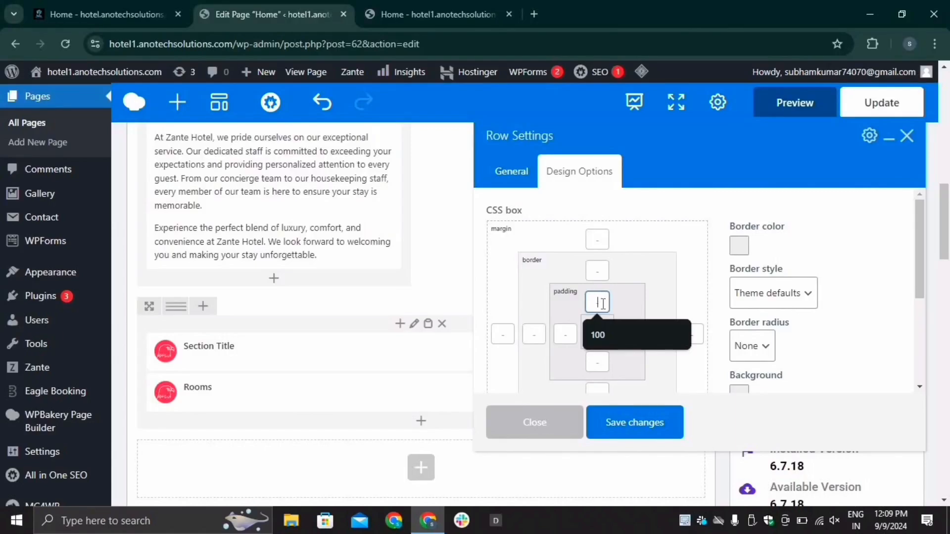
{"action": "left_click", "coordinate": [599, 361]}
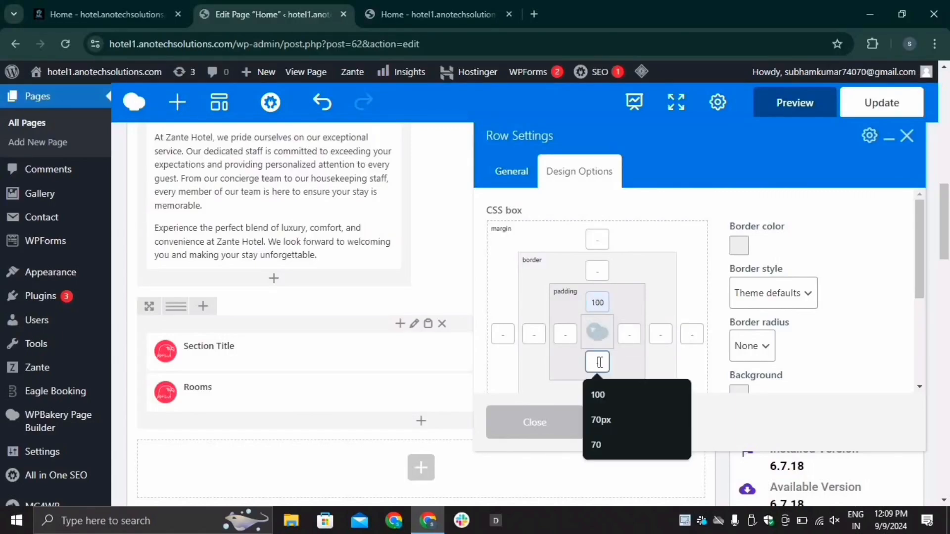
{"action": "left_click", "coordinate": [604, 441]}
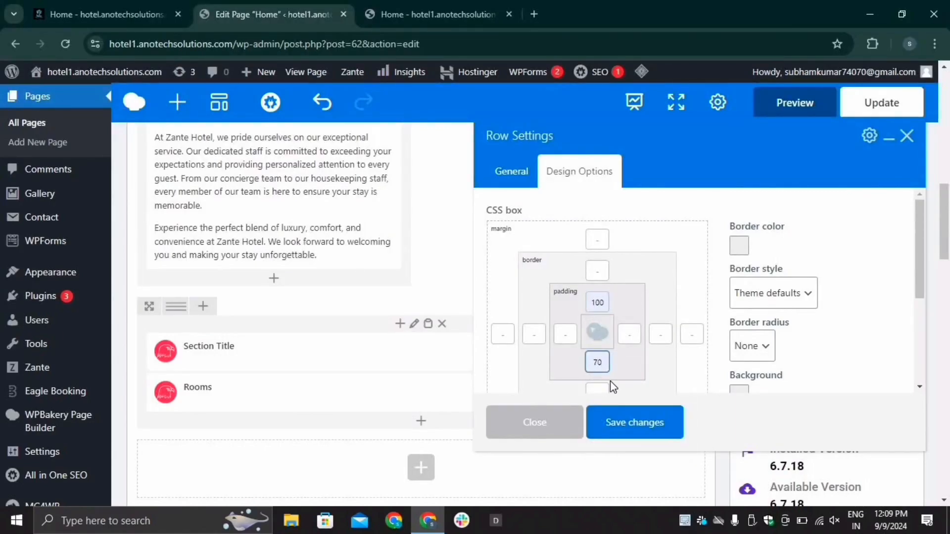
{"action": "left_click", "coordinate": [642, 422]}
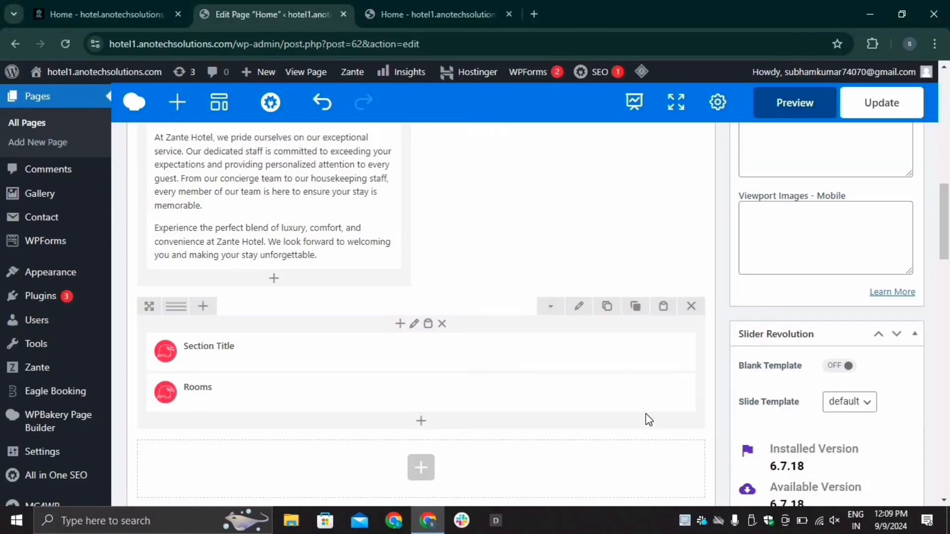
Step: Update the Home page to publish the favourite rooms section
{"action": "scroll", "coordinate": [767, 278], "scroll_direction": "up", "scroll_amount": 10}
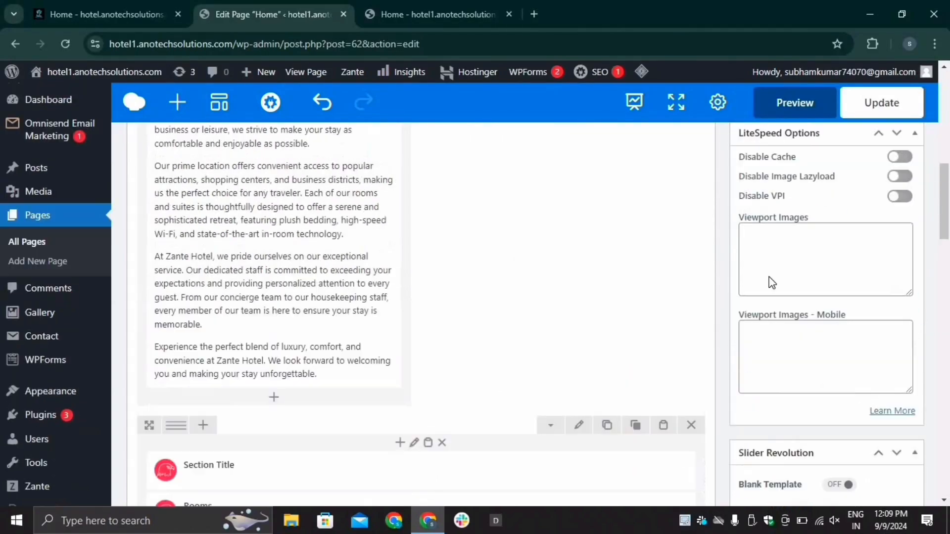
{"action": "scroll", "coordinate": [830, 274], "scroll_direction": "up", "scroll_amount": 3}
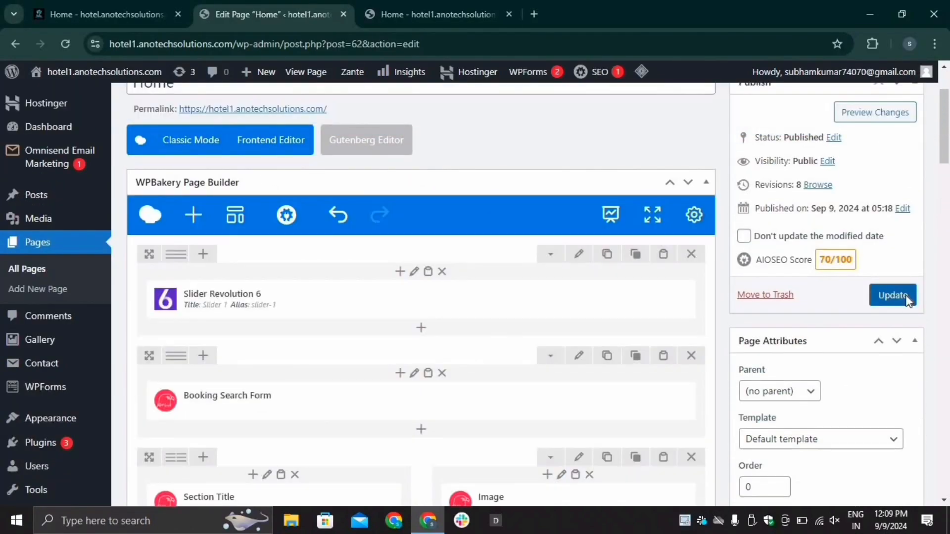
{"action": "left_click", "coordinate": [907, 297]}
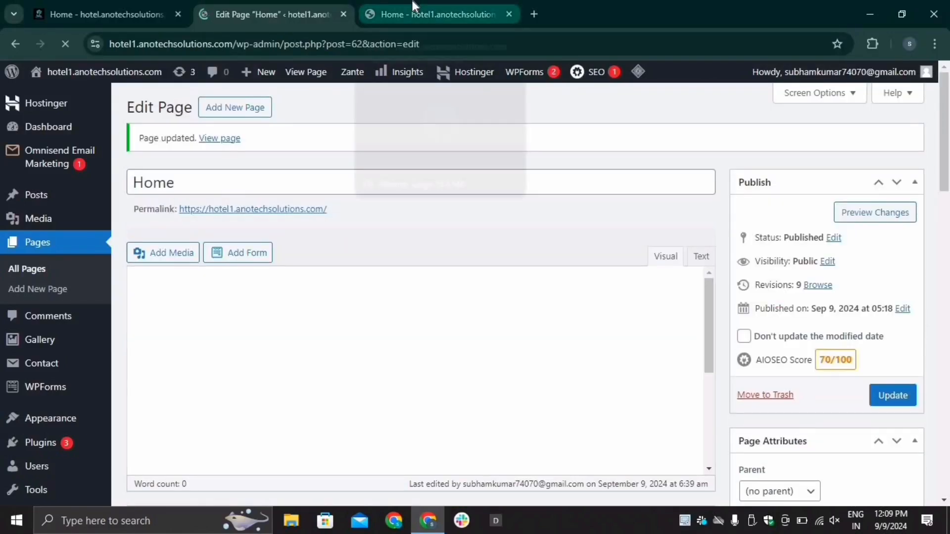
Step: Reload the live homepage to check the favourite rooms section, and examine the services section on the reference homepage
{"action": "left_click", "coordinate": [413, 13]}
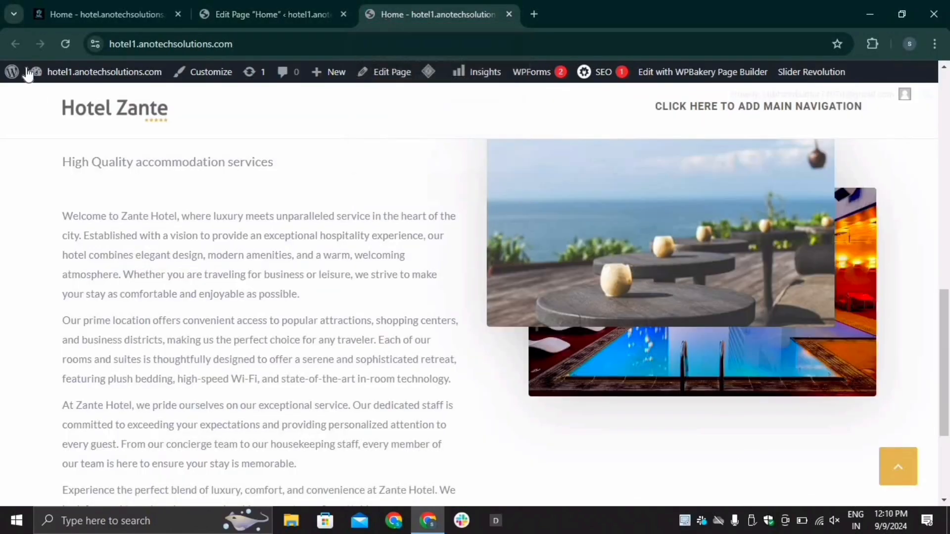
{"action": "left_click", "coordinate": [72, 40]}
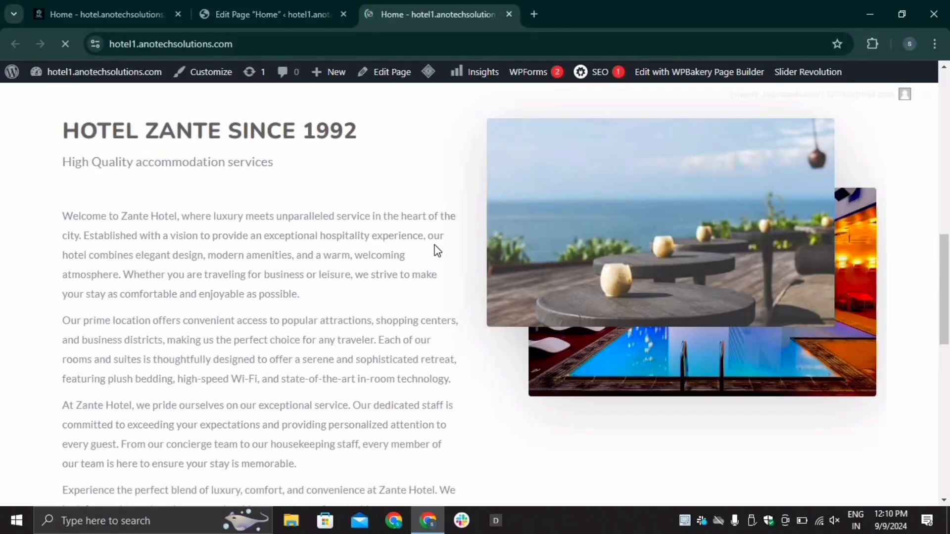
{"action": "scroll", "coordinate": [436, 250], "scroll_direction": "down", "scroll_amount": 8}
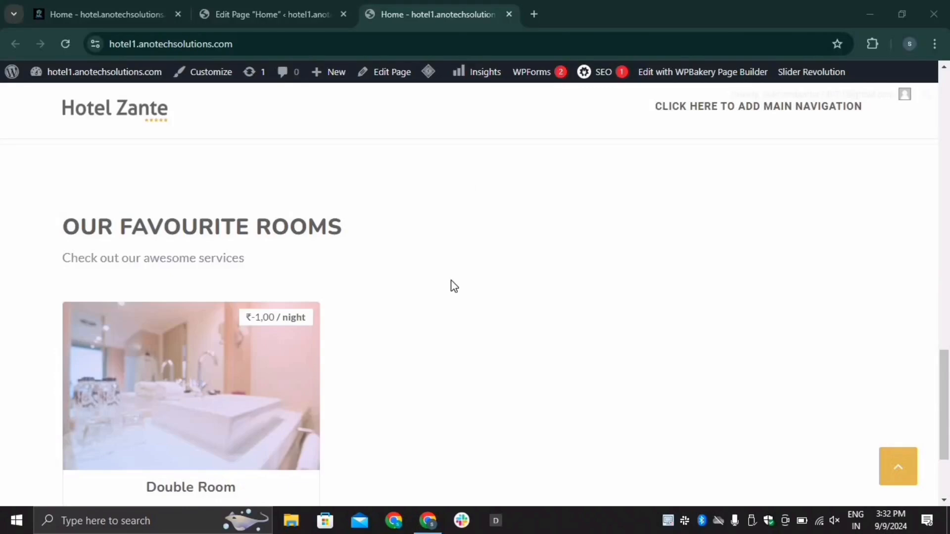
{"action": "left_click", "coordinate": [101, 12]}
{"action": "scroll", "coordinate": [217, 212], "scroll_direction": "down", "scroll_amount": 10}
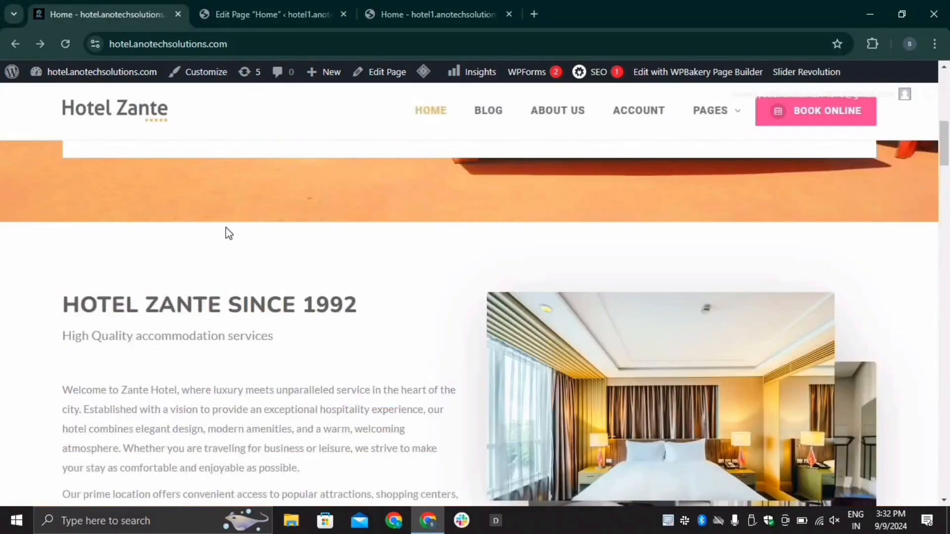
{"action": "scroll", "coordinate": [236, 244], "scroll_direction": "down", "scroll_amount": 9}
{"action": "scroll", "coordinate": [817, 348], "scroll_direction": "up", "scroll_amount": 1}
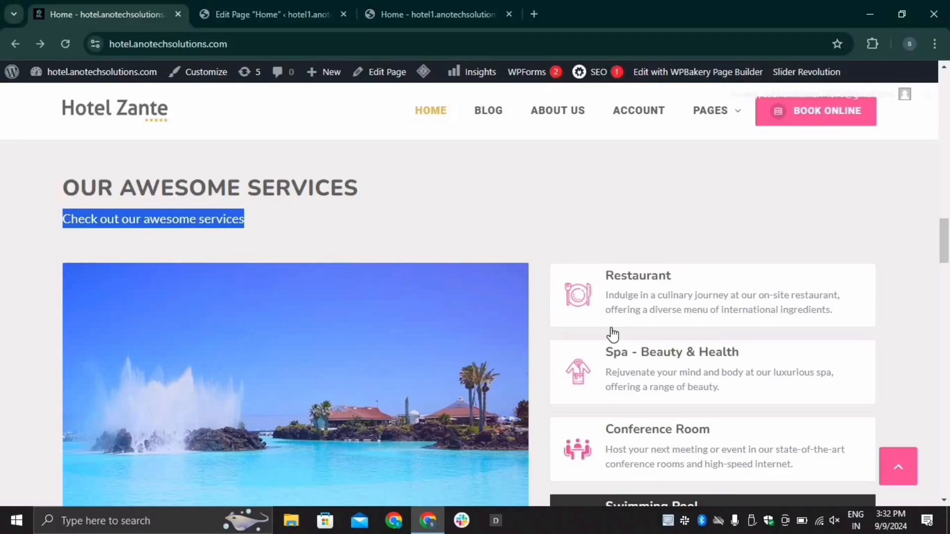
Step: Add a new row at the end of the Home page's layout and insert a Section Title element in it
{"action": "left_click", "coordinate": [228, 13]}
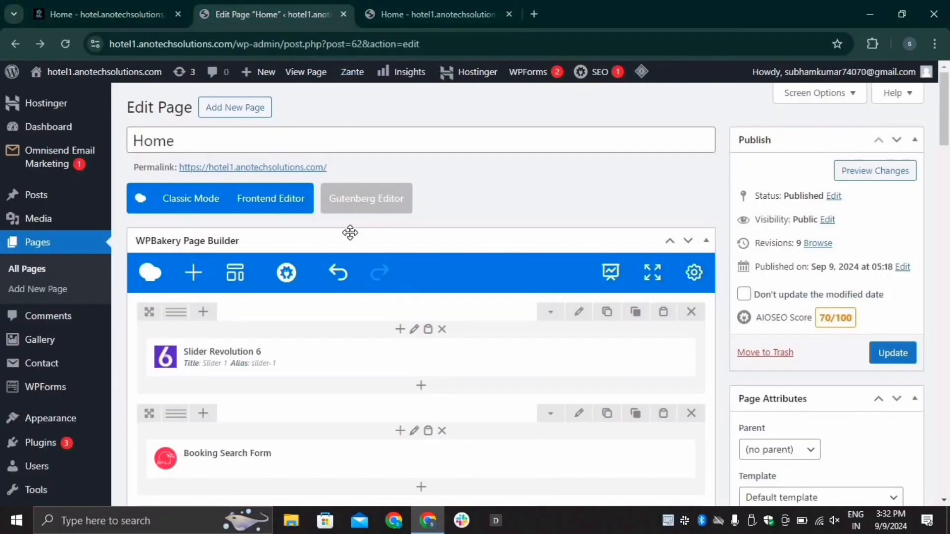
{"action": "scroll", "coordinate": [360, 241], "scroll_direction": "down", "scroll_amount": 13}
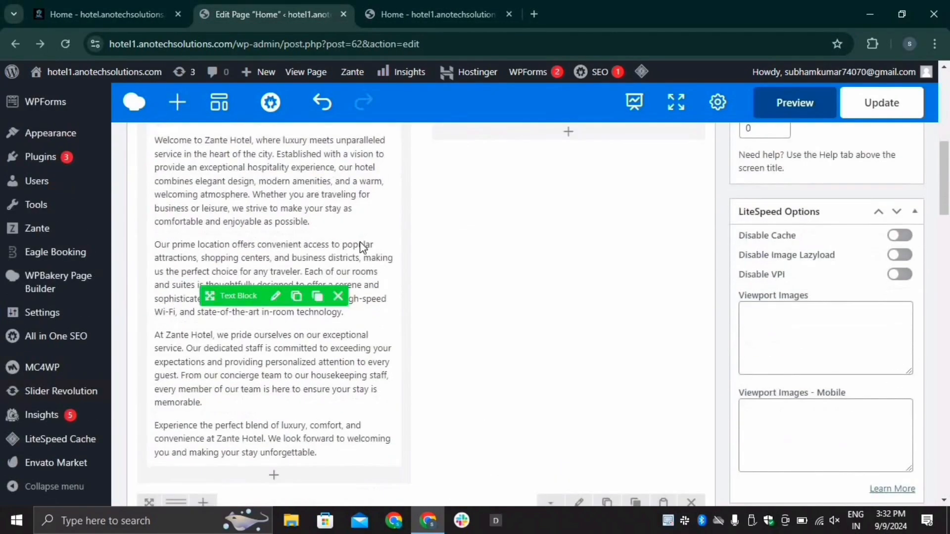
{"action": "scroll", "coordinate": [423, 276], "scroll_direction": "down", "scroll_amount": 5}
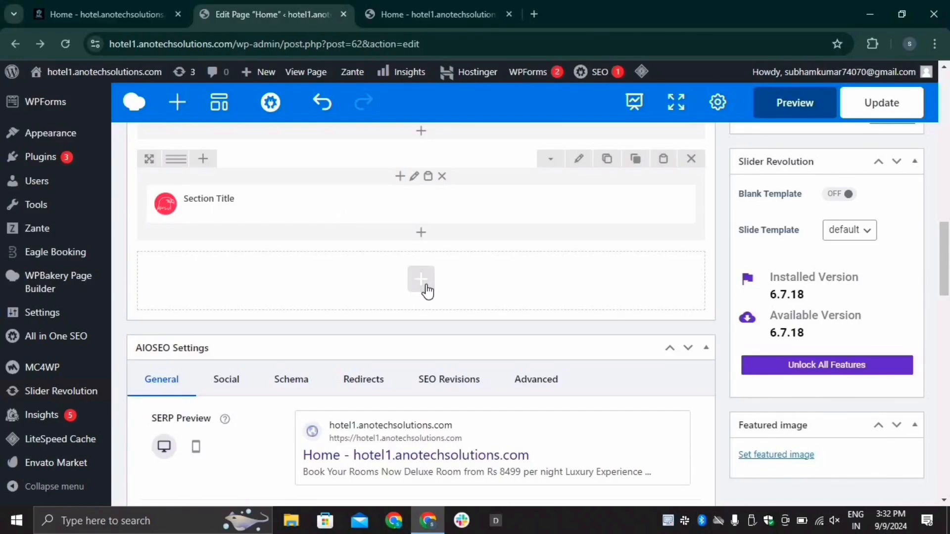
{"action": "left_click", "coordinate": [426, 291]}
{"action": "left_click", "coordinate": [288, 224]}
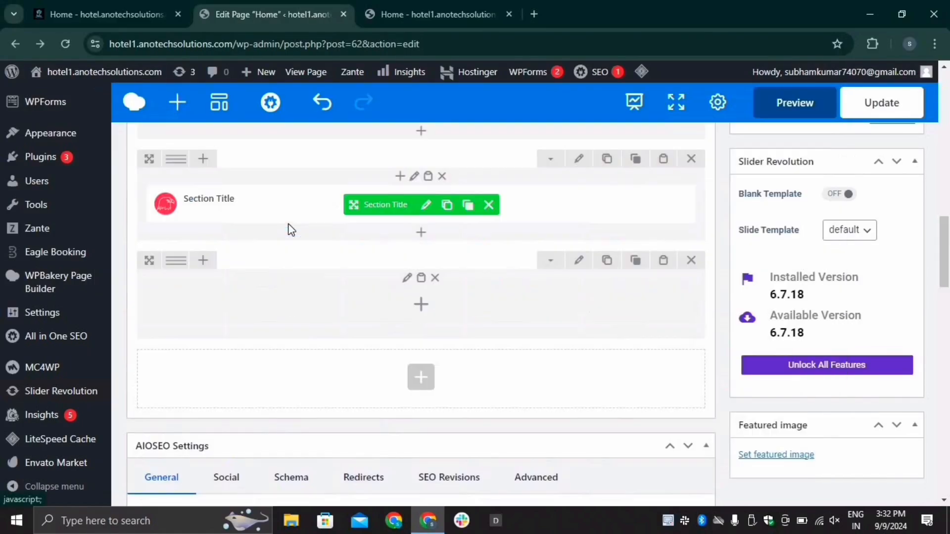
{"action": "scroll", "coordinate": [287, 224], "scroll_direction": "down", "scroll_amount": 1}
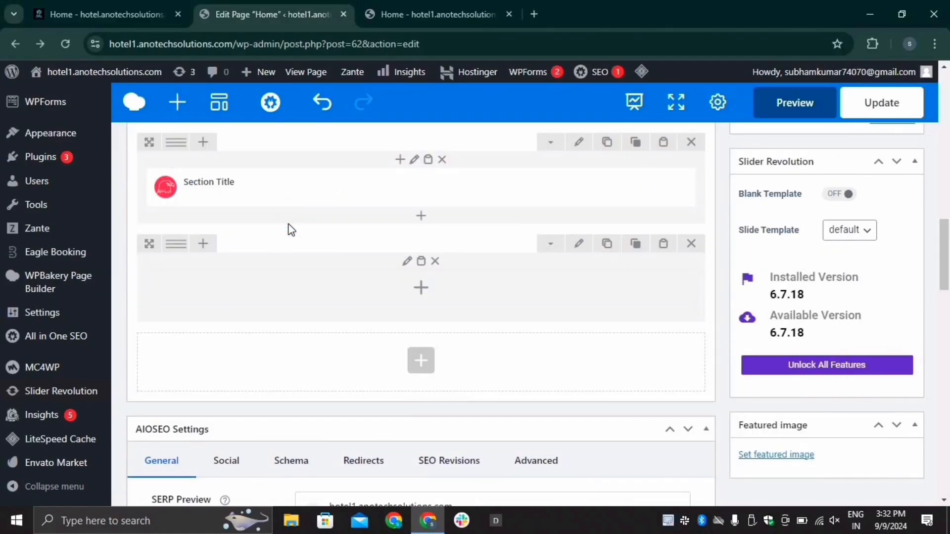
{"action": "left_click", "coordinate": [422, 289]}
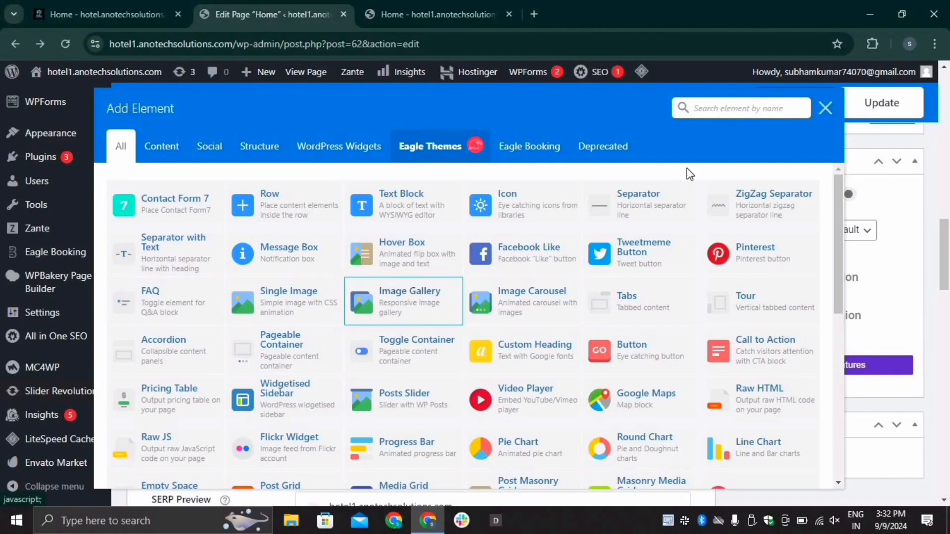
{"action": "type", "text": "sec"}
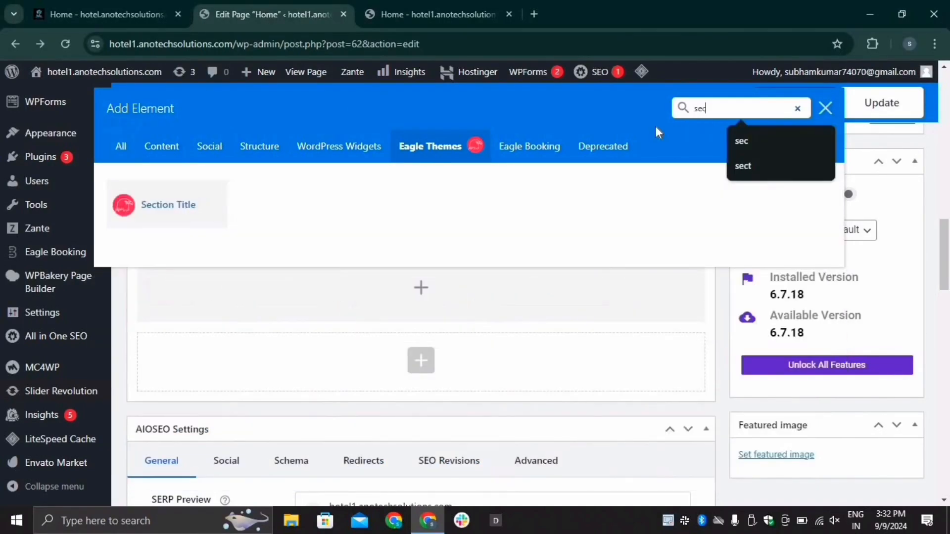
{"action": "left_click", "coordinate": [168, 197]}
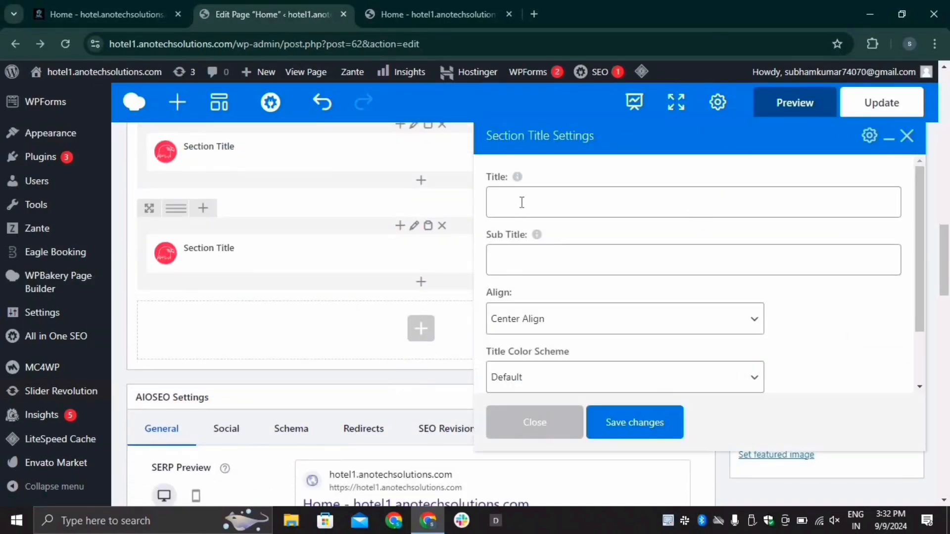
Step: Set the new section's title to "OUR AWESOME SERVICES", matching the reference homepage
{"action": "left_click", "coordinate": [522, 203]}
{"action": "left_click", "coordinate": [129, 2]}
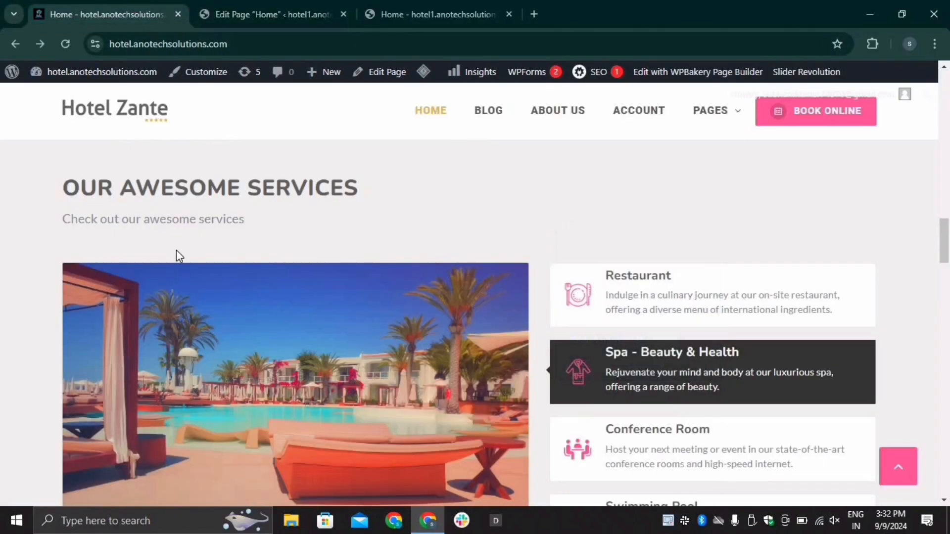
{"action": "left_click", "coordinate": [256, 6]}
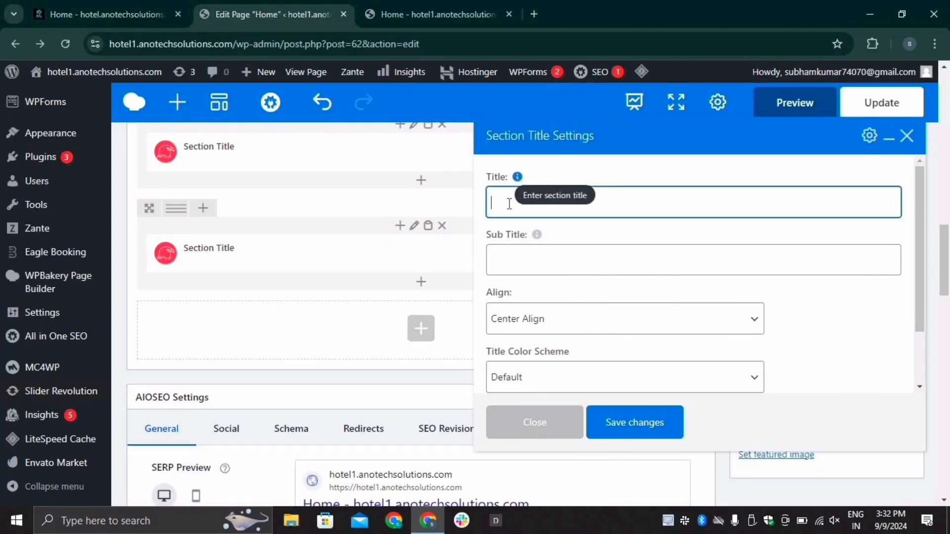
{"action": "left_click", "coordinate": [526, 198]}
{"action": "left_click", "coordinate": [613, 291]}
Step: Set the services section's subtitle to "Check out our awesome services", as on the reference homepage
{"action": "left_click", "coordinate": [558, 261]}
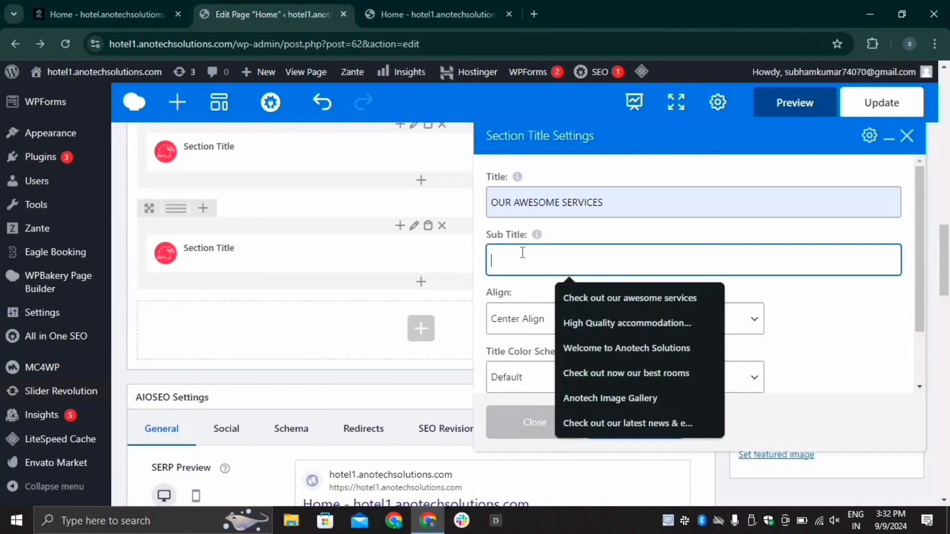
{"action": "left_click", "coordinate": [114, 5]}
{"action": "left_click", "coordinate": [263, 11]}
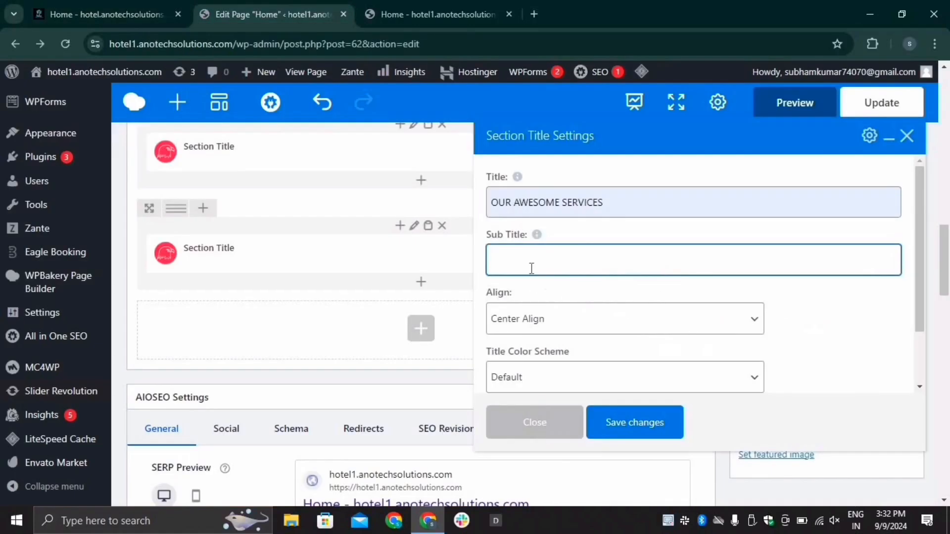
{"action": "left_click", "coordinate": [531, 268]}
{"action": "left_click", "coordinate": [603, 302]}
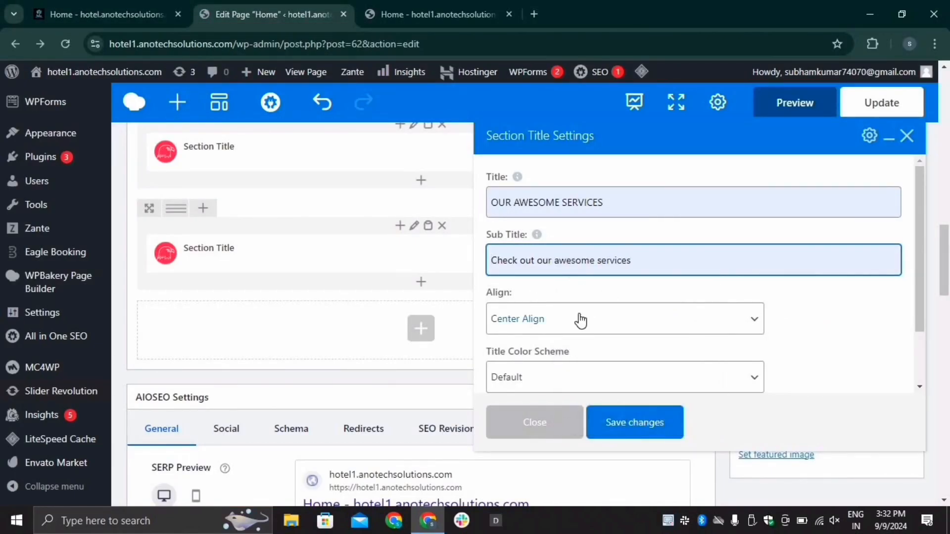
Step: Set the services section title to Left Align and save its settings
{"action": "left_click", "coordinate": [580, 320]}
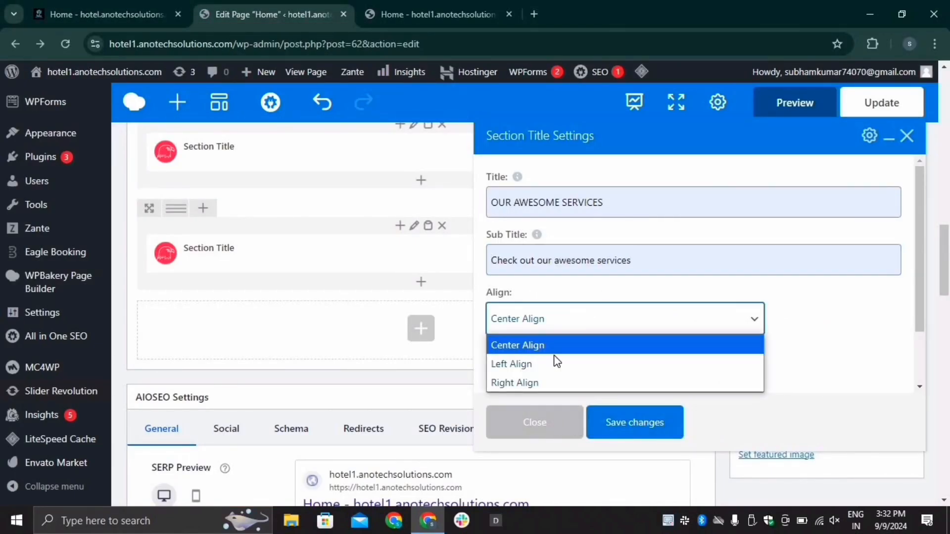
{"action": "left_click", "coordinate": [613, 364]}
{"action": "left_click", "coordinate": [632, 422]}
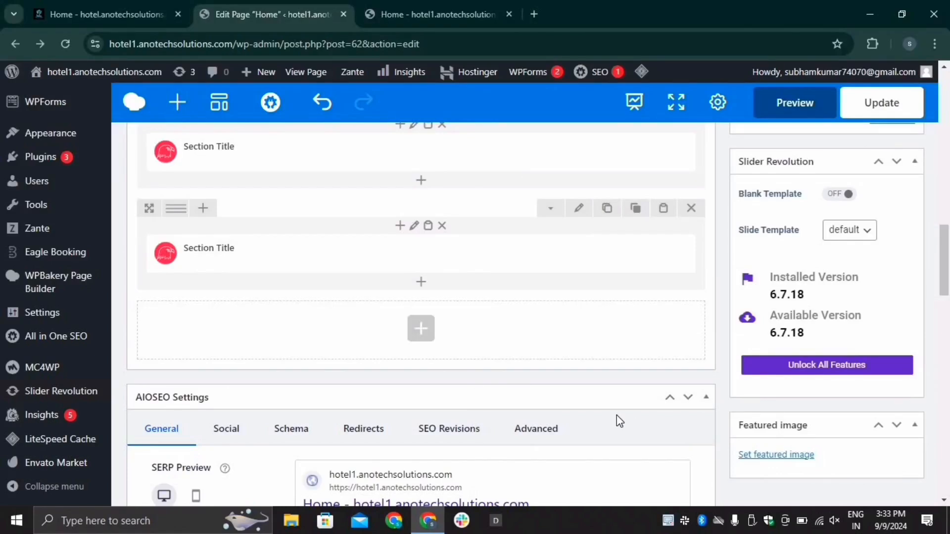
Step: Add the theme's Services element below the services section title in the same row
{"action": "left_click", "coordinate": [421, 282]}
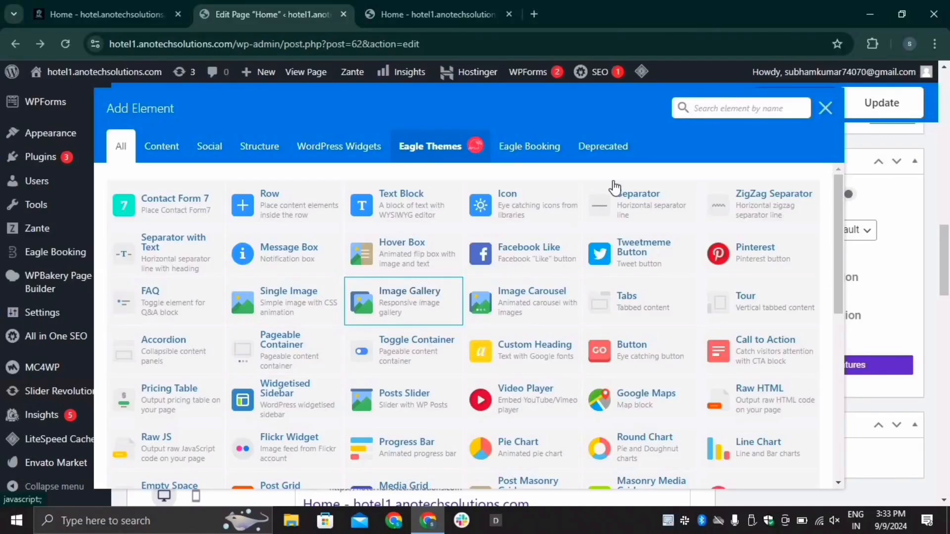
{"action": "left_click", "coordinate": [717, 111]}
{"action": "type", "text": "serv"}
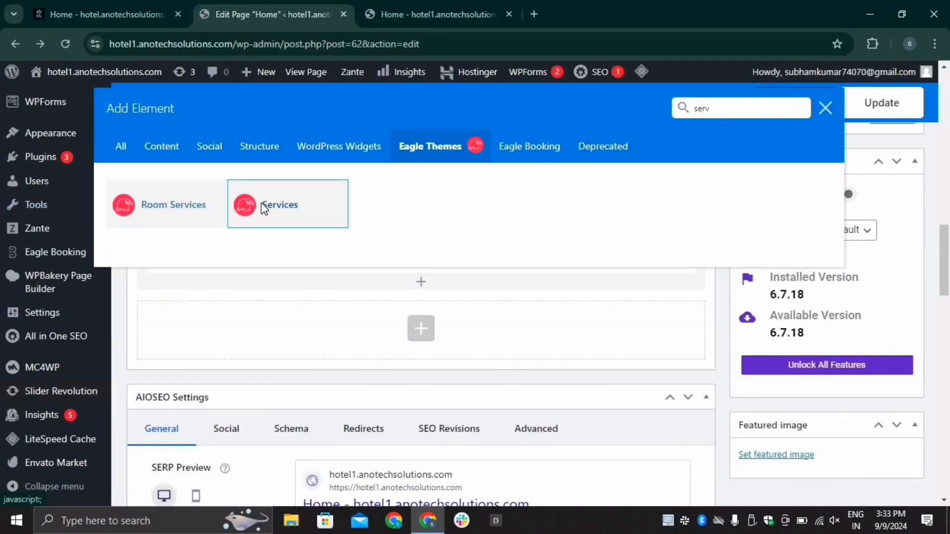
{"action": "left_click", "coordinate": [262, 206]}
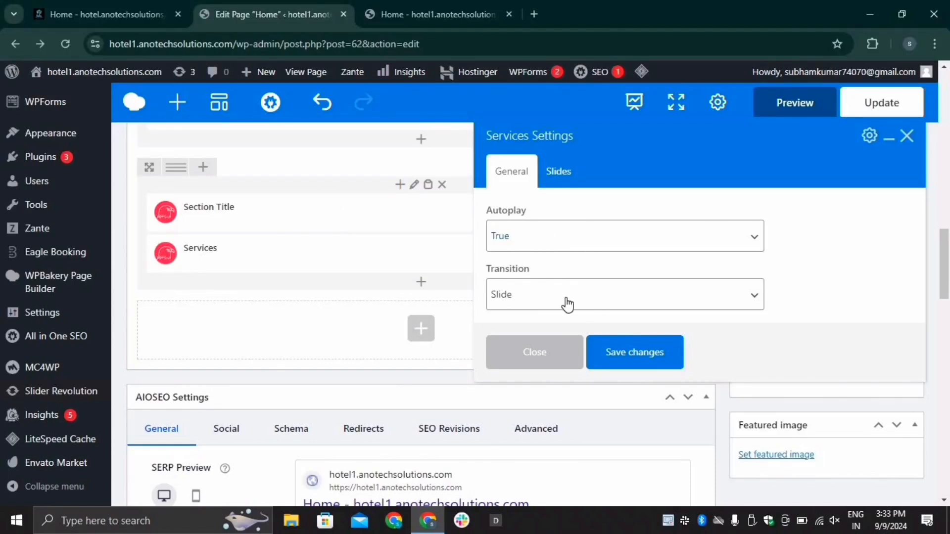
Step: Set the first slide item's title in the Services element to "Restaurant", copied from the reference homepage
{"action": "left_click", "coordinate": [558, 171]}
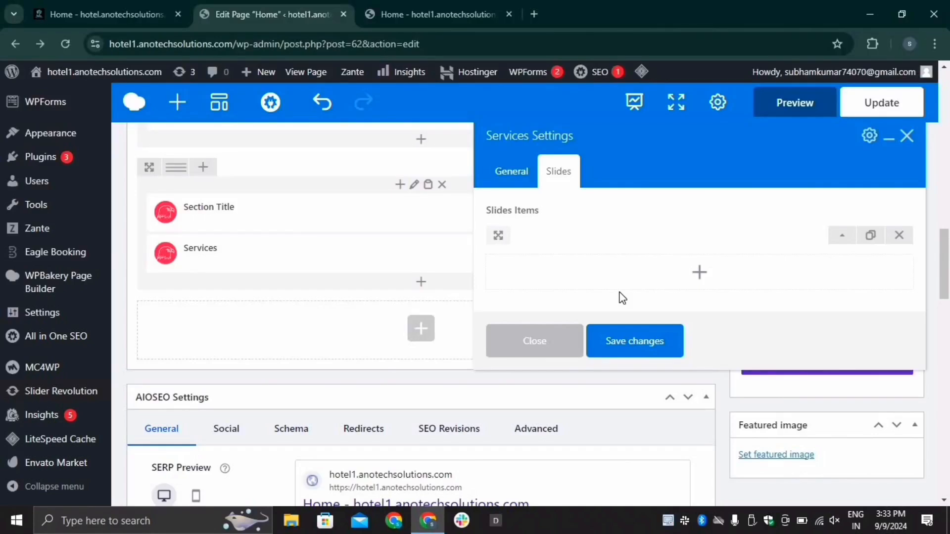
{"action": "left_click", "coordinate": [840, 236]}
{"action": "scroll", "coordinate": [657, 244], "scroll_direction": "down", "scroll_amount": 1}
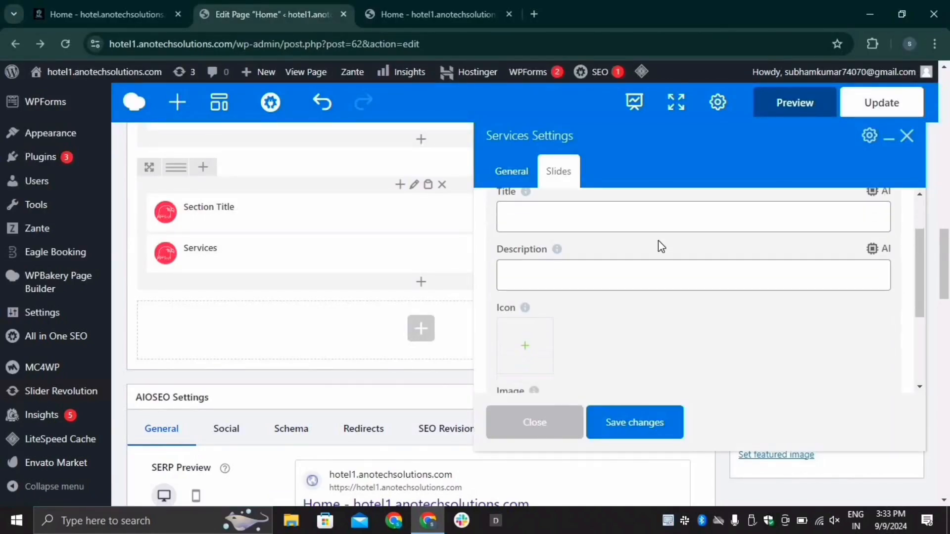
{"action": "scroll", "coordinate": [658, 243], "scroll_direction": "up", "scroll_amount": 1}
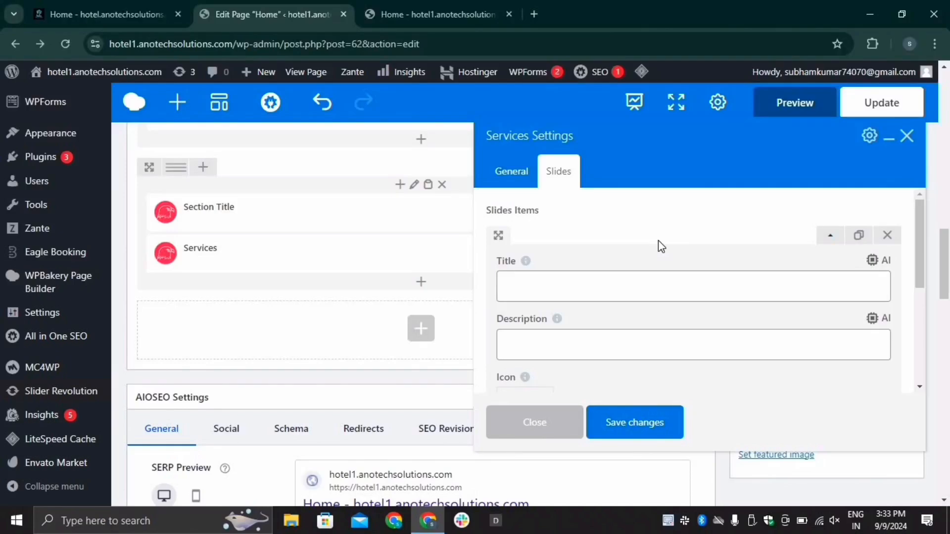
{"action": "left_click", "coordinate": [578, 286]}
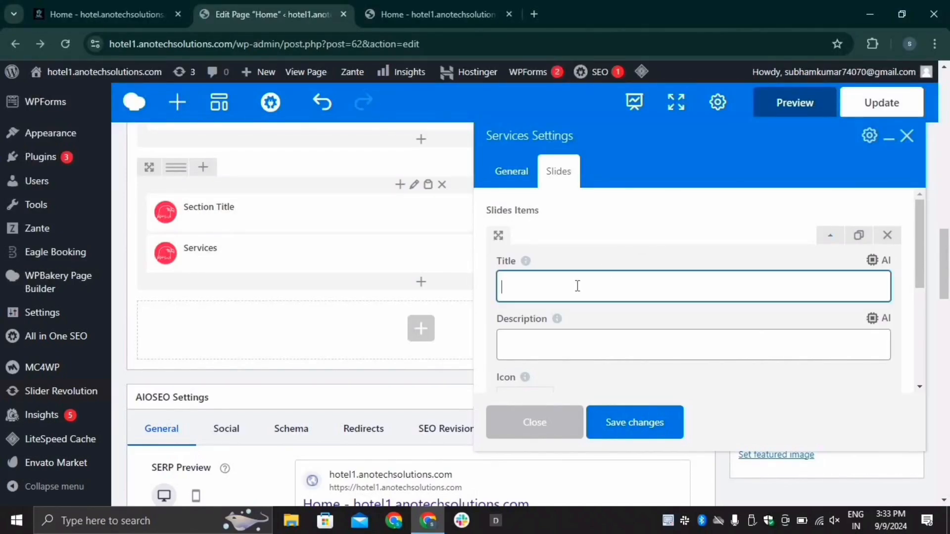
{"action": "left_click", "coordinate": [107, 14]}
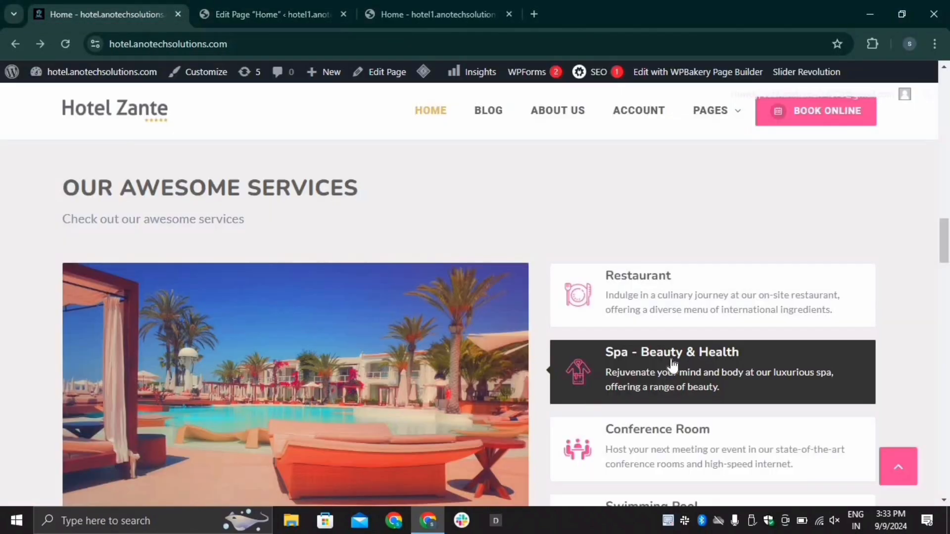
{"action": "double_click", "coordinate": [613, 275]}
{"action": "key", "text": "ctrl+c"}
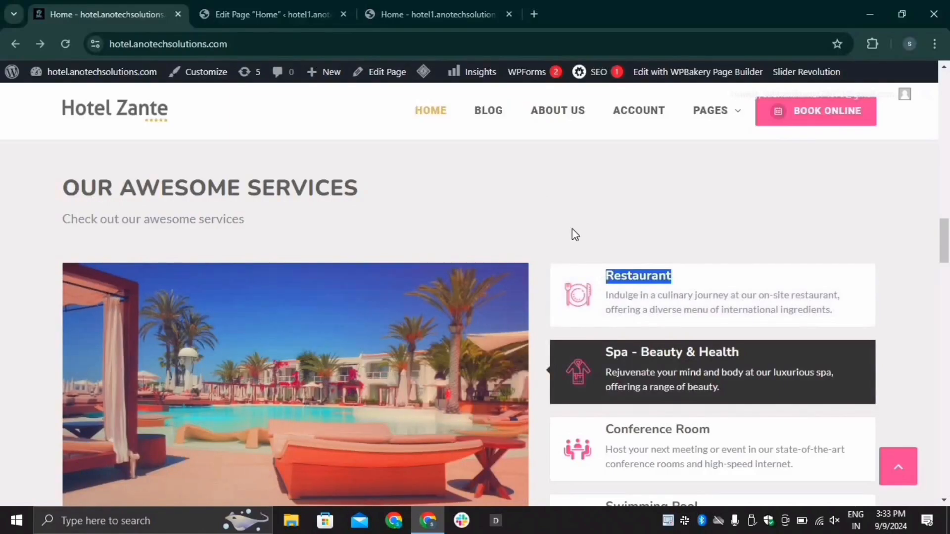
{"action": "left_click", "coordinate": [276, 11]}
{"action": "key", "text": "ctrl+v"}
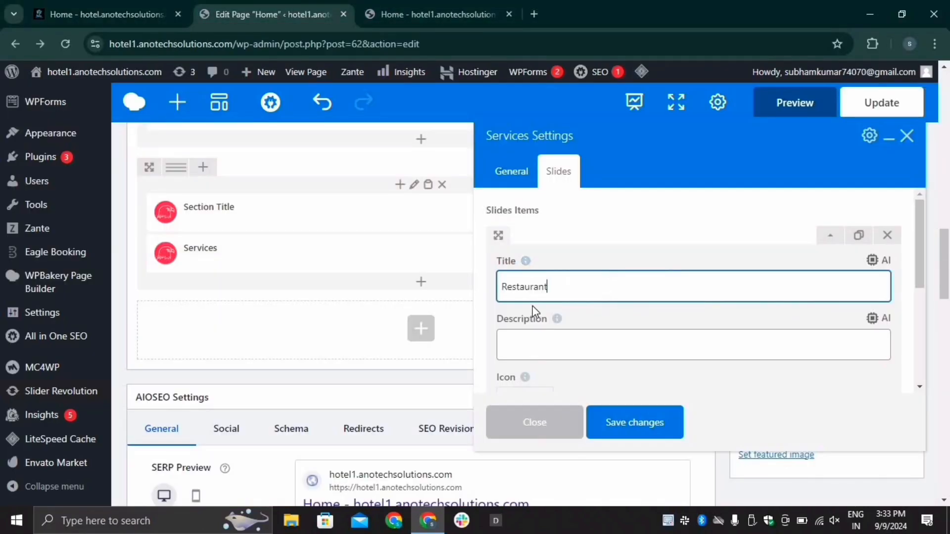
Step: Copy the Restaurant description from the reference homepage's services list into the first slide's description
{"action": "key", "text": "Tab"}
{"action": "left_click", "coordinate": [96, 11]}
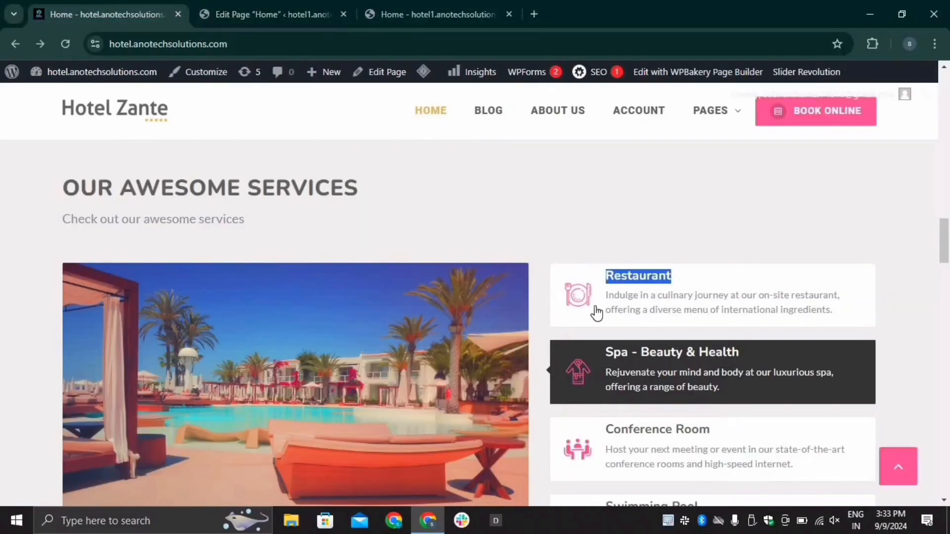
{"action": "left_click_drag", "start_coordinate": [607, 297], "coordinate": [834, 311]}
{"action": "key", "text": "ctrl+c"}
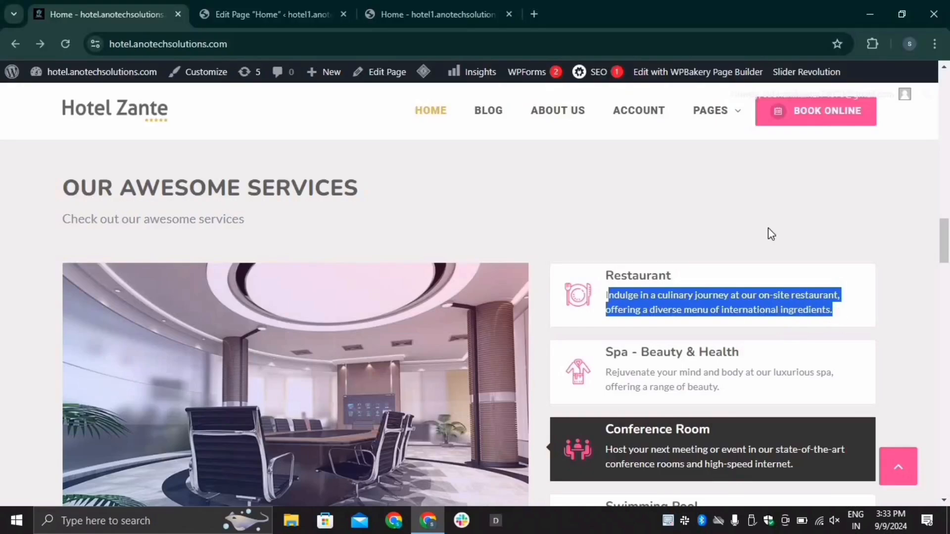
{"action": "key", "text": "ctrl+Tab"}
{"action": "left_click", "coordinate": [601, 343]}
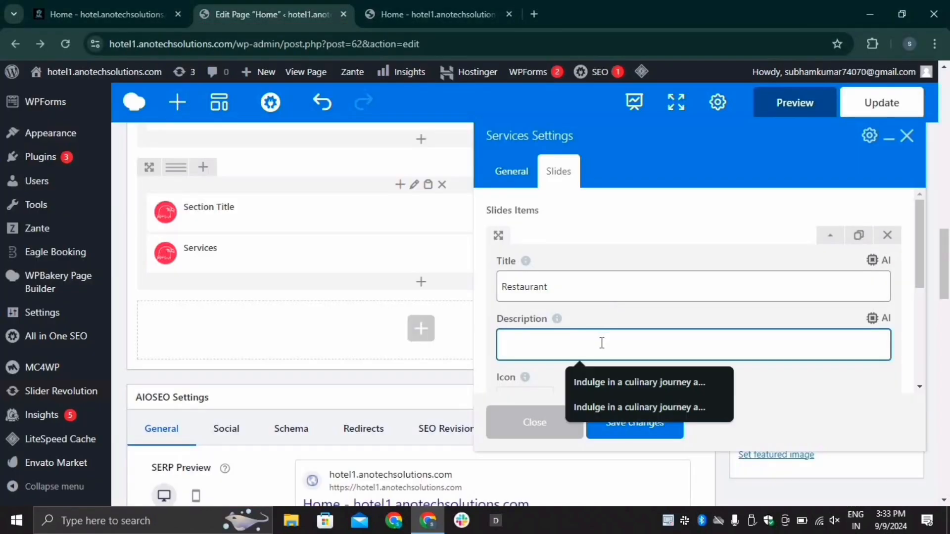
{"action": "key", "text": "ctrl+v"}
Step: Upload icons8-bathrobe-100 from the Icons folder in hotel images and set it as the Restaurant slide's icon
{"action": "scroll", "coordinate": [553, 343], "scroll_direction": "down", "scroll_amount": 2}
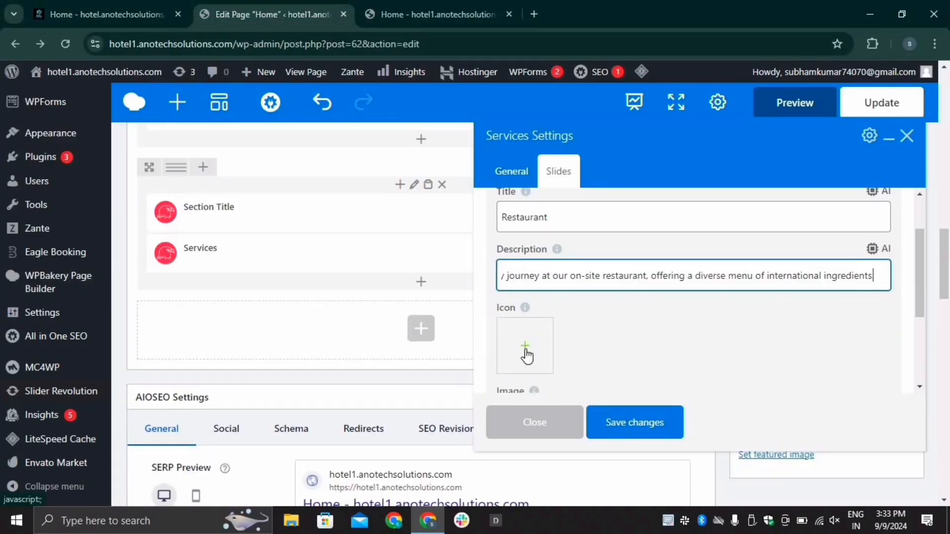
{"action": "scroll", "coordinate": [526, 347], "scroll_direction": "down", "scroll_amount": 2}
{"action": "scroll", "coordinate": [525, 341], "scroll_direction": "up", "scroll_amount": 2}
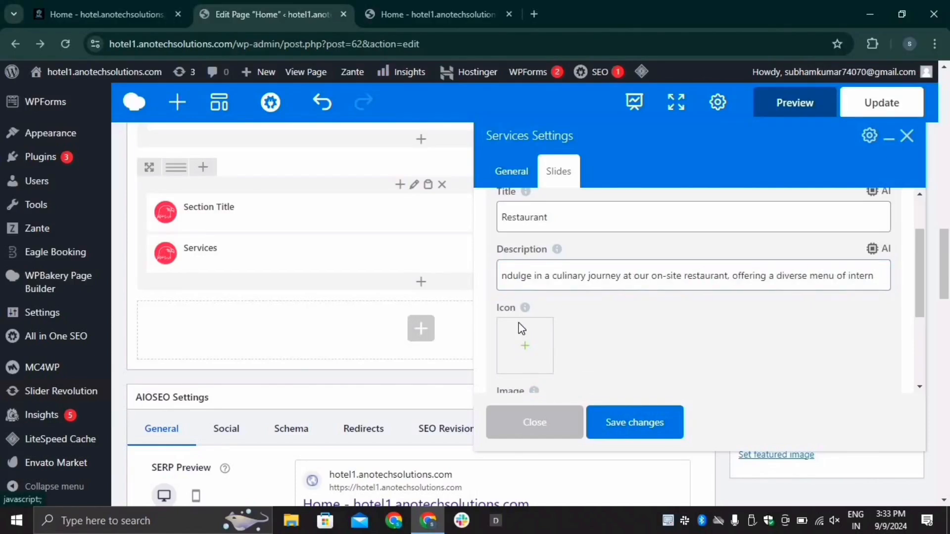
{"action": "left_click", "coordinate": [524, 337]}
{"action": "left_click", "coordinate": [58, 127]}
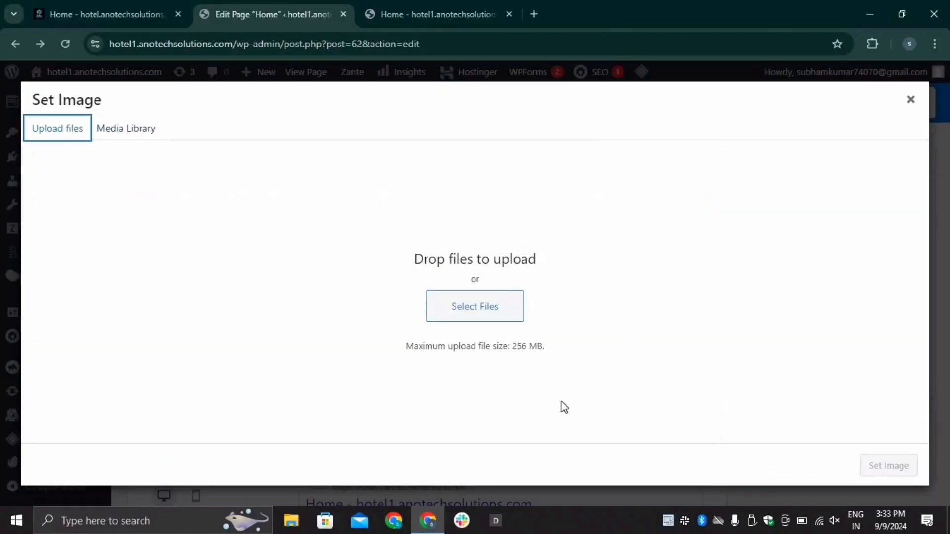
{"action": "left_click", "coordinate": [516, 321]}
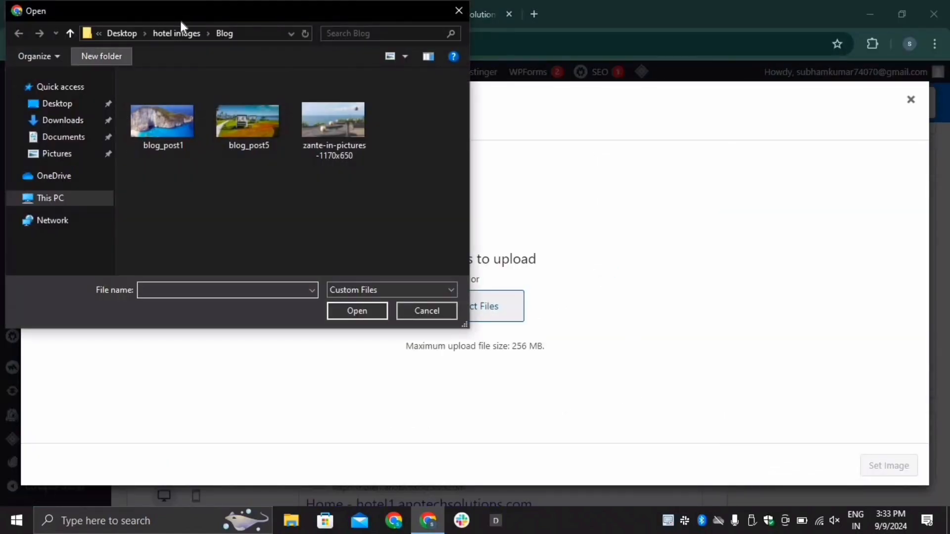
{"action": "left_click", "coordinate": [176, 32]}
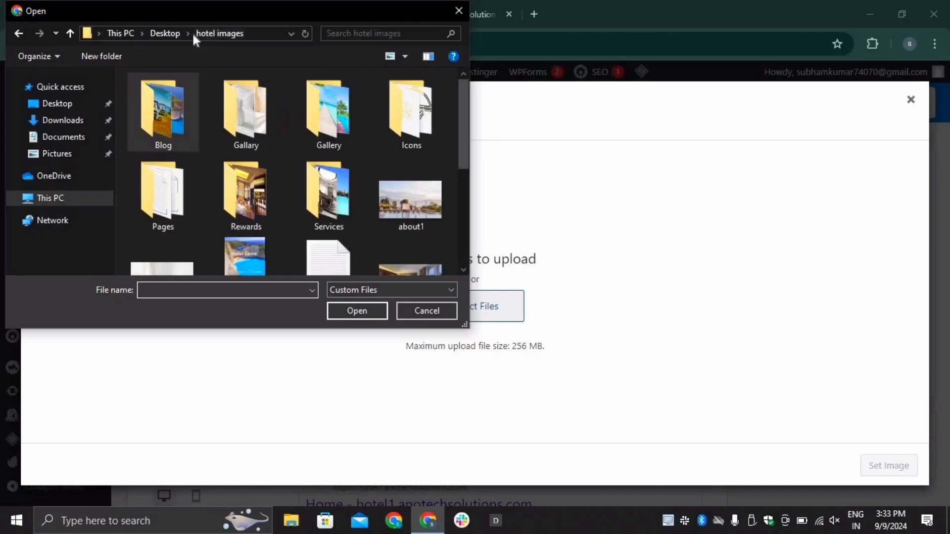
{"action": "double_click", "coordinate": [423, 121]}
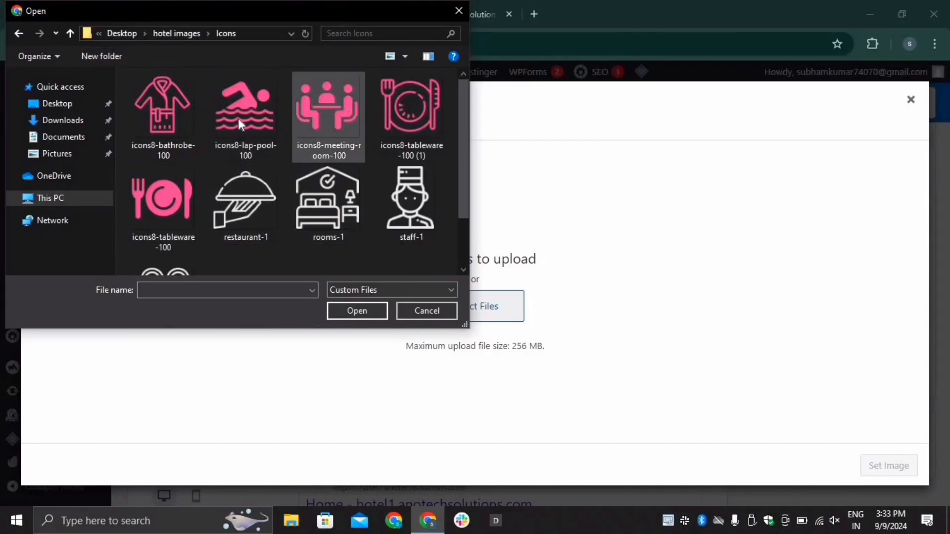
{"action": "double_click", "coordinate": [177, 114]}
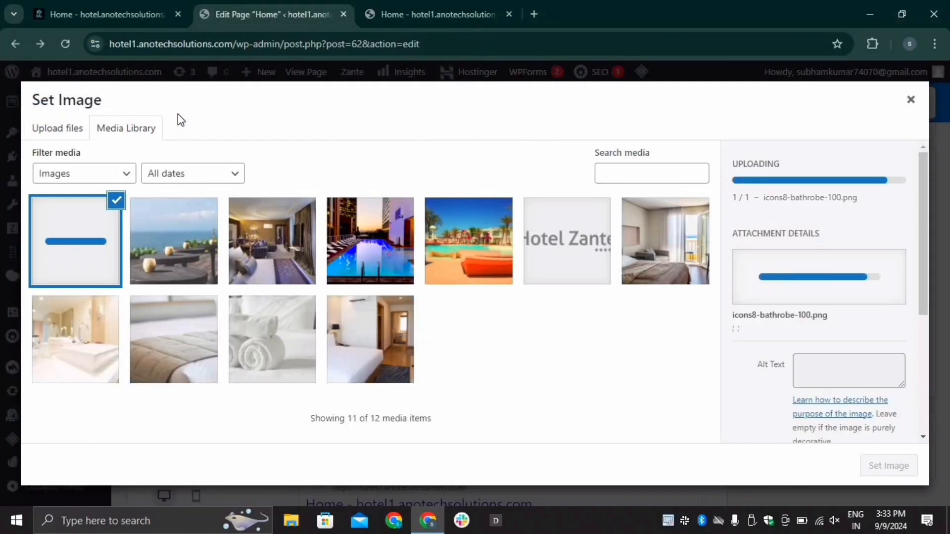
{"action": "left_click", "coordinate": [873, 464]}
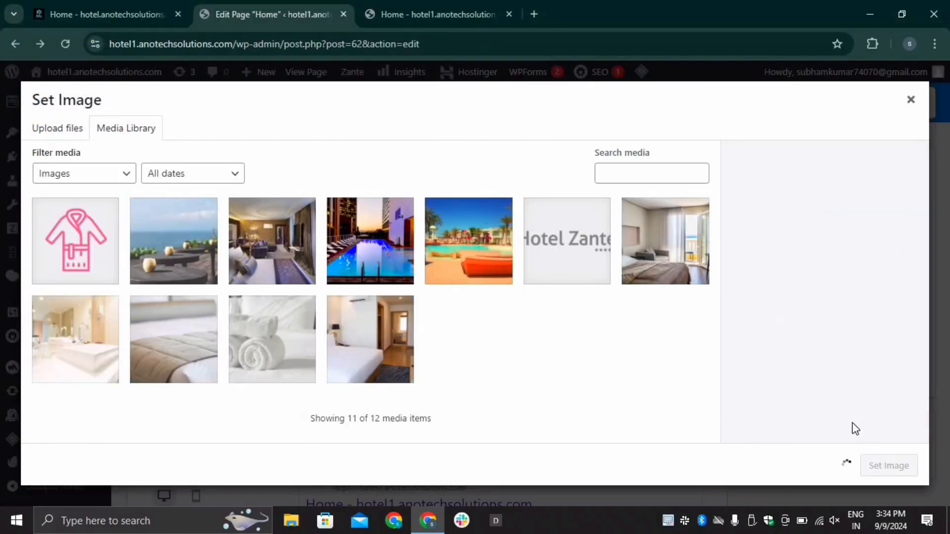
Step: Check the reference homepage's Restaurant icon and replace the slide's icon with an upload of icons8-tableware-100 (1)
{"action": "scroll", "coordinate": [610, 321], "scroll_direction": "down", "scroll_amount": 1}
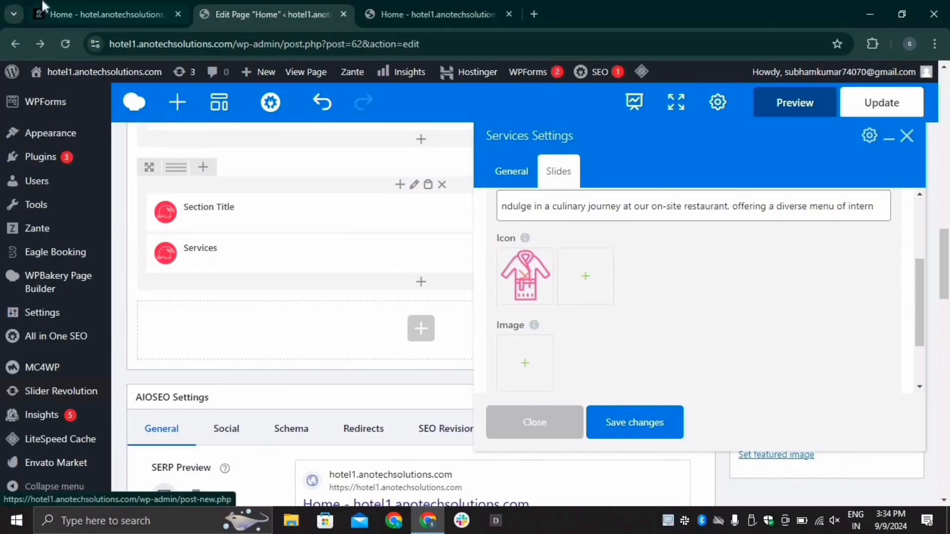
{"action": "left_click", "coordinate": [71, 1]}
{"action": "left_click", "coordinate": [220, 16]}
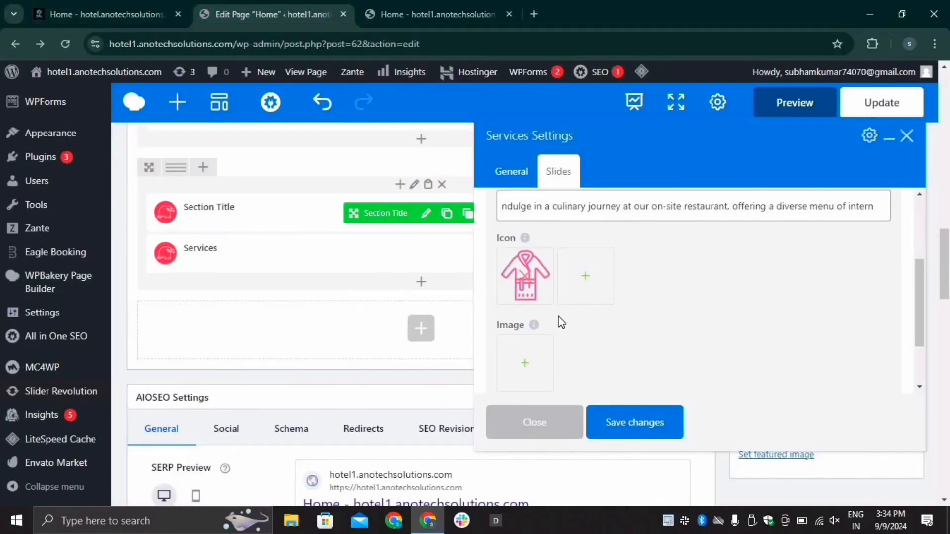
{"action": "left_click", "coordinate": [573, 286]}
{"action": "left_click", "coordinate": [64, 134]}
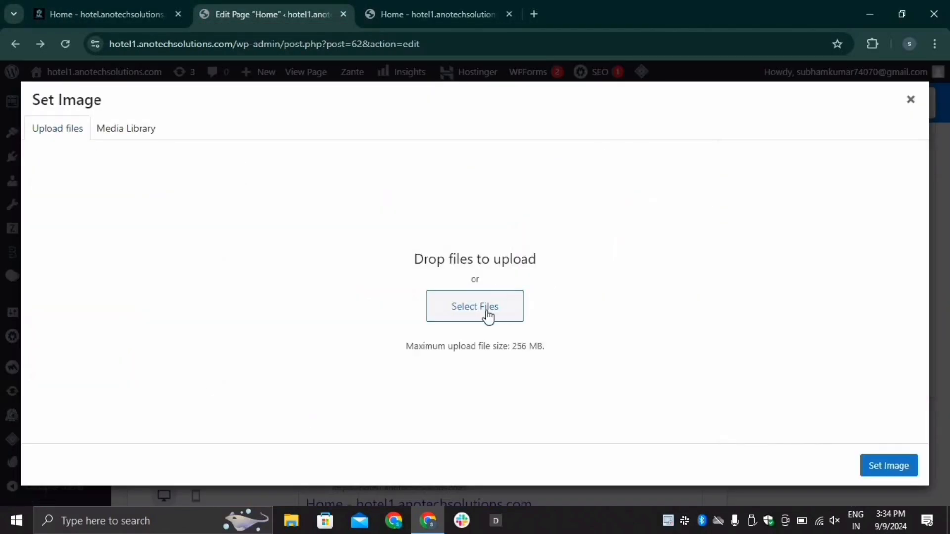
{"action": "left_click", "coordinate": [481, 293]}
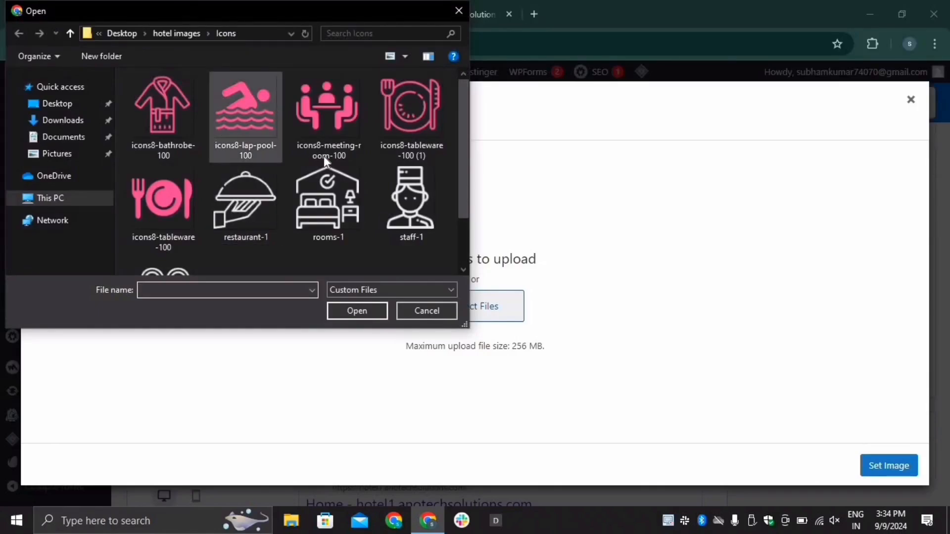
{"action": "left_click", "coordinate": [392, 106]}
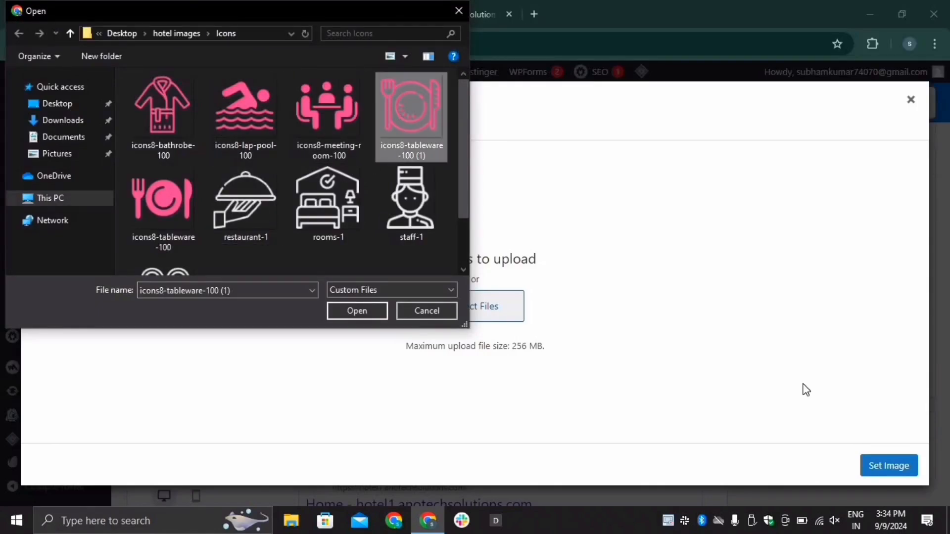
{"action": "double_click", "coordinate": [393, 106]}
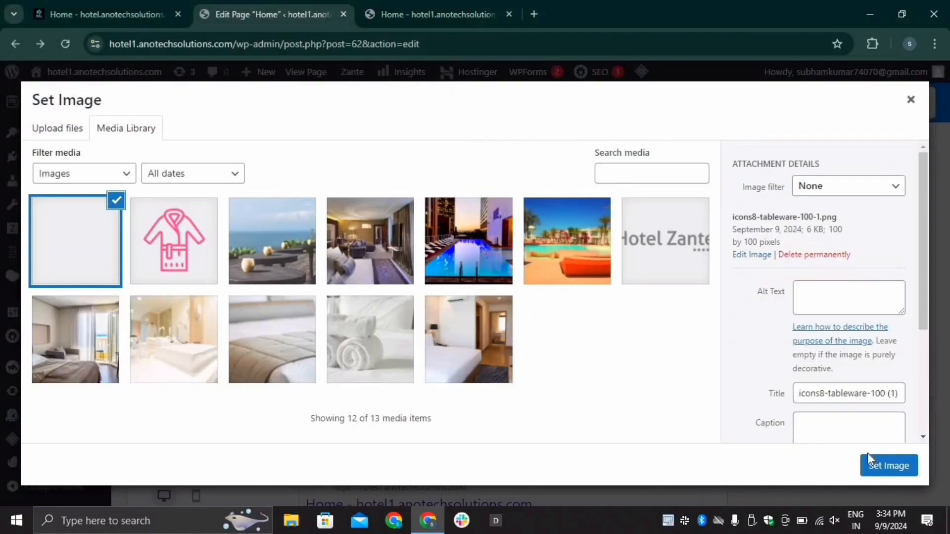
{"action": "left_click", "coordinate": [884, 477]}
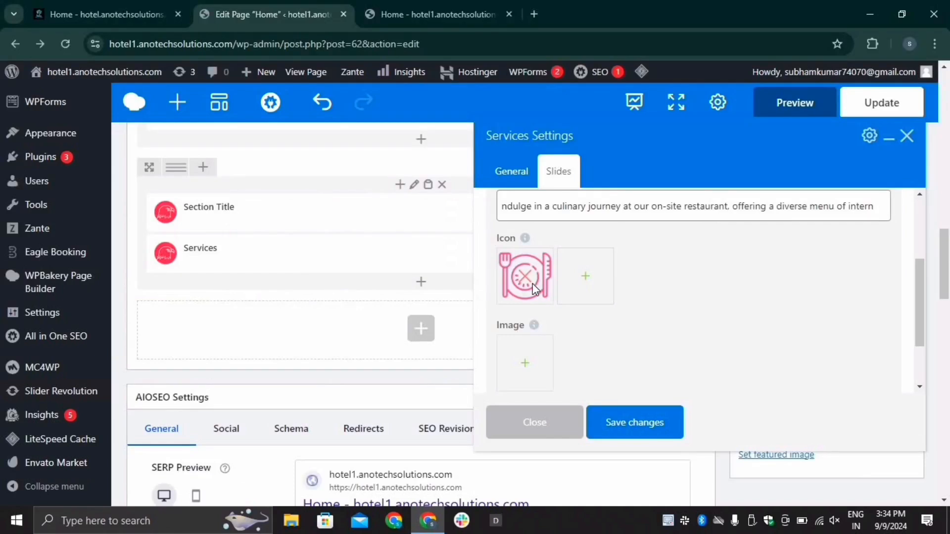
Step: Upload the restaurant picture from the Services folder in hotel images as the Restaurant slide's image and save the changes
{"action": "left_click", "coordinate": [523, 361]}
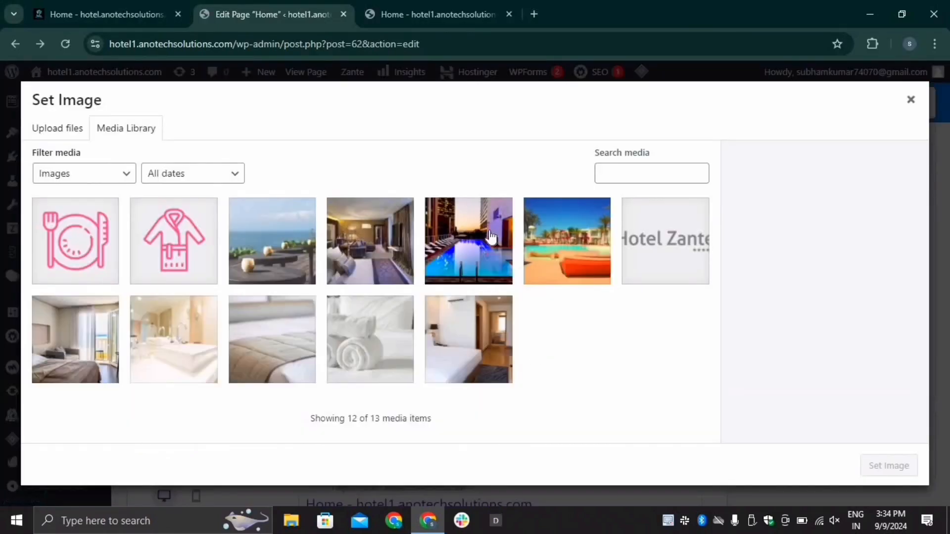
{"action": "left_click", "coordinate": [68, 129]}
{"action": "left_click", "coordinate": [500, 312]}
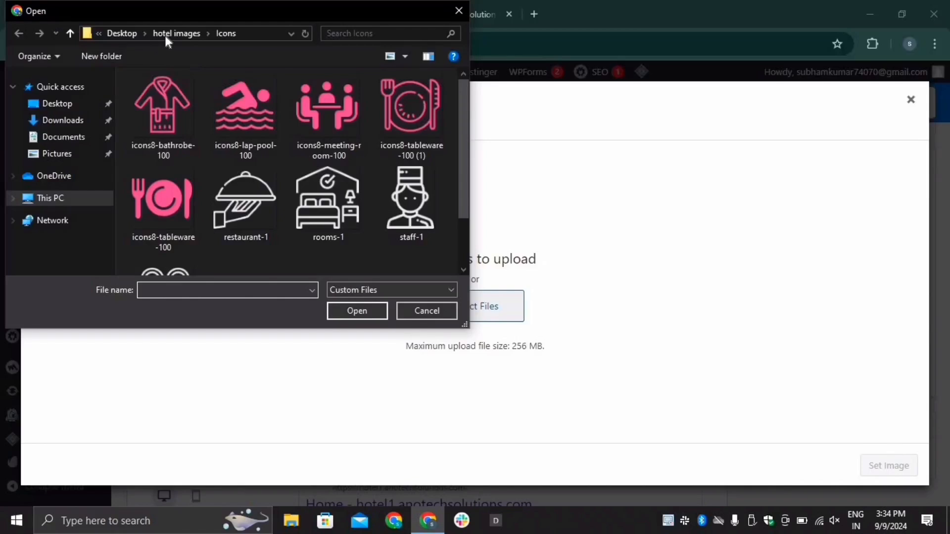
{"action": "left_click", "coordinate": [165, 34]}
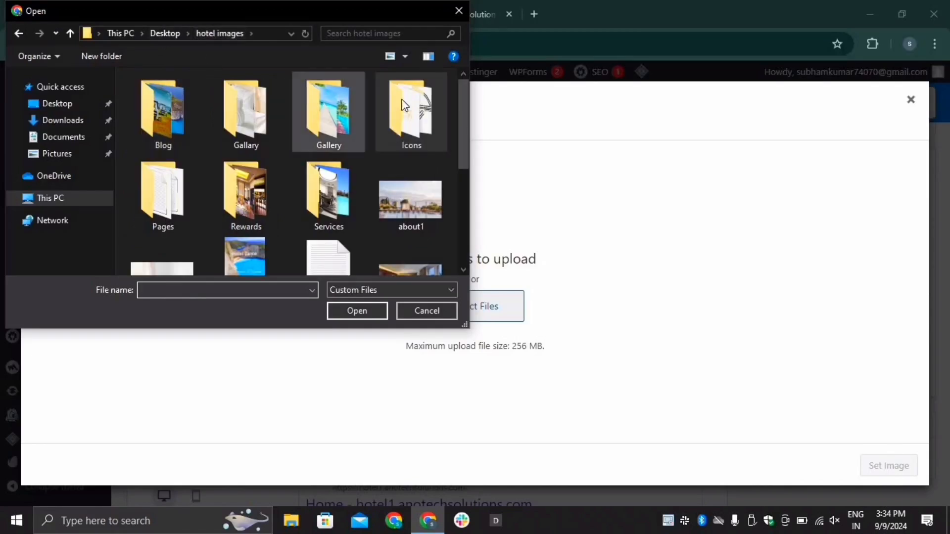
{"action": "double_click", "coordinate": [341, 192]}
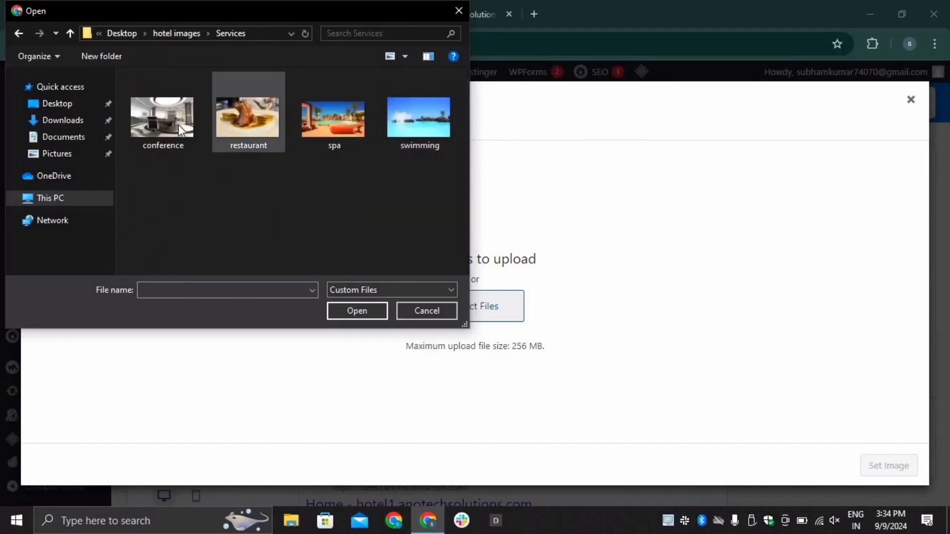
{"action": "double_click", "coordinate": [247, 118]}
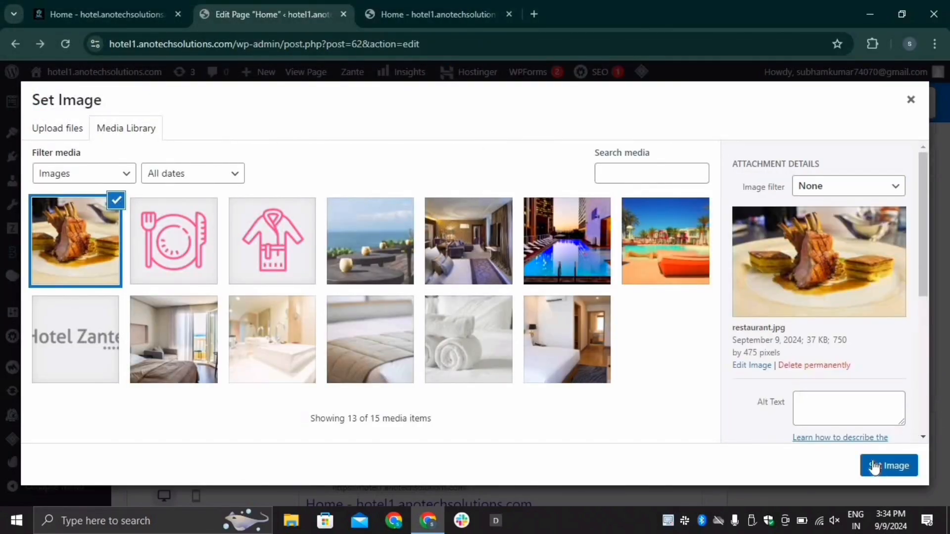
{"action": "left_click", "coordinate": [873, 461]}
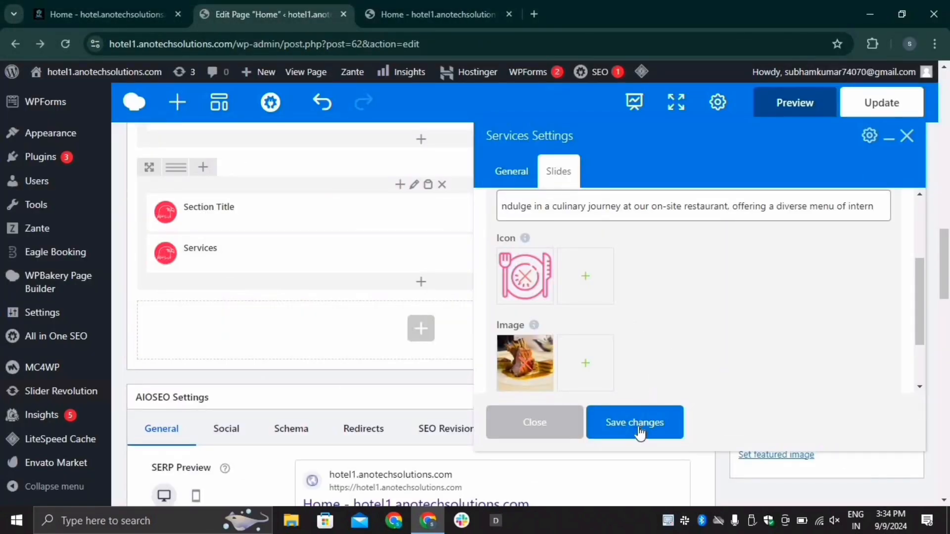
{"action": "left_click", "coordinate": [639, 430]}
Step: Collapse the Restaurant slide and add a second slide item to the Services element
{"action": "scroll", "coordinate": [885, 345], "scroll_direction": "up", "scroll_amount": 3}
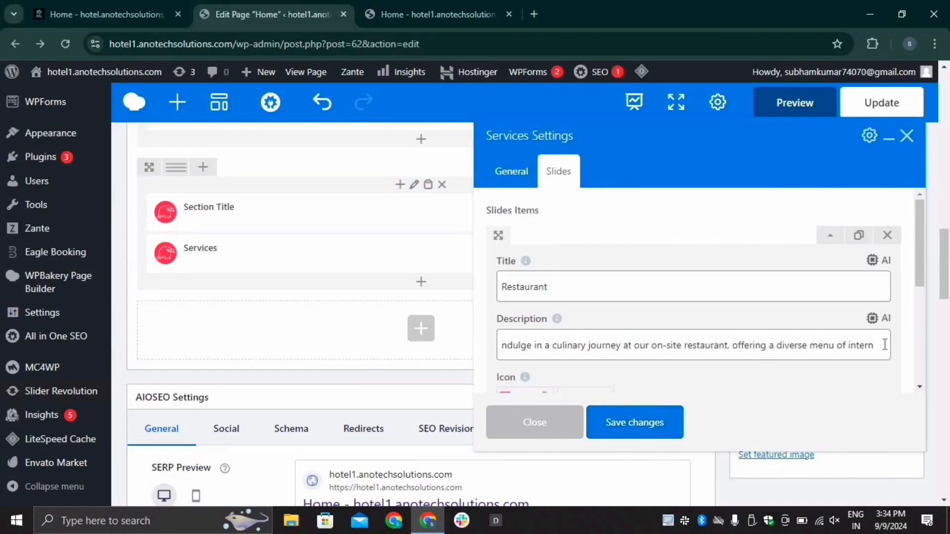
{"action": "left_click", "coordinate": [825, 238]}
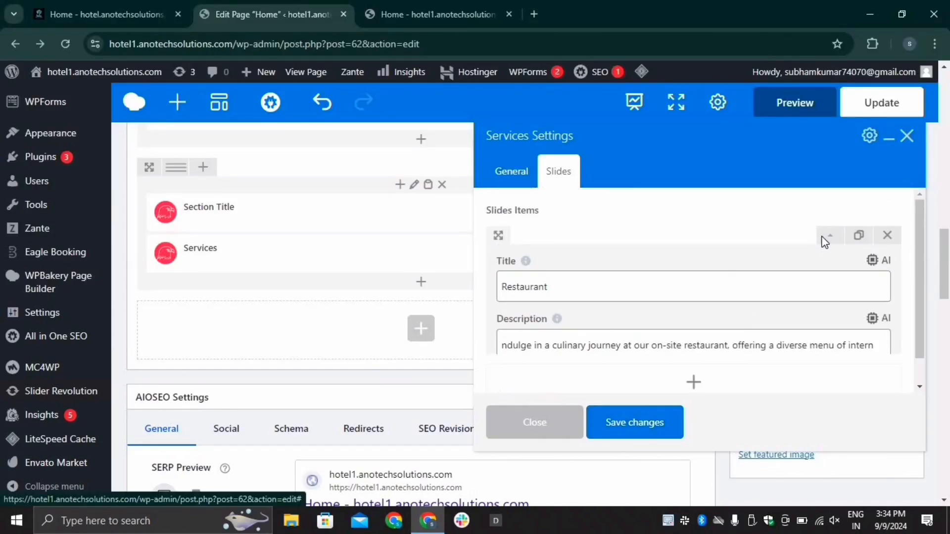
{"action": "left_click", "coordinate": [840, 241]}
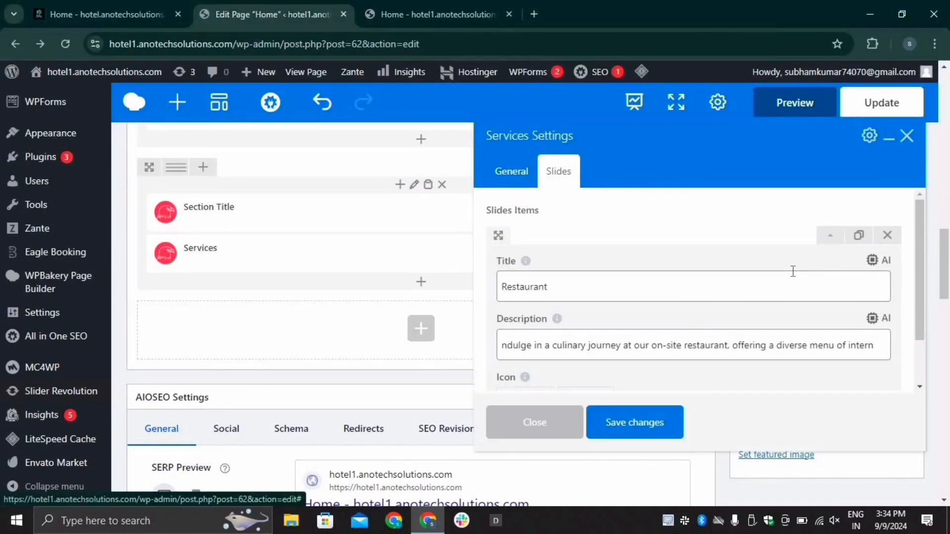
{"action": "left_click", "coordinate": [840, 239]}
{"action": "left_click", "coordinate": [700, 273]}
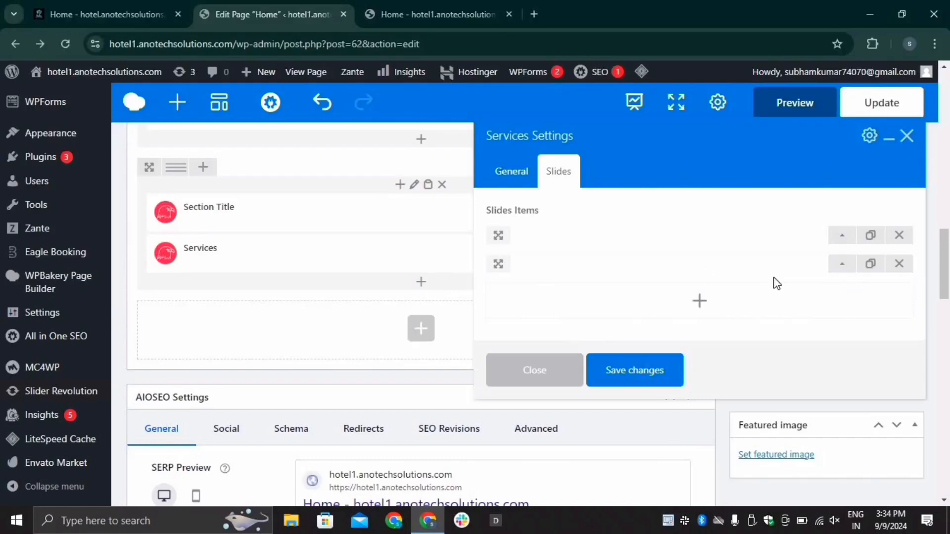
Step: Expand the second slide item and title it Spa - Beauty & Health, copied from the reference homepage
{"action": "left_click", "coordinate": [843, 268]}
{"action": "left_click", "coordinate": [573, 311]}
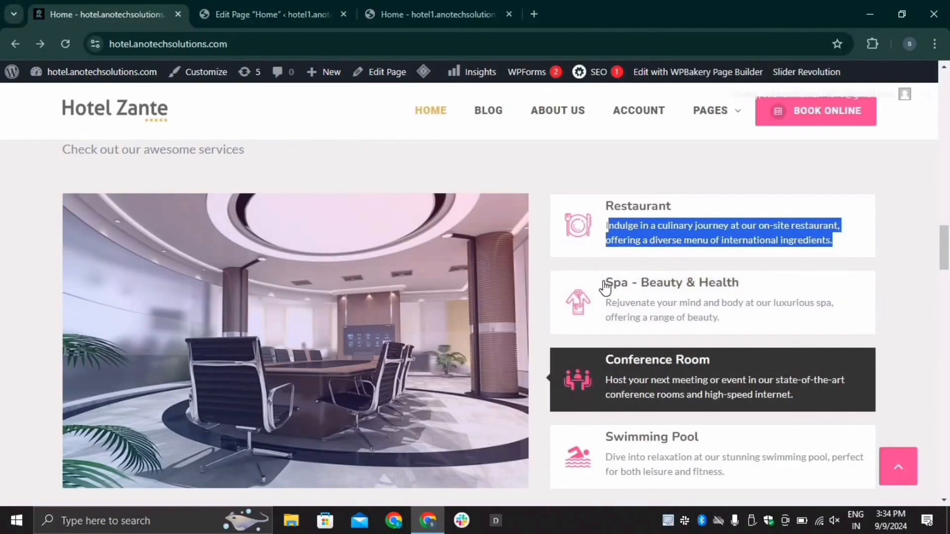
{"action": "mouse_move", "coordinate": [606, 284]}
{"action": "left_mouse_down"}
{"action": "mouse_move", "coordinate": [763, 297]}
{"action": "mouse_move", "coordinate": [748, 286]}
{"action": "left_mouse_up"}
{"action": "key", "text": "ctrl+c"}
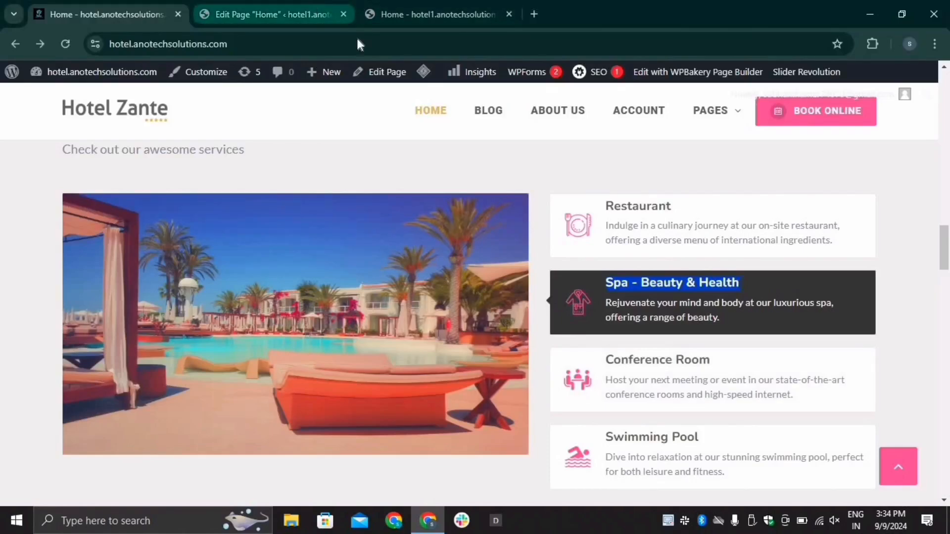
{"action": "left_click", "coordinate": [268, 14]}
{"action": "key", "text": "ctrl+v"}
Step: Copy "Rejuvenate your mind and body at our luxurious spa, offering a range of beauty." from the reference homepage into the Spa slide's description
{"action": "left_click", "coordinate": [551, 364]}
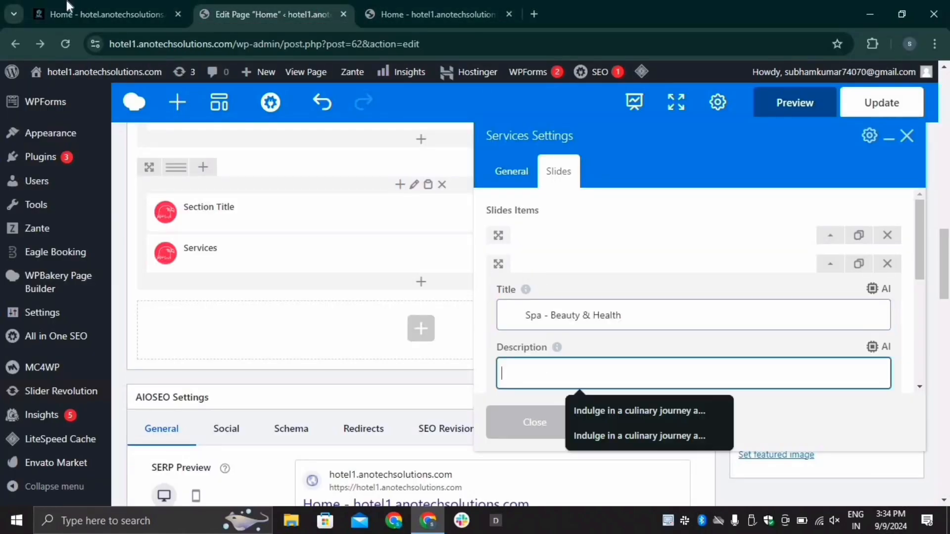
{"action": "left_click", "coordinate": [138, 16]}
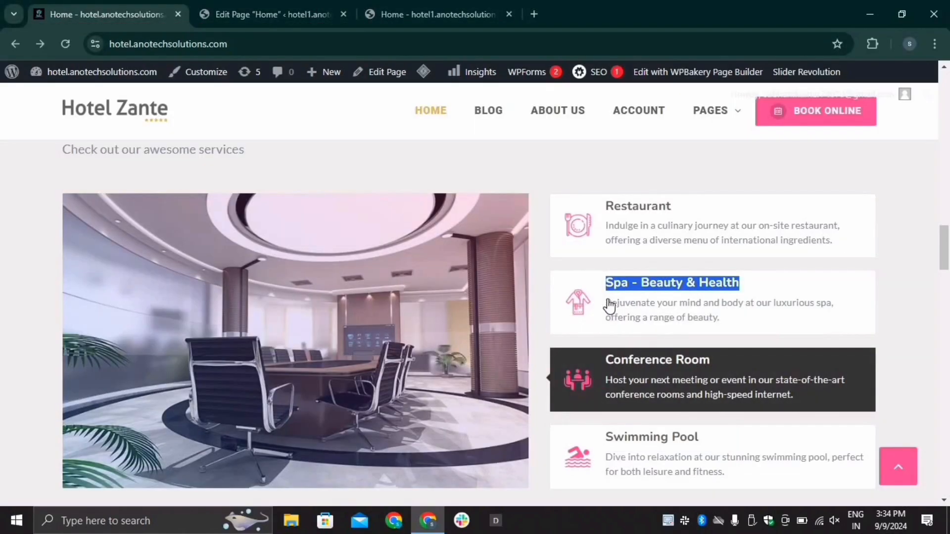
{"action": "left_click_drag", "start_coordinate": [606, 301], "coordinate": [737, 332]}
{"action": "key", "text": "ctrl+c"}
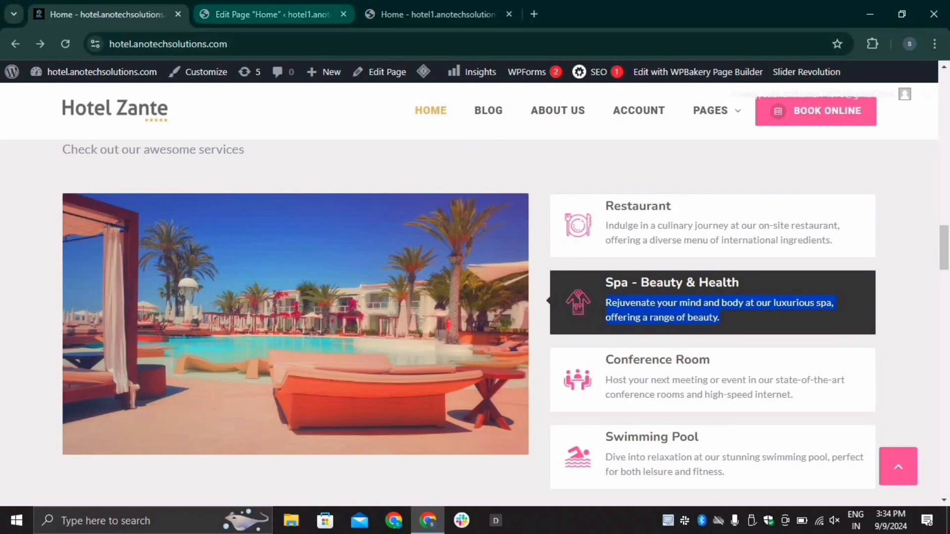
{"action": "left_click", "coordinate": [286, 12]}
{"action": "key", "text": "ctrl+v"}
Step: Upload icons8-bathrobe-100 from the Icons folder in hotel images and set it as the Spa slide's icon
{"action": "scroll", "coordinate": [574, 366], "scroll_direction": "down", "scroll_amount": 3}
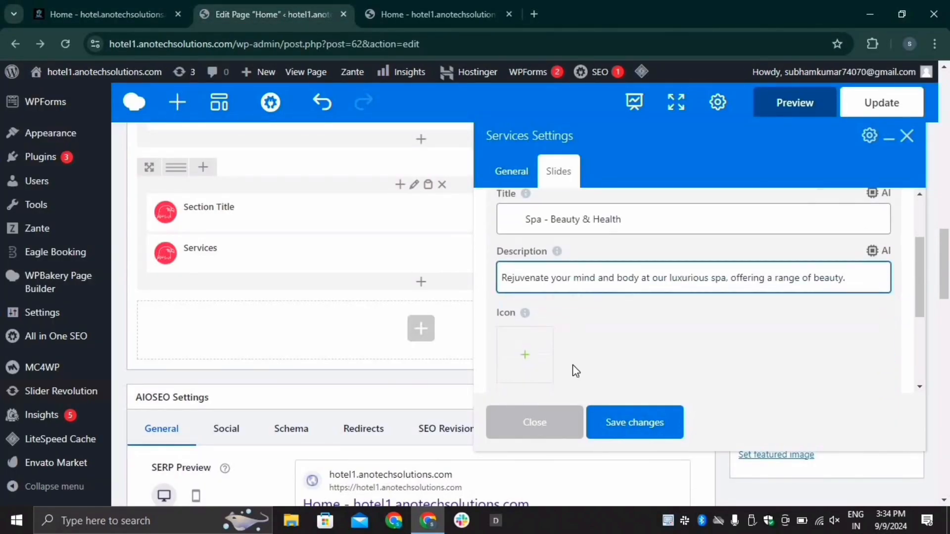
{"action": "left_click", "coordinate": [510, 314]}
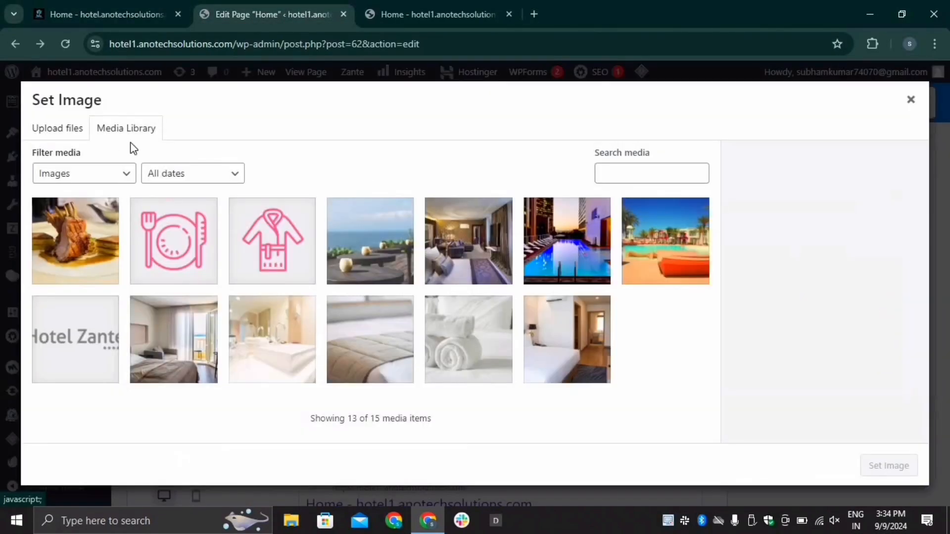
{"action": "left_click", "coordinate": [62, 128]}
{"action": "left_click", "coordinate": [463, 317]}
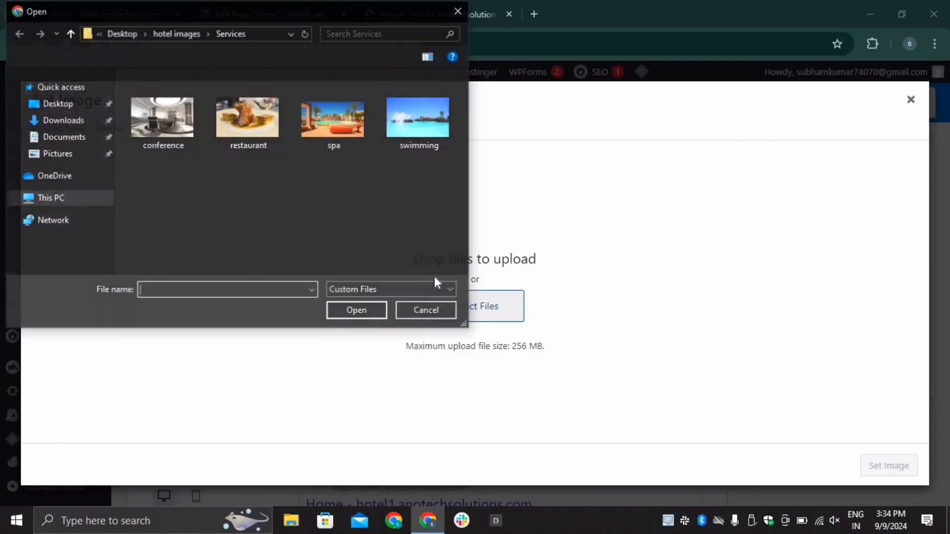
{"action": "left_click", "coordinate": [164, 30]}
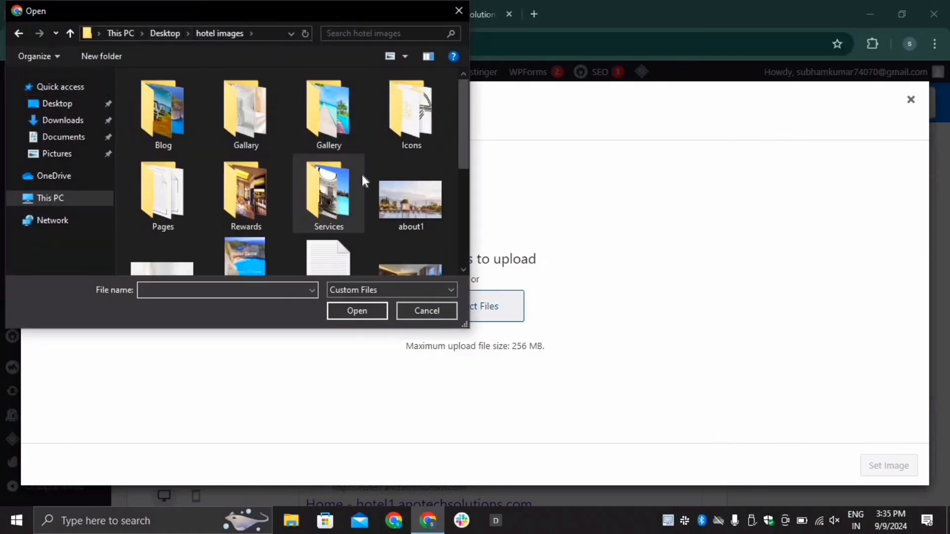
{"action": "double_click", "coordinate": [400, 126]}
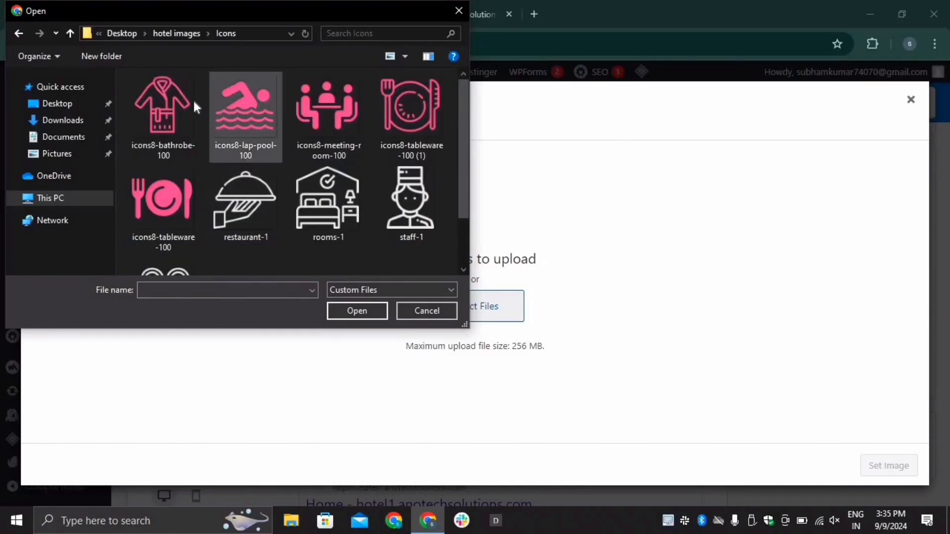
{"action": "double_click", "coordinate": [170, 103]}
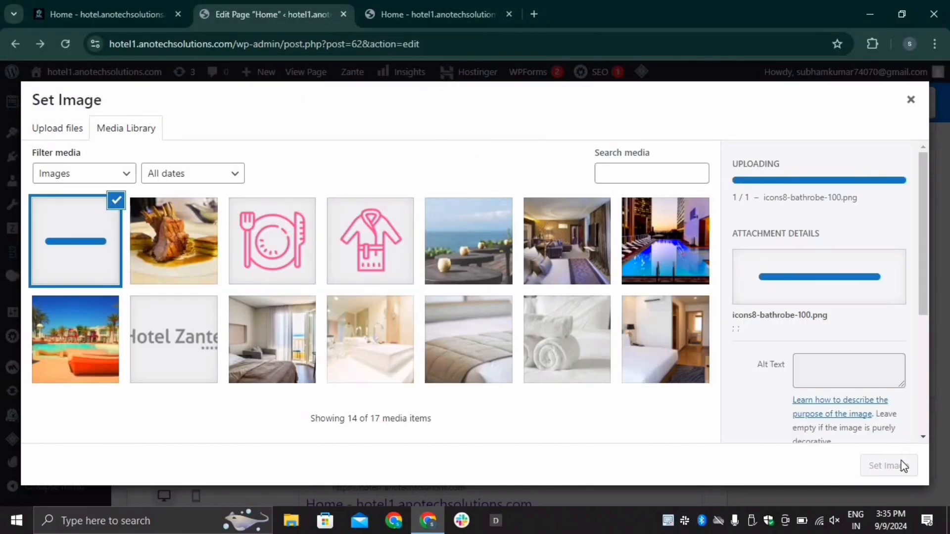
{"action": "left_click", "coordinate": [889, 465]}
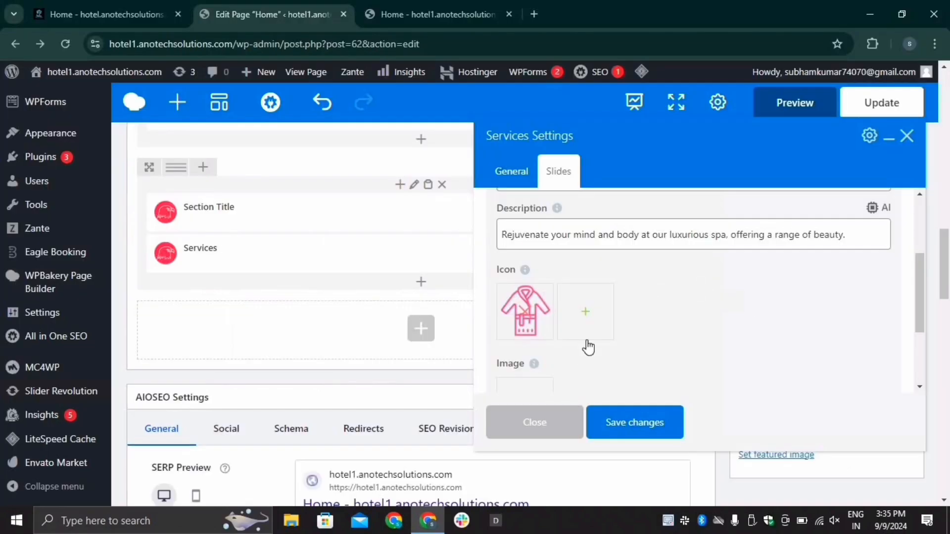
Step: Upload the spa picture from the Services folder in hotel images and set it as the Spa slide's image
{"action": "scroll", "coordinate": [547, 351], "scroll_direction": "down", "scroll_amount": 3}
{"action": "left_click", "coordinate": [522, 286]}
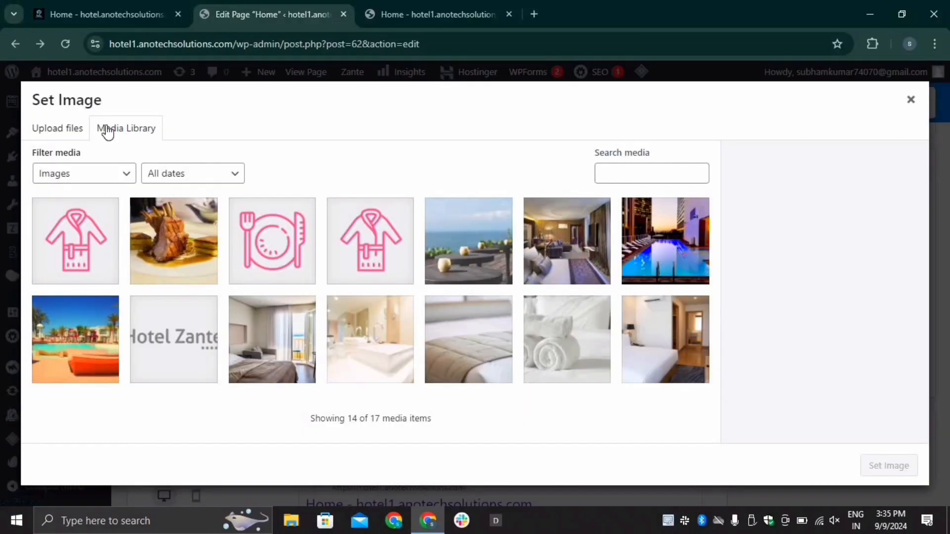
{"action": "left_click", "coordinate": [57, 128]}
{"action": "left_click", "coordinate": [482, 317]}
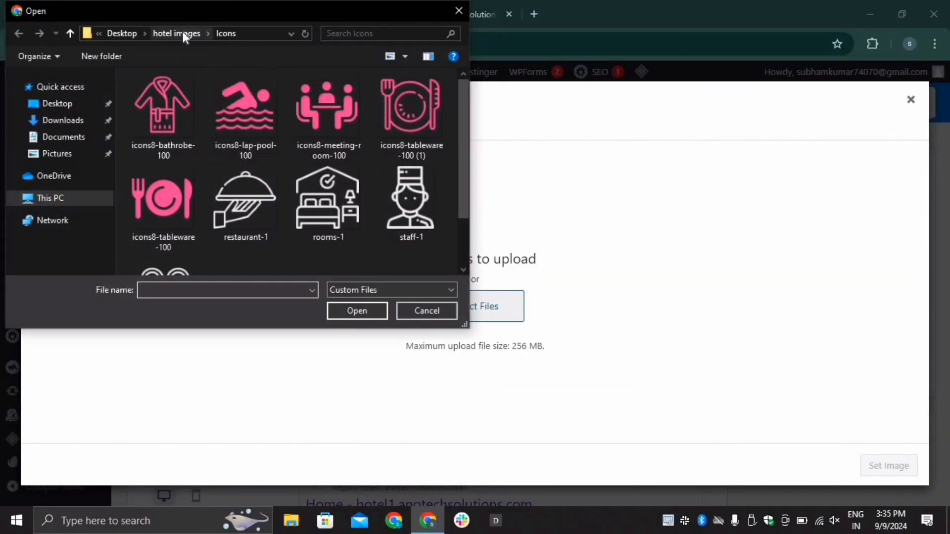
{"action": "double_click", "coordinate": [182, 33]}
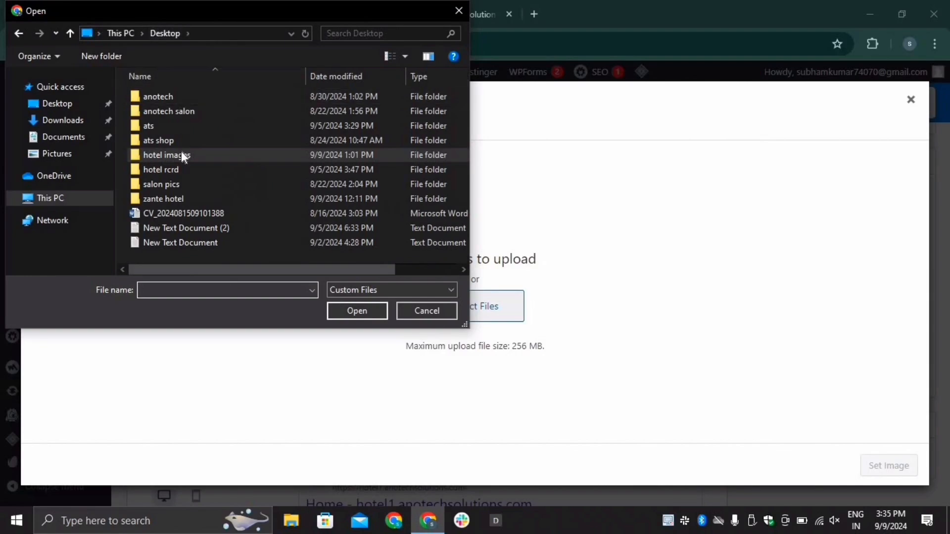
{"action": "double_click", "coordinate": [181, 154]}
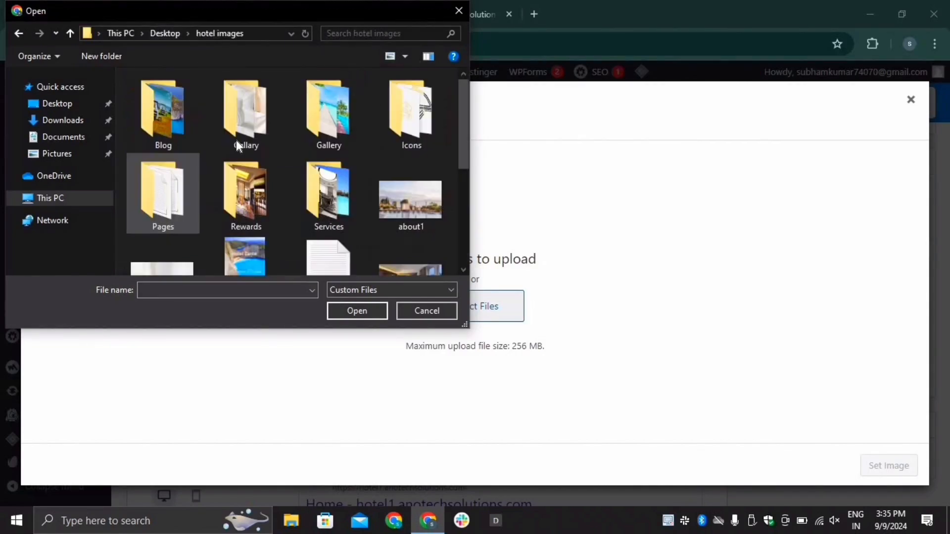
{"action": "double_click", "coordinate": [318, 184]}
{"action": "double_click", "coordinate": [332, 123]}
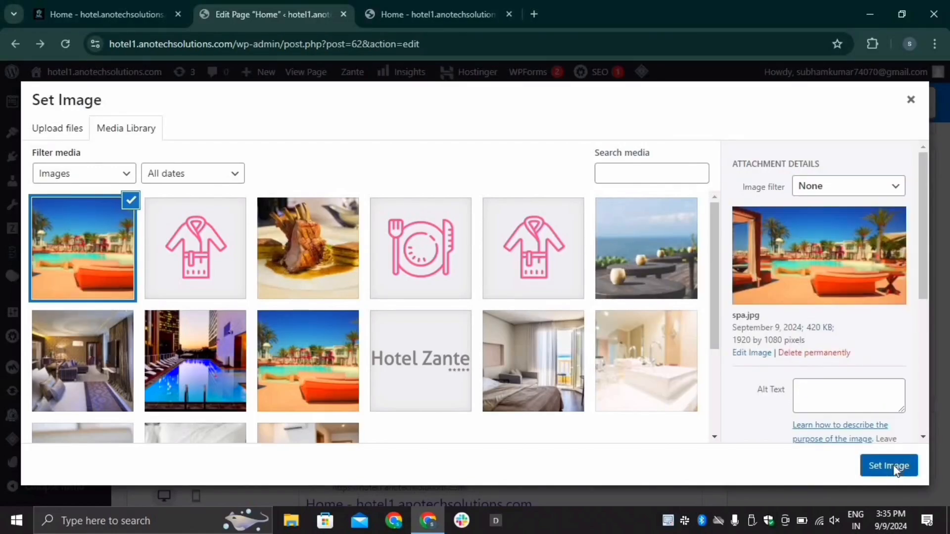
{"action": "left_click", "coordinate": [889, 466]}
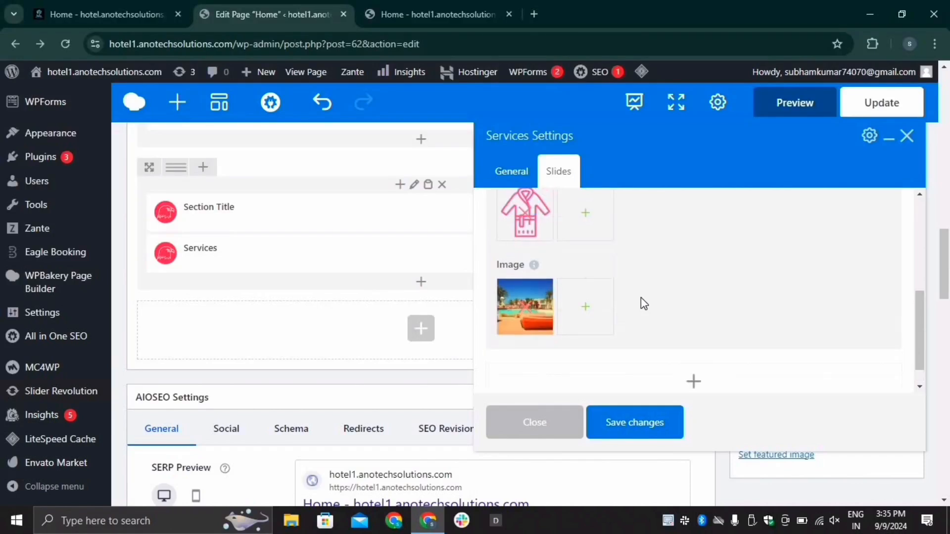
Step: Collapse the Spa slide and add a third slide item titled Conference Room, copied from the reference homepage
{"action": "scroll", "coordinate": [643, 303], "scroll_direction": "up", "scroll_amount": 3}
{"action": "left_click", "coordinate": [835, 216]}
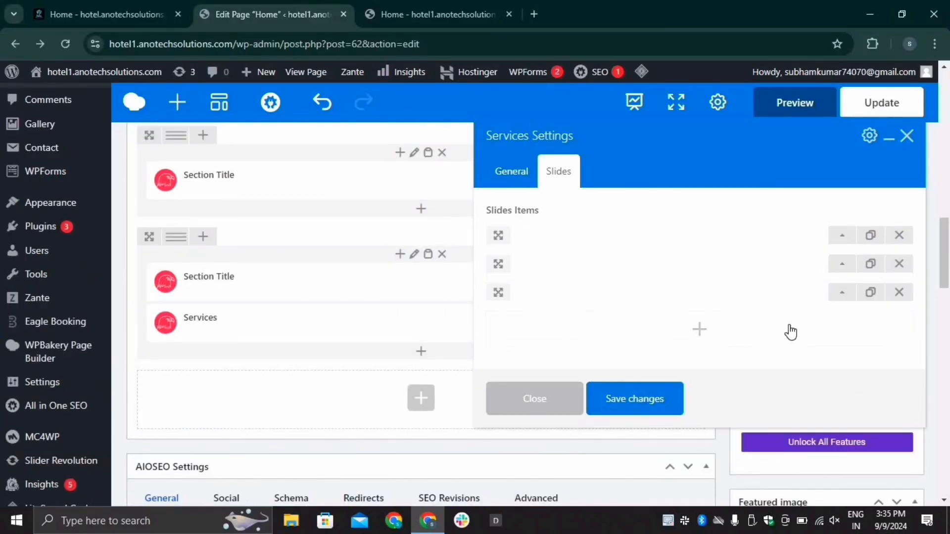
{"action": "left_click", "coordinate": [842, 292]}
{"action": "left_click", "coordinate": [170, 8]}
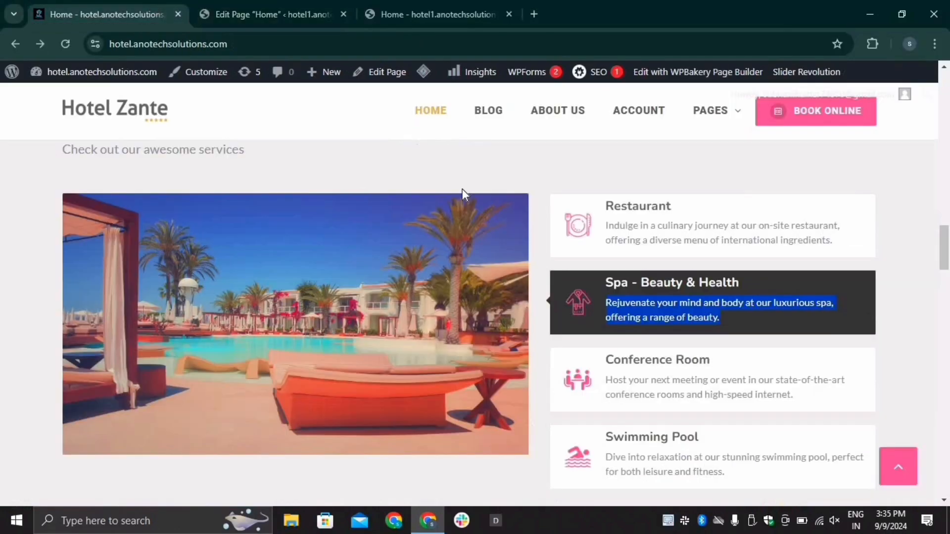
{"action": "left_click_drag", "start_coordinate": [606, 360], "coordinate": [732, 371]}
{"action": "key", "text": "ctrl+c"}
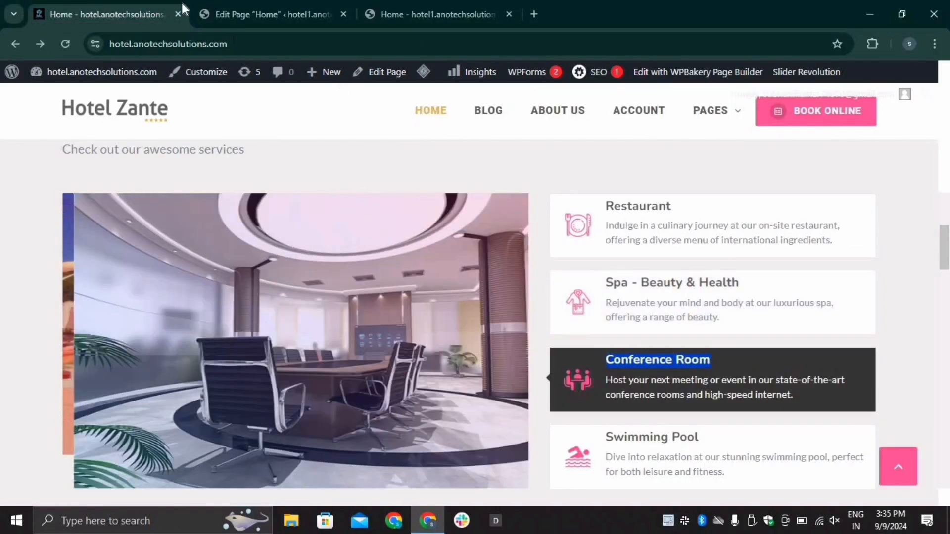
{"action": "left_click", "coordinate": [200, 10]}
{"action": "left_click", "coordinate": [569, 350]}
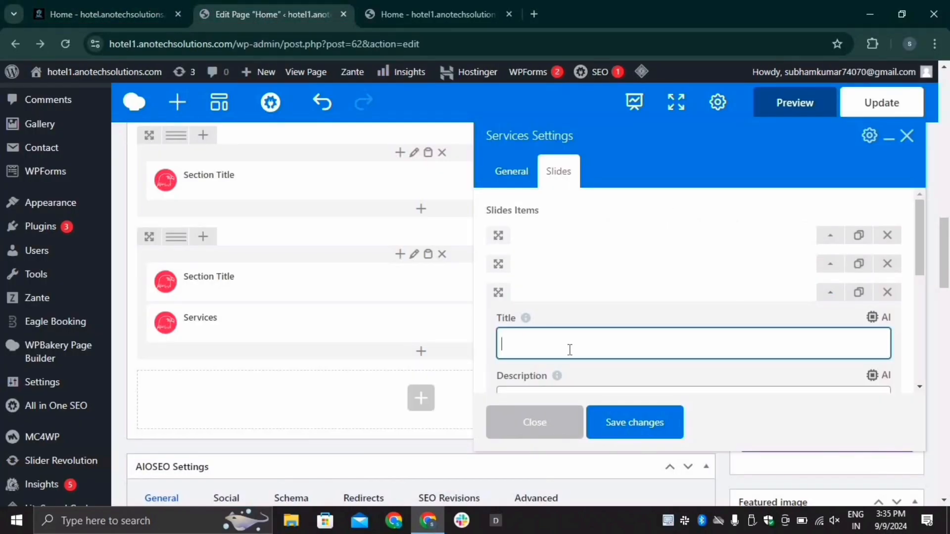
{"action": "key", "text": "ctrl+v"}
Step: Copy "Host your next meeting or event in our state-of-the-art conference rooms and high-speed internet." from the reference homepage into the Conference Room slide's description
{"action": "scroll", "coordinate": [643, 297], "scroll_direction": "down", "scroll_amount": 3}
{"action": "left_click", "coordinate": [138, 11]}
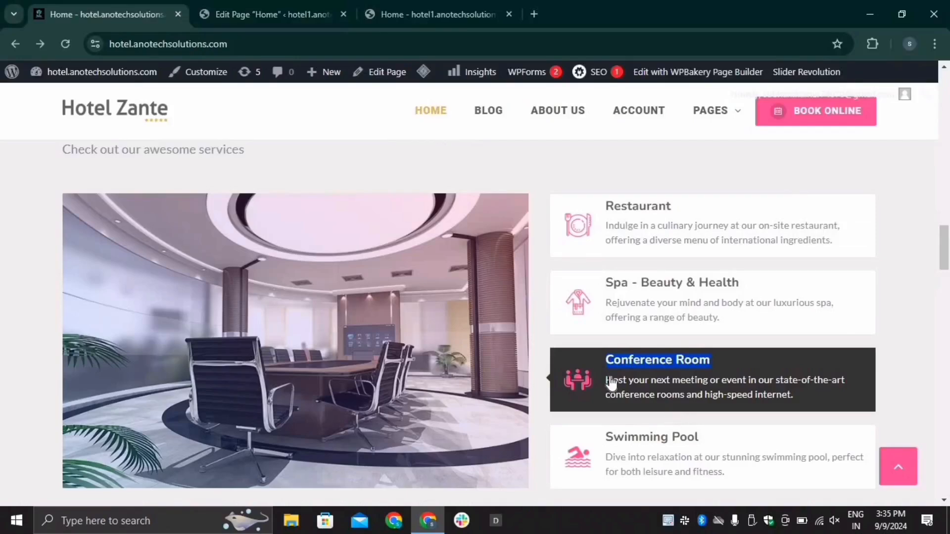
{"action": "left_click_drag", "start_coordinate": [807, 419], "coordinate": [604, 380]}
{"action": "key", "text": "ctrl+c"}
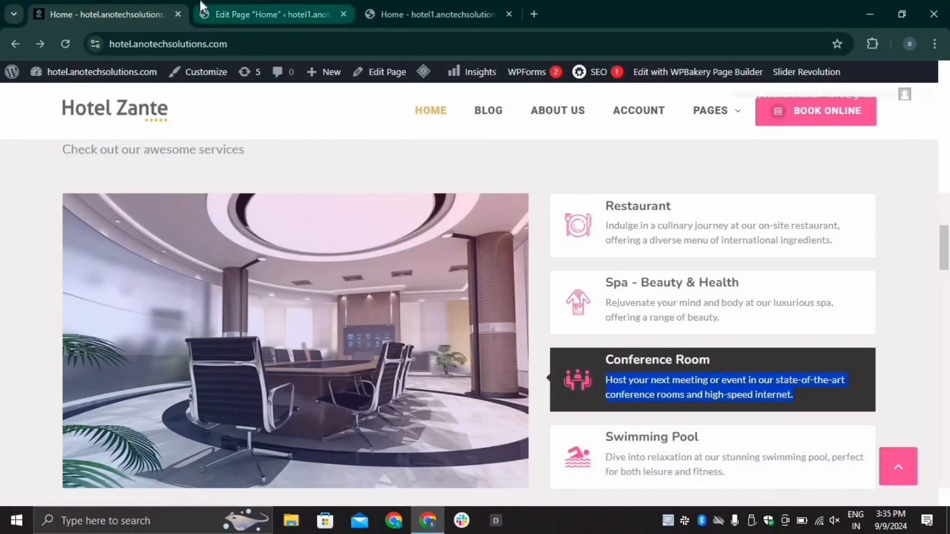
{"action": "left_click", "coordinate": [267, 14]}
{"action": "left_click", "coordinate": [551, 259]}
{"action": "key", "text": "ctrl+v"}
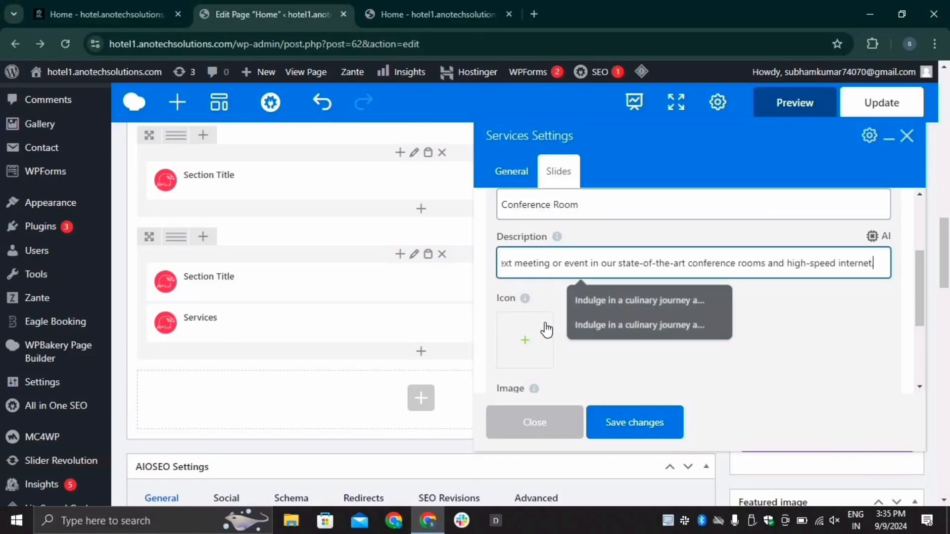
Step: Upload icons8-meeting-room-100 from the Icons folder in hotel images and set it as the Conference Room slide's icon
{"action": "left_click", "coordinate": [525, 341]}
{"action": "left_click", "coordinate": [58, 129]}
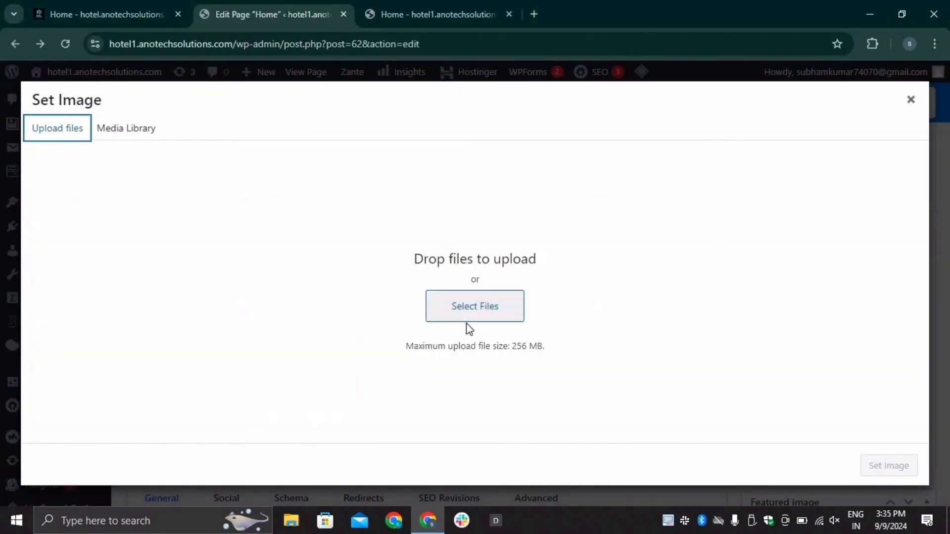
{"action": "left_click", "coordinate": [470, 322]}
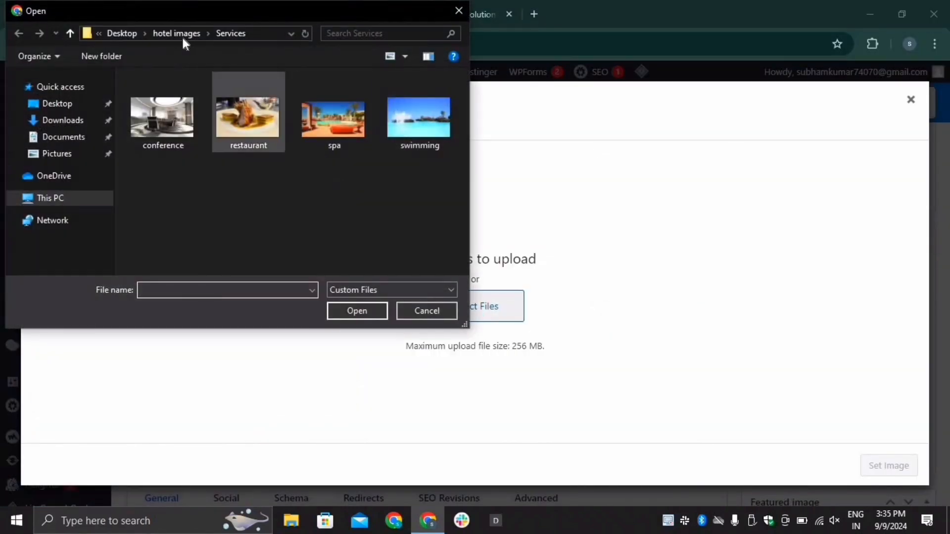
{"action": "left_click", "coordinate": [182, 34]}
{"action": "double_click", "coordinate": [381, 135]}
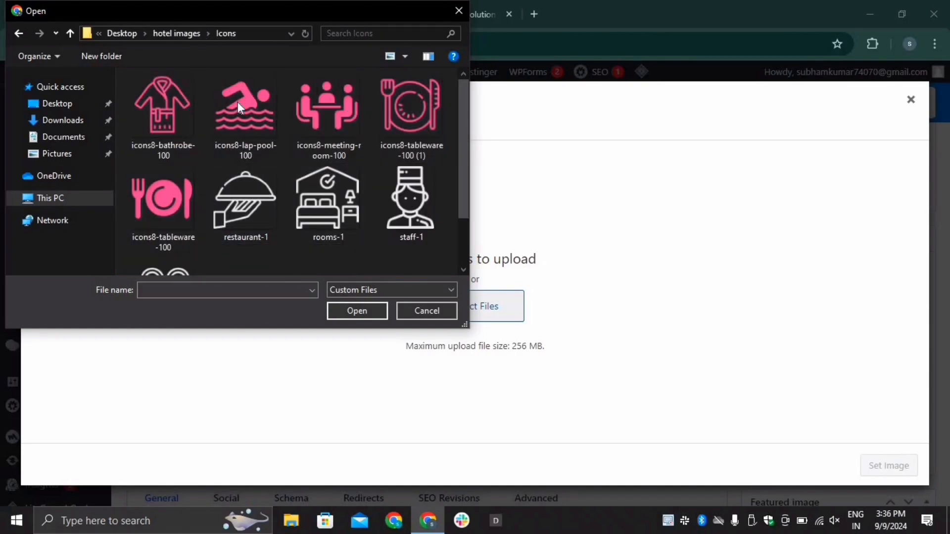
{"action": "left_click", "coordinate": [340, 105]}
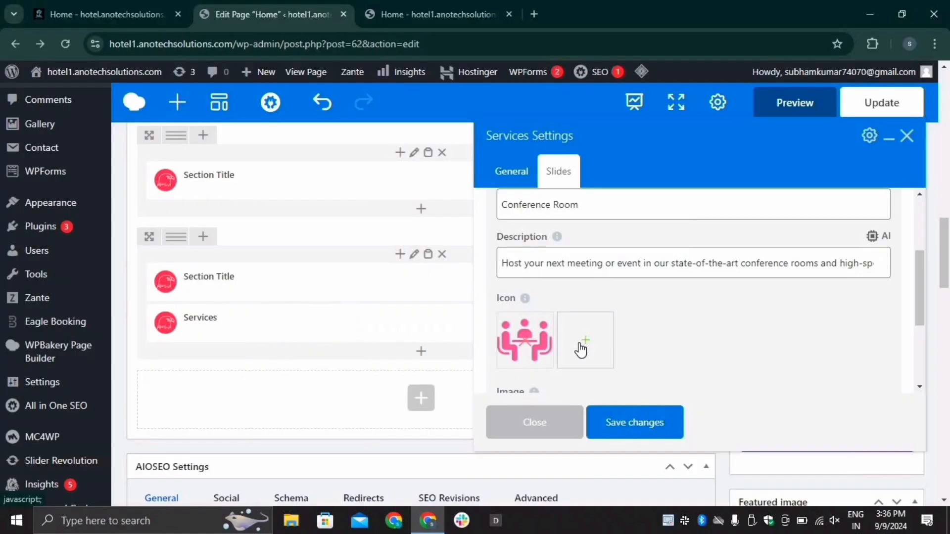
Step: Upload the conference picture from the Services folder in hotel images and set it as the Conference Room slide's image
{"action": "scroll", "coordinate": [569, 351], "scroll_direction": "down", "scroll_amount": 1}
{"action": "left_click", "coordinate": [534, 365]}
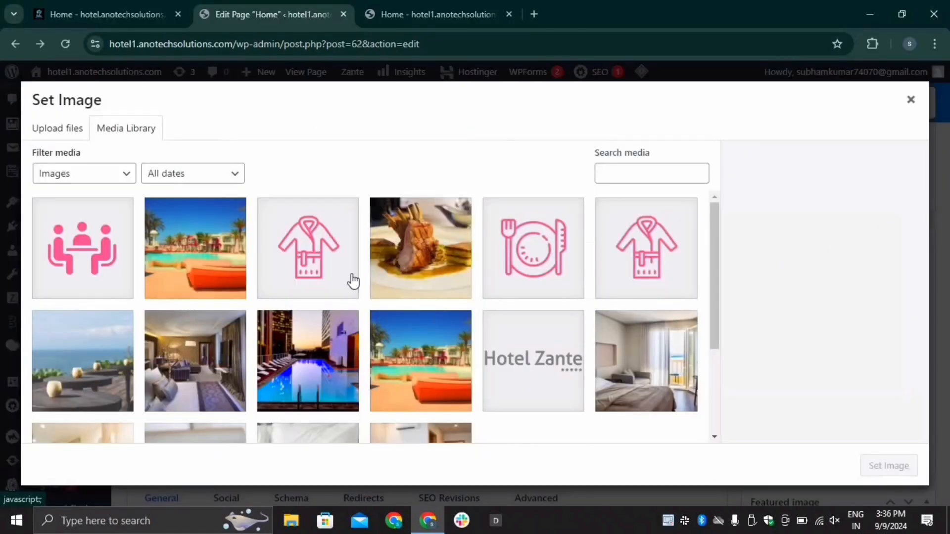
{"action": "left_click", "coordinate": [76, 127]}
{"action": "left_click", "coordinate": [469, 309]}
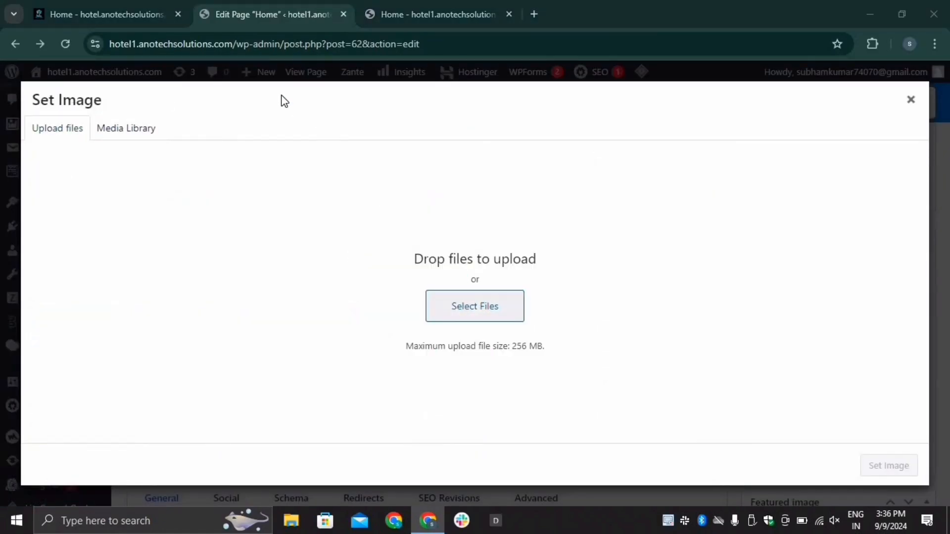
{"action": "left_click", "coordinate": [185, 29]}
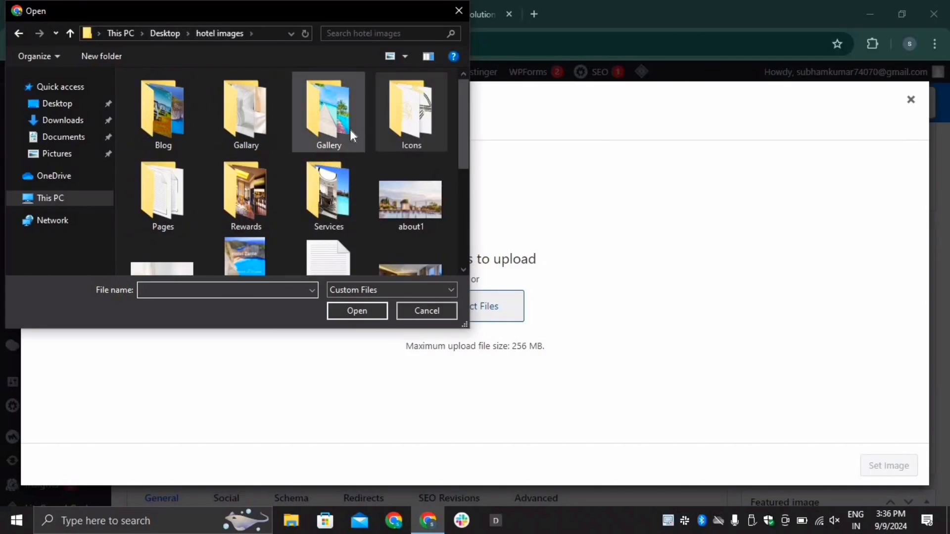
{"action": "double_click", "coordinate": [312, 192]}
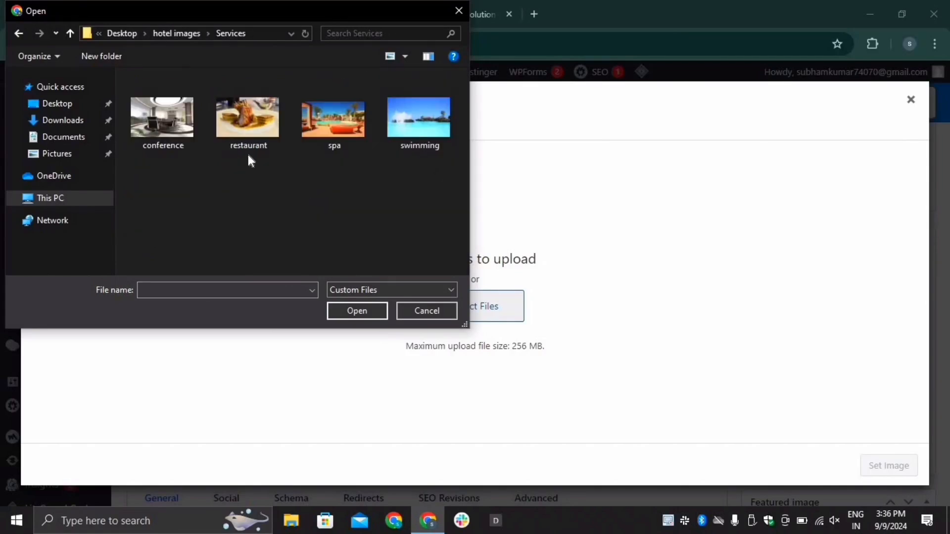
{"action": "double_click", "coordinate": [183, 121]}
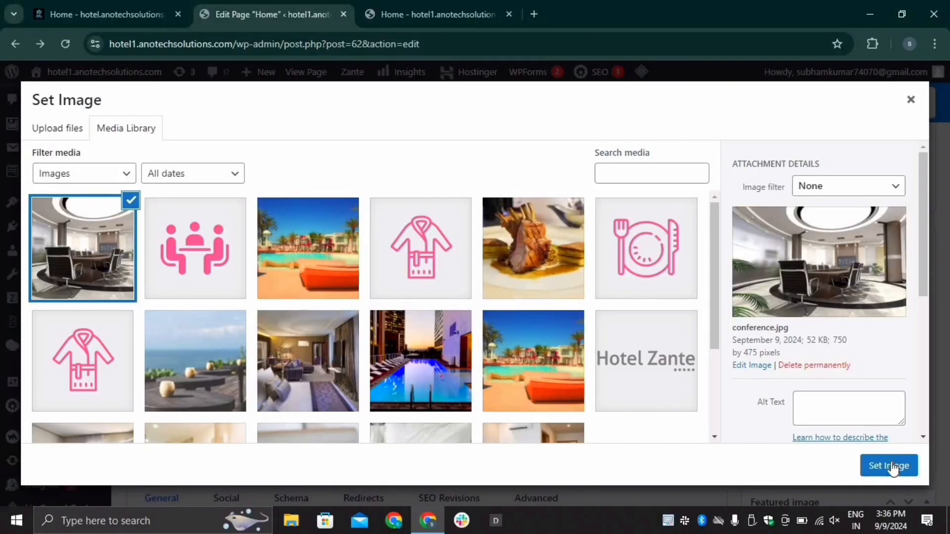
{"action": "left_click", "coordinate": [892, 469]}
{"action": "scroll", "coordinate": [616, 286], "scroll_direction": "up", "scroll_amount": 3}
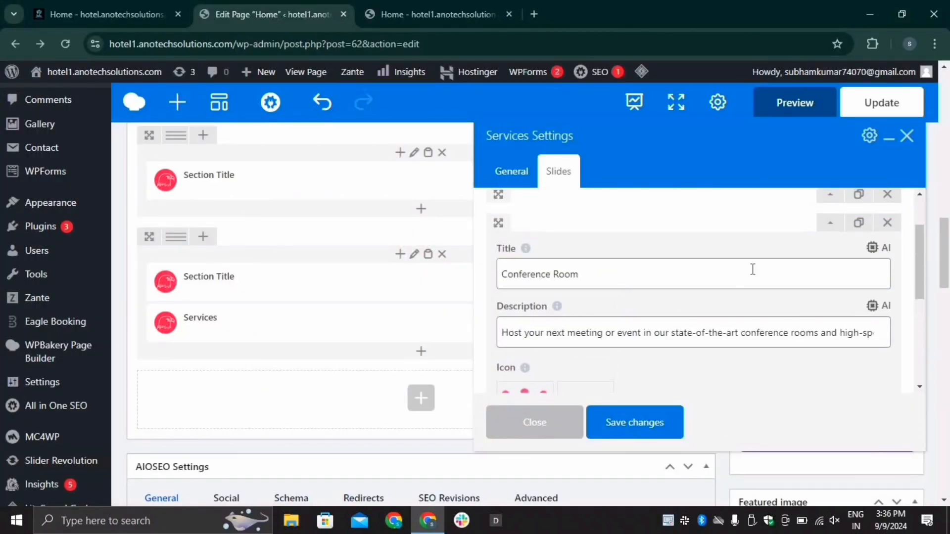
Step: Collapse the Conference Room slide and add a fourth slide item titled Swimming Pool, copied from the reference homepage
{"action": "left_click", "coordinate": [825, 224]}
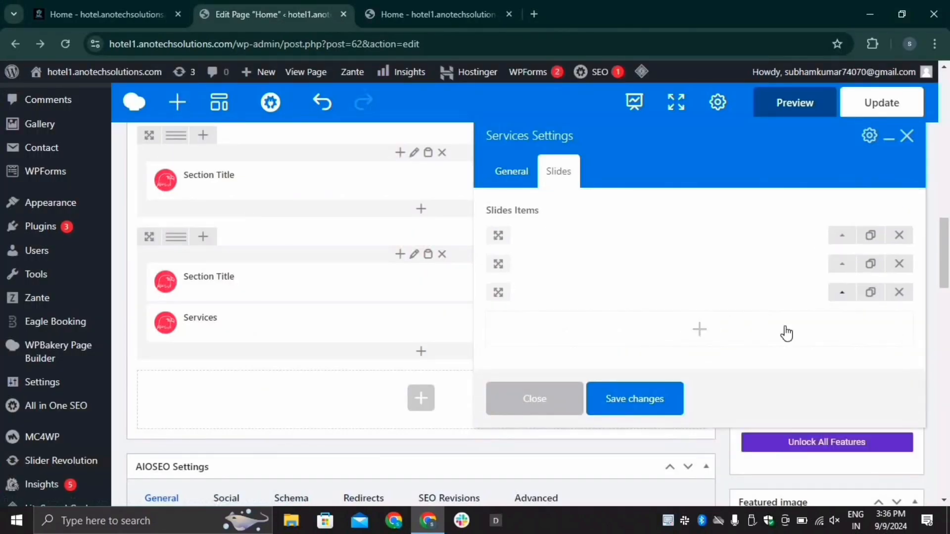
{"action": "left_click", "coordinate": [713, 337]}
{"action": "left_click", "coordinate": [824, 322]}
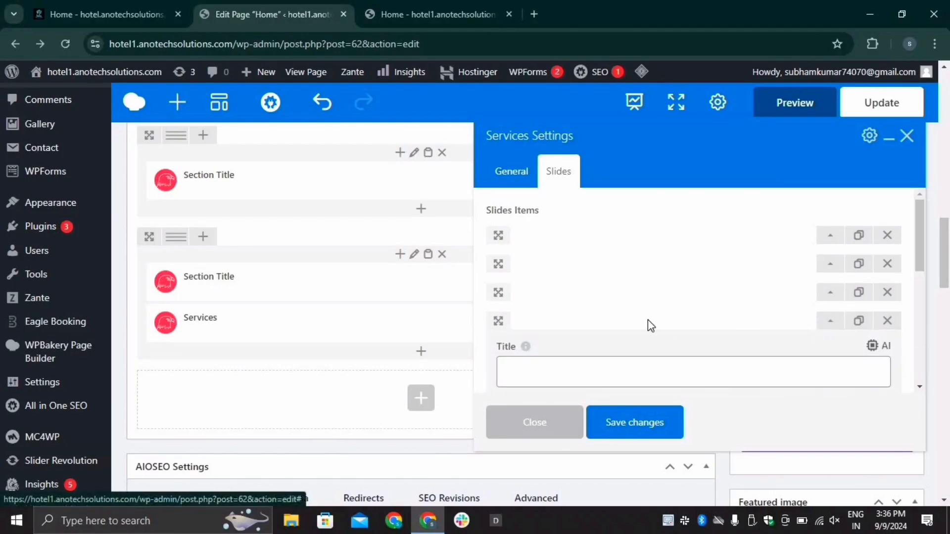
{"action": "left_click", "coordinate": [132, 14]}
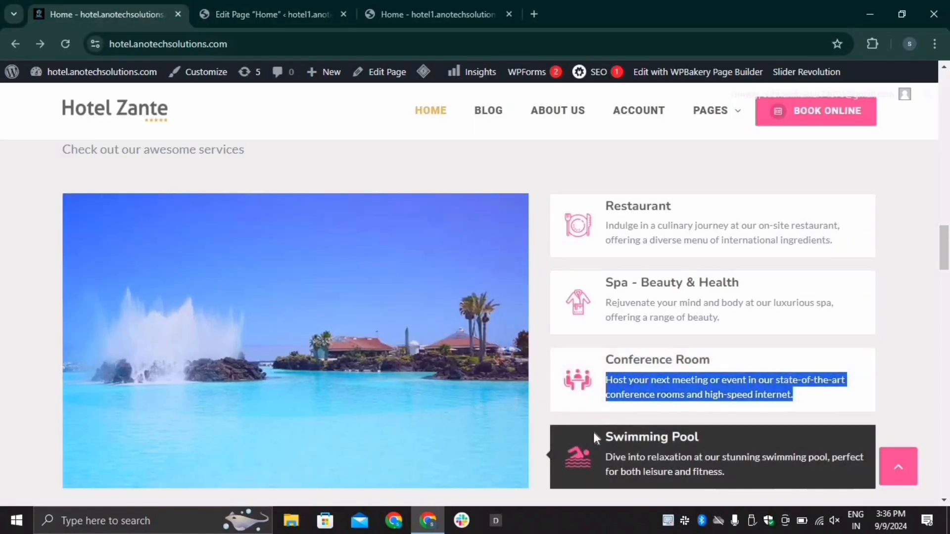
{"action": "scroll", "coordinate": [592, 432], "scroll_direction": "down", "scroll_amount": 1}
{"action": "left_click_drag", "start_coordinate": [601, 372], "coordinate": [709, 376]}
{"action": "key", "text": "ctrl+c"}
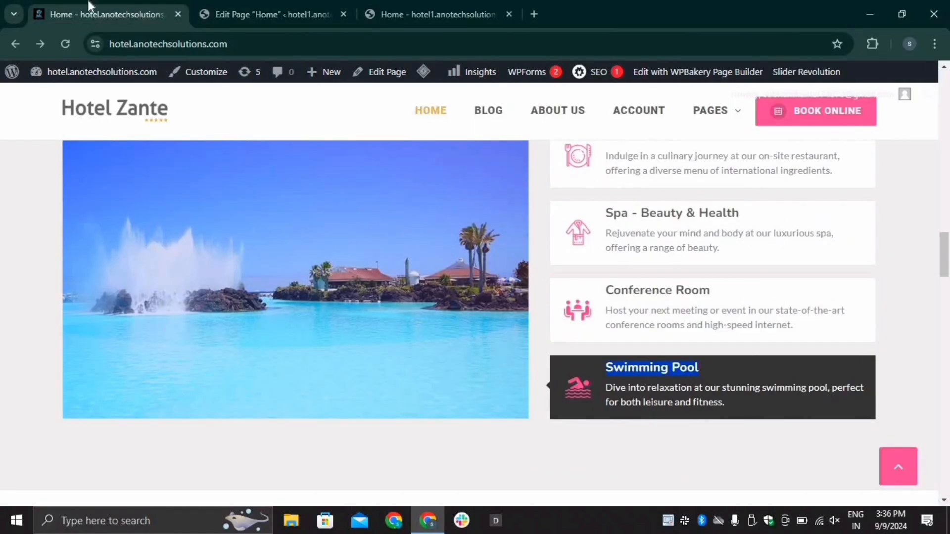
{"action": "left_click", "coordinate": [230, 9]}
{"action": "left_click", "coordinate": [532, 307]}
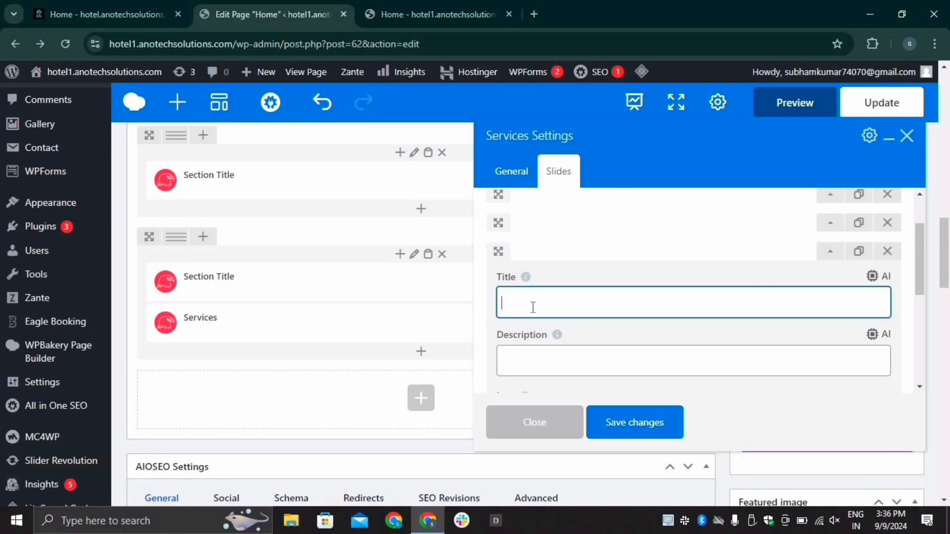
{"action": "key", "text": "ctrl+v"}
Step: Copy "Dive into relaxation at our stunning swimming pool, perfect for both leisure and fitness." from the reference homepage into the Swimming Pool slide's description
{"action": "left_click", "coordinate": [566, 360]}
{"action": "key", "text": "ctrl+shift+Tab"}
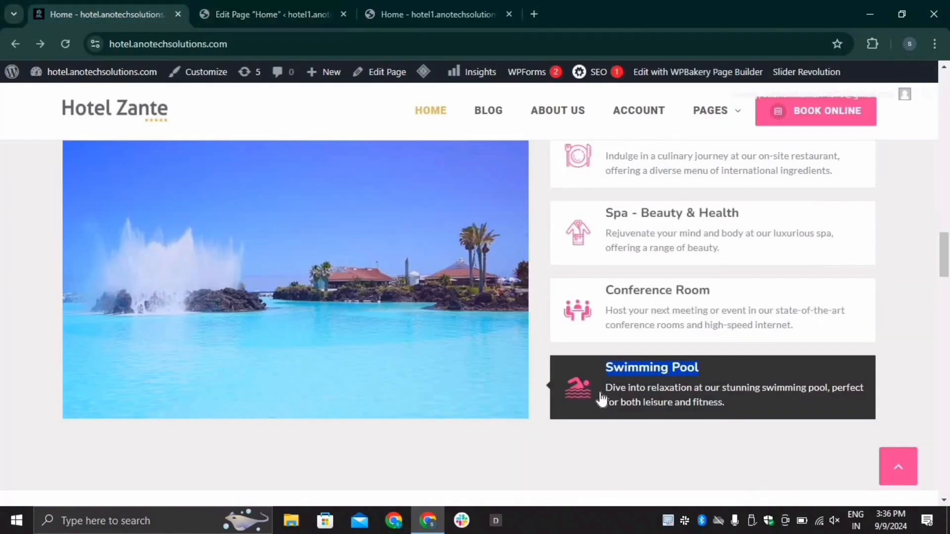
{"action": "mouse_move", "coordinate": [601, 393]}
{"action": "left_mouse_down"}
{"action": "mouse_move", "coordinate": [747, 408]}
{"action": "mouse_move", "coordinate": [608, 387]}
{"action": "left_mouse_up"}
{"action": "left_click", "coordinate": [251, 4]}
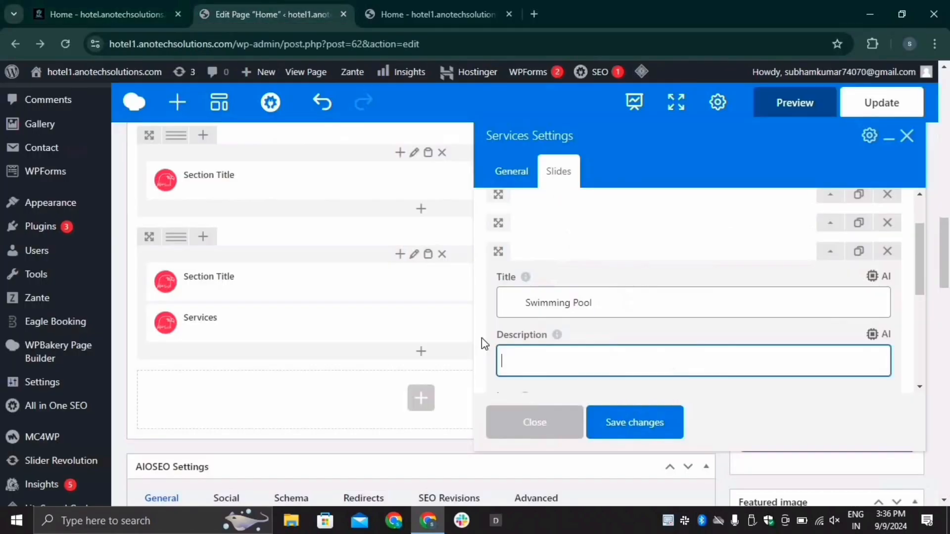
{"action": "type", "text": "Dive into relaxation at our stunning swimming pool, perfect for both leisure and fitness."}
Step: Start uploading an icon for the Swimming Pool slide and browse to the hotel images folder
{"action": "scroll", "coordinate": [545, 367], "scroll_direction": "down", "scroll_amount": 2}
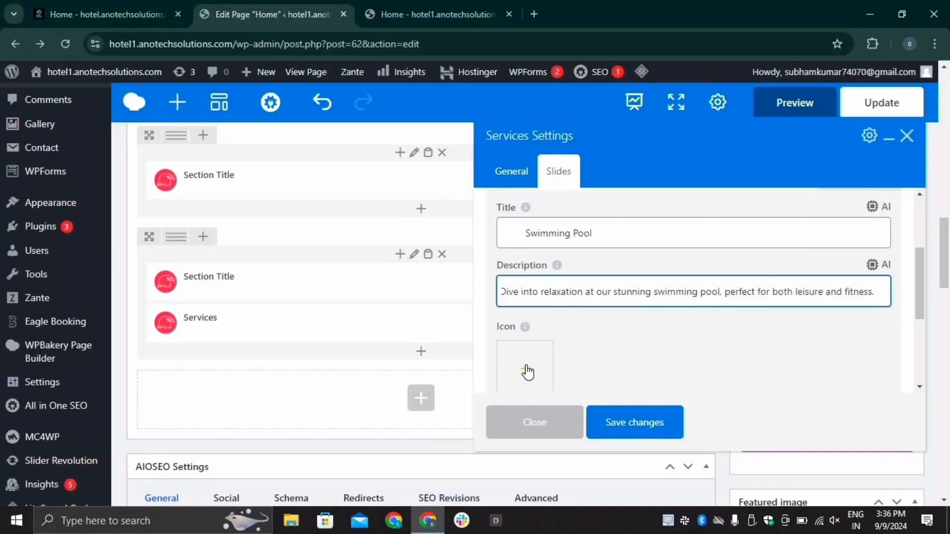
{"action": "left_click", "coordinate": [524, 370]}
{"action": "left_click", "coordinate": [60, 130]}
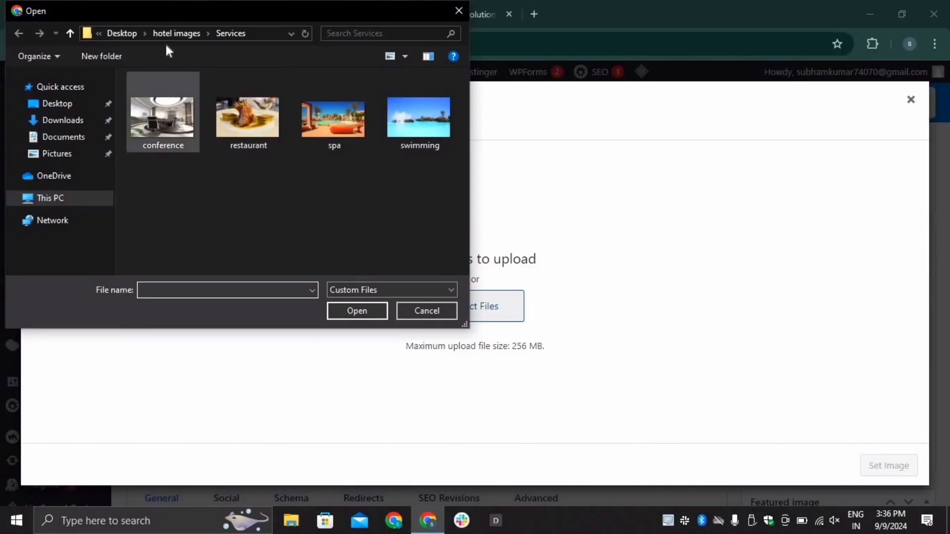
{"action": "left_click", "coordinate": [178, 34]}
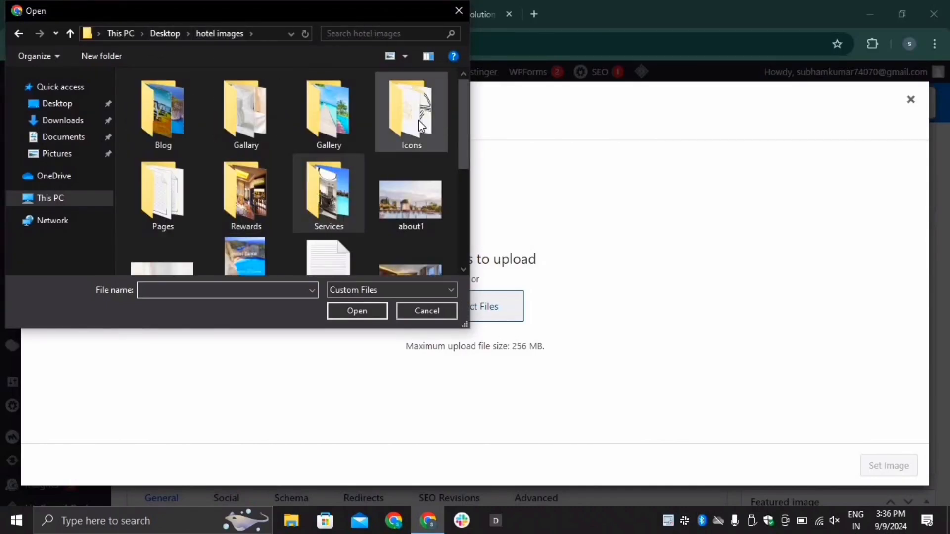
Step: Upload icons8-lap-pool-100 from the Icons folder and set it as the Swimming Pool slide's icon
{"action": "double_click", "coordinate": [418, 120]}
{"action": "double_click", "coordinate": [242, 126]}
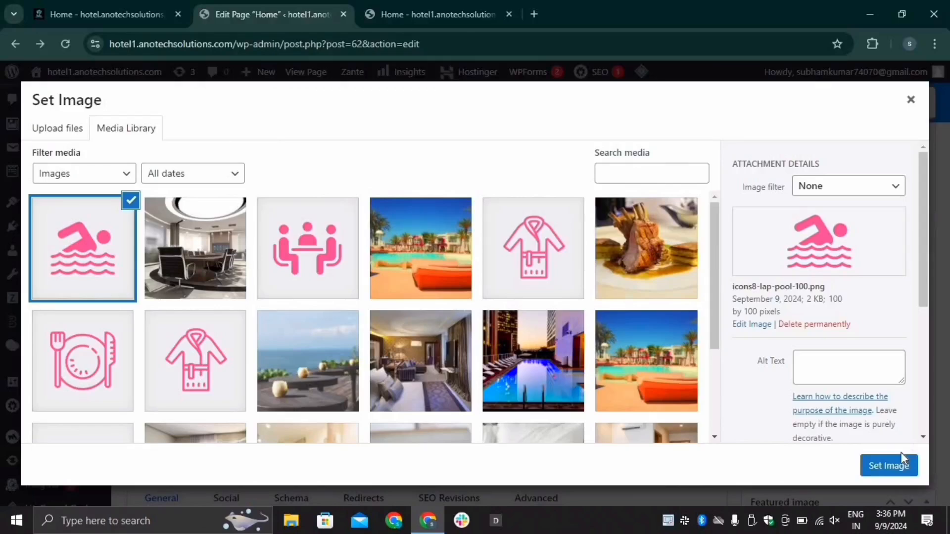
{"action": "left_click", "coordinate": [889, 465]}
Step: Upload swimming.jpg from the Services folder in hotel images and set it as the Swimming Pool slide's image
{"action": "scroll", "coordinate": [530, 325], "scroll_direction": "down", "scroll_amount": 3}
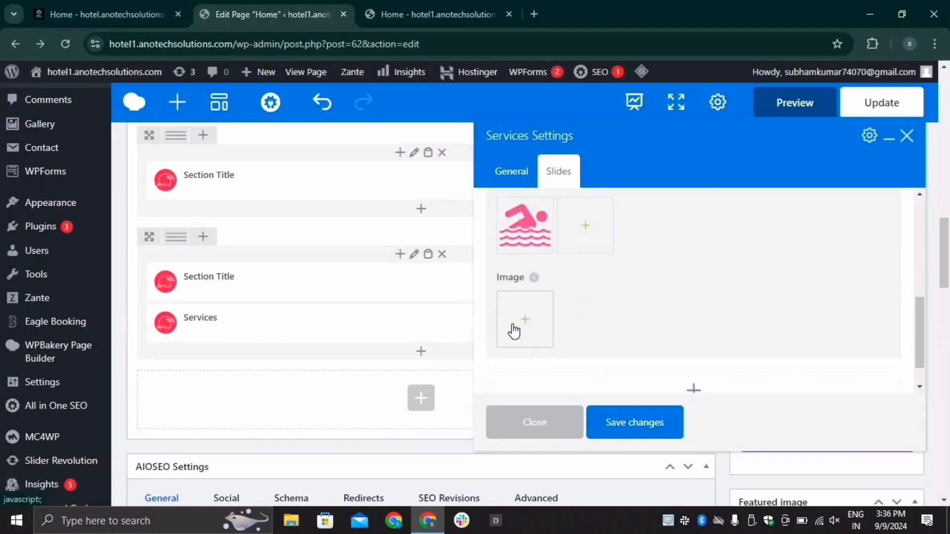
{"action": "left_click", "coordinate": [514, 329]}
{"action": "left_click", "coordinate": [58, 126]}
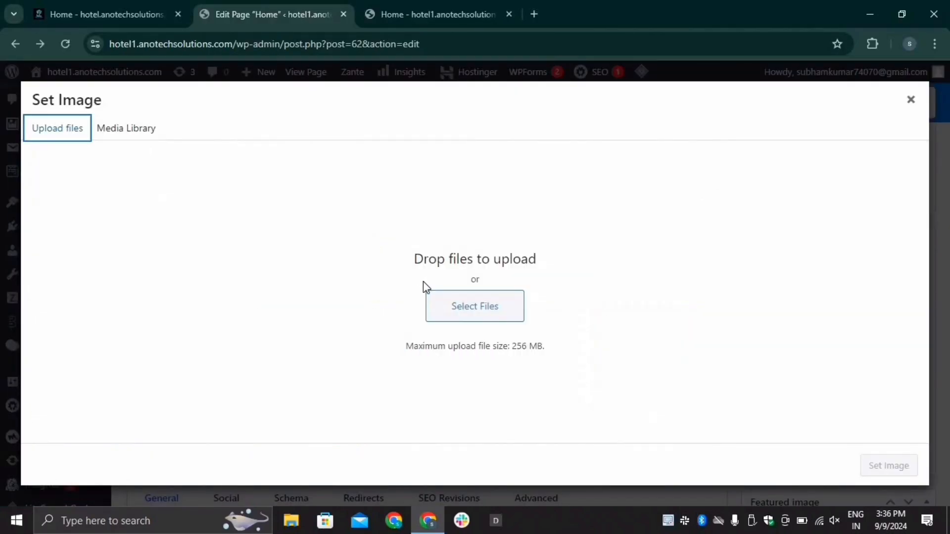
{"action": "left_click", "coordinate": [443, 309]}
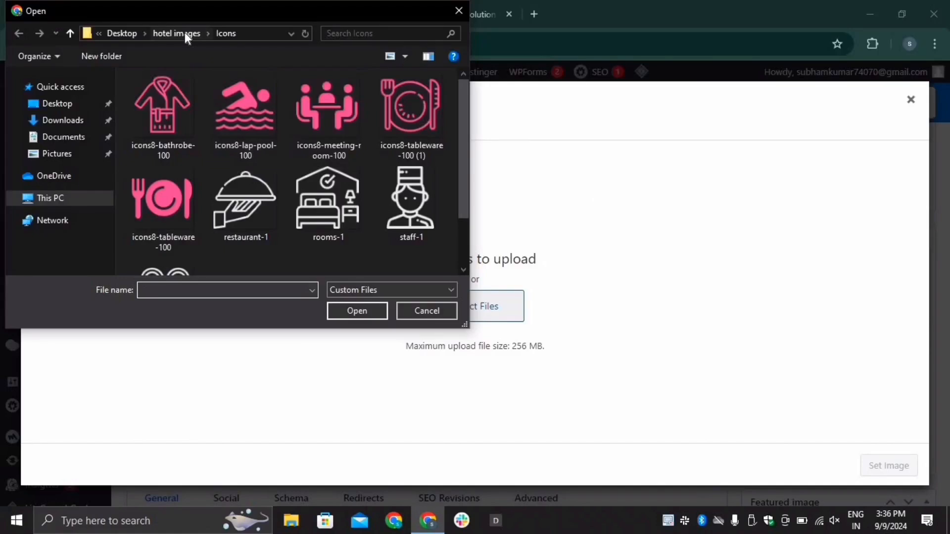
{"action": "left_click", "coordinate": [185, 32]}
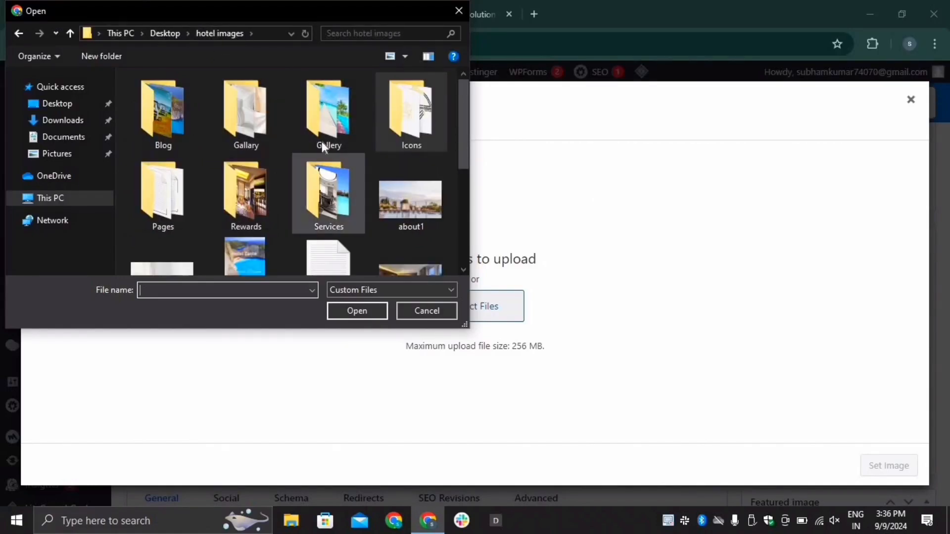
{"action": "double_click", "coordinate": [328, 195]}
{"action": "double_click", "coordinate": [415, 119]}
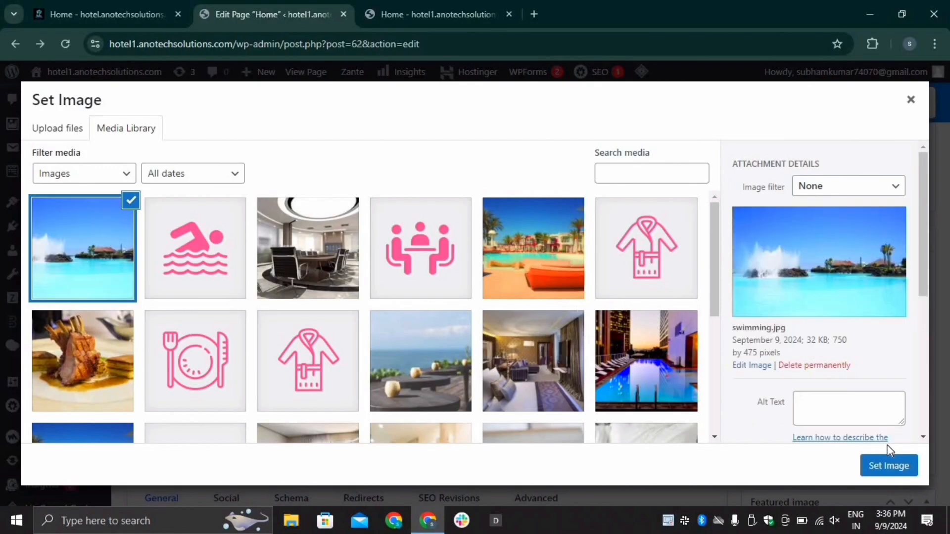
{"action": "left_click", "coordinate": [892, 476]}
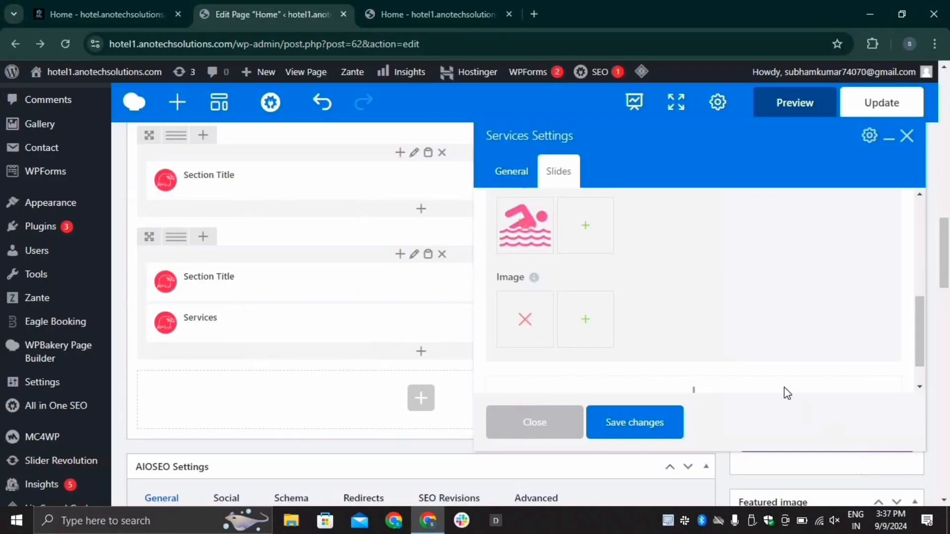
Step: Review the Swimming Pool slide's title and description, and save the Services element's settings
{"action": "scroll", "coordinate": [792, 297], "scroll_direction": "up", "scroll_amount": 3}
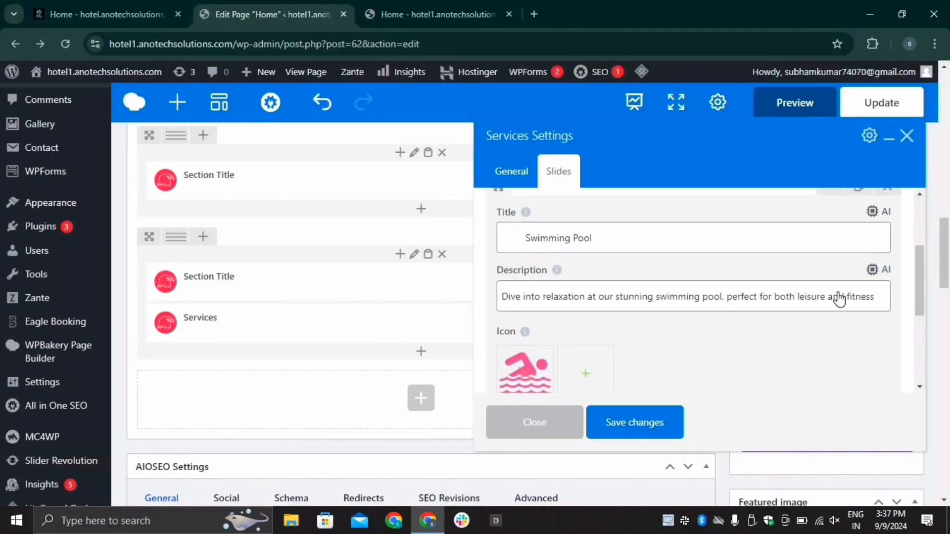
{"action": "scroll", "coordinate": [767, 347], "scroll_direction": "up", "scroll_amount": 1}
{"action": "scroll", "coordinate": [671, 415], "scroll_direction": "down", "scroll_amount": 1}
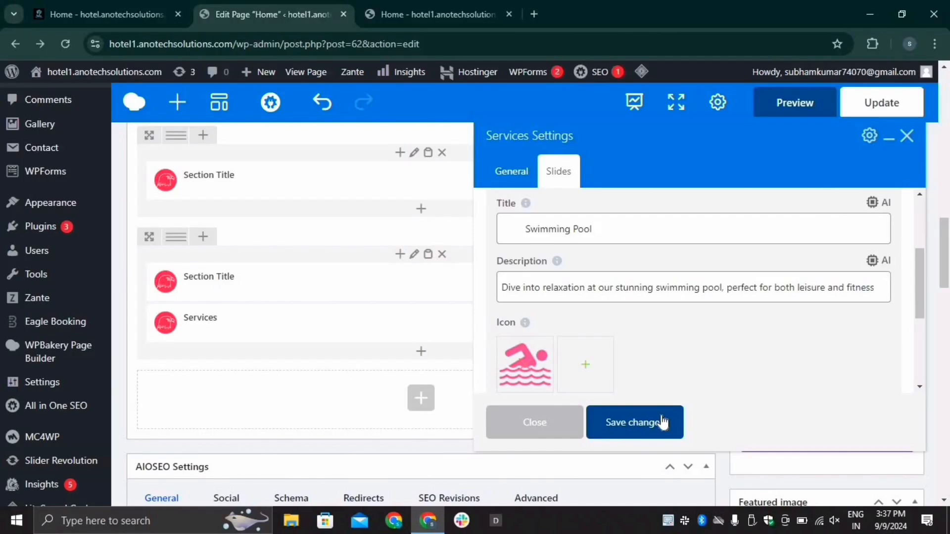
{"action": "left_click", "coordinate": [661, 417]}
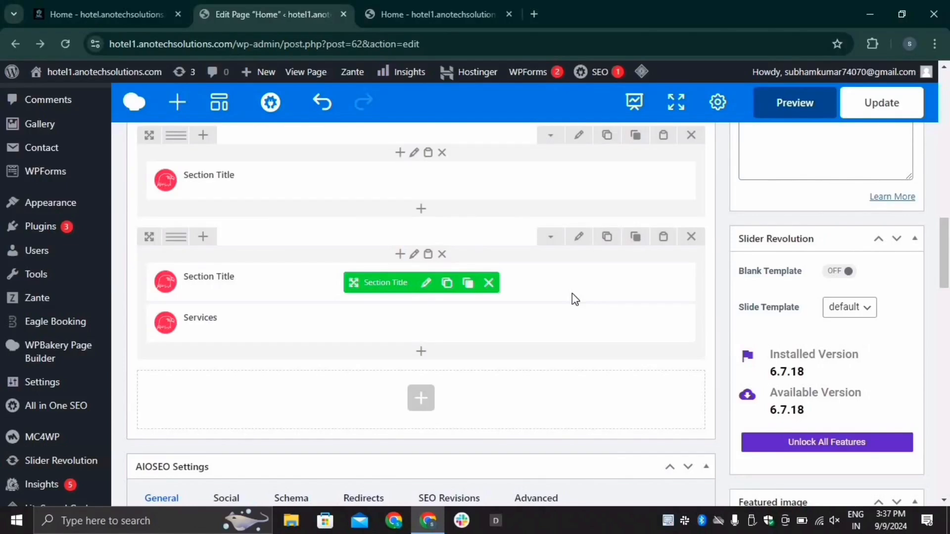
Step: Open the settings of the row containing the Services element and set its row stretch to Stretch row
{"action": "left_click", "coordinate": [578, 239]}
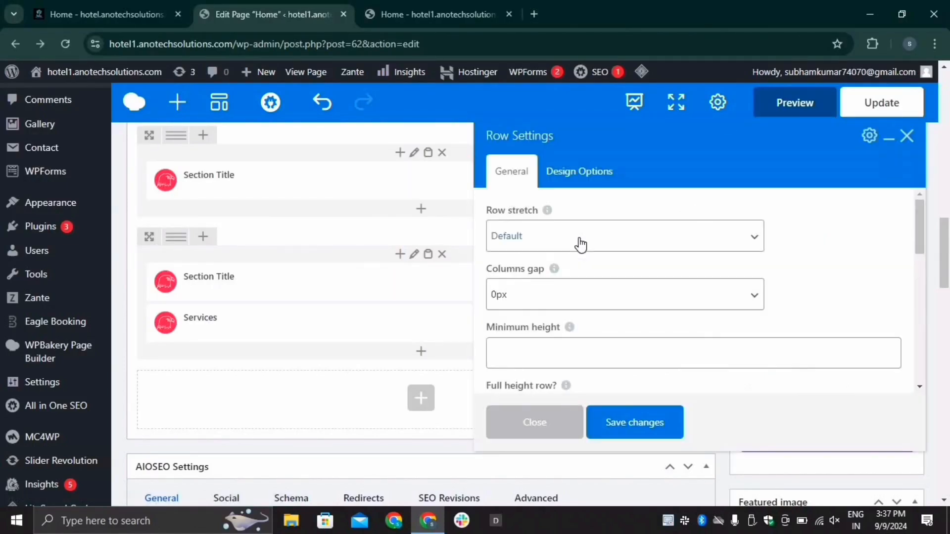
{"action": "left_click", "coordinate": [551, 247]}
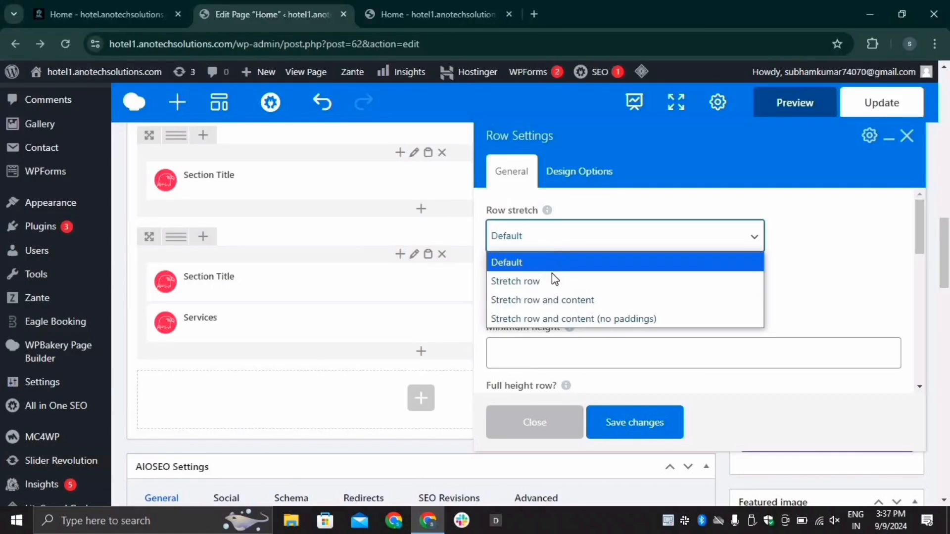
{"action": "left_click", "coordinate": [553, 276]}
Step: Set the services row's top padding to 100 and its bottom padding to 70 in the design options
{"action": "left_click", "coordinate": [588, 165]}
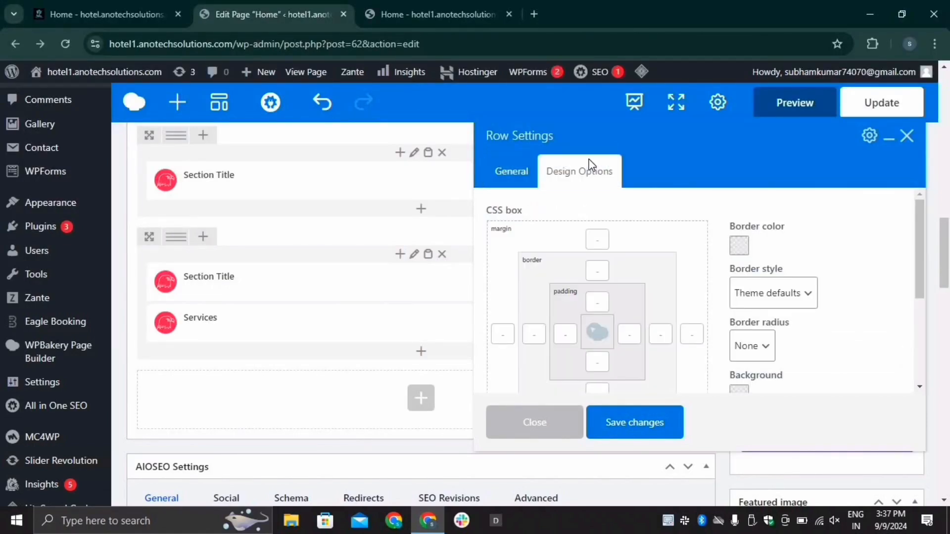
{"action": "left_click", "coordinate": [605, 300]}
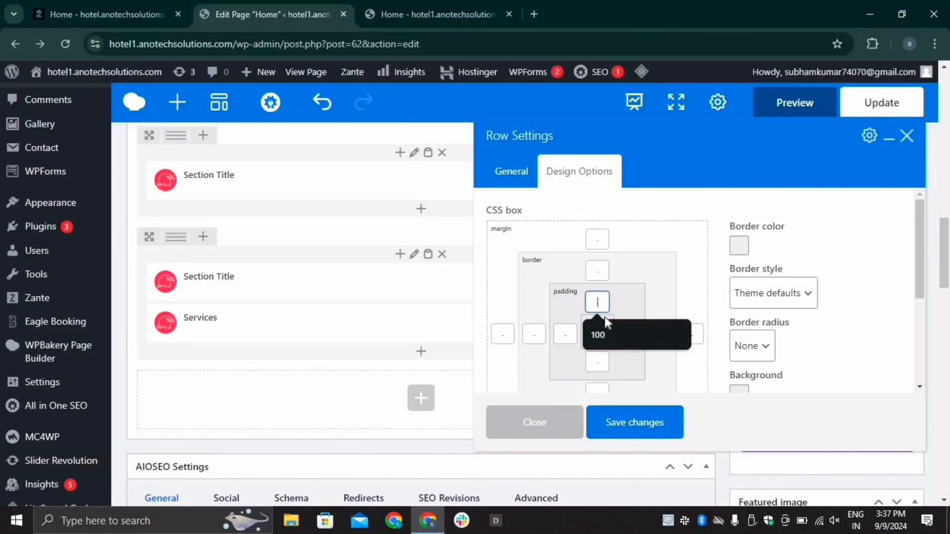
{"action": "left_click", "coordinate": [604, 326]}
{"action": "left_click", "coordinate": [597, 363]}
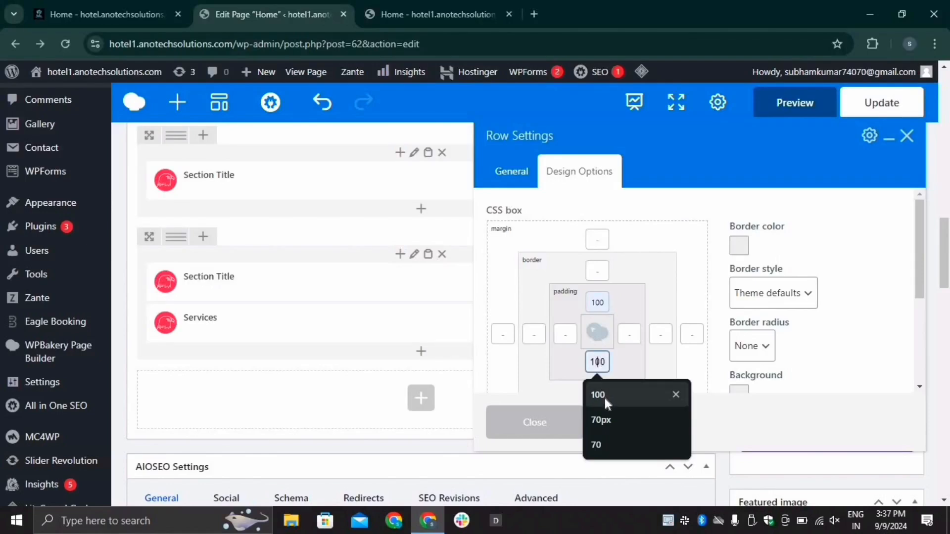
{"action": "left_click", "coordinate": [604, 441]}
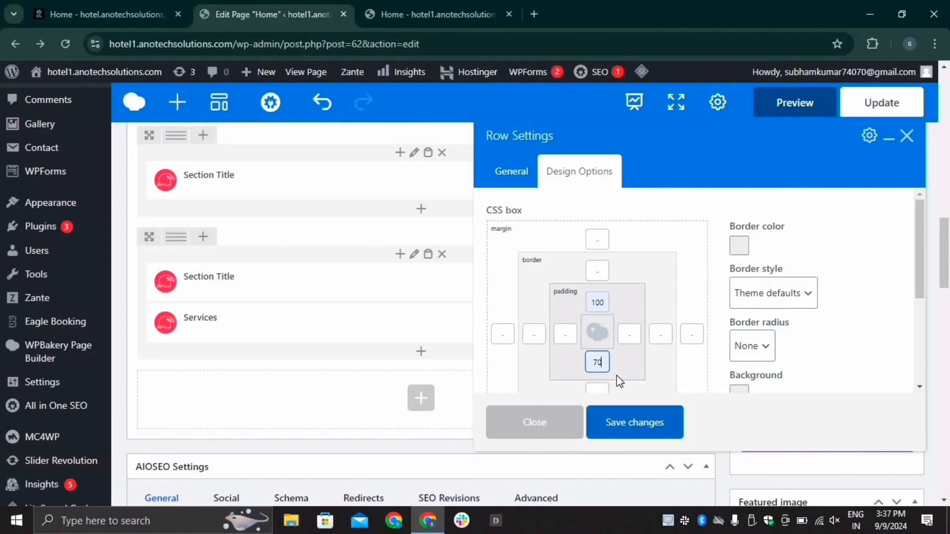
Step: Set the services row's bottom border width to 1
{"action": "scroll", "coordinate": [616, 375], "scroll_direction": "down", "scroll_amount": 2}
{"action": "left_click", "coordinate": [596, 326]}
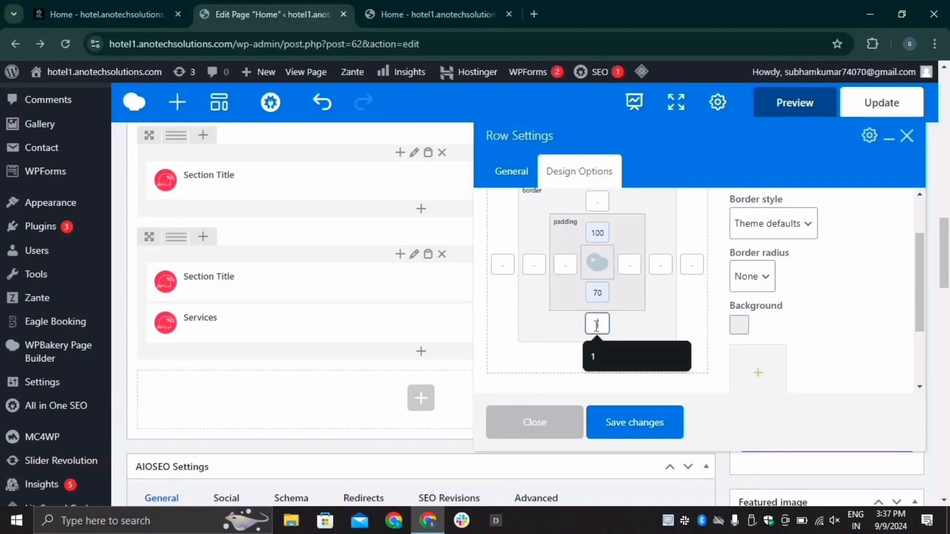
{"action": "left_click", "coordinate": [597, 365]}
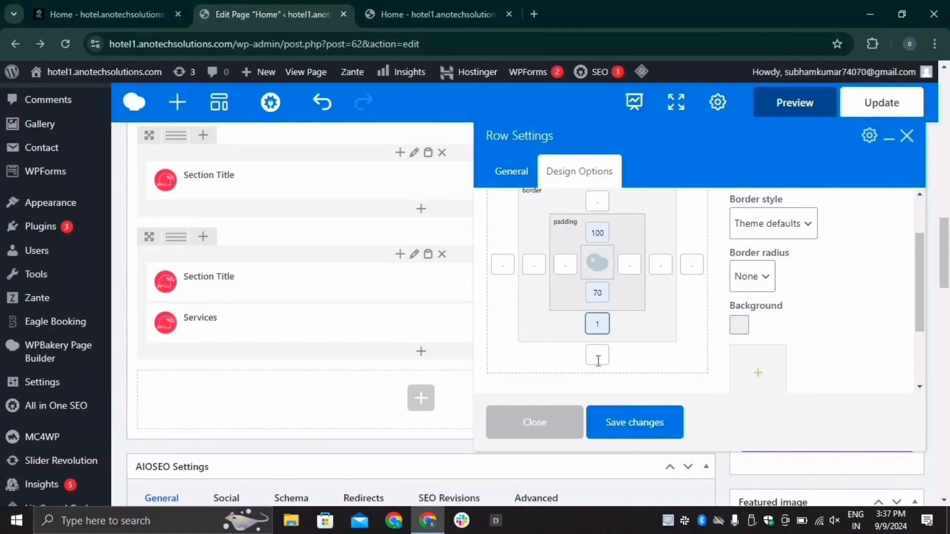
Step: Set the services row's border color to #ebeae9 and its border style to Solid
{"action": "scroll", "coordinate": [814, 262], "scroll_direction": "up", "scroll_amount": 2}
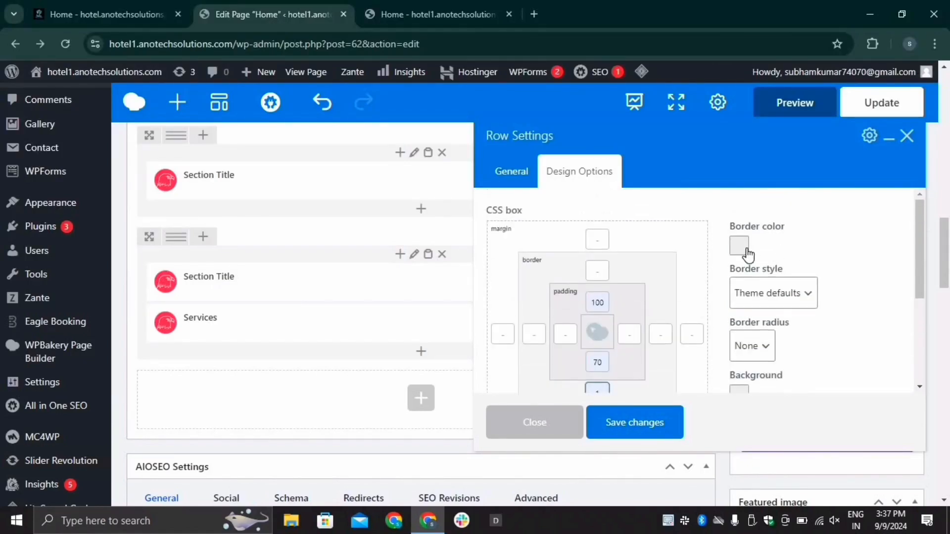
{"action": "left_click", "coordinate": [747, 255]}
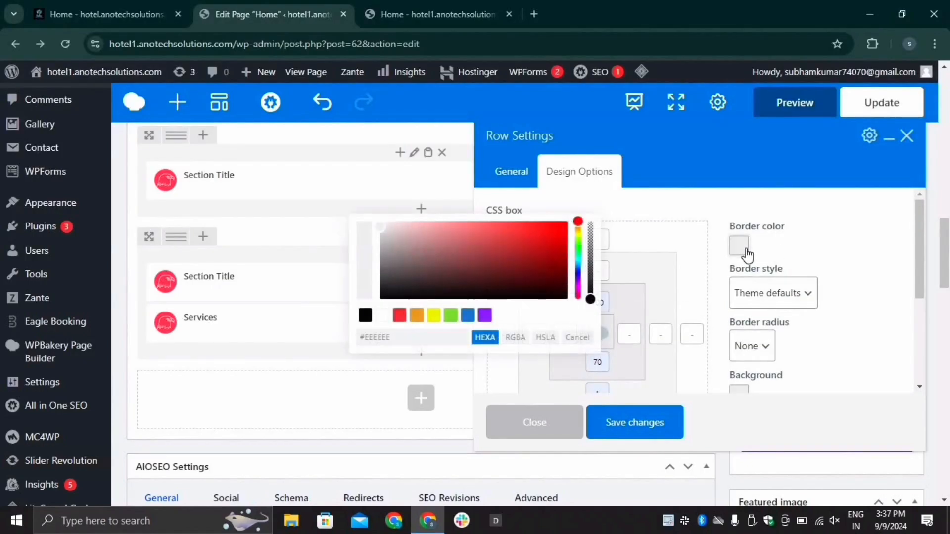
{"action": "left_click", "coordinate": [411, 337]}
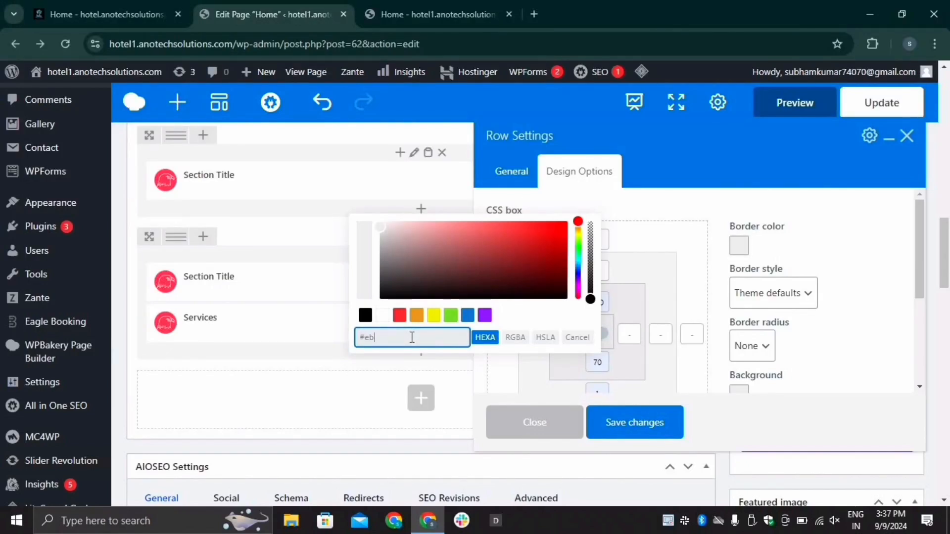
{"action": "type", "text": "ebr"}
{"action": "key", "text": "BackSpace"}
{"action": "type", "text": "eae9"}
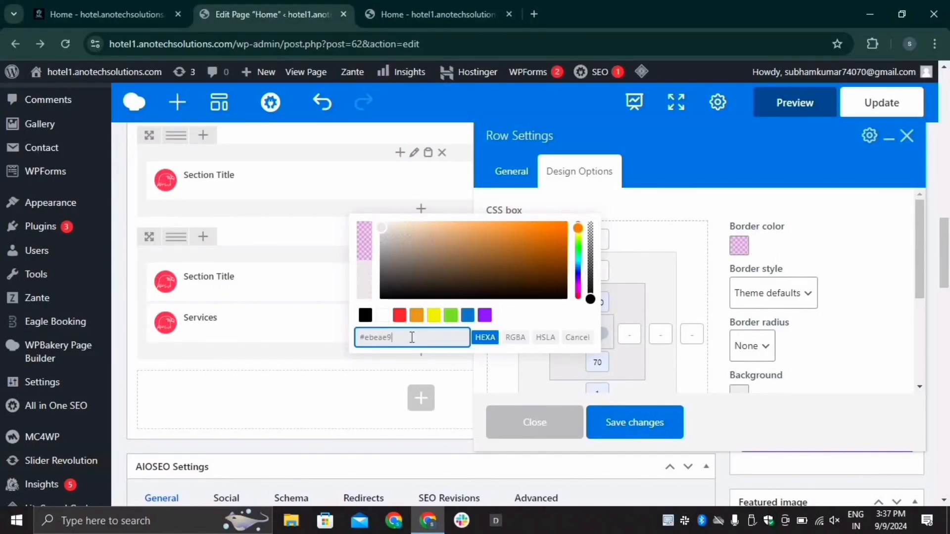
{"action": "left_click", "coordinate": [775, 293]}
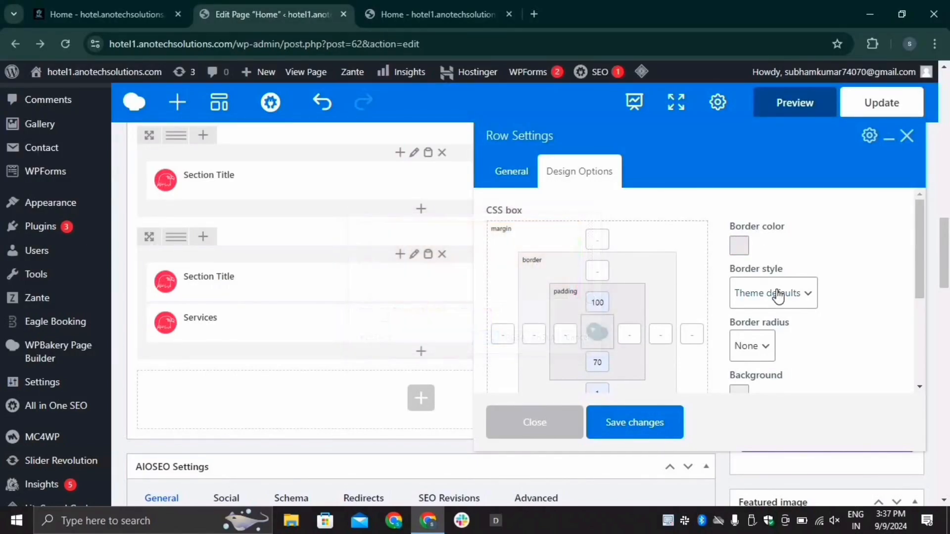
{"action": "left_click", "coordinate": [776, 295]}
{"action": "left_click", "coordinate": [781, 68]}
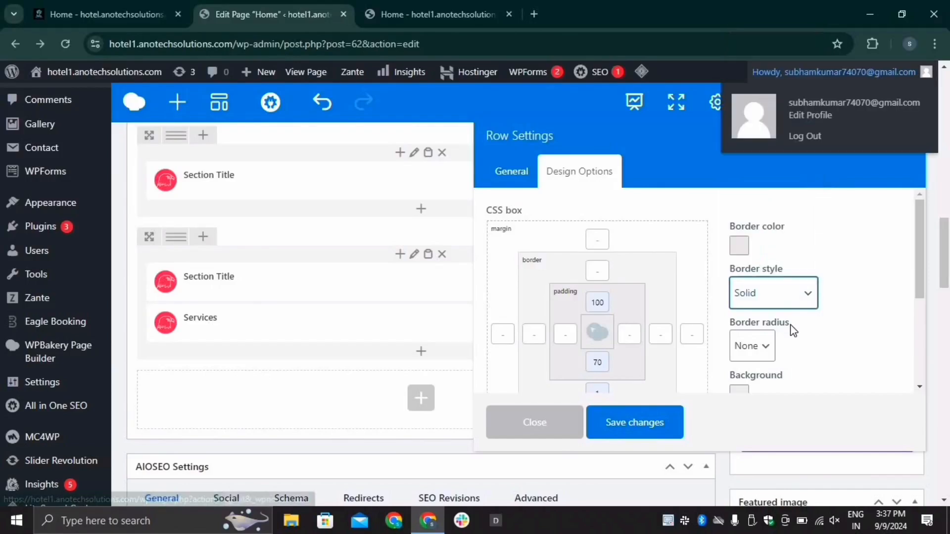
Step: Set the services row's background color to #f1f0ed and save the row settings
{"action": "scroll", "coordinate": [790, 329], "scroll_direction": "down", "scroll_amount": 3}
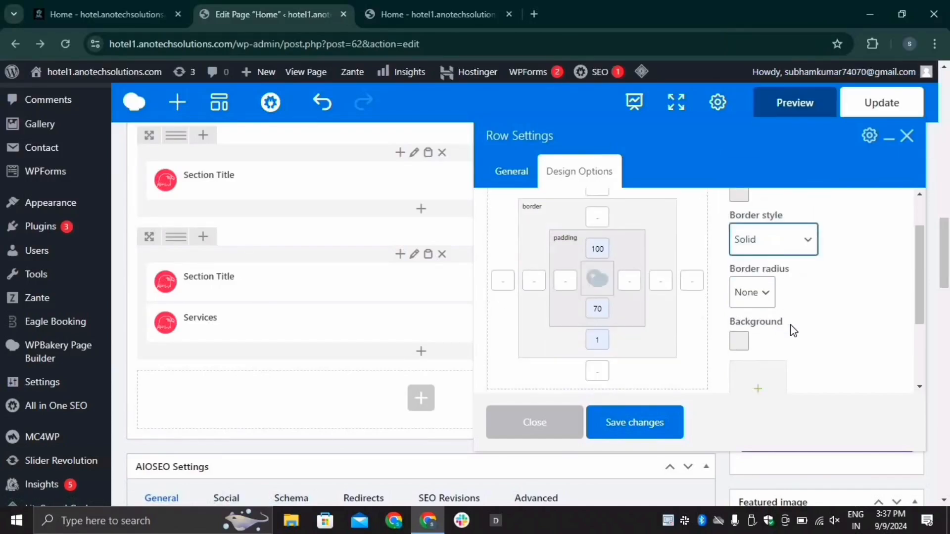
{"action": "left_click", "coordinate": [742, 328]}
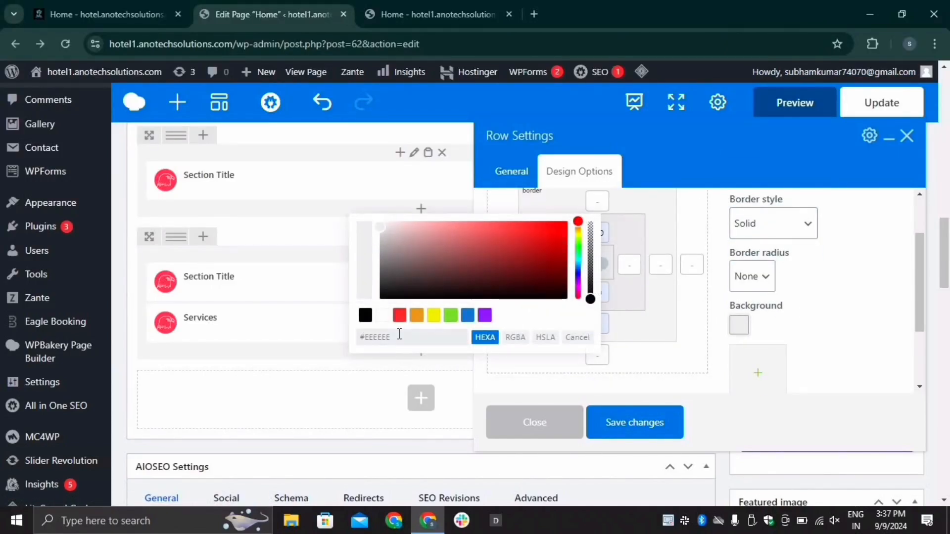
{"action": "left_click_drag", "start_coordinate": [392, 336], "coordinate": [360, 337]}
{"action": "key", "text": "BackSpace"}
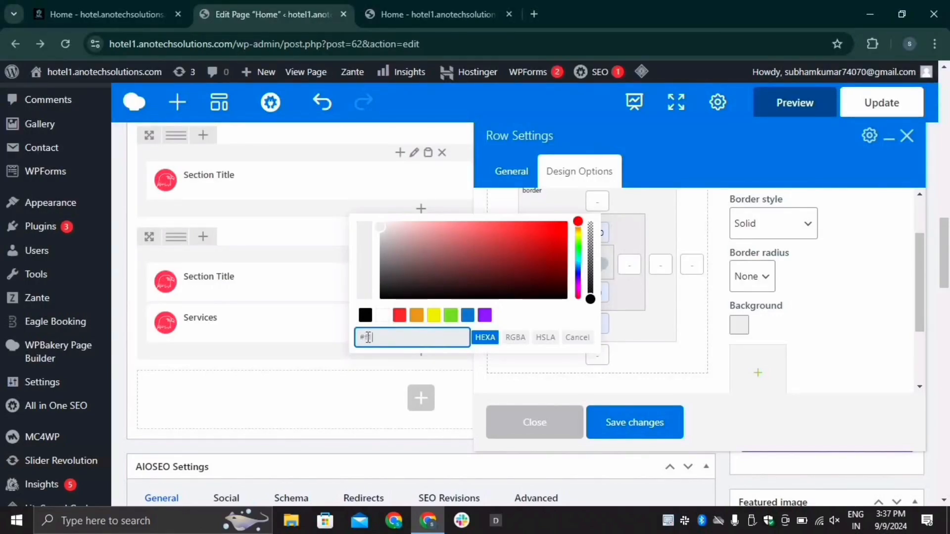
{"action": "type", "text": "f1f0ed"}
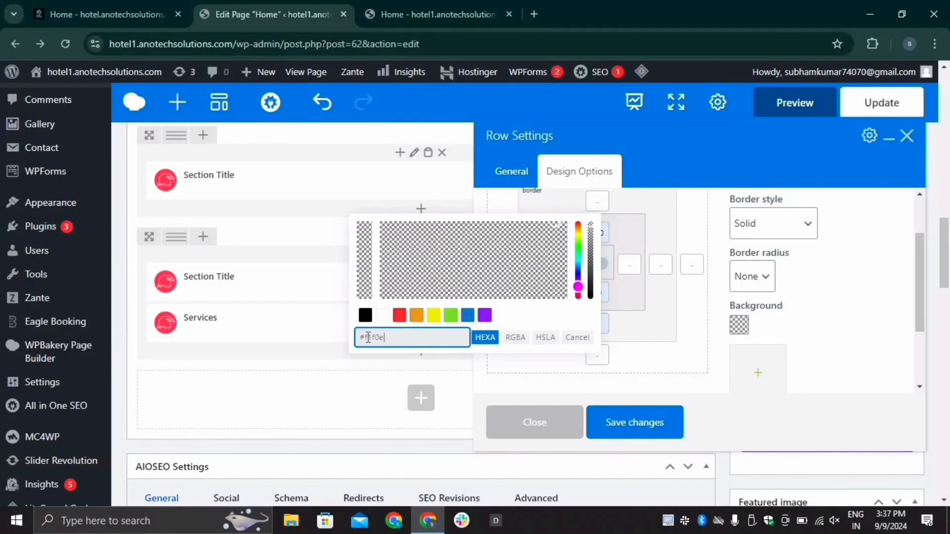
{"action": "left_click", "coordinate": [821, 323]}
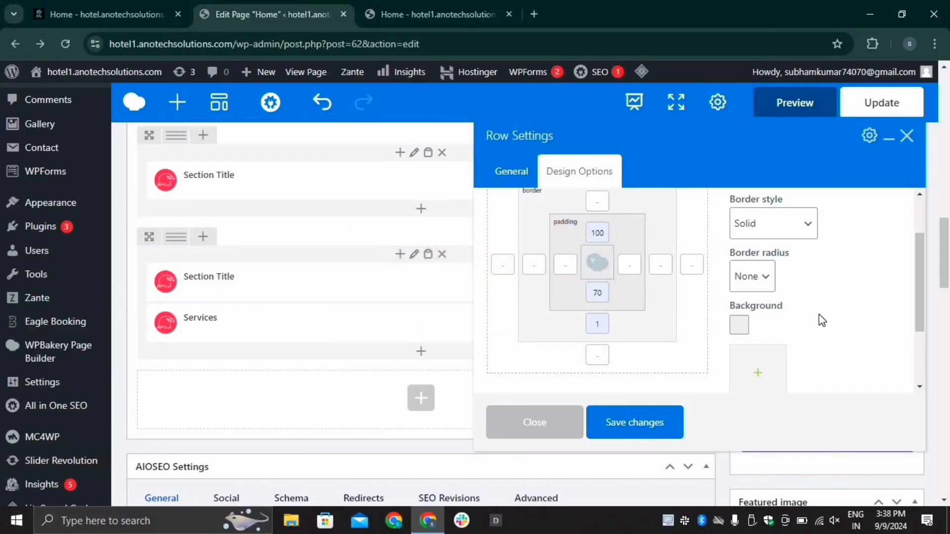
{"action": "left_click", "coordinate": [628, 430]}
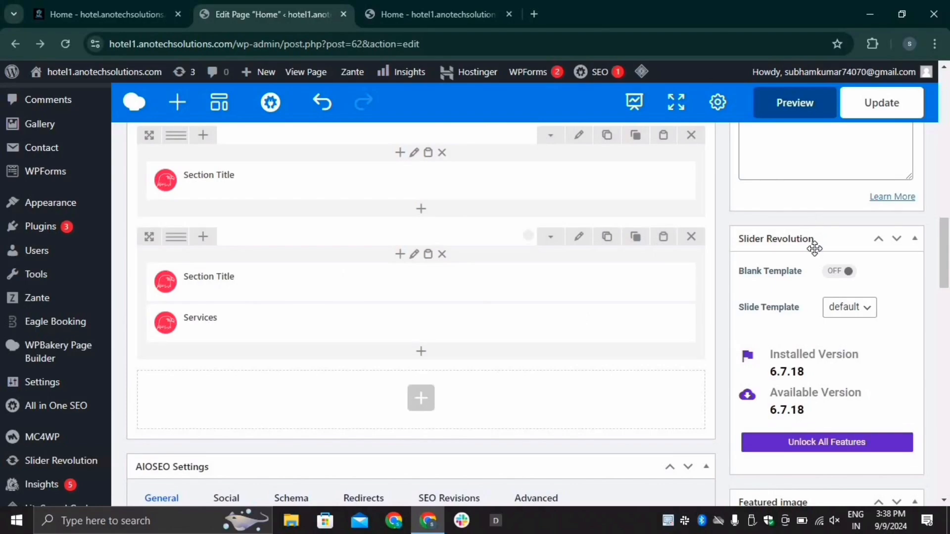
Step: Update the Home page and reload the live site to check the Our Awesome Services section
{"action": "scroll", "coordinate": [814, 248], "scroll_direction": "up", "scroll_amount": 10}
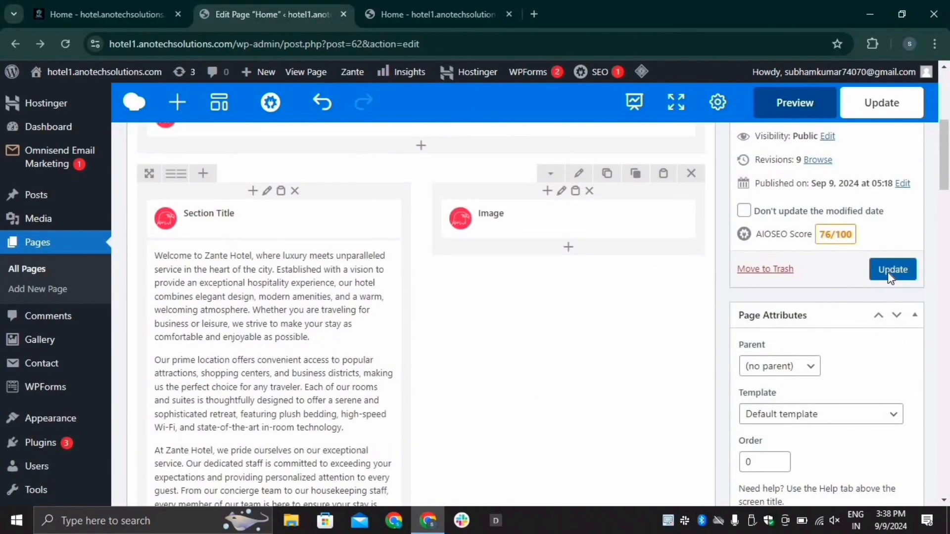
{"action": "left_click", "coordinate": [889, 272]}
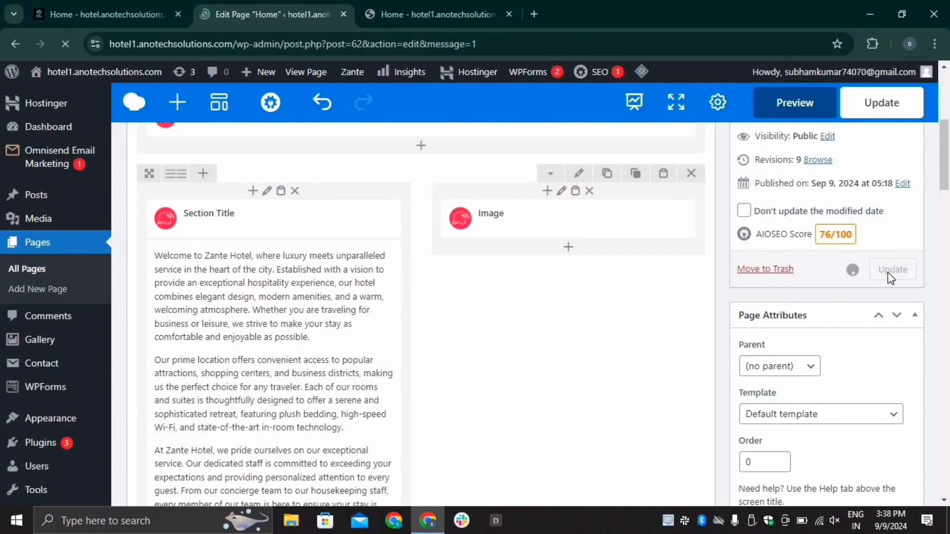
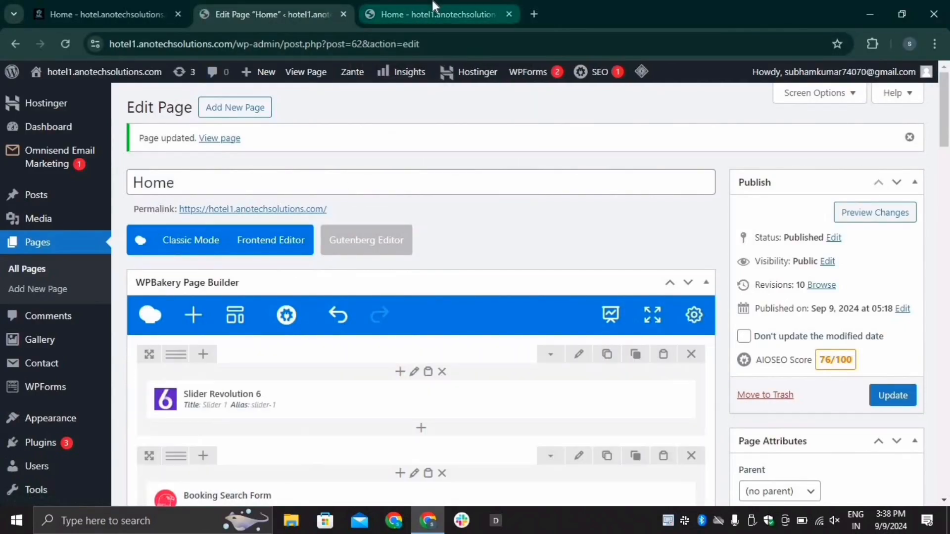
{"action": "left_click", "coordinate": [432, 14]}
{"action": "left_click", "coordinate": [66, 44]}
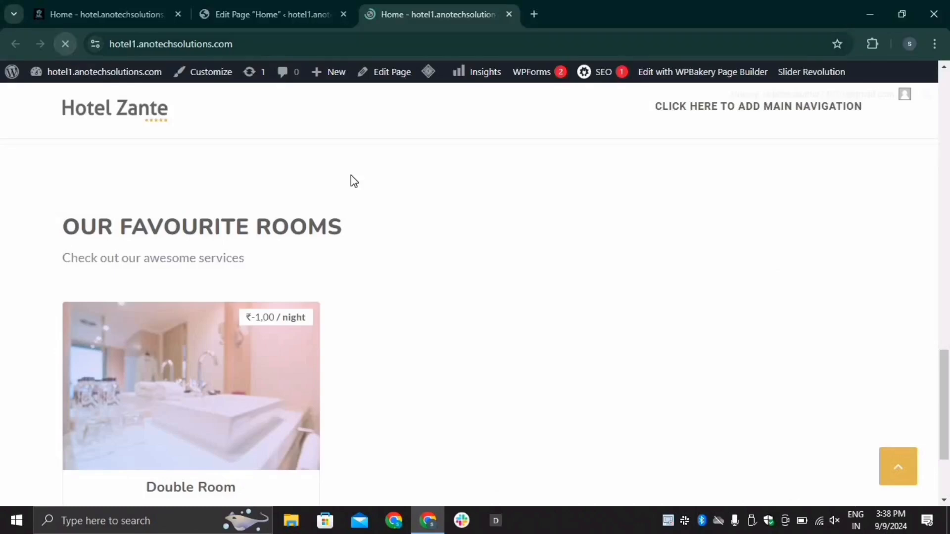
{"action": "scroll", "coordinate": [411, 373], "scroll_direction": "down", "scroll_amount": 6}
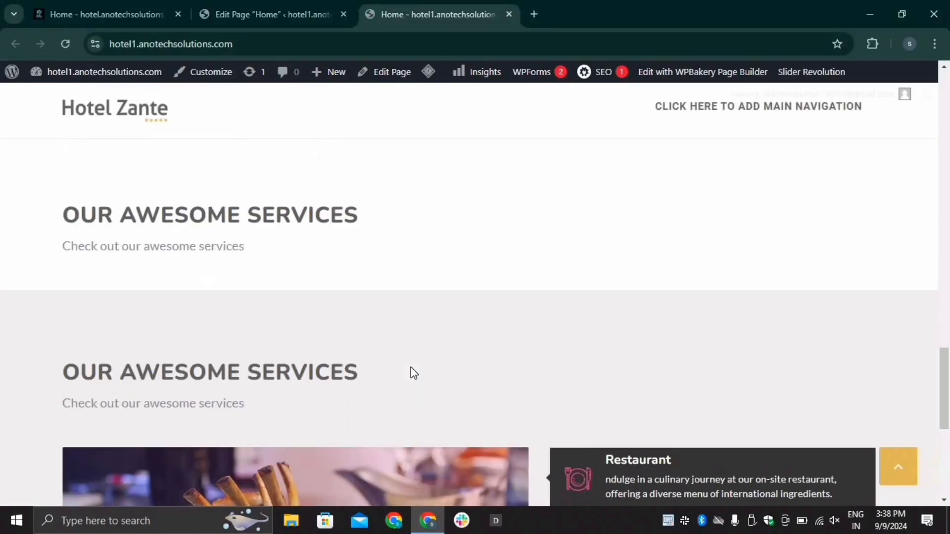
Step: Examine the Our Awesome Services section on the live site, switching between the Restaurant, Spa and Conference Room entries
{"action": "scroll", "coordinate": [412, 372], "scroll_direction": "down", "scroll_amount": 5}
{"action": "scroll", "coordinate": [662, 362], "scroll_direction": "up", "scroll_amount": 1}
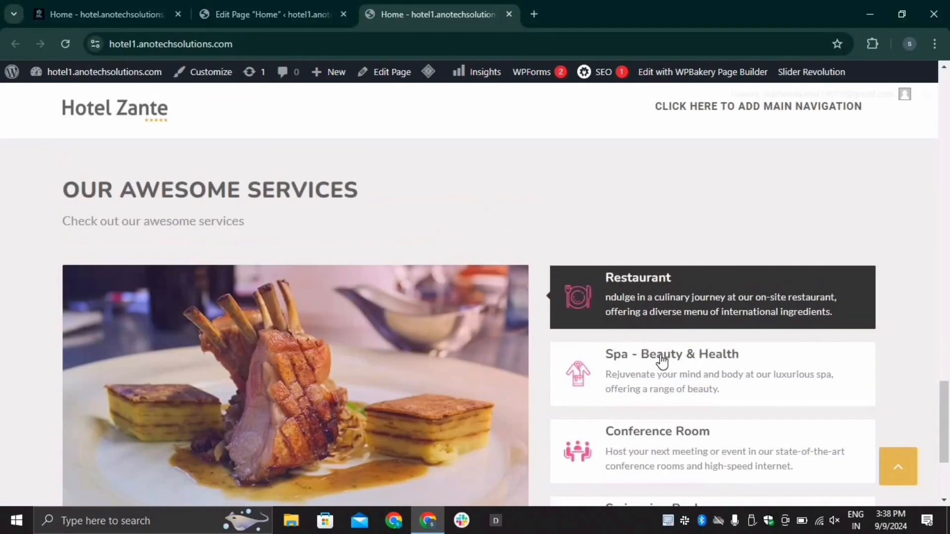
{"action": "left_click", "coordinate": [663, 363]}
{"action": "scroll", "coordinate": [664, 365], "scroll_direction": "down", "scroll_amount": 1}
{"action": "left_click", "coordinate": [664, 367]}
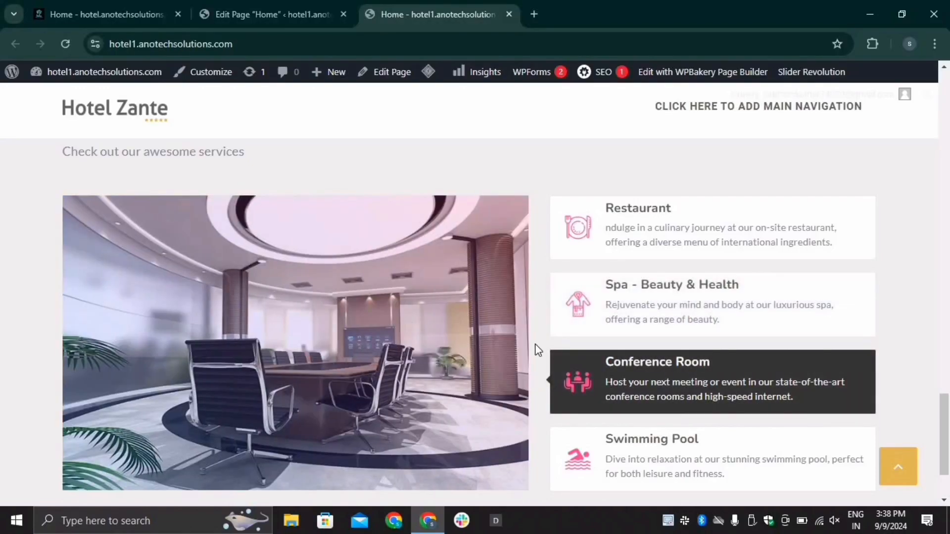
{"action": "scroll", "coordinate": [630, 390], "scroll_direction": "down", "scroll_amount": 1}
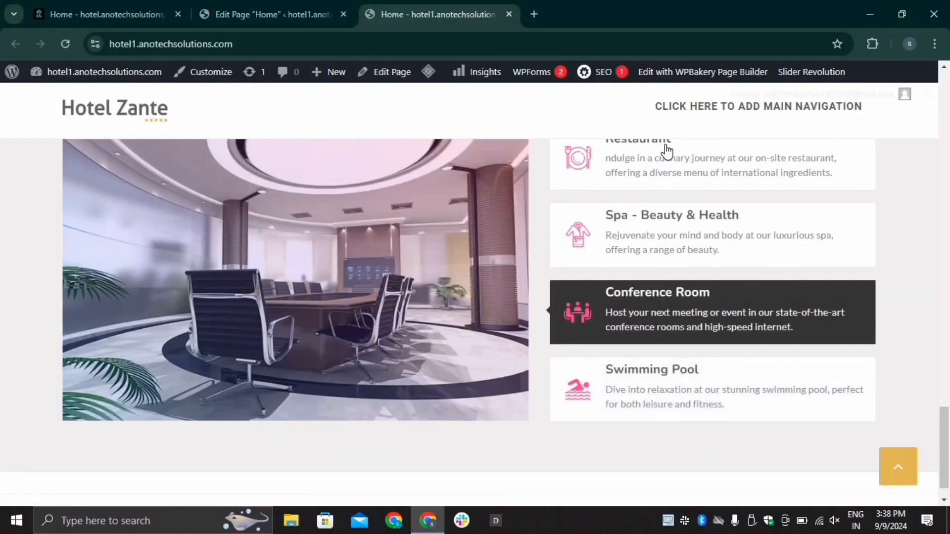
{"action": "mouse_move", "coordinate": [668, 181]}
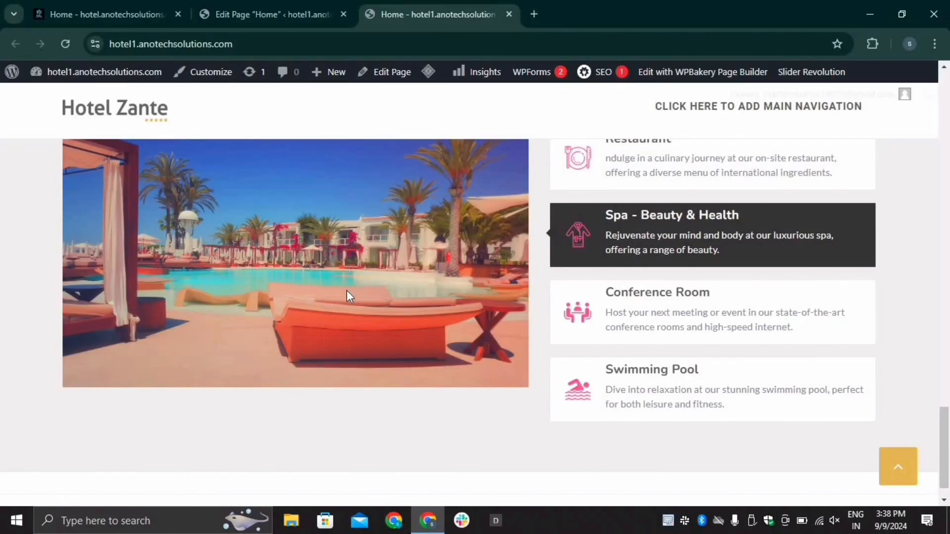
{"action": "scroll", "coordinate": [75, 339], "scroll_direction": "up", "scroll_amount": 1}
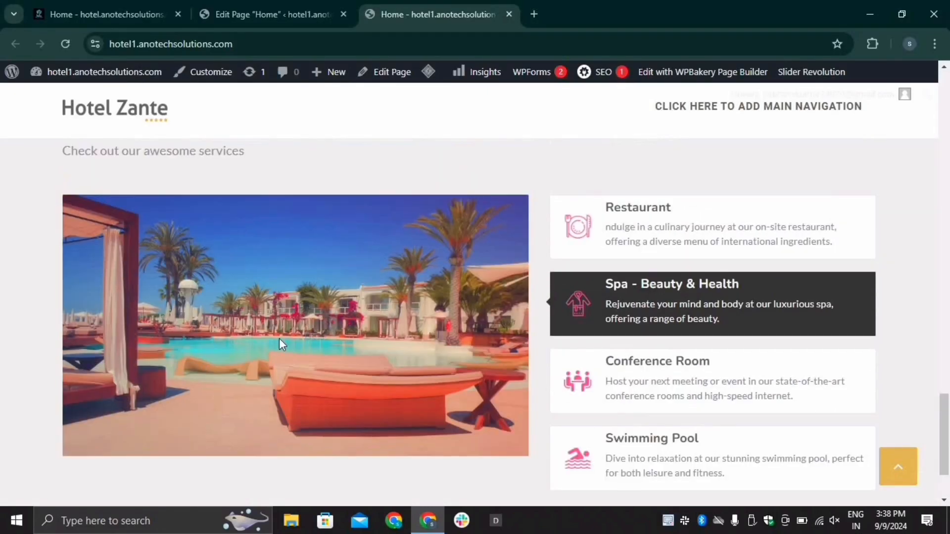
Step: Look over the Zante Gallery section on the reference site hotel.anotechsolutions.com
{"action": "left_click", "coordinate": [63, 14]}
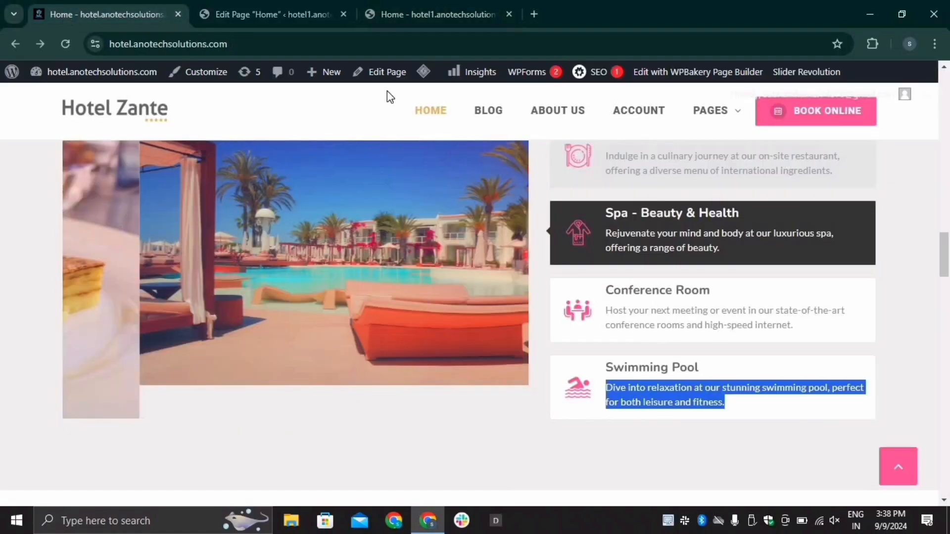
{"action": "scroll", "coordinate": [443, 407], "scroll_direction": "down", "scroll_amount": 7}
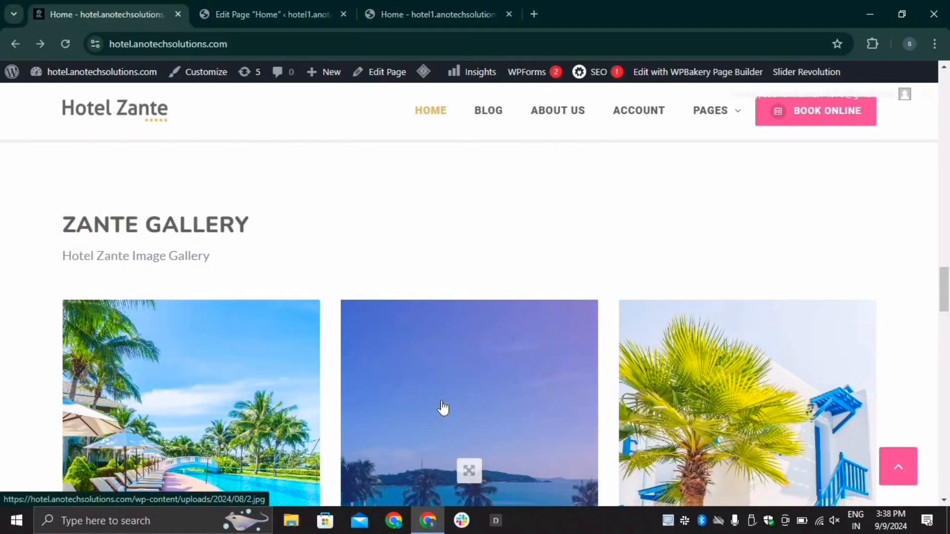
{"action": "scroll", "coordinate": [443, 407], "scroll_direction": "down", "scroll_amount": 3}
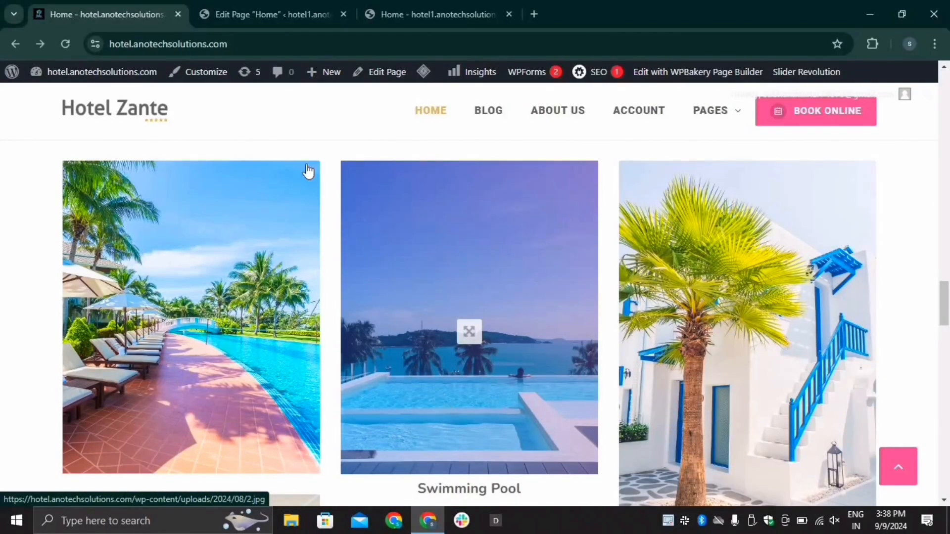
Step: Add a new row below the services row in the Home page editor
{"action": "left_click", "coordinate": [261, 7]}
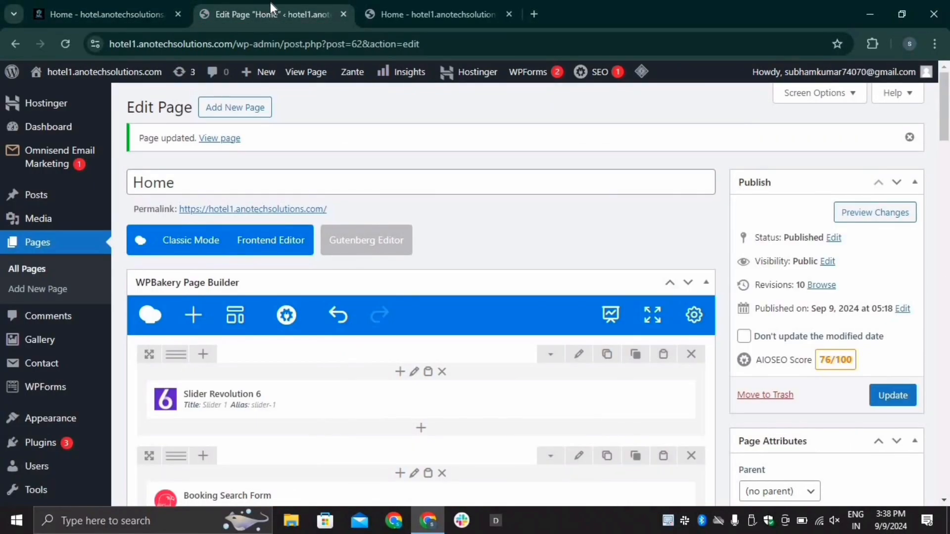
{"action": "scroll", "coordinate": [410, 387], "scroll_direction": "down", "scroll_amount": 15}
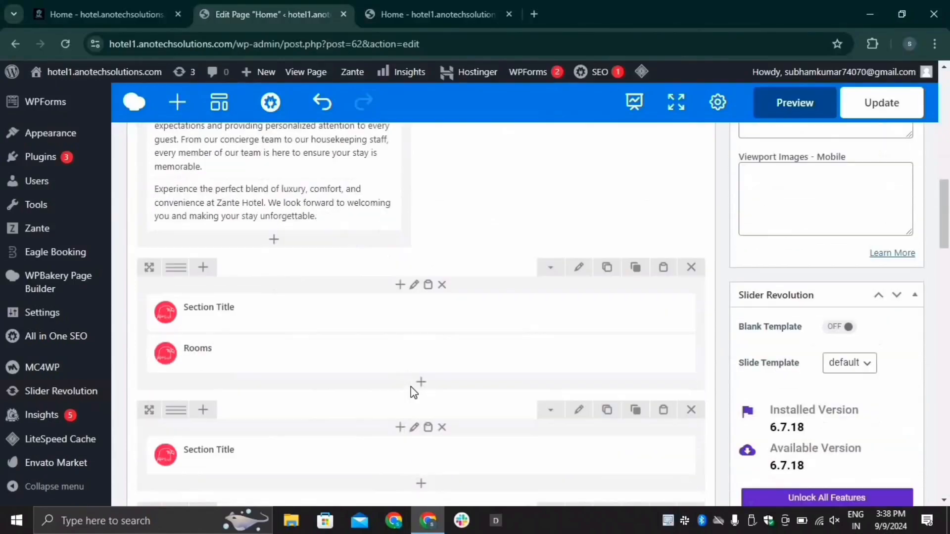
{"action": "scroll", "coordinate": [413, 393], "scroll_direction": "down", "scroll_amount": 6}
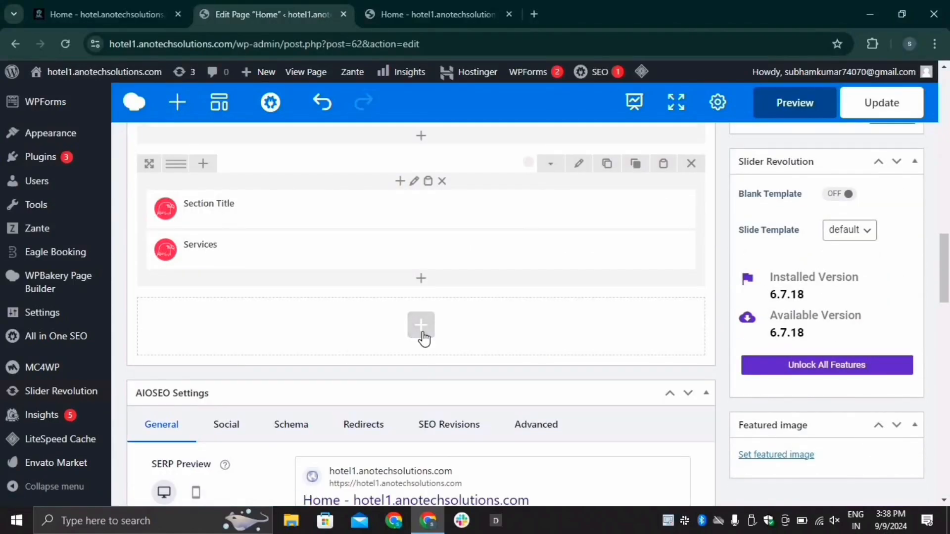
{"action": "left_click", "coordinate": [421, 337]}
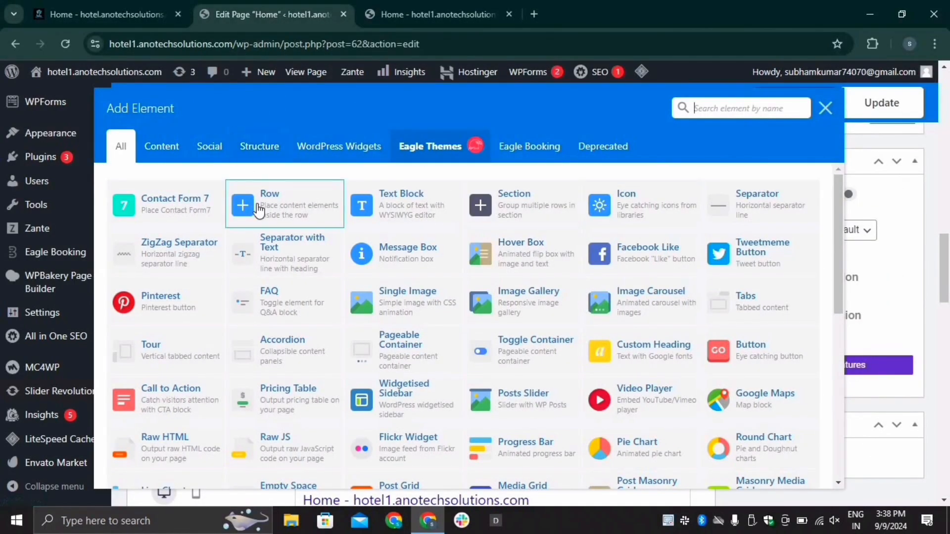
{"action": "left_click", "coordinate": [256, 208]}
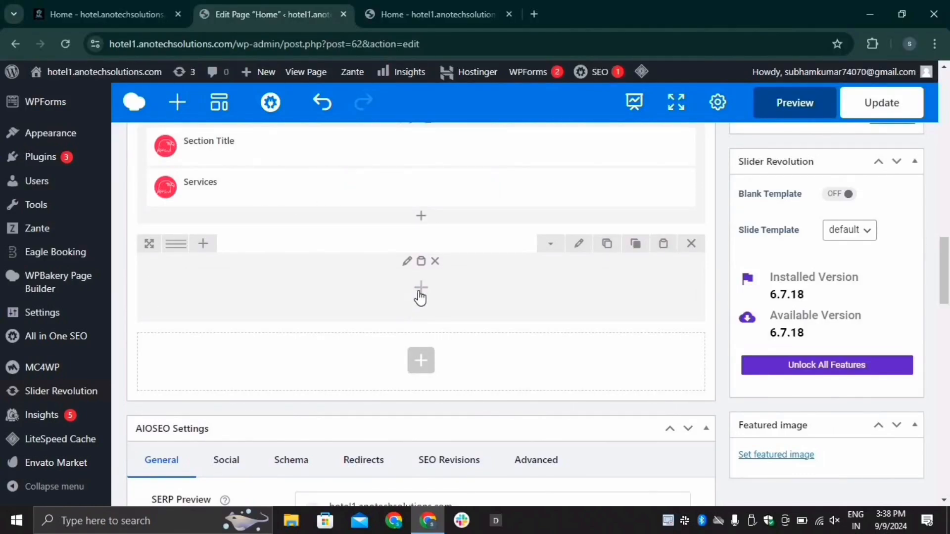
Step: Add a Section Title element to the new empty row
{"action": "left_click", "coordinate": [420, 297]}
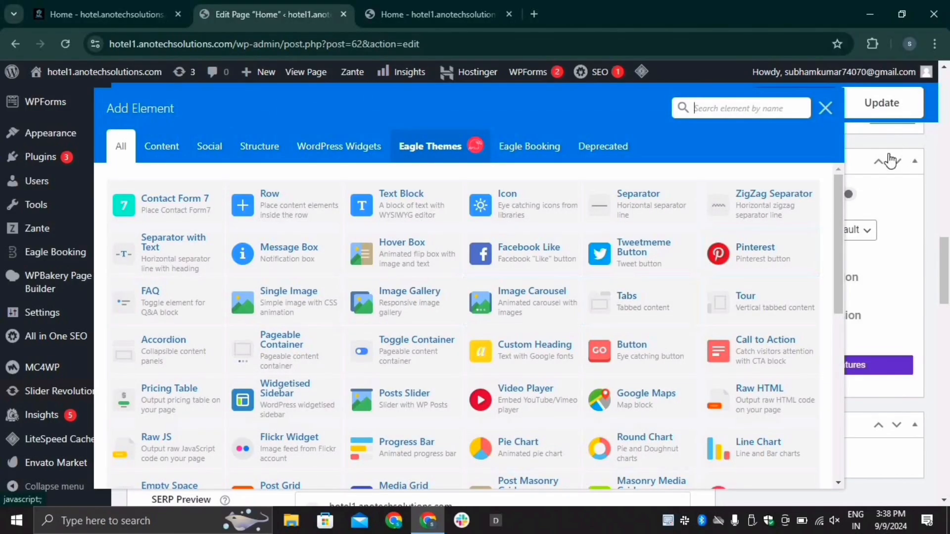
{"action": "left_click", "coordinate": [749, 112]}
{"action": "type", "text": "sec"}
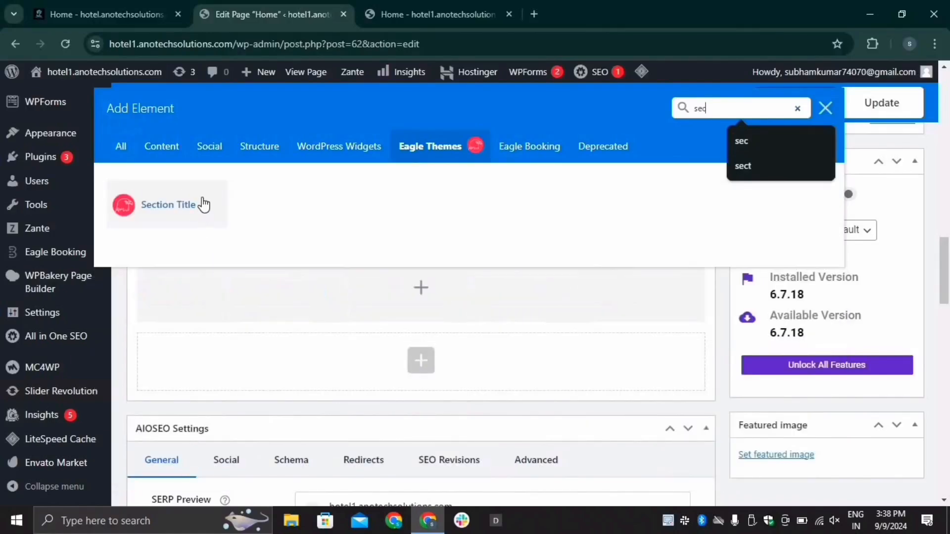
{"action": "left_click", "coordinate": [202, 197]}
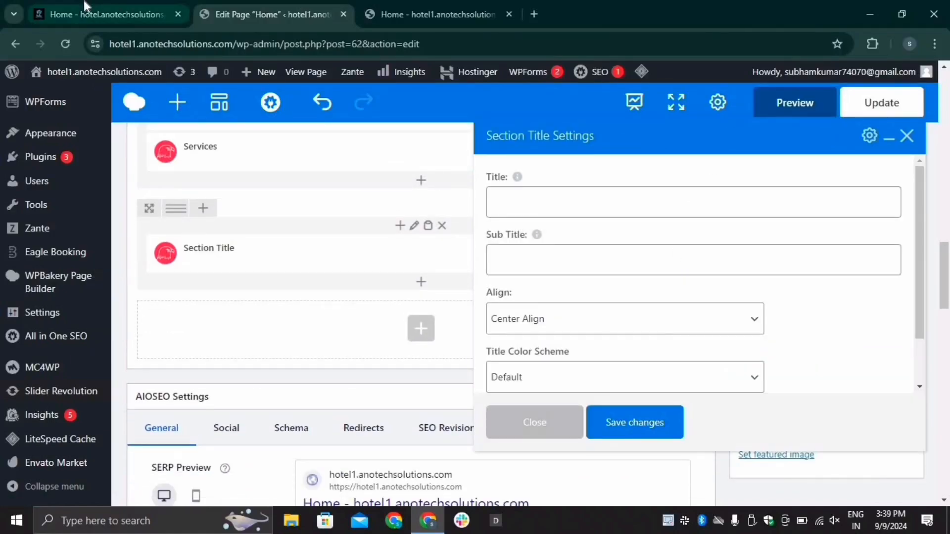
Step: Copy the heading ZANTE GALLERY from the reference site into the section title's Title
{"action": "left_click", "coordinate": [106, 14]}
{"action": "scroll", "coordinate": [223, 197], "scroll_direction": "up", "scroll_amount": 3}
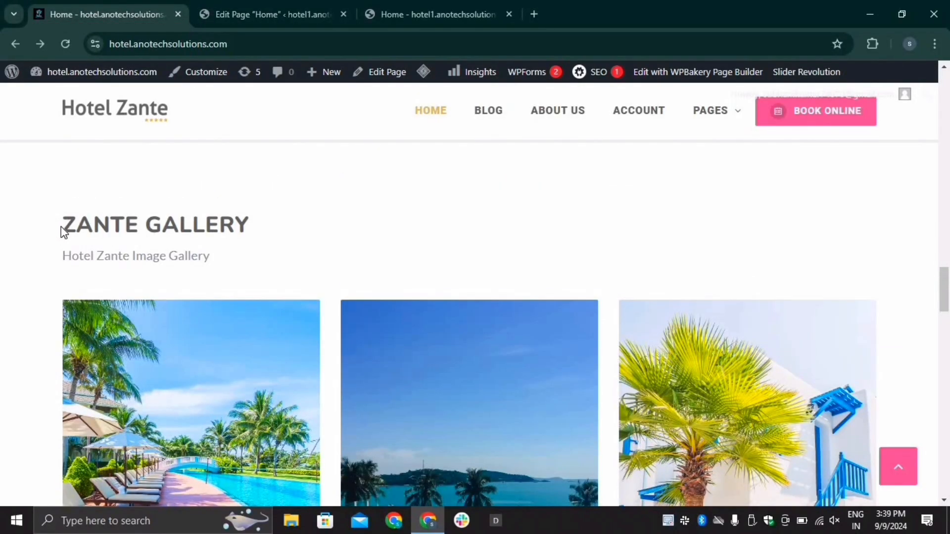
{"action": "left_click_drag", "start_coordinate": [61, 227], "coordinate": [255, 214]}
{"action": "key", "text": "ctrl+c"}
{"action": "left_click", "coordinate": [248, 16]}
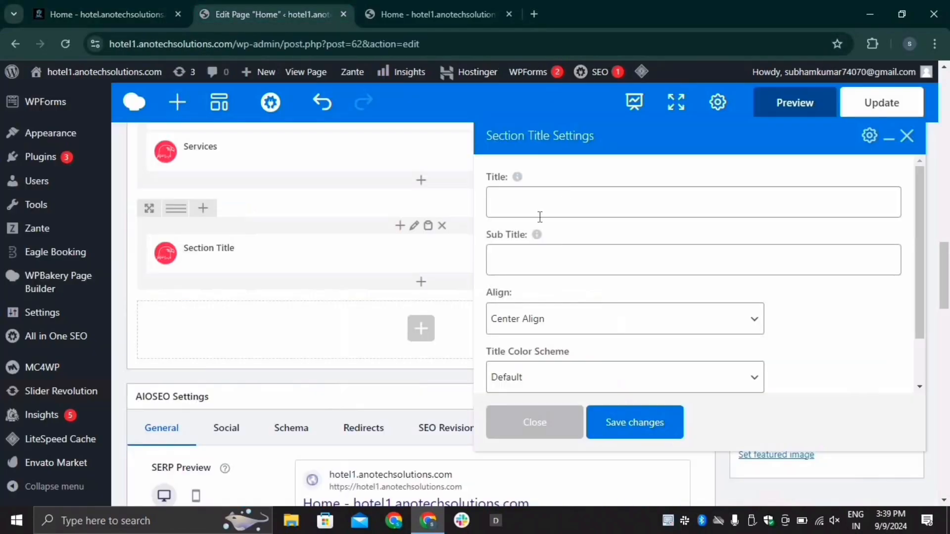
{"action": "left_click", "coordinate": [540, 210]}
{"action": "key", "text": "ctrl+v"}
Step: Copy the subtitle Hotel Zante Image Gallery from the reference site into the section's Sub Title
{"action": "left_click", "coordinate": [511, 259]}
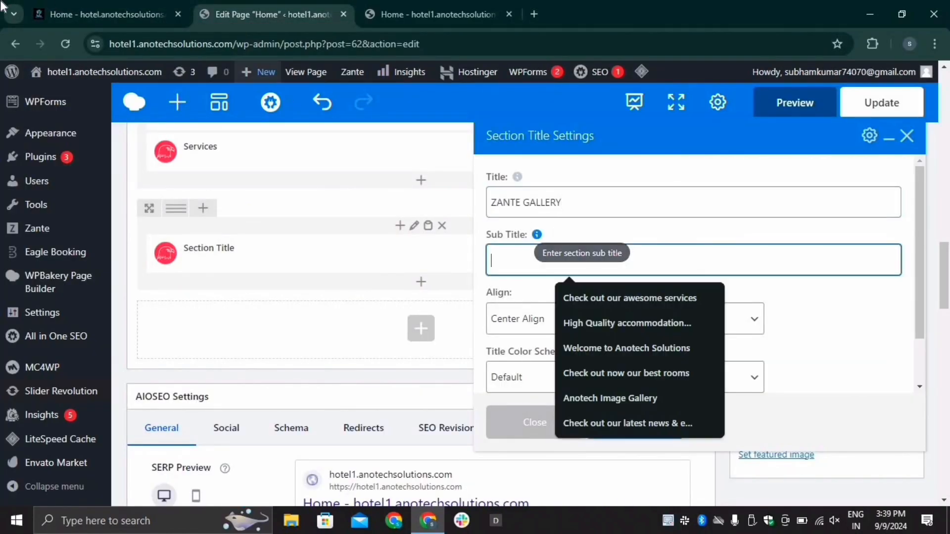
{"action": "left_click", "coordinate": [110, 15]}
{"action": "left_click_drag", "start_coordinate": [74, 256], "coordinate": [213, 262]}
{"action": "key", "text": "ctrl+c"}
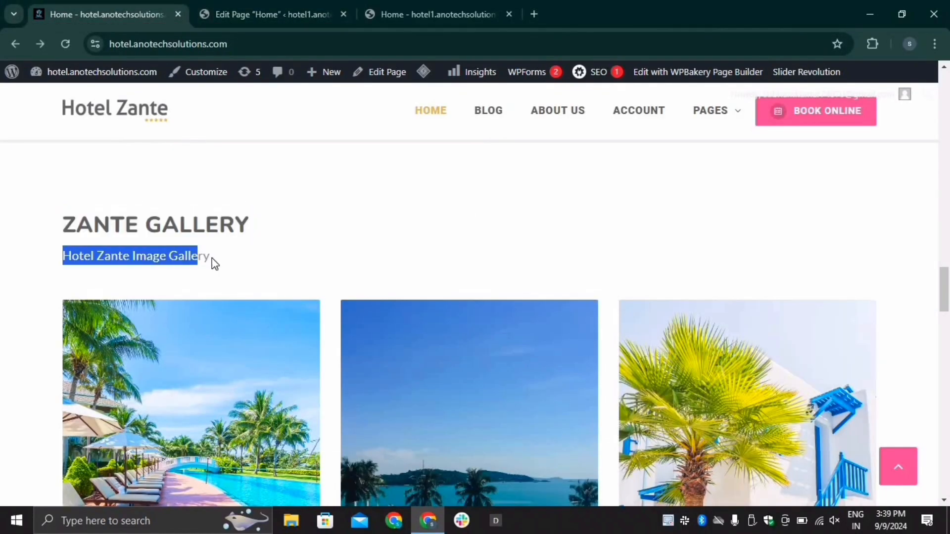
{"action": "left_click", "coordinate": [272, 15]}
{"action": "left_click", "coordinate": [537, 258]}
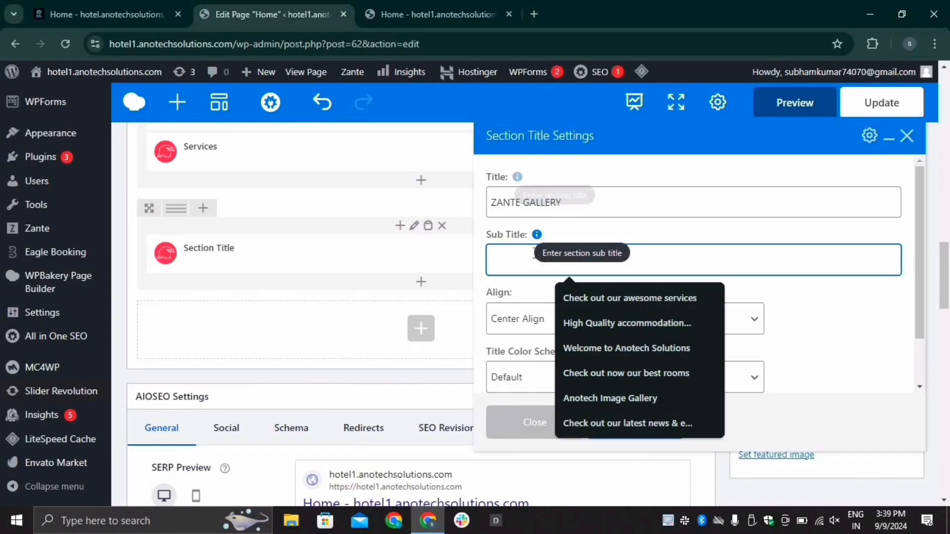
{"action": "key", "text": "ctrl+v"}
Step: Set the section title's alignment to Left Align and save the element
{"action": "left_click", "coordinate": [517, 325]}
{"action": "left_click", "coordinate": [520, 369]}
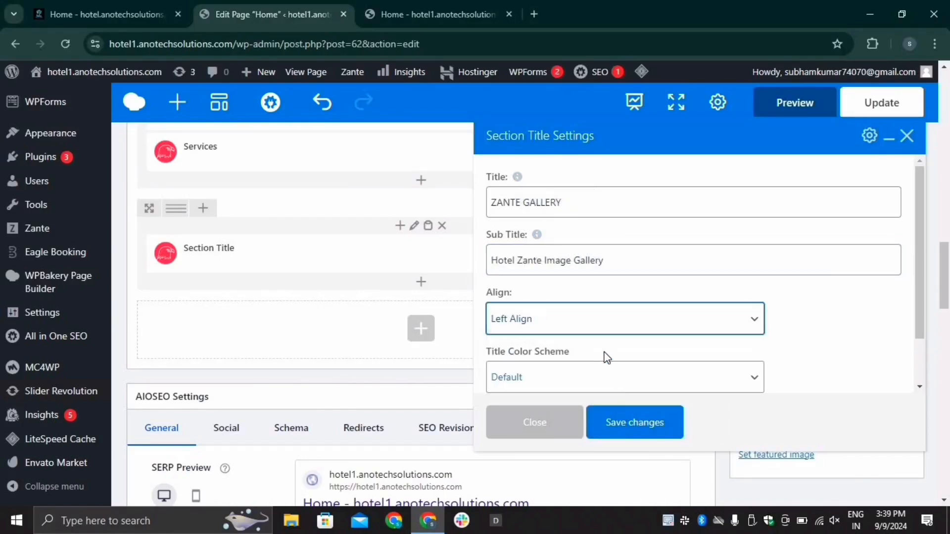
{"action": "left_click", "coordinate": [632, 425]}
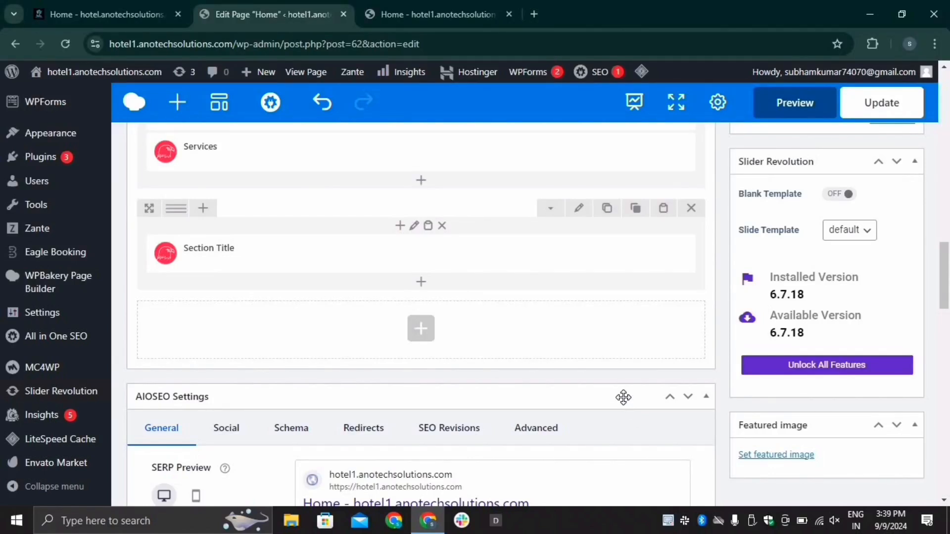
Step: Add the Eagle Themes Gallery element below the section title in the same row
{"action": "left_click", "coordinate": [420, 283]}
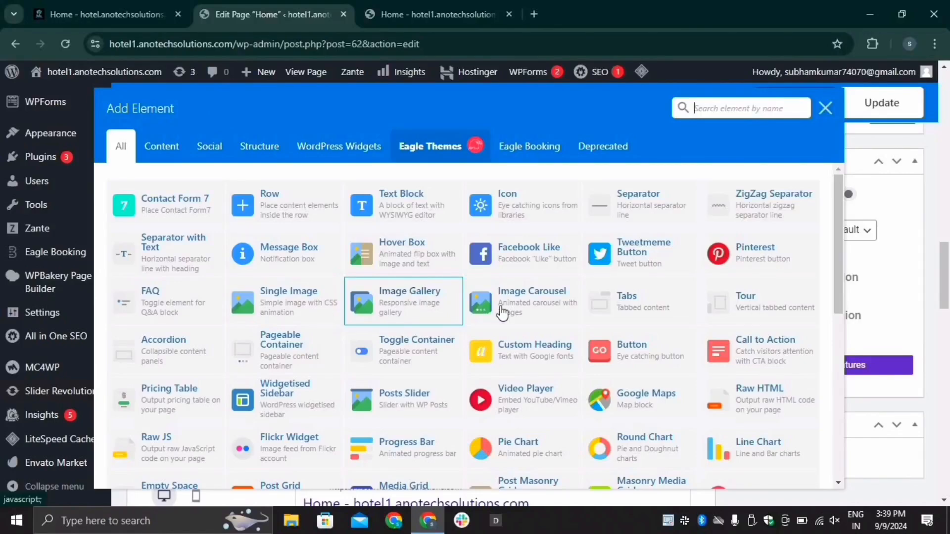
{"action": "type", "text": "g"}
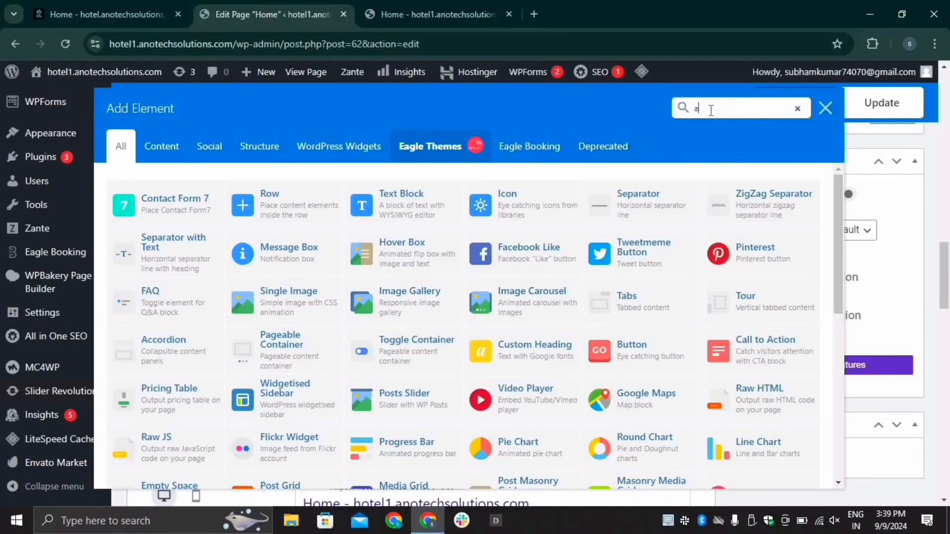
{"action": "key", "text": "BackSpace"}
{"action": "type", "text": "gall"}
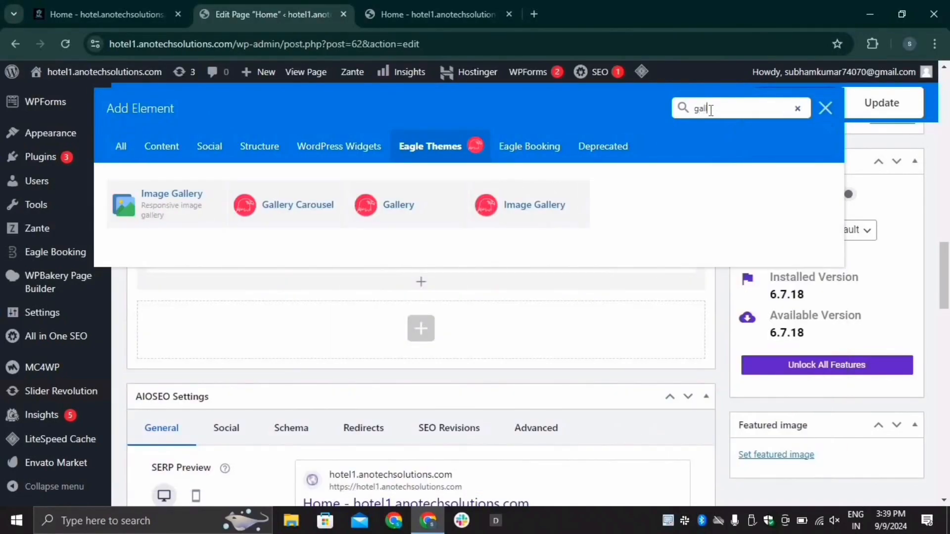
{"action": "left_click", "coordinate": [375, 216]}
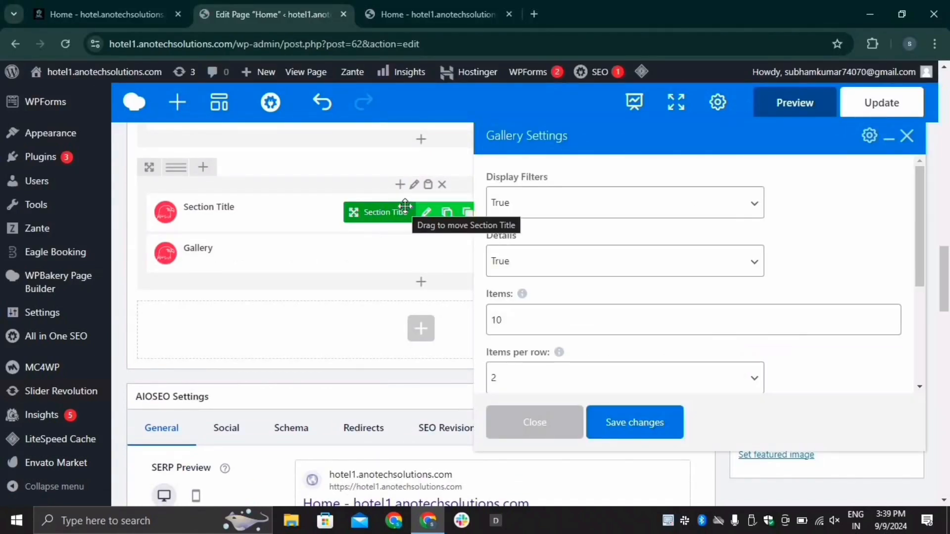
Step: Set the gallery's Display Filters to False, Items to 6 and Items per row to 3, and save it
{"action": "left_click", "coordinate": [508, 219]}
{"action": "left_click", "coordinate": [517, 246]}
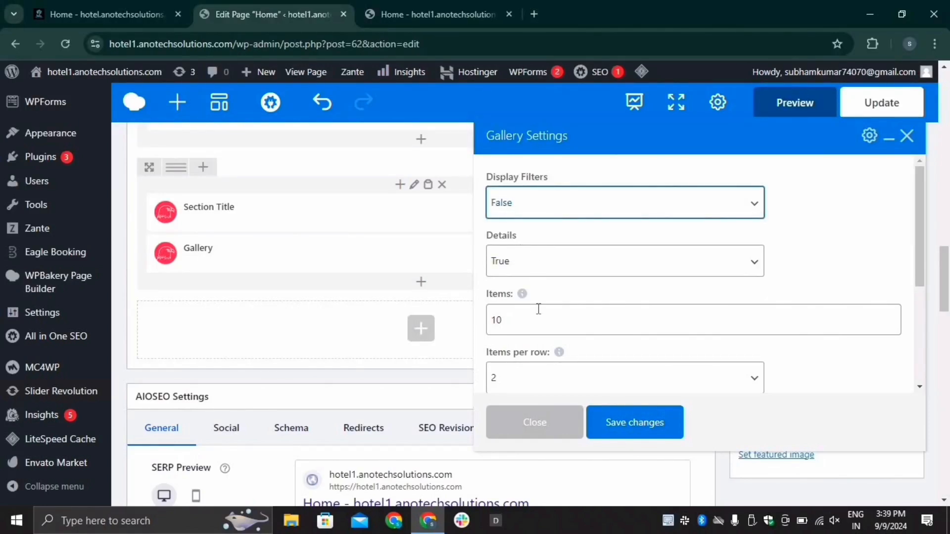
{"action": "scroll", "coordinate": [533, 319], "scroll_direction": "down", "scroll_amount": 1}
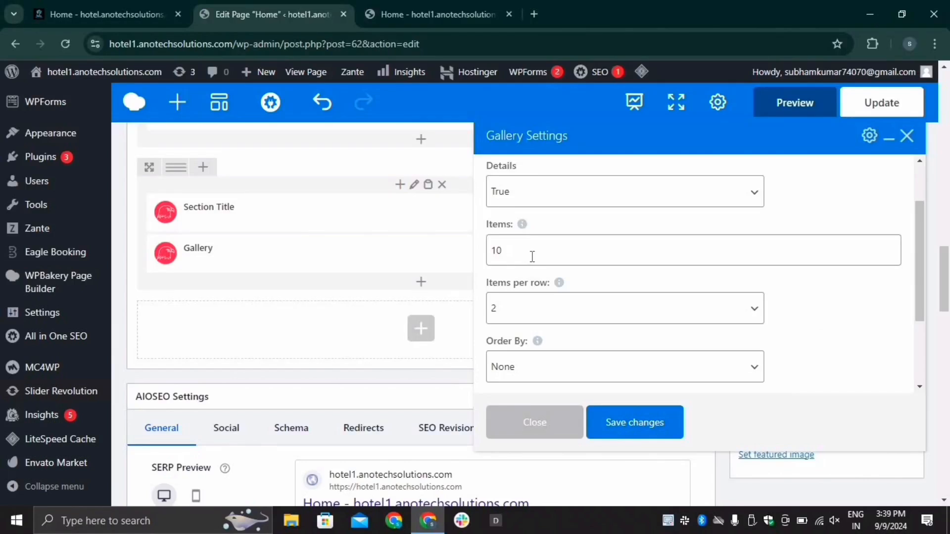
{"action": "left_click", "coordinate": [532, 257]}
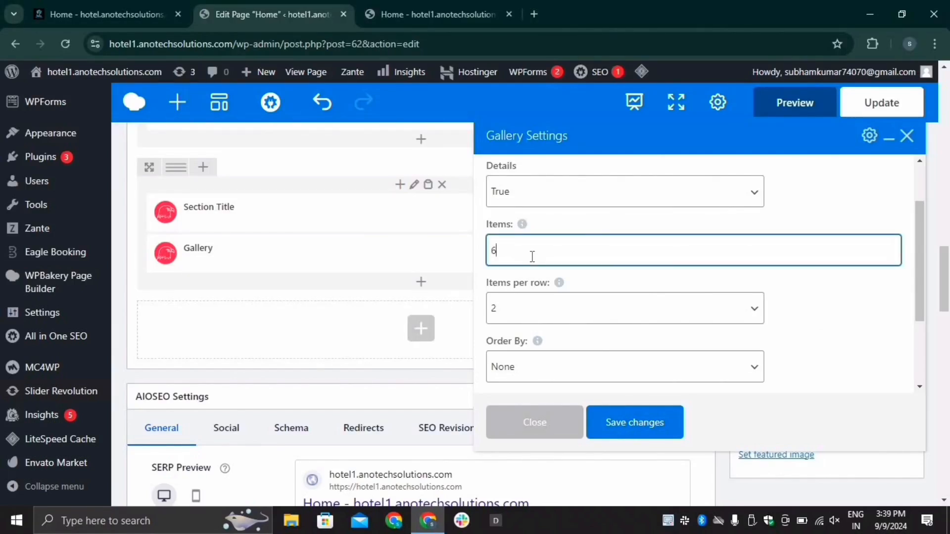
{"action": "type", "text": "6"}
{"action": "left_click", "coordinate": [539, 314]}
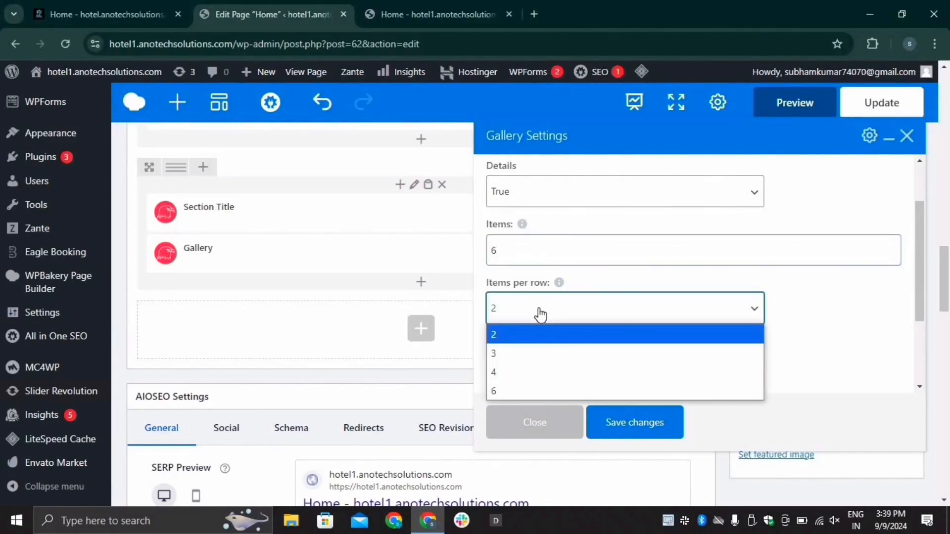
{"action": "left_click", "coordinate": [536, 355]}
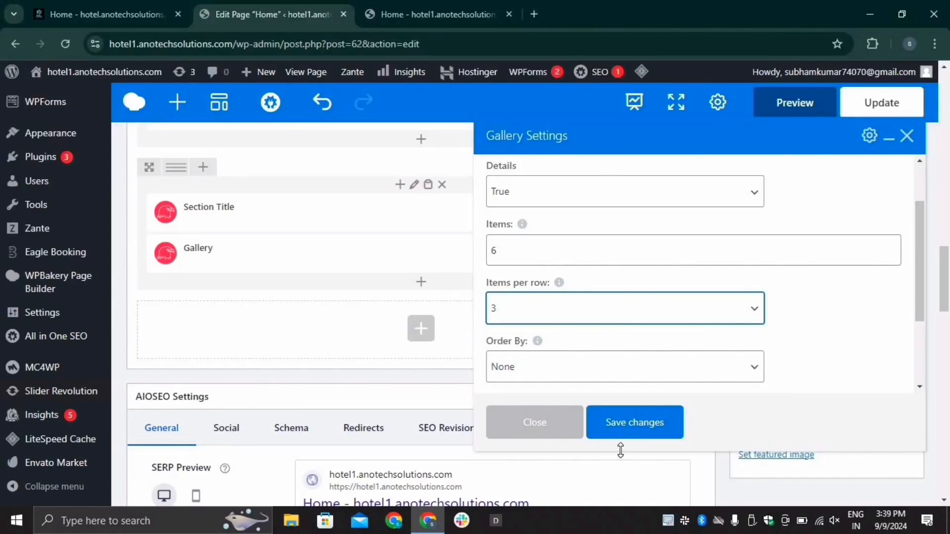
{"action": "left_click", "coordinate": [637, 436]}
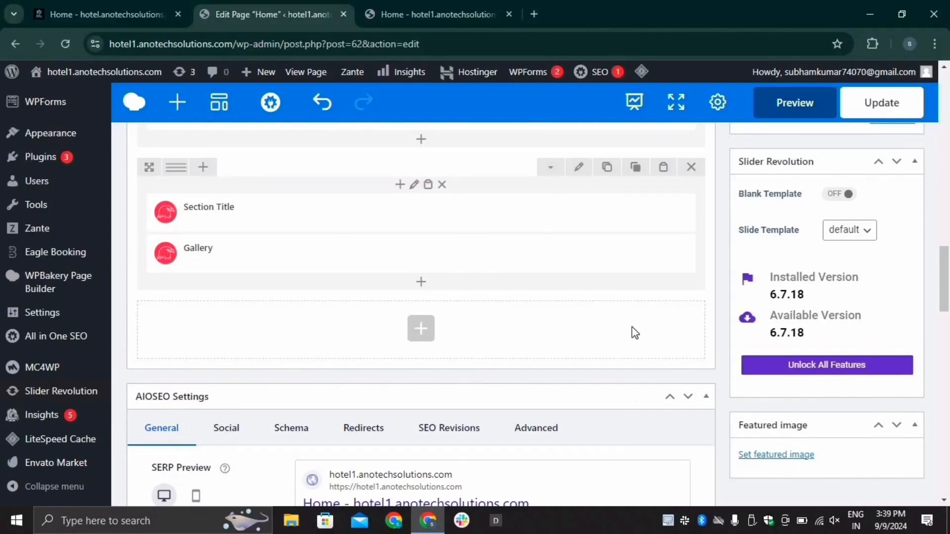
Step: Set the gallery row's top padding to 100 and bottom padding to 70, and save the row settings
{"action": "left_click", "coordinate": [579, 163]}
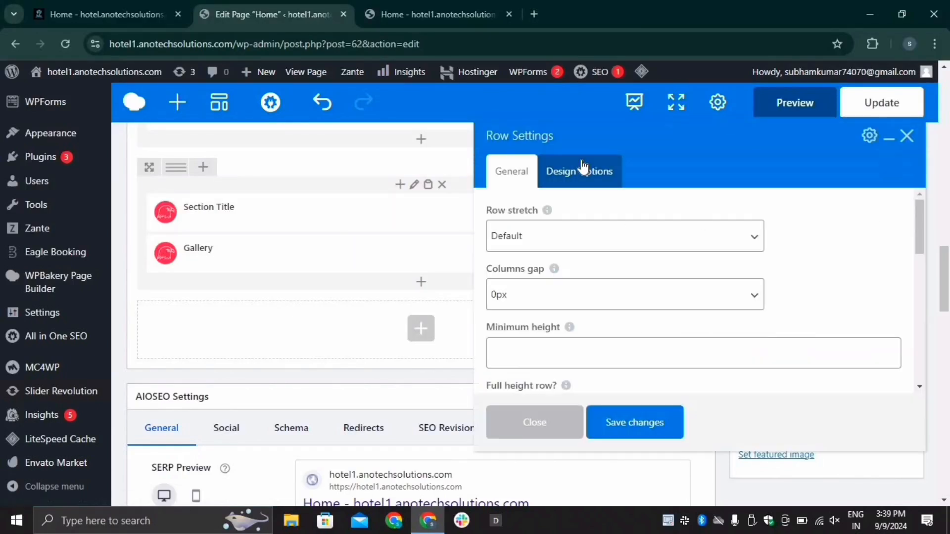
{"action": "left_click", "coordinate": [571, 173]}
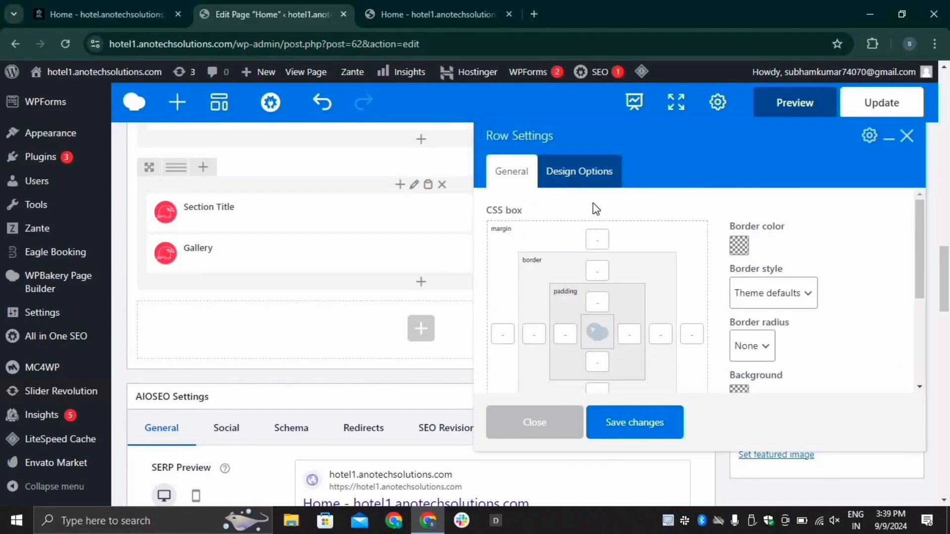
{"action": "left_click", "coordinate": [597, 301]}
{"action": "left_click", "coordinate": [605, 337]}
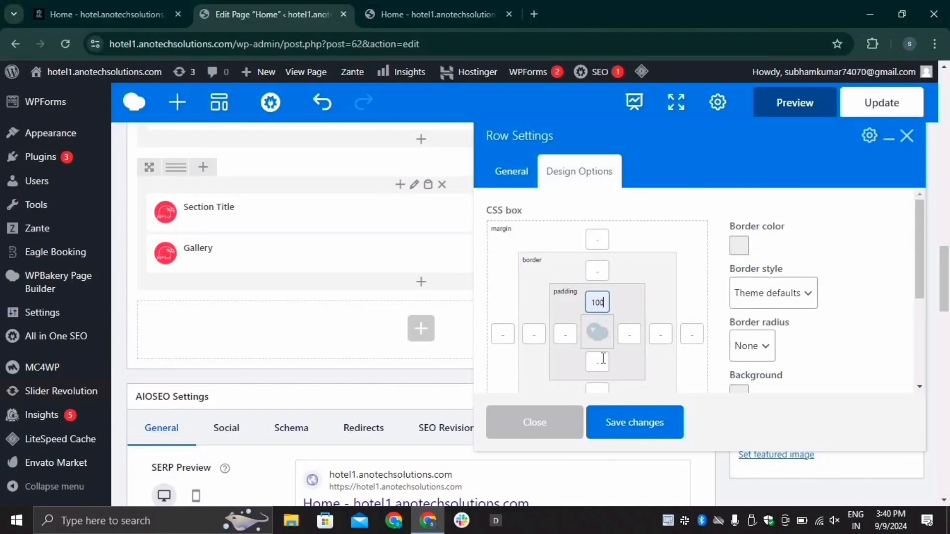
{"action": "left_click", "coordinate": [603, 359]}
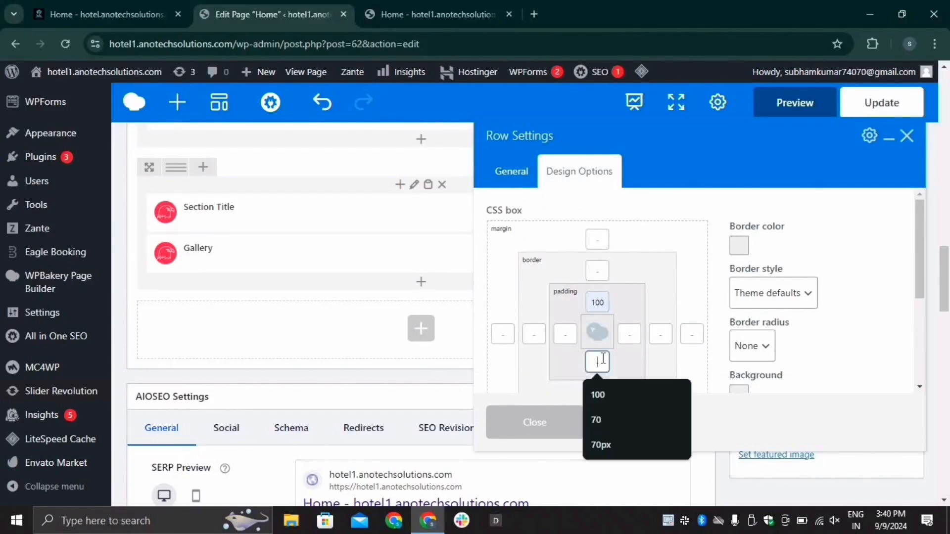
{"action": "left_click", "coordinate": [601, 423]}
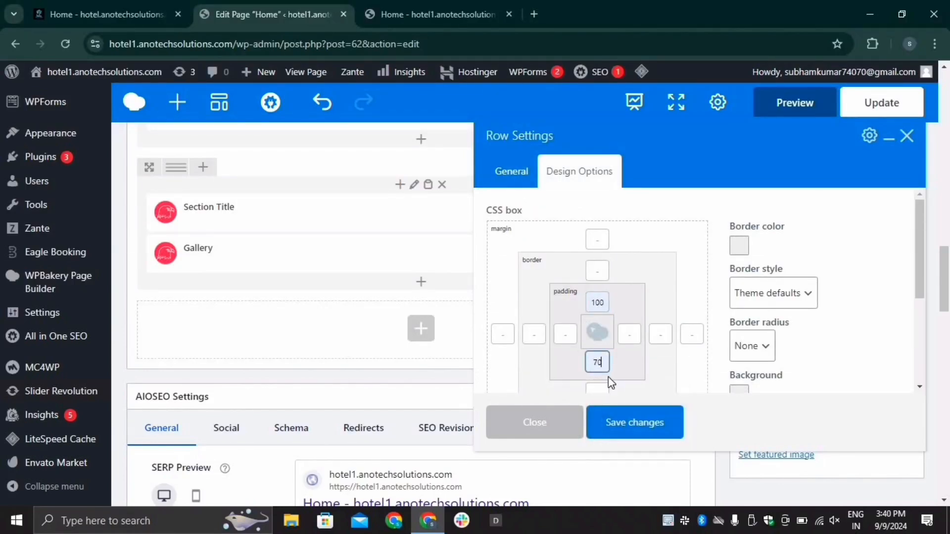
{"action": "left_click", "coordinate": [661, 429]}
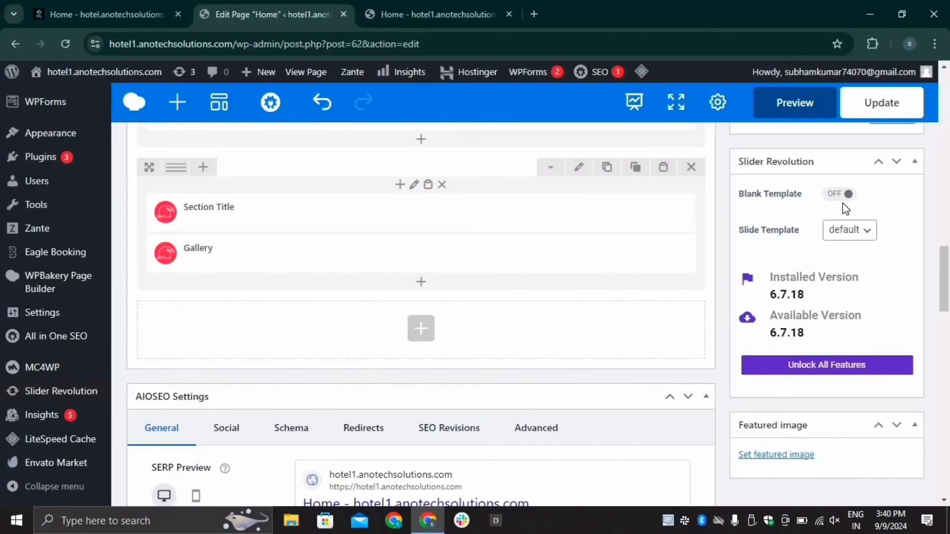
Step: Update the Home page and reload the live site to check the Zante Gallery section
{"action": "scroll", "coordinate": [846, 207], "scroll_direction": "up", "scroll_amount": 5}
{"action": "scroll", "coordinate": [847, 236], "scroll_direction": "up", "scroll_amount": 10}
{"action": "left_click", "coordinate": [892, 325]}
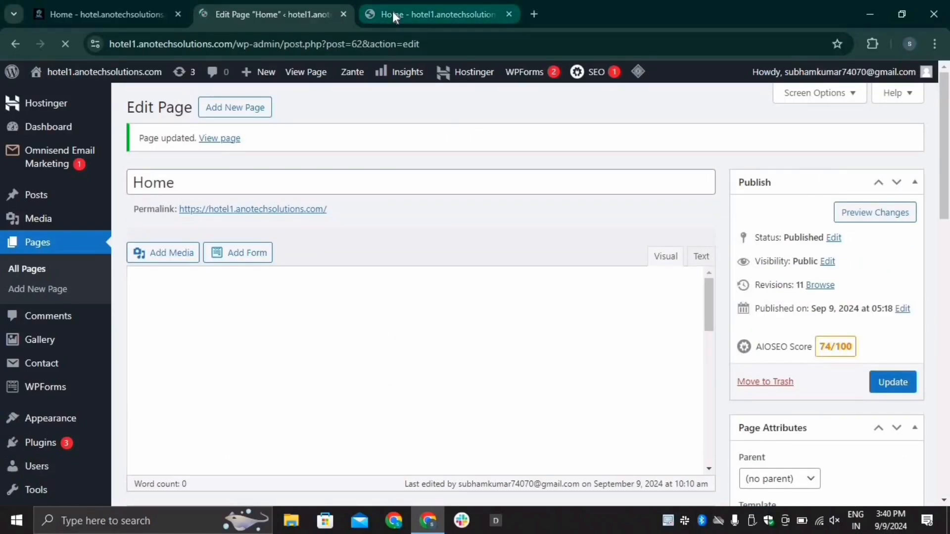
{"action": "left_click", "coordinate": [392, 11]}
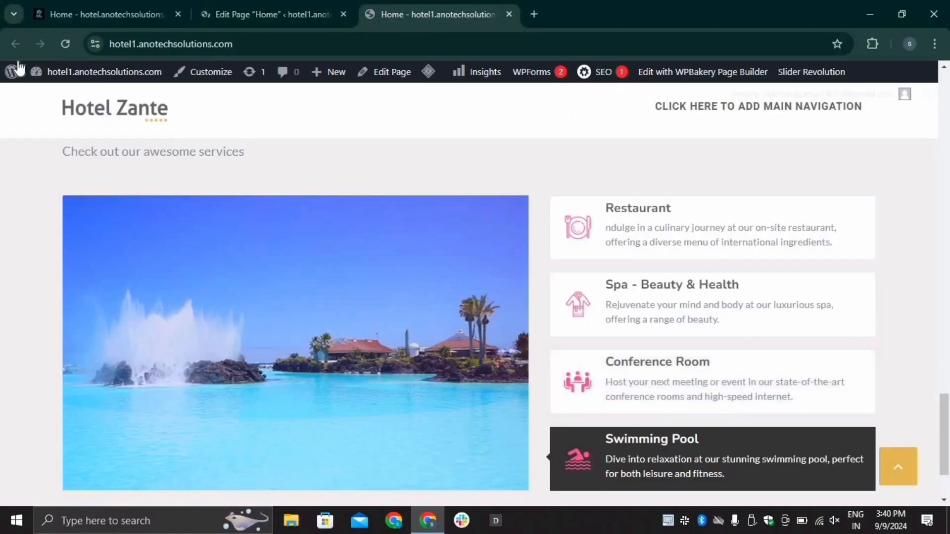
{"action": "left_click", "coordinate": [65, 44]}
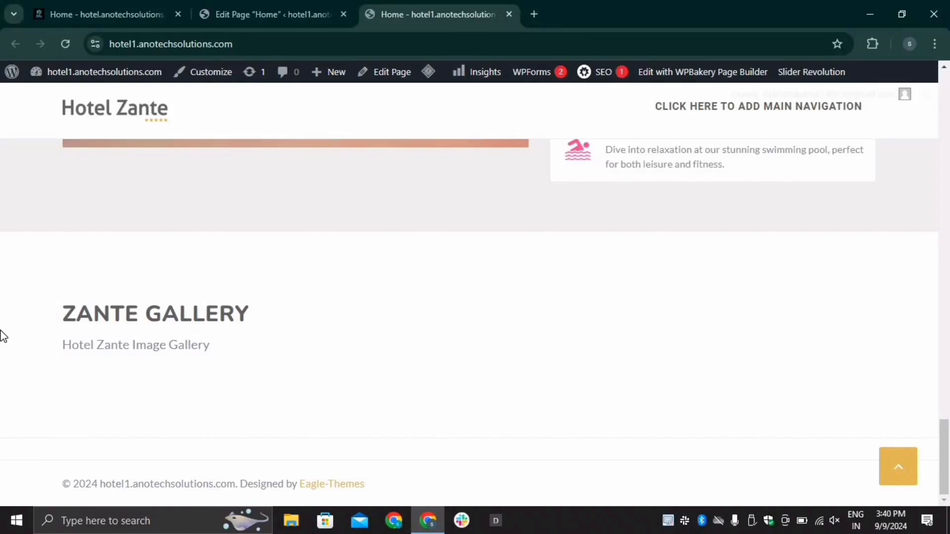
Step: Start a new Gallery item in the site admin and title it Breakfast, copied from the reference site's first gallery image
{"action": "left_click", "coordinate": [299, 6]}
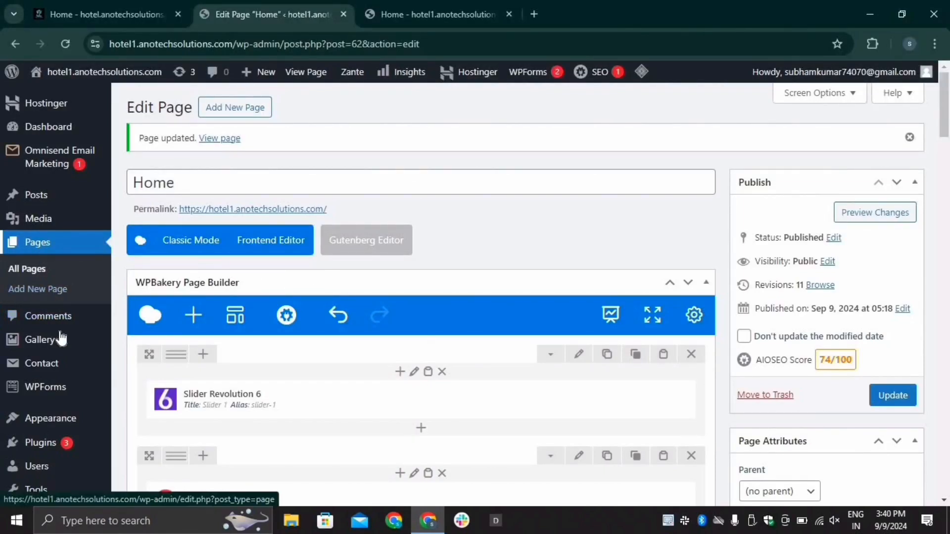
{"action": "mouse_move", "coordinate": [46, 339]}
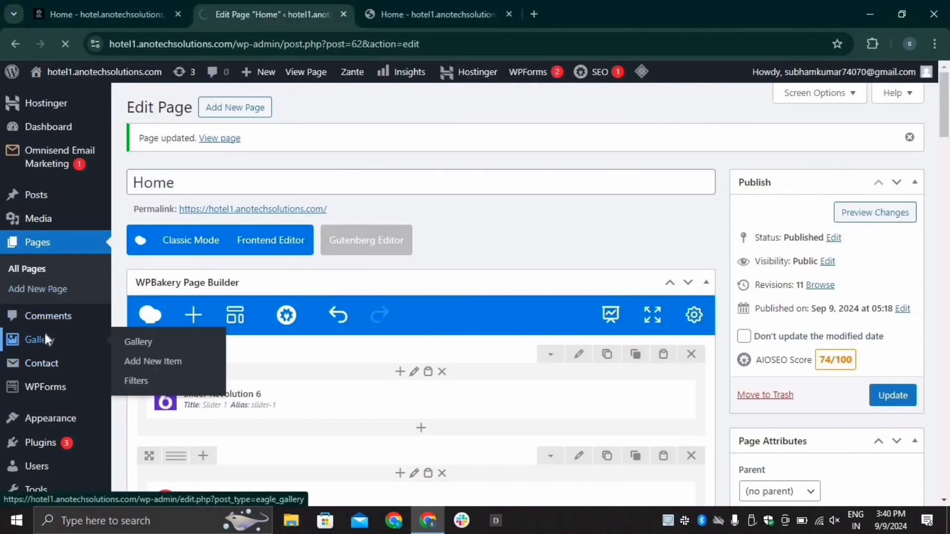
{"action": "left_click", "coordinate": [46, 340]}
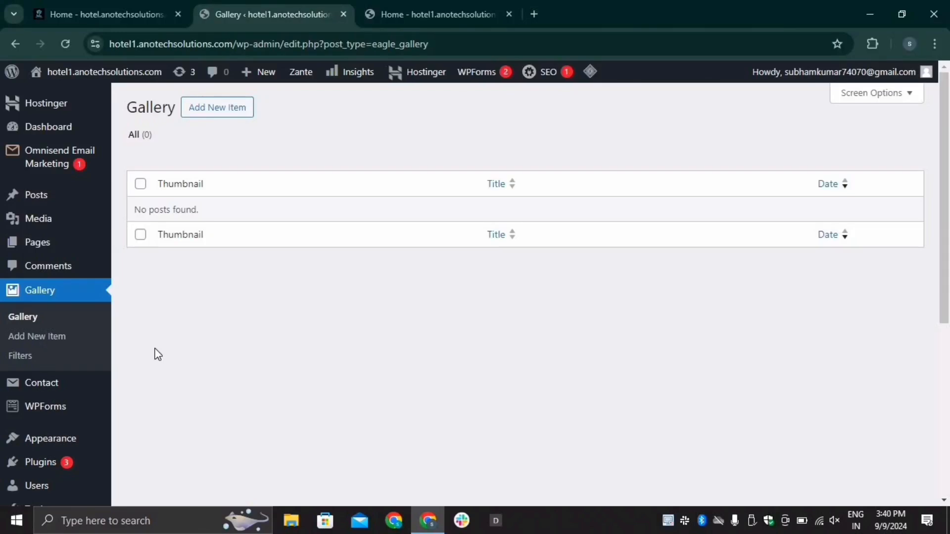
{"action": "left_click", "coordinate": [221, 109]}
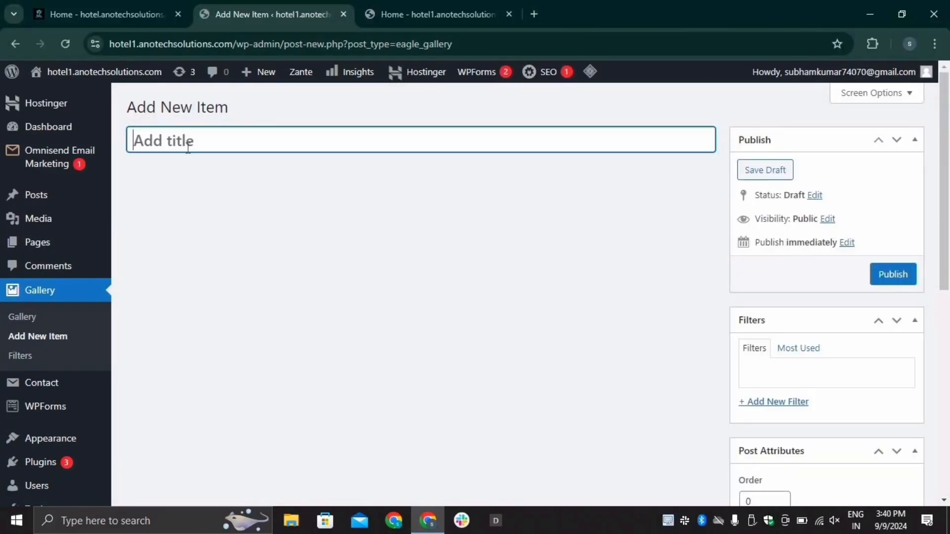
{"action": "left_click", "coordinate": [127, 14]}
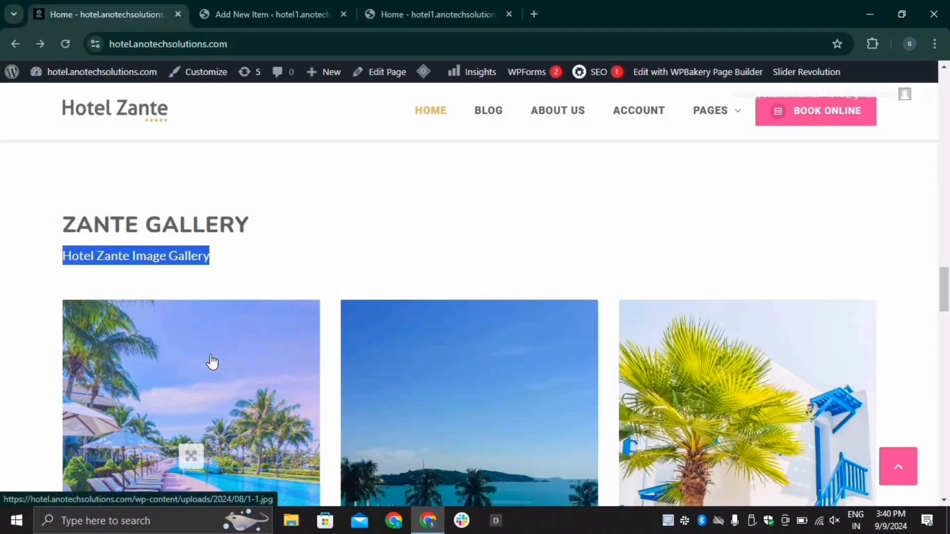
{"action": "scroll", "coordinate": [212, 363], "scroll_direction": "down", "scroll_amount": 3}
{"action": "left_click_drag", "start_coordinate": [156, 391], "coordinate": [229, 403]}
{"action": "key", "text": "ctrl+c"}
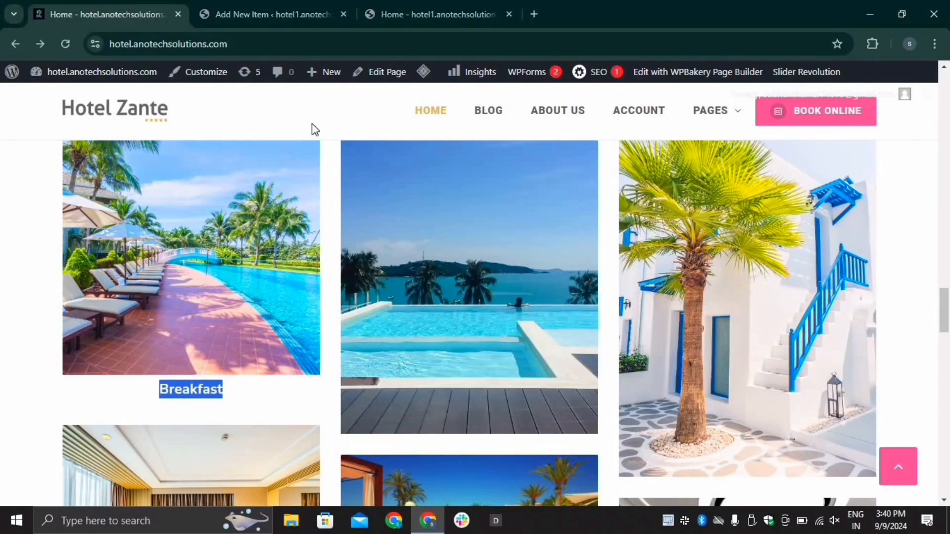
{"action": "left_click", "coordinate": [263, 17]}
{"action": "key", "text": "ctrl+v"}
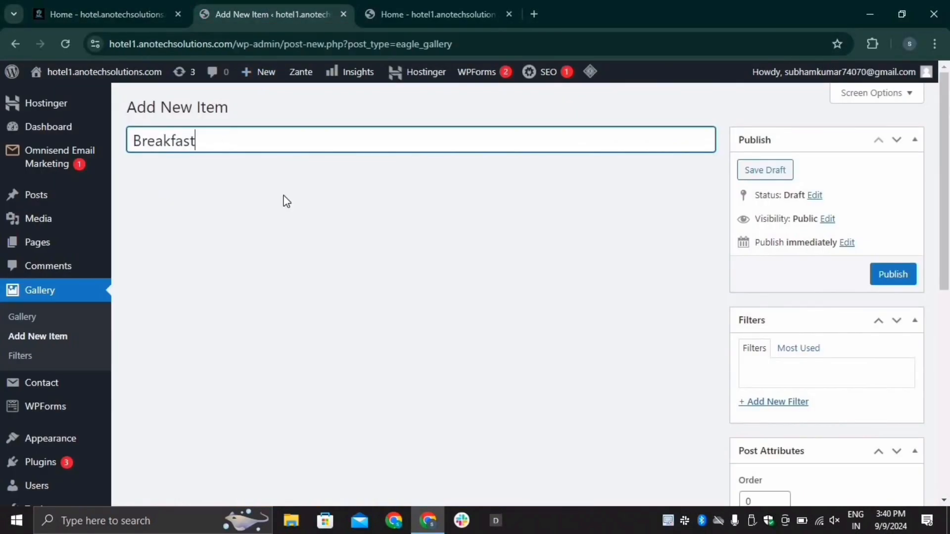
Step: Set the sea-view terrace photo zante-in-pictures-1170x650-1.jpg as the Breakfast item's featured image and publish the item
{"action": "scroll", "coordinate": [807, 375], "scroll_direction": "down", "scroll_amount": 8}
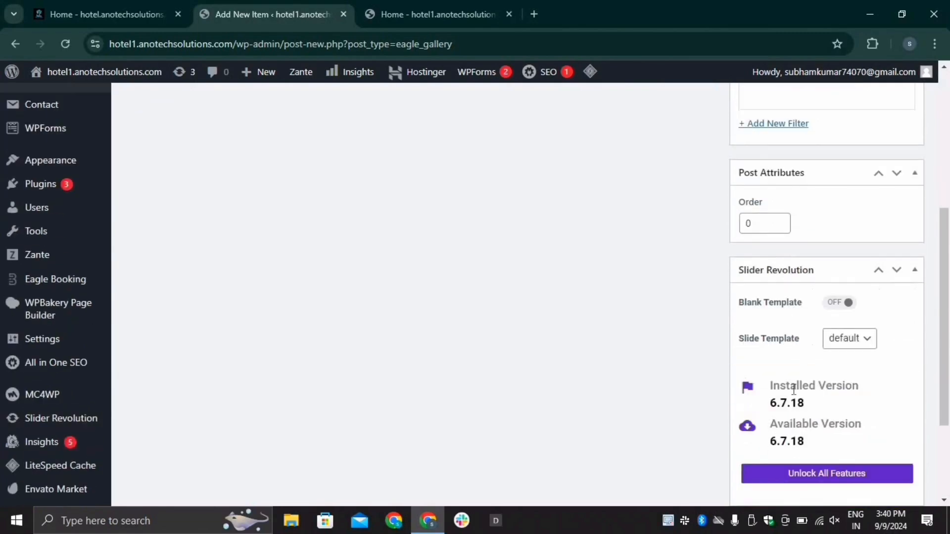
{"action": "left_click", "coordinate": [784, 424]}
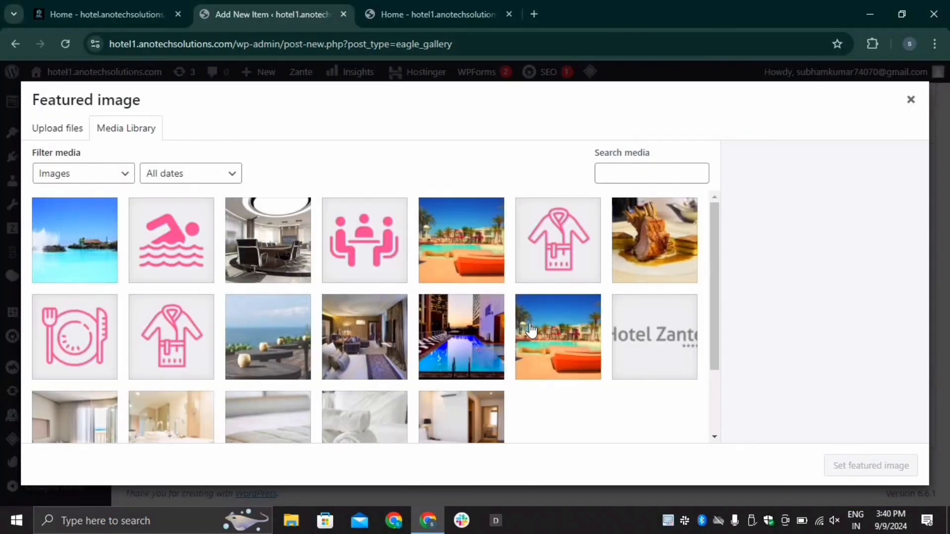
{"action": "left_click", "coordinate": [289, 336]}
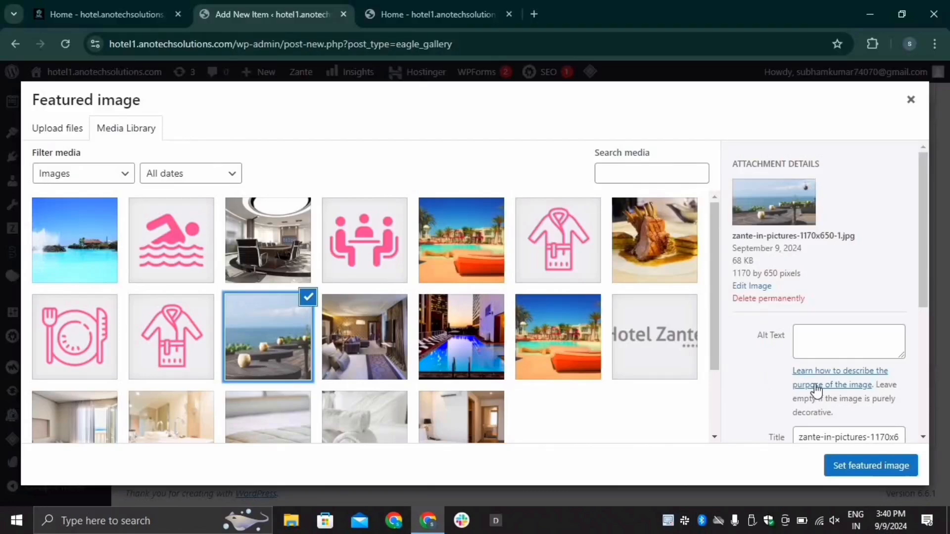
{"action": "left_click", "coordinate": [859, 470]}
{"action": "scroll", "coordinate": [817, 311], "scroll_direction": "up", "scroll_amount": 7}
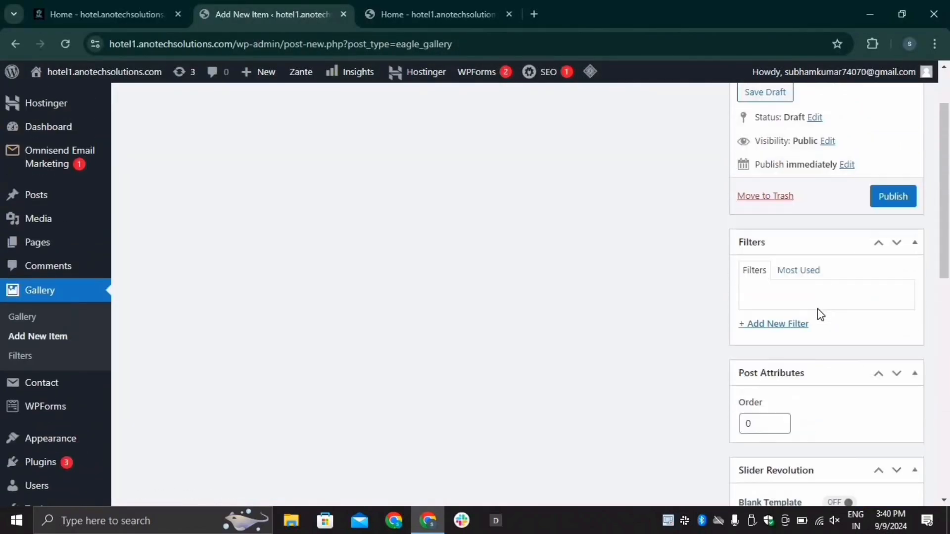
{"action": "scroll", "coordinate": [817, 311], "scroll_direction": "up", "scroll_amount": 2}
{"action": "left_click", "coordinate": [887, 277]}
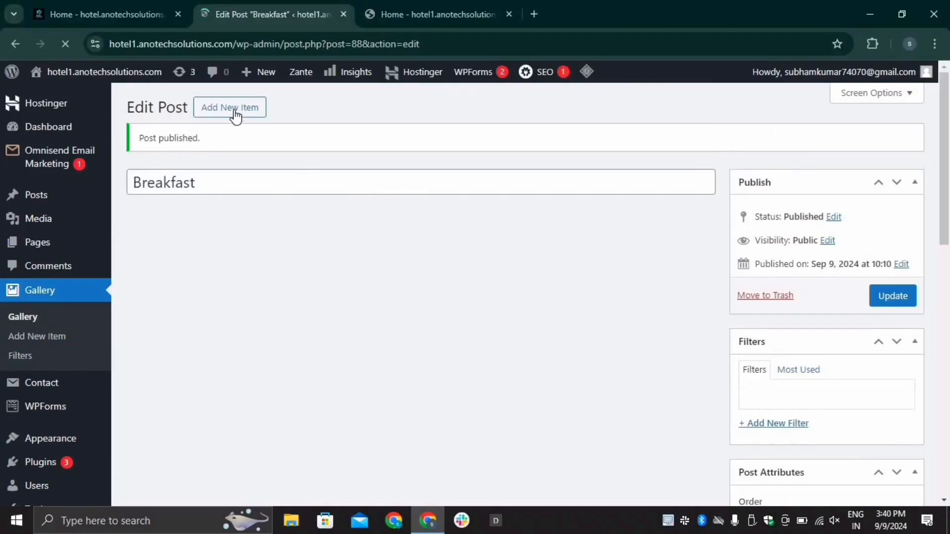
Step: Start another gallery item and title it Swimming Pool, copied from the reference site's second gallery image
{"action": "left_click", "coordinate": [235, 109]}
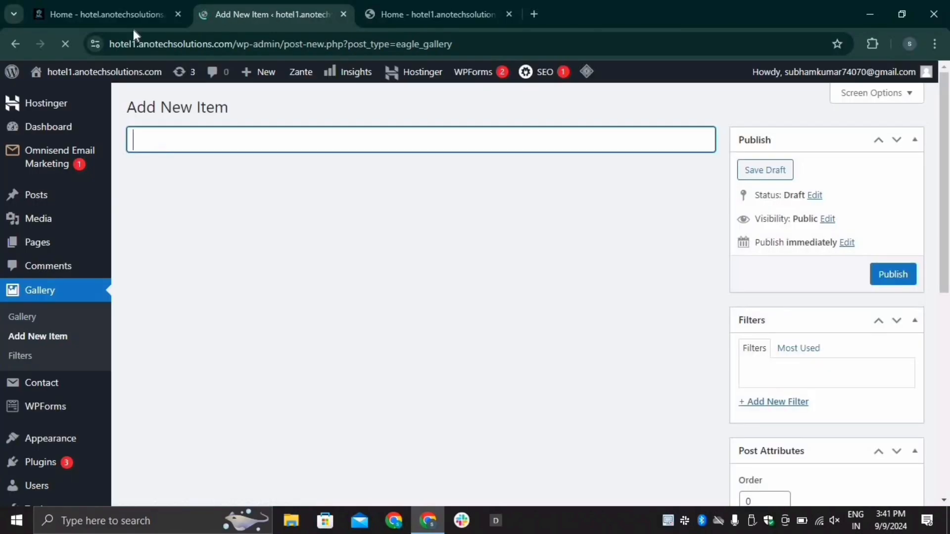
{"action": "left_click", "coordinate": [123, 14]}
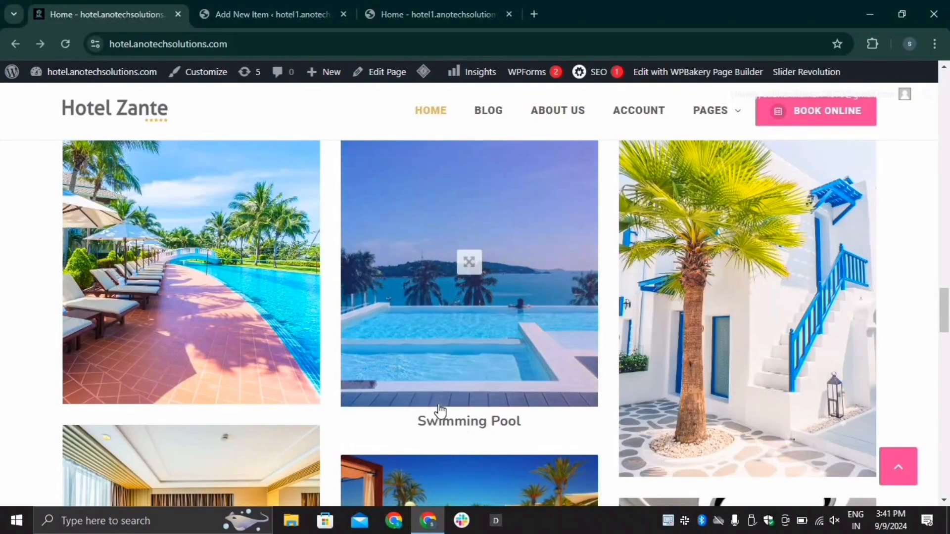
{"action": "left_click_drag", "start_coordinate": [420, 416], "coordinate": [520, 420]}
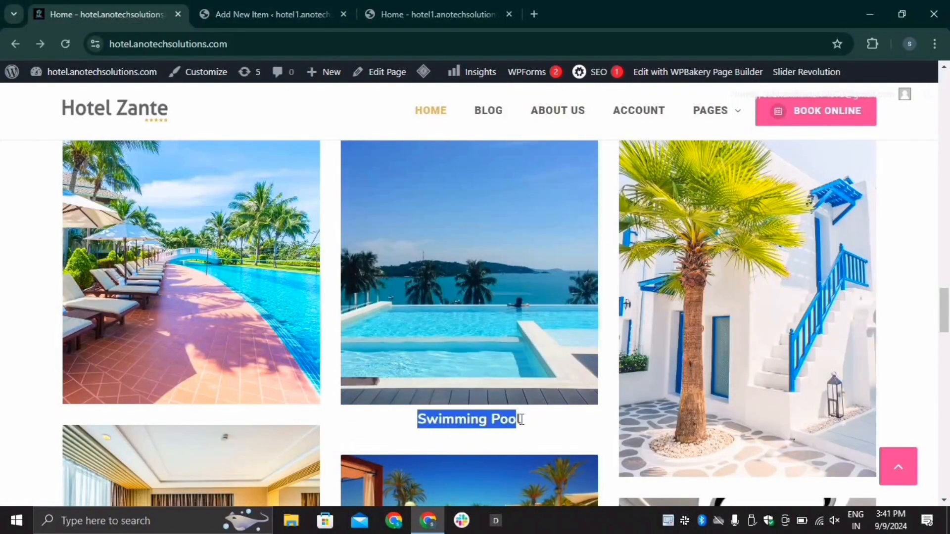
{"action": "left_click", "coordinate": [265, 7]}
{"action": "type", "text": "Swimming Pool"}
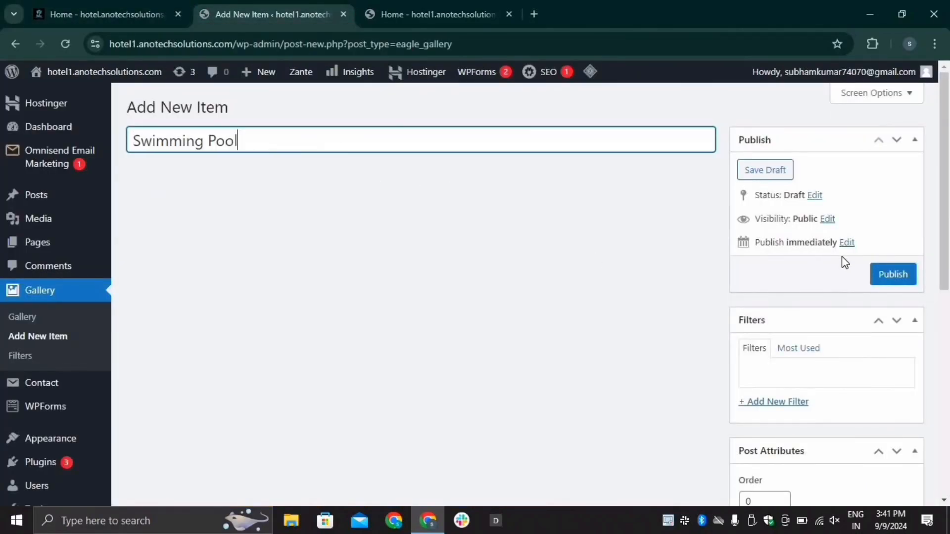
Step: Set the evening swimming pool photo from the media library as the Swimming Pool item's featured image and publish the item
{"action": "scroll", "coordinate": [843, 378], "scroll_direction": "down", "scroll_amount": 8}
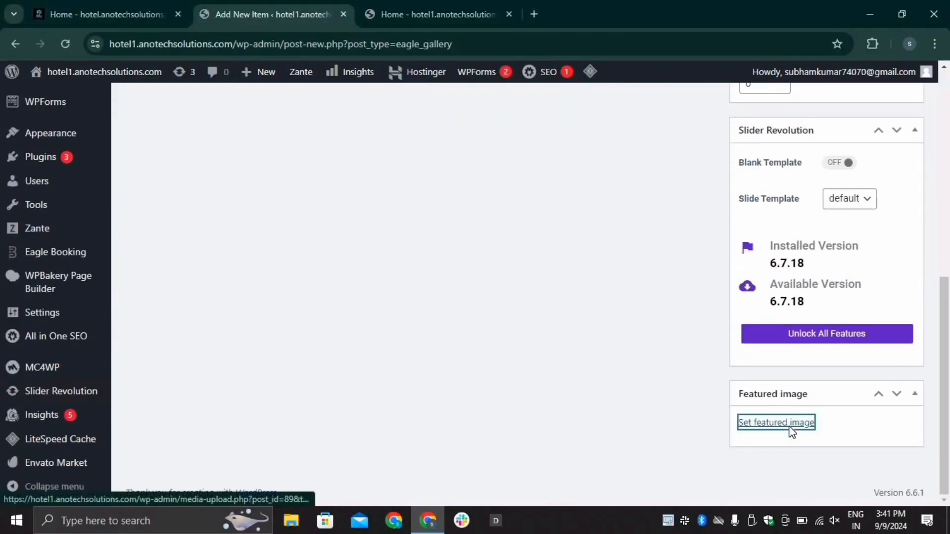
{"action": "left_click", "coordinate": [788, 428]}
{"action": "scroll", "coordinate": [497, 366], "scroll_direction": "down", "scroll_amount": 2}
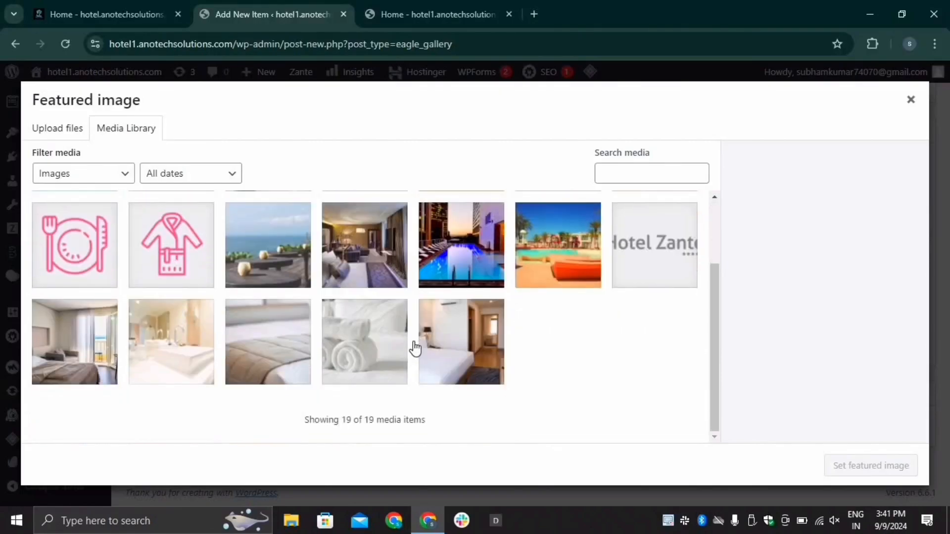
{"action": "scroll", "coordinate": [415, 350], "scroll_direction": "up", "scroll_amount": 2}
{"action": "left_click", "coordinate": [469, 299]}
{"action": "left_click", "coordinate": [881, 467]}
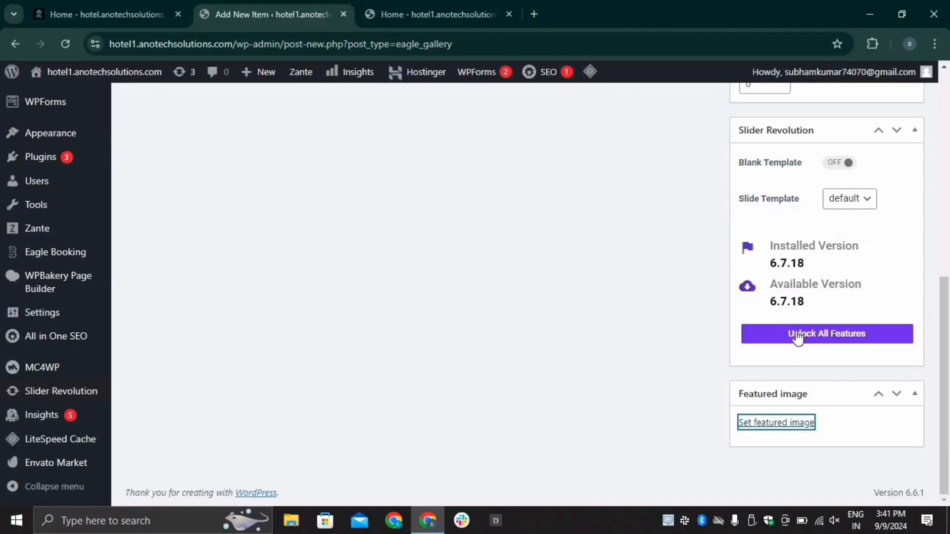
{"action": "scroll", "coordinate": [798, 333], "scroll_direction": "up", "scroll_amount": 7}
{"action": "left_click", "coordinate": [892, 207]}
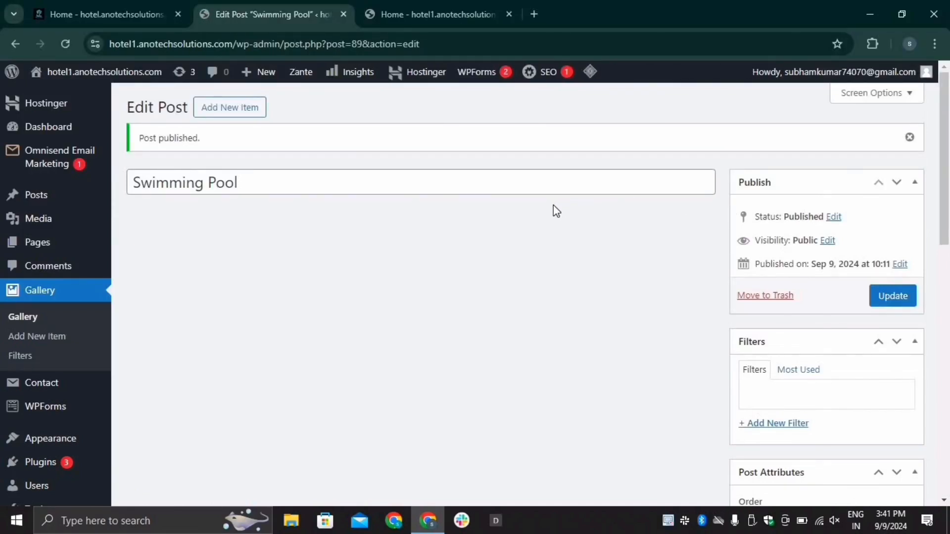
Step: Reload the live Home page and check the images in the Zante Gallery section
{"action": "left_click", "coordinate": [423, 9]}
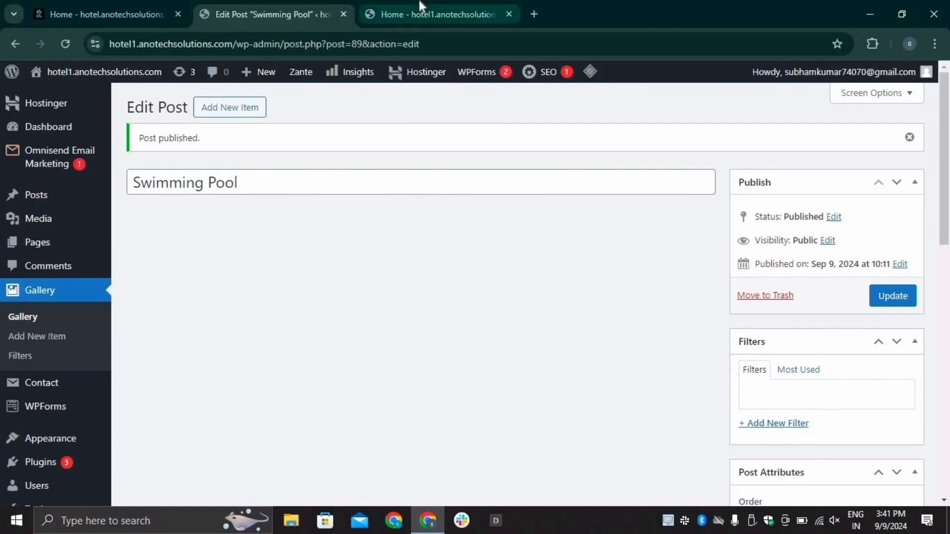
{"action": "left_click", "coordinate": [69, 44]}
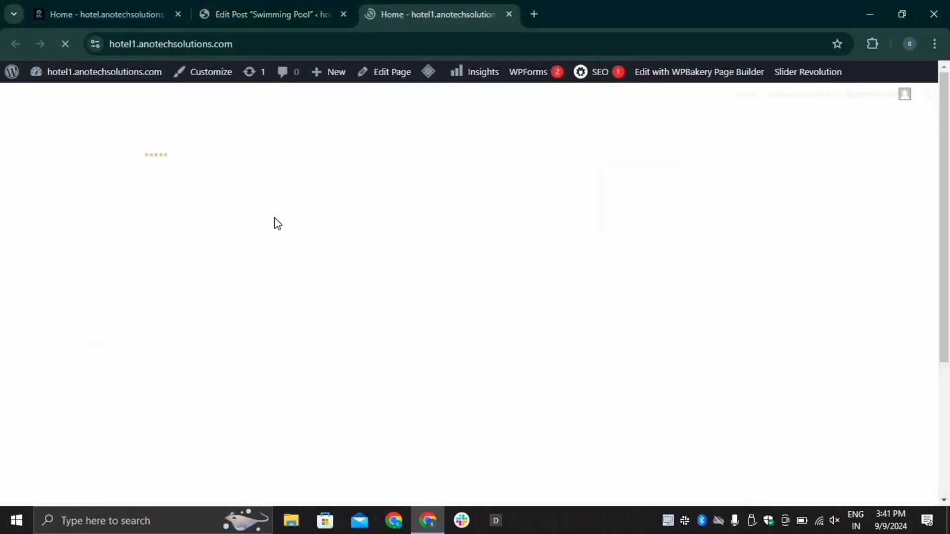
{"action": "scroll", "coordinate": [447, 275], "scroll_direction": "down", "scroll_amount": 3}
{"action": "scroll", "coordinate": [447, 275], "scroll_direction": "up", "scroll_amount": 2}
{"action": "scroll", "coordinate": [449, 280], "scroll_direction": "down", "scroll_amount": 2}
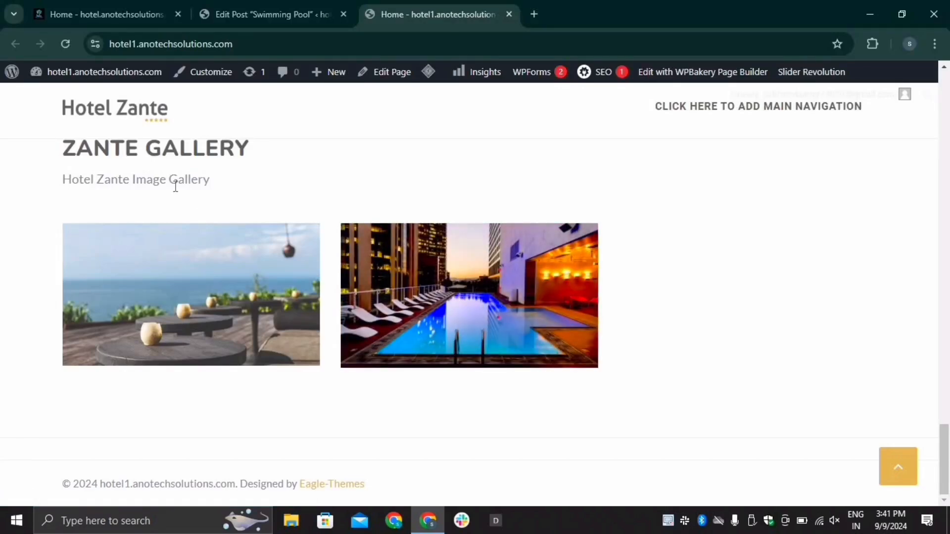
Step: Examine the Latest News & Events section below the gallery on the reference site
{"action": "left_click", "coordinate": [106, 8]}
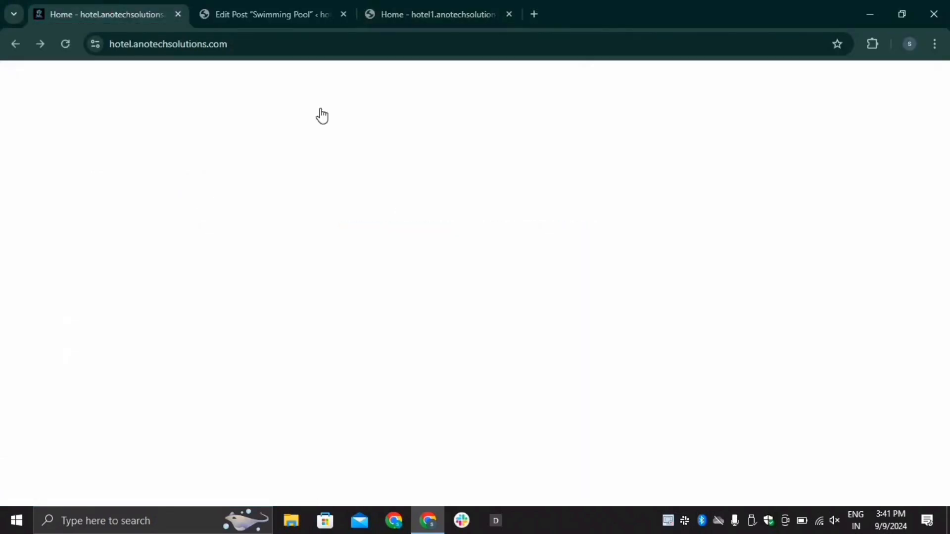
{"action": "scroll", "coordinate": [430, 354], "scroll_direction": "down", "scroll_amount": 15}
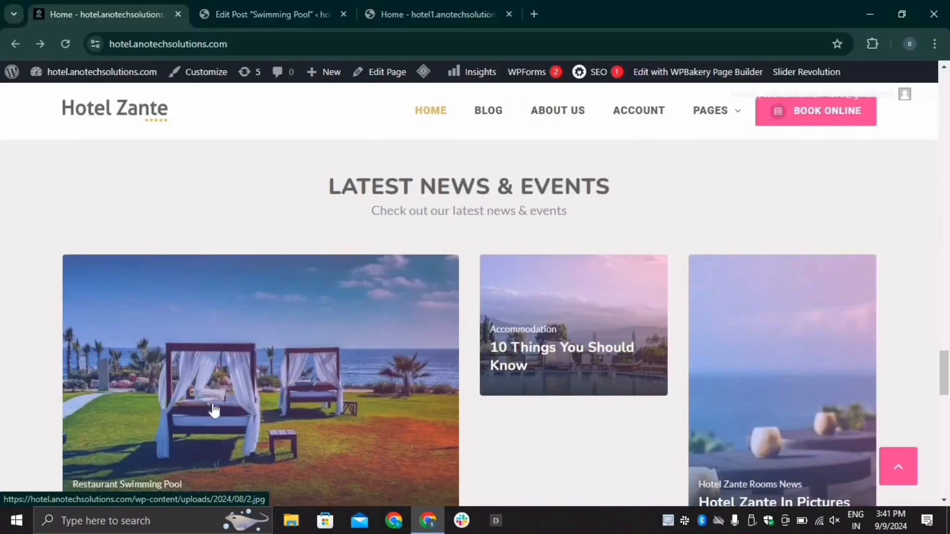
{"action": "scroll", "coordinate": [198, 371], "scroll_direction": "down", "scroll_amount": 1}
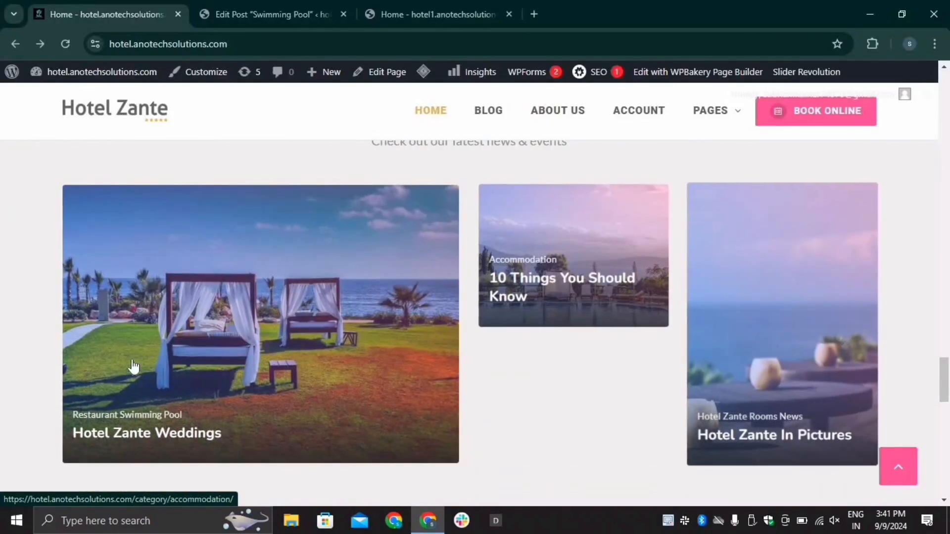
Step: Return to the hotel1 site's admin and open the Home page from the pages list in the backend editor
{"action": "left_click", "coordinate": [279, 12]}
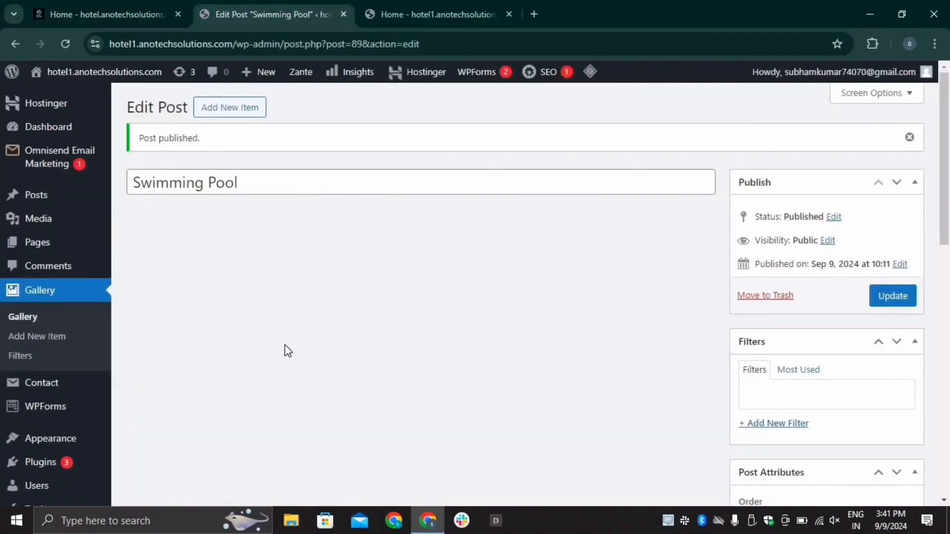
{"action": "scroll", "coordinate": [180, 218], "scroll_direction": "down", "scroll_amount": 1}
{"action": "scroll", "coordinate": [148, 220], "scroll_direction": "up", "scroll_amount": 1}
{"action": "mouse_move", "coordinate": [36, 243]}
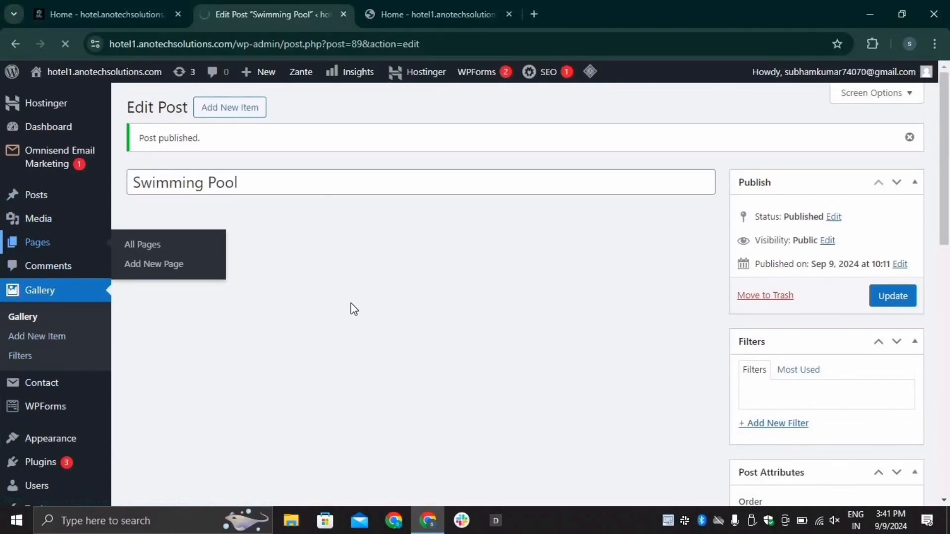
{"action": "left_click", "coordinate": [326, 424]}
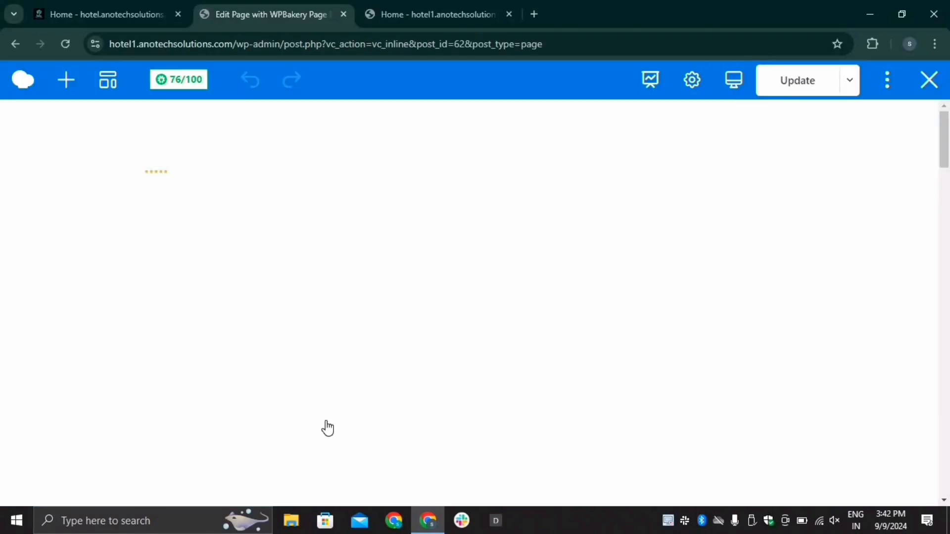
{"action": "key", "text": "alt+Left"}
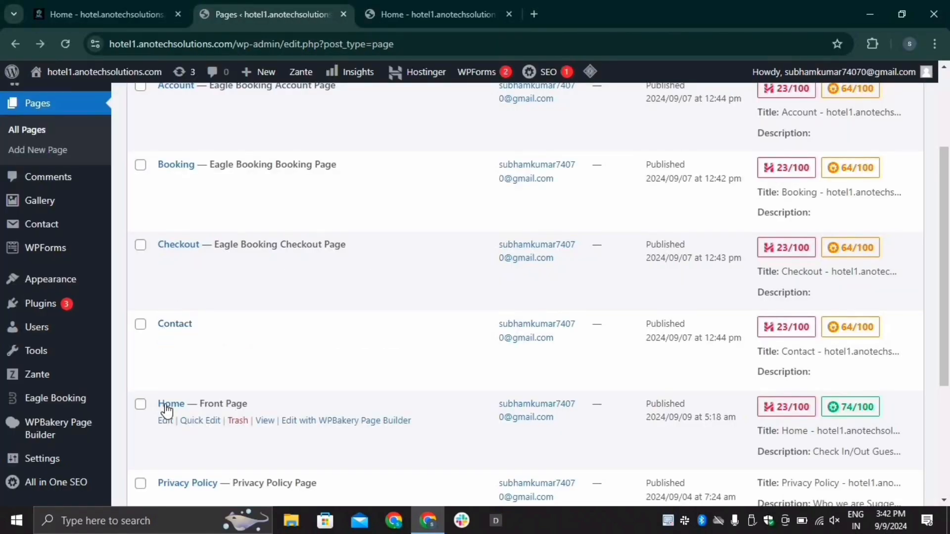
{"action": "left_click", "coordinate": [167, 422]}
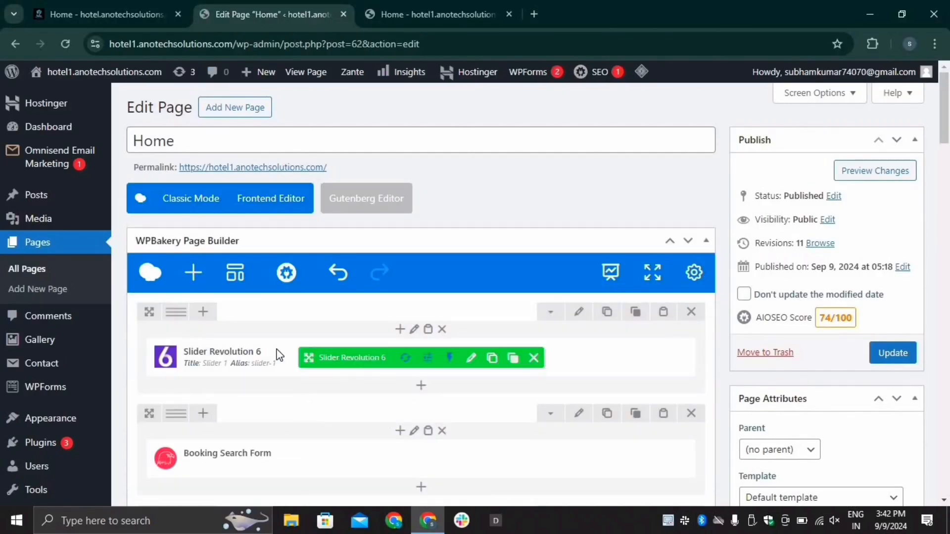
Step: Add a new row below the gallery row at the end of the Home page layout
{"action": "scroll", "coordinate": [279, 355], "scroll_direction": "down", "scroll_amount": 7}
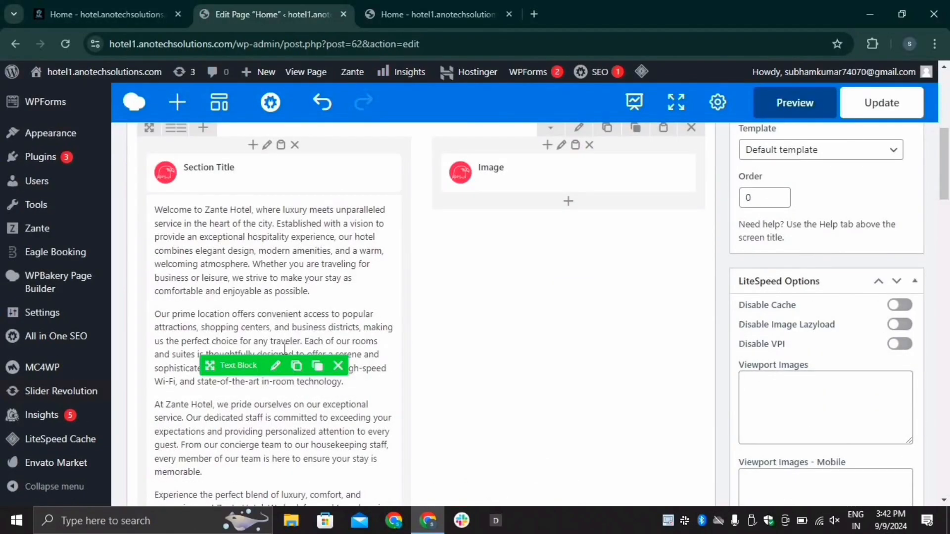
{"action": "scroll", "coordinate": [385, 349], "scroll_direction": "down", "scroll_amount": 15}
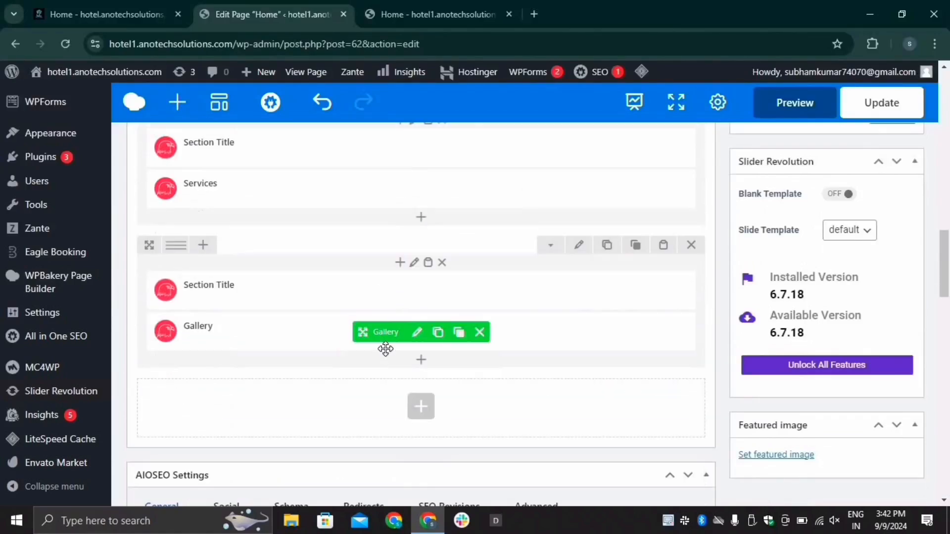
{"action": "scroll", "coordinate": [385, 349], "scroll_direction": "down", "scroll_amount": 2}
{"action": "left_click", "coordinate": [428, 287]}
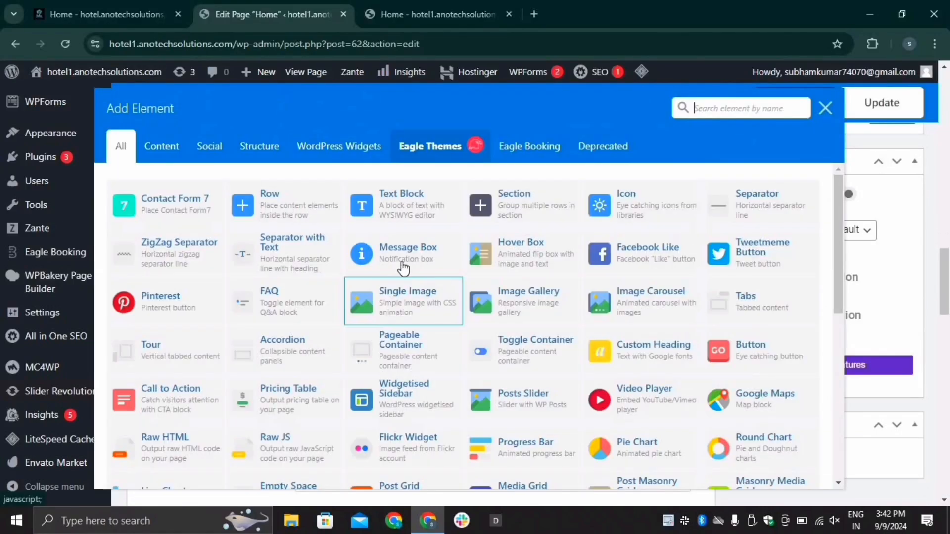
{"action": "left_click", "coordinate": [287, 194]}
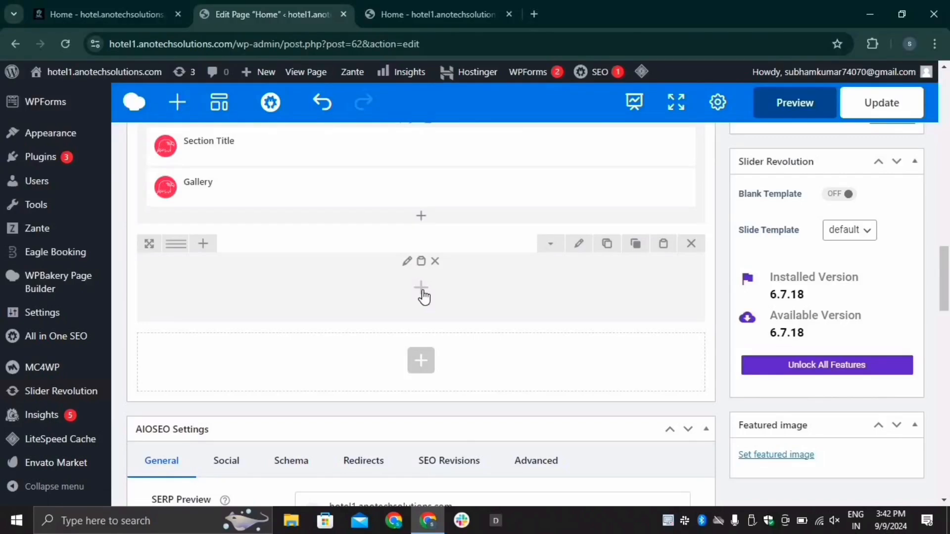
Step: Find the Section Title element and insert it into the new empty row
{"action": "left_click", "coordinate": [422, 291]}
{"action": "left_click", "coordinate": [765, 108]}
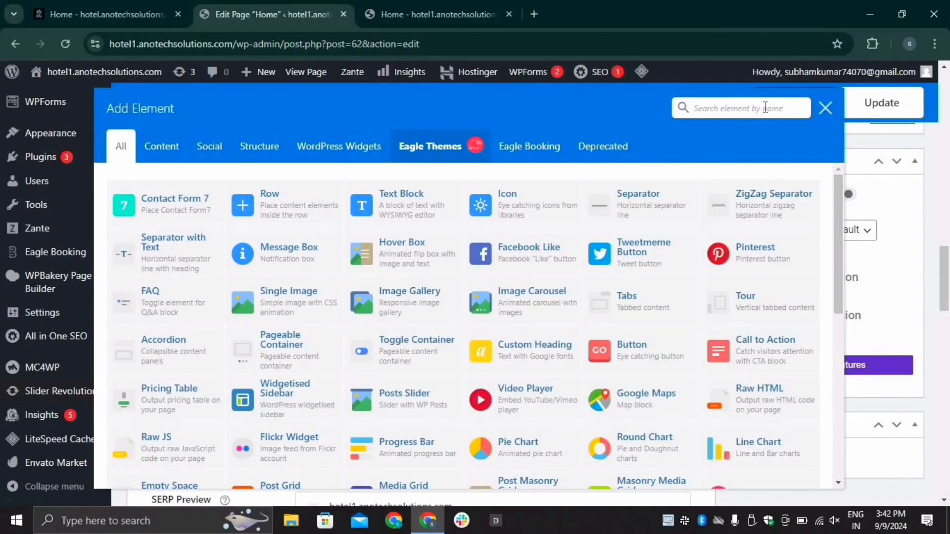
{"action": "type", "text": "sect"}
{"action": "left_click", "coordinate": [187, 208]}
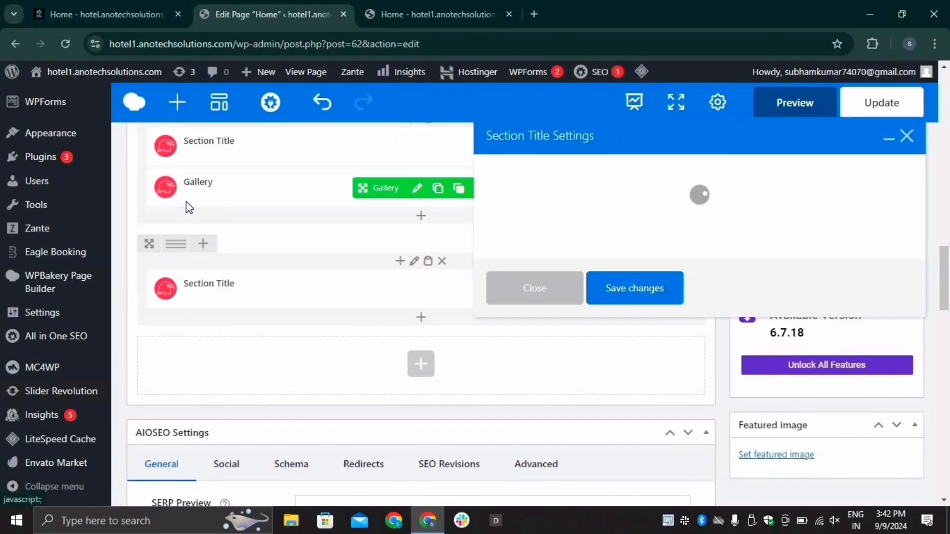
Step: Copy the heading "LATEST NEWS & EVENTS" from the reference site into the new Section Title's title
{"action": "left_click", "coordinate": [153, 19]}
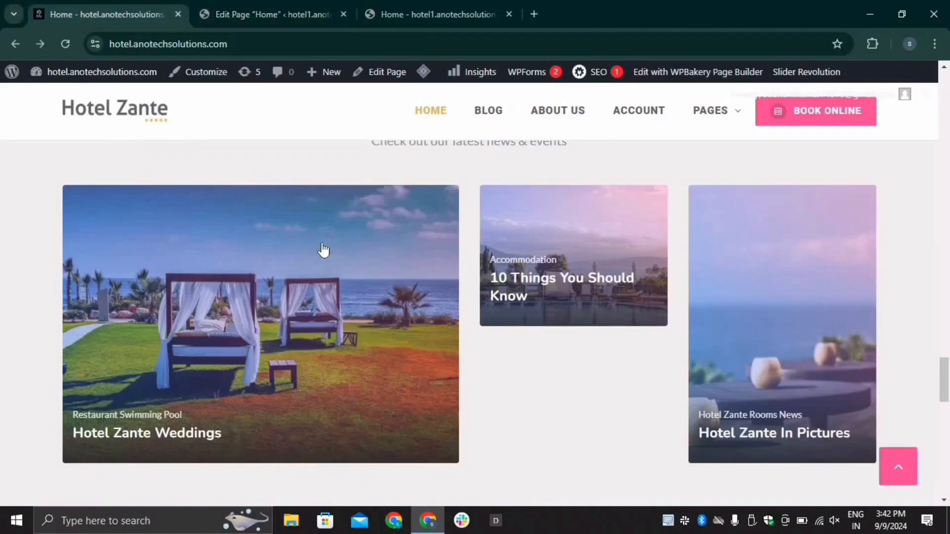
{"action": "scroll", "coordinate": [402, 233], "scroll_direction": "up", "scroll_amount": 2}
{"action": "left_click_drag", "start_coordinate": [328, 187], "coordinate": [599, 183]}
{"action": "key", "text": "ctrl+c"}
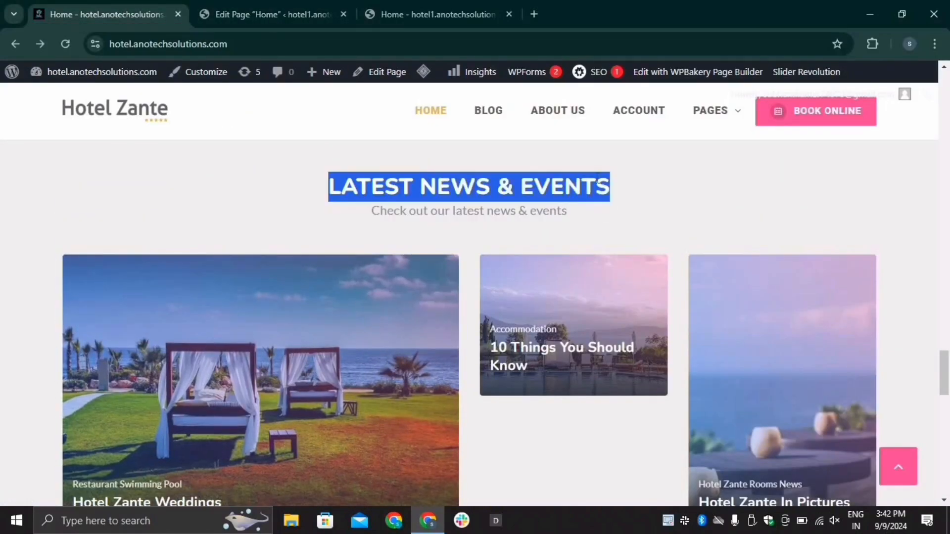
{"action": "left_click", "coordinate": [222, 9]}
{"action": "left_click", "coordinate": [514, 200]}
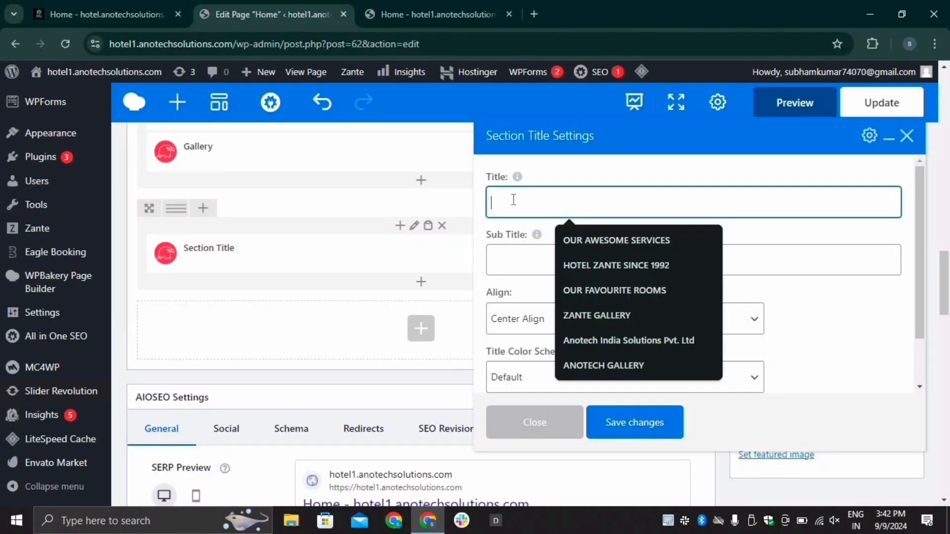
{"action": "key", "text": "ctrl+v"}
Step: Copy "Check out our latest news & events" from the reference site into the Section Title's subtitle
{"action": "key", "text": "ctrl+1"}
{"action": "left_click_drag", "start_coordinate": [379, 210], "coordinate": [639, 247]}
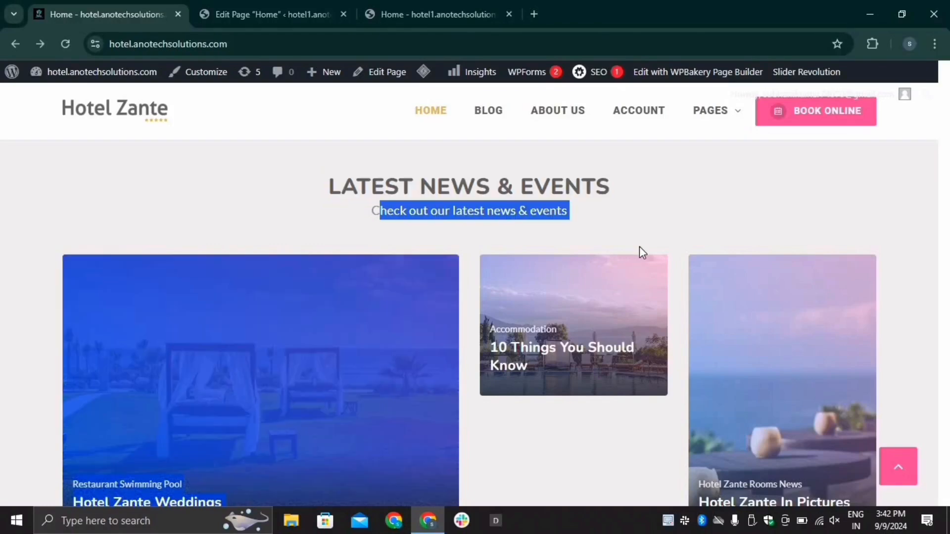
{"action": "left_click", "coordinate": [434, 212]}
{"action": "triple_click", "coordinate": [434, 212]}
{"action": "key", "text": "ctrl+c"}
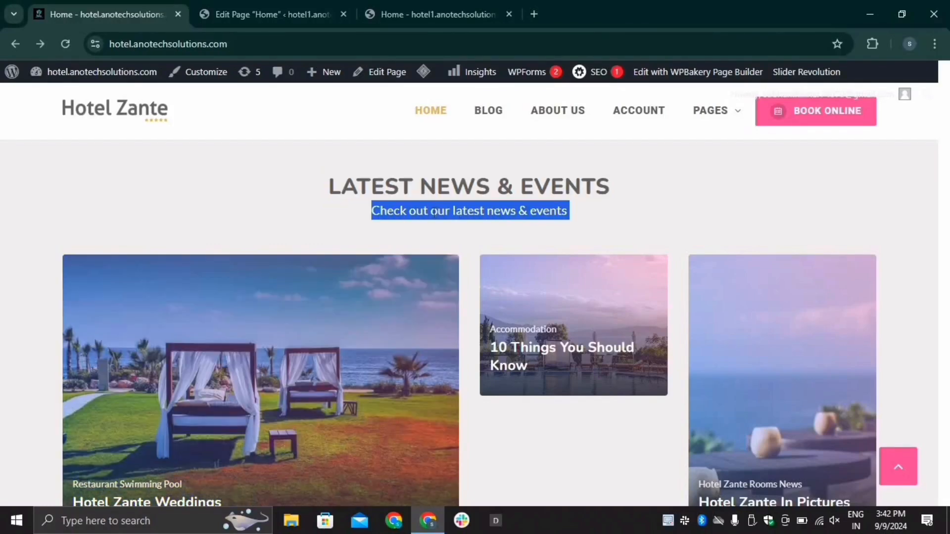
{"action": "left_click", "coordinate": [231, 1]}
{"action": "left_click", "coordinate": [585, 250]}
{"action": "key", "text": "ctrl+v"}
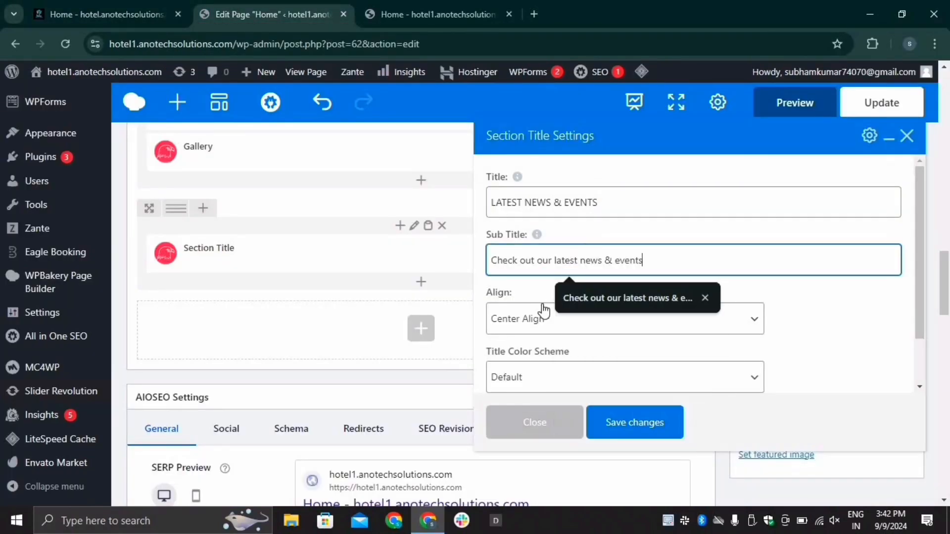
Step: Set the Section Title's alignment to Left Align and save the element's settings
{"action": "left_click", "coordinate": [540, 317]}
{"action": "left_click", "coordinate": [588, 363]}
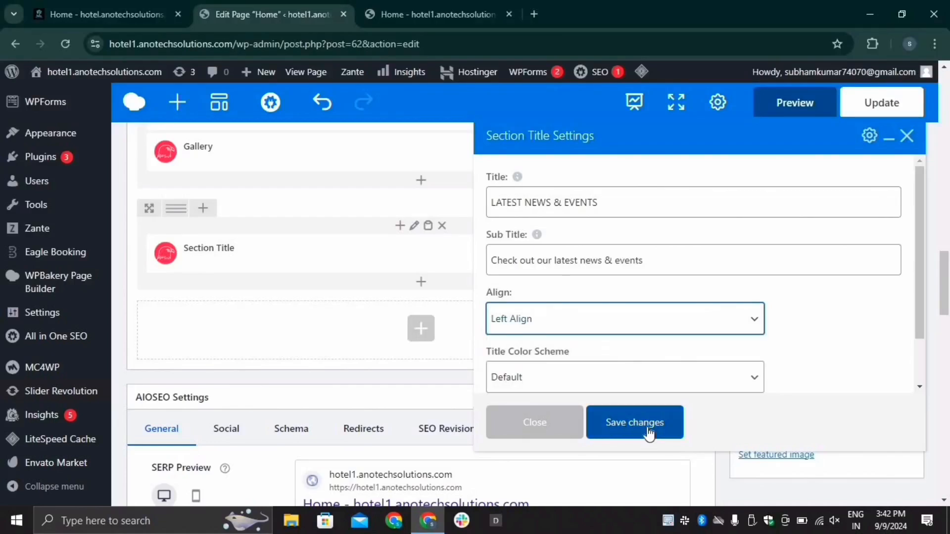
{"action": "left_click", "coordinate": [648, 433]}
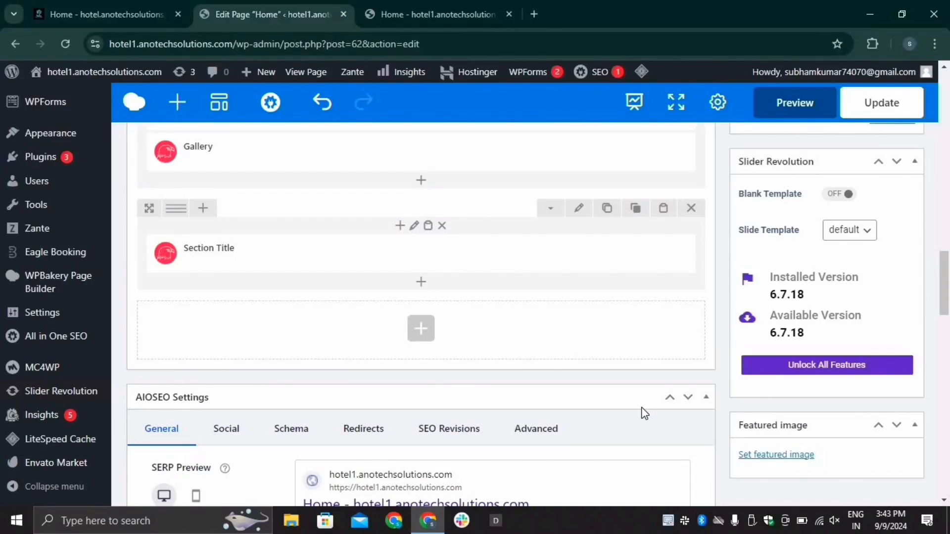
Step: In the design options of the news section's row, set the top padding to 100 and the bottom padding to 70
{"action": "left_click", "coordinate": [582, 209]}
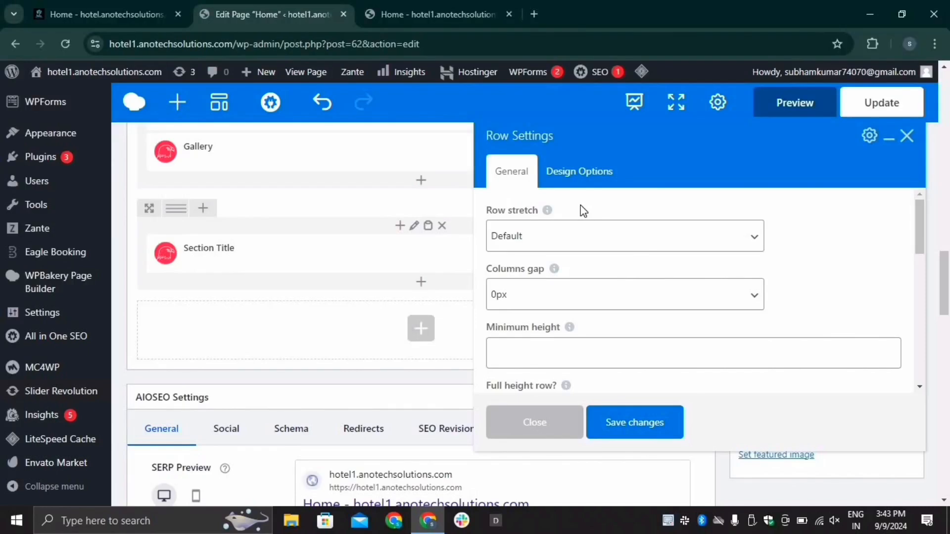
{"action": "left_click", "coordinate": [564, 184]}
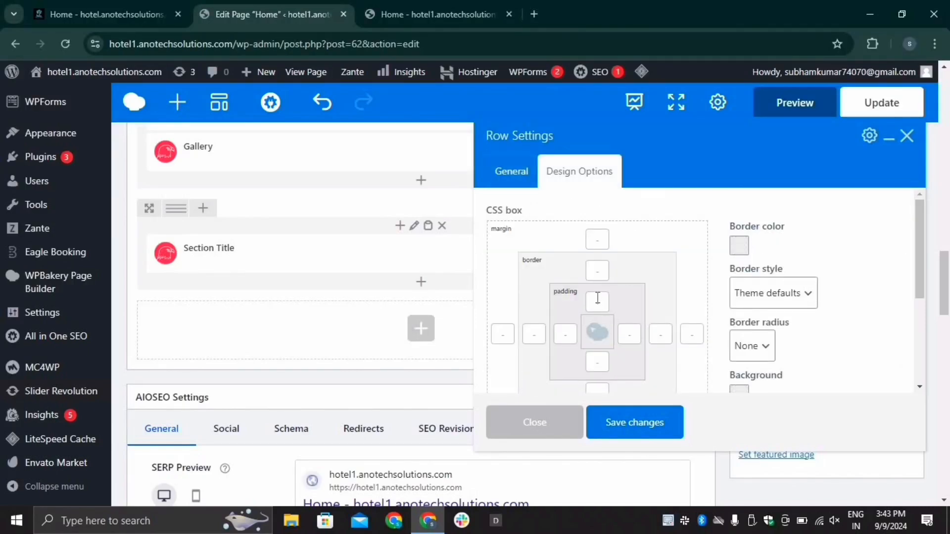
{"action": "left_click", "coordinate": [598, 297]}
{"action": "type", "text": "100"}
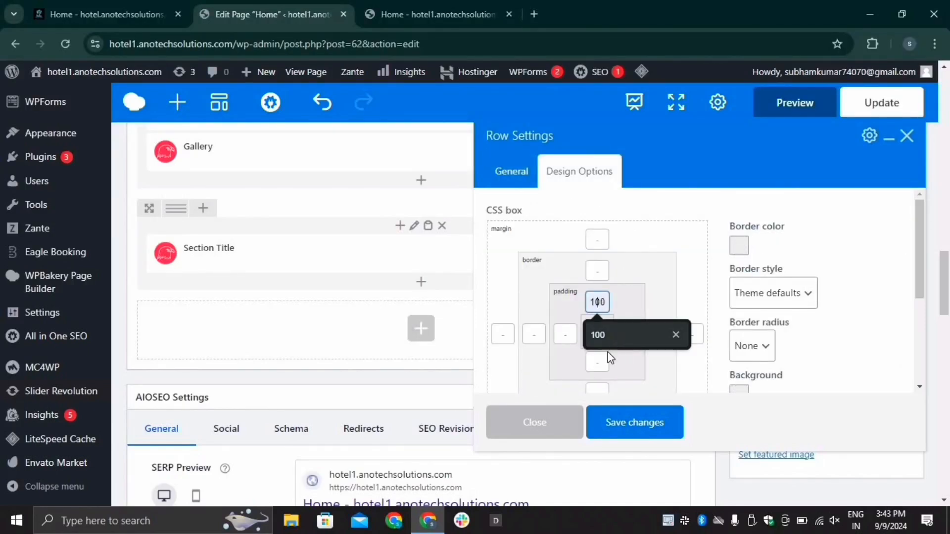
{"action": "left_click", "coordinate": [599, 359]}
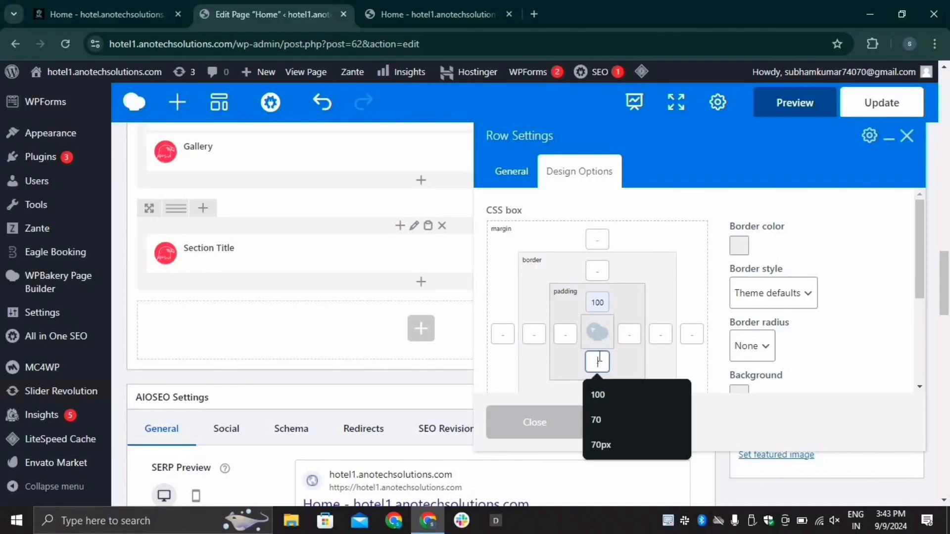
{"action": "left_click", "coordinate": [615, 418]}
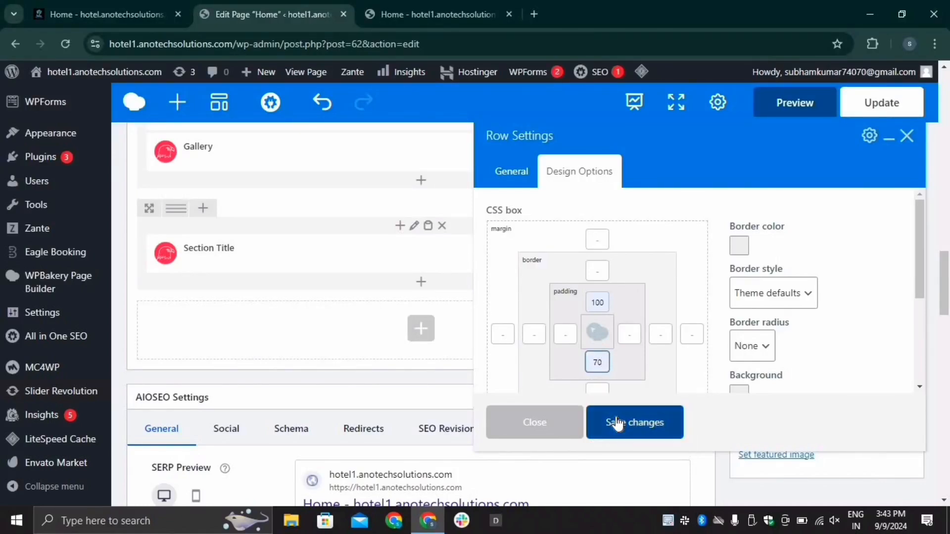
Step: Set the bottom border width of the news section's row to 1
{"action": "scroll", "coordinate": [600, 380], "scroll_direction": "down", "scroll_amount": 2}
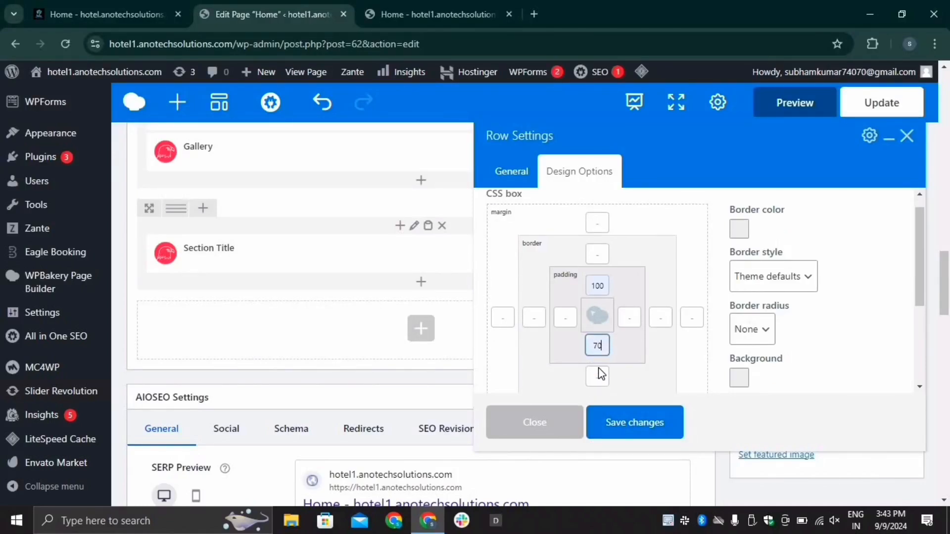
{"action": "left_click", "coordinate": [597, 323]}
{"action": "left_click", "coordinate": [598, 356]}
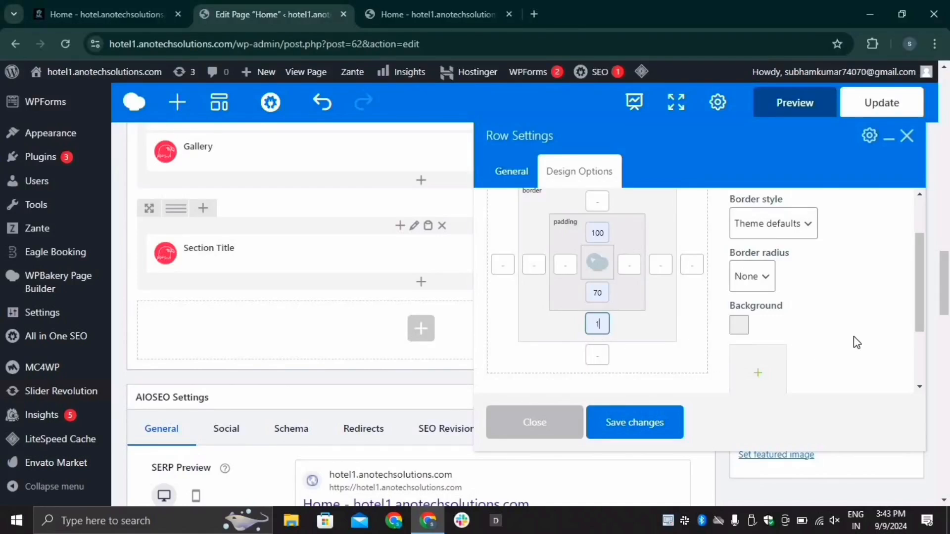
Step: Set the row's border color to #ebeae9 and its border style to Solid
{"action": "scroll", "coordinate": [790, 284], "scroll_direction": "up", "scroll_amount": 2}
{"action": "left_click", "coordinate": [739, 254]}
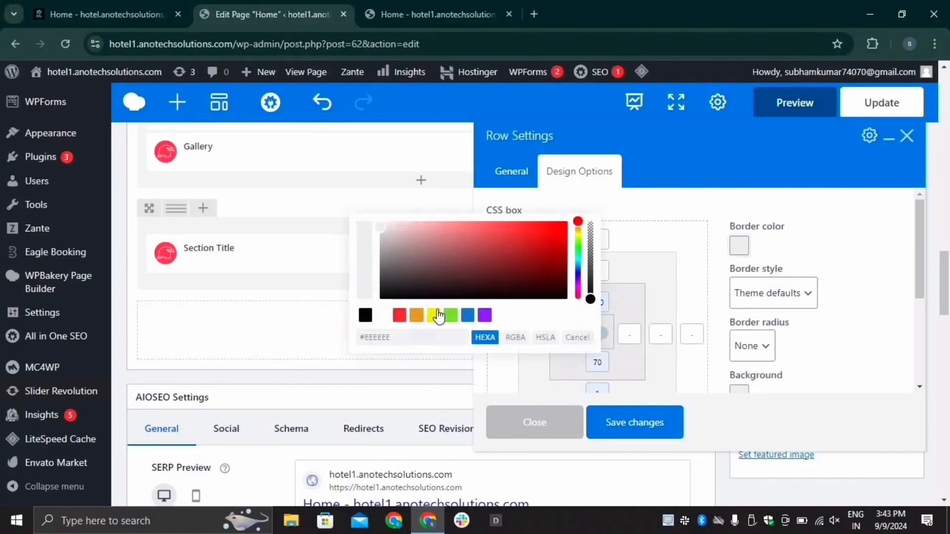
{"action": "left_click", "coordinate": [407, 333]}
{"action": "key", "text": "BackSpace"}
{"action": "key", "text": "BackSpace"}
{"action": "key", "text": "BackSpace"}
{"action": "key", "text": "BackSpace"}
{"action": "key", "text": "BackSpace"}
{"action": "key", "text": "BackSpace"}
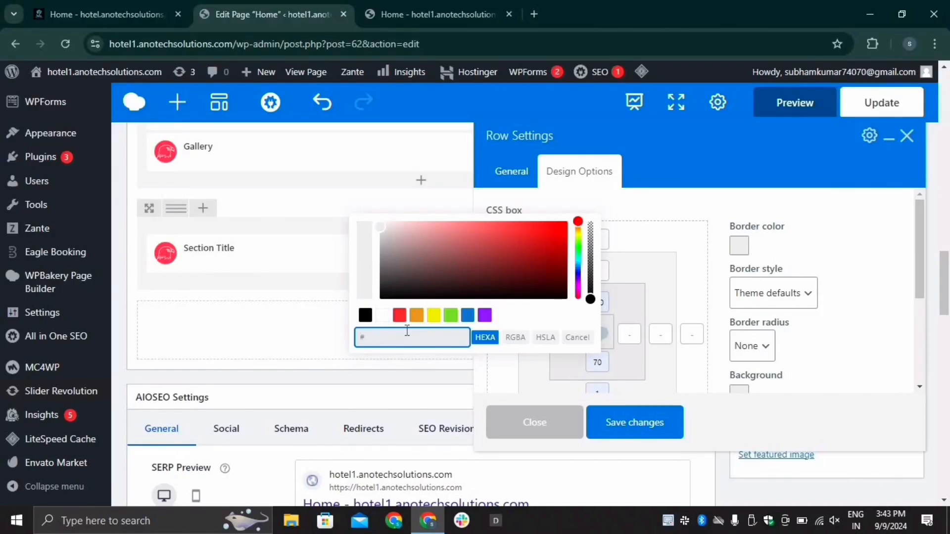
{"action": "type", "text": "#ebeae9"}
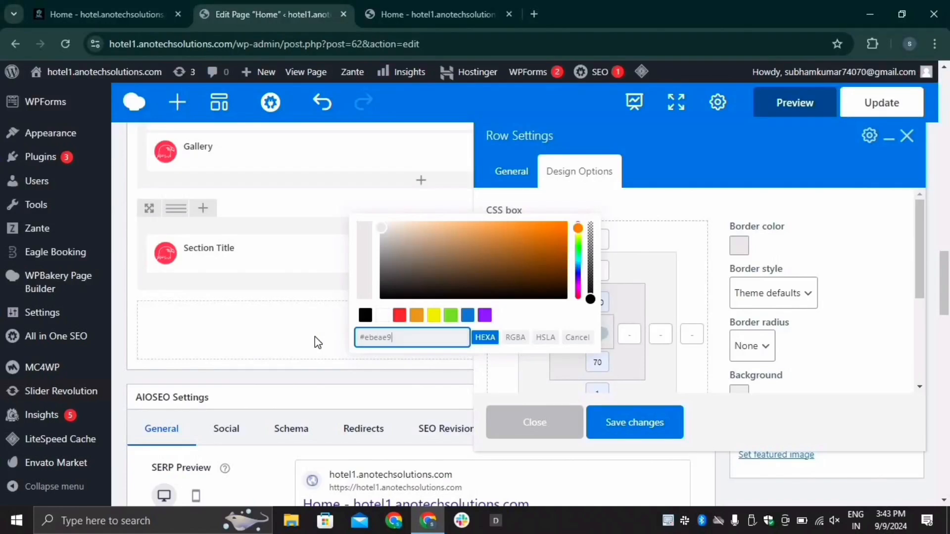
{"action": "left_click", "coordinate": [774, 275]}
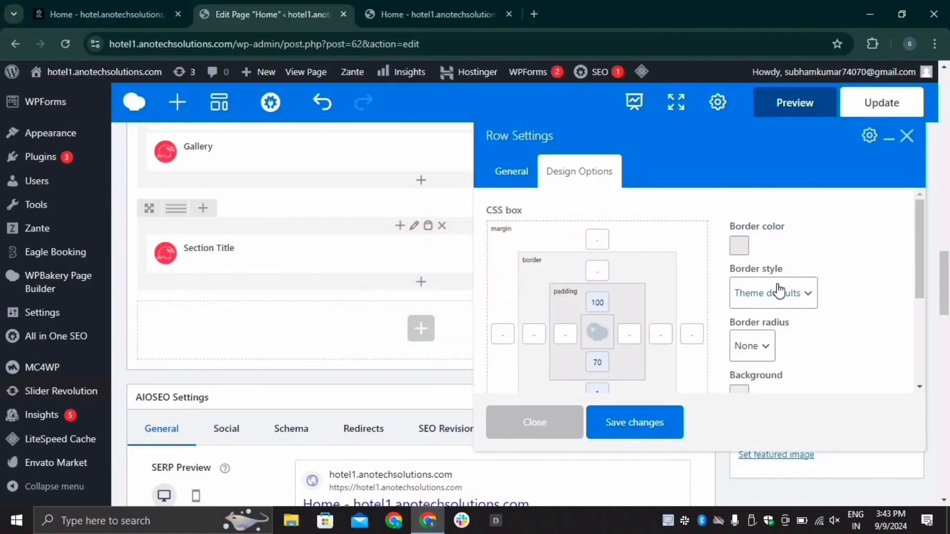
{"action": "left_click", "coordinate": [779, 292]}
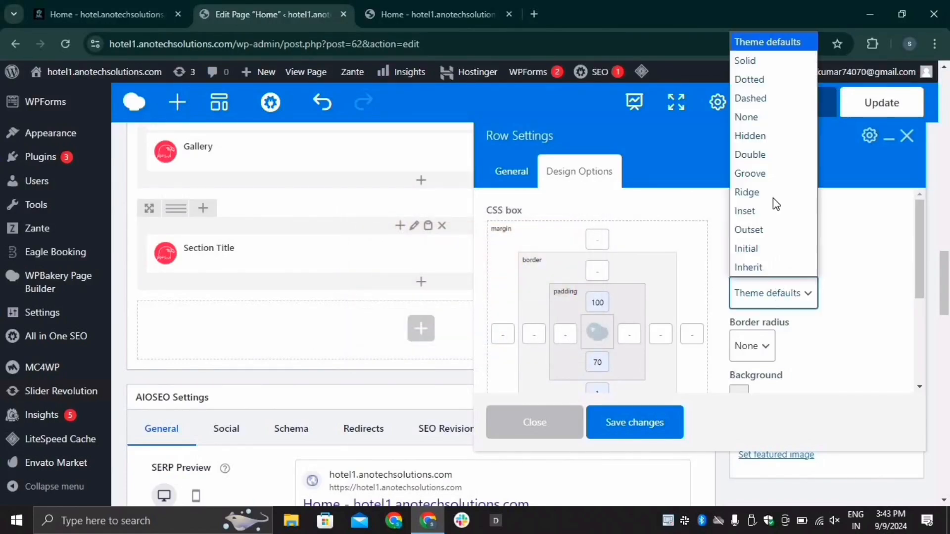
{"action": "left_click", "coordinate": [775, 67]}
Step: Set the background color of the news section's row to #f1f0ed
{"action": "scroll", "coordinate": [771, 324], "scroll_direction": "down", "scroll_amount": 1}
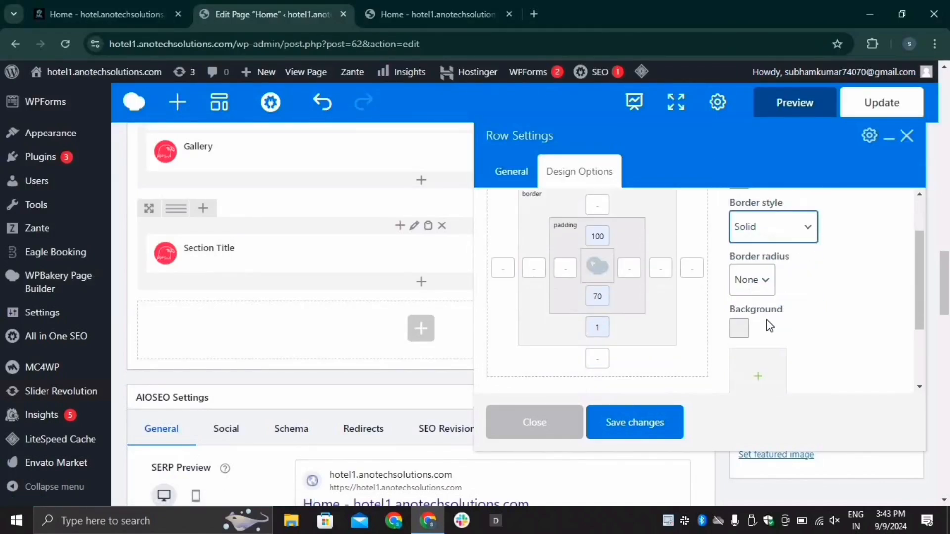
{"action": "left_click", "coordinate": [739, 326]}
{"action": "left_click", "coordinate": [405, 336]}
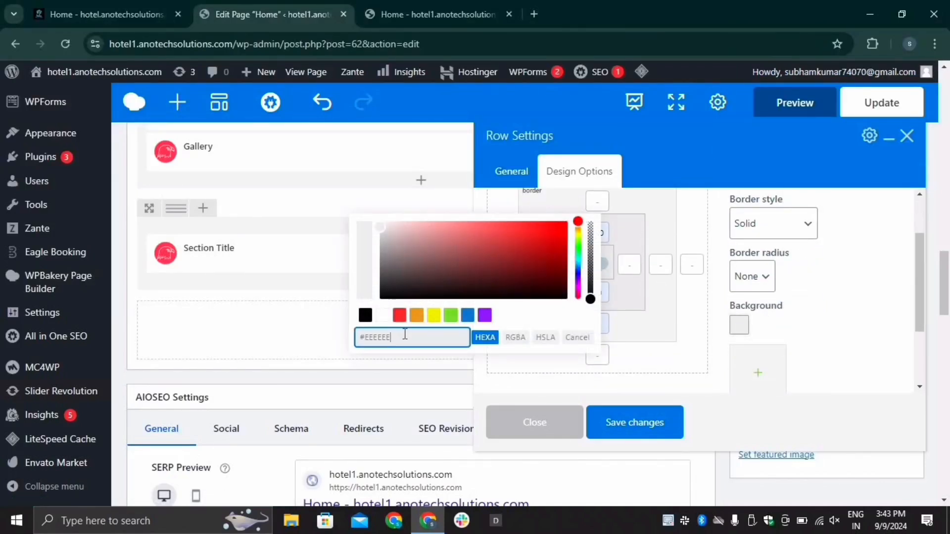
{"action": "key", "text": "BackSpace"}
{"action": "key", "text": "BackSpace"}
{"action": "key", "text": "BackSpace"}
{"action": "key", "text": "BackSpace"}
{"action": "key", "text": "BackSpace"}
{"action": "key", "text": "BackSpace"}
{"action": "type", "text": "#f1f0"}
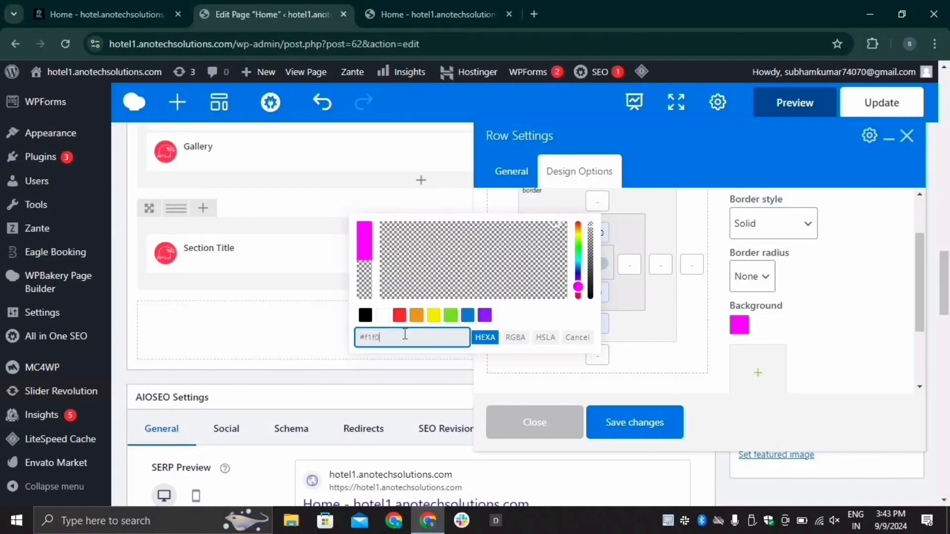
{"action": "type", "text": "ed"}
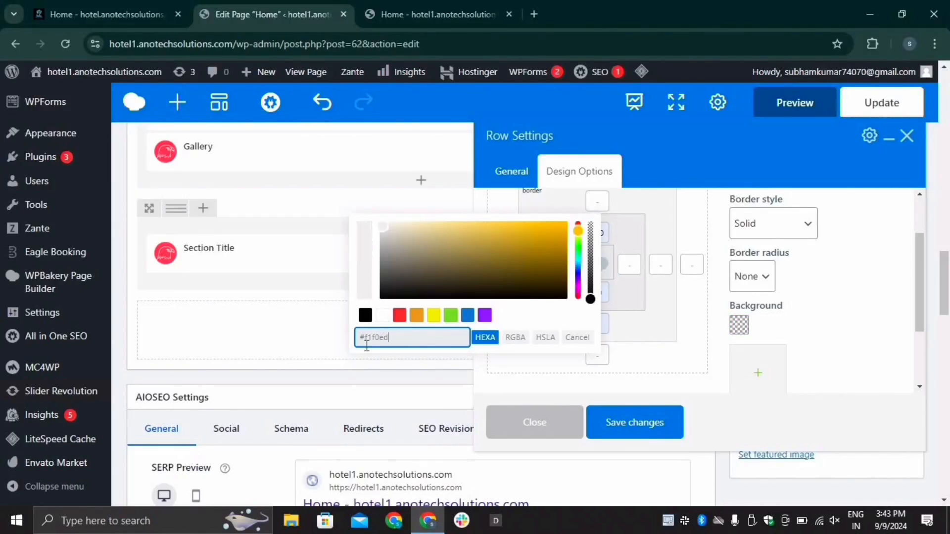
Step: Apply the chosen background color and save the settings of the news section's row
{"action": "left_click", "coordinate": [325, 347]}
{"action": "scroll", "coordinate": [776, 365], "scroll_direction": "down", "scroll_amount": 1}
{"action": "scroll", "coordinate": [776, 366], "scroll_direction": "down", "scroll_amount": 2}
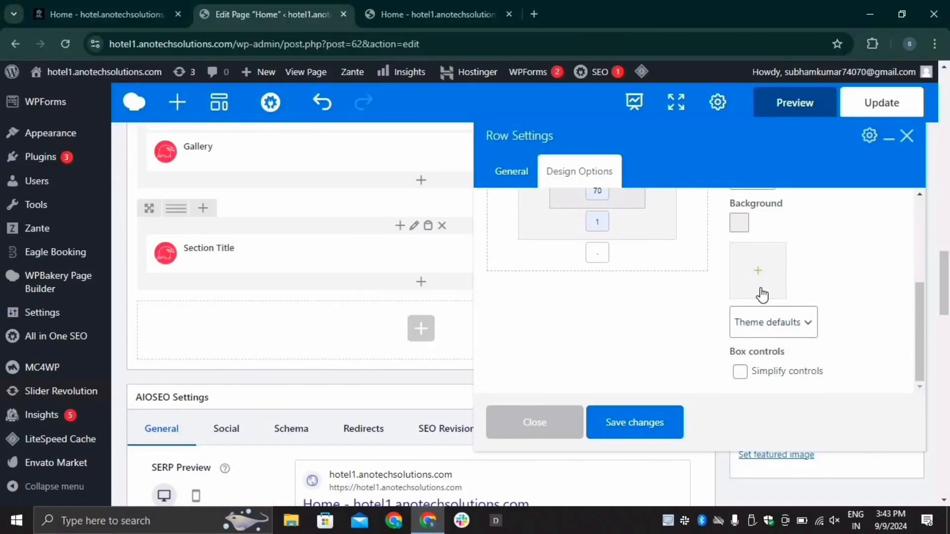
{"action": "left_click", "coordinate": [634, 424]}
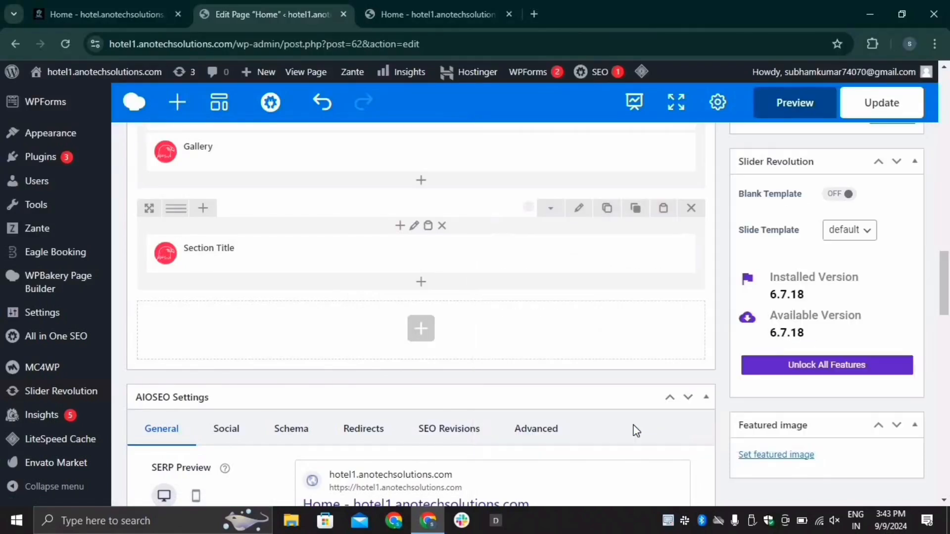
Step: Add a Blog Posts element below the news section's title, showing 3 posts, and save it
{"action": "left_click", "coordinate": [420, 282]}
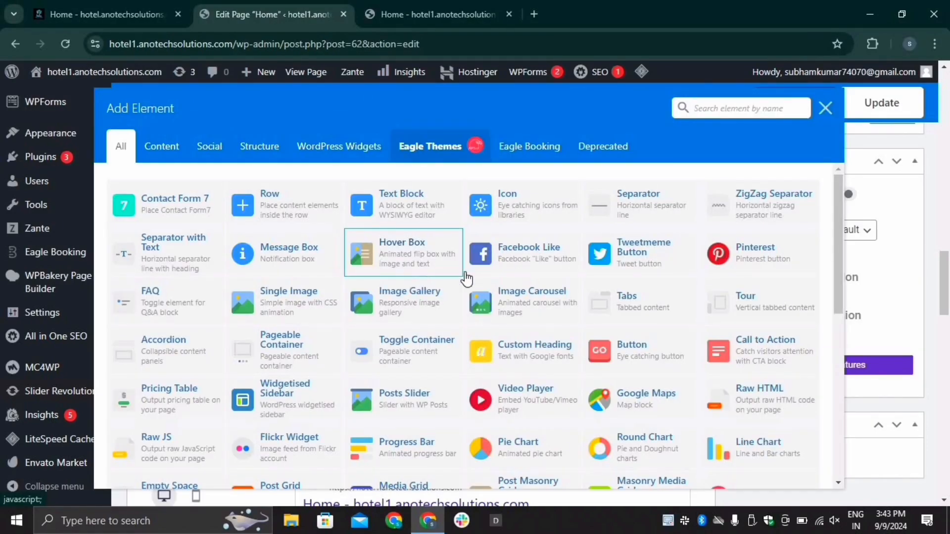
{"action": "left_click", "coordinate": [730, 108]}
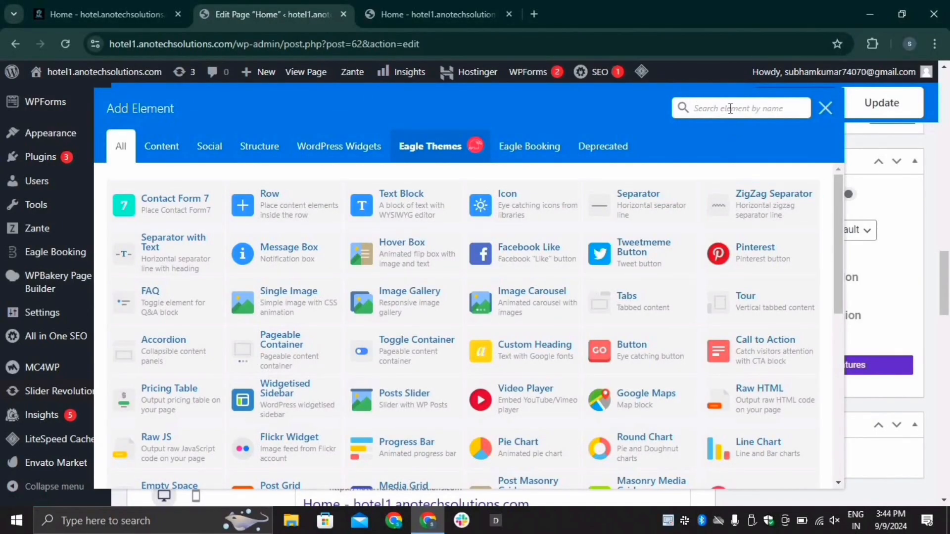
{"action": "type", "text": "blo"}
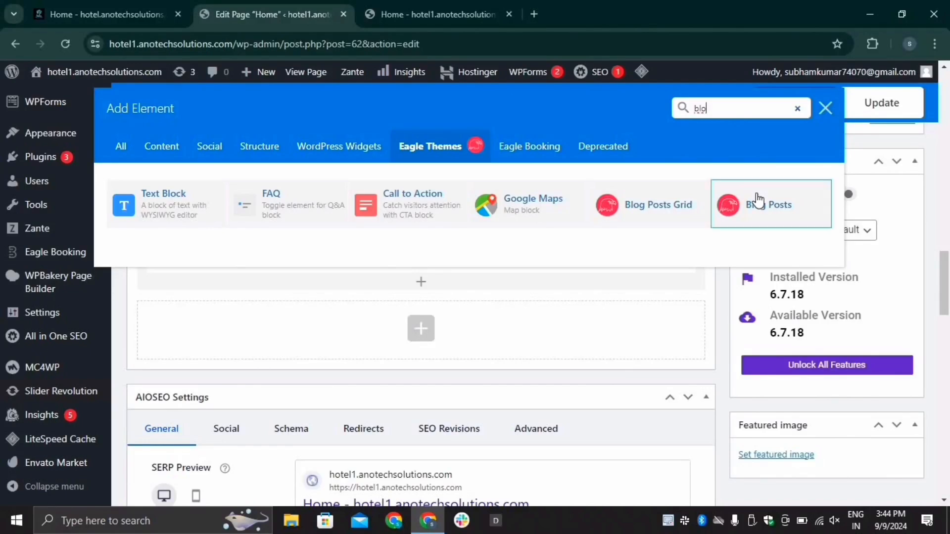
{"action": "left_click", "coordinate": [757, 193]}
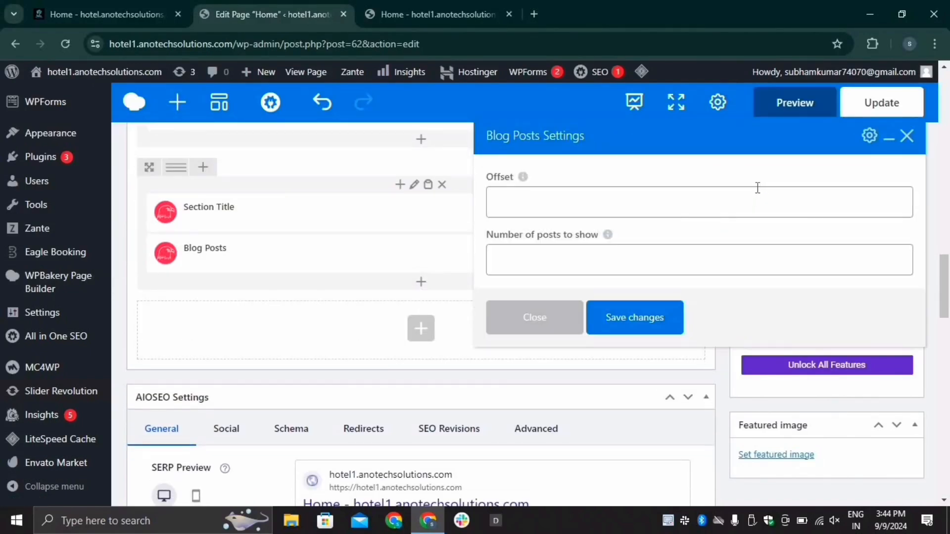
{"action": "left_click", "coordinate": [554, 263]}
{"action": "left_click", "coordinate": [581, 293]}
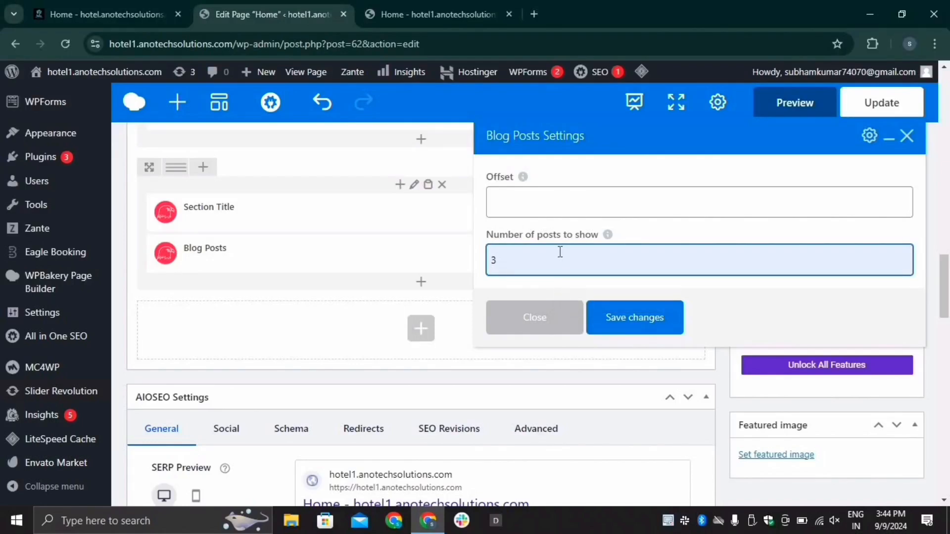
{"action": "left_click", "coordinate": [665, 329]}
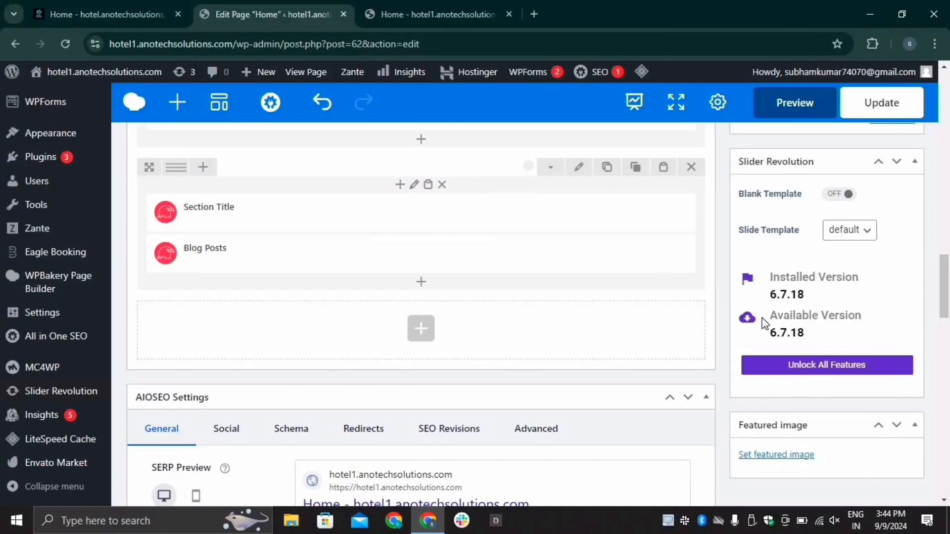
Step: Update the Home page and check the Latest News & Events section on the reloaded live site
{"action": "scroll", "coordinate": [762, 319], "scroll_direction": "up", "scroll_amount": 10}
{"action": "scroll", "coordinate": [762, 318], "scroll_direction": "up", "scroll_amount": 5}
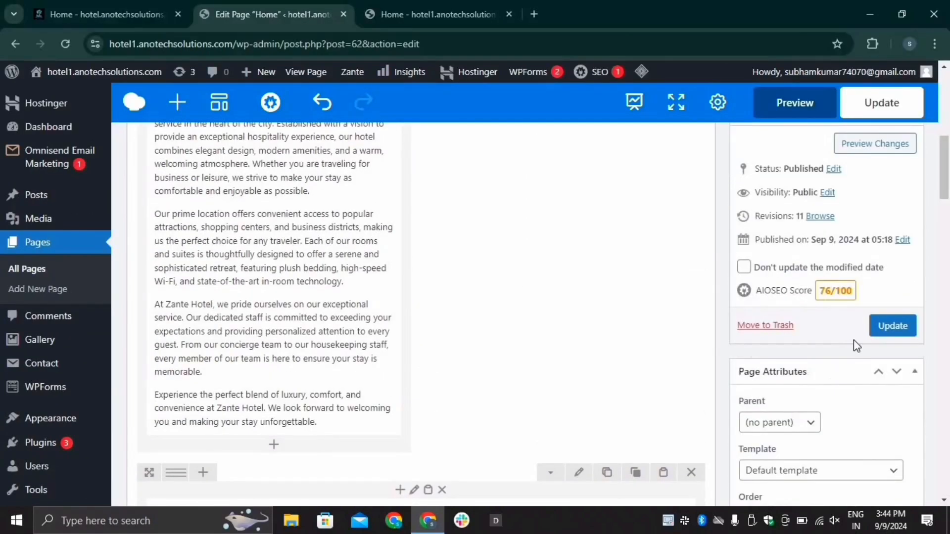
{"action": "left_click", "coordinate": [894, 328]}
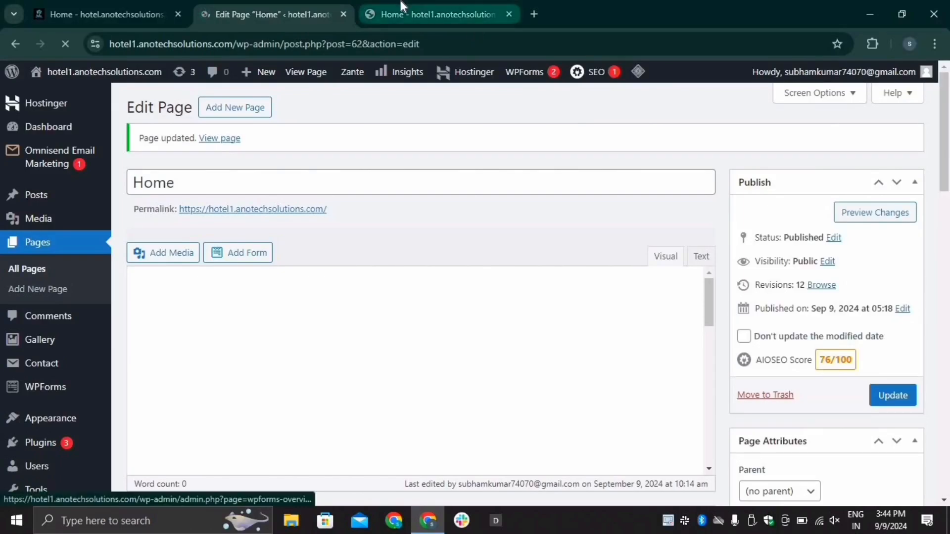
{"action": "left_click", "coordinate": [399, 10]}
{"action": "left_click", "coordinate": [66, 44]}
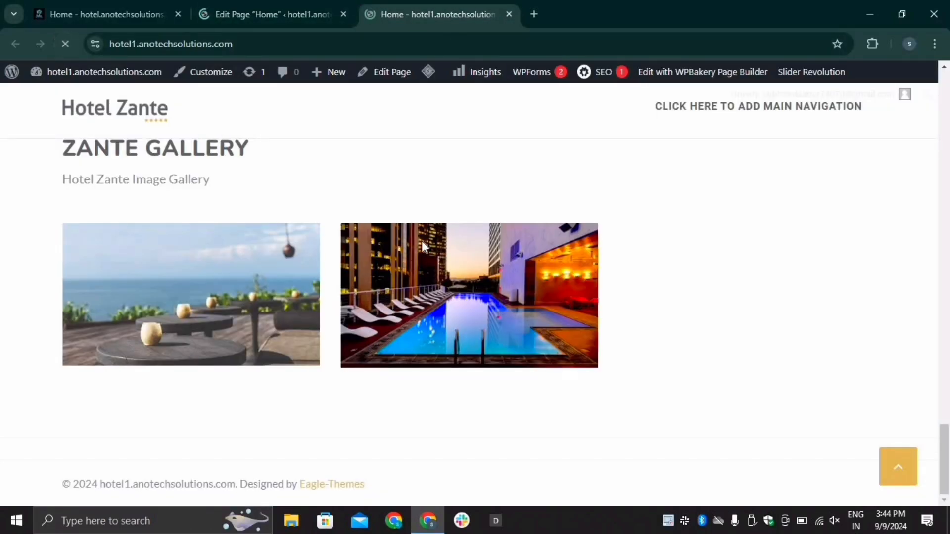
{"action": "scroll", "coordinate": [422, 329], "scroll_direction": "down", "scroll_amount": 4}
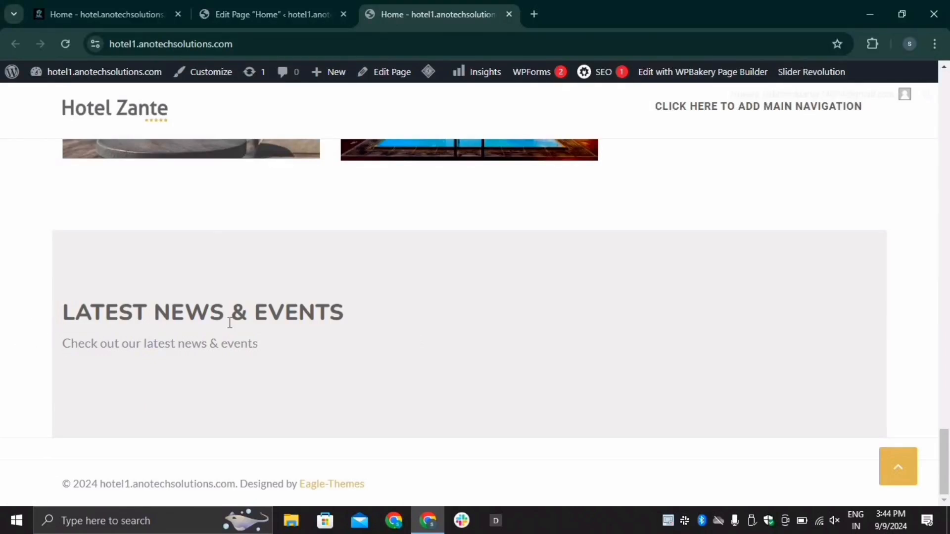
Step: Start a new blog post from the WordPress posts list
{"action": "left_click", "coordinate": [244, 3]}
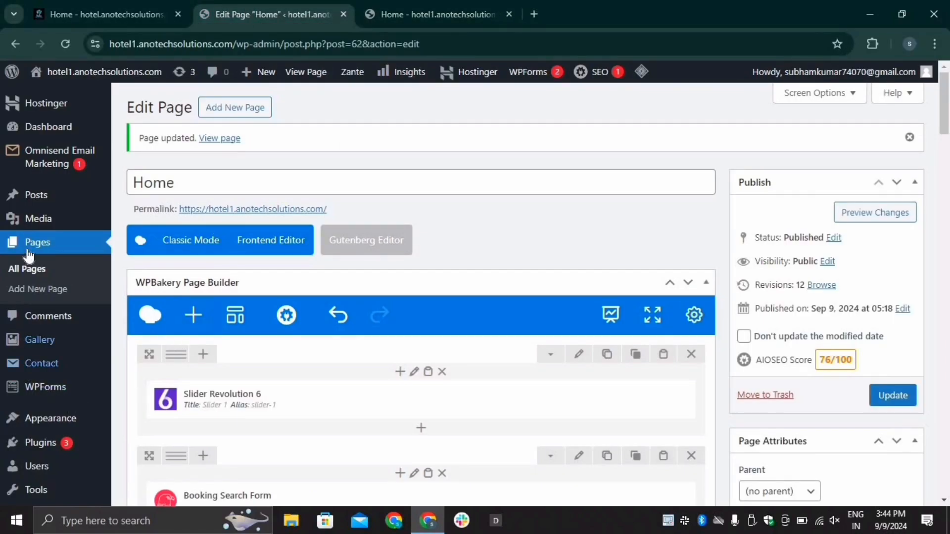
{"action": "mouse_move", "coordinate": [37, 198]}
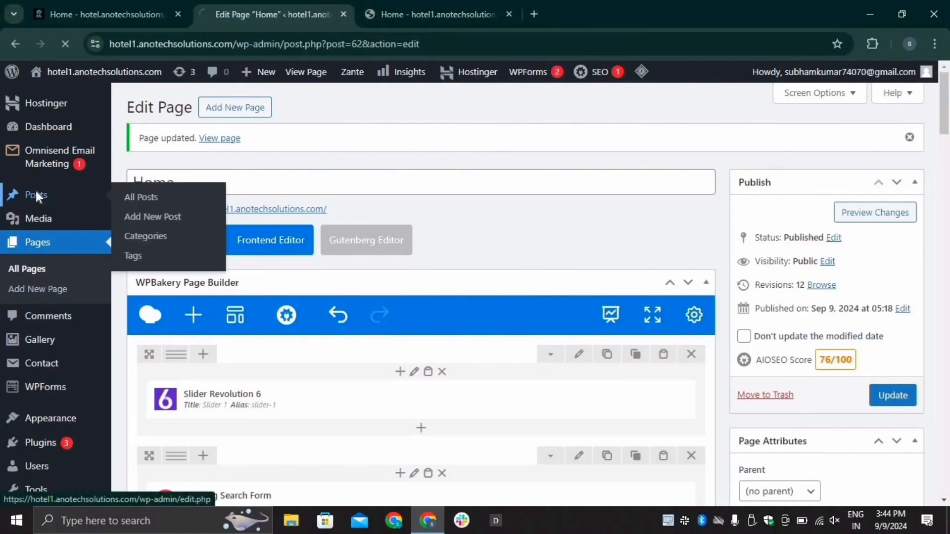
{"action": "left_click", "coordinate": [37, 194]}
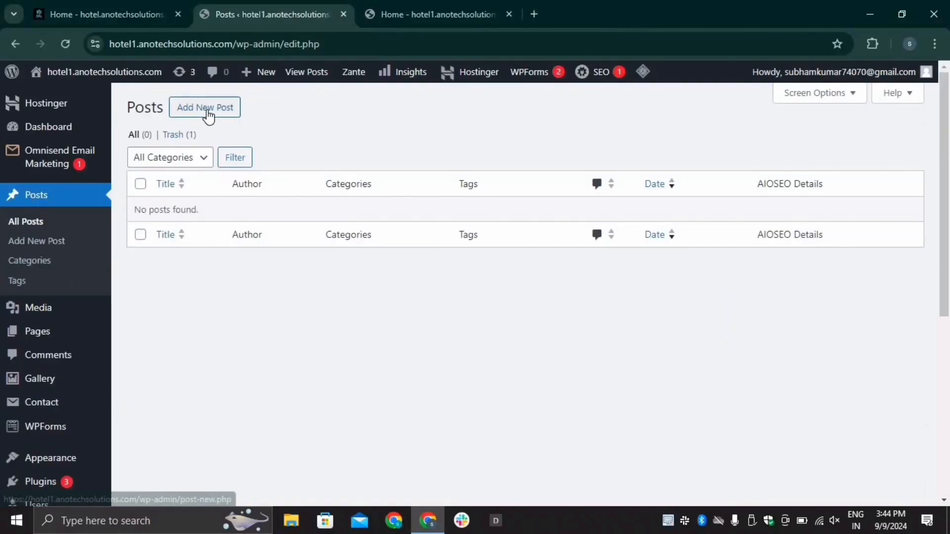
{"action": "left_click", "coordinate": [207, 112]}
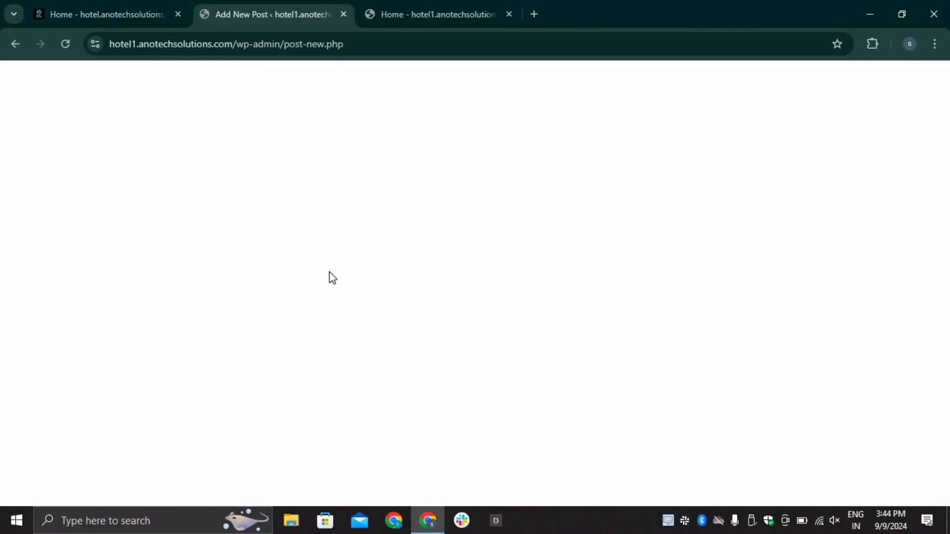
Step: Copy the title of the reference site's wedding article into the new post as "Hotel Zante Weddings"
{"action": "left_click", "coordinate": [131, 6]}
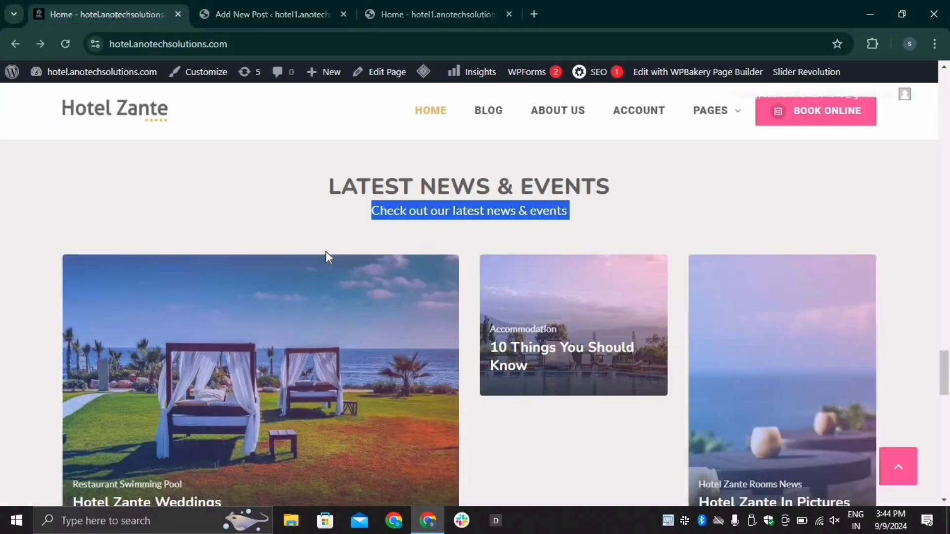
{"action": "scroll", "coordinate": [297, 399], "scroll_direction": "down", "scroll_amount": 1}
{"action": "left_click", "coordinate": [156, 358]}
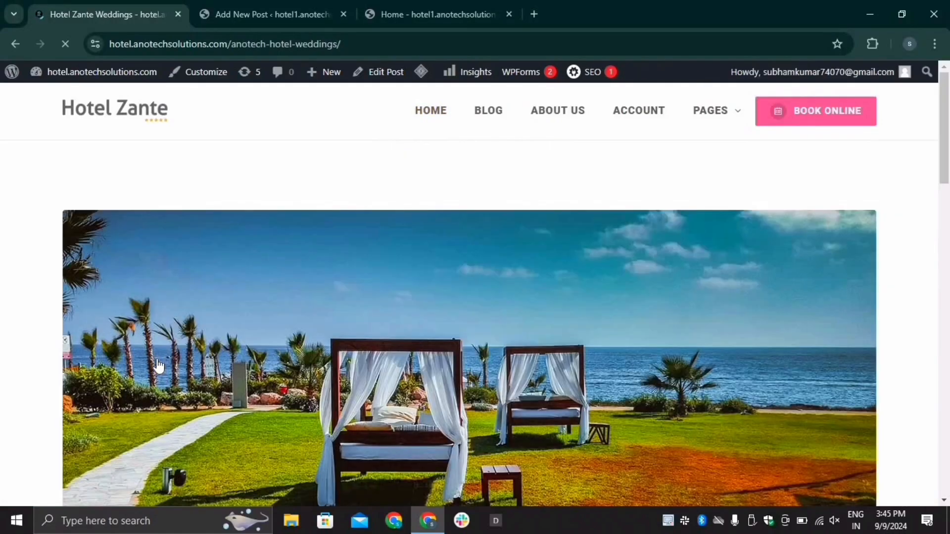
{"action": "scroll", "coordinate": [263, 336], "scroll_direction": "down", "scroll_amount": 1}
{"action": "scroll", "coordinate": [262, 336], "scroll_direction": "down", "scroll_amount": 4}
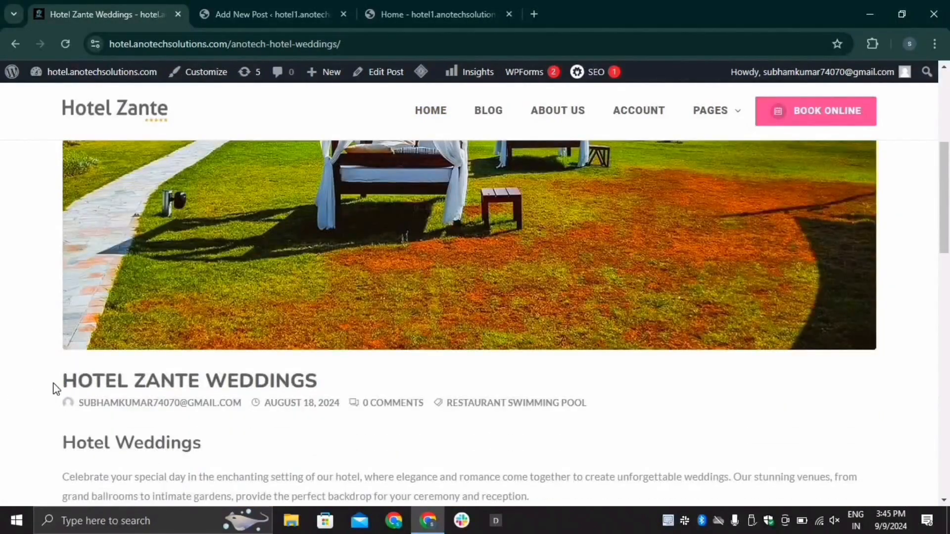
{"action": "left_click_drag", "start_coordinate": [63, 380], "coordinate": [331, 384]}
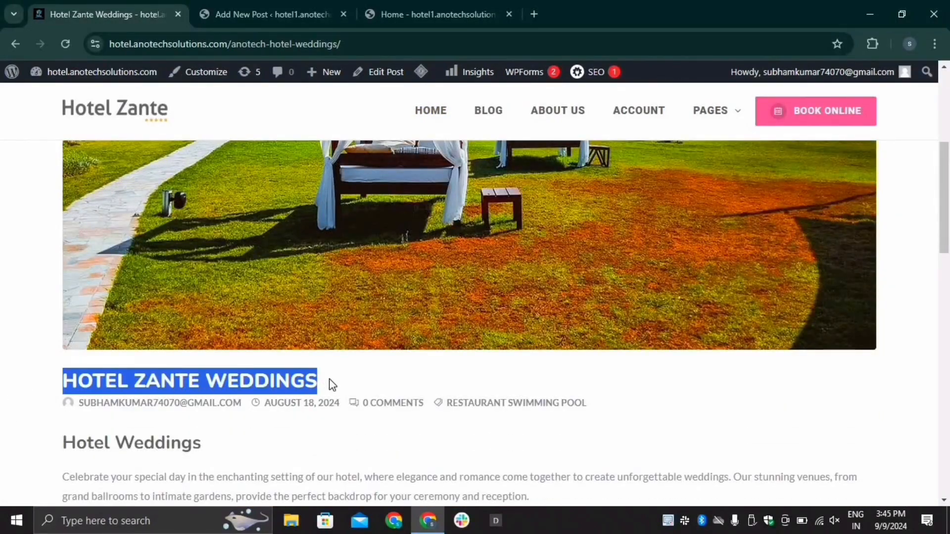
{"action": "left_click", "coordinate": [283, 19]}
{"action": "type", "text": "Hotel Zante Weddings"}
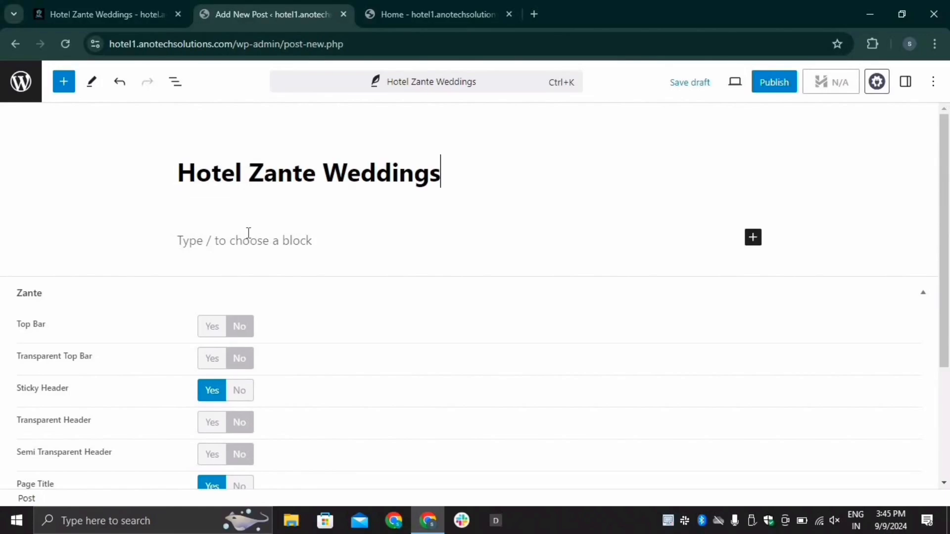
Step: Copy the four body paragraphs under "Hotel Weddings" from the reference article into the new post's content
{"action": "left_click", "coordinate": [247, 233]}
{"action": "left_click", "coordinate": [100, 11]}
{"action": "scroll", "coordinate": [148, 366], "scroll_direction": "down", "scroll_amount": 3}
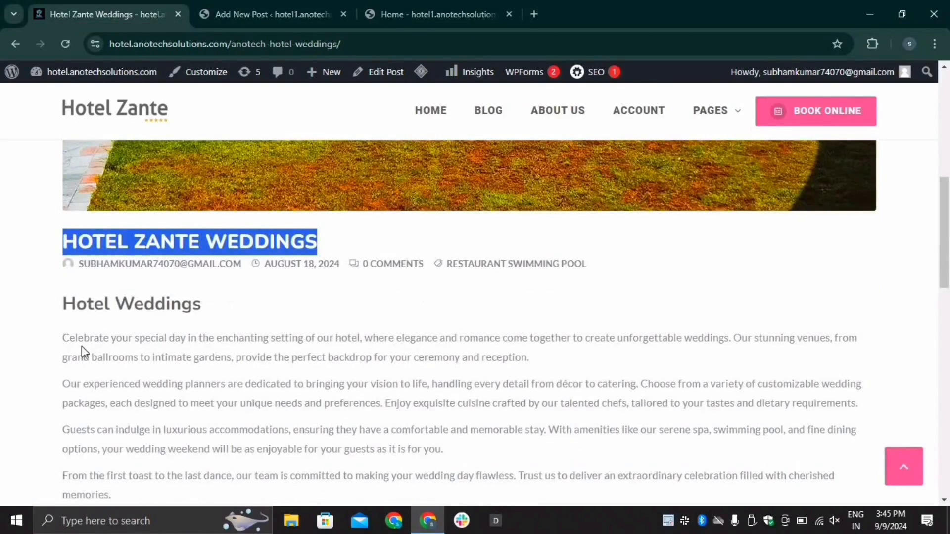
{"action": "left_click_drag", "start_coordinate": [61, 335], "coordinate": [212, 422]}
{"action": "scroll", "coordinate": [213, 422], "scroll_direction": "down", "scroll_amount": 2}
{"action": "scroll", "coordinate": [212, 422], "scroll_direction": "down", "scroll_amount": 1}
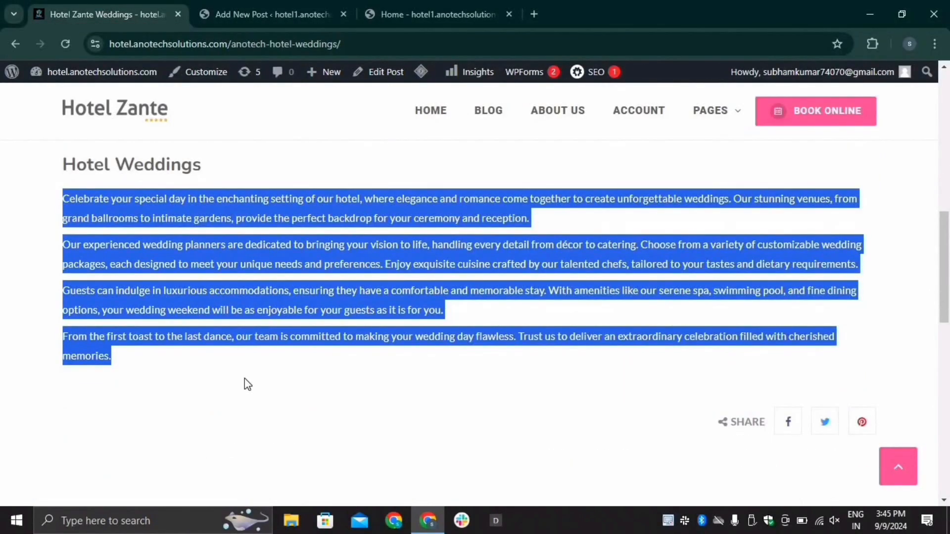
{"action": "key", "text": "ctrl+Tab"}
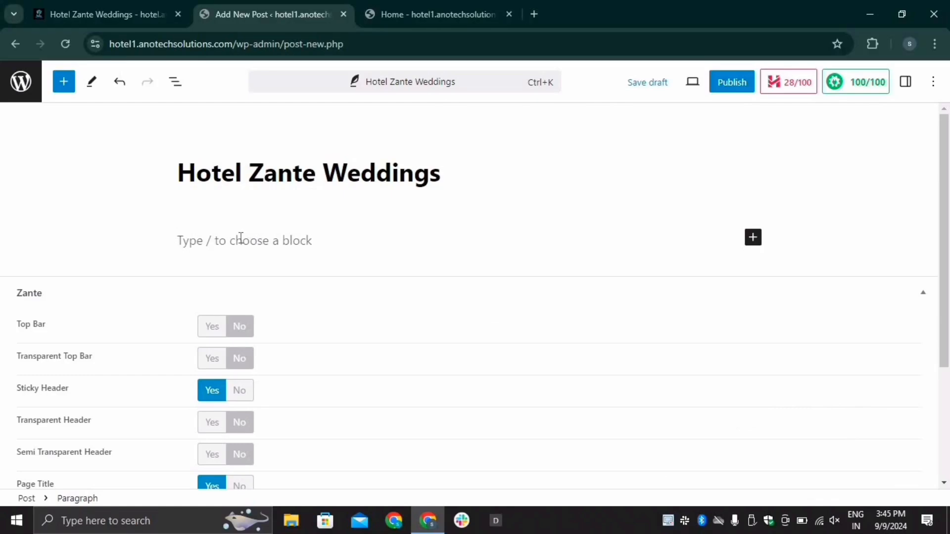
{"action": "key", "text": "ctrl+v"}
{"action": "scroll", "coordinate": [648, 346], "scroll_direction": "up", "scroll_amount": 5}
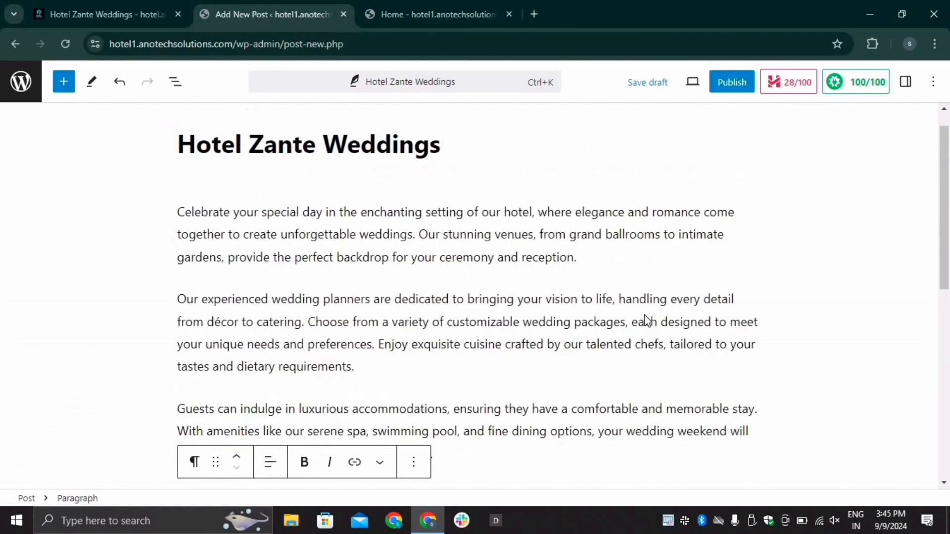
Step: Publish the Hotel Zante Weddings post and close the publishing panel
{"action": "scroll", "coordinate": [521, 292], "scroll_direction": "down", "scroll_amount": 8}
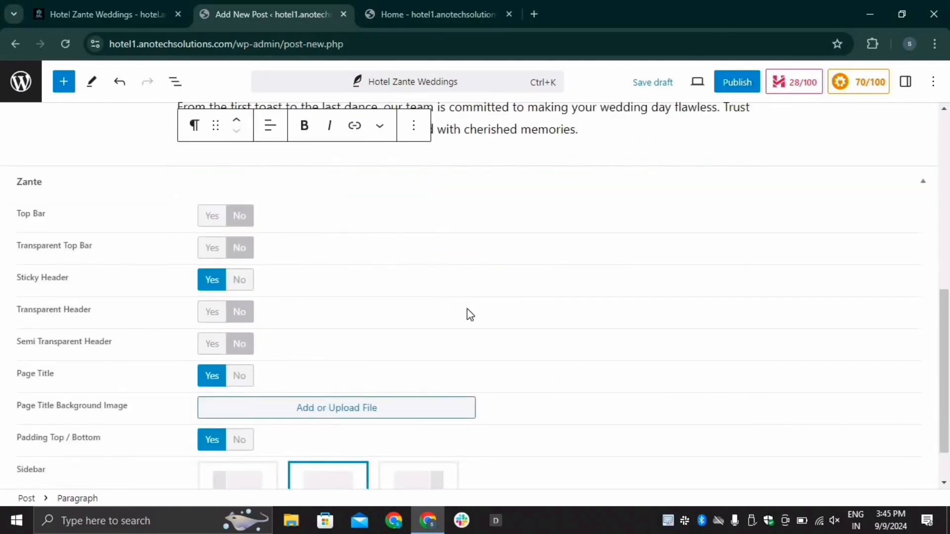
{"action": "scroll", "coordinate": [469, 314], "scroll_direction": "up", "scroll_amount": 10}
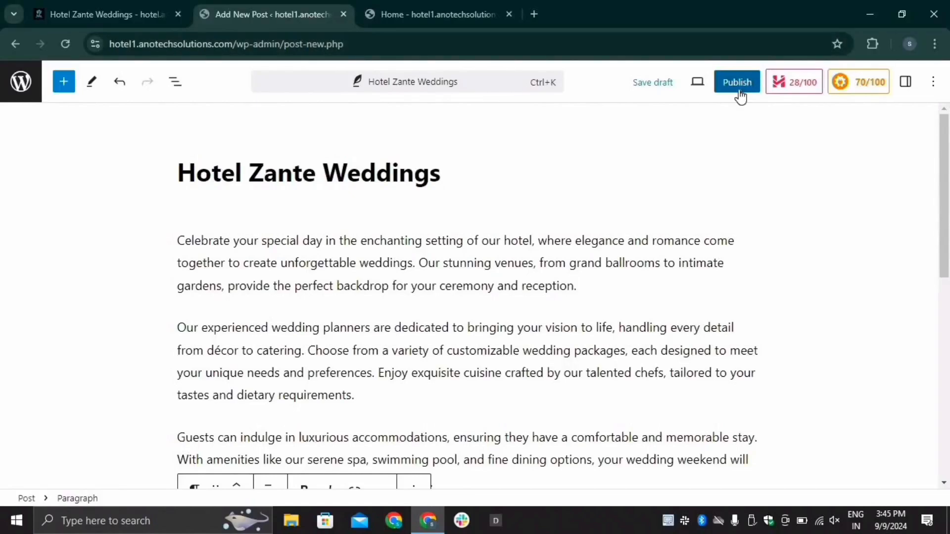
{"action": "left_click", "coordinate": [744, 88]}
{"action": "left_click", "coordinate": [802, 85]}
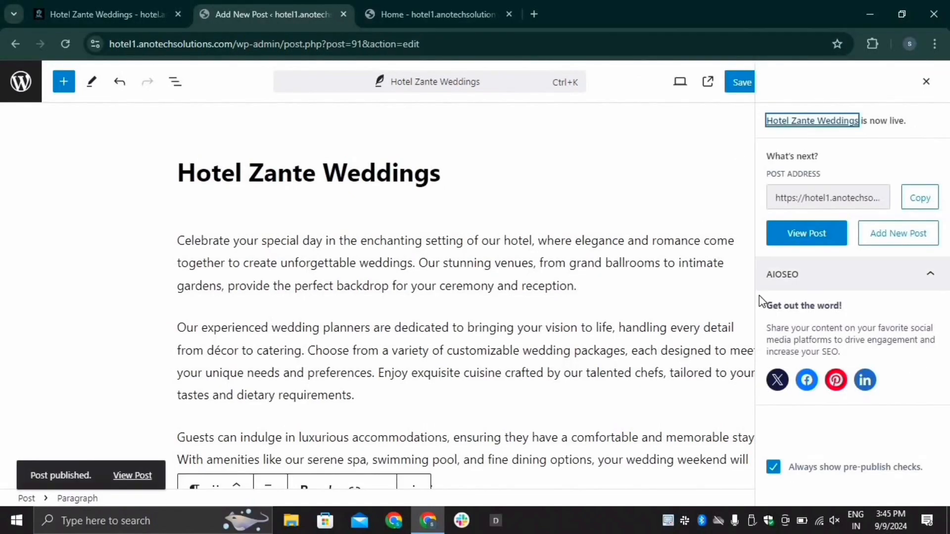
{"action": "scroll", "coordinate": [406, 342], "scroll_direction": "down", "scroll_amount": 10}
{"action": "scroll", "coordinate": [610, 336], "scroll_direction": "up", "scroll_amount": 10}
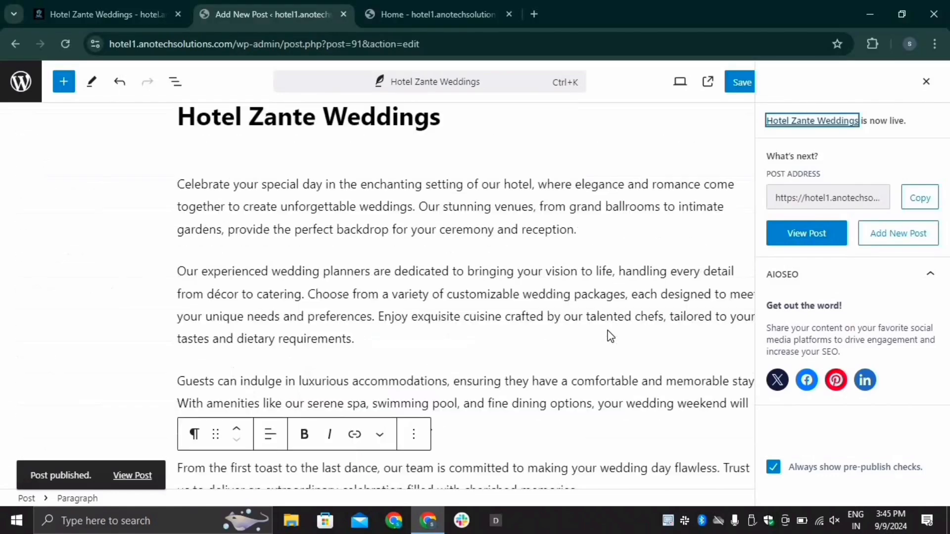
{"action": "left_click", "coordinate": [925, 84]}
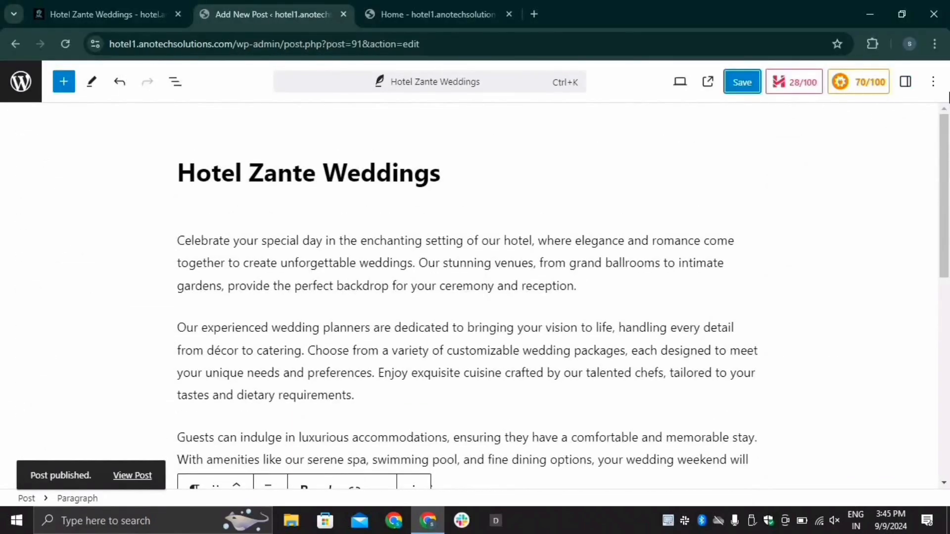
Step: Set zante-in-pictures-1170x650-1.jpg from the media library as the post's featured image
{"action": "left_click", "coordinate": [905, 84]}
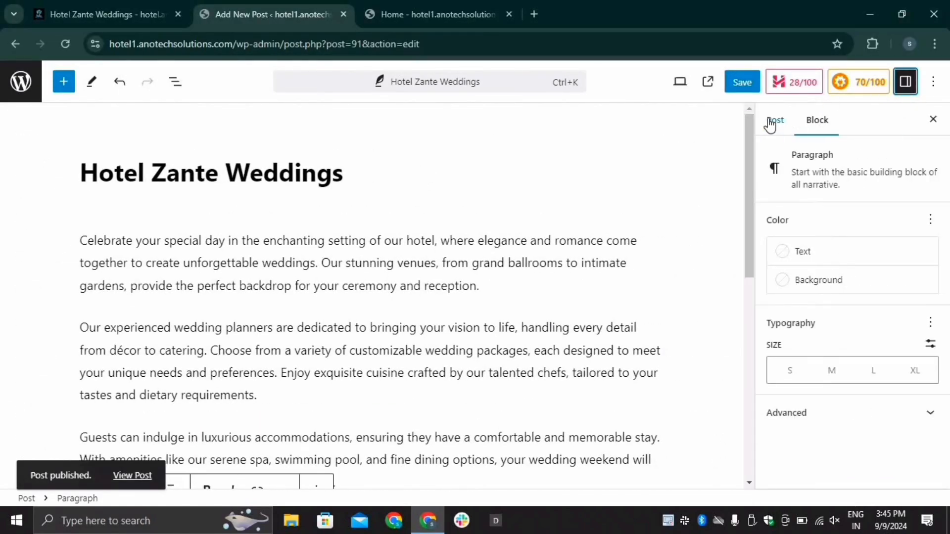
{"action": "left_click", "coordinate": [772, 122]}
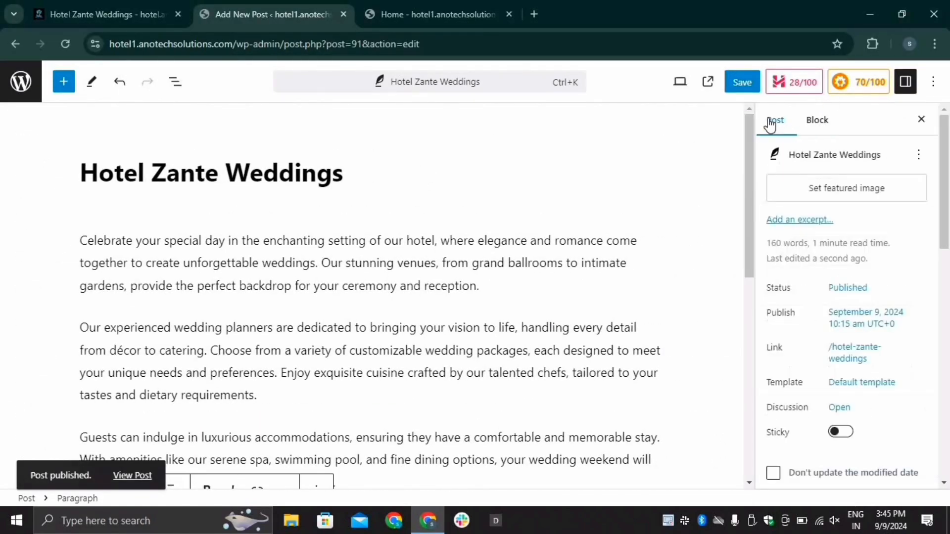
{"action": "left_click", "coordinate": [843, 189]}
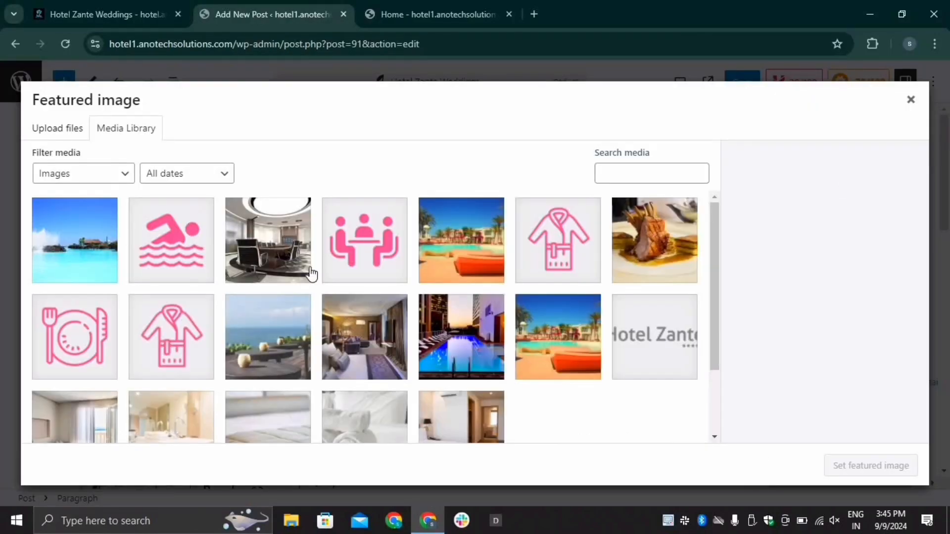
{"action": "left_click", "coordinate": [295, 355]}
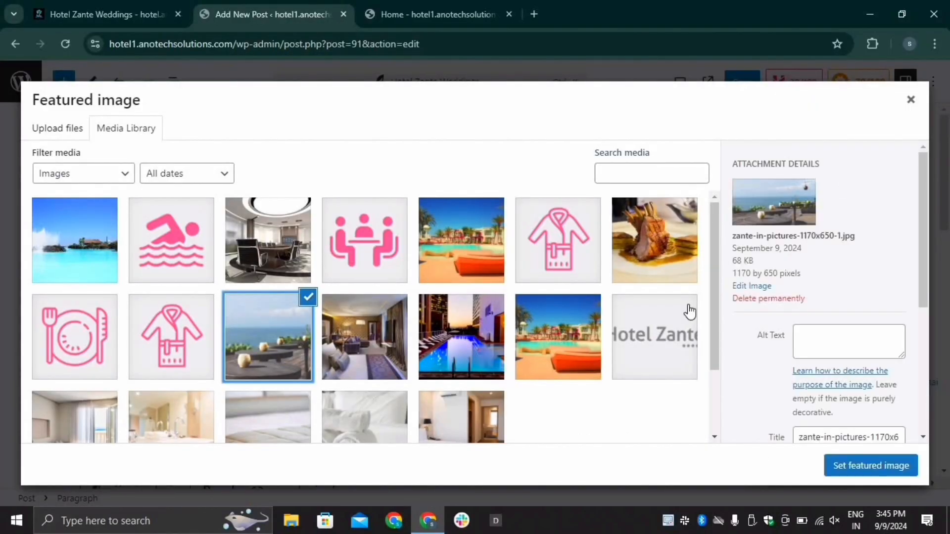
{"action": "left_click", "coordinate": [892, 474]}
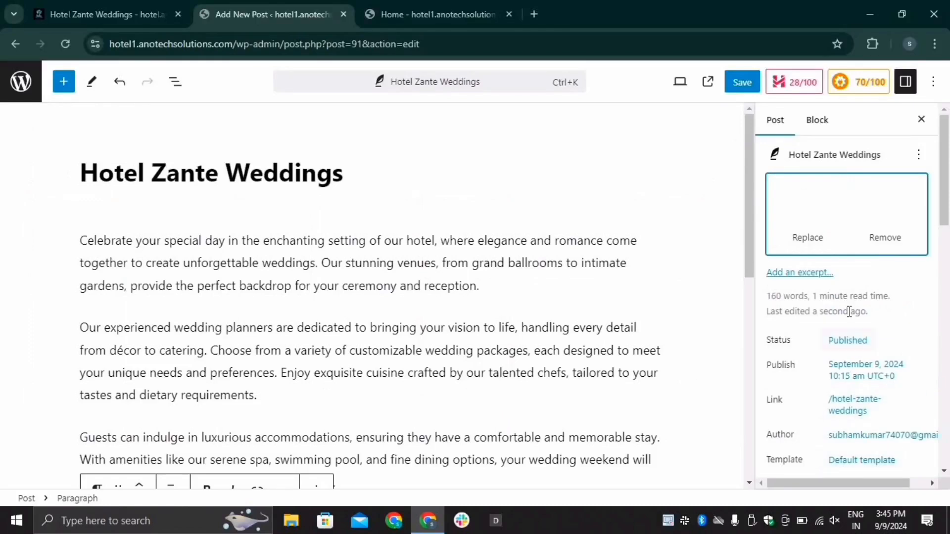
Step: Start a new category in the Hotel Zante Weddings post's category settings and check the reference wedding article's categories
{"action": "scroll", "coordinate": [848, 311], "scroll_direction": "down", "scroll_amount": 10}
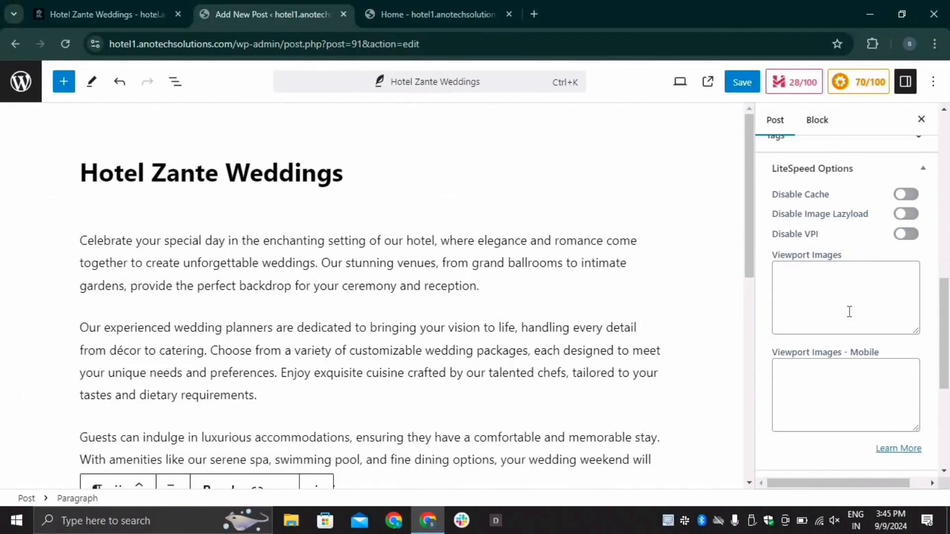
{"action": "scroll", "coordinate": [848, 311], "scroll_direction": "up", "scroll_amount": 4}
{"action": "left_click", "coordinate": [804, 312]}
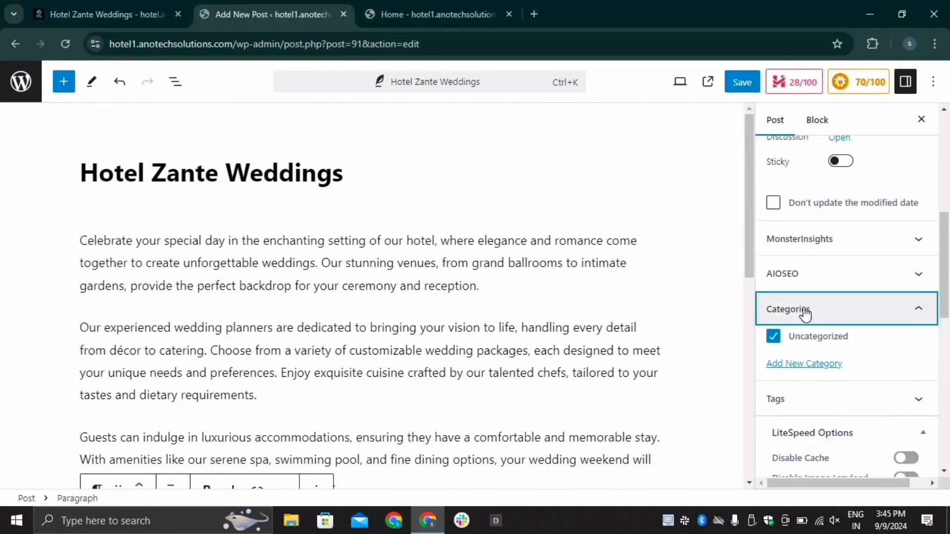
{"action": "left_click", "coordinate": [791, 365]}
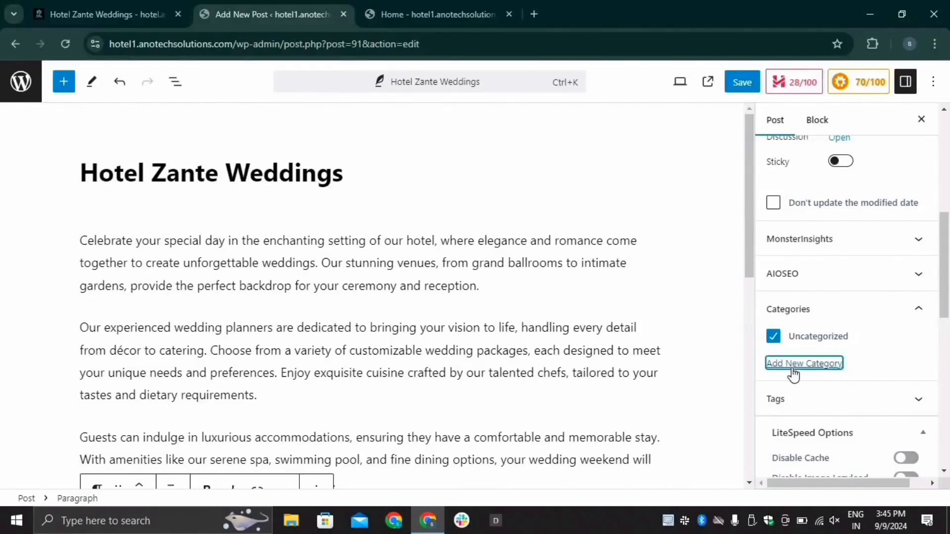
{"action": "left_click", "coordinate": [120, 11]}
{"action": "scroll", "coordinate": [198, 216], "scroll_direction": "up", "scroll_amount": 10}
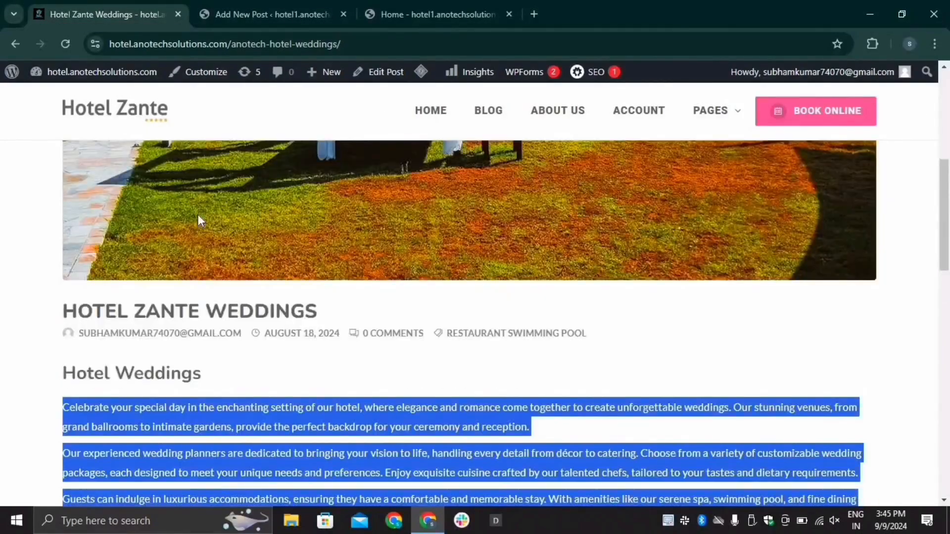
{"action": "left_click", "coordinate": [260, 12]}
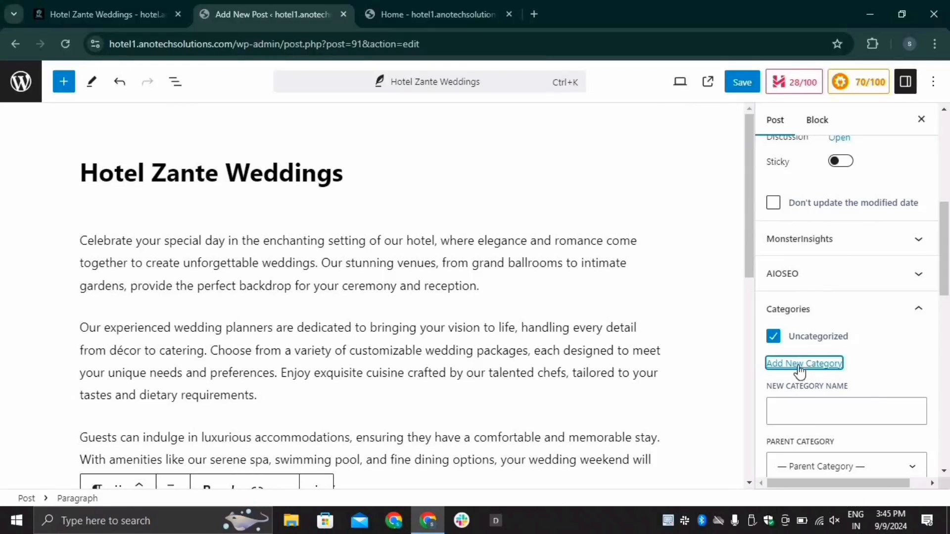
Step: Unassign the Uncategorized category from the post and add a new category named SWIMMING POOL
{"action": "left_click", "coordinate": [775, 337]}
{"action": "left_click", "coordinate": [789, 409]}
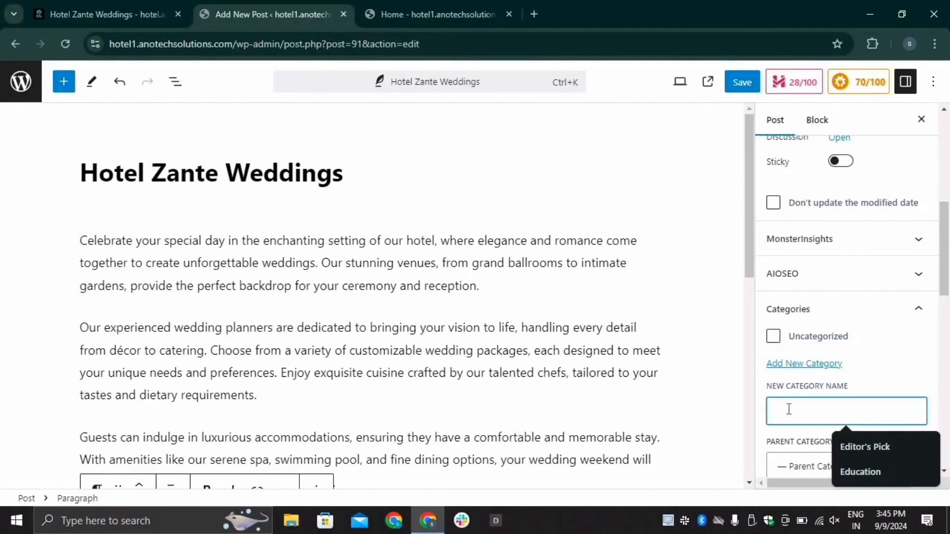
{"action": "type", "text": "REST"}
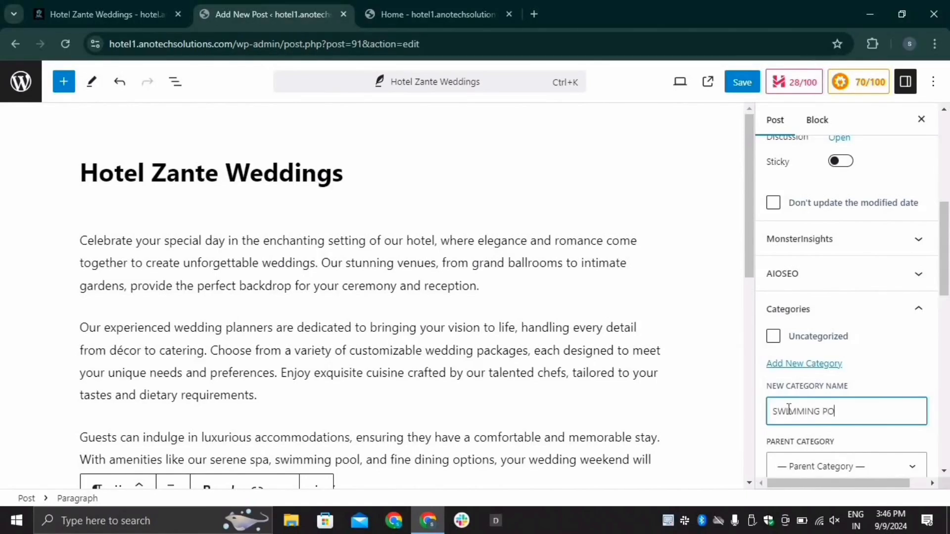
{"action": "scroll", "coordinate": [861, 406], "scroll_direction": "down", "scroll_amount": 3}
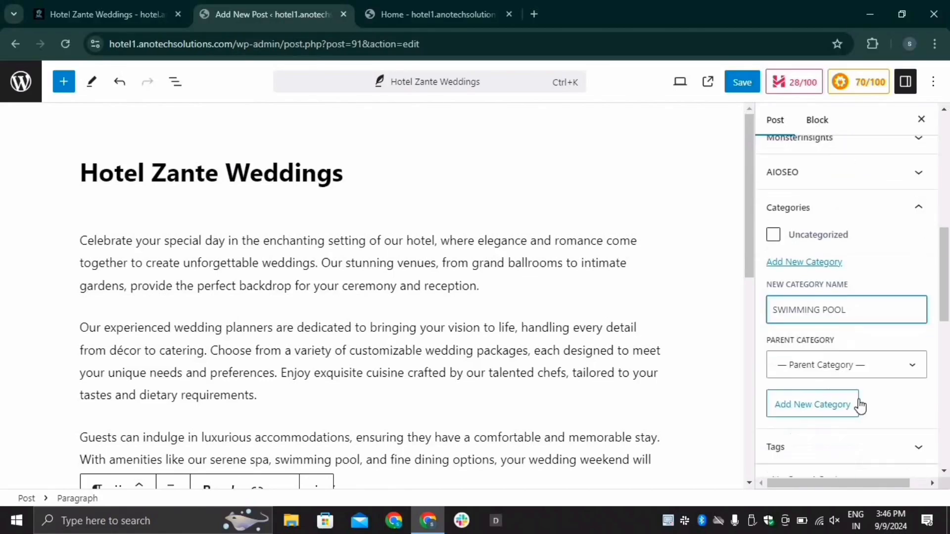
{"action": "left_click", "coordinate": [847, 366]}
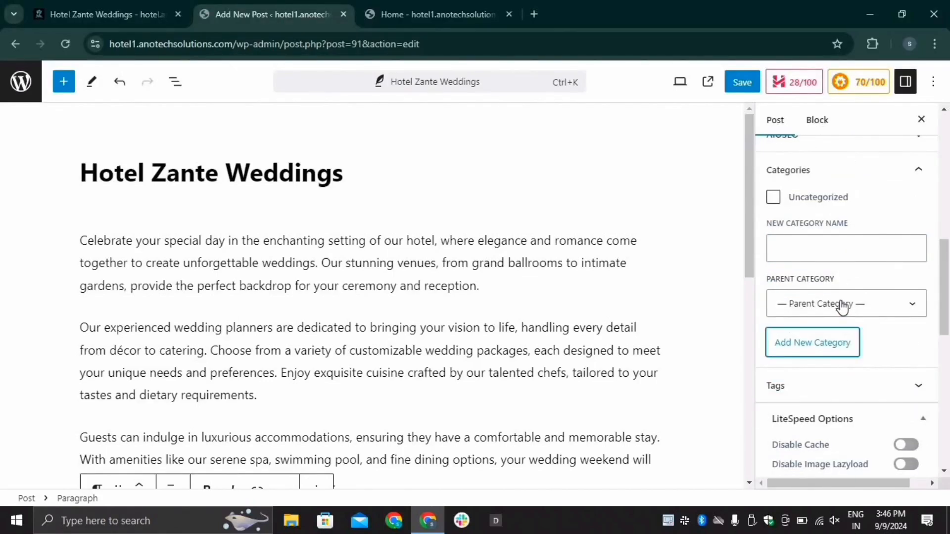
Step: Refresh the post's category list to check the assigned category, and save the updated post
{"action": "scroll", "coordinate": [816, 292], "scroll_direction": "up", "scroll_amount": 2}
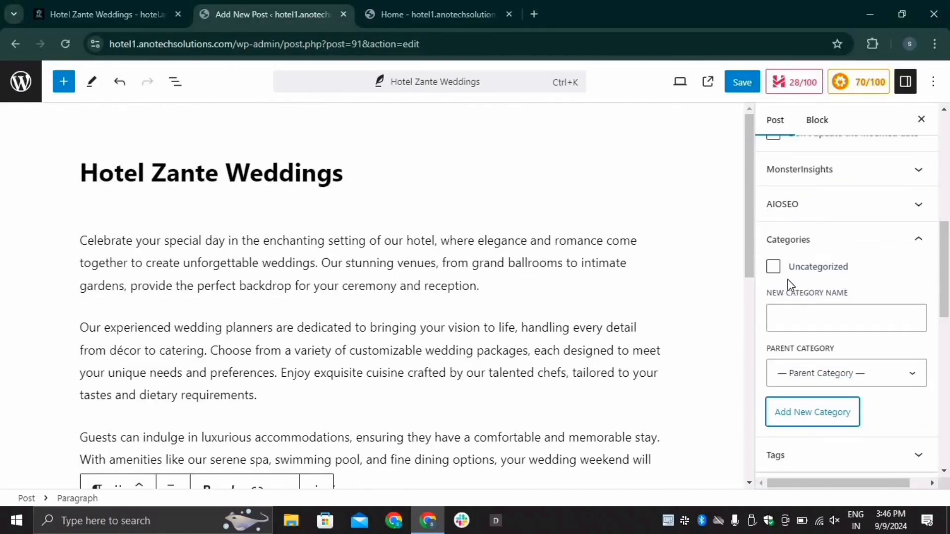
{"action": "left_click", "coordinate": [850, 251]}
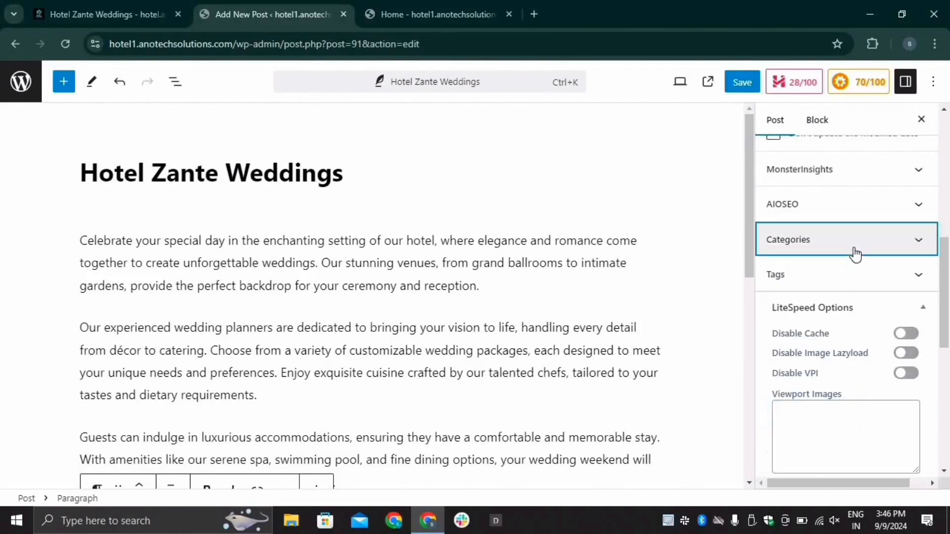
{"action": "left_click", "coordinate": [854, 249]}
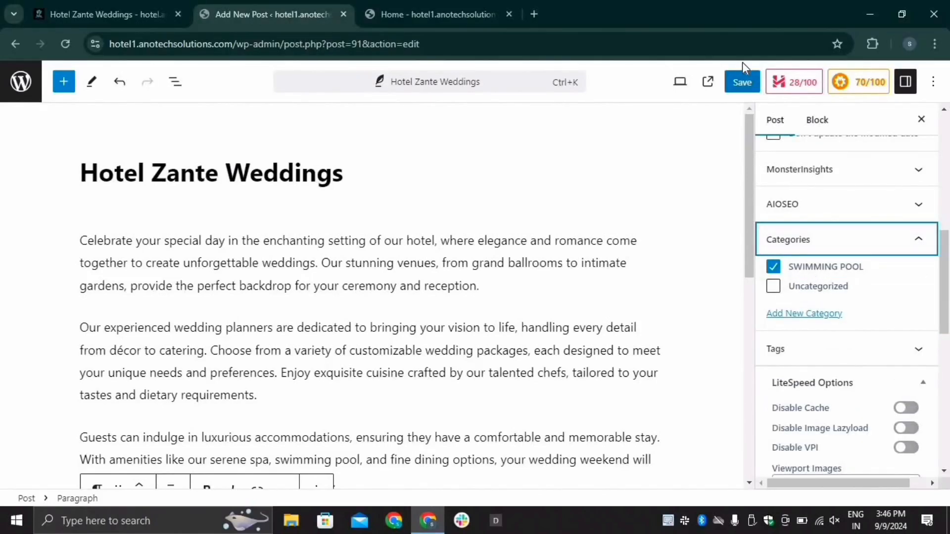
{"action": "left_click", "coordinate": [742, 82]}
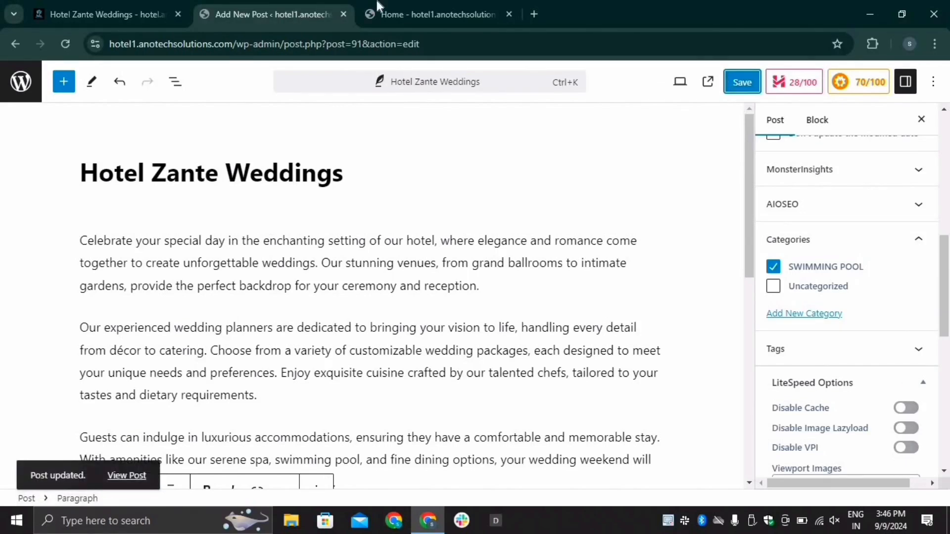
Step: Examine the Latest News & Events section on the Home page and the Our Guests Love Us section on the reference home page
{"action": "left_click", "coordinate": [411, 13]}
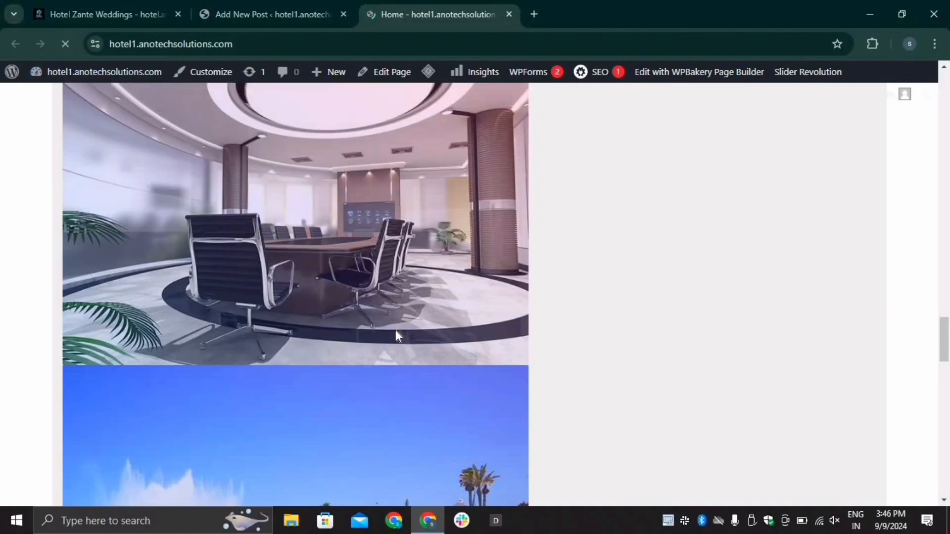
{"action": "scroll", "coordinate": [395, 333], "scroll_direction": "down", "scroll_amount": 12}
{"action": "scroll", "coordinate": [397, 340], "scroll_direction": "up", "scroll_amount": 1}
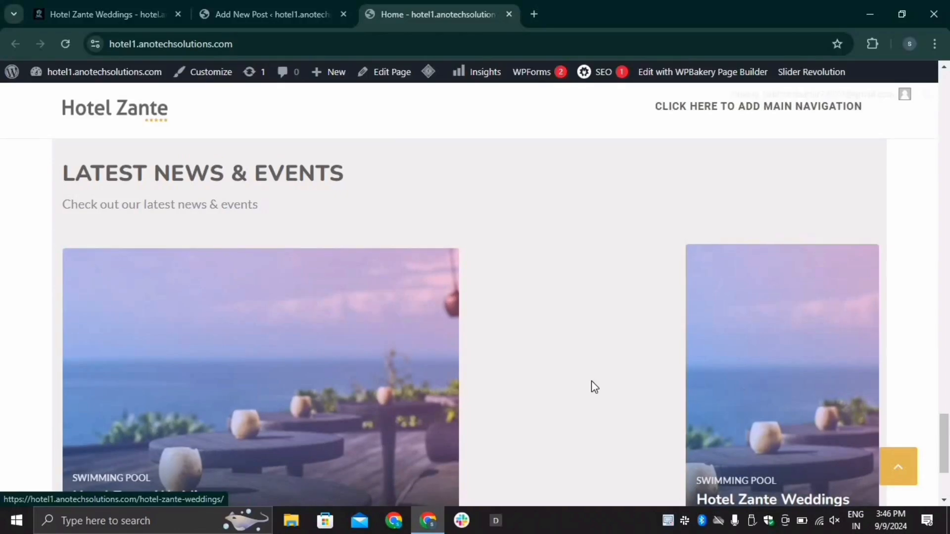
{"action": "scroll", "coordinate": [475, 391], "scroll_direction": "down", "scroll_amount": 1}
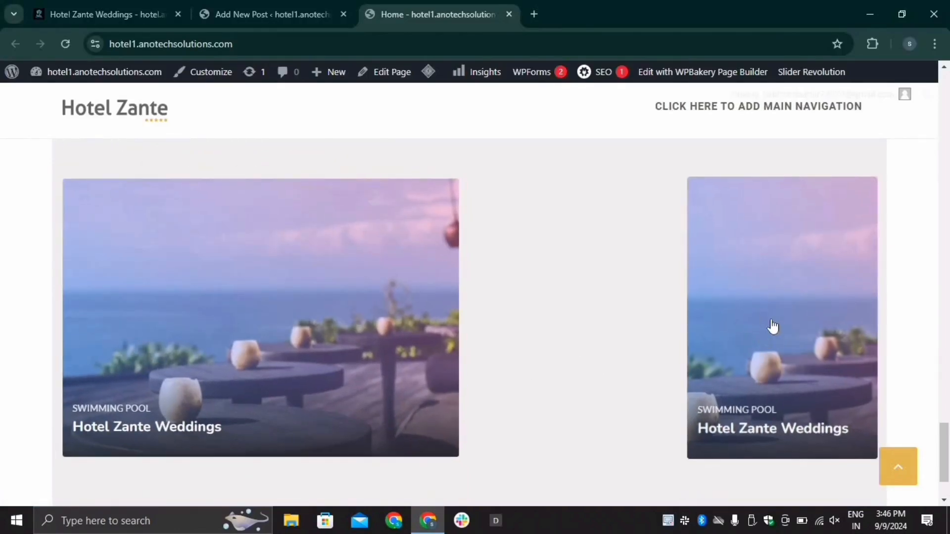
{"action": "left_click", "coordinate": [49, 6]}
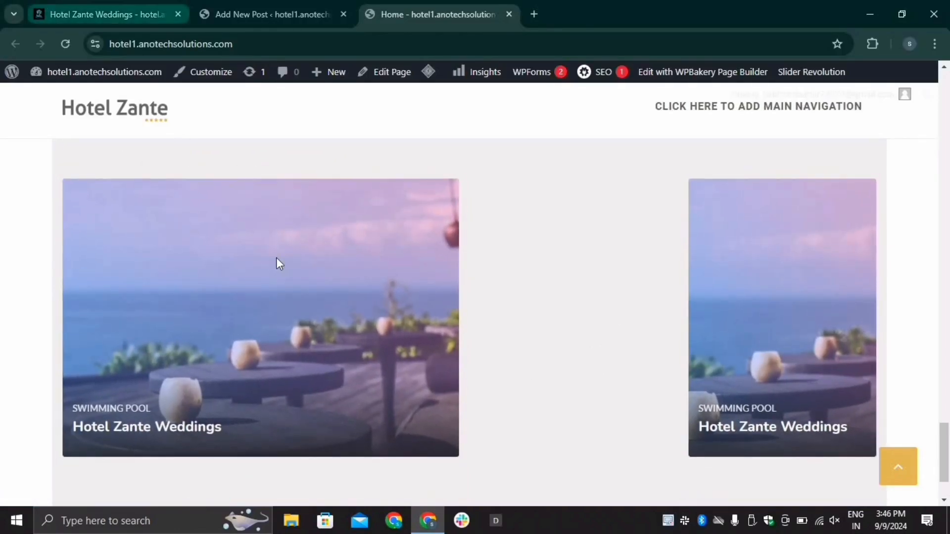
{"action": "left_click", "coordinate": [22, 42]}
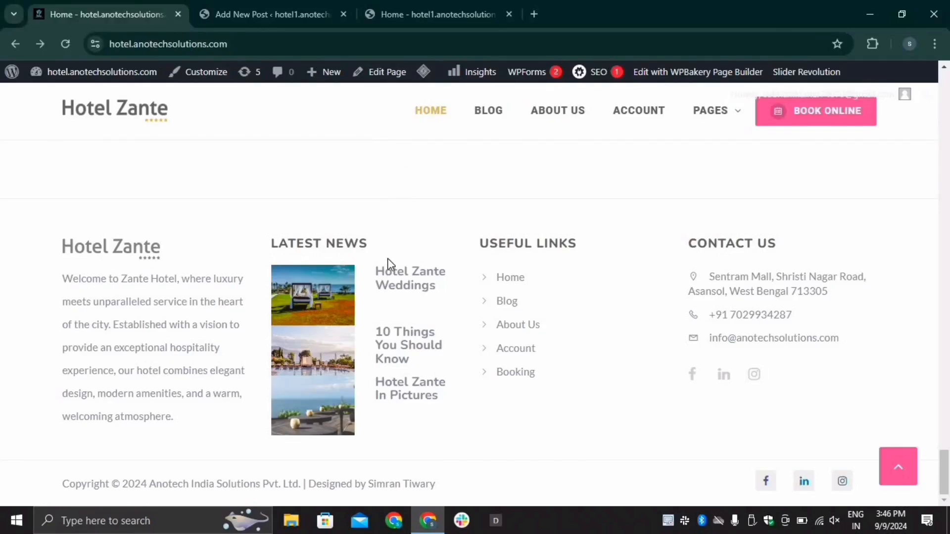
{"action": "scroll", "coordinate": [388, 258], "scroll_direction": "up", "scroll_amount": 10}
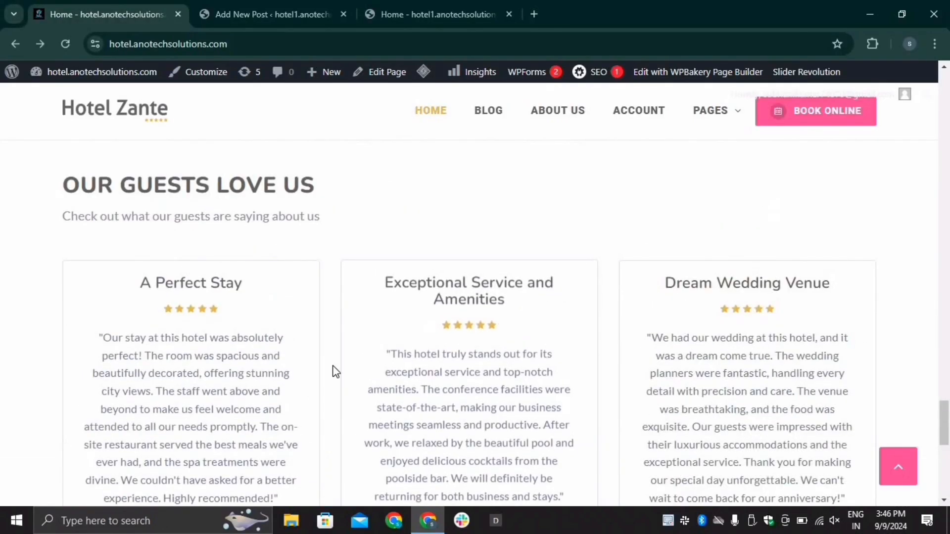
{"action": "scroll", "coordinate": [476, 396], "scroll_direction": "down", "scroll_amount": 1}
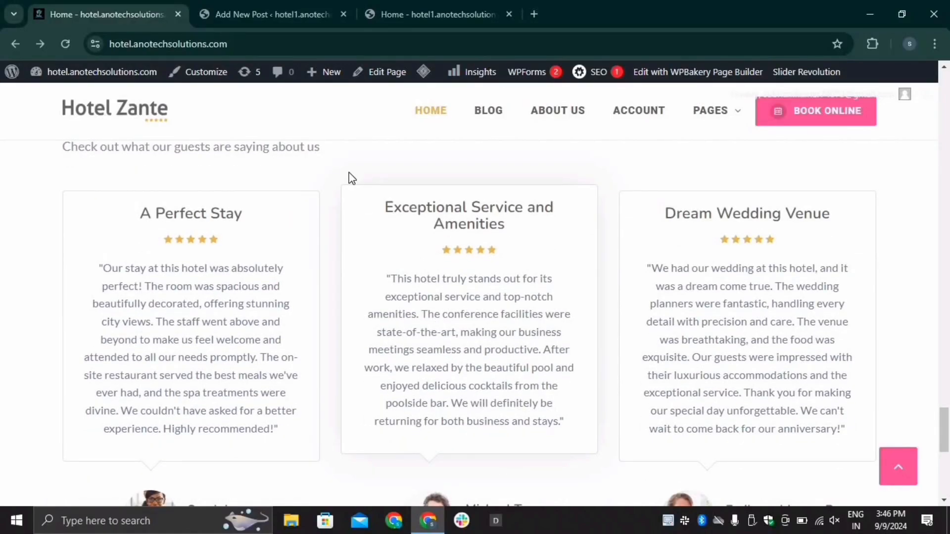
Step: Leave the post editor and open the Home page for editing from the site's page list
{"action": "left_click", "coordinate": [287, 13]}
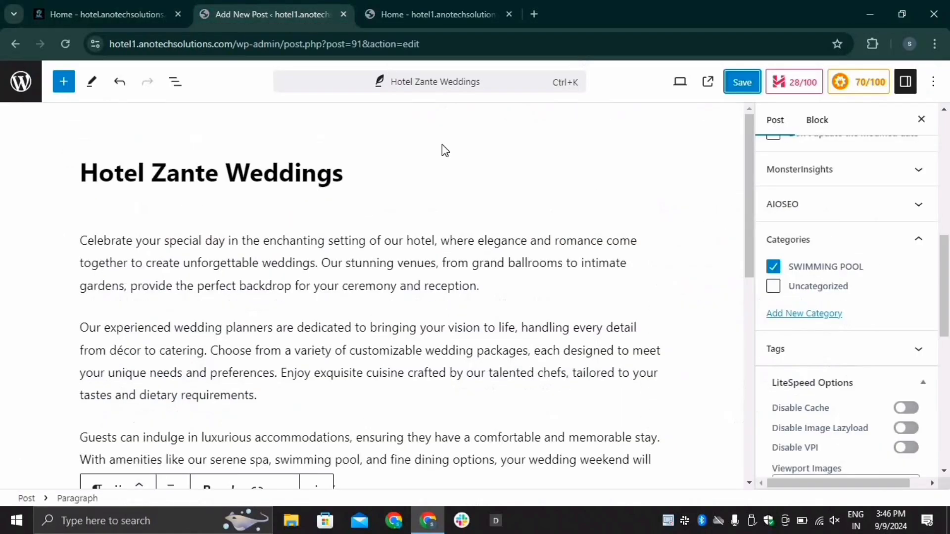
{"action": "left_click", "coordinate": [23, 100]}
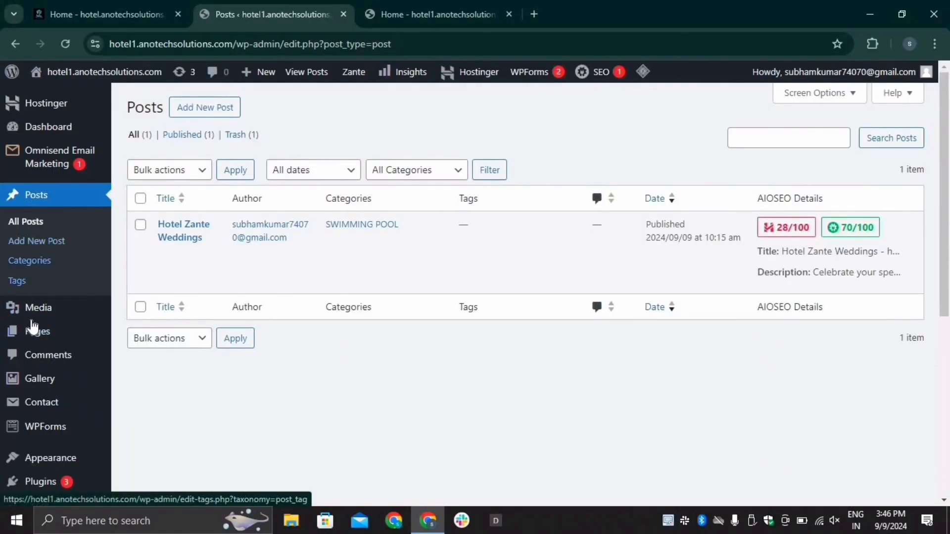
{"action": "left_click", "coordinate": [49, 331]}
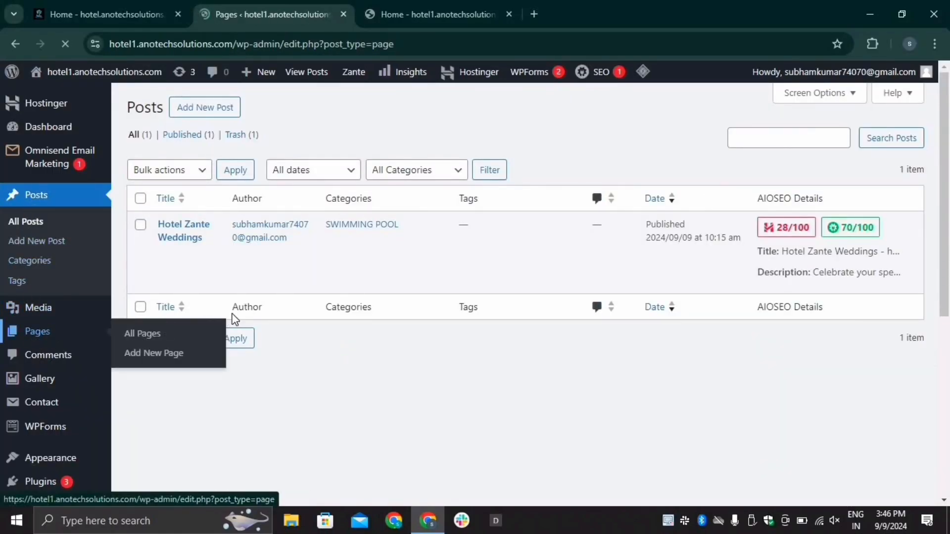
{"action": "scroll", "coordinate": [208, 361], "scroll_direction": "down", "scroll_amount": 1}
{"action": "scroll", "coordinate": [169, 405], "scroll_direction": "down", "scroll_amount": 2}
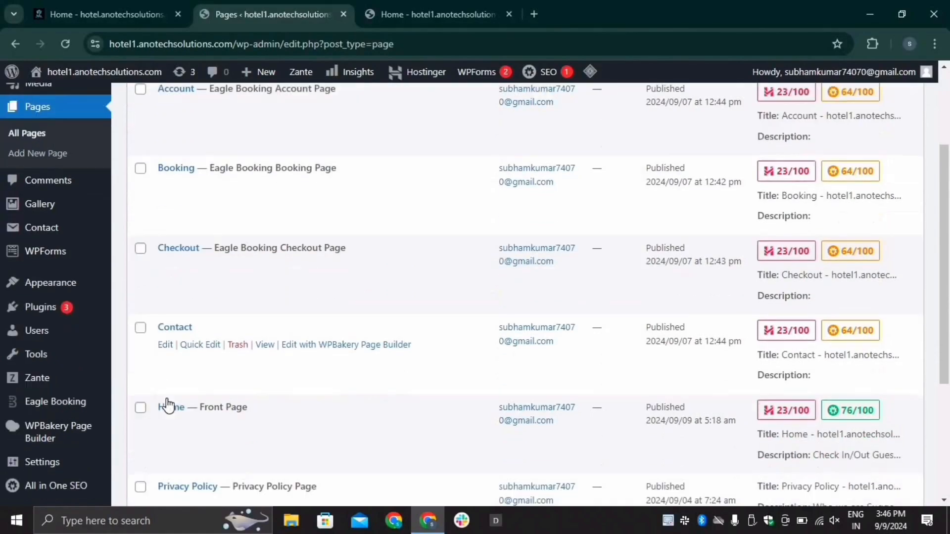
{"action": "left_click", "coordinate": [165, 421]}
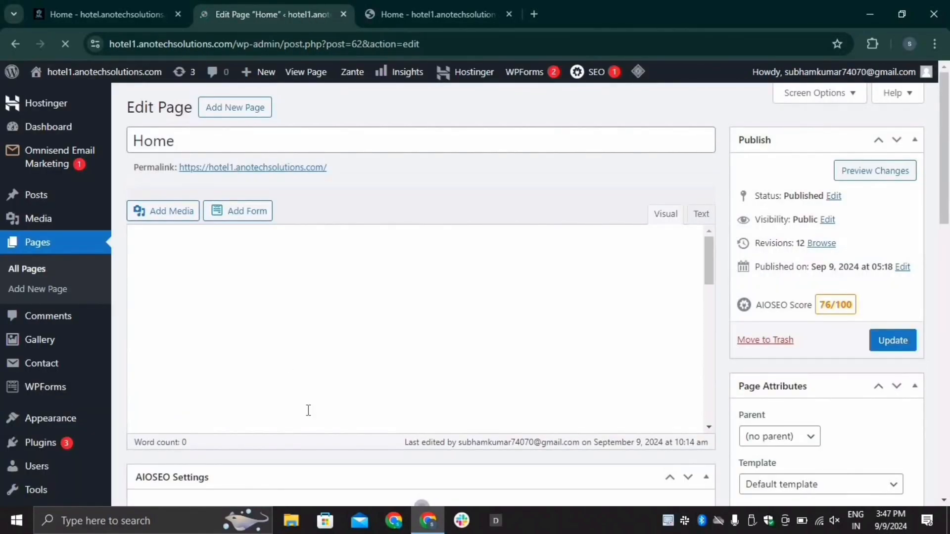
Step: Add an empty row below the Blog Posts row at the end of the Home page layout
{"action": "scroll", "coordinate": [352, 406], "scroll_direction": "down", "scroll_amount": 8}
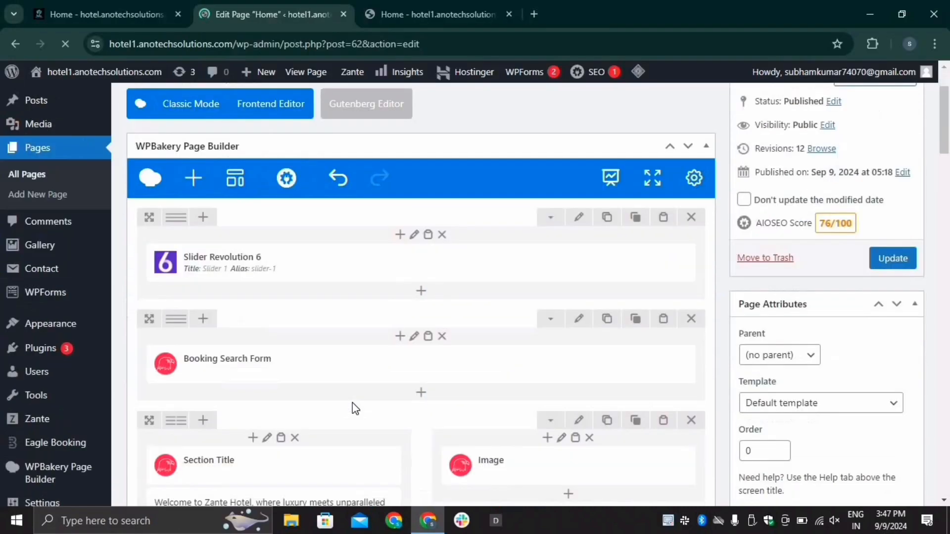
{"action": "scroll", "coordinate": [352, 406], "scroll_direction": "down", "scroll_amount": 5}
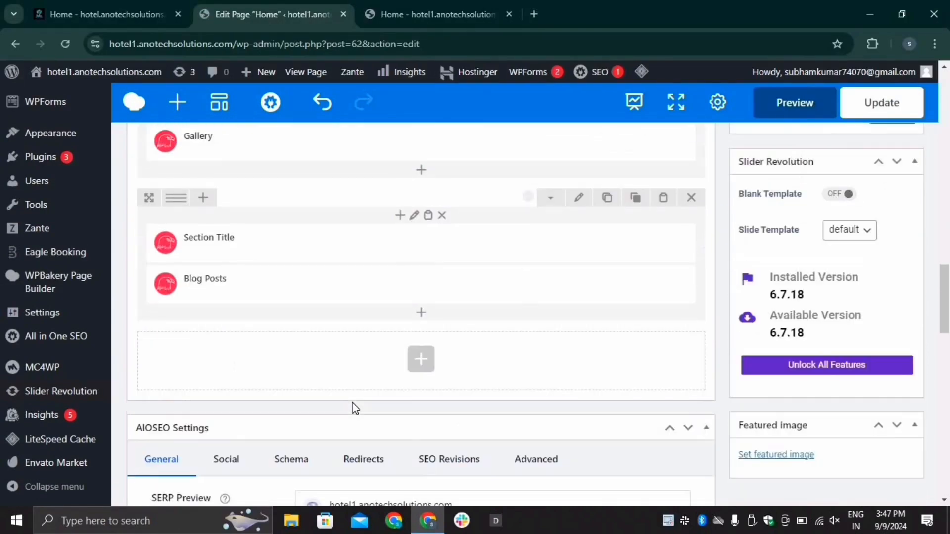
{"action": "left_click", "coordinate": [421, 365]}
{"action": "left_click", "coordinate": [275, 206]}
{"action": "scroll", "coordinate": [450, 361], "scroll_direction": "down", "scroll_amount": 3}
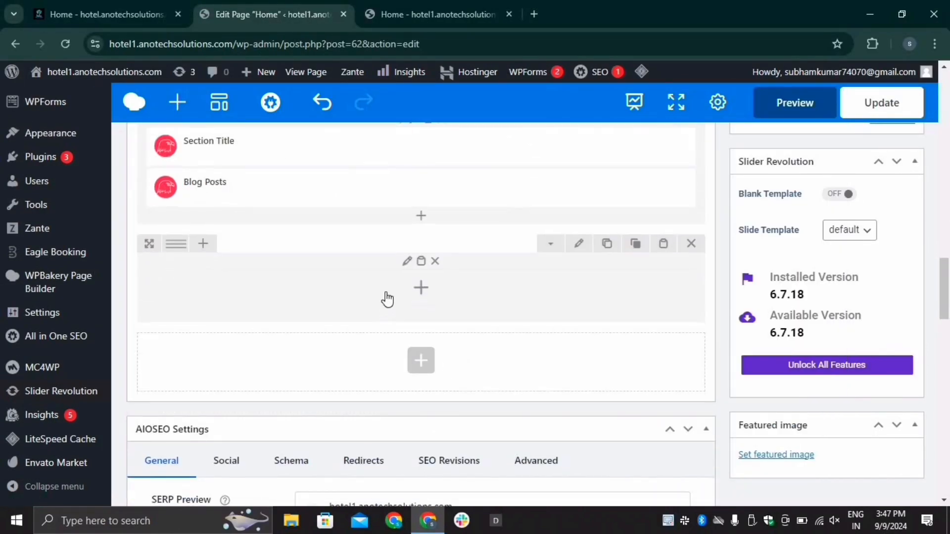
Step: Find the Section Title element and insert it into the new empty row
{"action": "left_click", "coordinate": [420, 288]}
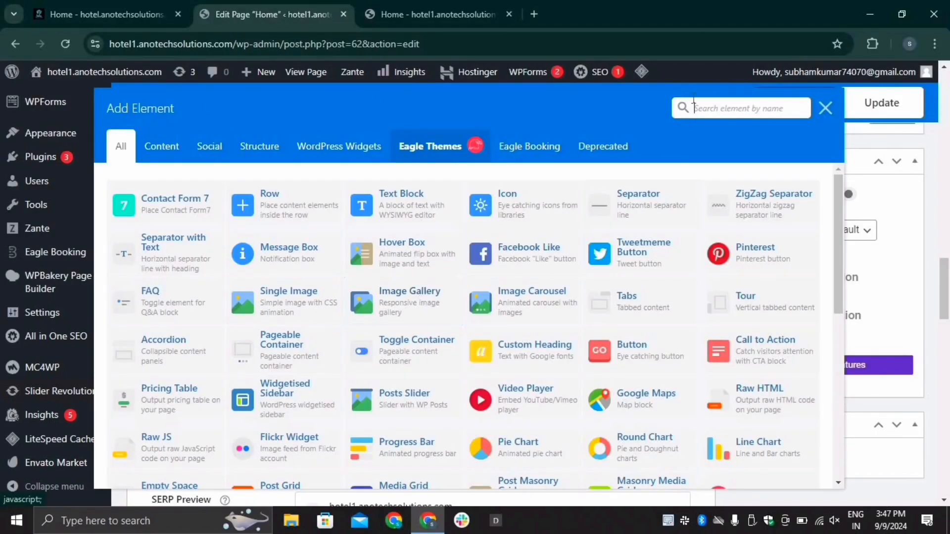
{"action": "type", "text": "sec"}
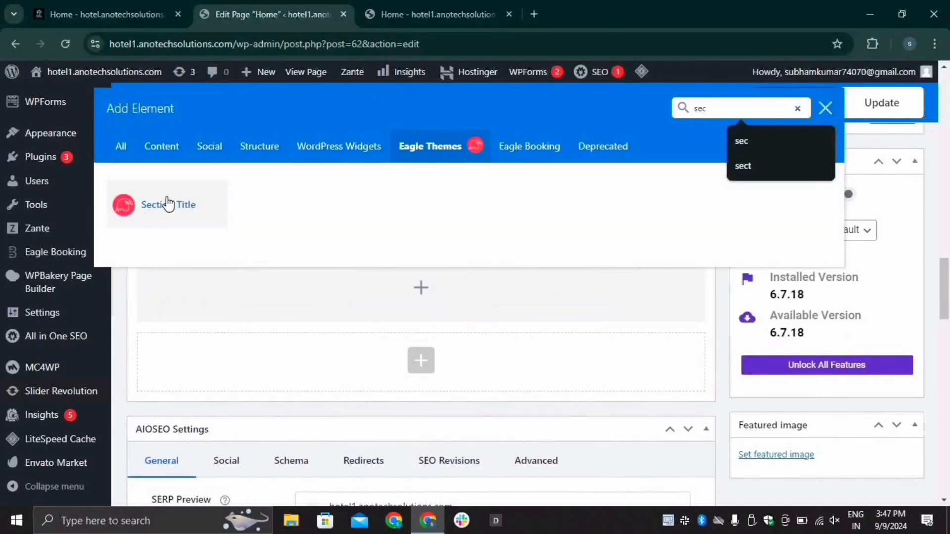
{"action": "left_click", "coordinate": [165, 203]}
Step: Copy the reference site's testimonial heading into the new section title as "OUR GUESTS LOVE US"
{"action": "left_click", "coordinate": [106, 10]}
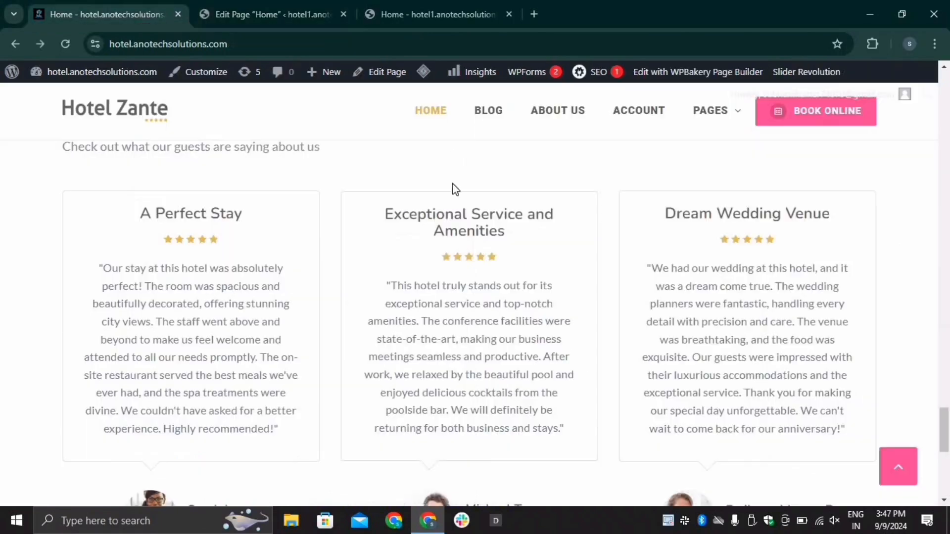
{"action": "scroll", "coordinate": [139, 245], "scroll_direction": "up", "scroll_amount": 3}
{"action": "left_click_drag", "start_coordinate": [61, 254], "coordinate": [322, 250]}
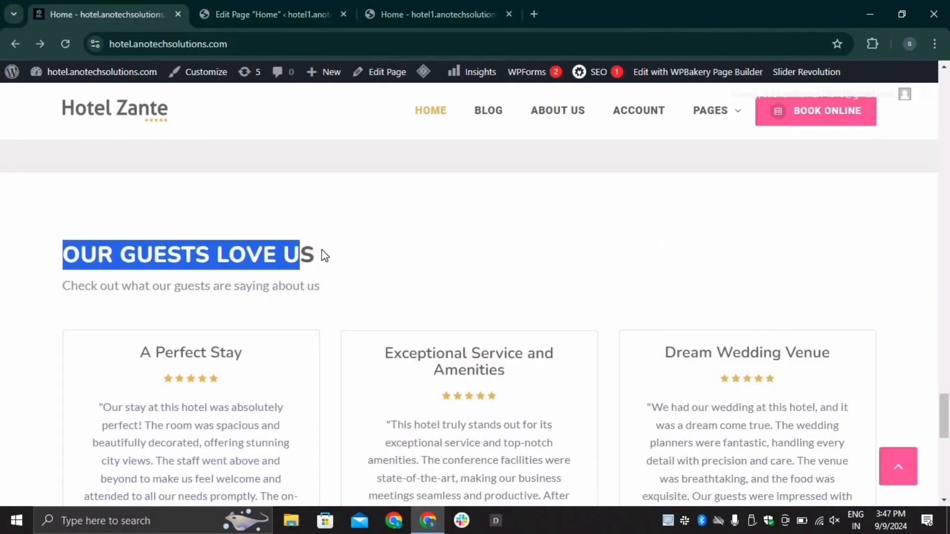
{"action": "left_click", "coordinate": [288, 7]}
{"action": "left_click", "coordinate": [542, 198]}
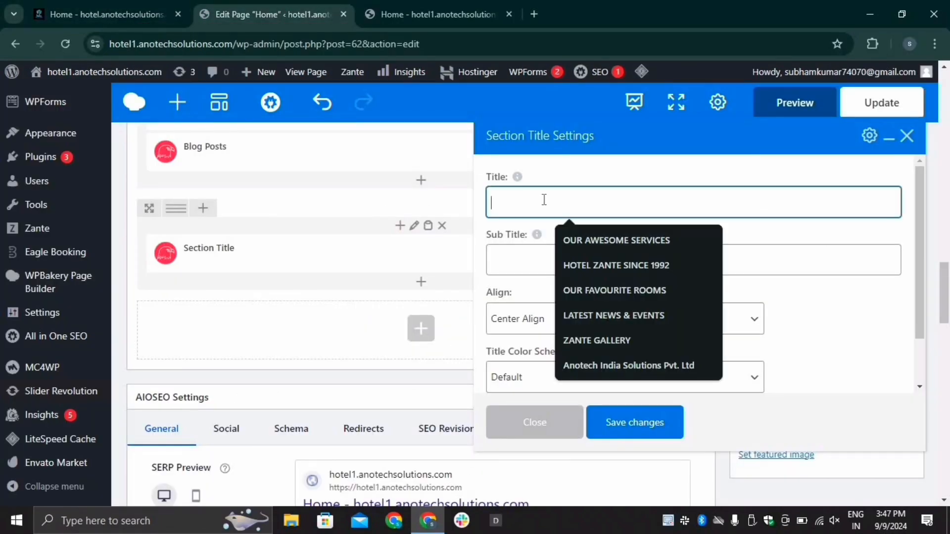
{"action": "type", "text": "OUR GUESTS LOVE US"}
Step: Copy the reference site's testimonial tagline into the section title's subtitle as "Check out what our guests are saying about us"
{"action": "left_click", "coordinate": [107, 14]}
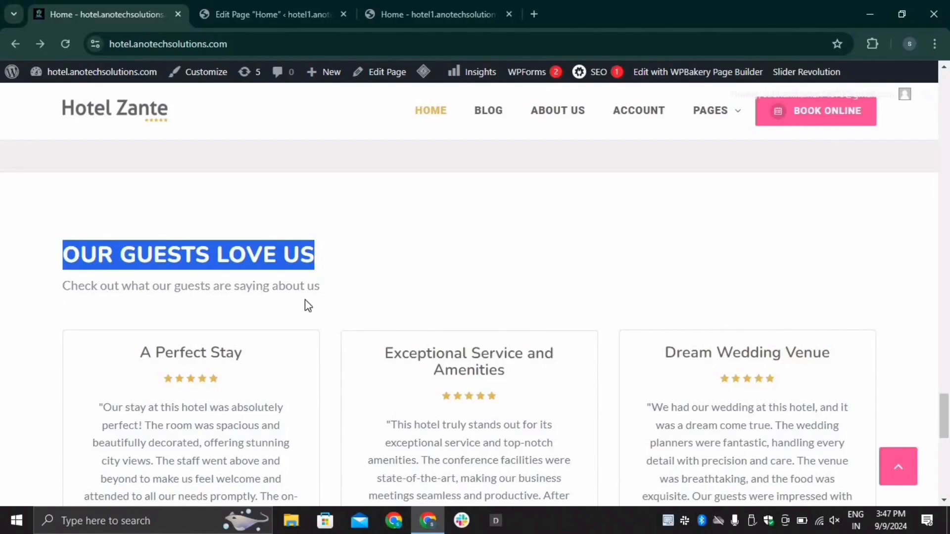
{"action": "left_click_drag", "start_coordinate": [304, 298], "coordinate": [38, 289]}
{"action": "key", "text": "ctrl+c"}
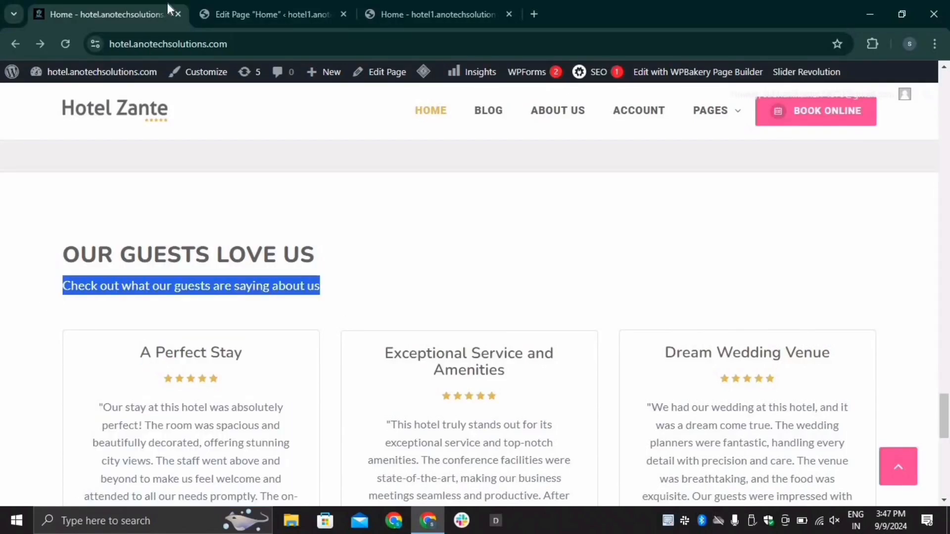
{"action": "left_click", "coordinate": [217, 11]}
{"action": "left_click", "coordinate": [606, 260]}
{"action": "key", "text": "ctrl+v"}
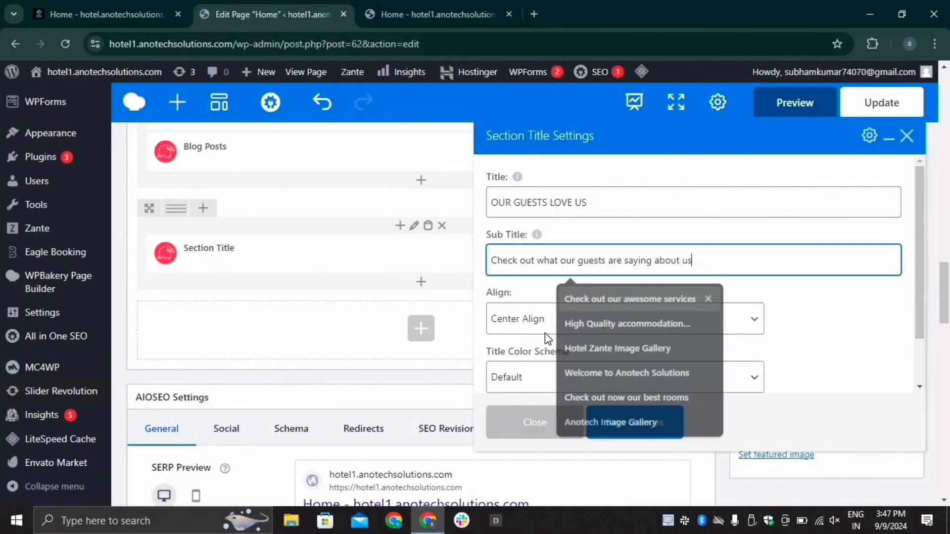
Step: Set the section title's alignment to Left Align and save its settings
{"action": "left_click", "coordinate": [543, 328]}
{"action": "left_click", "coordinate": [536, 358]}
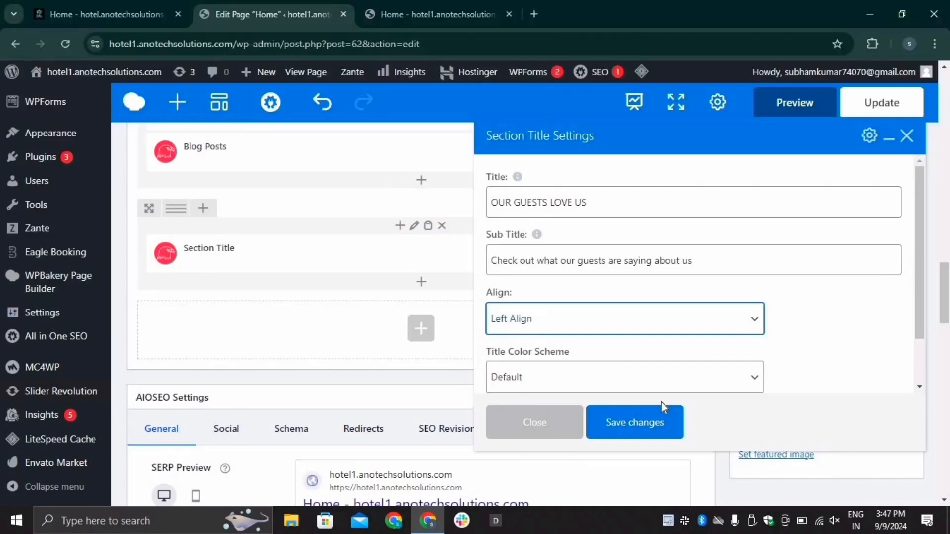
{"action": "left_click", "coordinate": [638, 423]}
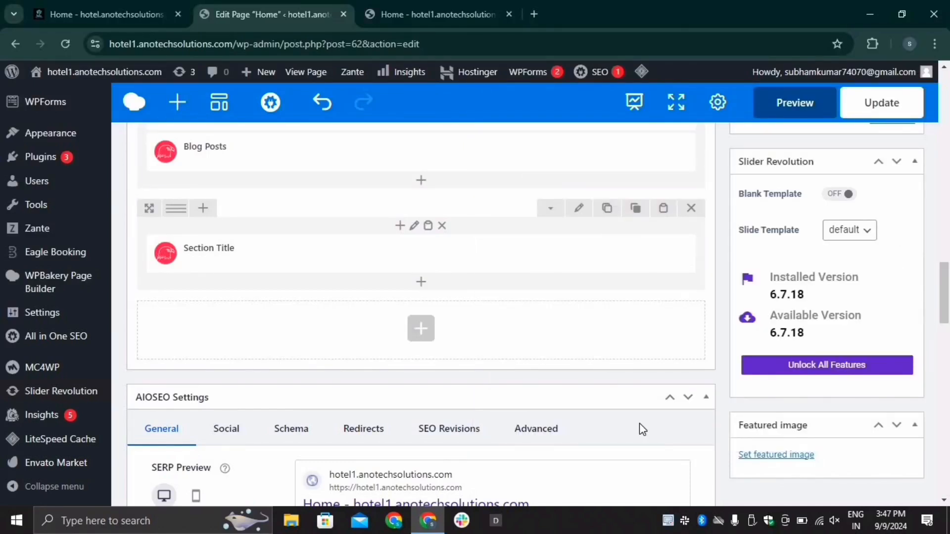
Step: Insert a Testimonials element below the new section title with 3 items per row and save its settings
{"action": "left_click", "coordinate": [425, 283]}
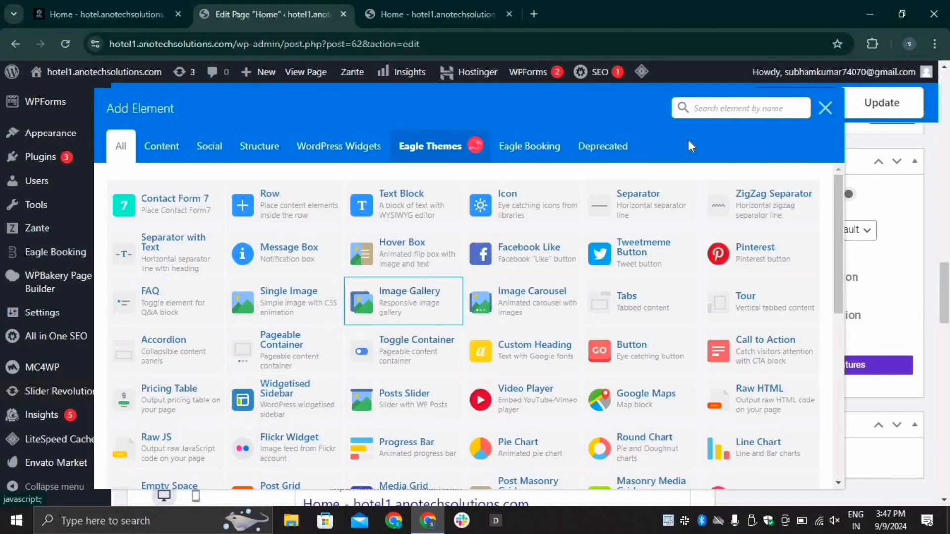
{"action": "type", "text": "test"}
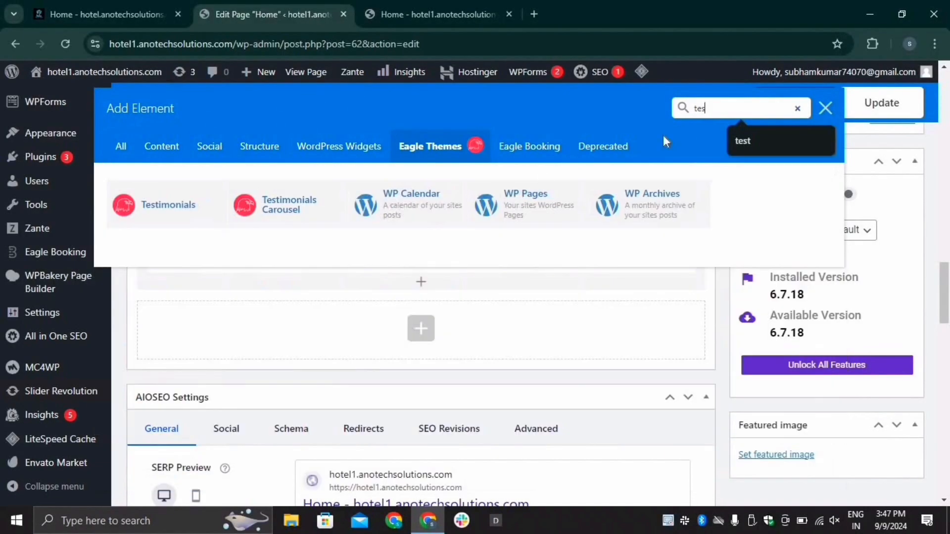
{"action": "left_click", "coordinate": [184, 222]}
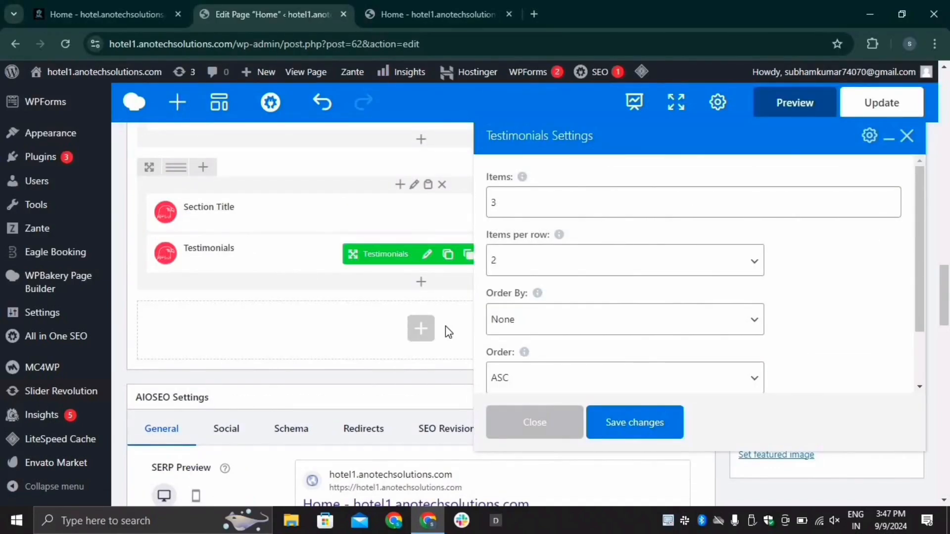
{"action": "left_click", "coordinate": [525, 263]}
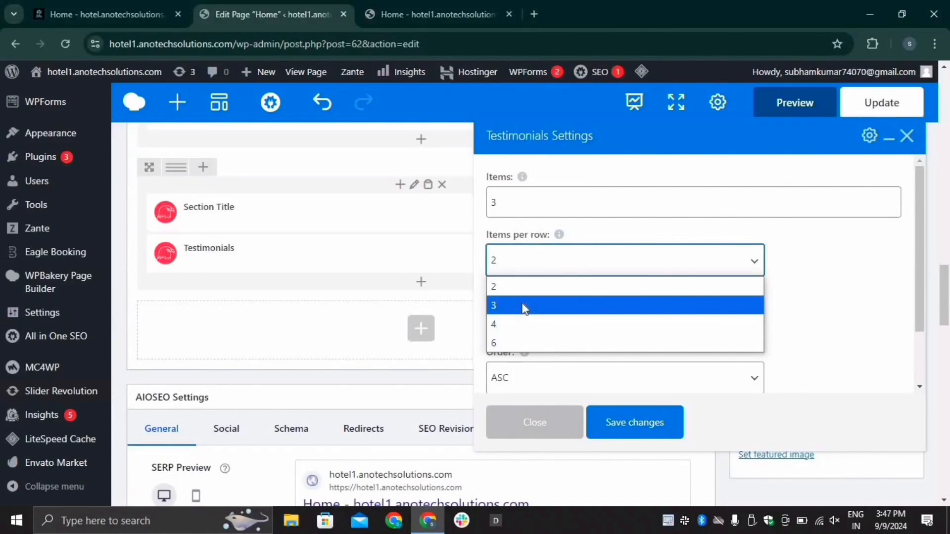
{"action": "left_click", "coordinate": [524, 307]}
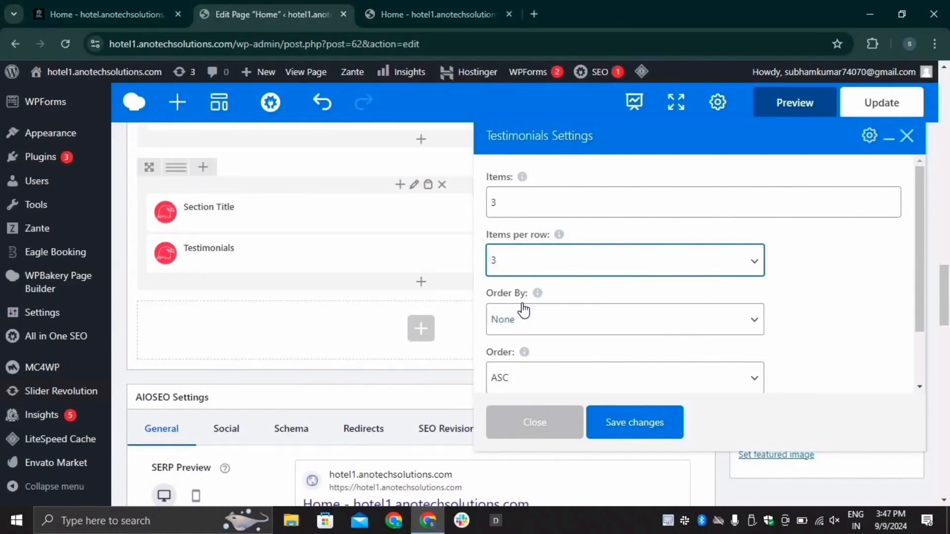
{"action": "left_click", "coordinate": [615, 424]}
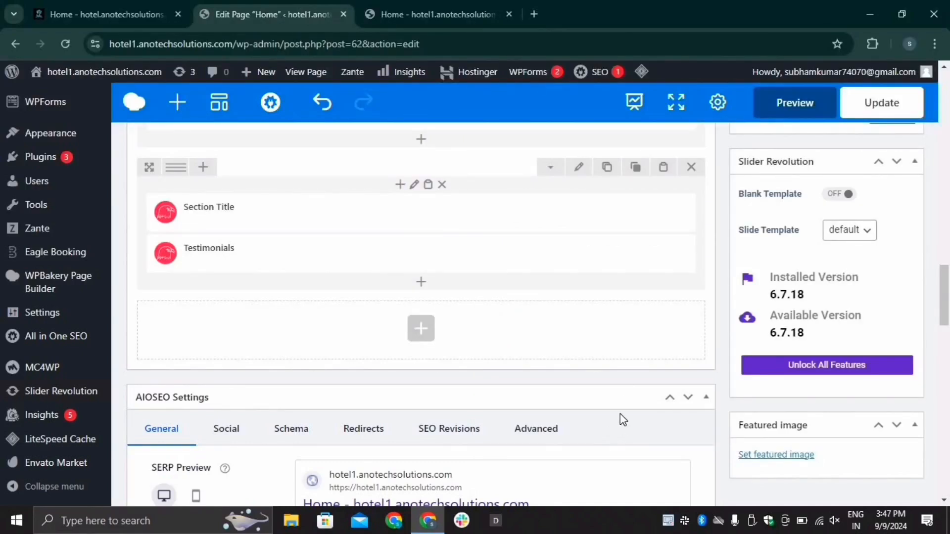
Step: Give the testimonials row a top padding of 100 and a bottom padding of 70, and save the row settings
{"action": "left_click", "coordinate": [580, 171]}
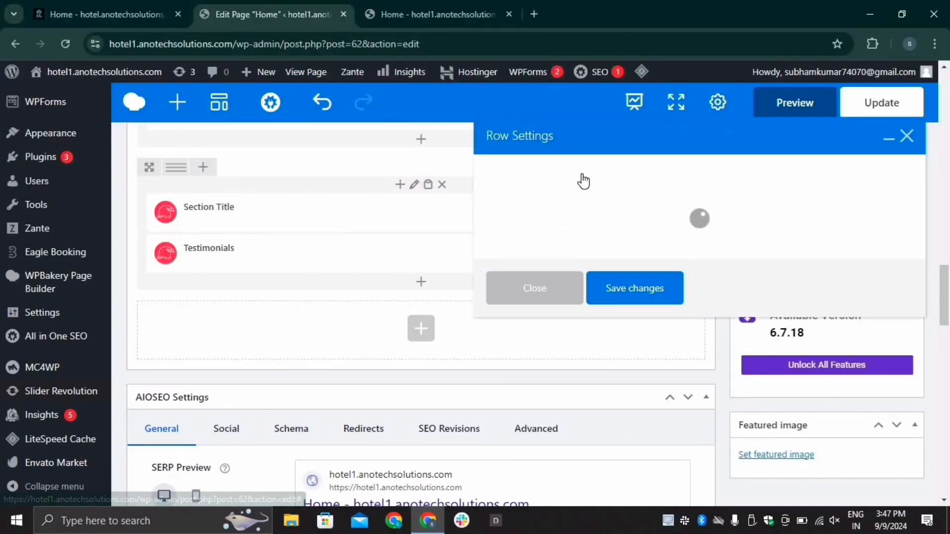
{"action": "left_click", "coordinate": [598, 171]}
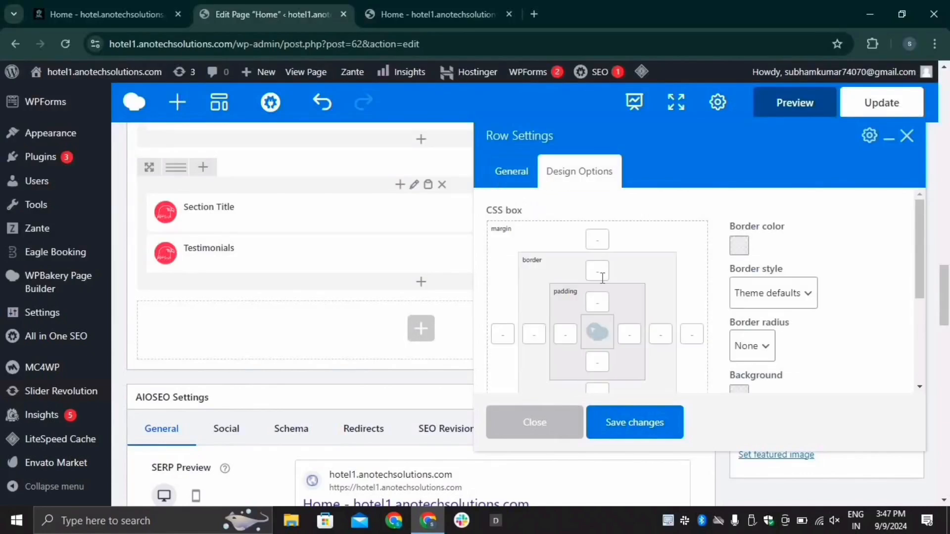
{"action": "left_click", "coordinate": [602, 302]}
{"action": "left_click", "coordinate": [600, 335]}
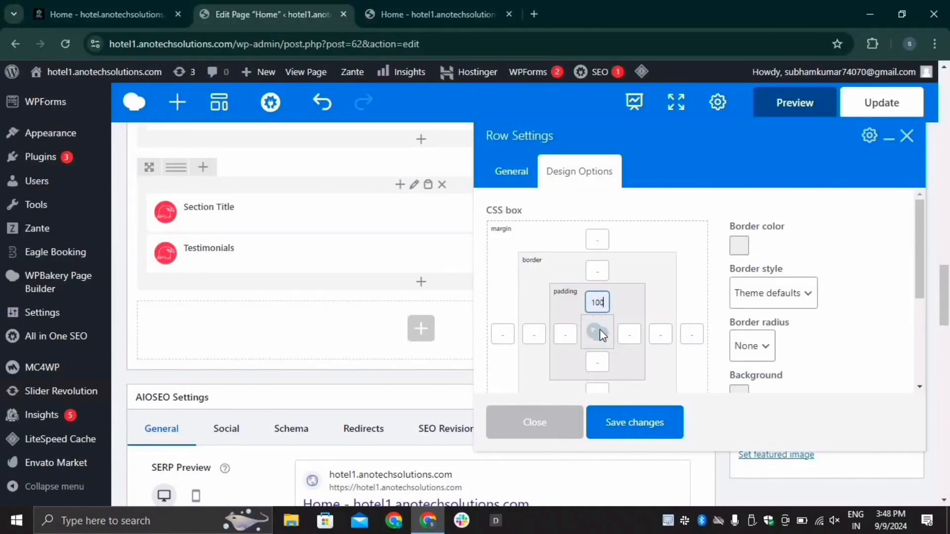
{"action": "left_click", "coordinate": [602, 355]}
{"action": "left_click", "coordinate": [603, 390]}
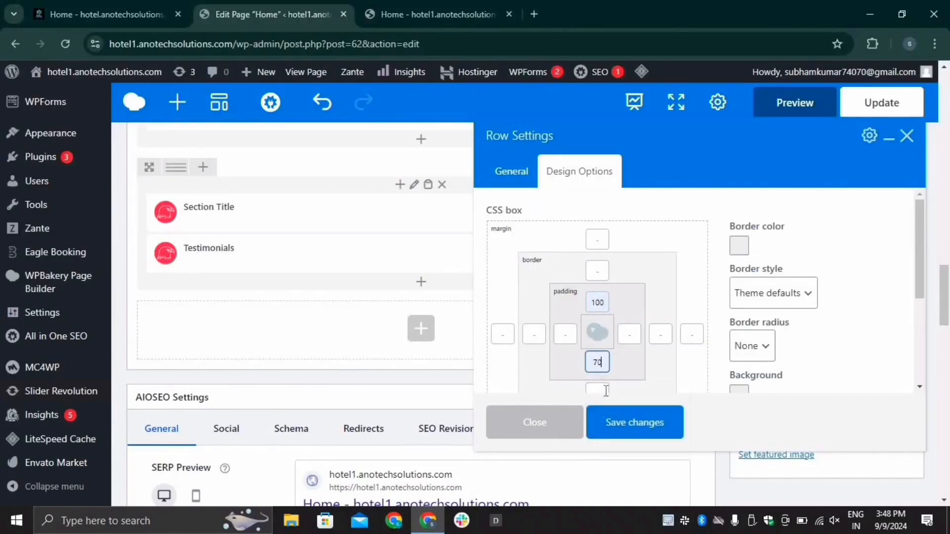
{"action": "left_click", "coordinate": [651, 438]}
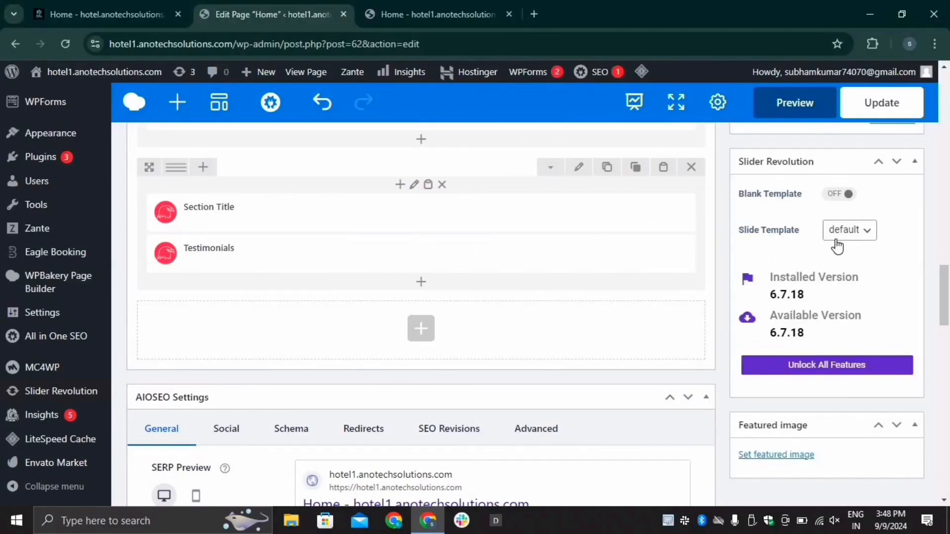
Step: Update the Home page and reload the live site to check the testimonial section
{"action": "scroll", "coordinate": [834, 240], "scroll_direction": "up", "scroll_amount": 10}
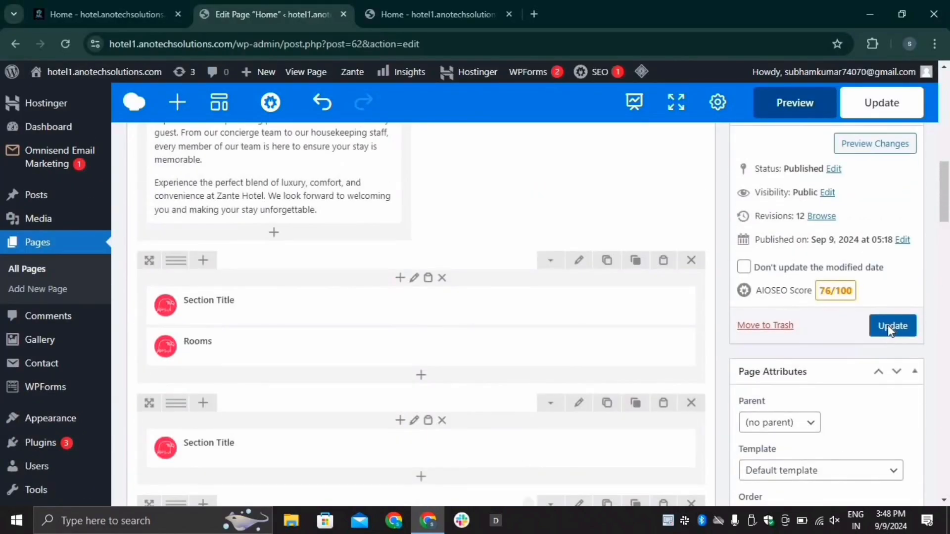
{"action": "left_click", "coordinate": [889, 327]}
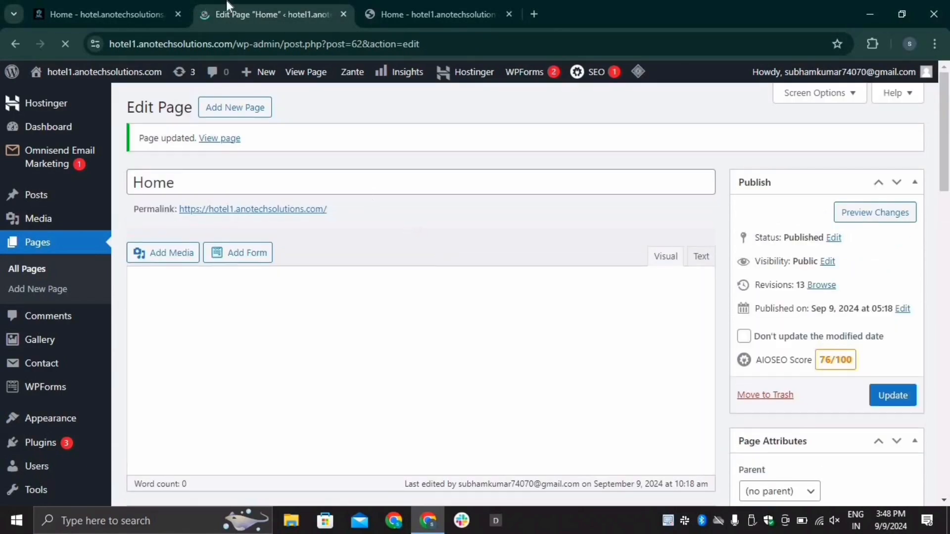
{"action": "left_click", "coordinate": [431, 13]}
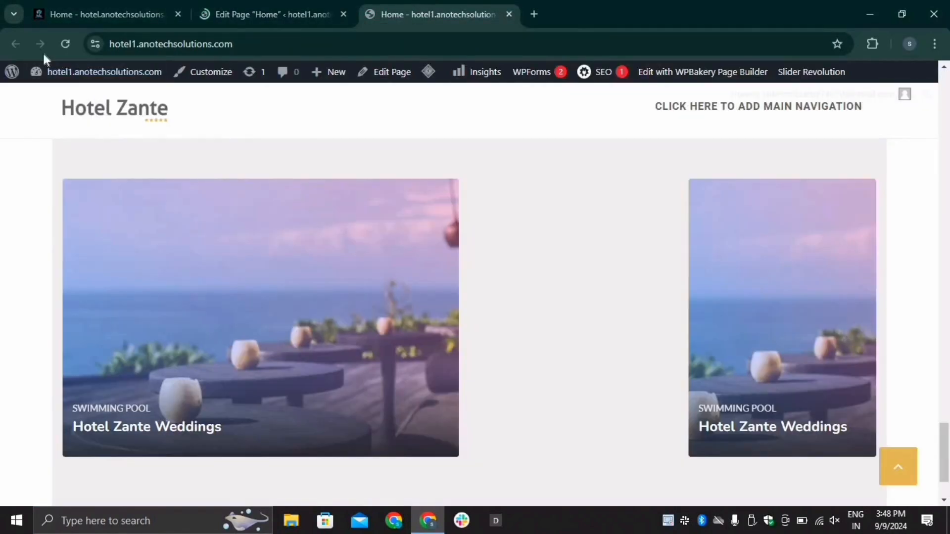
{"action": "left_click", "coordinate": [68, 43]}
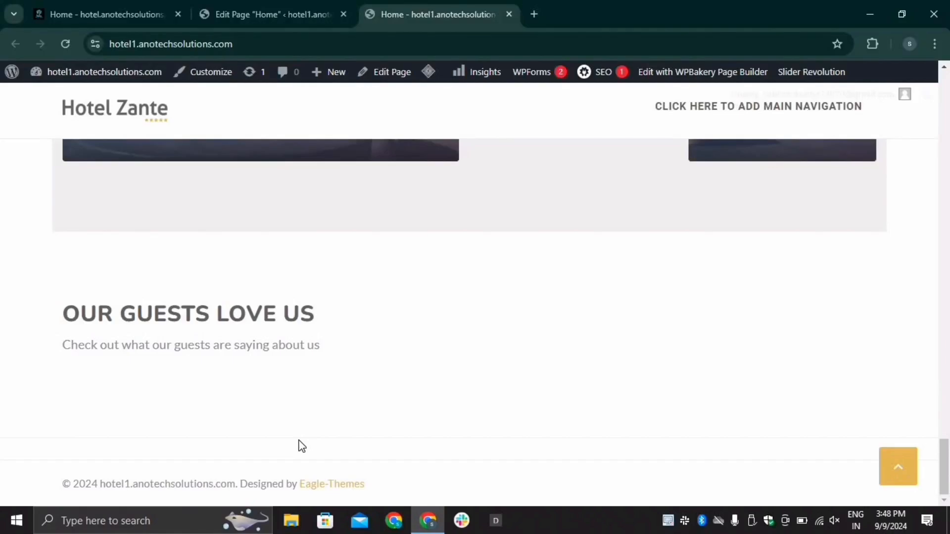
Step: Open the Eagle Booking reviews list from the site admin and start a new review item
{"action": "left_click", "coordinate": [267, 7]}
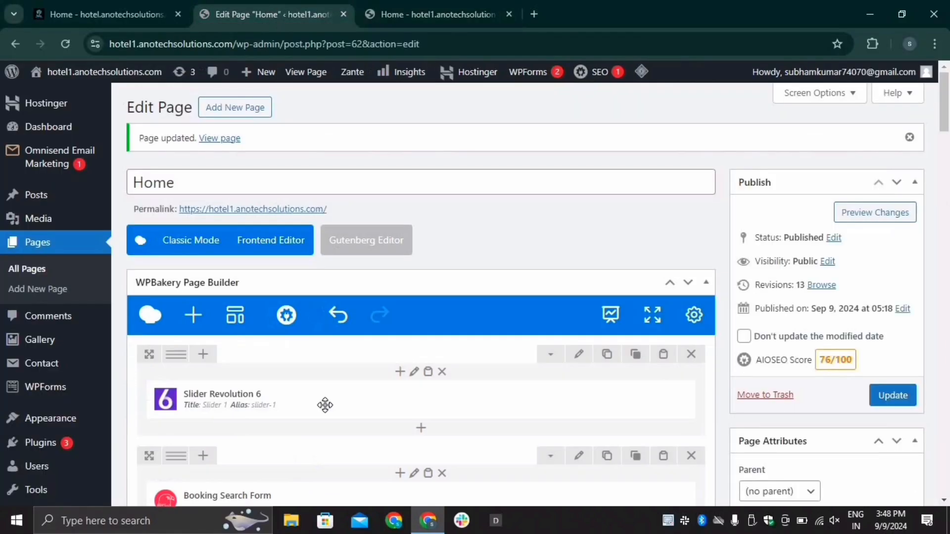
{"action": "scroll", "coordinate": [325, 403], "scroll_direction": "down", "scroll_amount": 8}
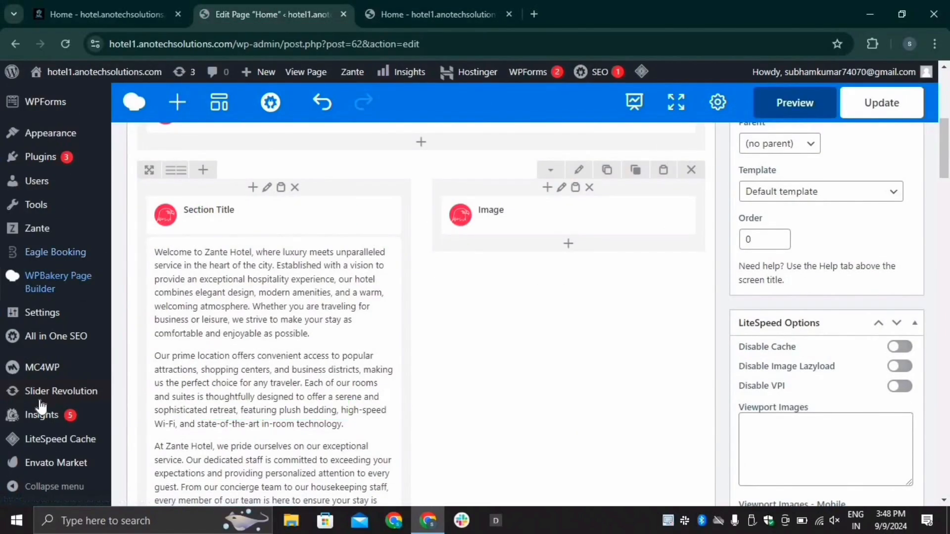
{"action": "mouse_move", "coordinate": [89, 255]}
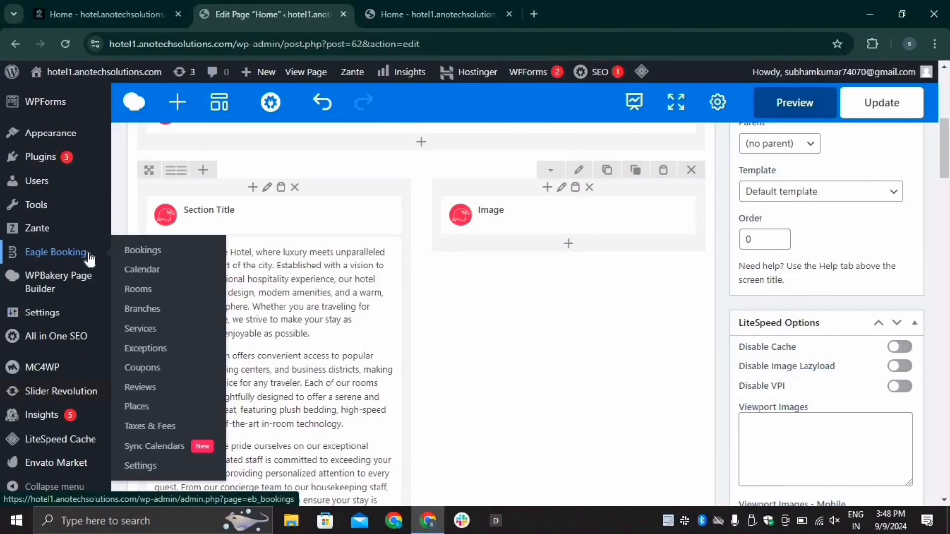
{"action": "left_click", "coordinate": [141, 388]}
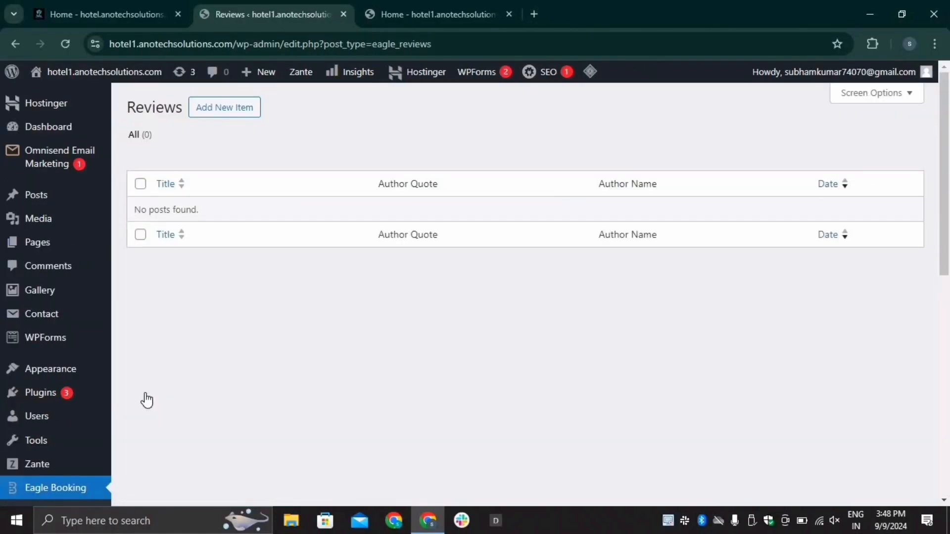
{"action": "left_click", "coordinate": [242, 113]}
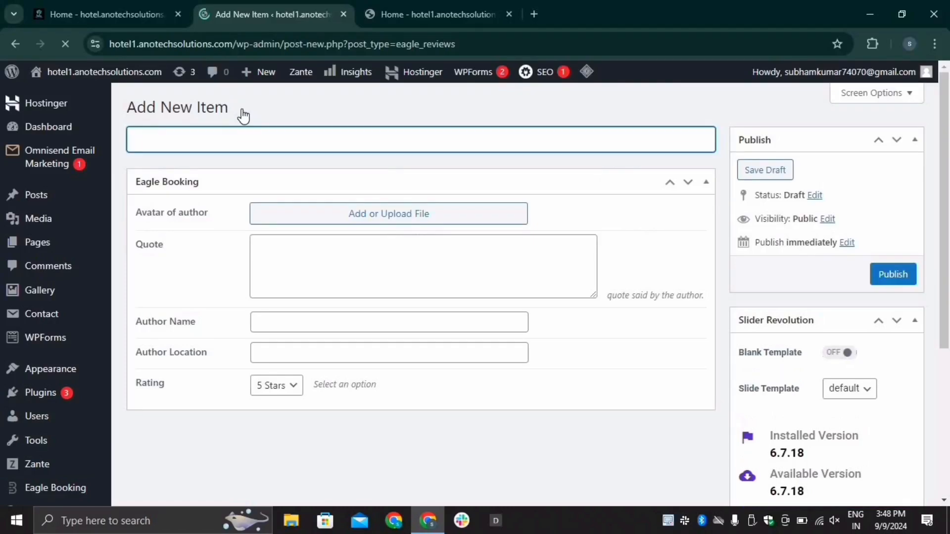
Step: Copy the first testimonial's heading from the reference site into the new review's title as "A Perfect Stay"
{"action": "left_click", "coordinate": [147, 5]}
{"action": "scroll", "coordinate": [171, 303], "scroll_direction": "down", "scroll_amount": 1}
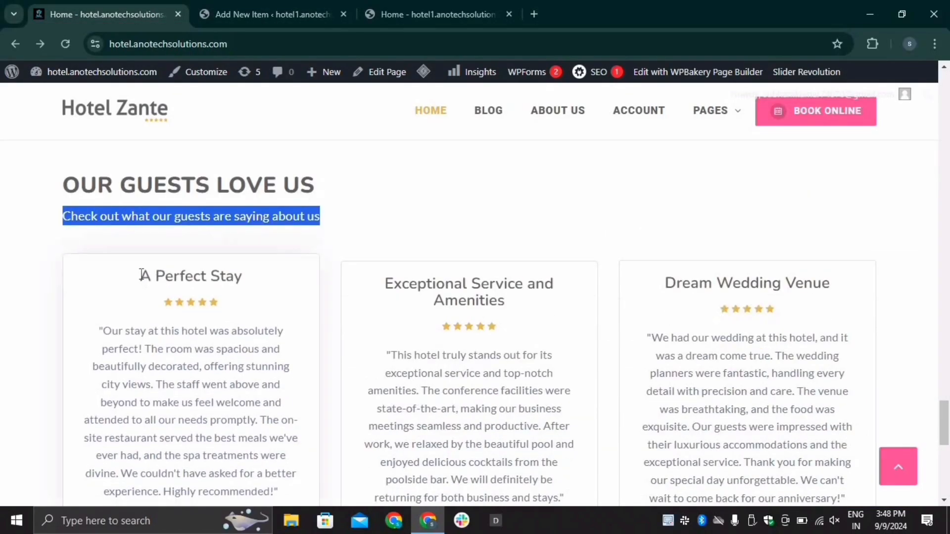
{"action": "left_click_drag", "start_coordinate": [141, 276], "coordinate": [245, 278]}
{"action": "key", "text": "ctrl+c"}
{"action": "left_click", "coordinate": [319, 2]}
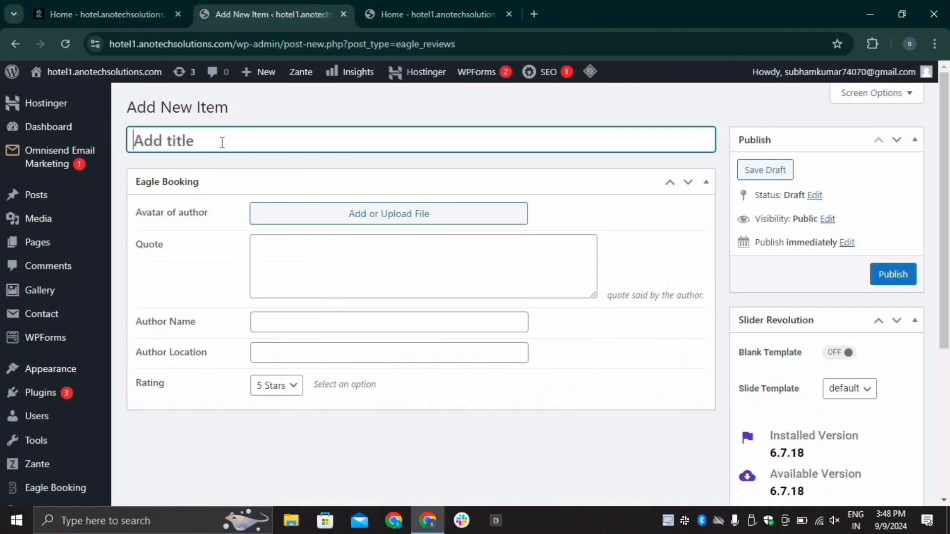
{"action": "key", "text": "ctrl+v"}
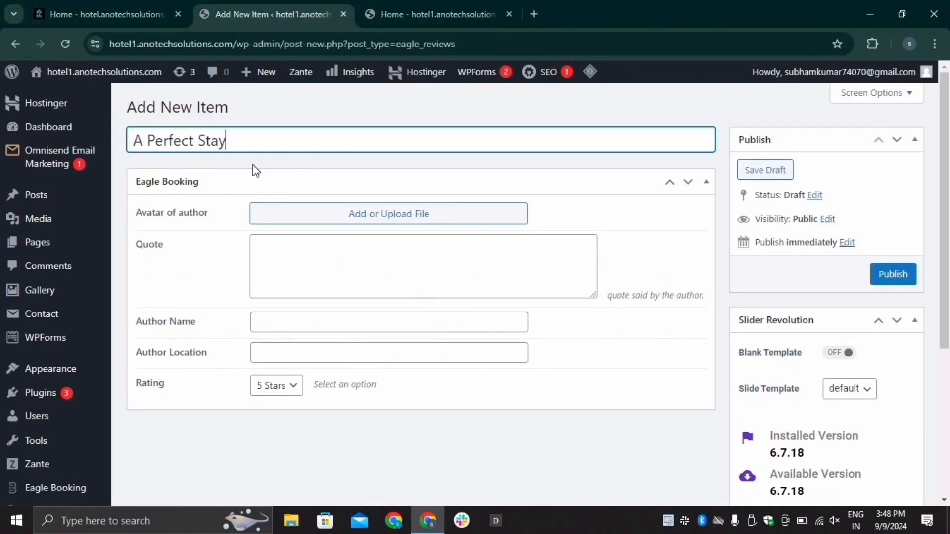
Step: Copy the full text of the "A Perfect Stay" testimonial from the reference site into the review's quote
{"action": "left_click", "coordinate": [287, 261]}
{"action": "left_click", "coordinate": [74, 7]}
{"action": "scroll", "coordinate": [293, 388], "scroll_direction": "down", "scroll_amount": 1}
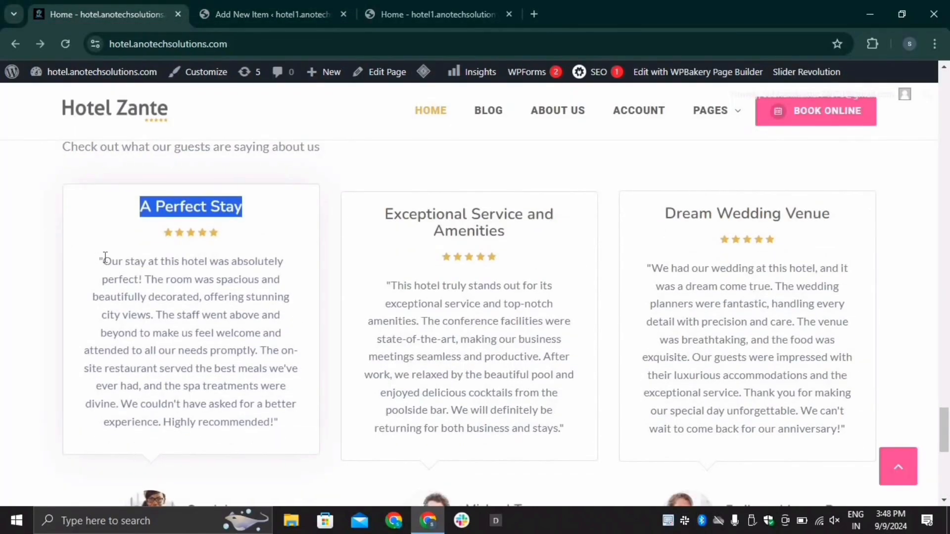
{"action": "left_click_drag", "start_coordinate": [105, 257], "coordinate": [302, 435]}
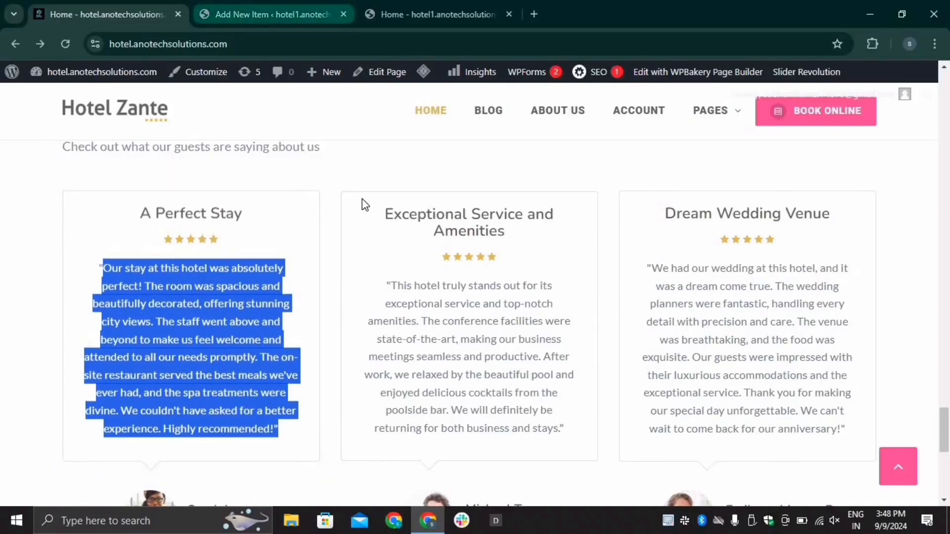
{"action": "key", "text": "ctrl+Tab"}
{"action": "type", "text": "\"Our stay at this hotel was absolutely perfect! The room was spacious and beautifully decorated, offering stunning city views. The staff went above and beyond to make us feel welcome and attended to all our needs promptly. The on-site restaurant served the best meals we've ever had, and the spa treatments were divine. We couldn't have asked for a better experience. Highly recommended!\""}
Step: Copy the first testimonial's author name from the reference site into the review's Author Name
{"action": "left_click", "coordinate": [76, 8]}
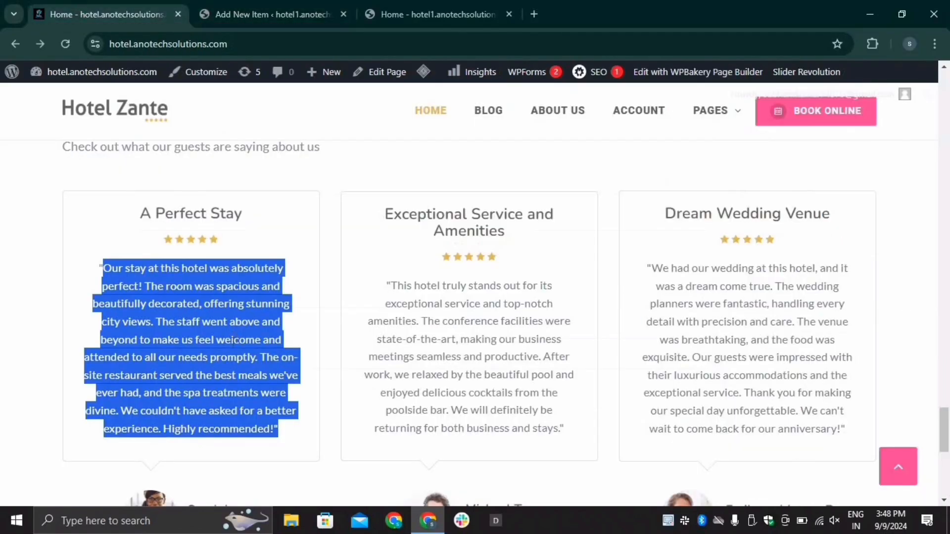
{"action": "scroll", "coordinate": [212, 376], "scroll_direction": "down", "scroll_amount": 2}
{"action": "left_click_drag", "start_coordinate": [190, 372], "coordinate": [237, 377]}
{"action": "key", "text": "ctrl+c"}
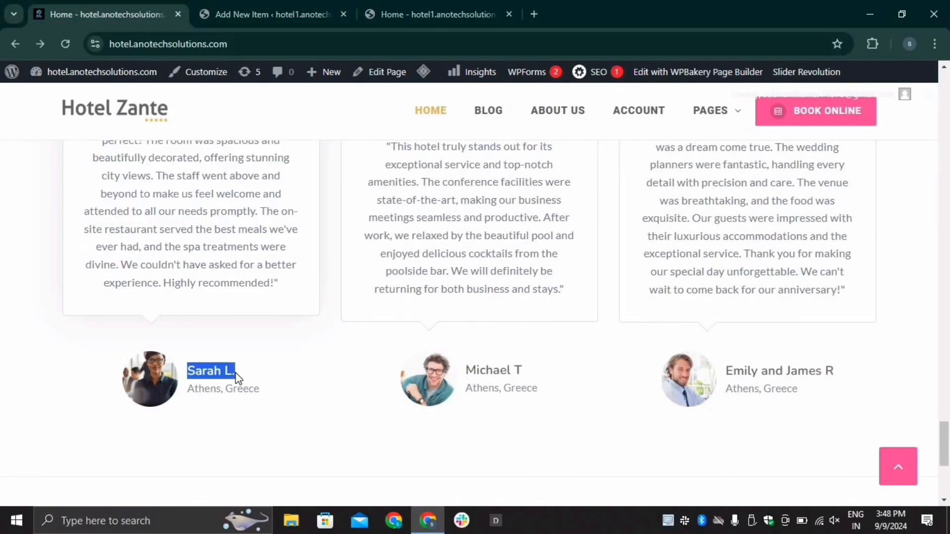
{"action": "left_click", "coordinate": [256, 13]}
{"action": "left_click", "coordinate": [342, 324]}
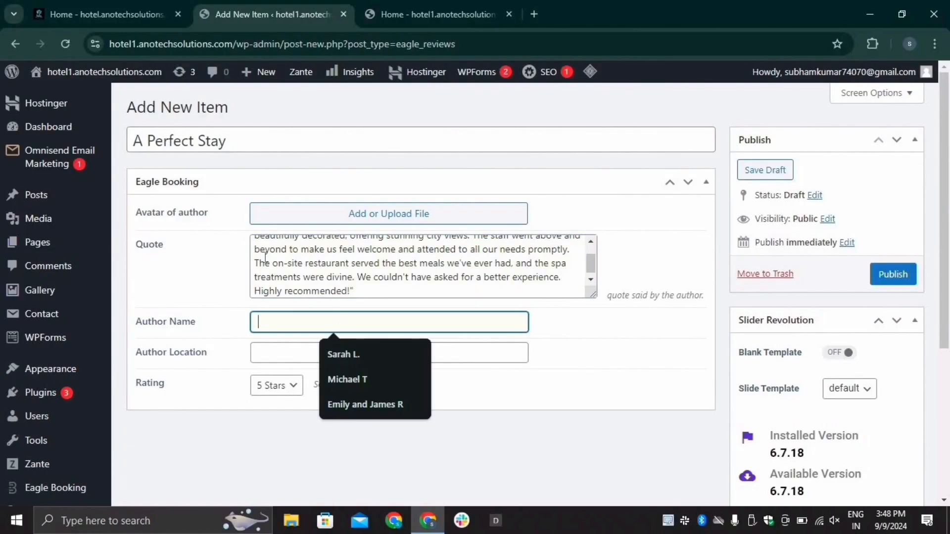
{"action": "key", "text": "ctrl+v"}
Step: Copy the first testimonial's location from the reference site into the review's Author Location as "Athens, Greece"
{"action": "left_click", "coordinate": [132, 11]}
{"action": "left_click_drag", "start_coordinate": [225, 395], "coordinate": [188, 391]}
{"action": "key", "text": "ctrl+c"}
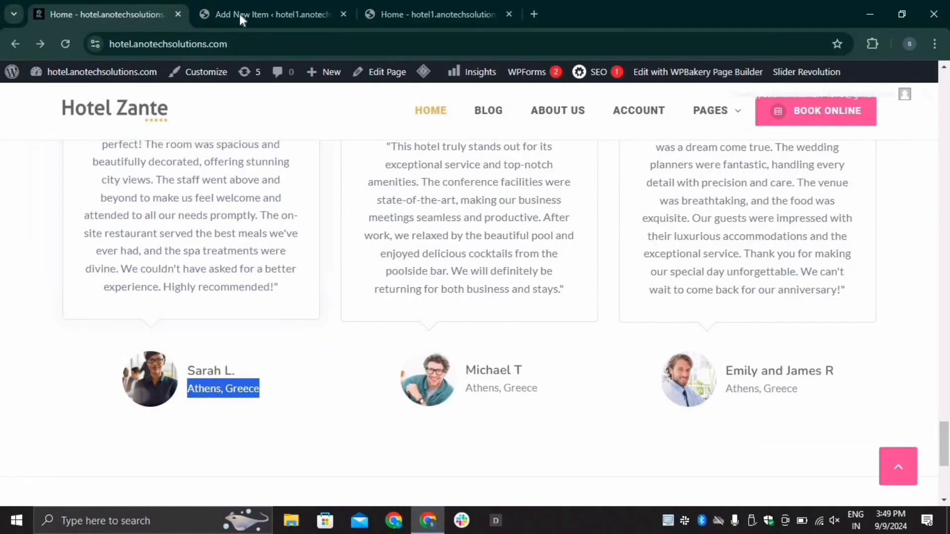
{"action": "left_click", "coordinate": [241, 12]}
{"action": "left_click", "coordinate": [367, 355]}
{"action": "key", "text": "ctrl+v"}
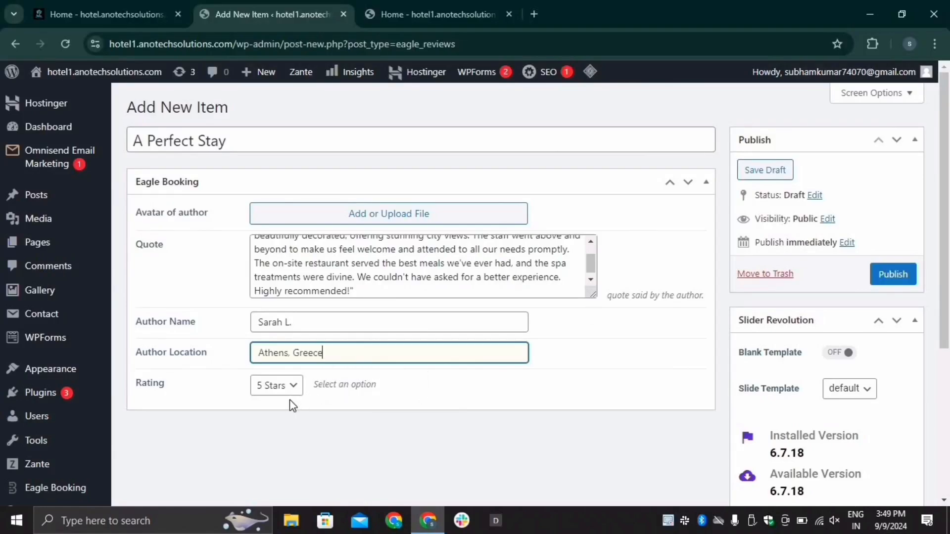
Step: Set the review's rating to 5 Stars and upload team-1-768x672 from the hotel images folder as its featured image
{"action": "left_click", "coordinate": [289, 386]}
{"action": "left_click", "coordinate": [279, 365]}
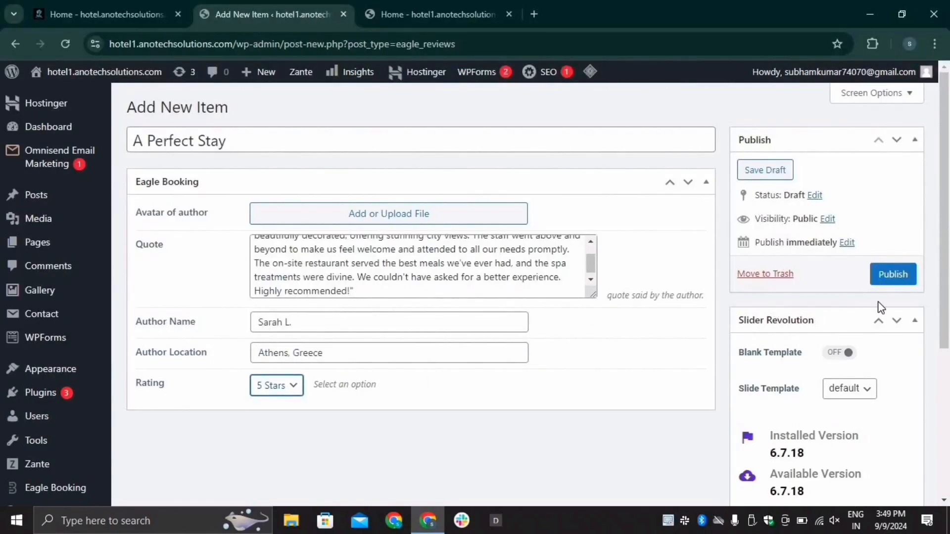
{"action": "scroll", "coordinate": [749, 420], "scroll_direction": "down", "scroll_amount": 4}
{"action": "left_click", "coordinate": [756, 404]}
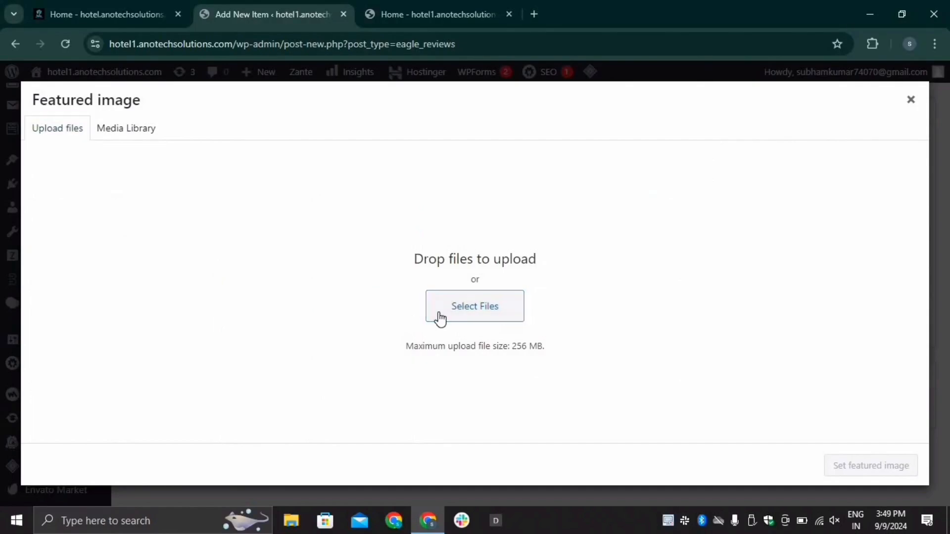
{"action": "left_click", "coordinate": [438, 316]}
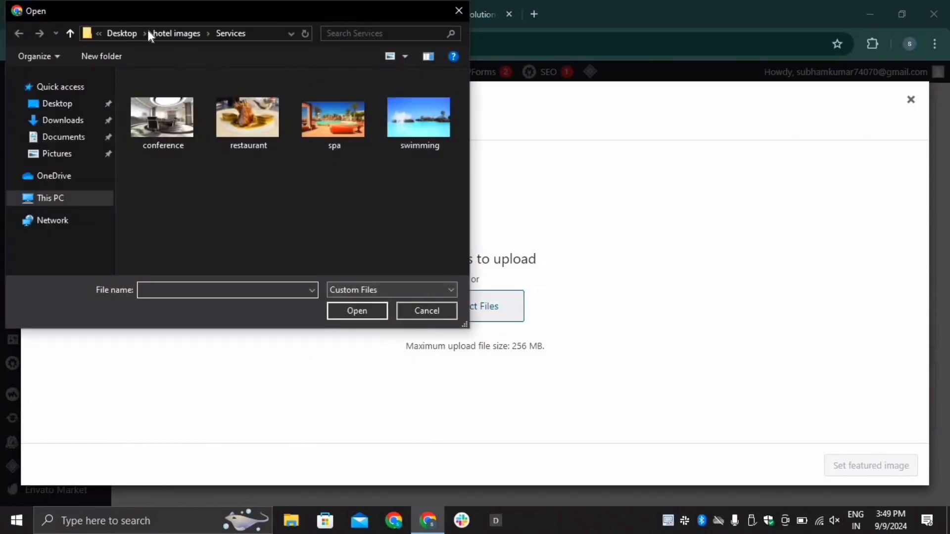
{"action": "left_click", "coordinate": [175, 33]}
{"action": "scroll", "coordinate": [286, 188], "scroll_direction": "down", "scroll_amount": 5}
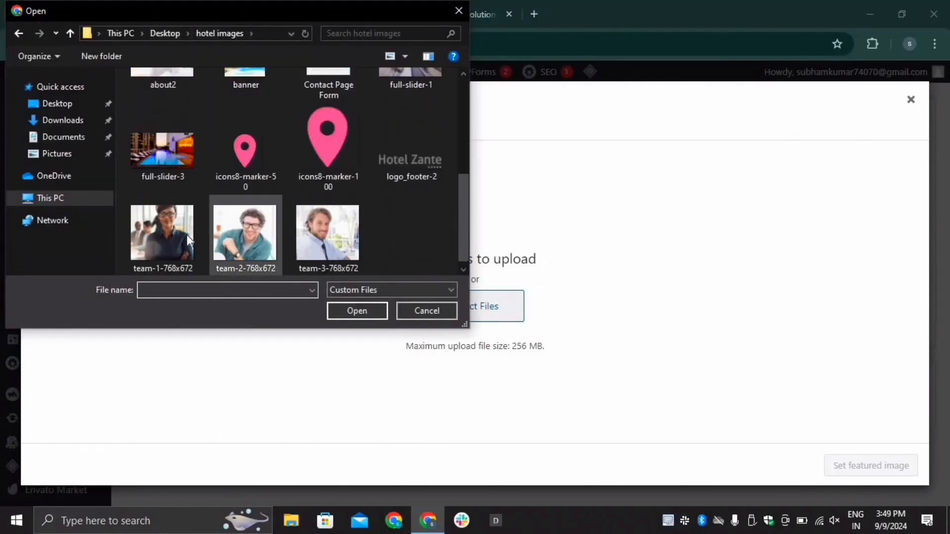
{"action": "double_click", "coordinate": [173, 239]}
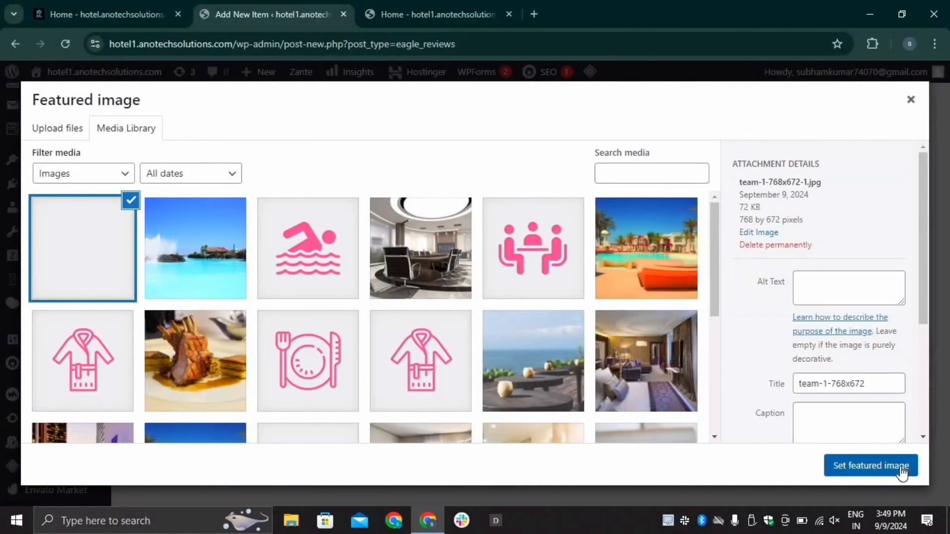
{"action": "left_click", "coordinate": [898, 471]}
Step: Publish the "A Perfect Stay" review and check the Our Guests Love Us section on the reloaded home page
{"action": "scroll", "coordinate": [831, 297], "scroll_direction": "up", "scroll_amount": 5}
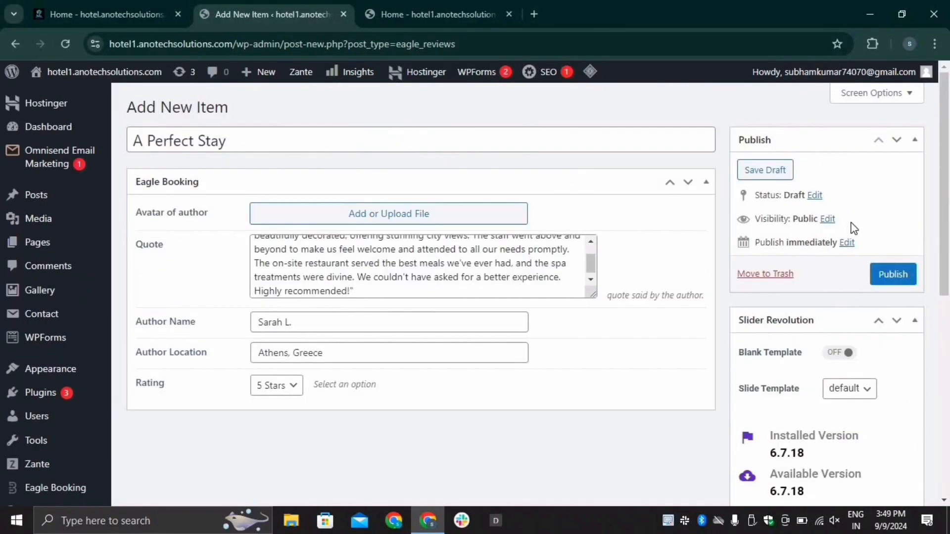
{"action": "left_click", "coordinate": [882, 281]}
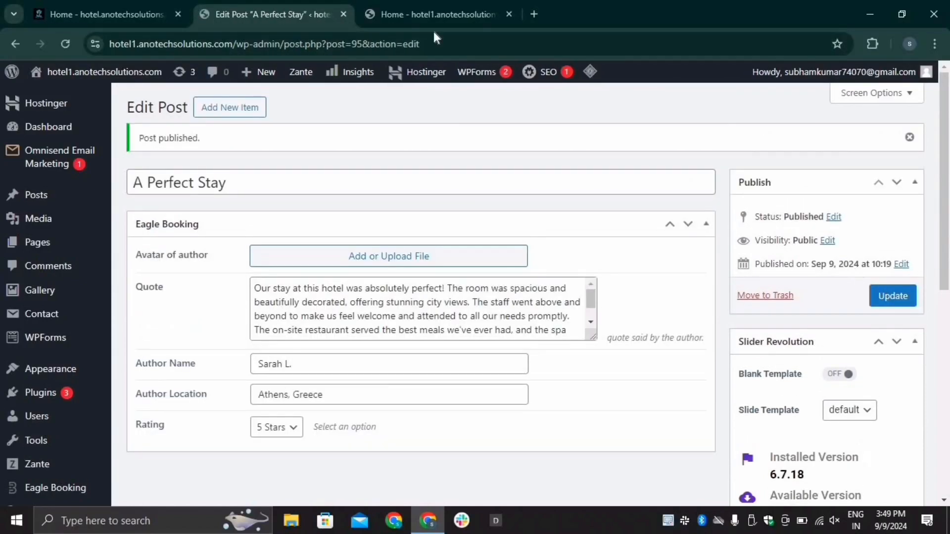
{"action": "left_click", "coordinate": [433, 3]}
{"action": "left_click", "coordinate": [69, 42]}
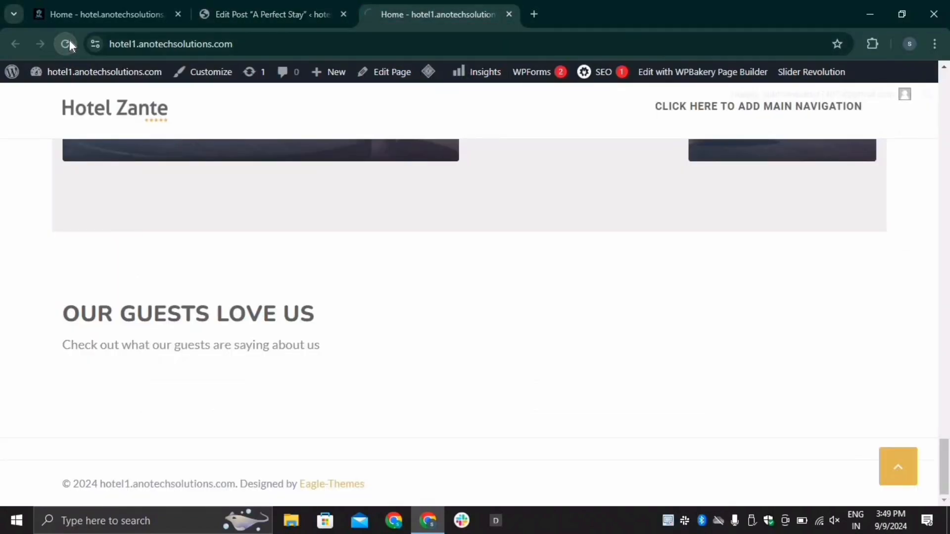
{"action": "scroll", "coordinate": [421, 325], "scroll_direction": "up", "scroll_amount": 3}
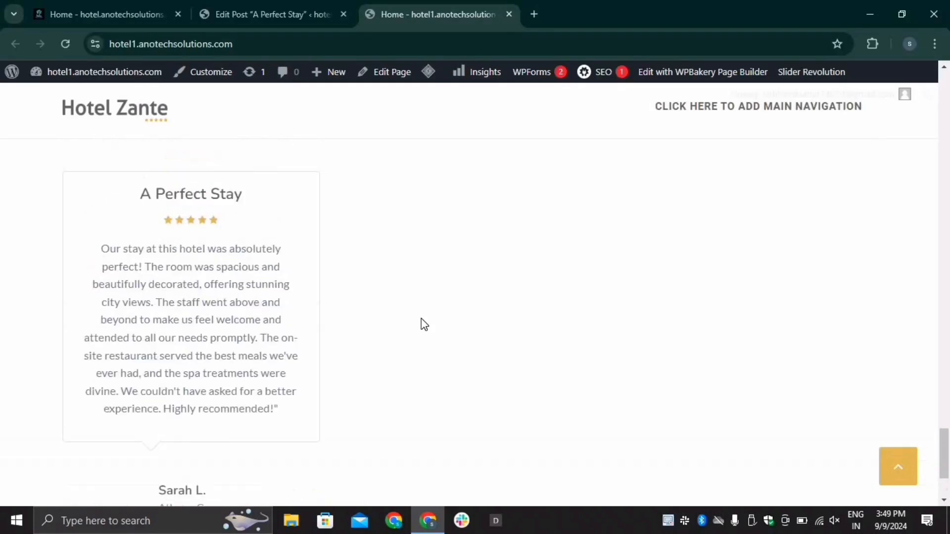
{"action": "scroll", "coordinate": [420, 325], "scroll_direction": "up", "scroll_amount": 1}
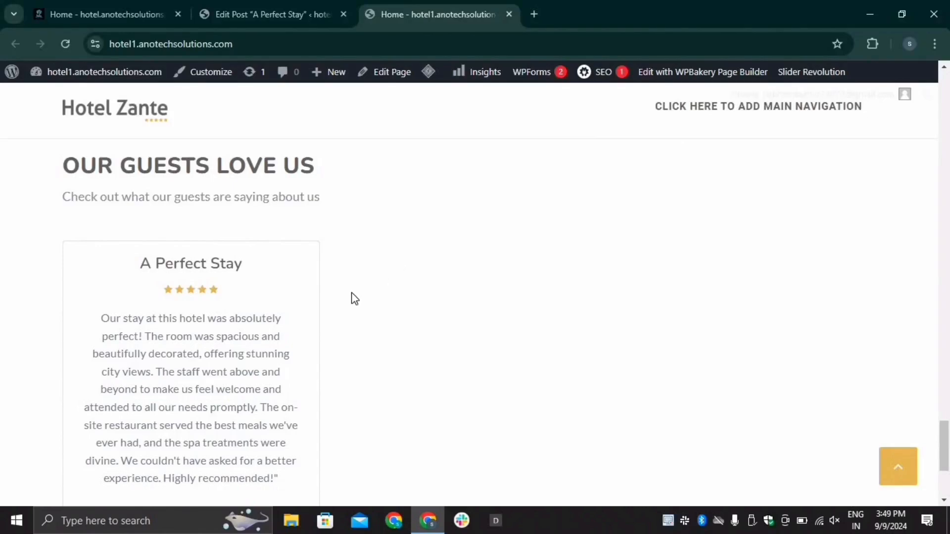
{"action": "scroll", "coordinate": [337, 299], "scroll_direction": "down", "scroll_amount": 1}
{"action": "scroll", "coordinate": [544, 272], "scroll_direction": "up", "scroll_amount": 1}
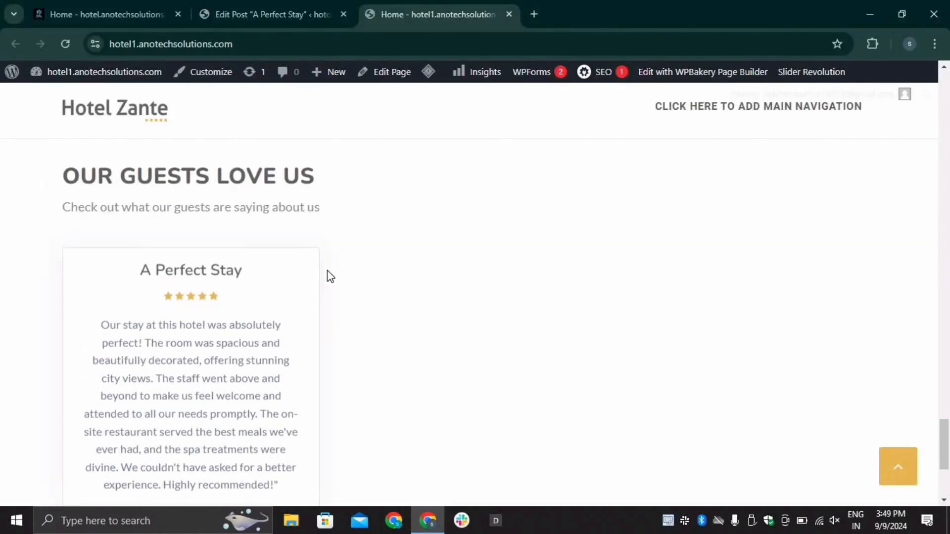
{"action": "scroll", "coordinate": [328, 274], "scroll_direction": "up", "scroll_amount": 10}
{"action": "scroll", "coordinate": [328, 274], "scroll_direction": "up", "scroll_amount": 5}
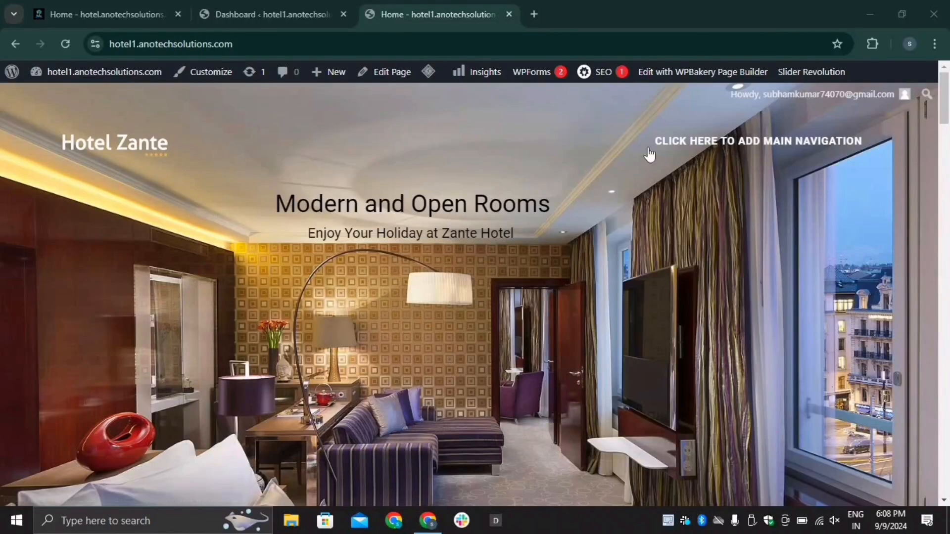
Step: Create and publish a new page titled "Blog", and reload the site's home page
{"action": "left_click", "coordinate": [260, 9]}
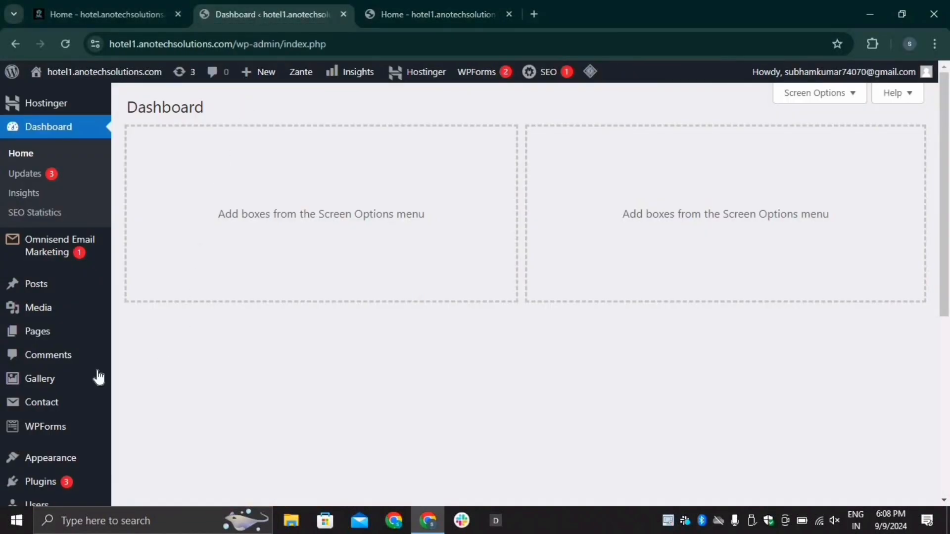
{"action": "mouse_move", "coordinate": [34, 340]}
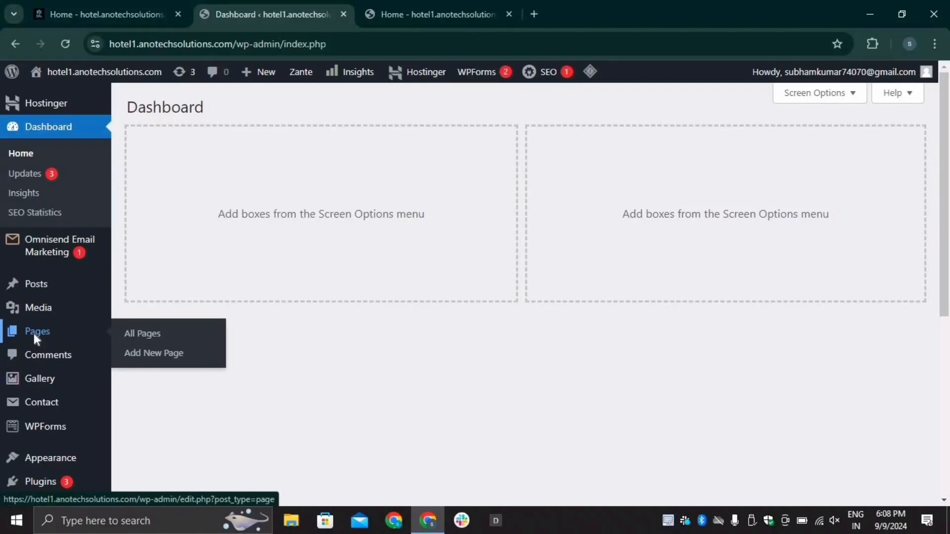
{"action": "left_click", "coordinate": [34, 333]}
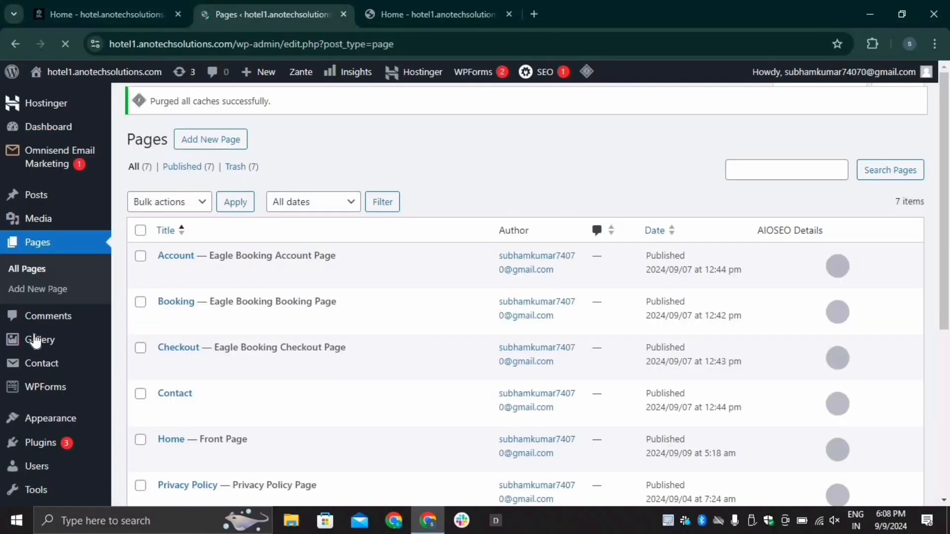
{"action": "left_click", "coordinate": [227, 141]}
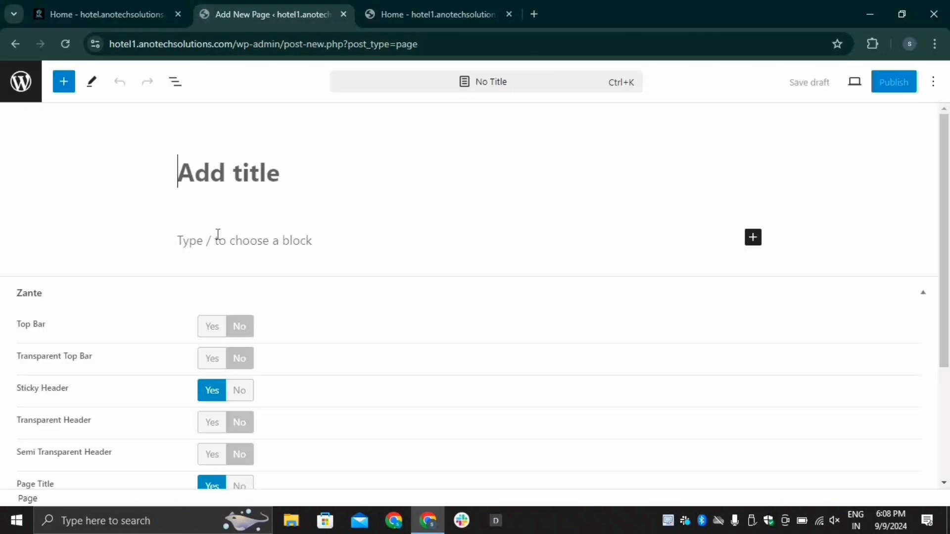
{"action": "type", "text": "Blog"}
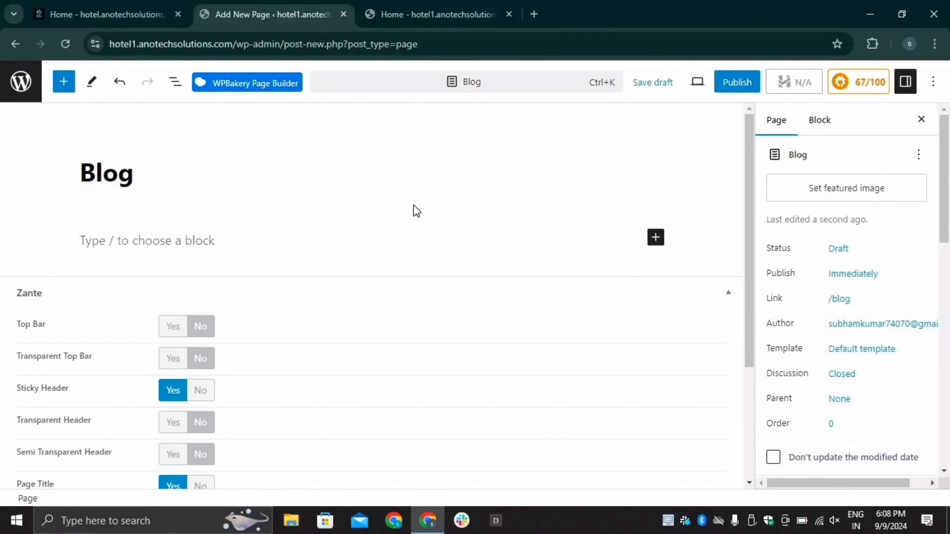
{"action": "left_click", "coordinate": [738, 84]}
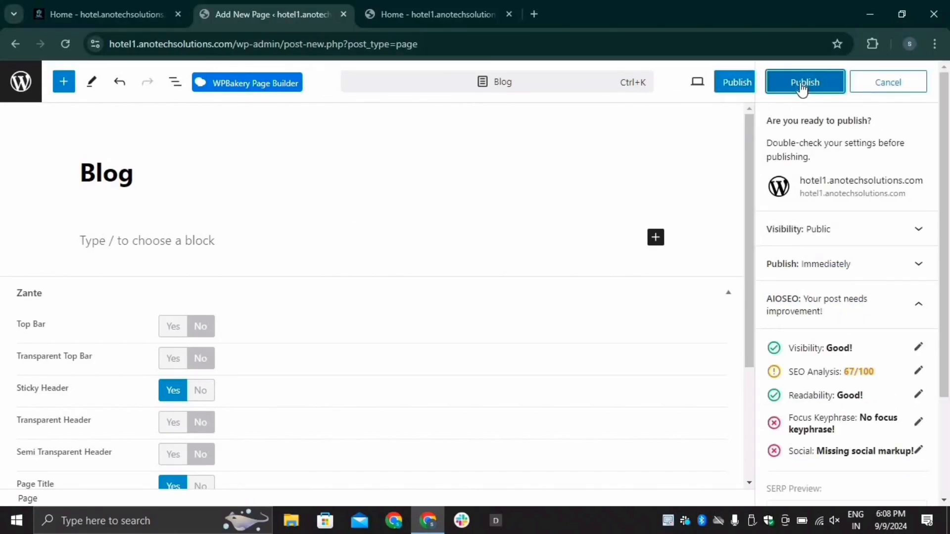
{"action": "left_click", "coordinate": [802, 85]}
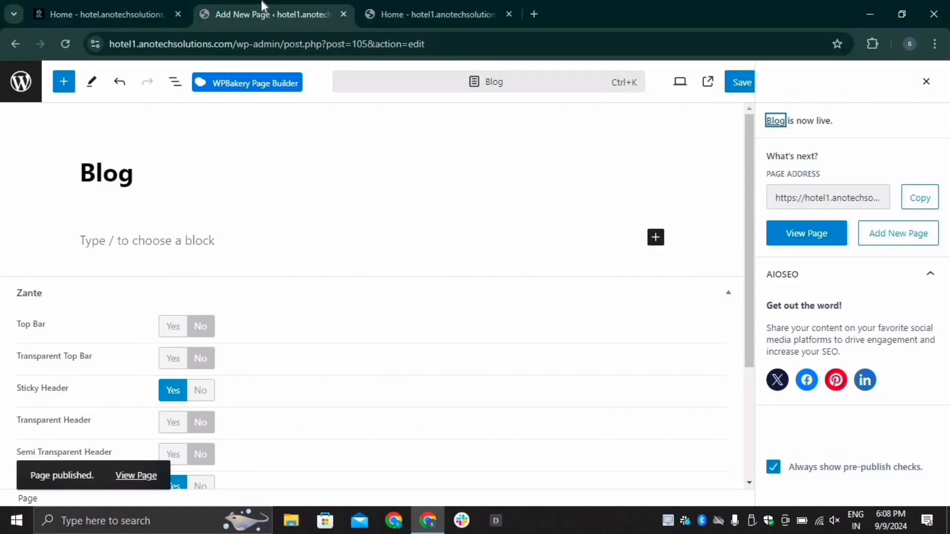
{"action": "left_click", "coordinate": [425, 12]}
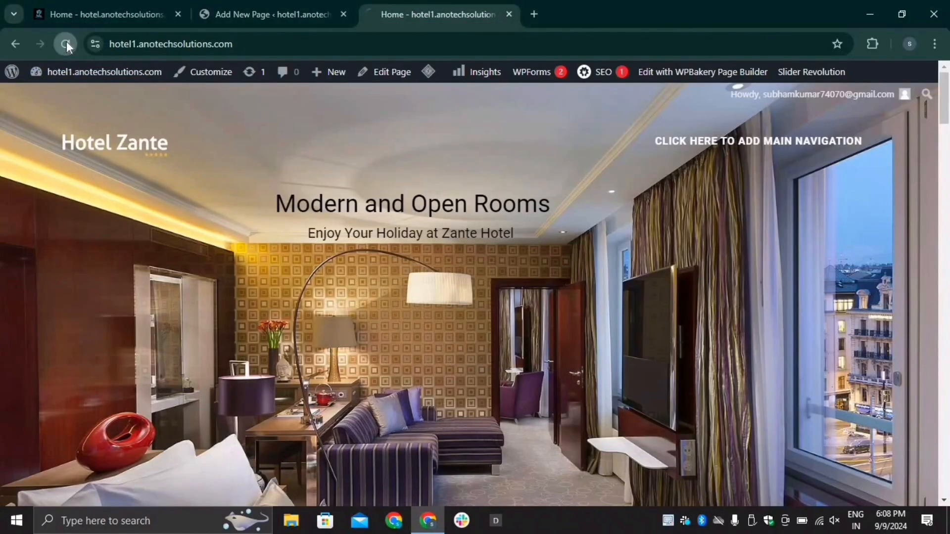
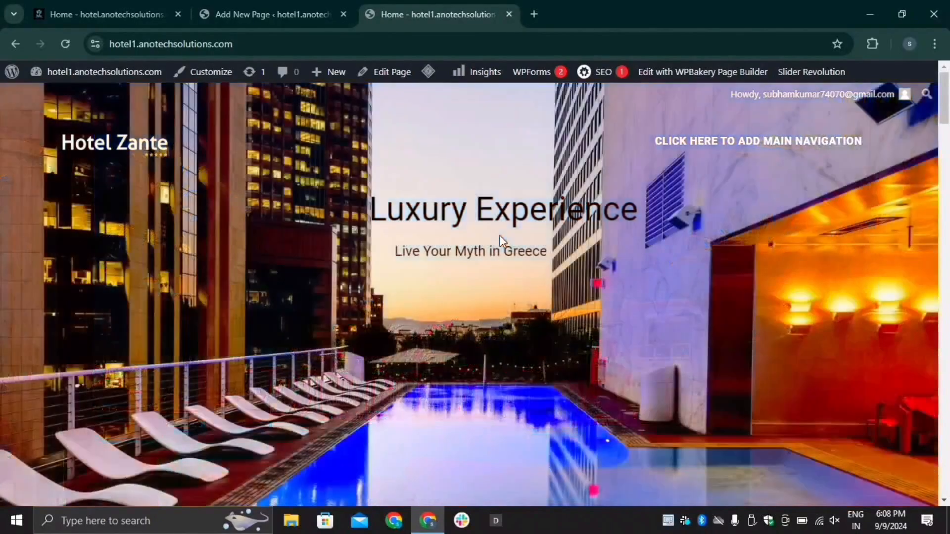
Step: Leave the Blog page editor and open the site's navigation menu settings at the default menu structure
{"action": "left_click", "coordinate": [317, 7]}
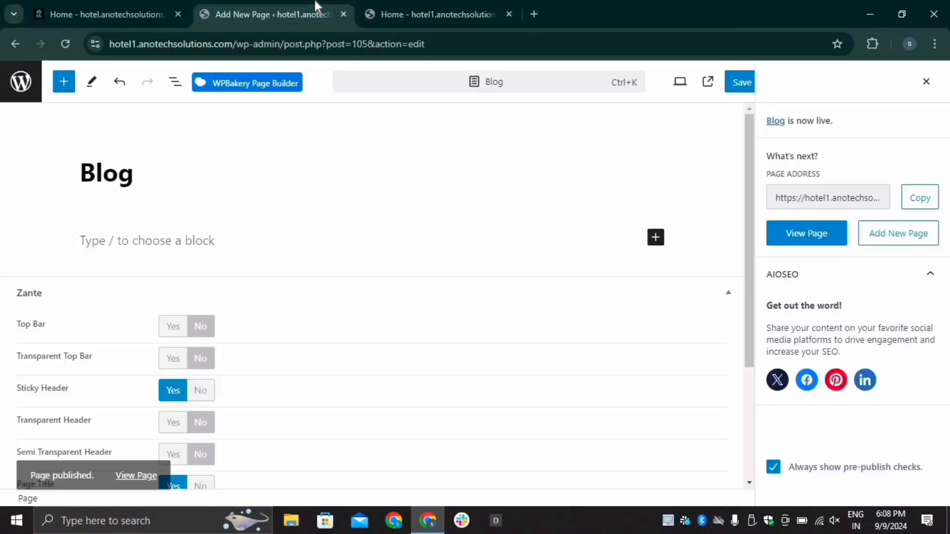
{"action": "left_click", "coordinate": [22, 84]}
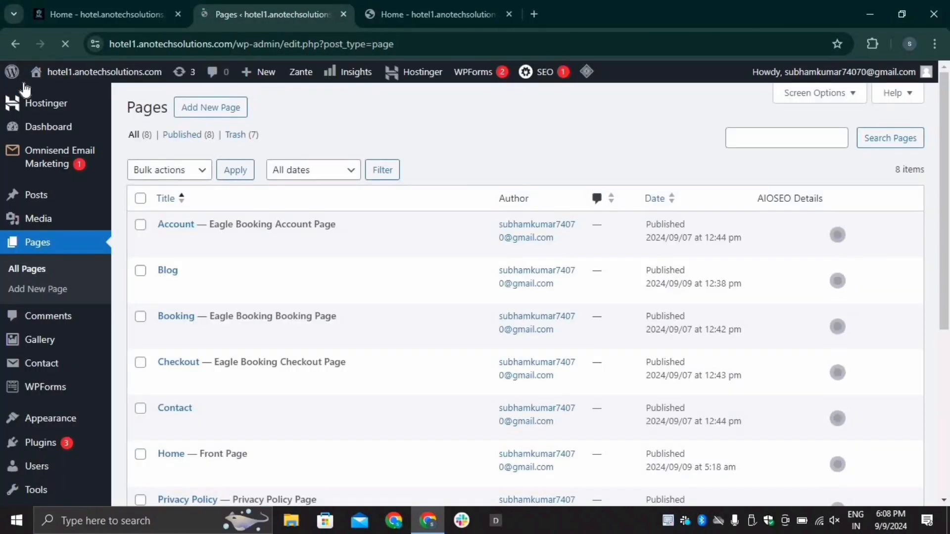
{"action": "scroll", "coordinate": [22, 361], "scroll_direction": "down", "scroll_amount": 3}
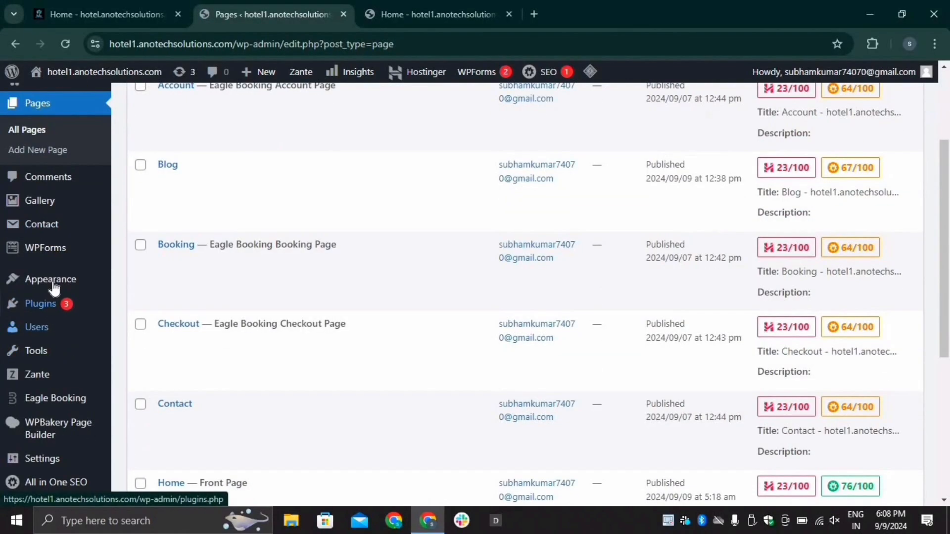
{"action": "mouse_move", "coordinate": [54, 287]}
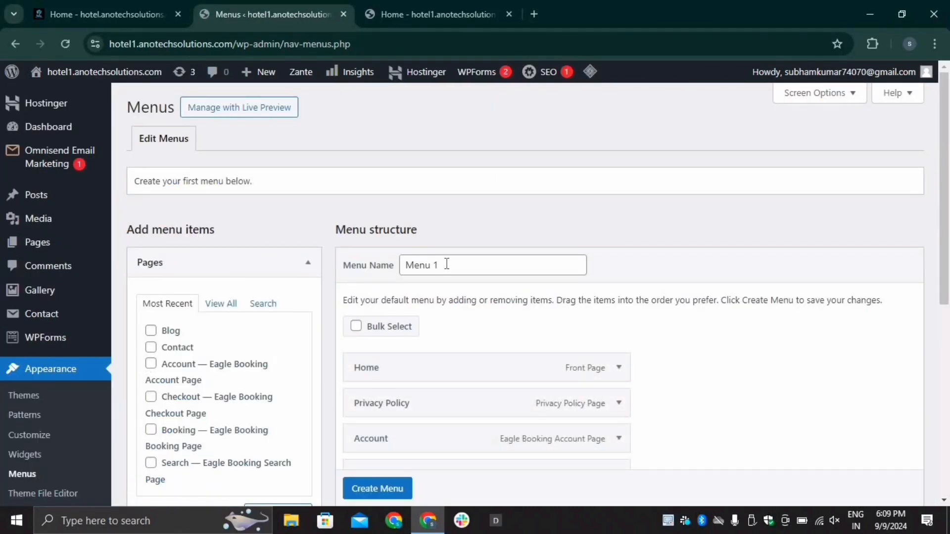
{"action": "scroll", "coordinate": [456, 277], "scroll_direction": "down", "scroll_amount": 1}
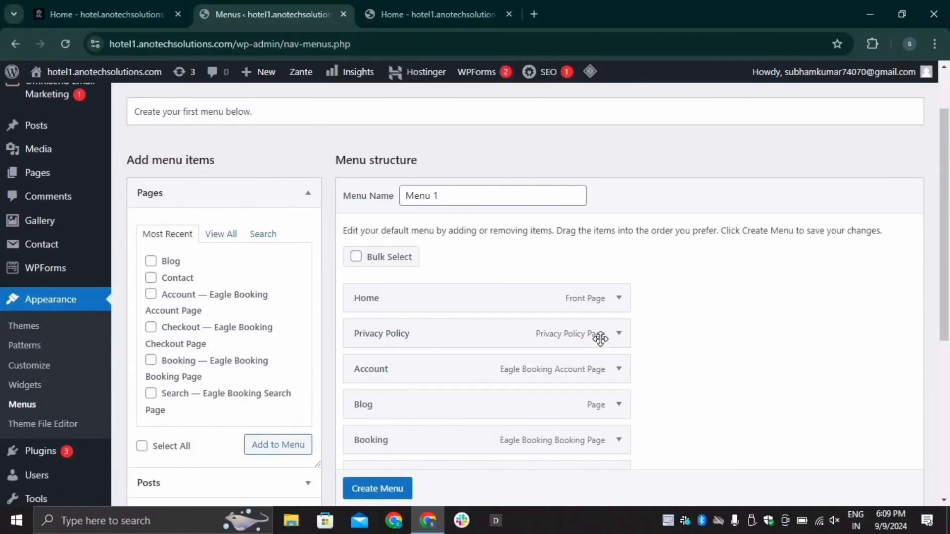
Step: Remove the Privacy Policy, Booking, Checkout and Contact items from the Menu 1 structure
{"action": "left_click", "coordinate": [617, 336]}
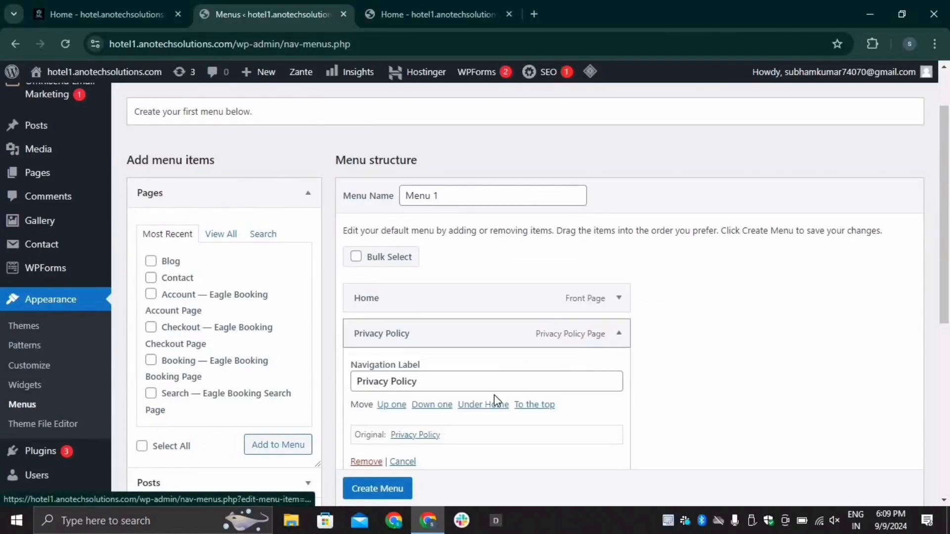
{"action": "left_click", "coordinate": [375, 460]}
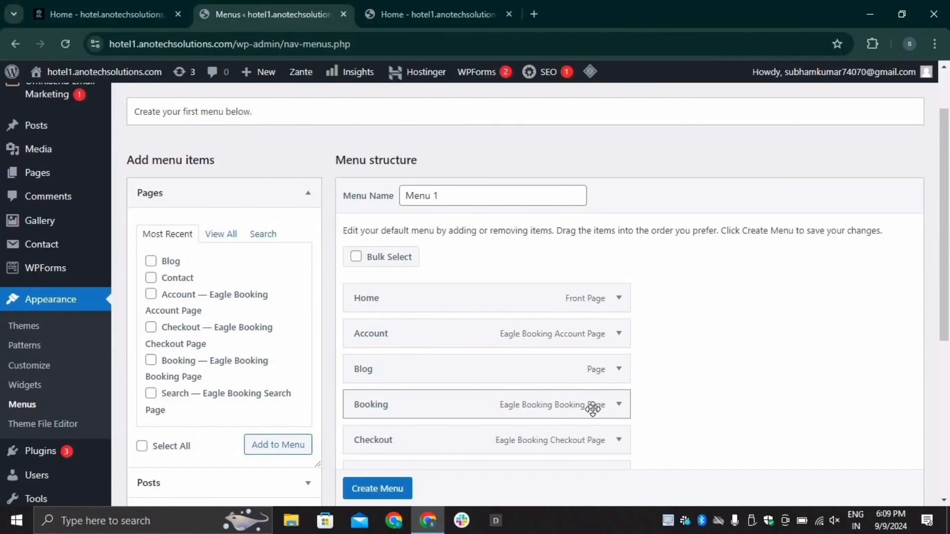
{"action": "left_click", "coordinate": [553, 415]}
{"action": "scroll", "coordinate": [468, 424], "scroll_direction": "down", "scroll_amount": 3}
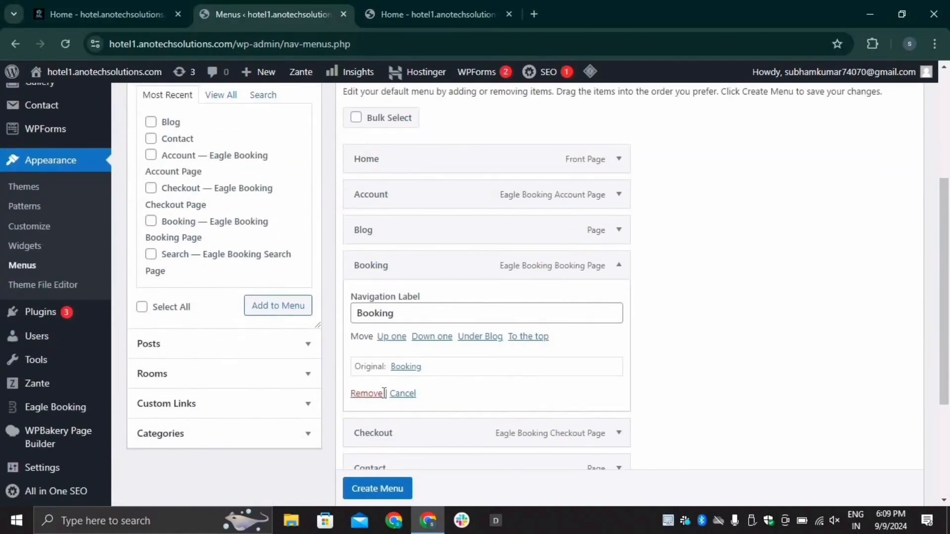
{"action": "left_click", "coordinate": [375, 394]}
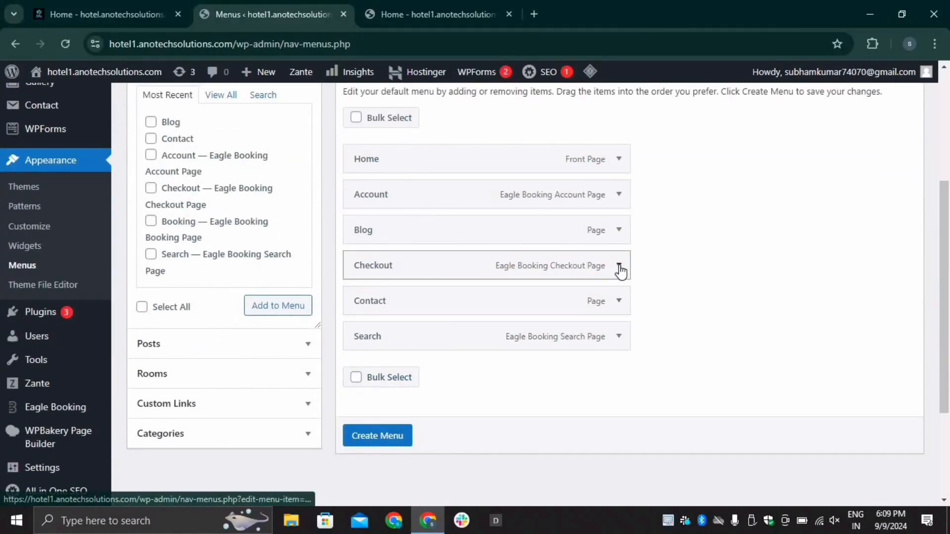
{"action": "left_click", "coordinate": [618, 268]}
{"action": "left_click", "coordinate": [369, 394]}
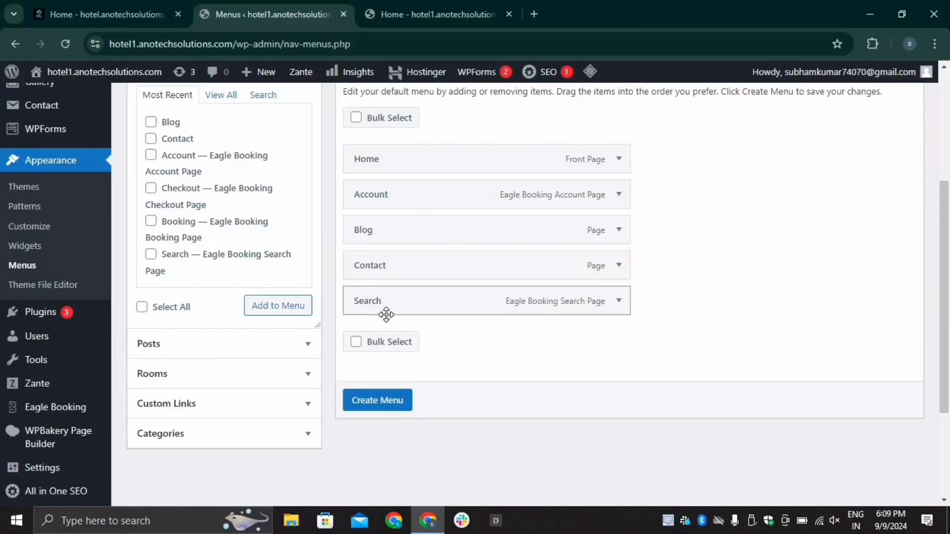
{"action": "left_click", "coordinate": [618, 267]}
{"action": "left_click", "coordinate": [374, 394]}
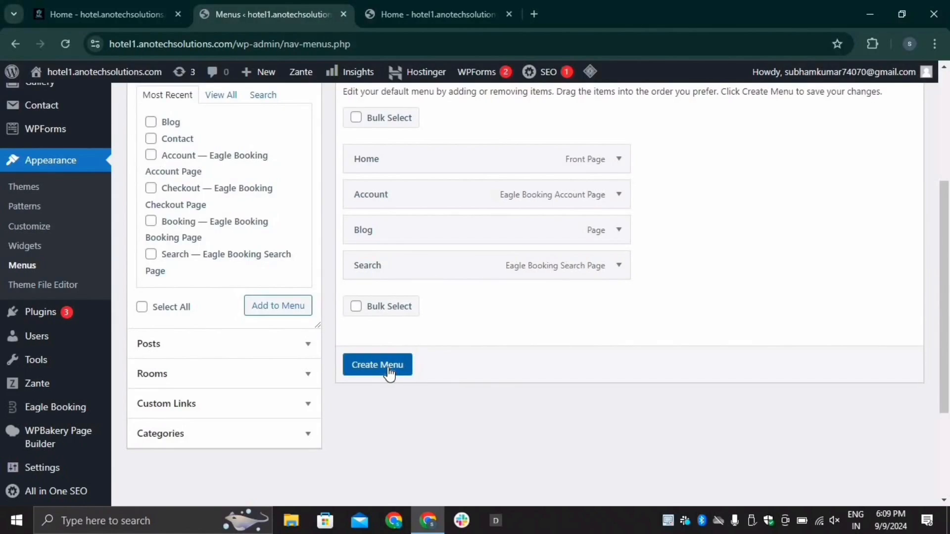
Step: Create Menu 1 with the Home, Account, Blog and Search items, and bring its Menu Settings into view
{"action": "scroll", "coordinate": [389, 373], "scroll_direction": "up", "scroll_amount": 1}
{"action": "left_click", "coordinate": [394, 434]}
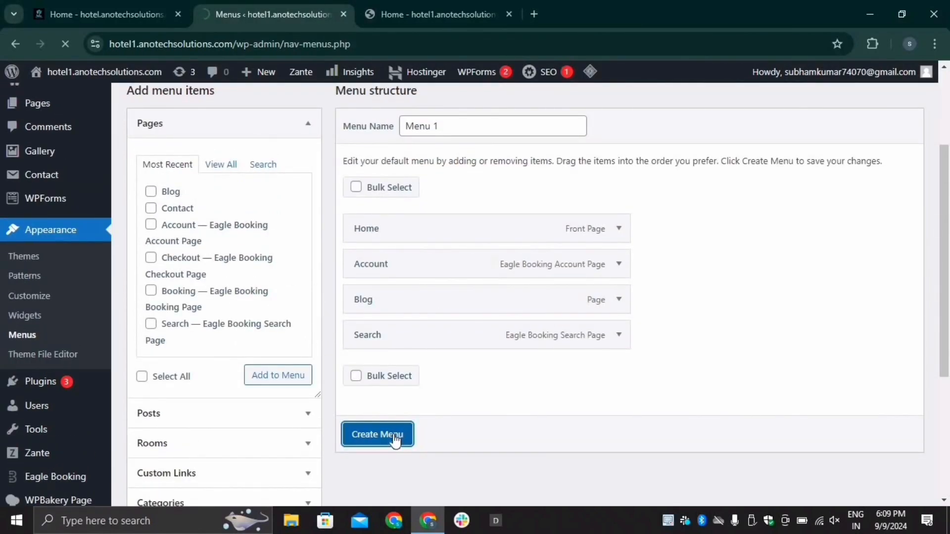
{"action": "scroll", "coordinate": [545, 383], "scroll_direction": "down", "scroll_amount": 3}
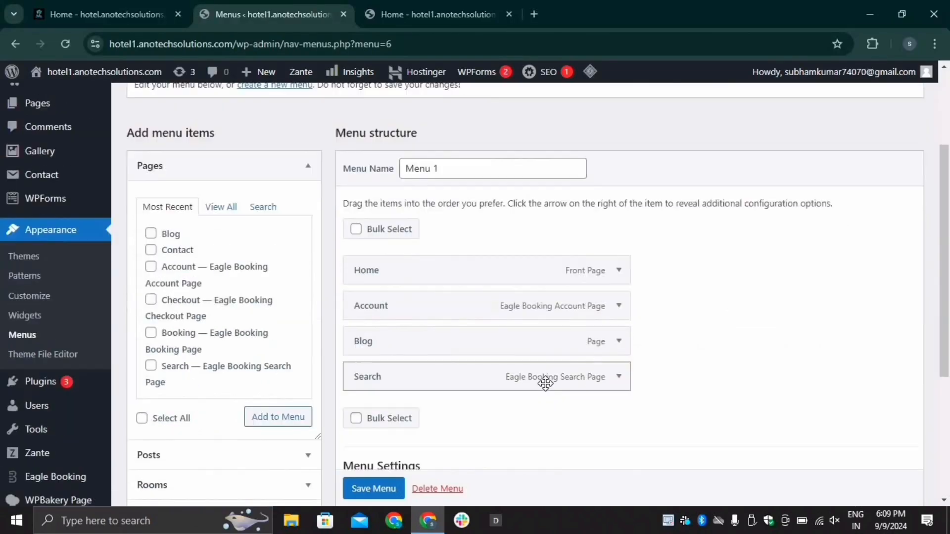
{"action": "scroll", "coordinate": [545, 383], "scroll_direction": "down", "scroll_amount": 1}
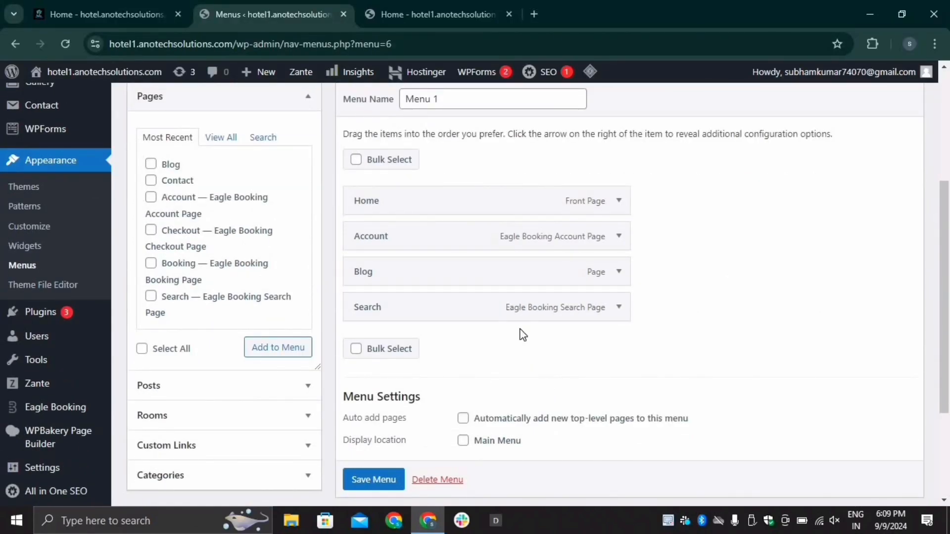
Step: Assign Menu 1 to the Main Menu display location, save it, and check the navigation on the reloaded home page
{"action": "scroll", "coordinate": [523, 335], "scroll_direction": "down", "scroll_amount": 2}
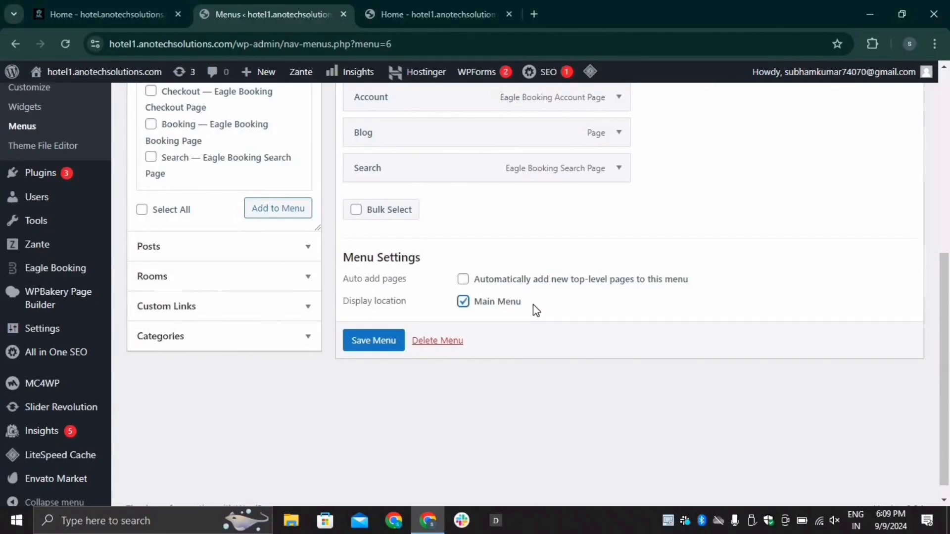
{"action": "left_click", "coordinate": [374, 350]}
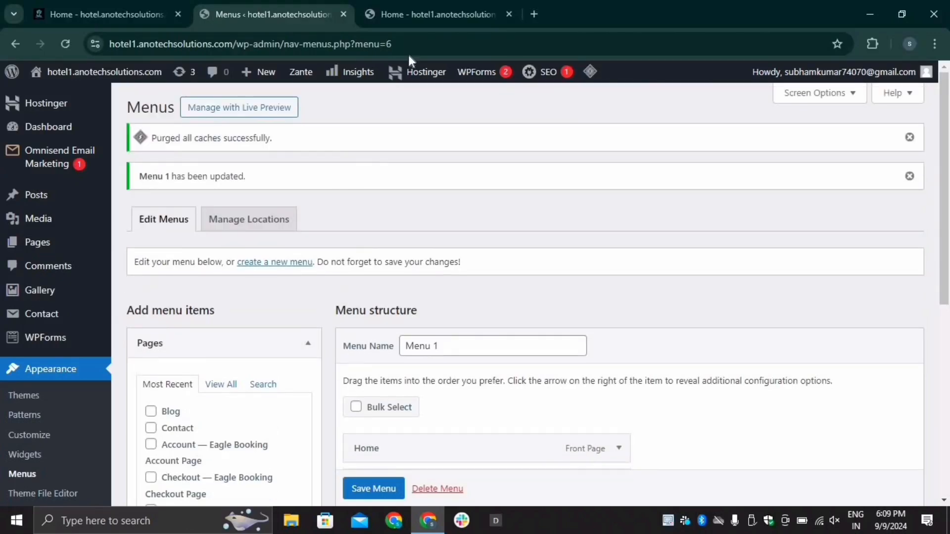
{"action": "left_click", "coordinate": [411, 13]}
{"action": "left_click", "coordinate": [69, 44]}
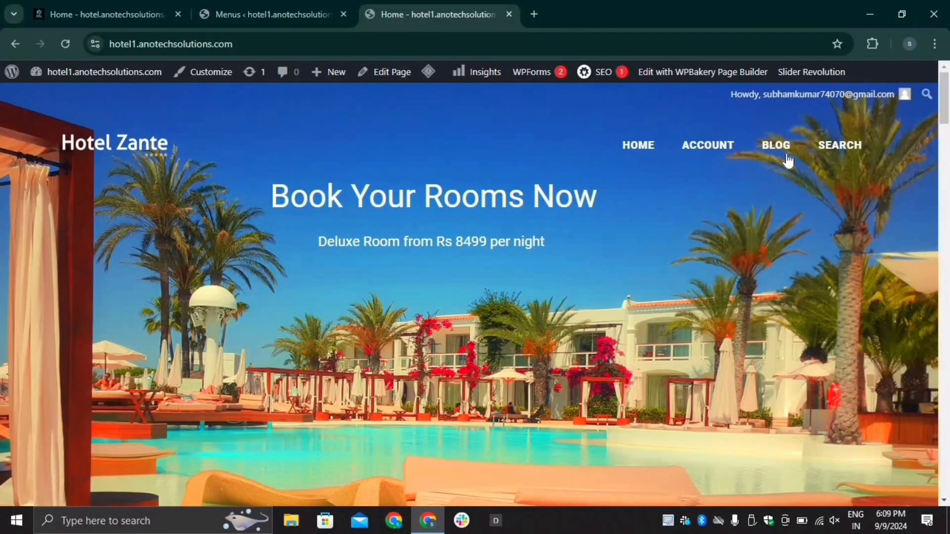
{"action": "scroll", "coordinate": [450, 309], "scroll_direction": "down", "scroll_amount": 3}
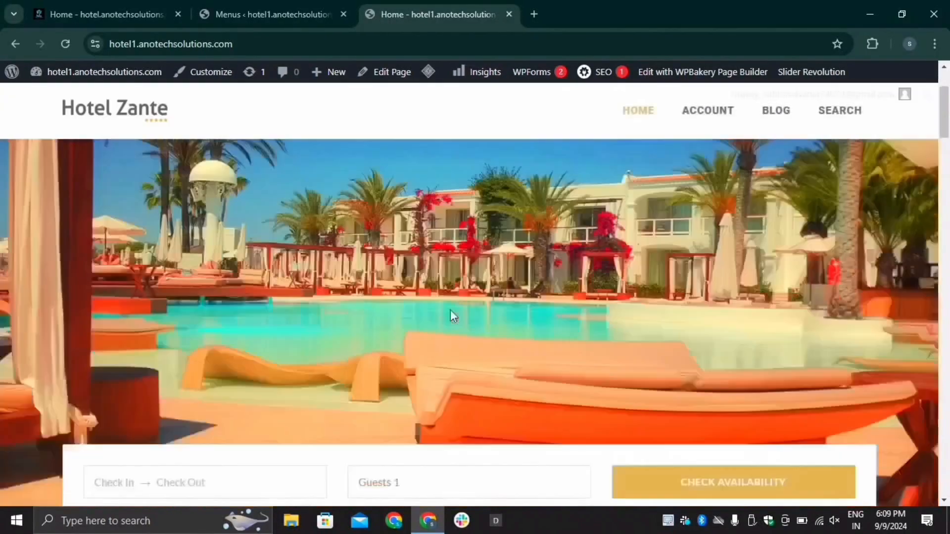
{"action": "scroll", "coordinate": [450, 309], "scroll_direction": "up", "scroll_amount": 3}
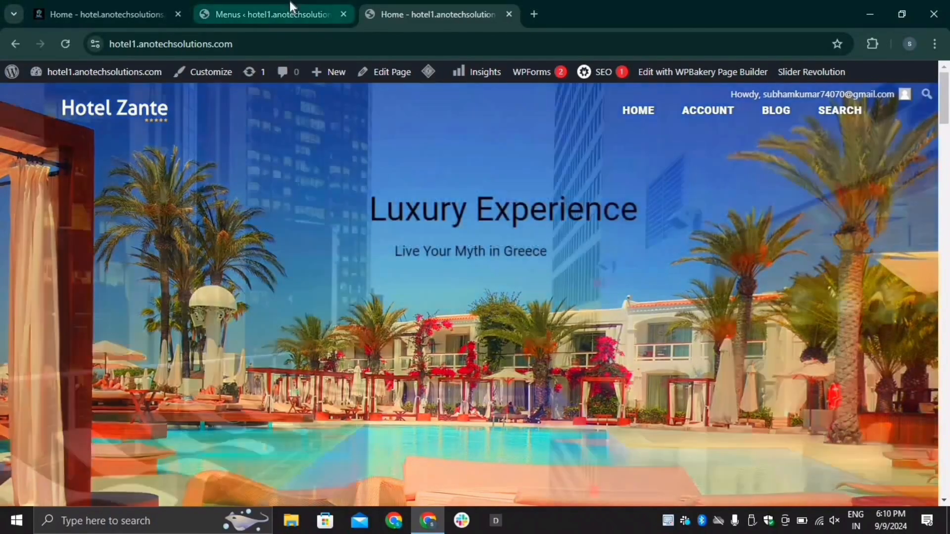
Step: Create a new navigation menu named "Footer" on the Menus page
{"action": "left_click", "coordinate": [290, 3]}
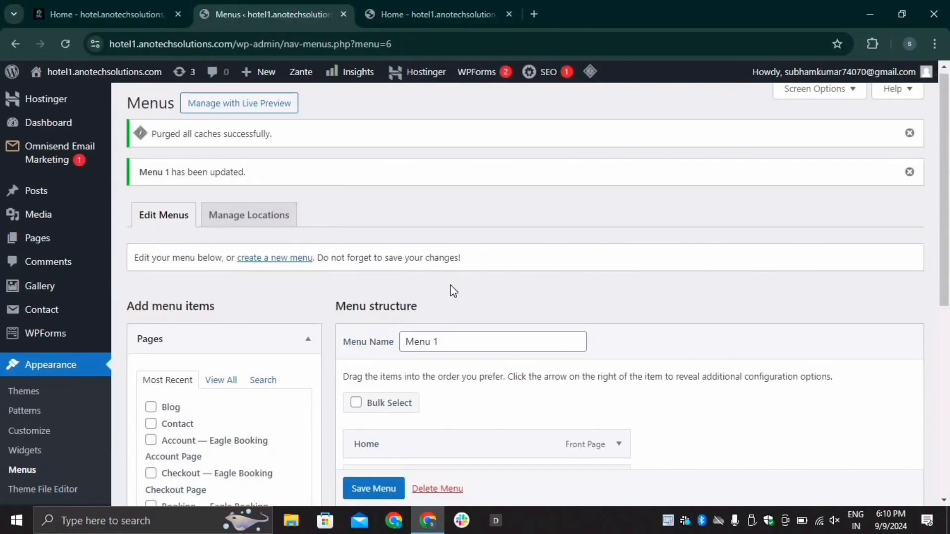
{"action": "scroll", "coordinate": [450, 285], "scroll_direction": "down", "scroll_amount": 3}
{"action": "scroll", "coordinate": [450, 287], "scroll_direction": "up", "scroll_amount": 3}
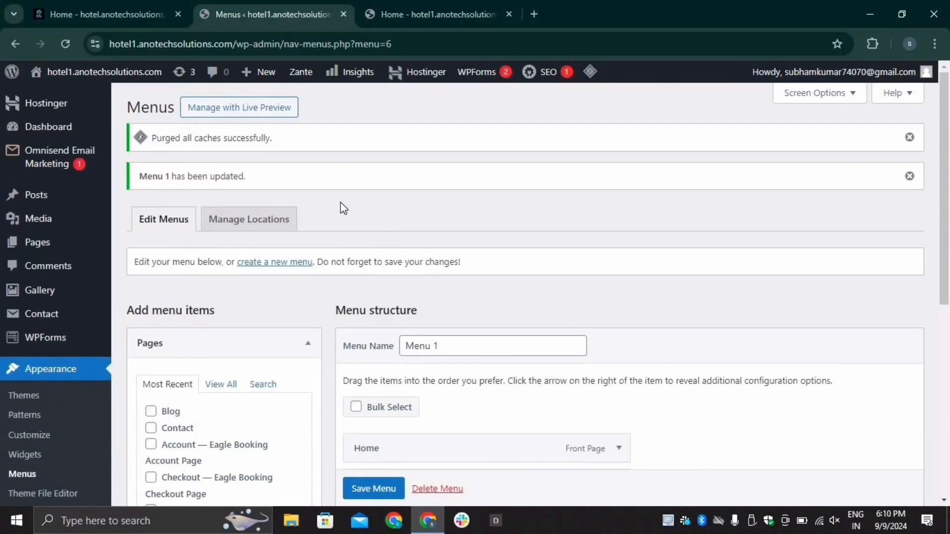
{"action": "left_click", "coordinate": [283, 264]}
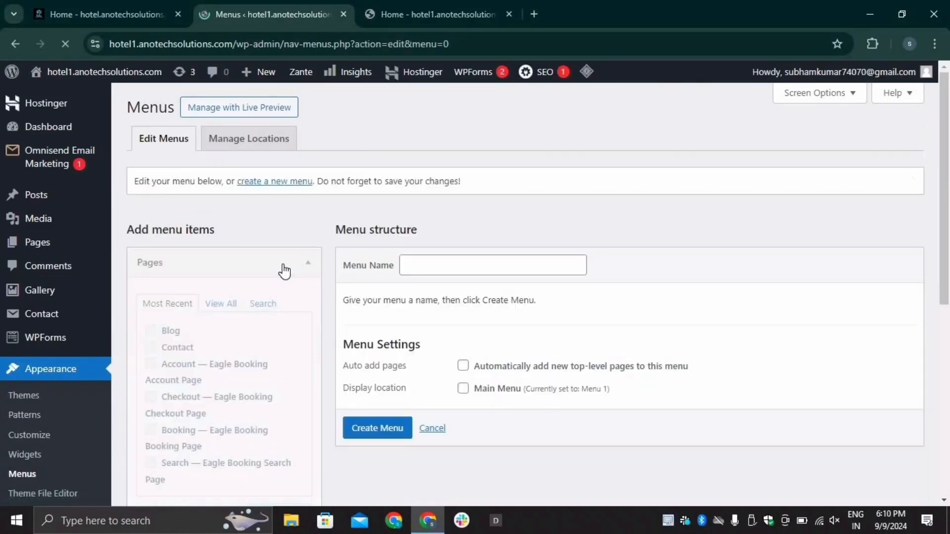
{"action": "left_click", "coordinate": [411, 259]}
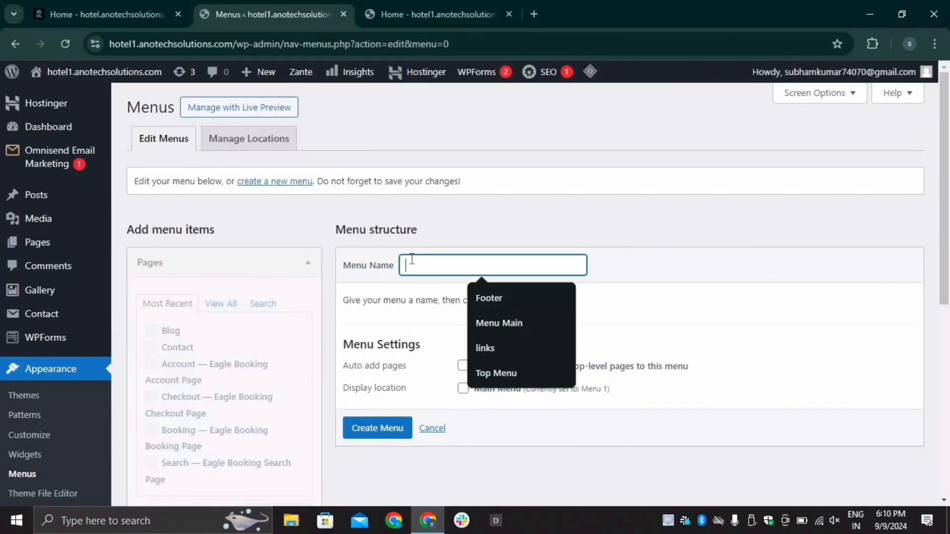
{"action": "left_click", "coordinate": [488, 300]}
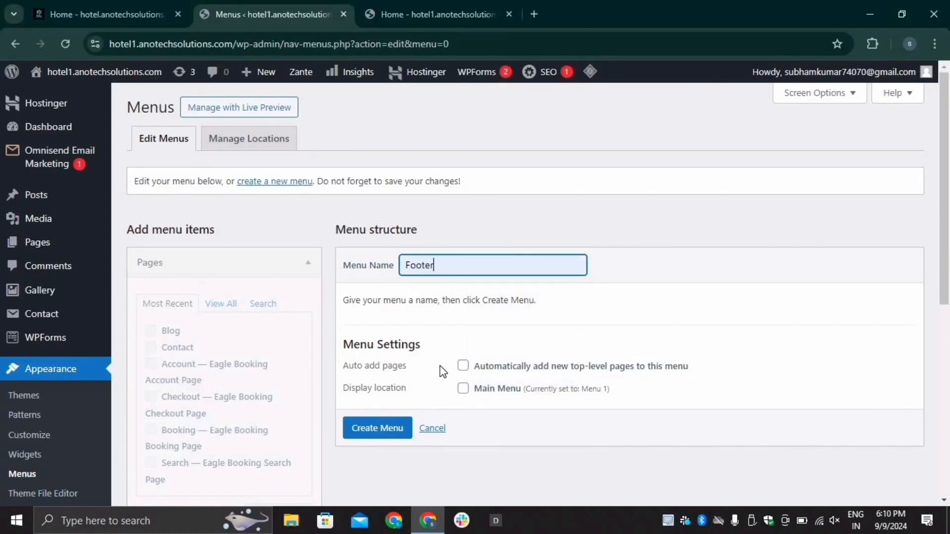
{"action": "left_click", "coordinate": [377, 429]}
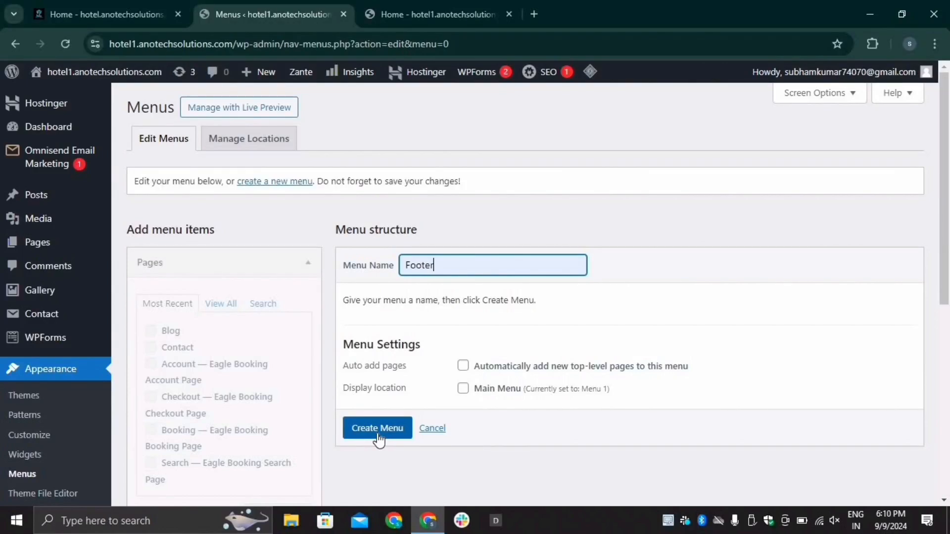
{"action": "left_click", "coordinate": [377, 433]}
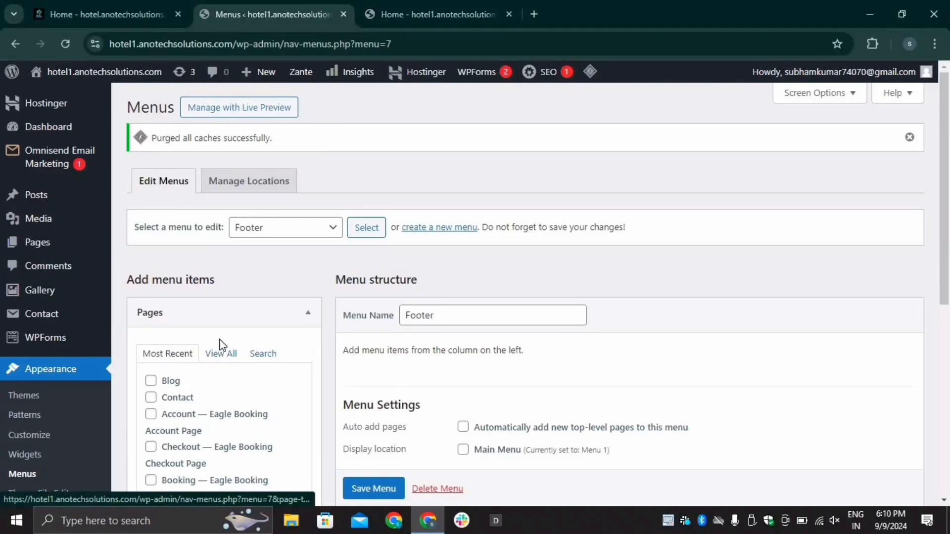
Step: Add the Blog, Contact, Account, Checkout and Booking pages to the Footer menu and save it
{"action": "scroll", "coordinate": [220, 359], "scroll_direction": "down", "scroll_amount": 2}
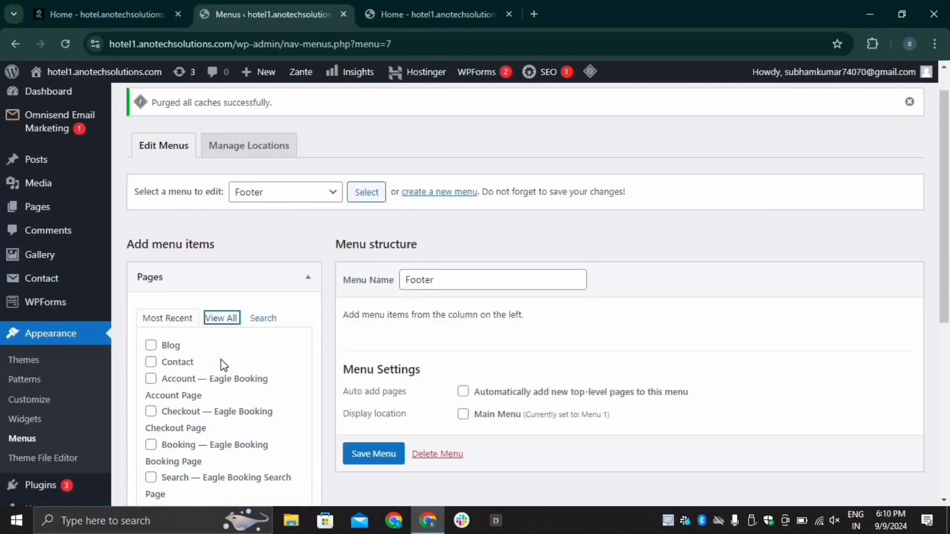
{"action": "left_click", "coordinate": [151, 311]}
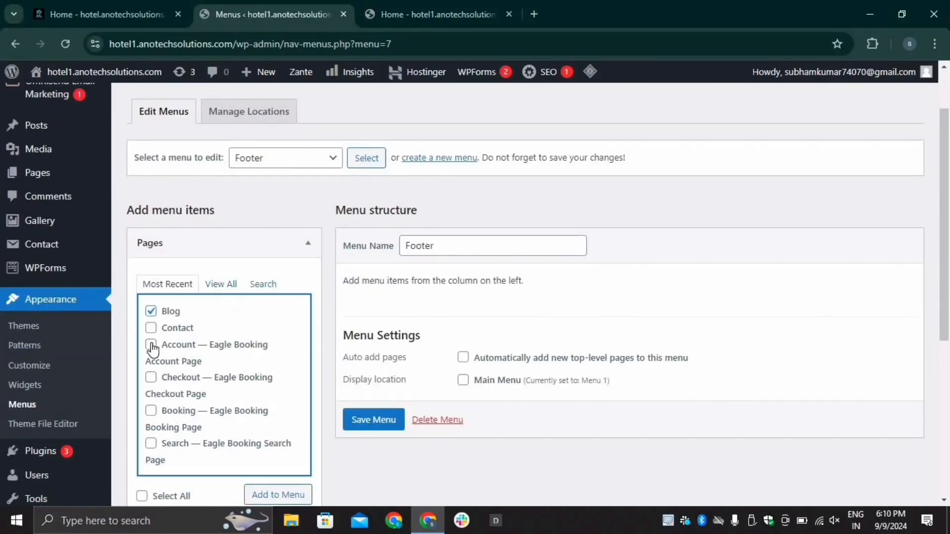
{"action": "left_click", "coordinate": [151, 344]}
{"action": "left_click", "coordinate": [151, 328]}
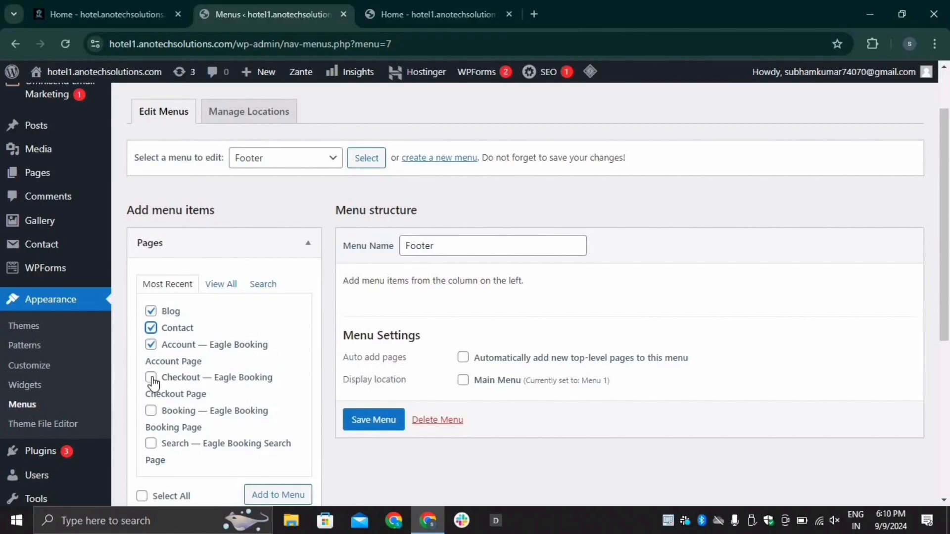
{"action": "left_click", "coordinate": [151, 376]}
{"action": "left_click", "coordinate": [151, 411]}
{"action": "scroll", "coordinate": [239, 391], "scroll_direction": "down", "scroll_amount": 2}
{"action": "left_click", "coordinate": [278, 428]}
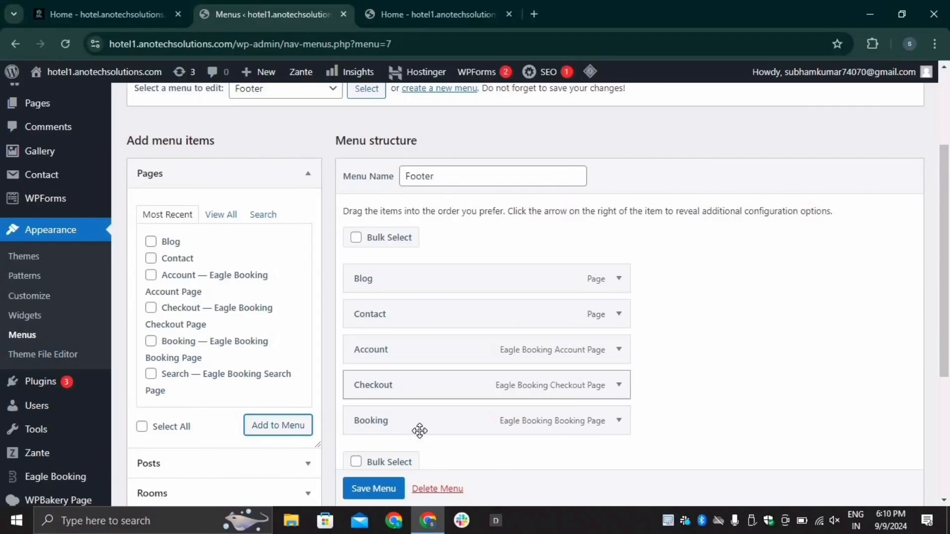
{"action": "scroll", "coordinate": [391, 455], "scroll_direction": "down", "scroll_amount": 3}
{"action": "left_click", "coordinate": [374, 488]}
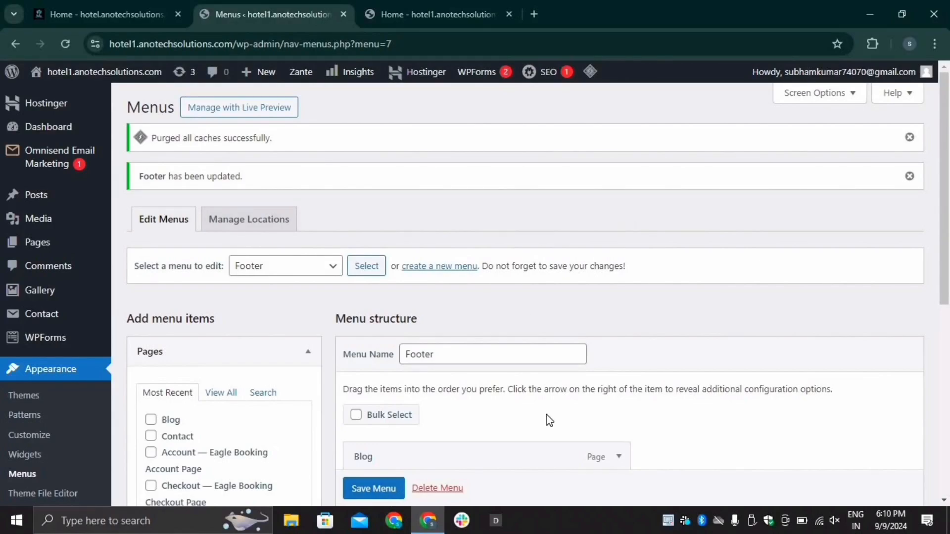
Step: Review the Footer menu's items and settings, and open the site's widget areas
{"action": "scroll", "coordinate": [445, 398], "scroll_direction": "down", "scroll_amount": 3}
{"action": "scroll", "coordinate": [440, 343], "scroll_direction": "down", "scroll_amount": 1}
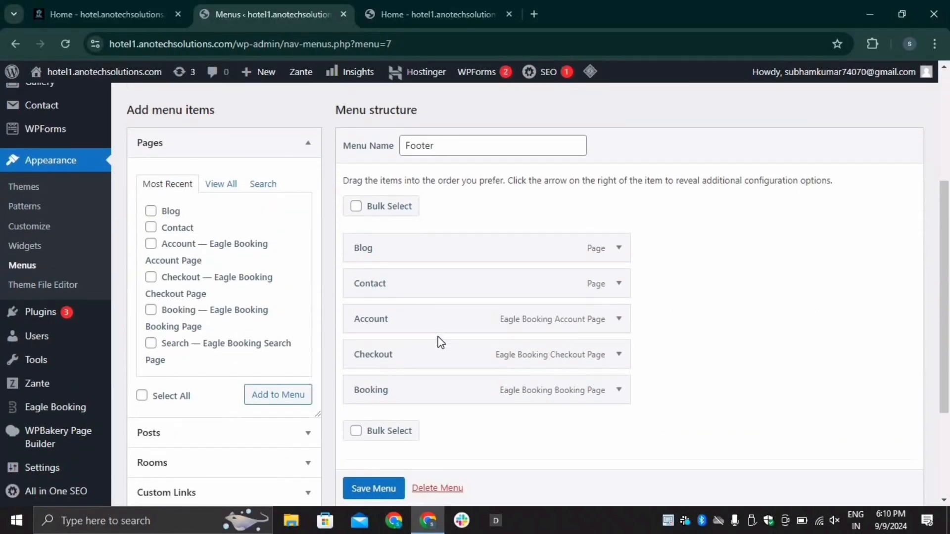
{"action": "scroll", "coordinate": [435, 366], "scroll_direction": "down", "scroll_amount": 1}
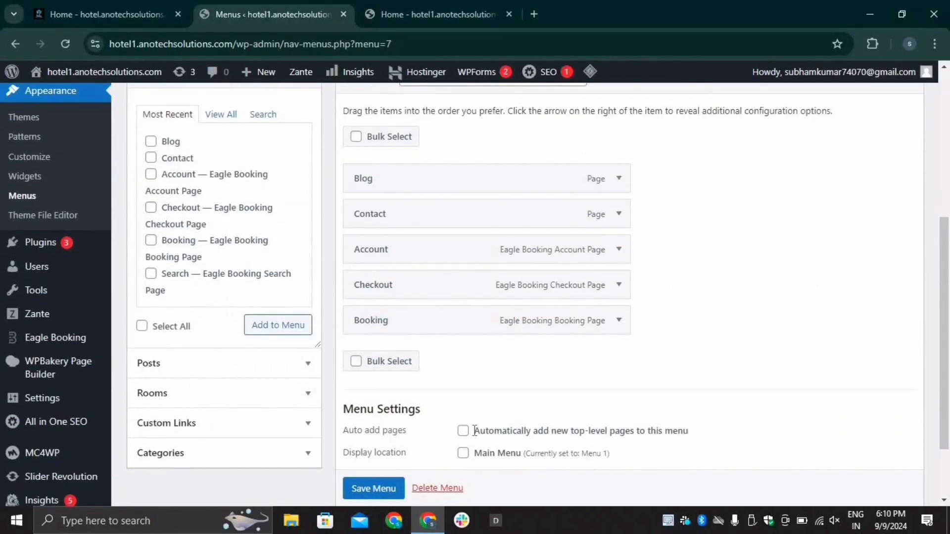
{"action": "scroll", "coordinate": [474, 430], "scroll_direction": "down", "scroll_amount": 1}
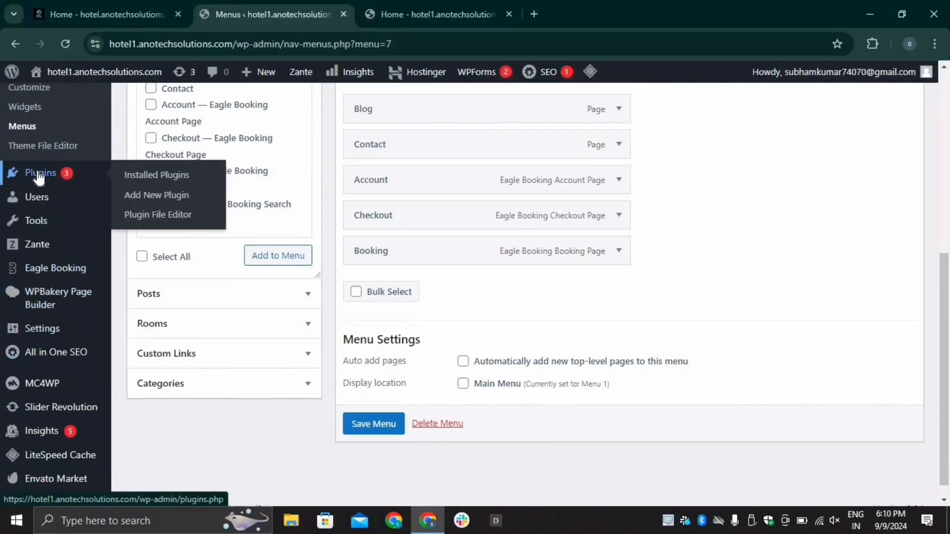
{"action": "scroll", "coordinate": [40, 181], "scroll_direction": "up", "scroll_amount": 3}
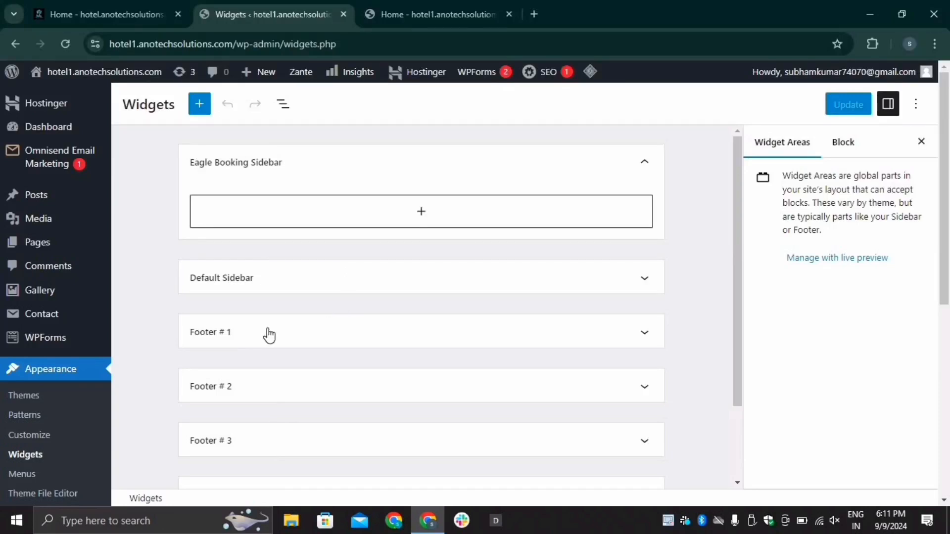
Step: Add the "Zante - About (Footer)" widget to the Footer # 1 area
{"action": "left_click", "coordinate": [269, 335]}
{"action": "scroll", "coordinate": [408, 275], "scroll_direction": "down", "scroll_amount": 3}
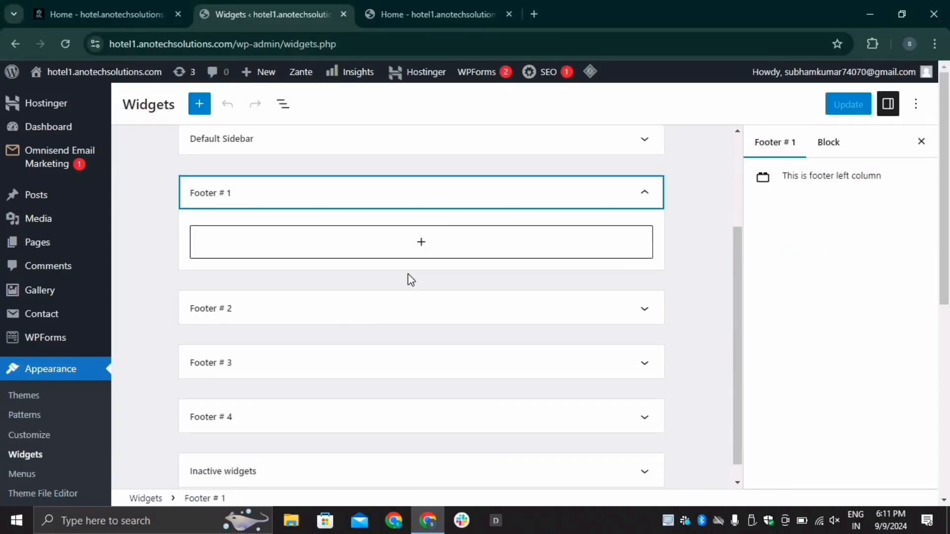
{"action": "left_click", "coordinate": [421, 245]}
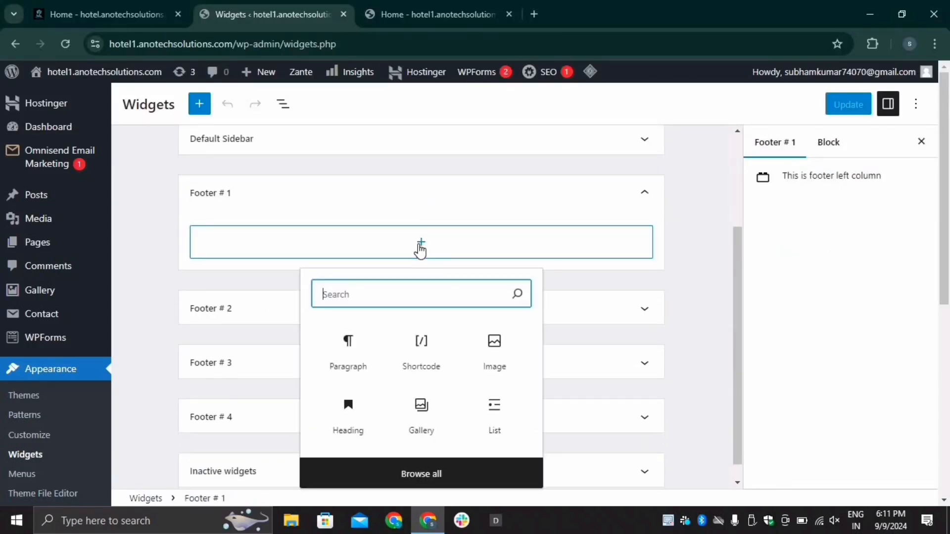
{"action": "type", "text": "abo"}
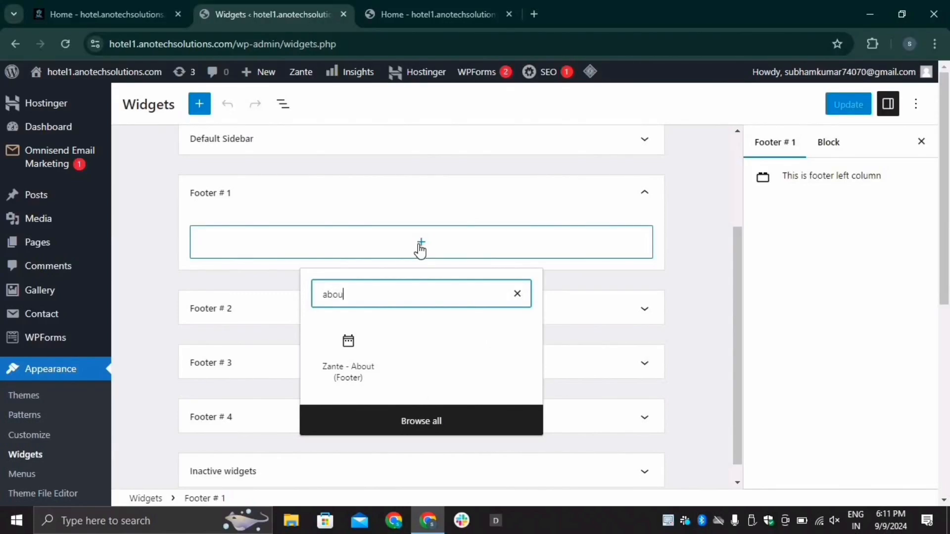
{"action": "type", "text": "u"}
{"action": "left_click", "coordinate": [349, 348]}
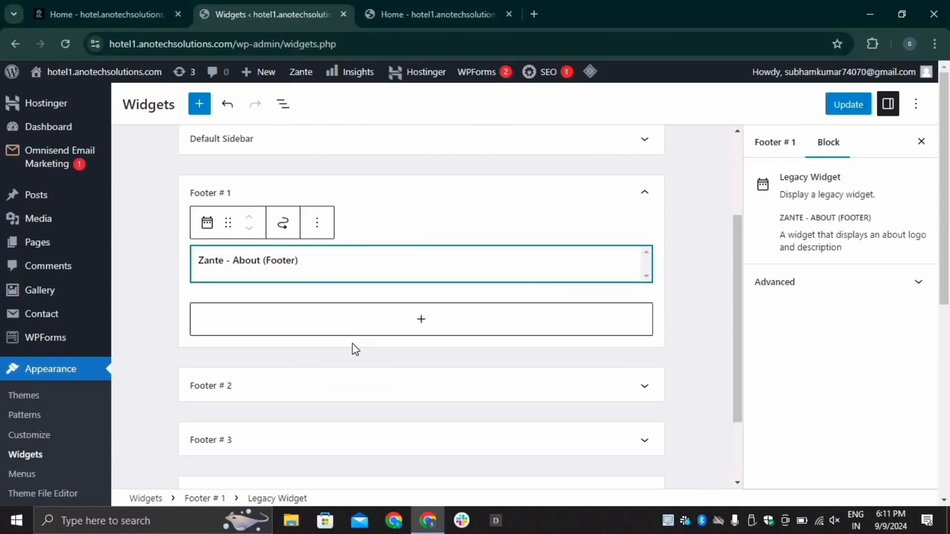
{"action": "left_click", "coordinate": [308, 353]}
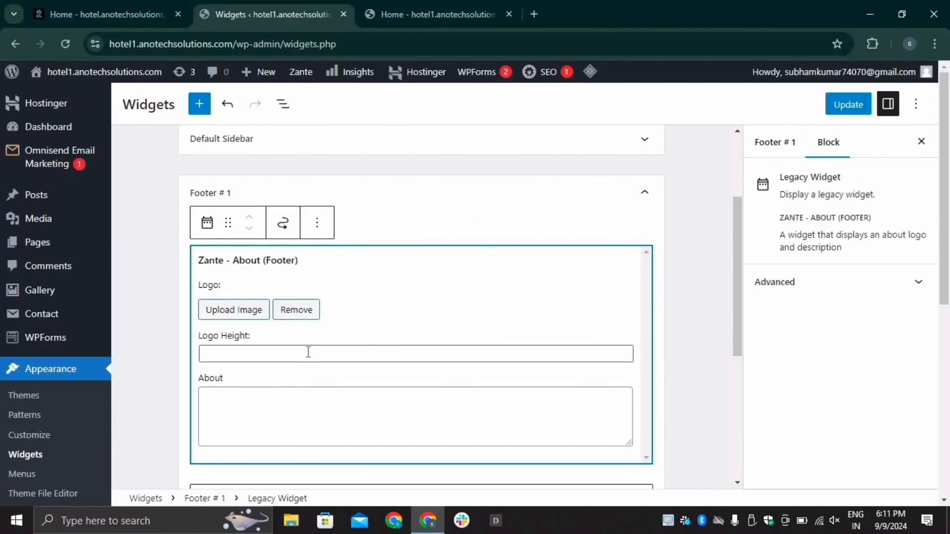
Step: Upload the logo_footer-2 image from the hotel images folder and set it as the About widget's logo
{"action": "left_click", "coordinate": [245, 317]}
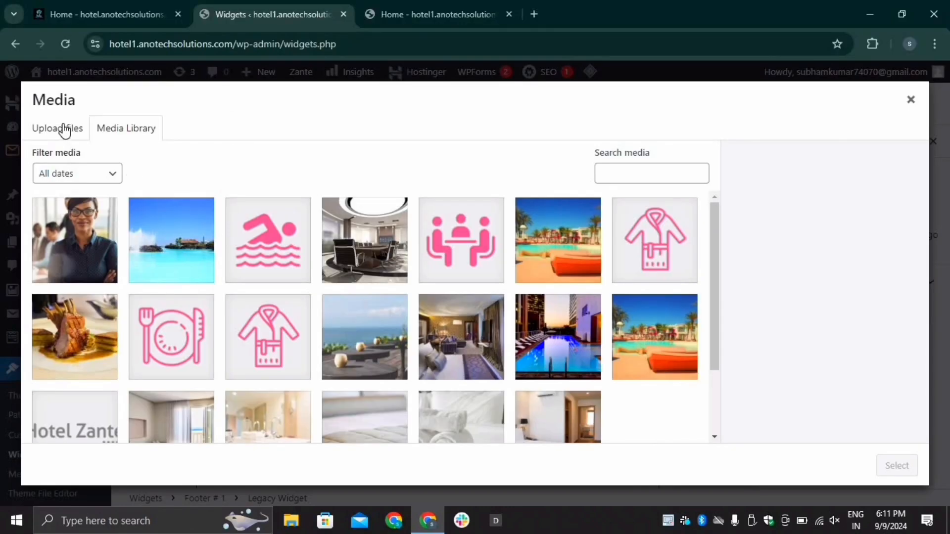
{"action": "left_click", "coordinate": [64, 129]}
{"action": "left_click", "coordinate": [454, 321]}
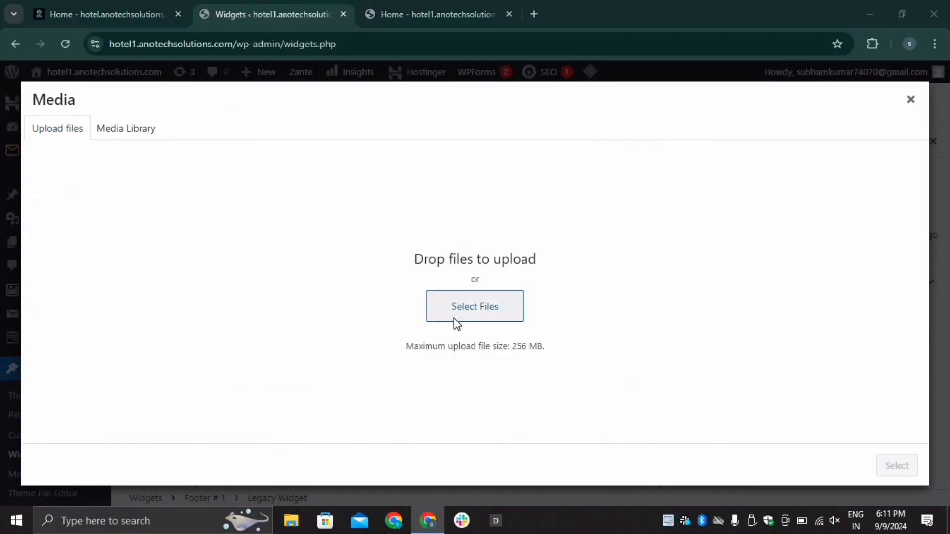
{"action": "scroll", "coordinate": [311, 221], "scroll_direction": "down", "scroll_amount": 5}
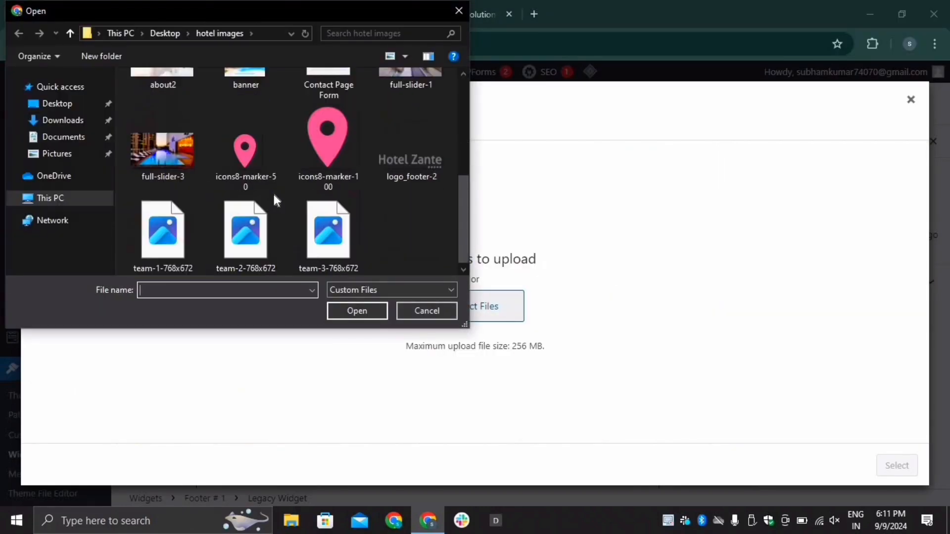
{"action": "double_click", "coordinate": [407, 162]}
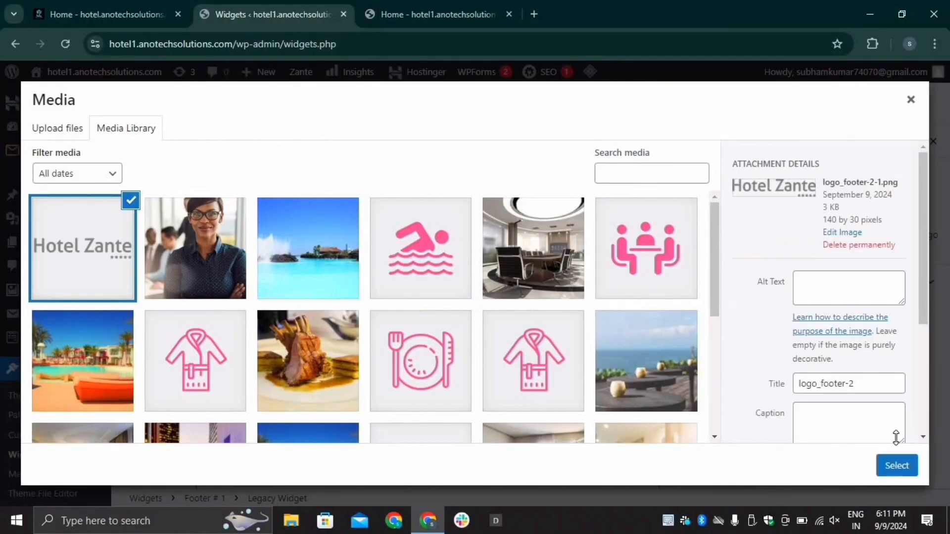
{"action": "left_click", "coordinate": [896, 465]}
{"action": "scroll", "coordinate": [286, 297], "scroll_direction": "down", "scroll_amount": 2}
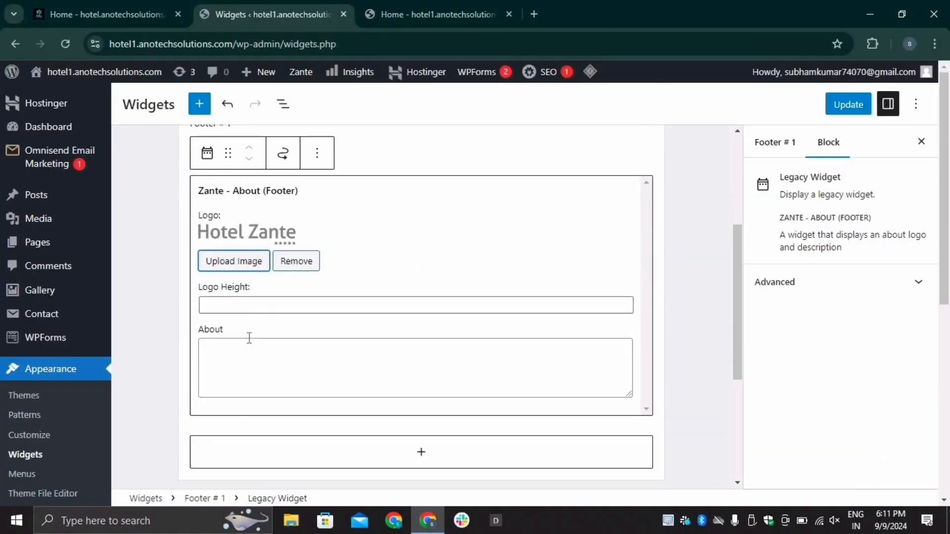
Step: Copy the "Welcome to Zante Hotel" paragraph from the reference site's footer into the About text of the Footer # 1 widget
{"action": "left_click", "coordinate": [218, 351]}
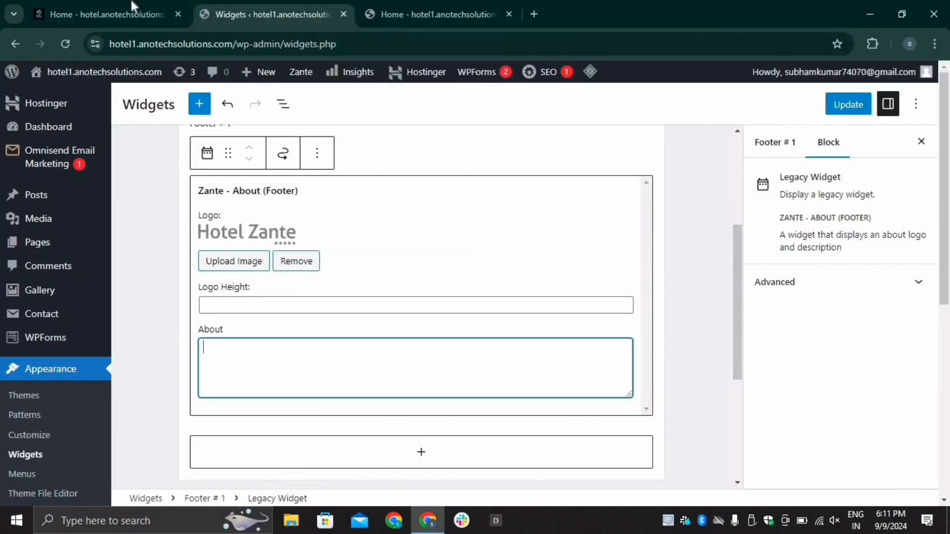
{"action": "left_click", "coordinate": [132, 5]}
{"action": "scroll", "coordinate": [712, 343], "scroll_direction": "down", "scroll_amount": 15}
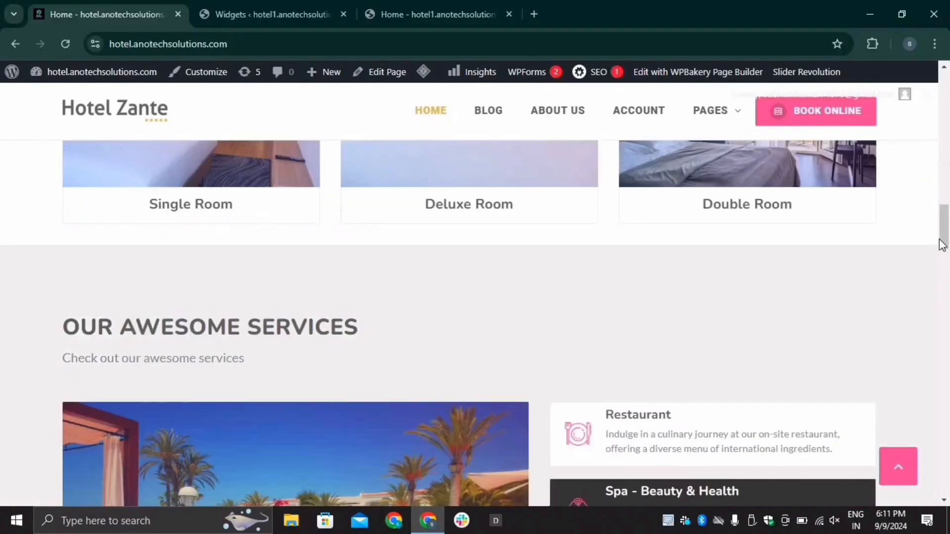
{"action": "left_click_drag", "start_coordinate": [941, 245], "coordinate": [935, 465]}
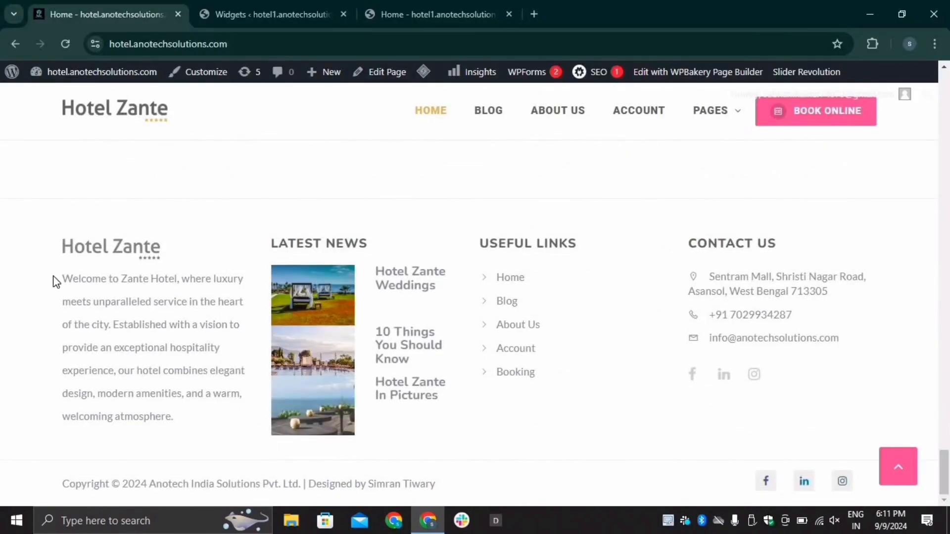
{"action": "triple_click", "coordinate": [143, 340]}
{"action": "key", "text": "ctrl+c"}
{"action": "left_click", "coordinate": [290, 6]}
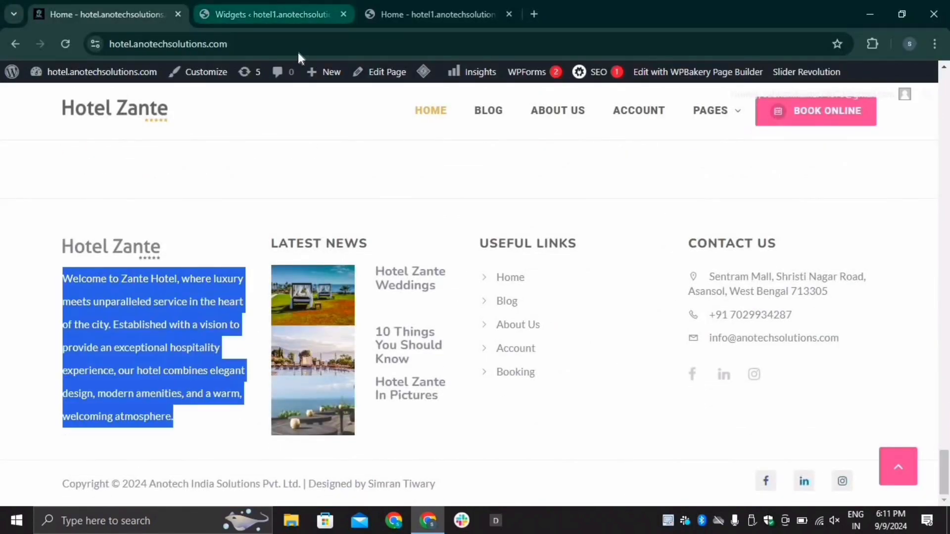
{"action": "key", "text": "ctrl+v"}
{"action": "scroll", "coordinate": [407, 364], "scroll_direction": "down", "scroll_amount": 2}
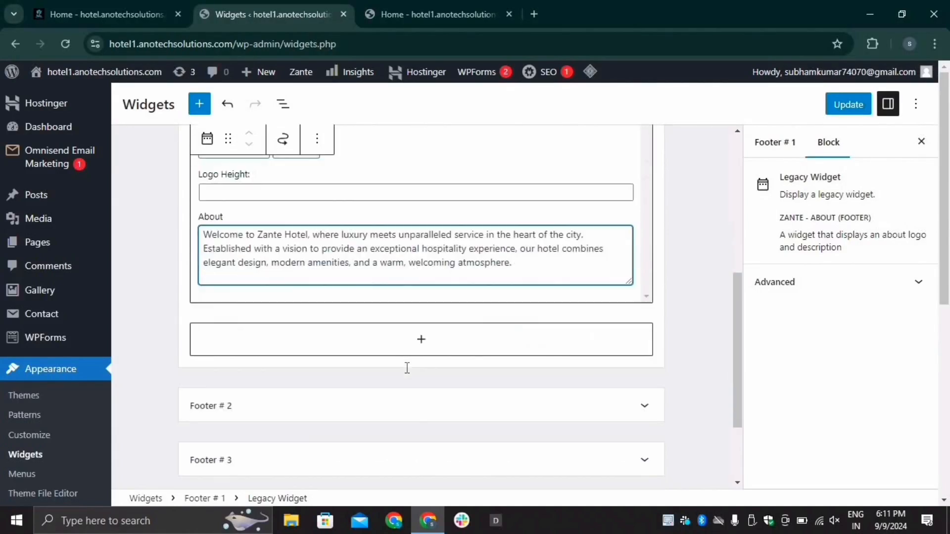
{"action": "scroll", "coordinate": [388, 322], "scroll_direction": "up", "scroll_amount": 3}
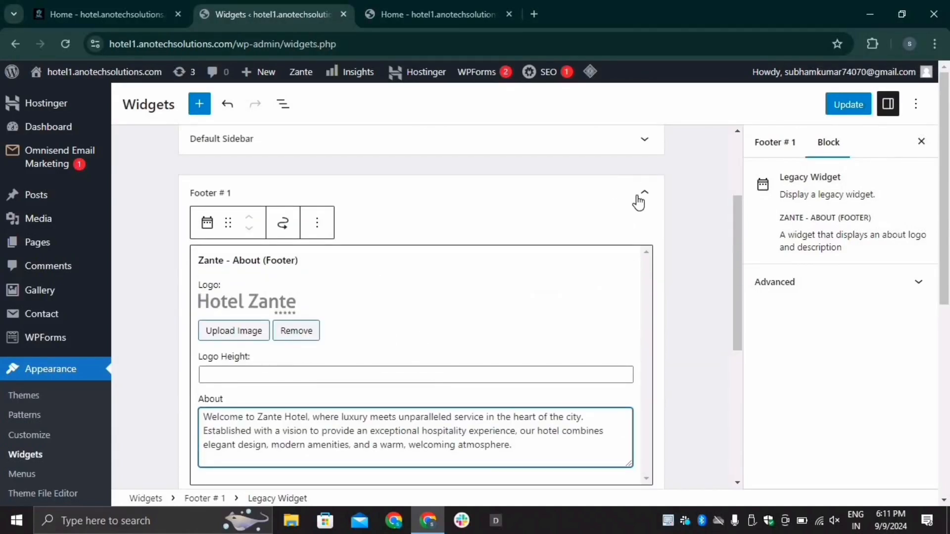
{"action": "left_click", "coordinate": [641, 195]}
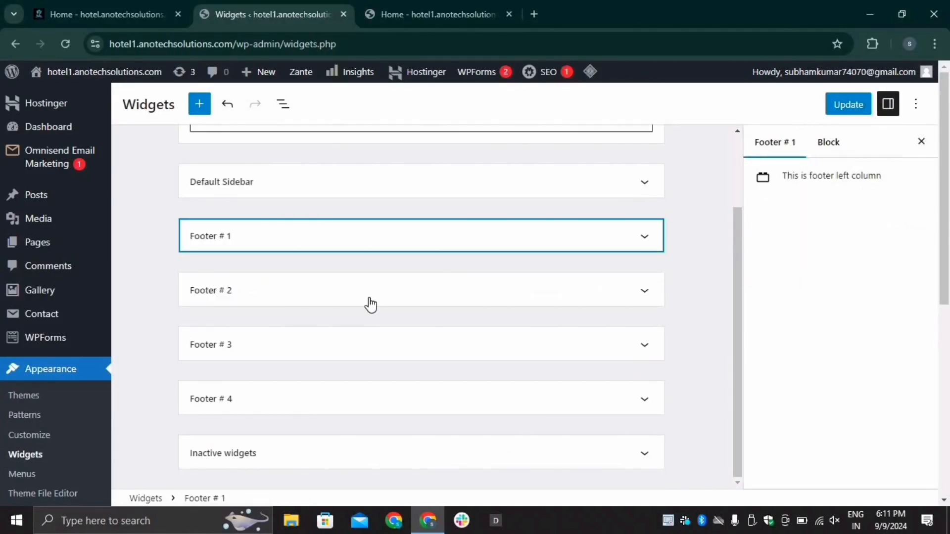
Step: Add the "Zante - Recent Posts" widget to the Footer # 2 area
{"action": "left_click", "coordinate": [370, 304]}
{"action": "left_click", "coordinate": [418, 340]}
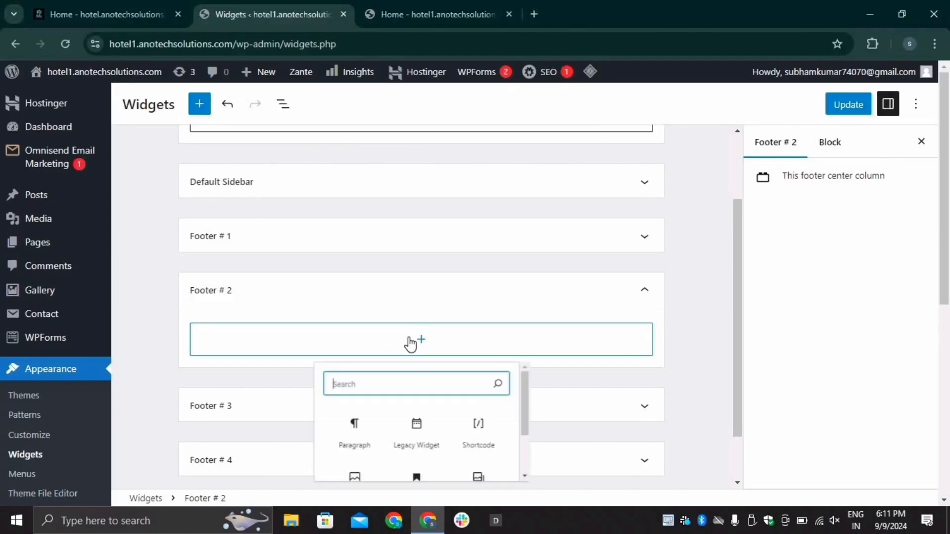
{"action": "scroll", "coordinate": [366, 400], "scroll_direction": "down", "scroll_amount": 2}
{"action": "scroll", "coordinate": [359, 407], "scroll_direction": "up", "scroll_amount": 2}
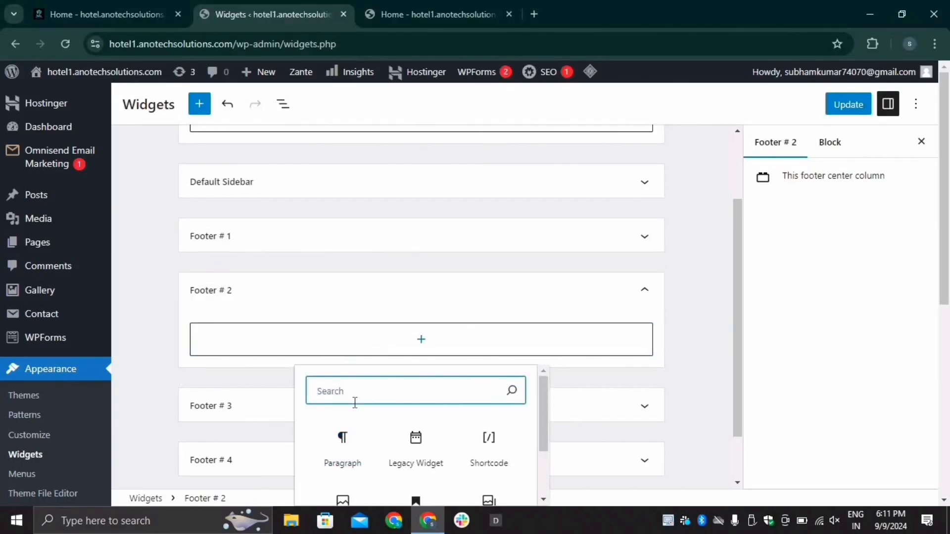
{"action": "type", "text": "rece"}
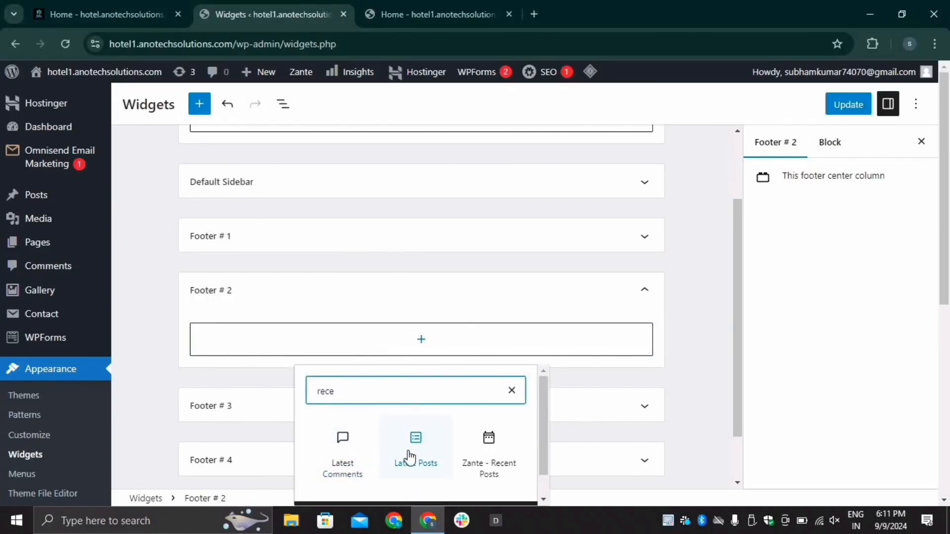
{"action": "left_click", "coordinate": [488, 445]}
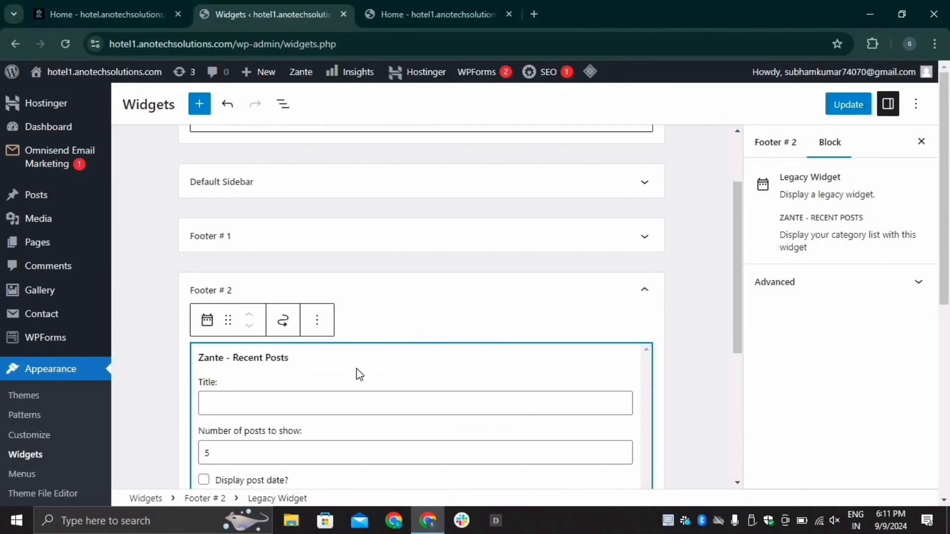
{"action": "scroll", "coordinate": [323, 357], "scroll_direction": "down", "scroll_amount": 1}
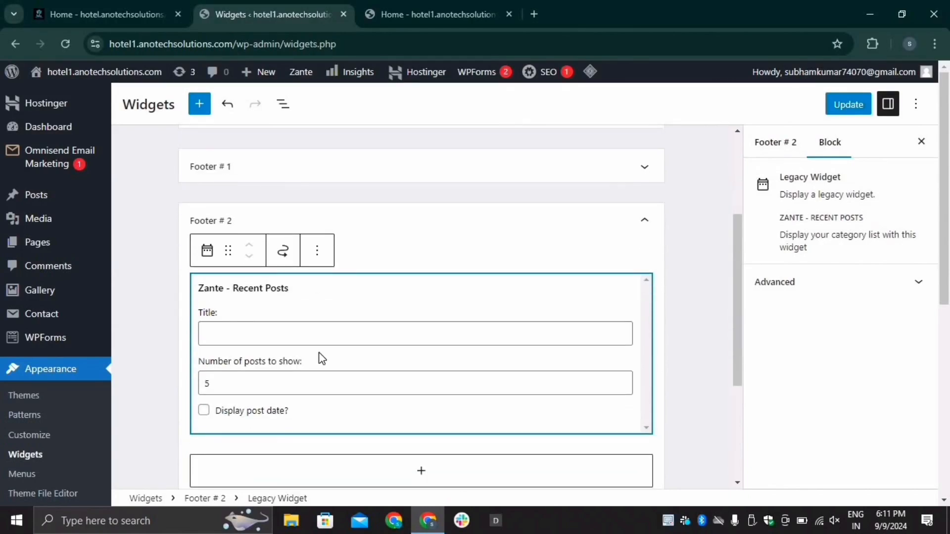
Step: Title the Recent Posts widget "LATEST NEWS", as on the reference site, and set it to show 3 posts
{"action": "left_click", "coordinate": [233, 334]}
{"action": "left_click", "coordinate": [84, 10]}
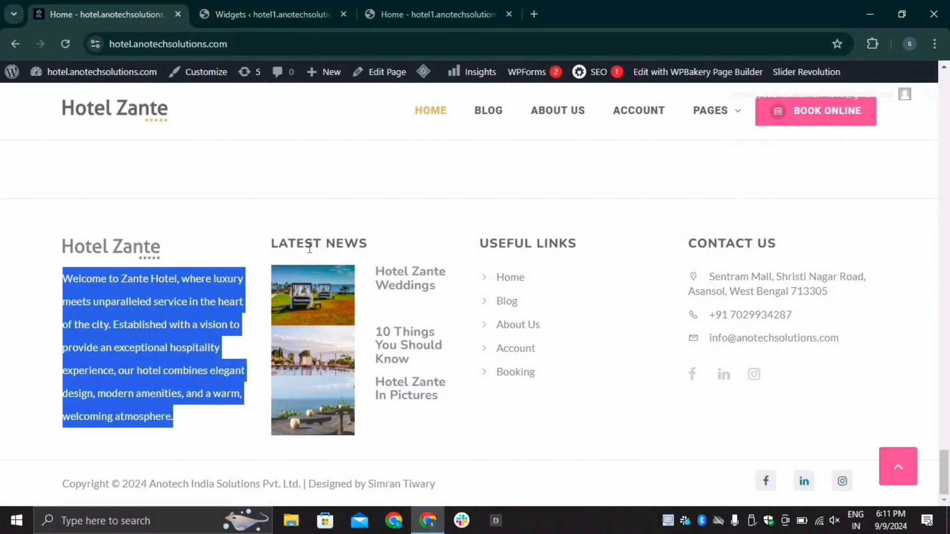
{"action": "left_click_drag", "start_coordinate": [271, 243], "coordinate": [372, 252]}
{"action": "left_click", "coordinate": [262, 15]}
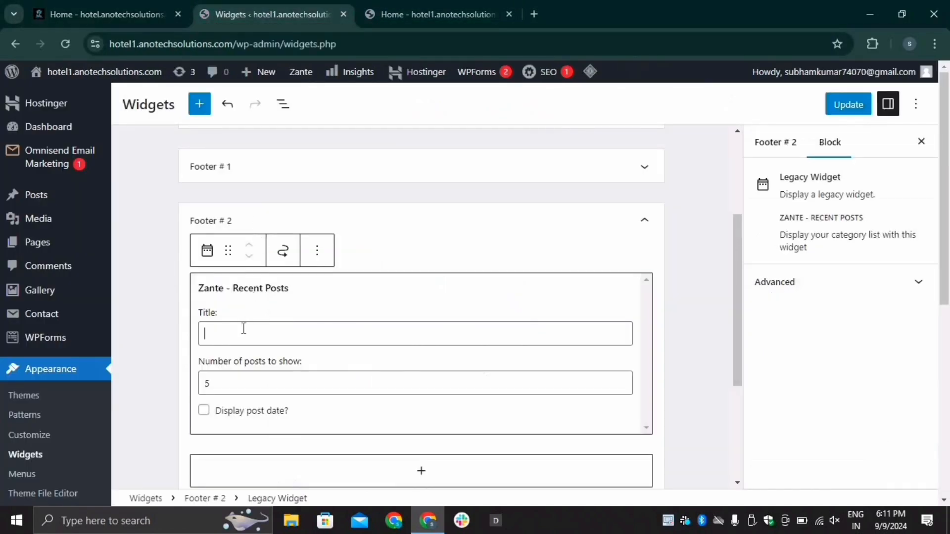
{"action": "type", "text": "LATEST NEWS"}
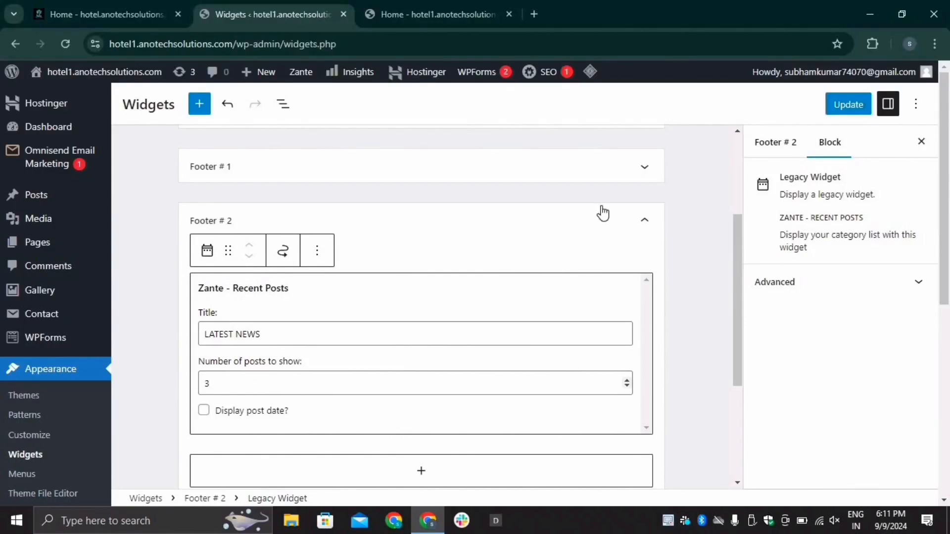
{"action": "left_click", "coordinate": [611, 223]}
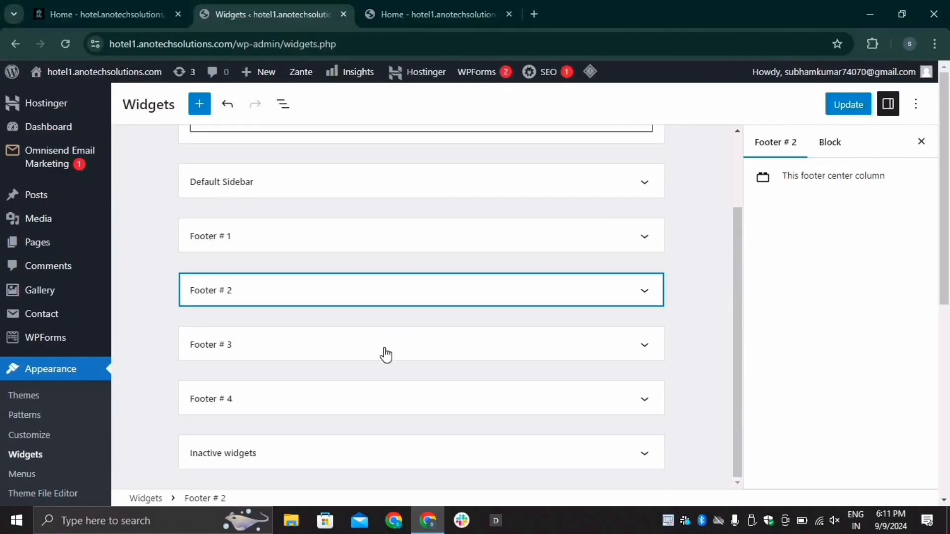
Step: Add the Navigation Menu widget to the Footer # 3 area
{"action": "left_click", "coordinate": [297, 368]}
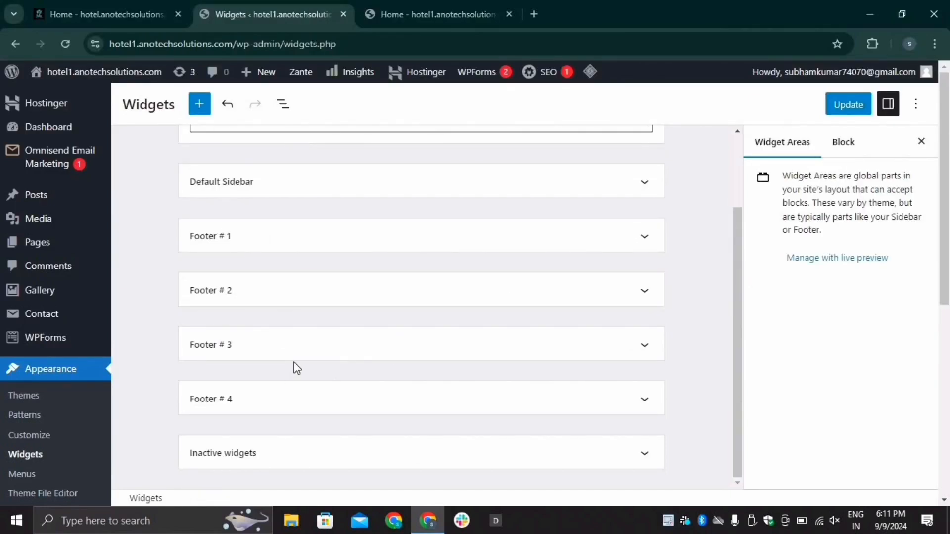
{"action": "left_click", "coordinate": [342, 340]}
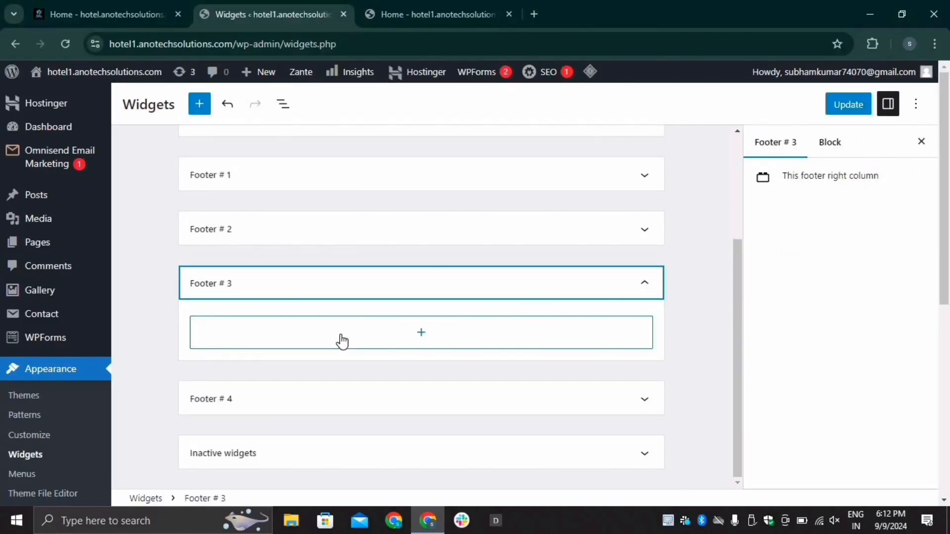
{"action": "left_click", "coordinate": [419, 333]}
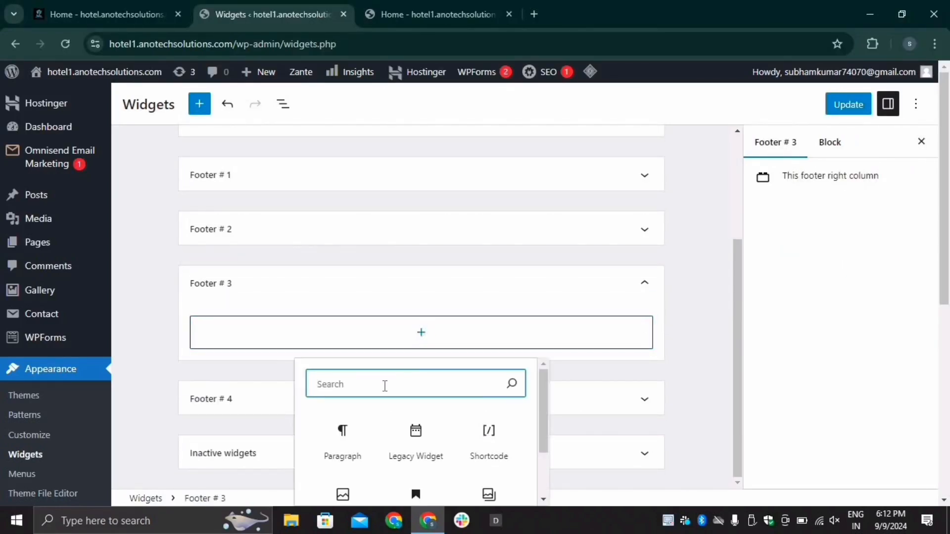
{"action": "type", "text": "navi"}
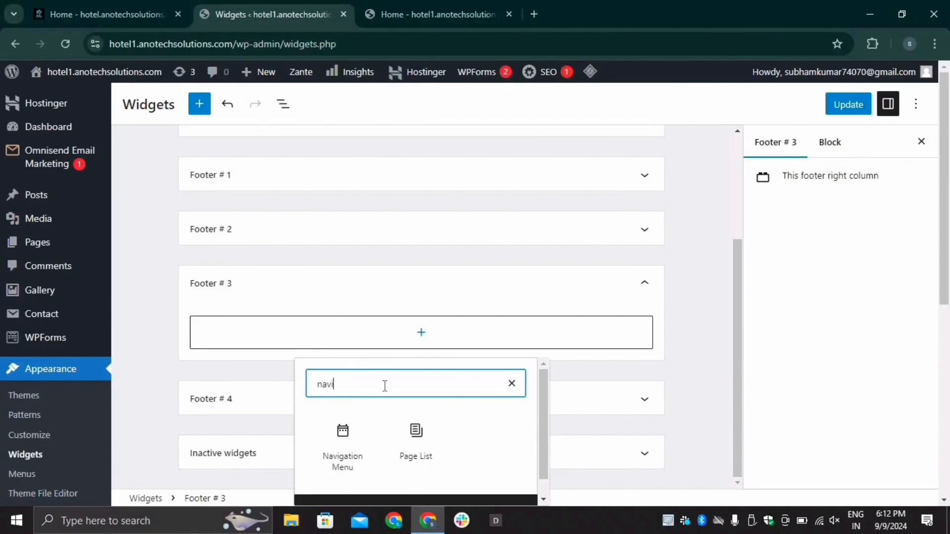
{"action": "left_click", "coordinate": [343, 434]}
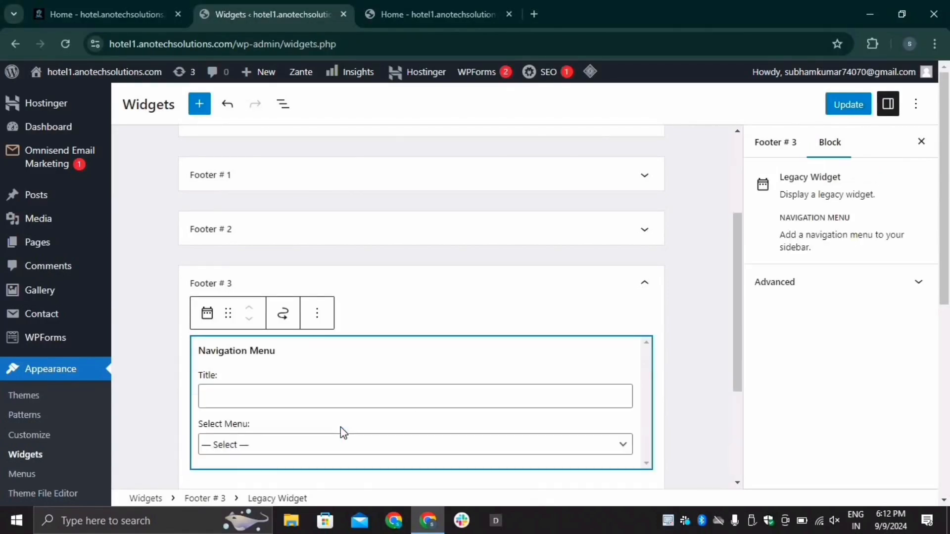
Step: Title the Navigation Menu widget "USEFUL LINKS", copied from the reference site, and assign the Footer menu to it
{"action": "left_click", "coordinate": [344, 404]}
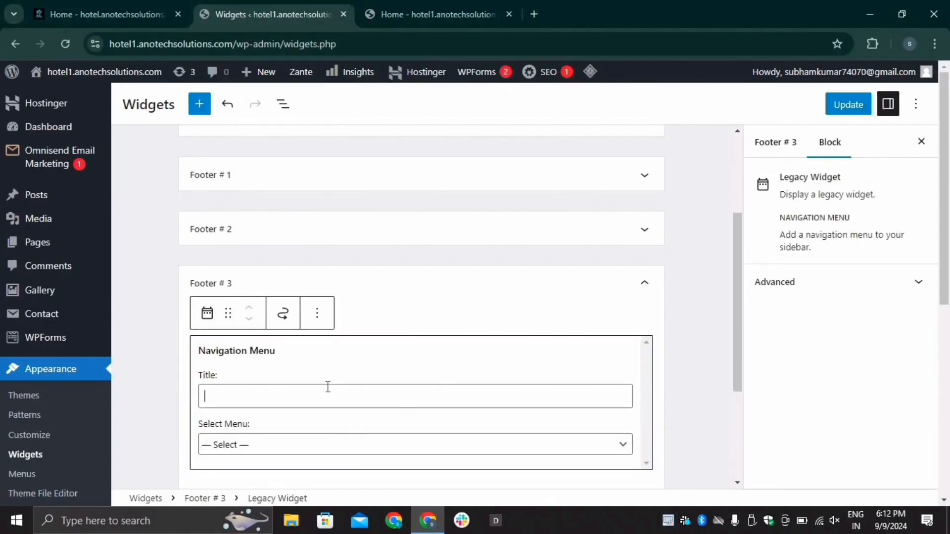
{"action": "left_click", "coordinate": [133, 12]}
{"action": "left_click_drag", "start_coordinate": [483, 243], "coordinate": [596, 253]}
{"action": "key", "text": "ctrl+c"}
{"action": "left_click", "coordinate": [272, 14]}
{"action": "key", "text": "ctrl+v"}
{"action": "left_click", "coordinate": [289, 456]}
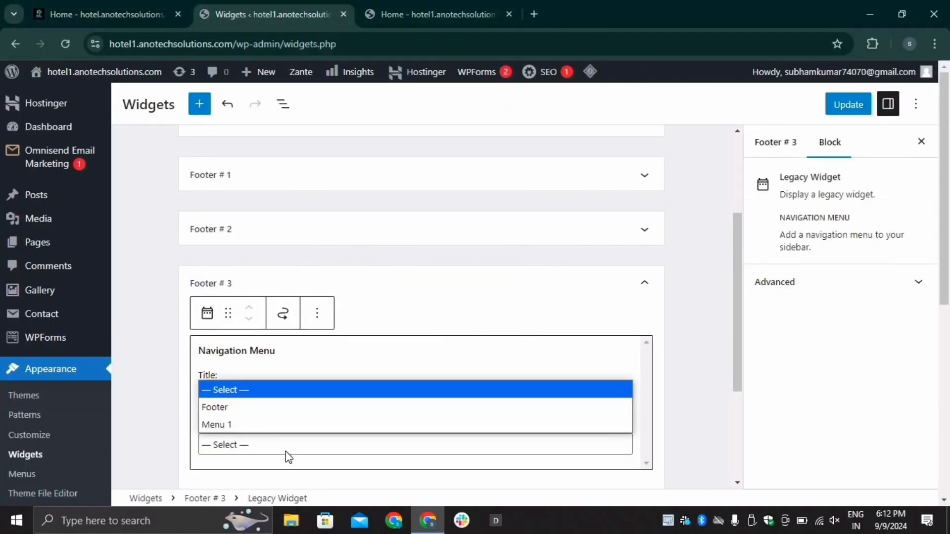
{"action": "left_click", "coordinate": [277, 409]}
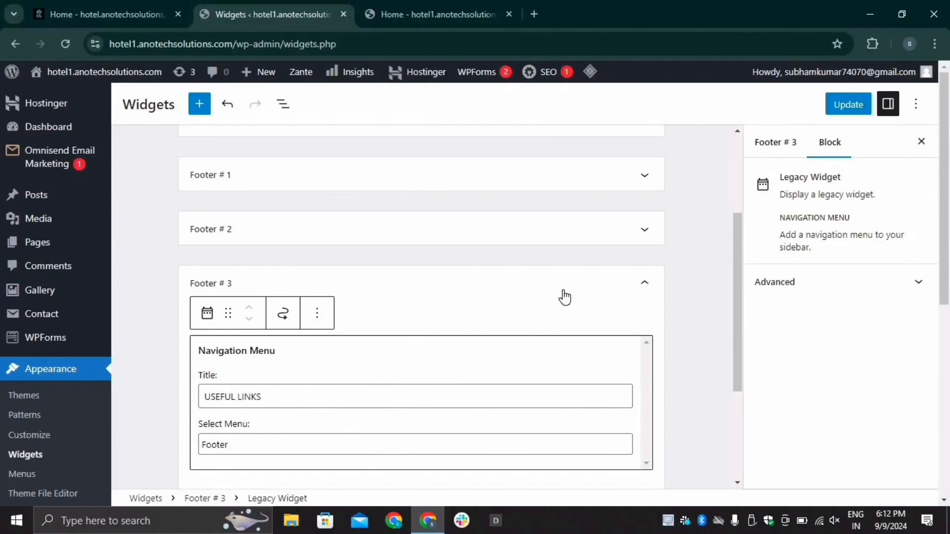
{"action": "left_click", "coordinate": [592, 290]}
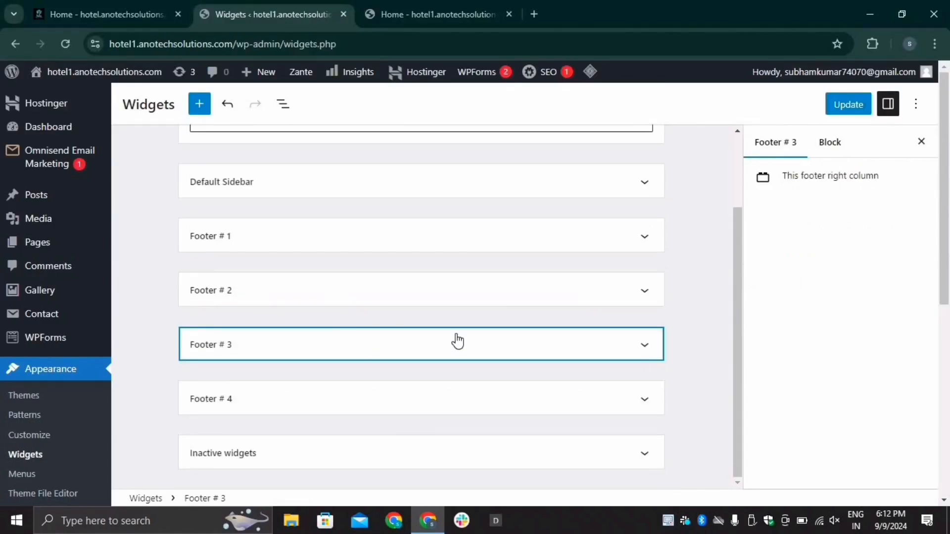
Step: Add the "Zante - Contact Information" widget to the Footer # 4 area
{"action": "scroll", "coordinate": [318, 392], "scroll_direction": "down", "scroll_amount": 3}
{"action": "left_click", "coordinate": [314, 399]}
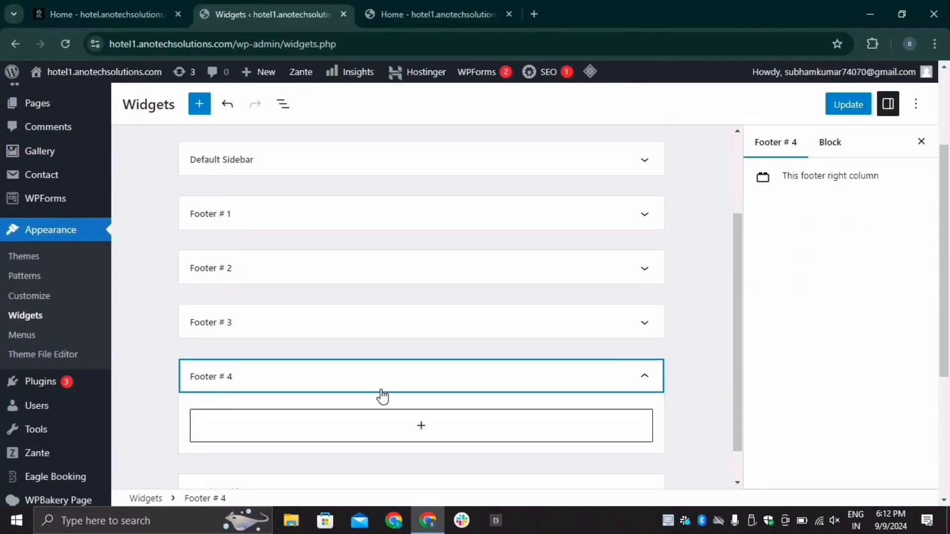
{"action": "left_click", "coordinate": [413, 385]}
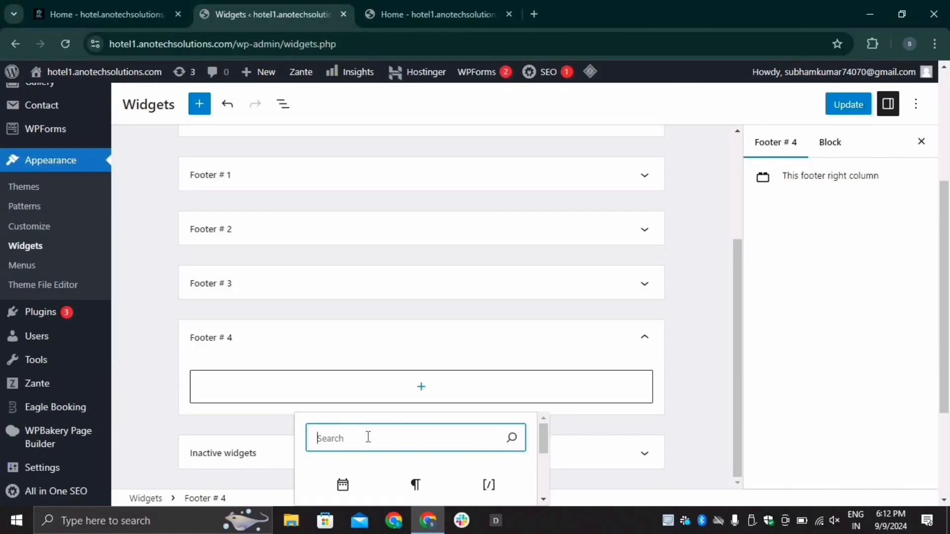
{"action": "type", "text": "cont"}
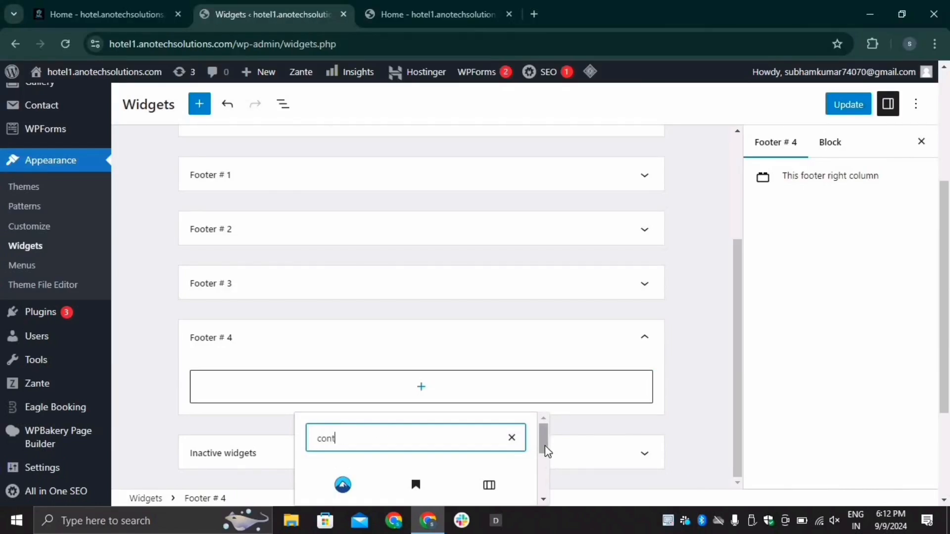
{"action": "mouse_move", "coordinate": [546, 451]}
{"action": "left_mouse_down"}
{"action": "mouse_move", "coordinate": [544, 476]}
{"action": "mouse_move", "coordinate": [548, 443]}
{"action": "left_mouse_up"}
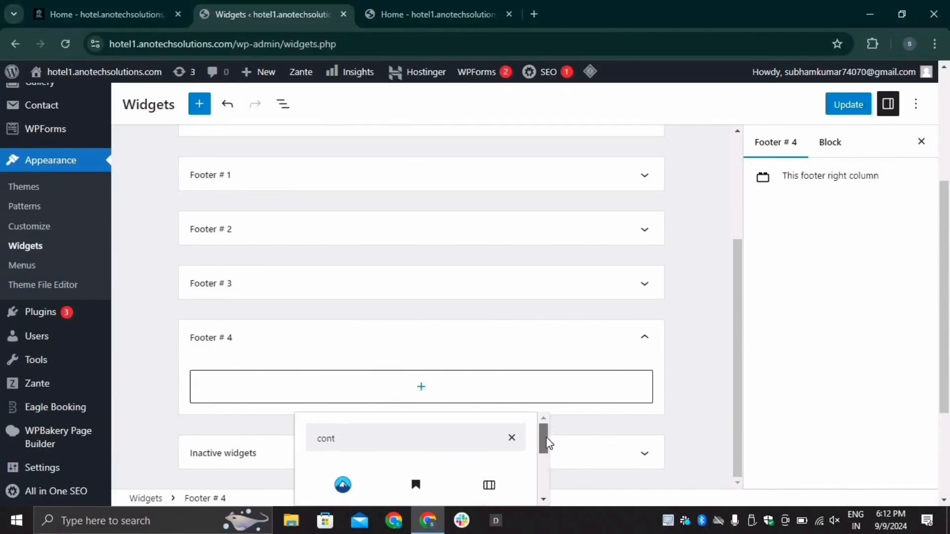
{"action": "left_click", "coordinate": [379, 441]}
{"action": "type", "text": "a"}
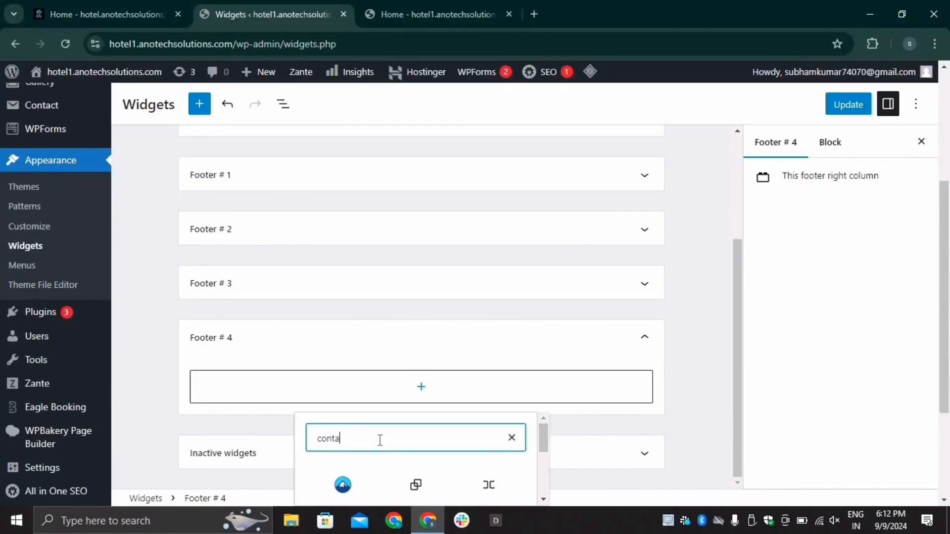
{"action": "type", "text": "ct"}
{"action": "type", "text": " in"}
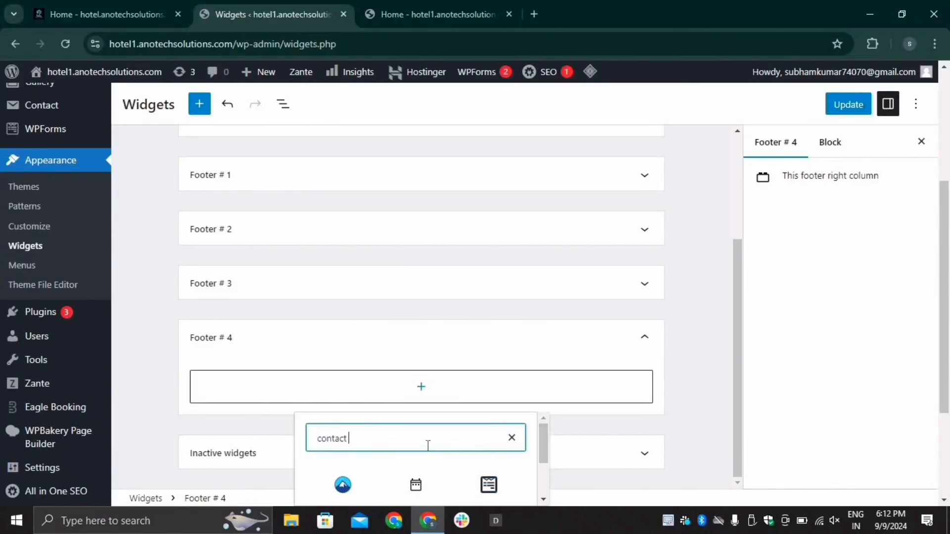
{"action": "scroll", "coordinate": [544, 470], "scroll_direction": "down", "scroll_amount": 1}
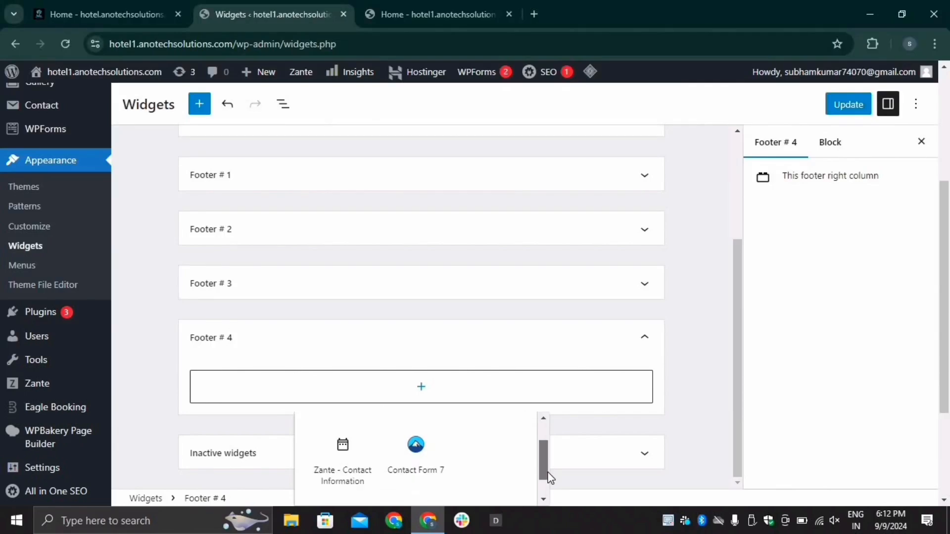
{"action": "left_click", "coordinate": [340, 466]}
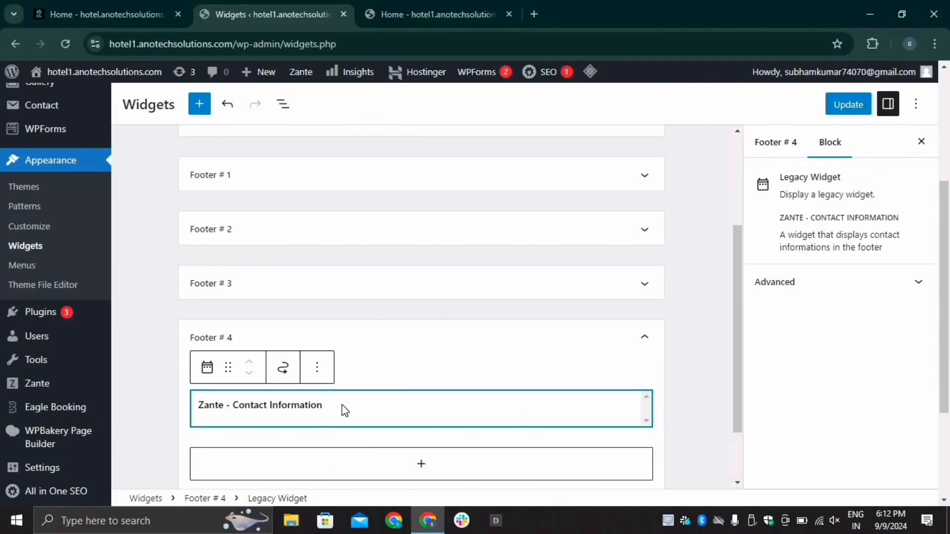
{"action": "scroll", "coordinate": [330, 371], "scroll_direction": "down", "scroll_amount": 3}
{"action": "scroll", "coordinate": [331, 372], "scroll_direction": "up", "scroll_amount": 3}
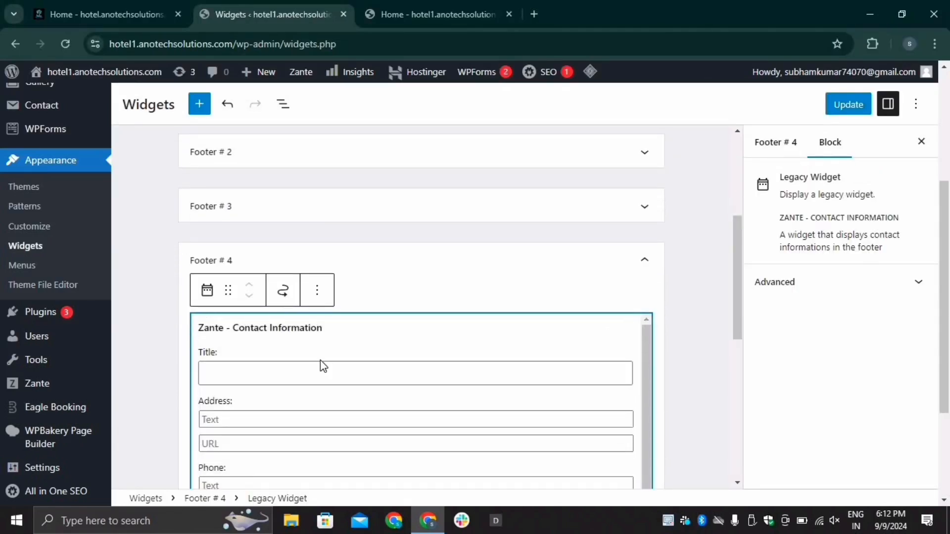
Step: Title the Footer # 4 contact information widget "CONTACT US", copied from the reference site's footer
{"action": "left_click", "coordinate": [128, 12]}
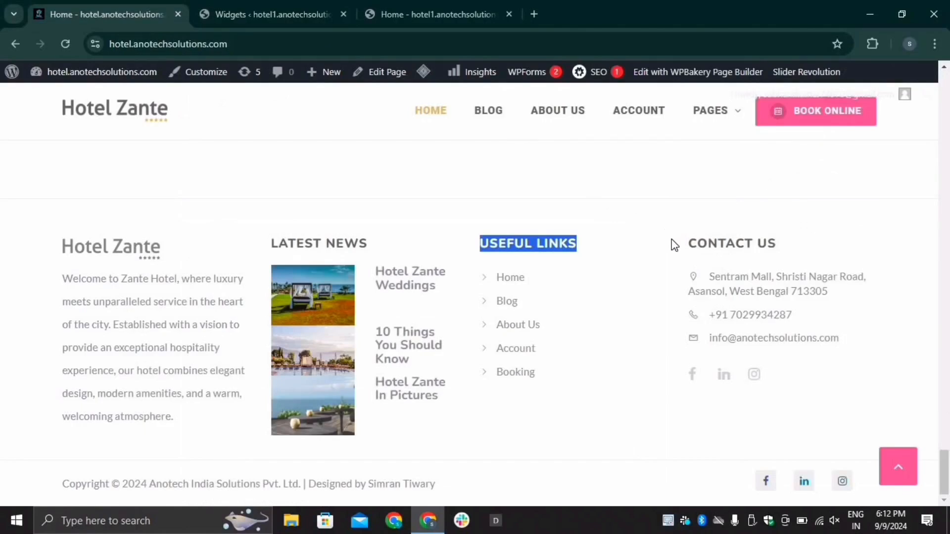
{"action": "left_click_drag", "start_coordinate": [688, 243], "coordinate": [798, 252]}
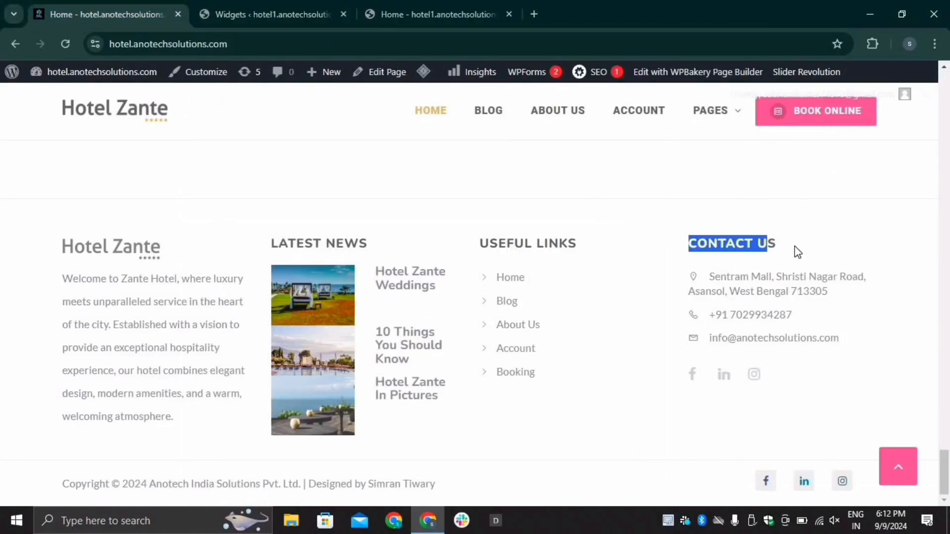
{"action": "left_click", "coordinate": [272, 14]}
{"action": "type", "text": "CONTACT US"}
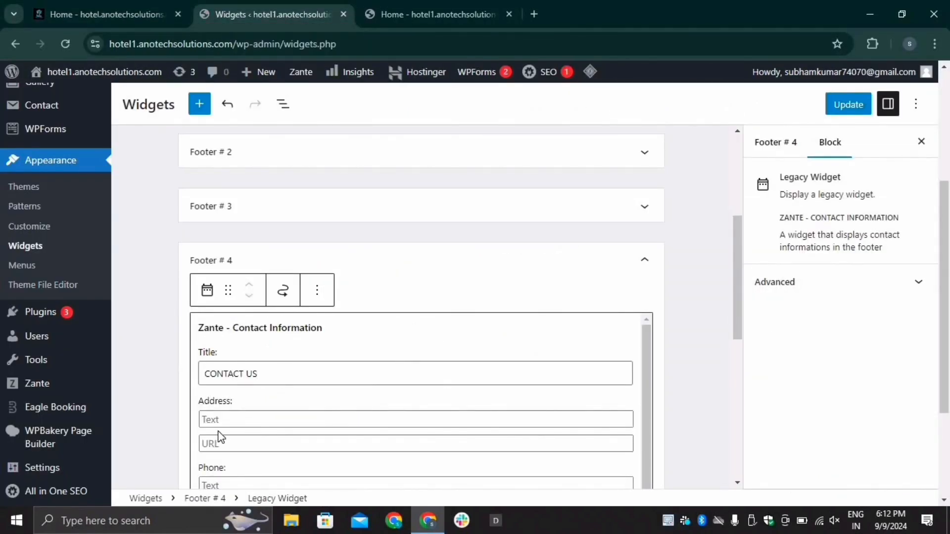
Step: Fill in the contact widget's address text with the hotel's postal address copied from the reference site's footer
{"action": "left_click", "coordinate": [97, 10]}
{"action": "left_click_drag", "start_coordinate": [708, 276], "coordinate": [824, 292]}
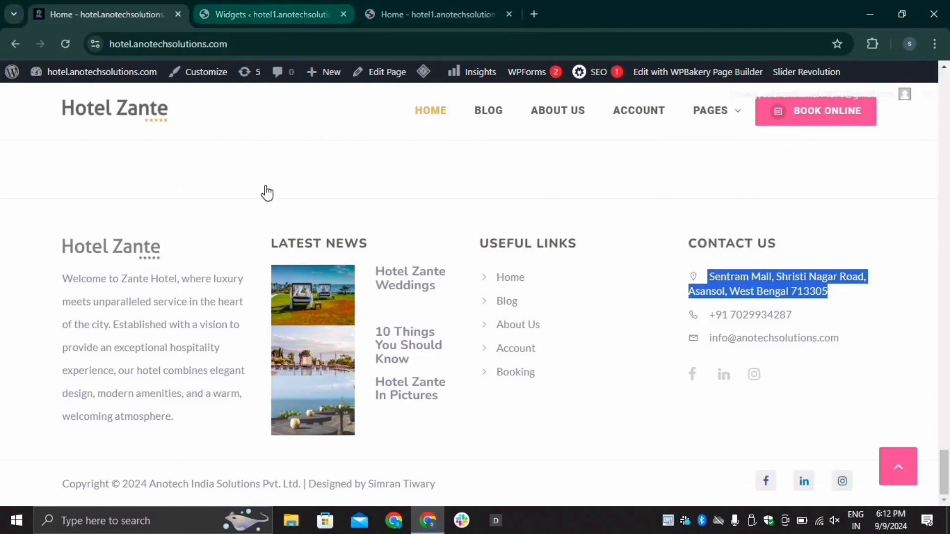
{"action": "key", "text": "ctrl+Tab"}
{"action": "left_click", "coordinate": [244, 420]}
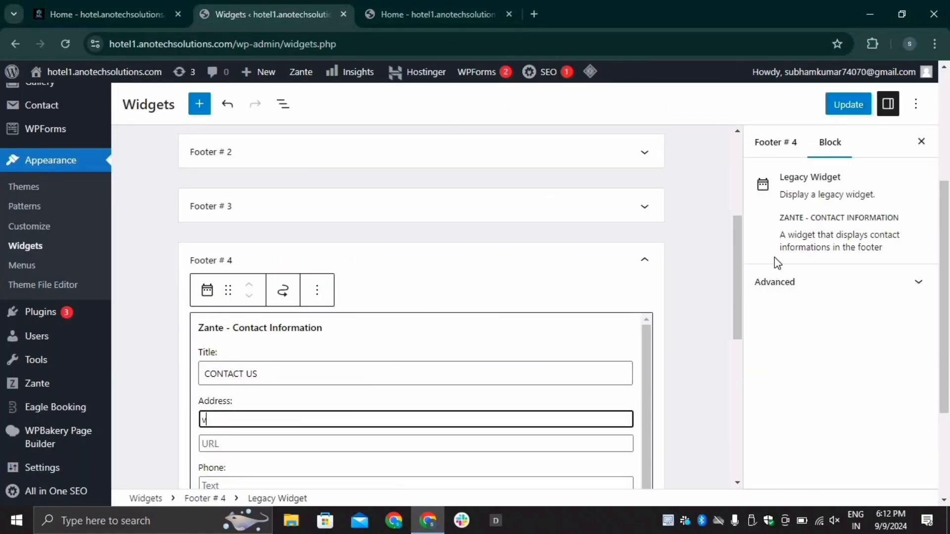
{"action": "scroll", "coordinate": [773, 257], "scroll_direction": "down", "scroll_amount": 2}
{"action": "scroll", "coordinate": [534, 315], "scroll_direction": "down", "scroll_amount": 2}
{"action": "scroll", "coordinate": [229, 463], "scroll_direction": "up", "scroll_amount": 2}
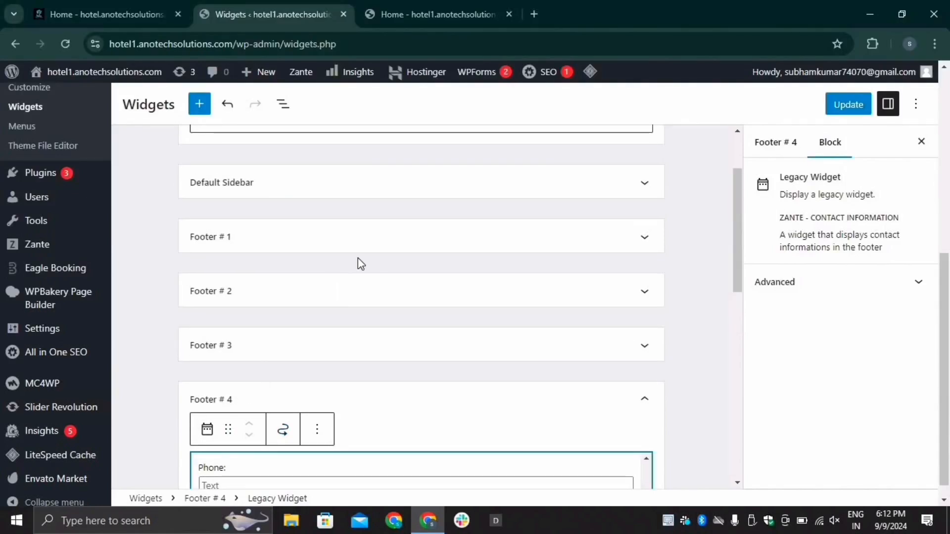
{"action": "scroll", "coordinate": [341, 307], "scroll_direction": "down", "scroll_amount": 3}
{"action": "scroll", "coordinate": [296, 393], "scroll_direction": "up", "scroll_amount": 2}
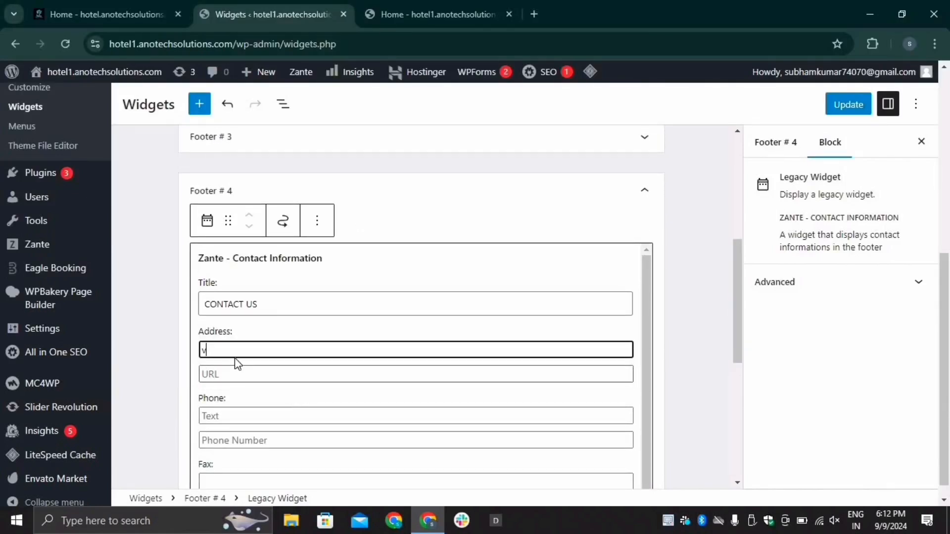
{"action": "key", "text": "BackSpace"}
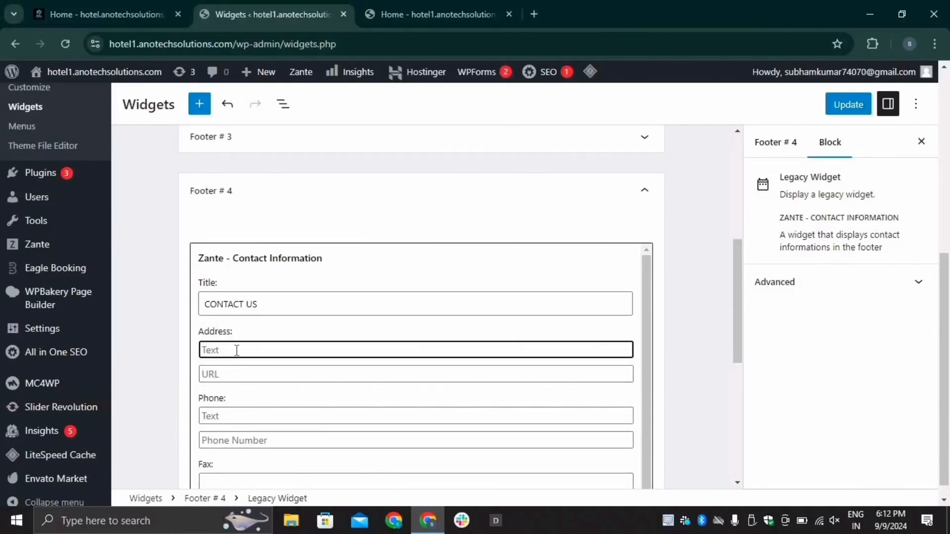
{"action": "type", "text": "CONTACT US"}
{"action": "key", "text": "ctrl+a"}
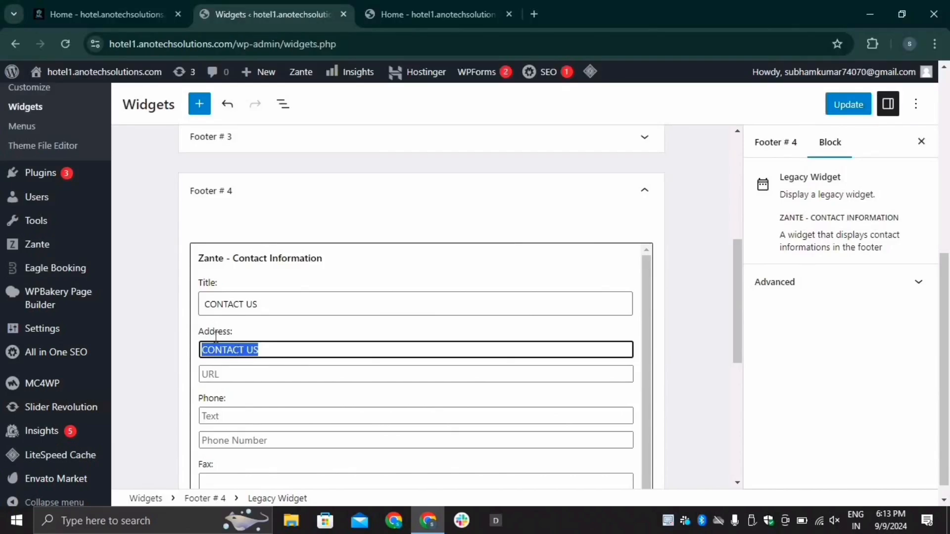
{"action": "key", "text": "BackSpace"}
{"action": "left_click", "coordinate": [124, 14]}
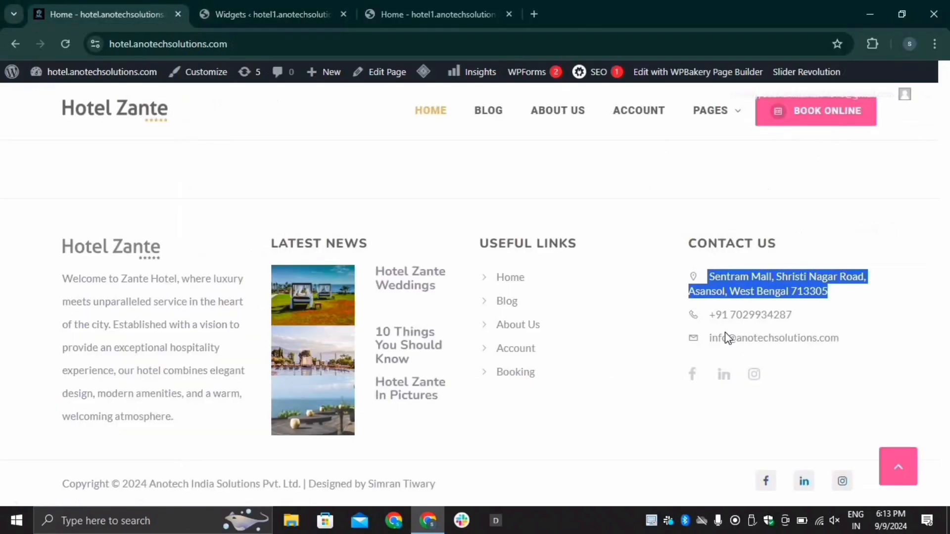
{"action": "left_click", "coordinate": [229, 10]}
{"action": "type", "text": "Sentram Mall, Shristi Nagar Road, Asansol, West Bengal 713305"}
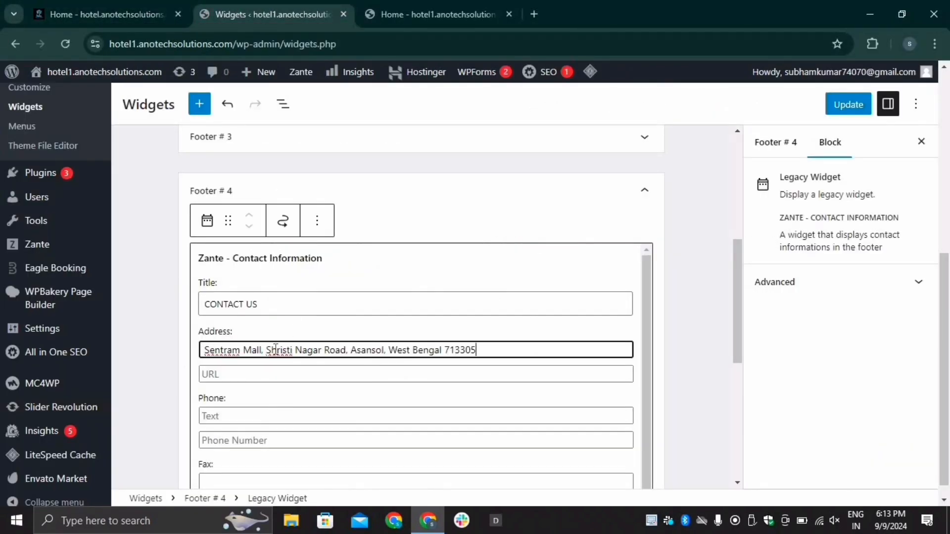
Step: Fill in the contact widget's phone text with the phone number copied from the reference site's footer
{"action": "left_click", "coordinate": [267, 414]}
{"action": "key", "text": "ctrl+Page_Up"}
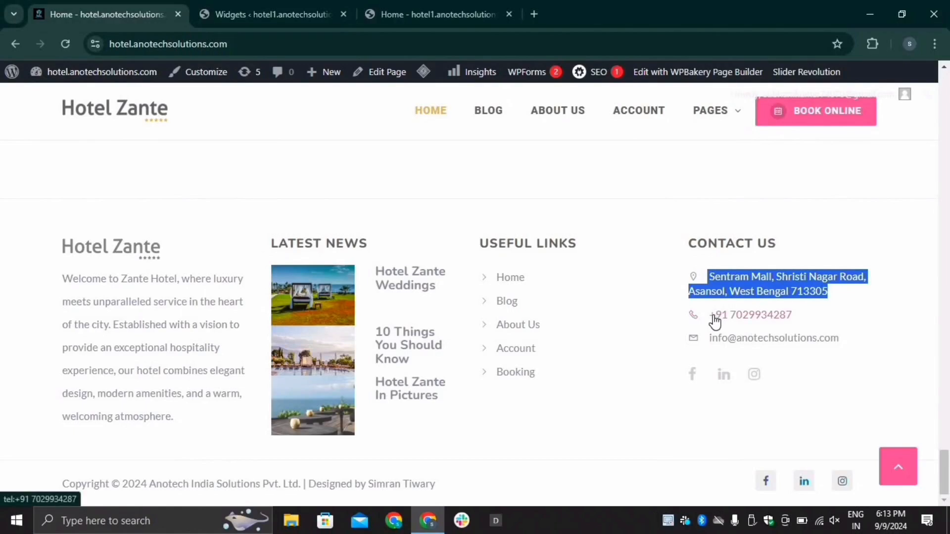
{"action": "left_click_drag", "start_coordinate": [777, 319], "coordinate": [706, 312]}
{"action": "key", "text": "ctrl+c"}
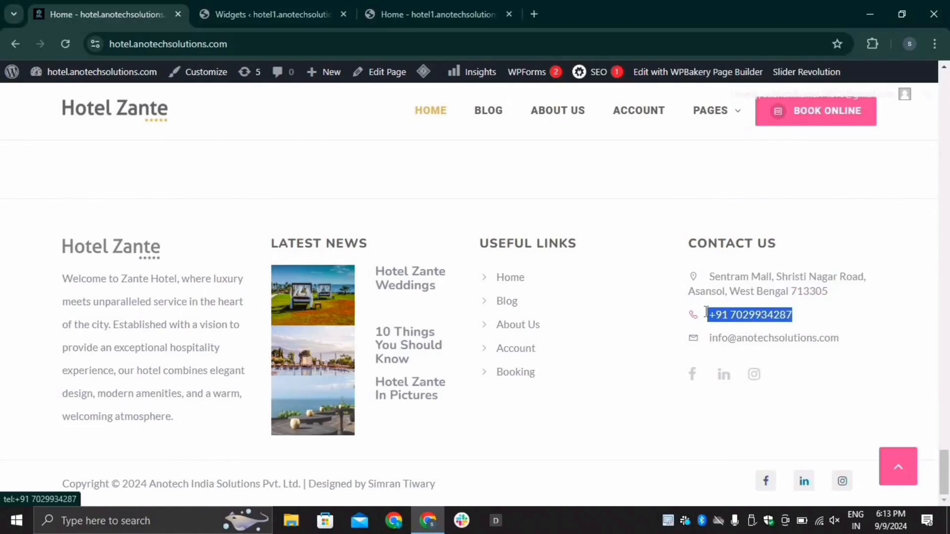
{"action": "key", "text": "ctrl+Page_Down"}
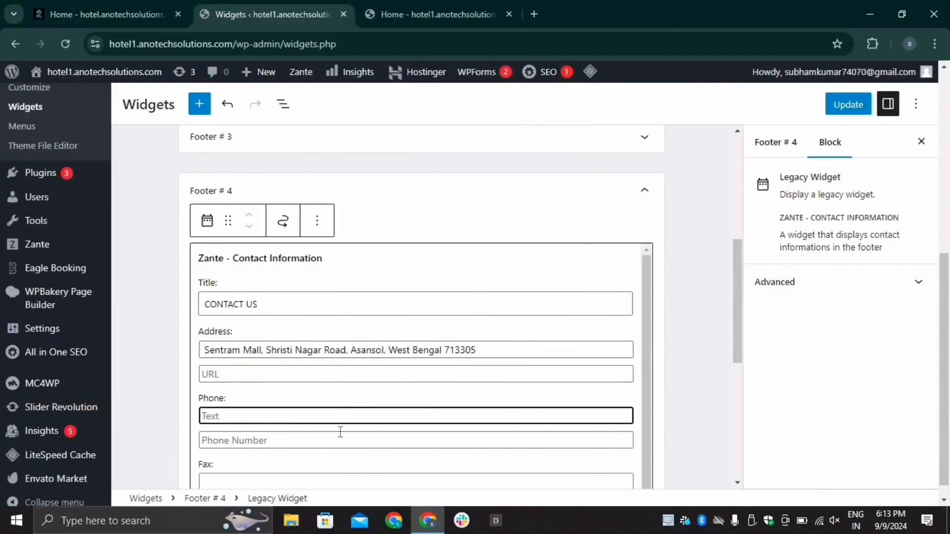
{"action": "key", "text": "ctrl+v"}
Step: Fill in the contact widget's email text with the e-mail address copied from the reference site's footer
{"action": "scroll", "coordinate": [377, 434], "scroll_direction": "down", "scroll_amount": 3}
{"action": "key", "text": "ctrl+Page_Up"}
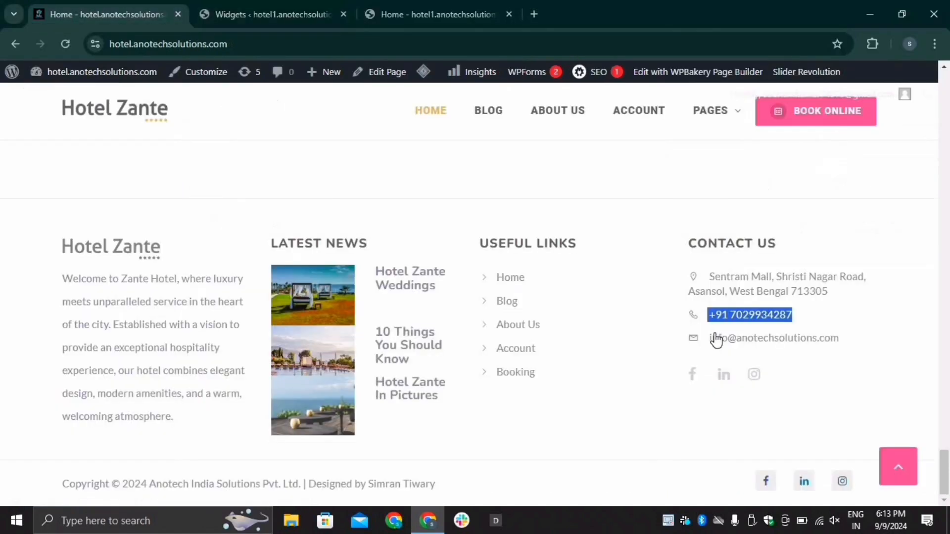
{"action": "left_click_drag", "start_coordinate": [841, 338], "coordinate": [707, 335]}
{"action": "key", "text": "ctrl+c"}
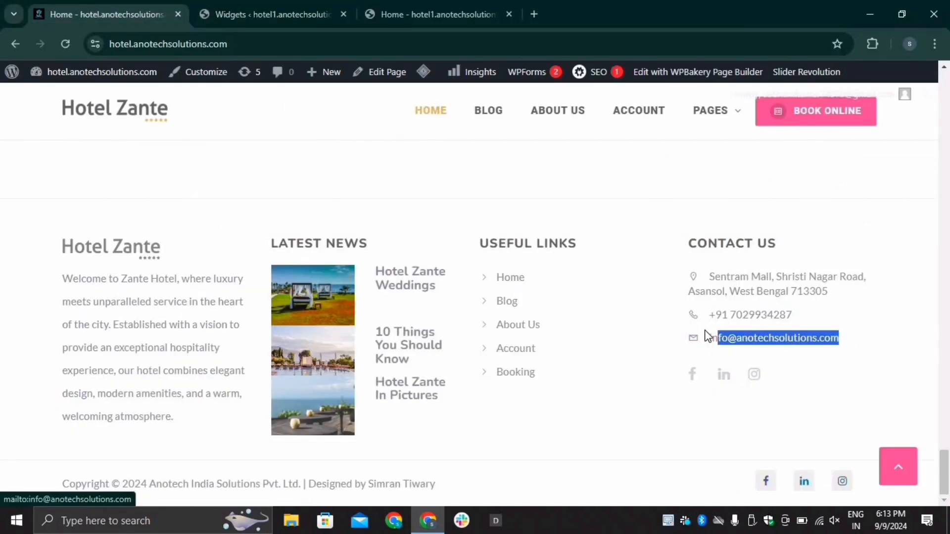
{"action": "left_click", "coordinate": [328, 1]}
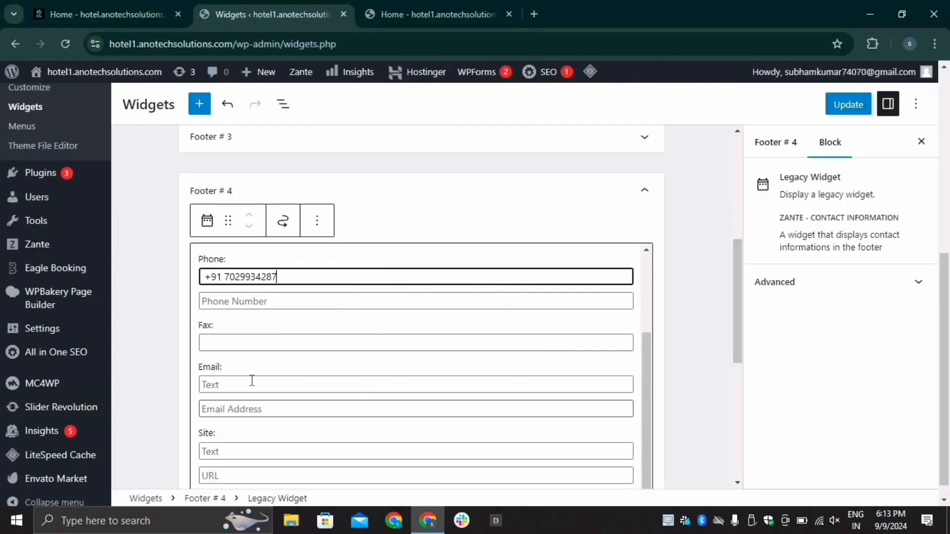
{"action": "left_click", "coordinate": [252, 382]}
{"action": "key", "text": "ctrl+v"}
{"action": "scroll", "coordinate": [272, 416], "scroll_direction": "down", "scroll_amount": 3}
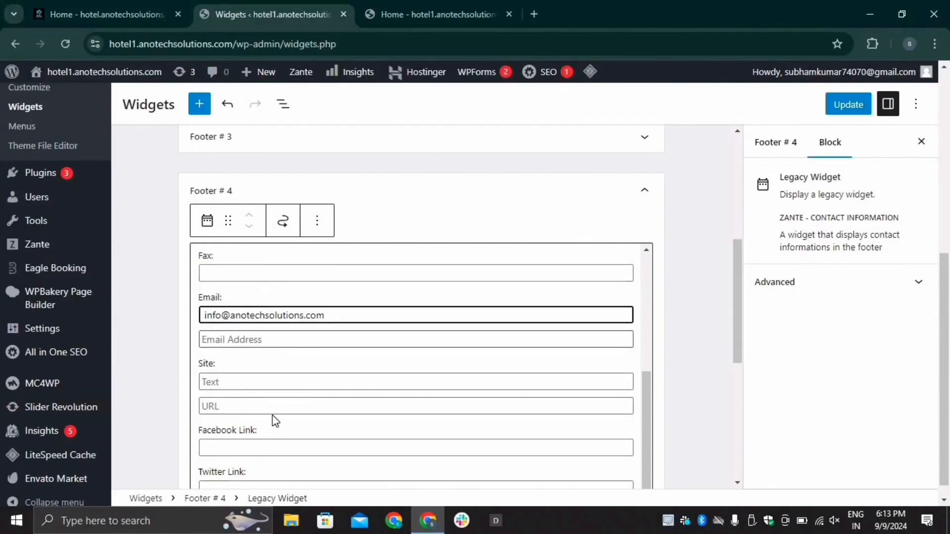
{"action": "scroll", "coordinate": [275, 398], "scroll_direction": "down", "scroll_amount": 4}
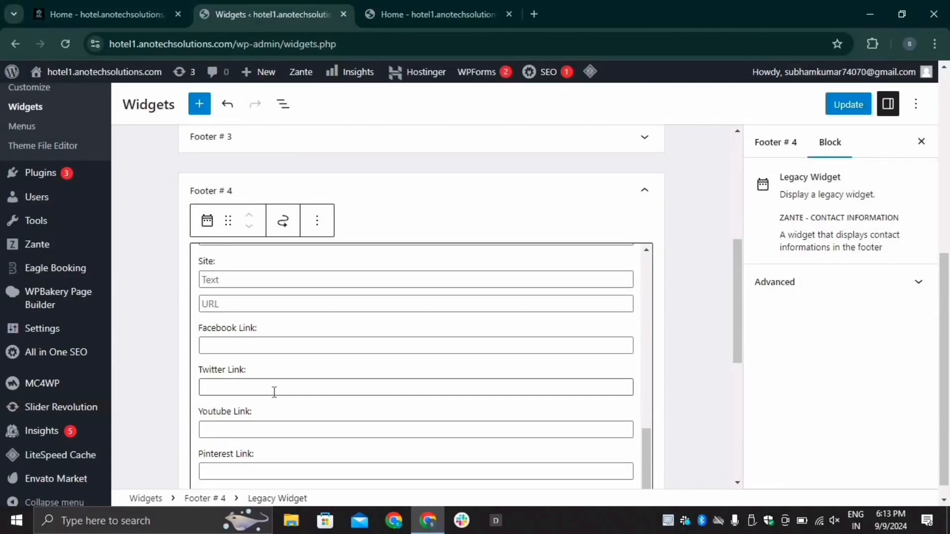
{"action": "scroll", "coordinate": [275, 399], "scroll_direction": "up", "scroll_amount": 2}
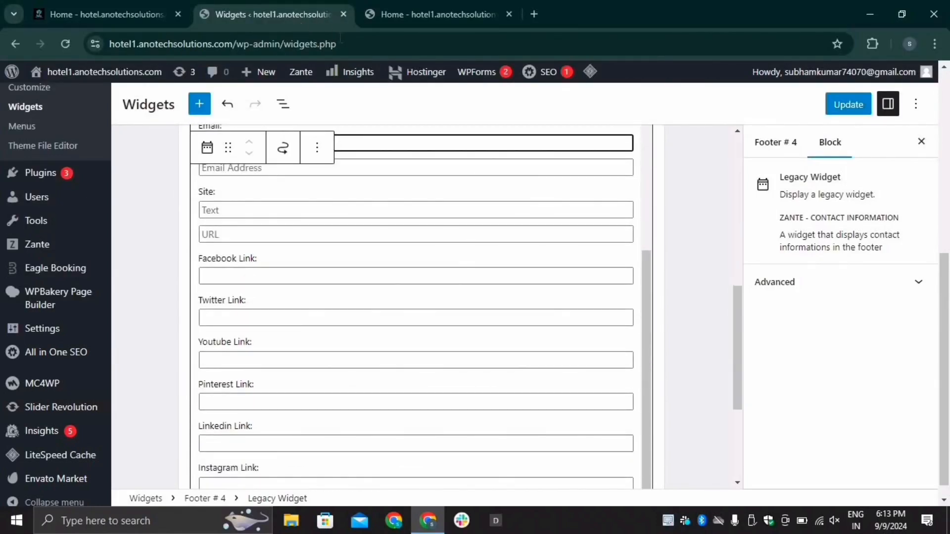
{"action": "key", "text": "ctrl+l"}
{"action": "key", "text": "ctrl+c"}
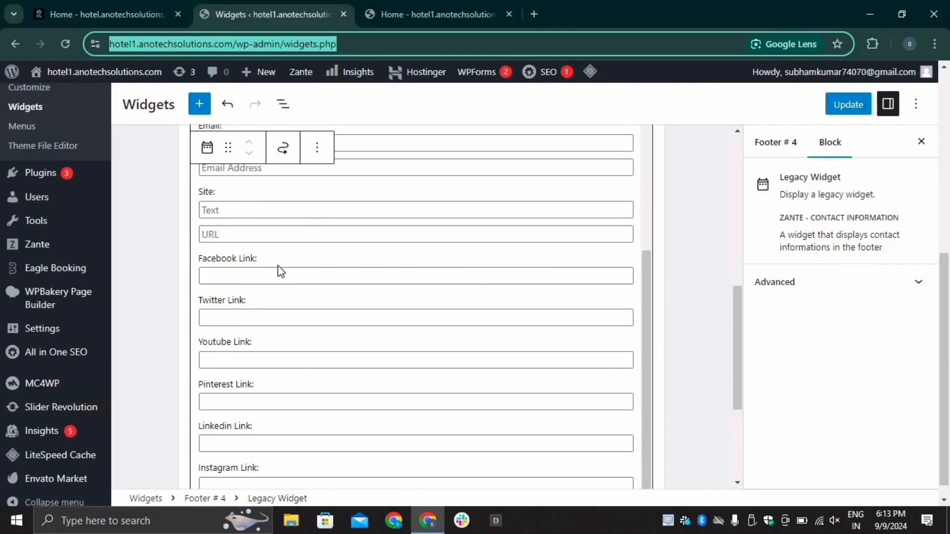
{"action": "left_click", "coordinate": [266, 276]}
{"action": "key", "text": "ctrl+v"}
Step: Enter the same widgets.php placeholder URL for the Twitter, Youtube, Pinterest, Linkedin and Instagram links
{"action": "left_click", "coordinate": [252, 316]}
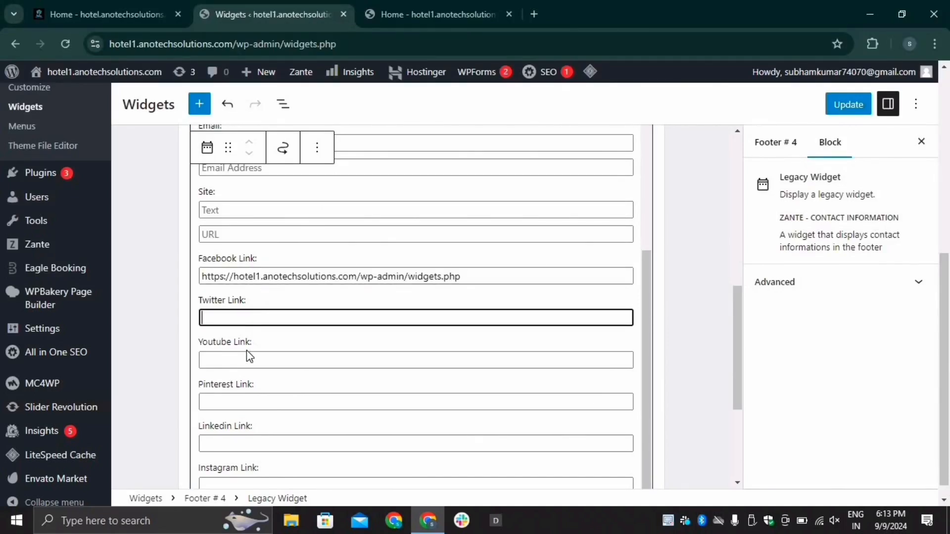
{"action": "key", "text": "ctrl+v"}
{"action": "left_click", "coordinate": [245, 360]}
{"action": "key", "text": "ctrl+v"}
{"action": "left_click", "coordinate": [239, 402]}
{"action": "key", "text": "ctrl+v"}
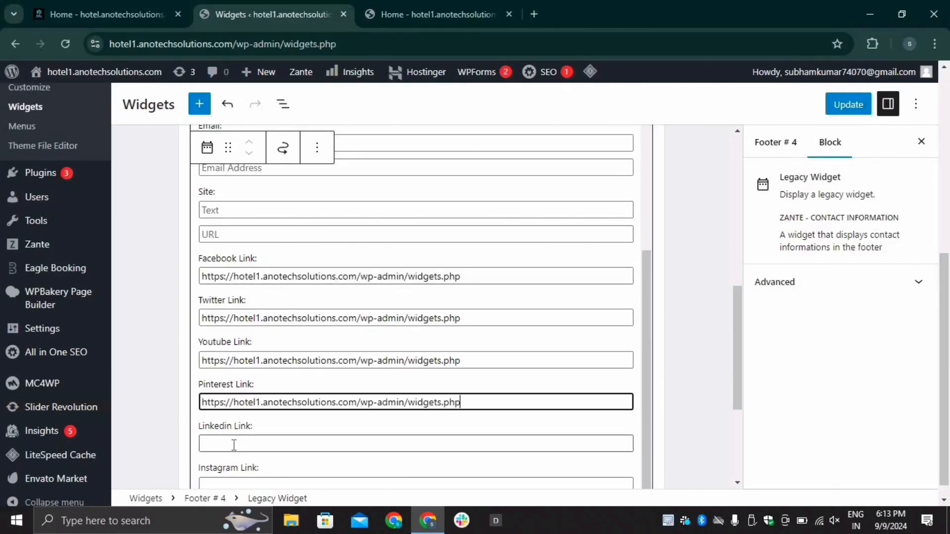
{"action": "left_click", "coordinate": [234, 445]}
{"action": "key", "text": "ctrl+v"}
{"action": "key", "text": "ctrl+minus"}
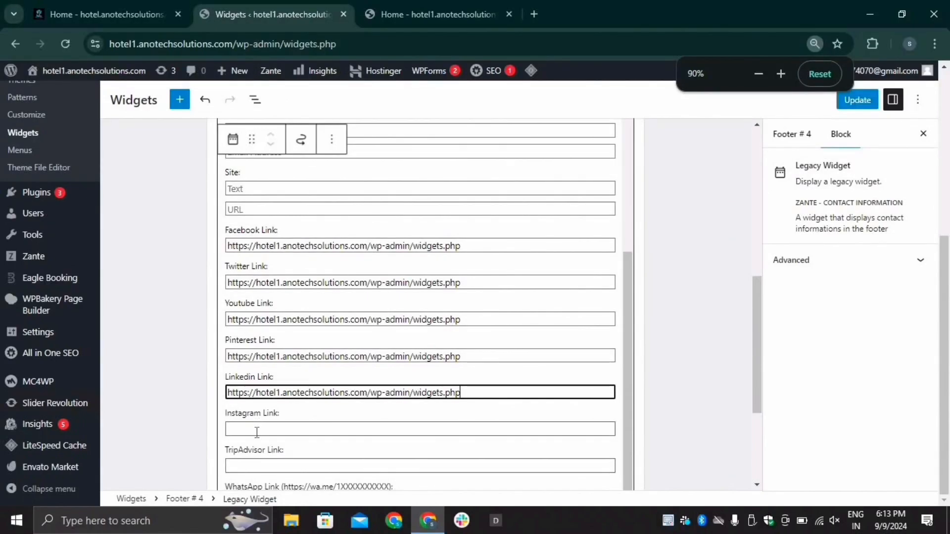
{"action": "left_click", "coordinate": [257, 432]}
{"action": "key", "text": "ctrl+v"}
Step: Collapse the Footer # 4 area and save the widget changes
{"action": "scroll", "coordinate": [262, 425], "scroll_direction": "down", "scroll_amount": 2}
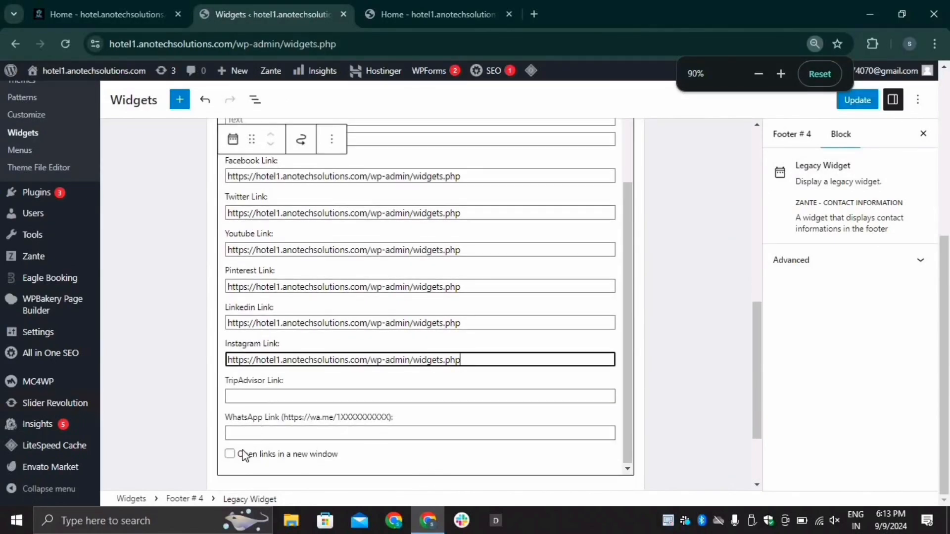
{"action": "scroll", "coordinate": [416, 421], "scroll_direction": "down", "scroll_amount": 2}
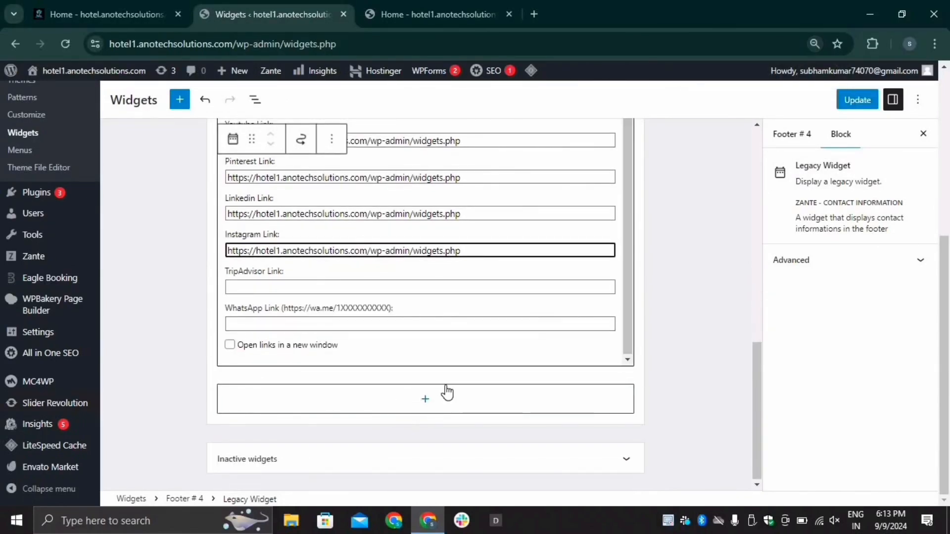
{"action": "scroll", "coordinate": [446, 393], "scroll_direction": "up", "scroll_amount": 5}
{"action": "left_click", "coordinate": [600, 218]}
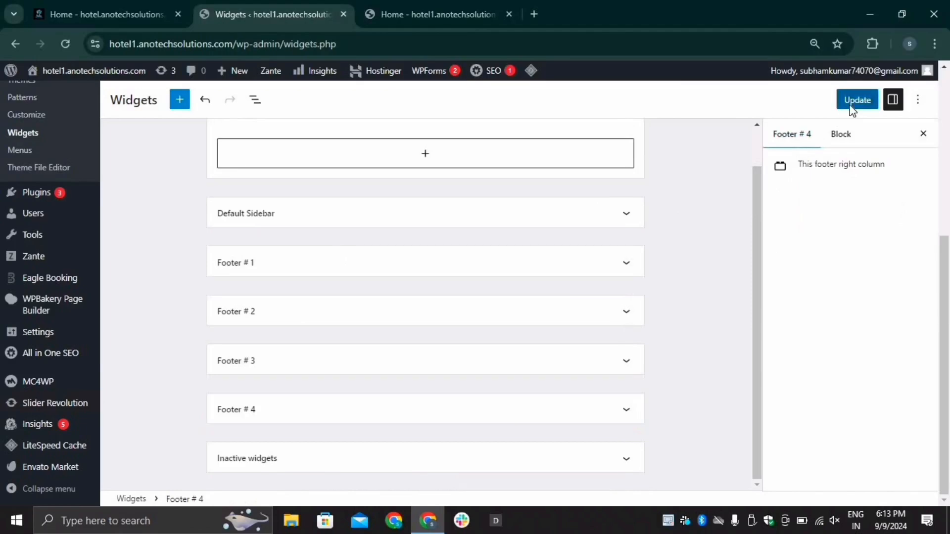
{"action": "left_click", "coordinate": [850, 106]}
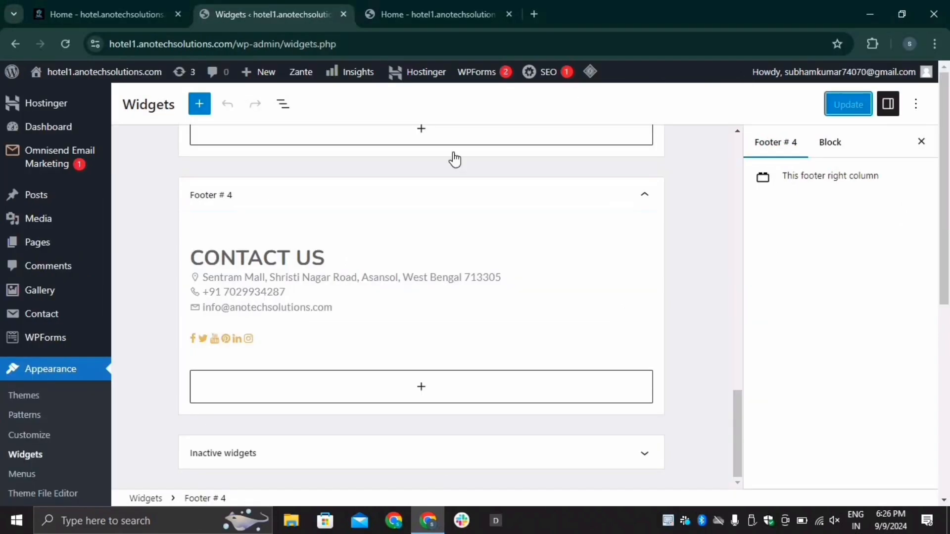
Step: Reload the hotel1 home page and check its four footer columns and the rest of the page
{"action": "left_click", "coordinate": [437, 13]}
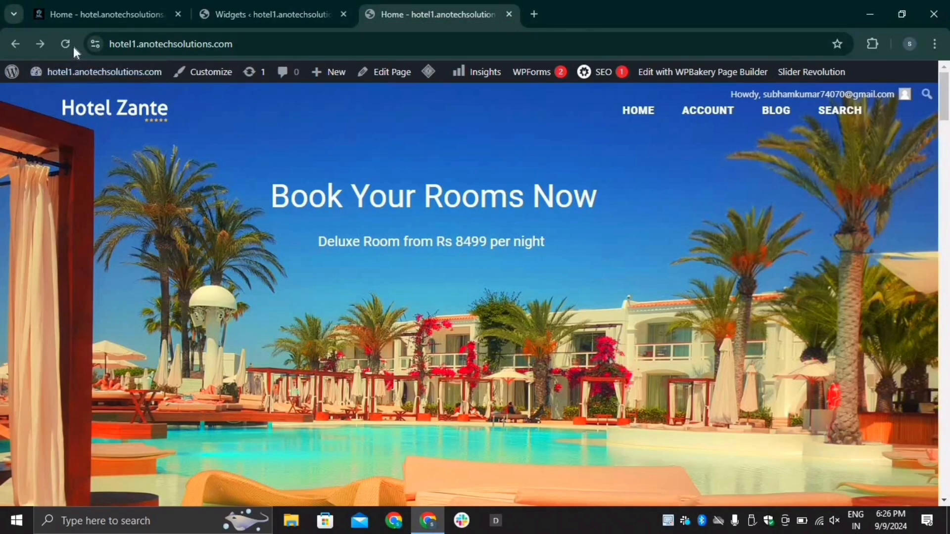
{"action": "left_click", "coordinate": [70, 46]}
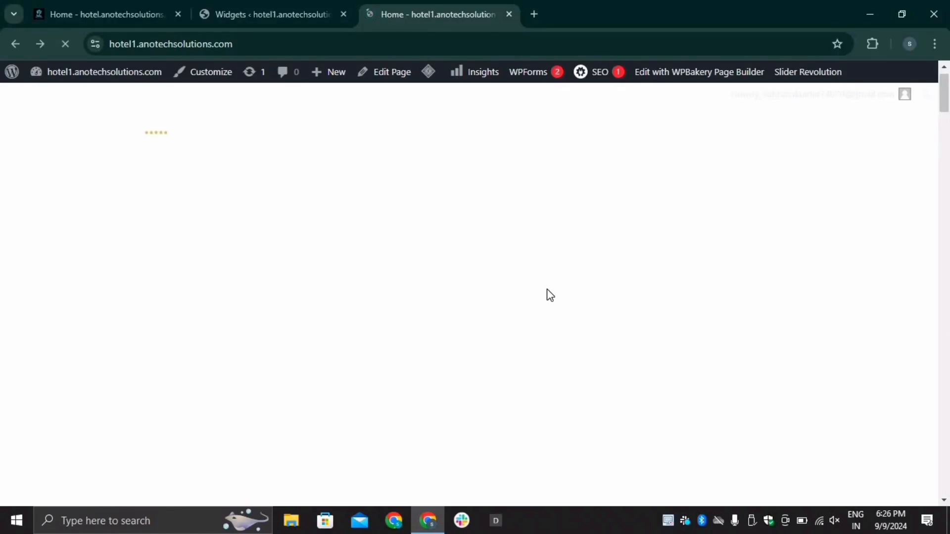
{"action": "scroll", "coordinate": [568, 299], "scroll_direction": "down", "scroll_amount": 15}
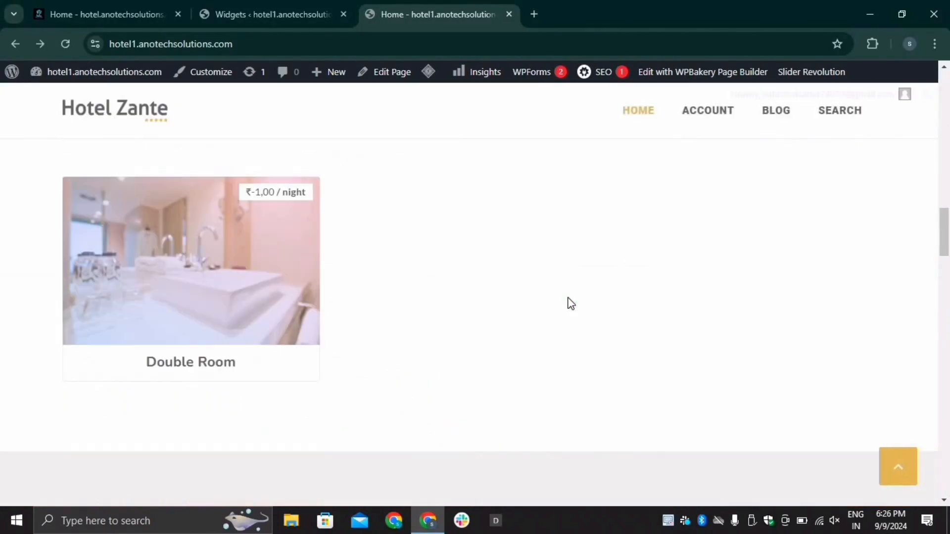
{"action": "scroll", "coordinate": [570, 302], "scroll_direction": "down", "scroll_amount": 15}
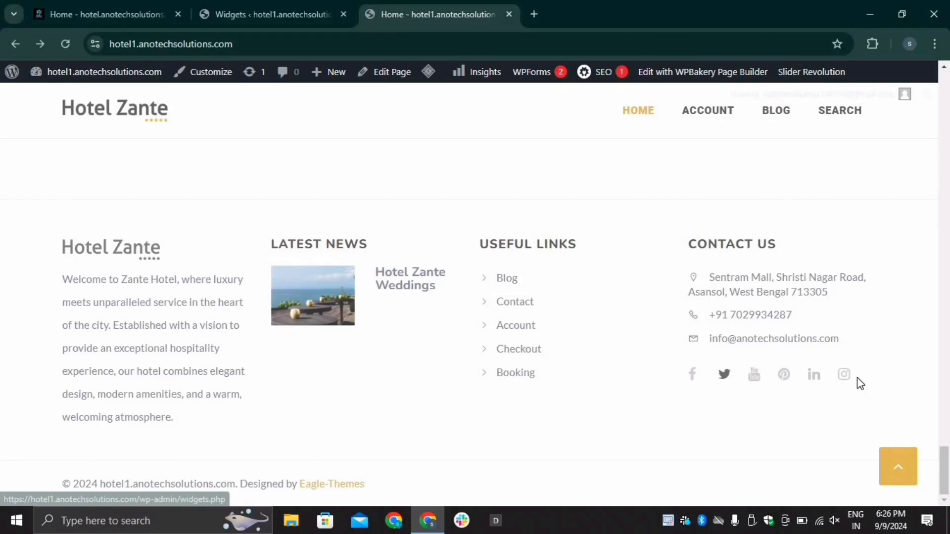
{"action": "scroll", "coordinate": [421, 311], "scroll_direction": "up", "scroll_amount": 10}
{"action": "scroll", "coordinate": [421, 307], "scroll_direction": "up", "scroll_amount": 15}
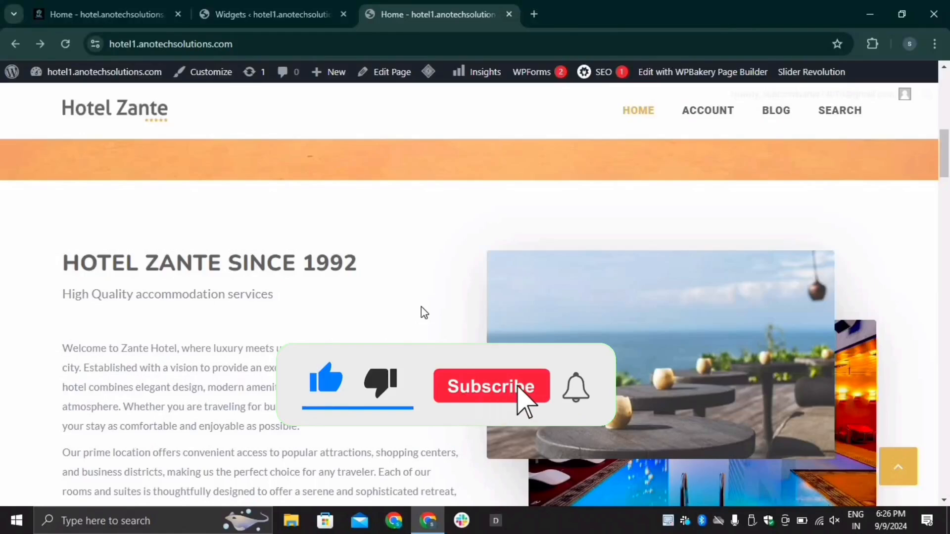
{"action": "scroll", "coordinate": [421, 307], "scroll_direction": "up", "scroll_amount": 6}
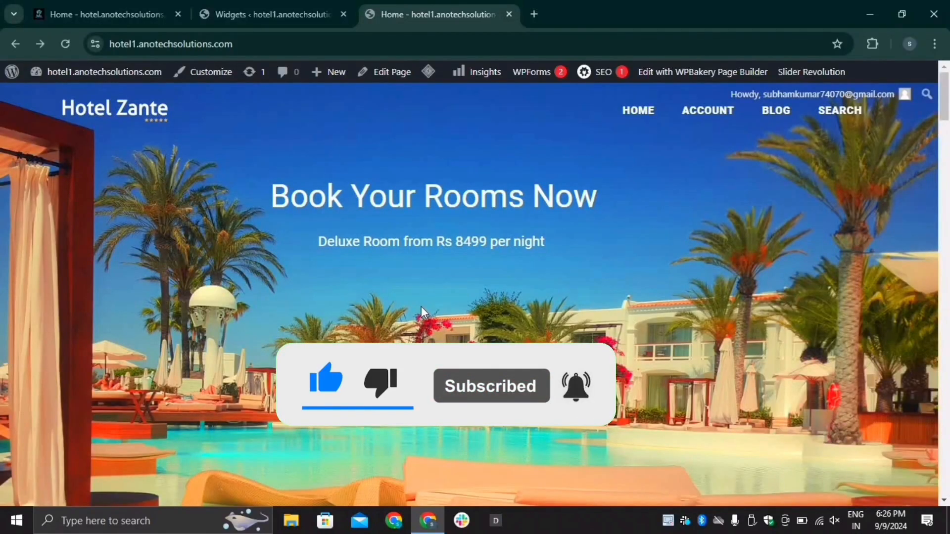